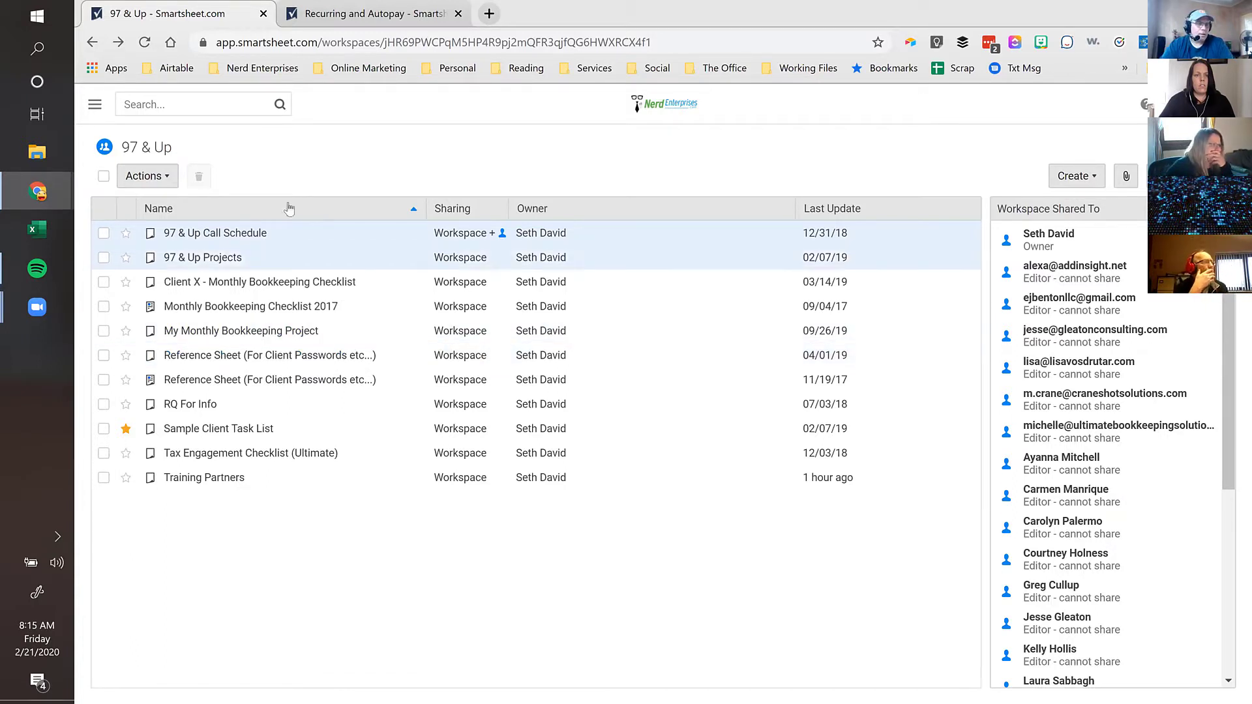
Step: Open the RQ For Info sheet from the 97 & Up workspace
left_click(376, 13)
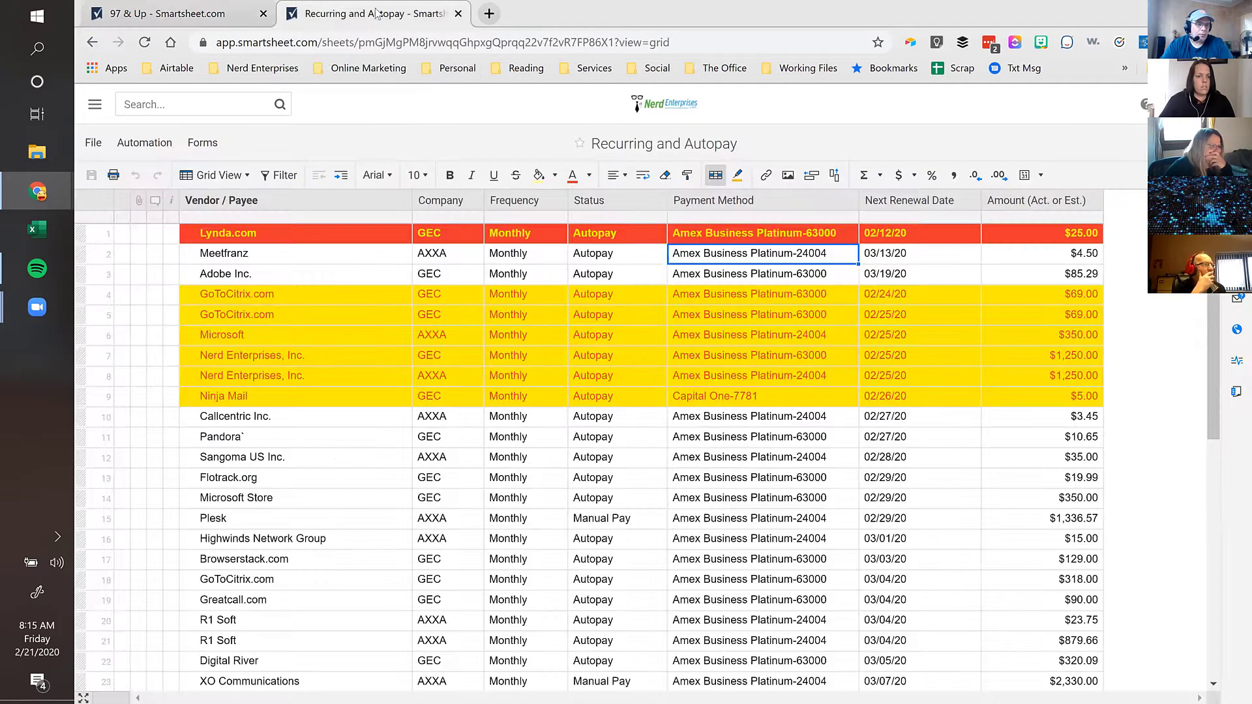
left_click(221, 11)
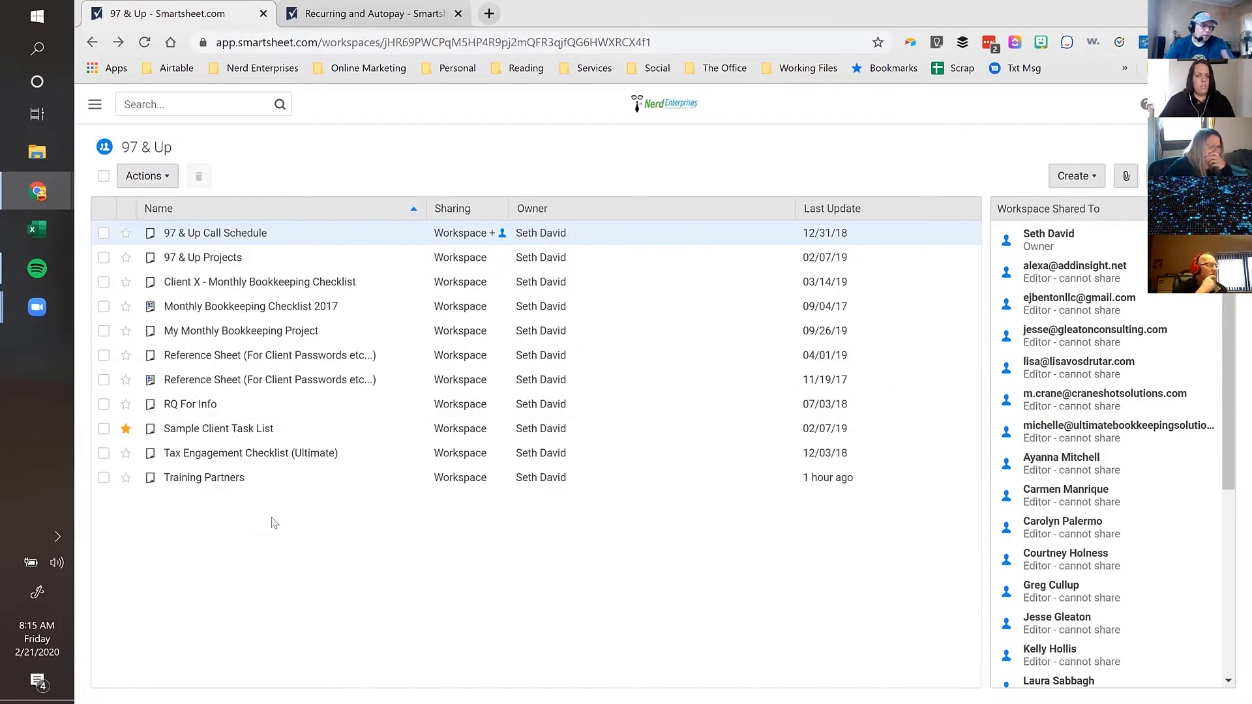
left_click(192, 405)
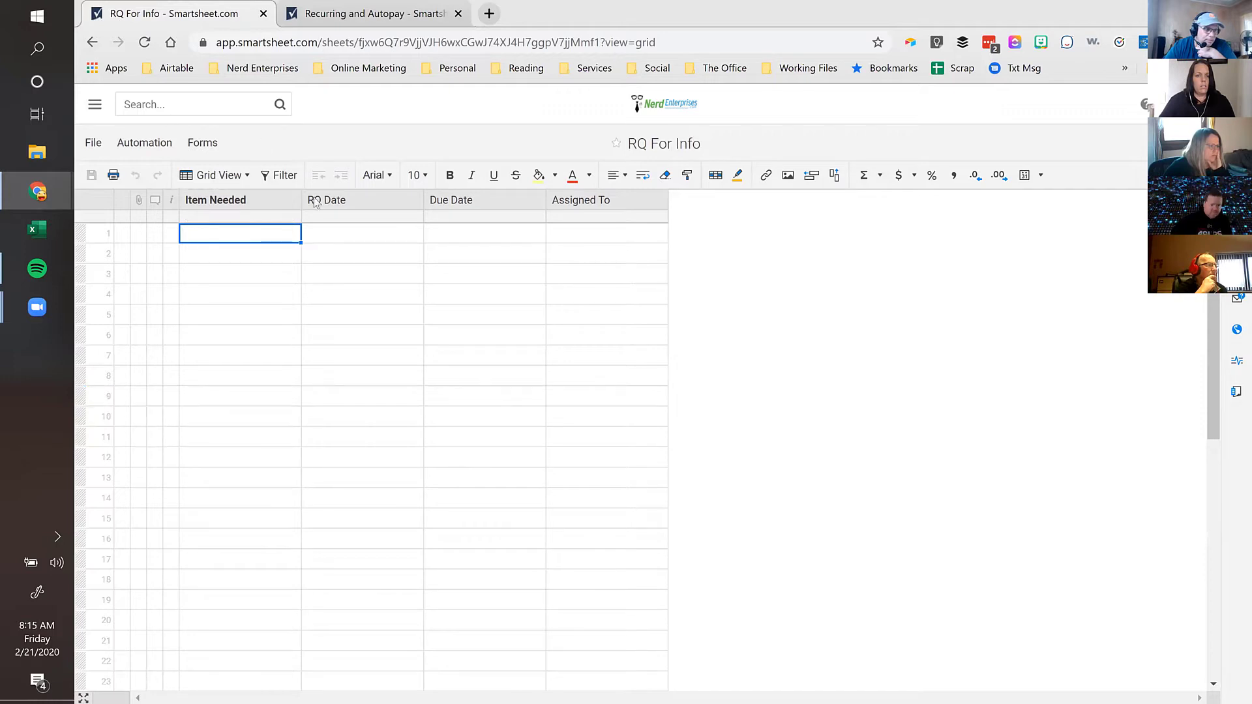
Step: Review the sheet's columns and check the column properties of Item Needed, RQ Date and Due Date
key("Tab")
key("Tab")
key("Tab")
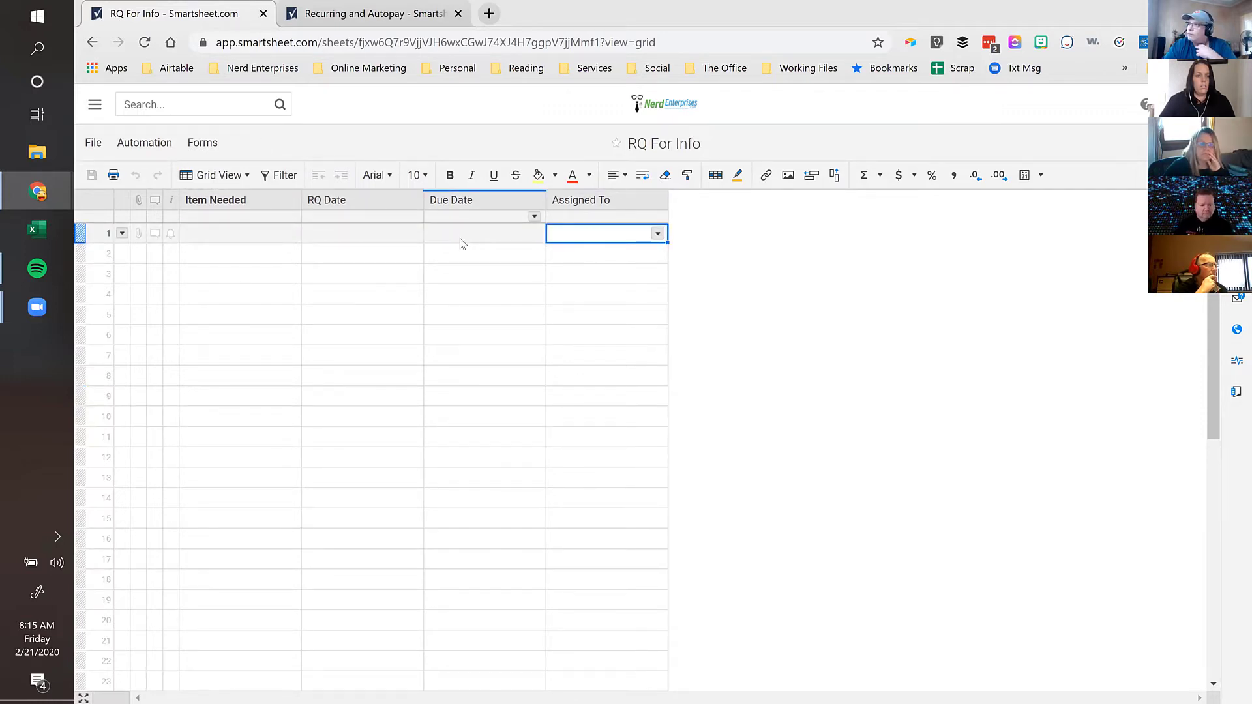
double_click(222, 204)
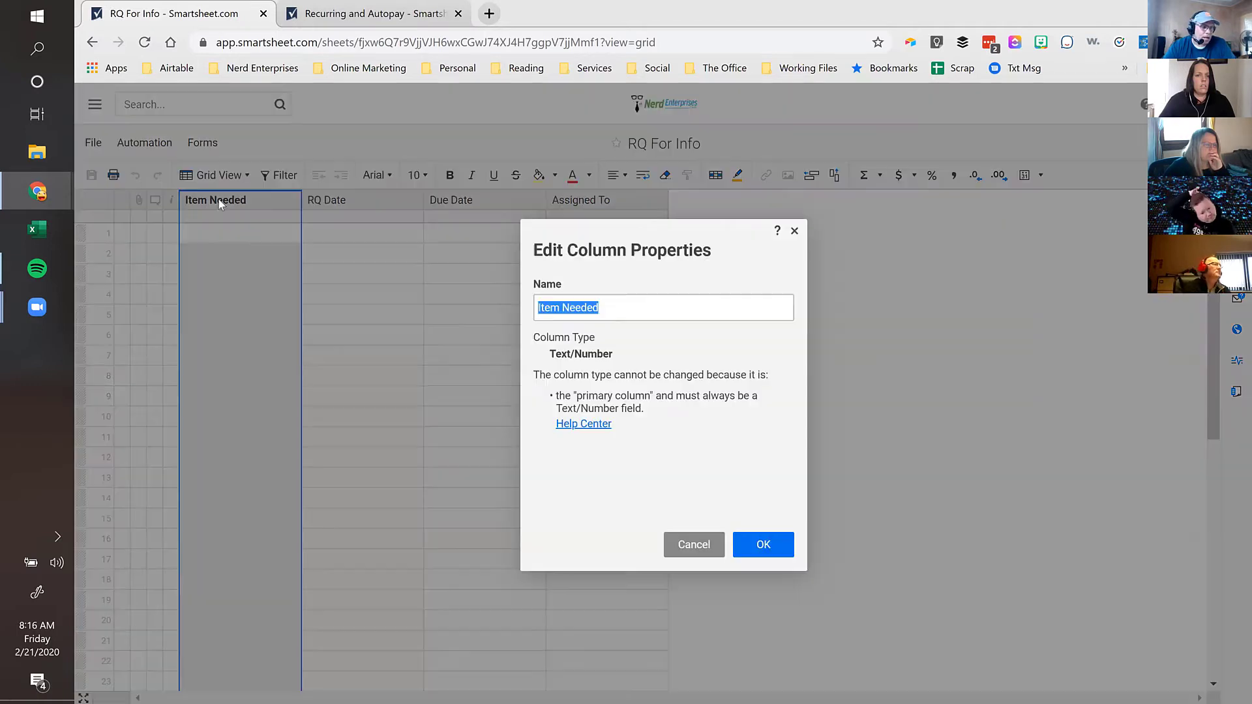
left_click(794, 232)
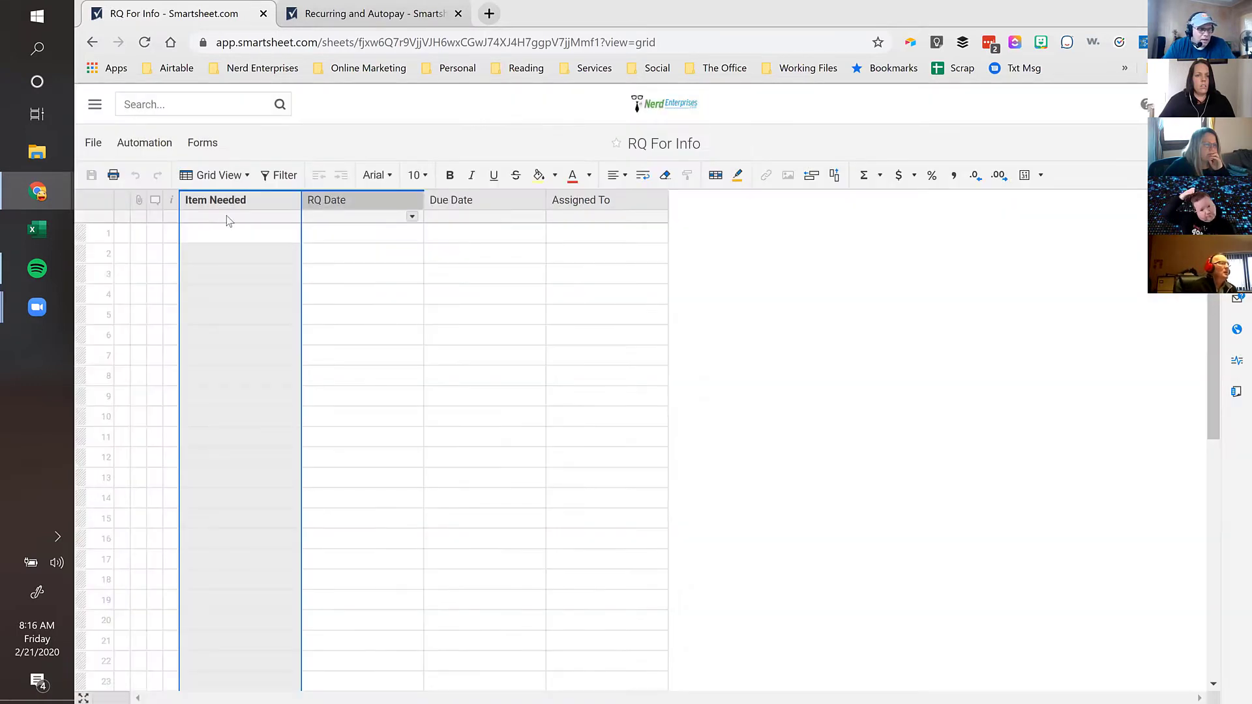
left_click(229, 228)
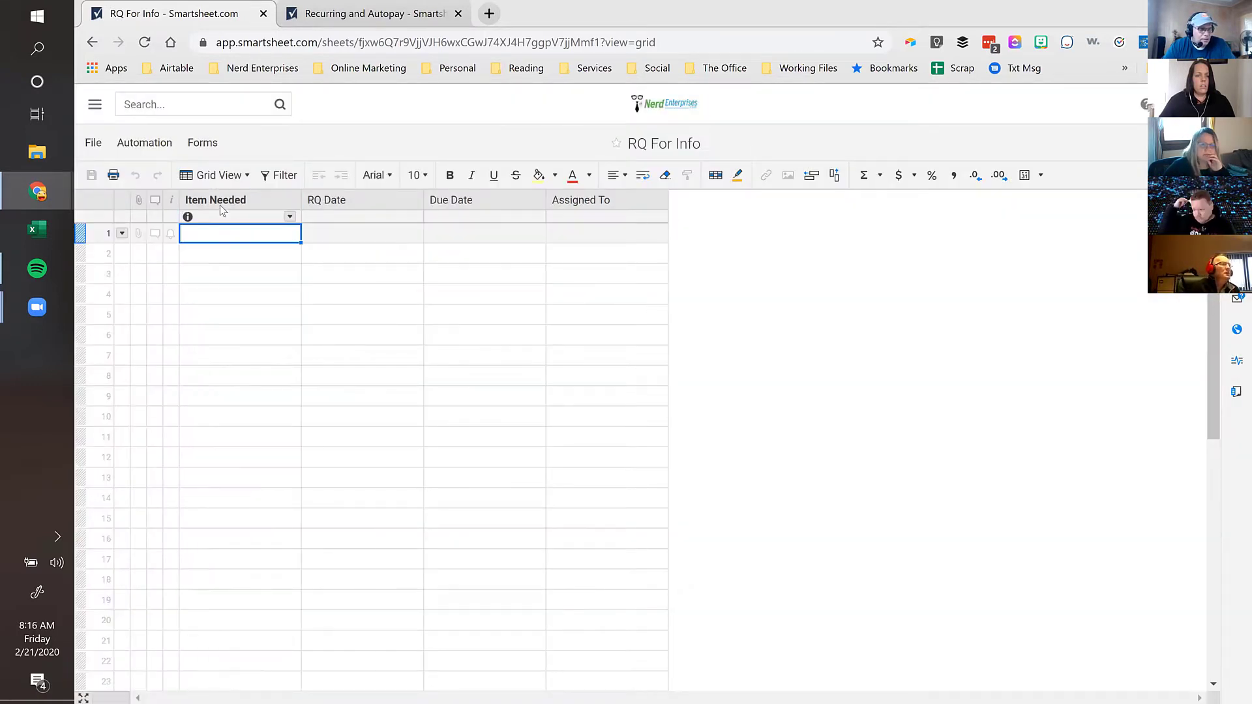
double_click(366, 202)
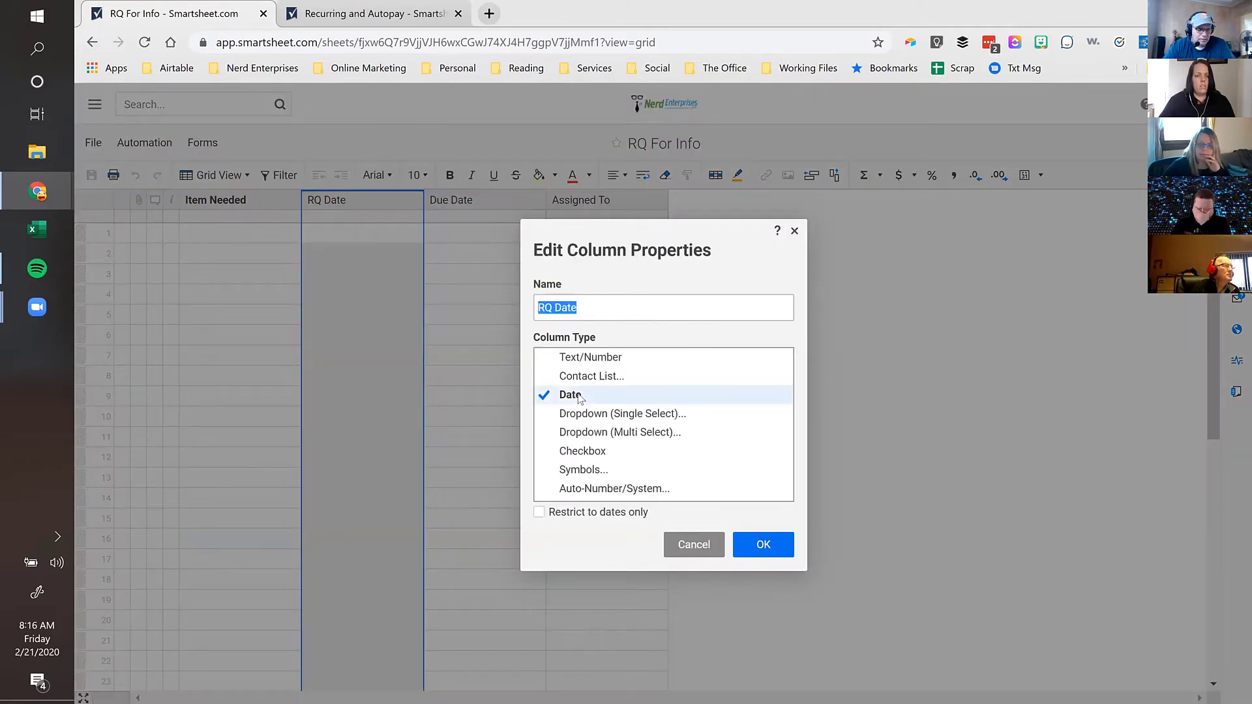
left_click(763, 544)
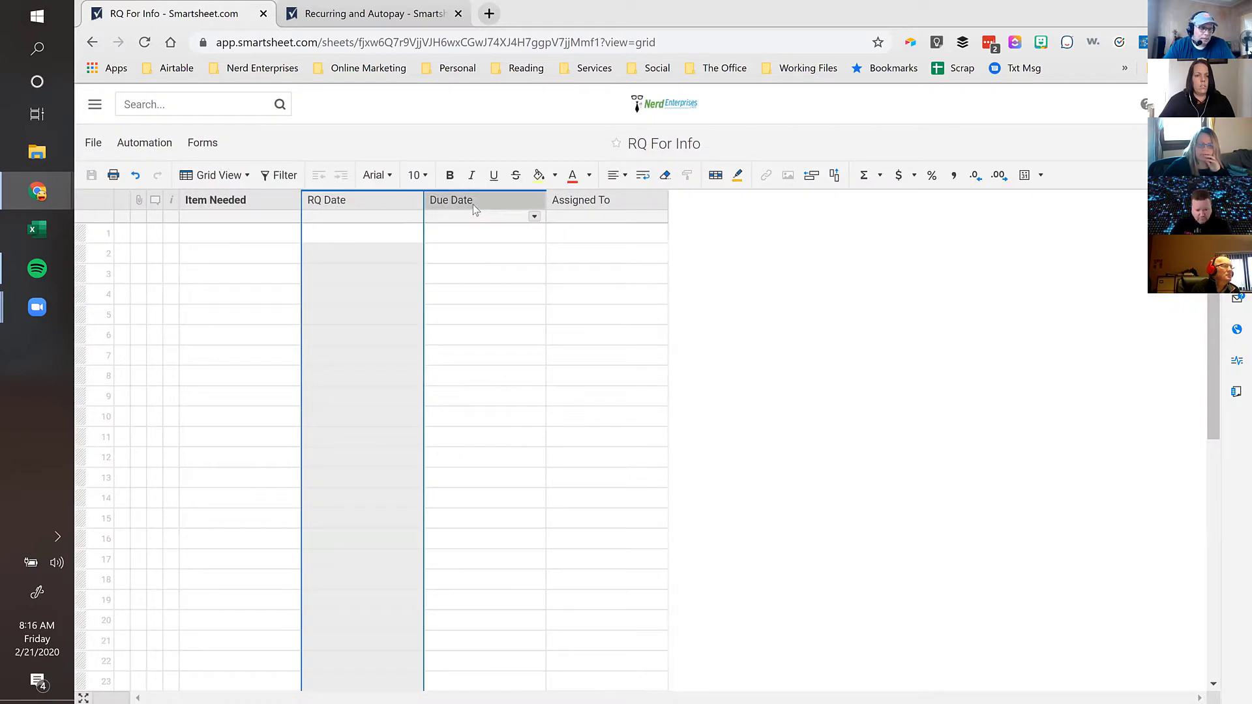
double_click(472, 205)
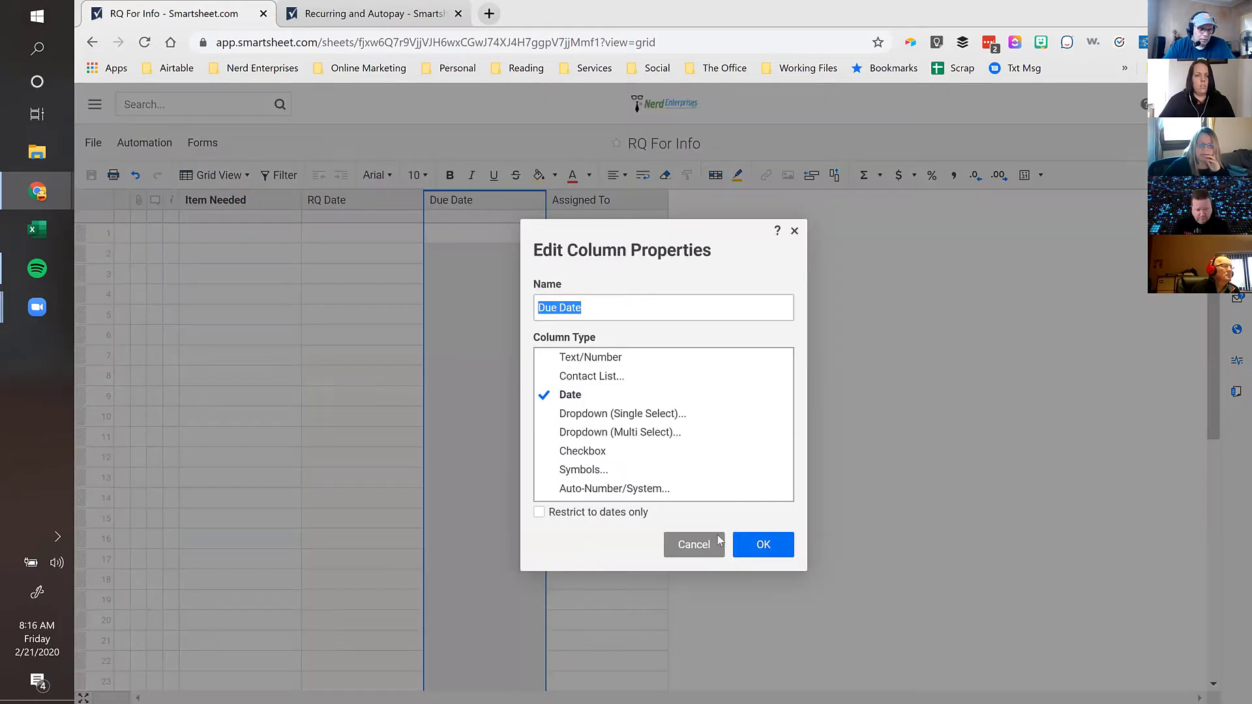
left_click(794, 233)
Step: Assign row 1 to a newly added contact, filling in the contact's name and e-mail from the suggested match
left_click(590, 236)
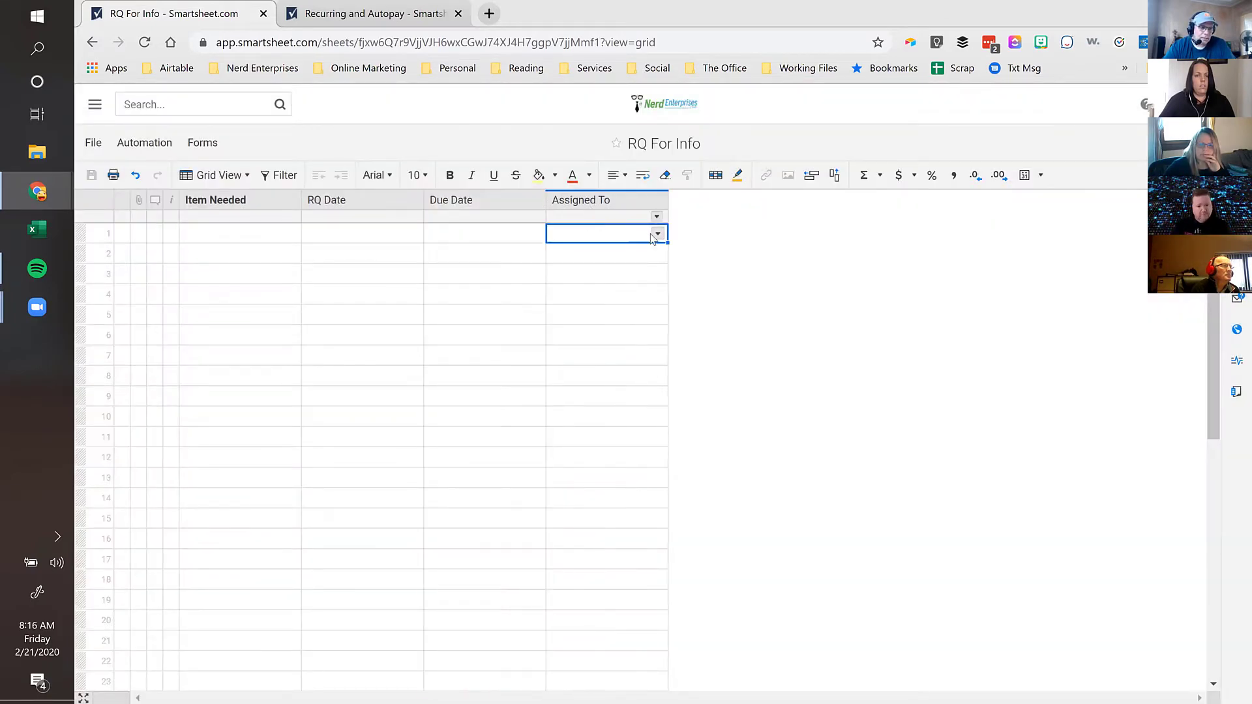
left_click(657, 235)
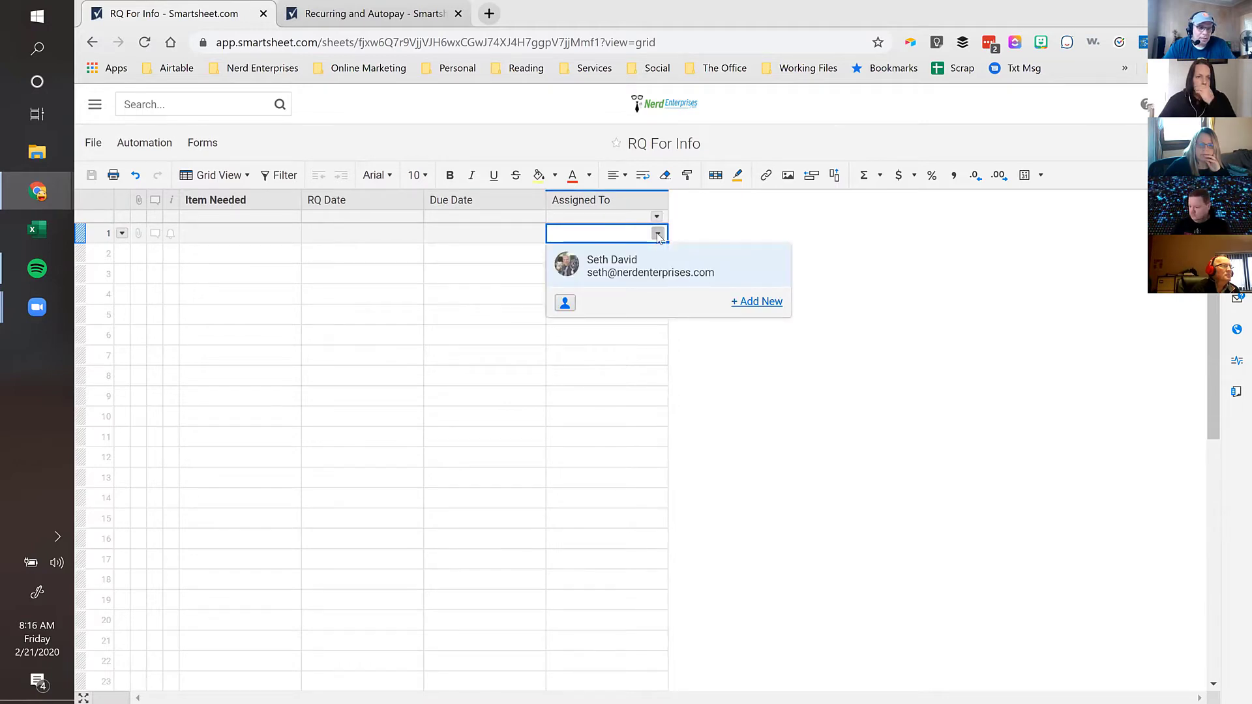
left_click(758, 302)
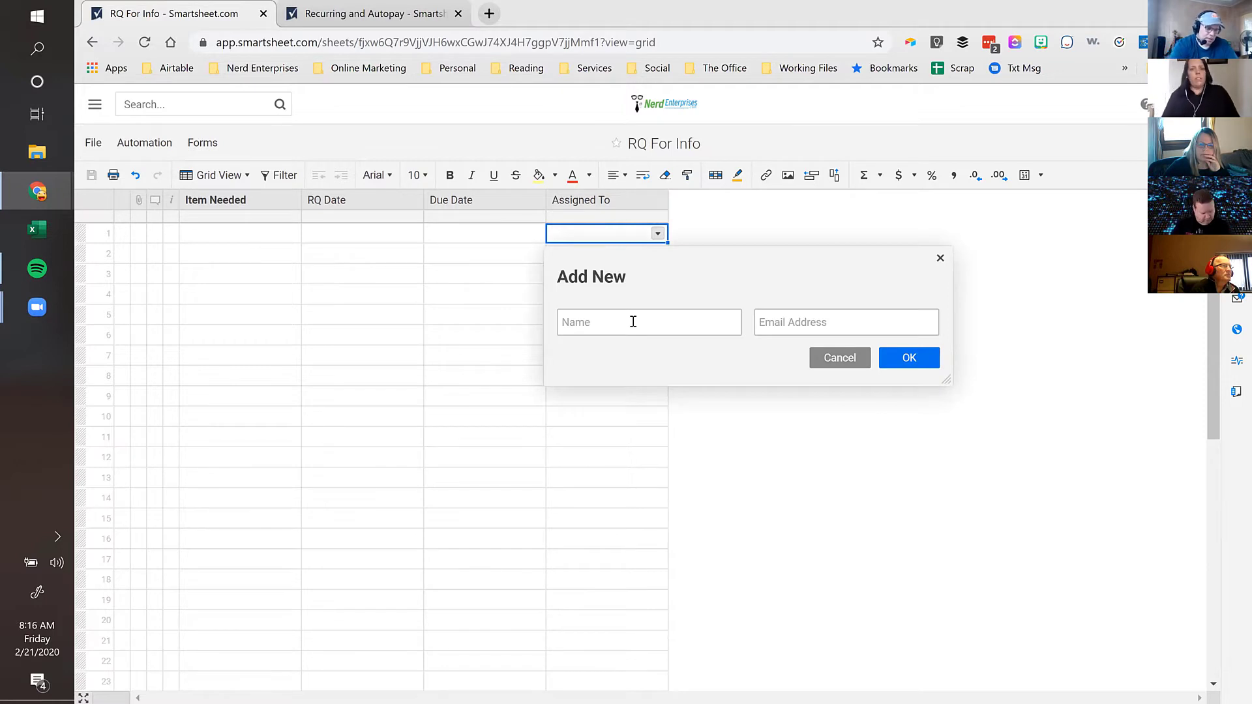
type("Gre")
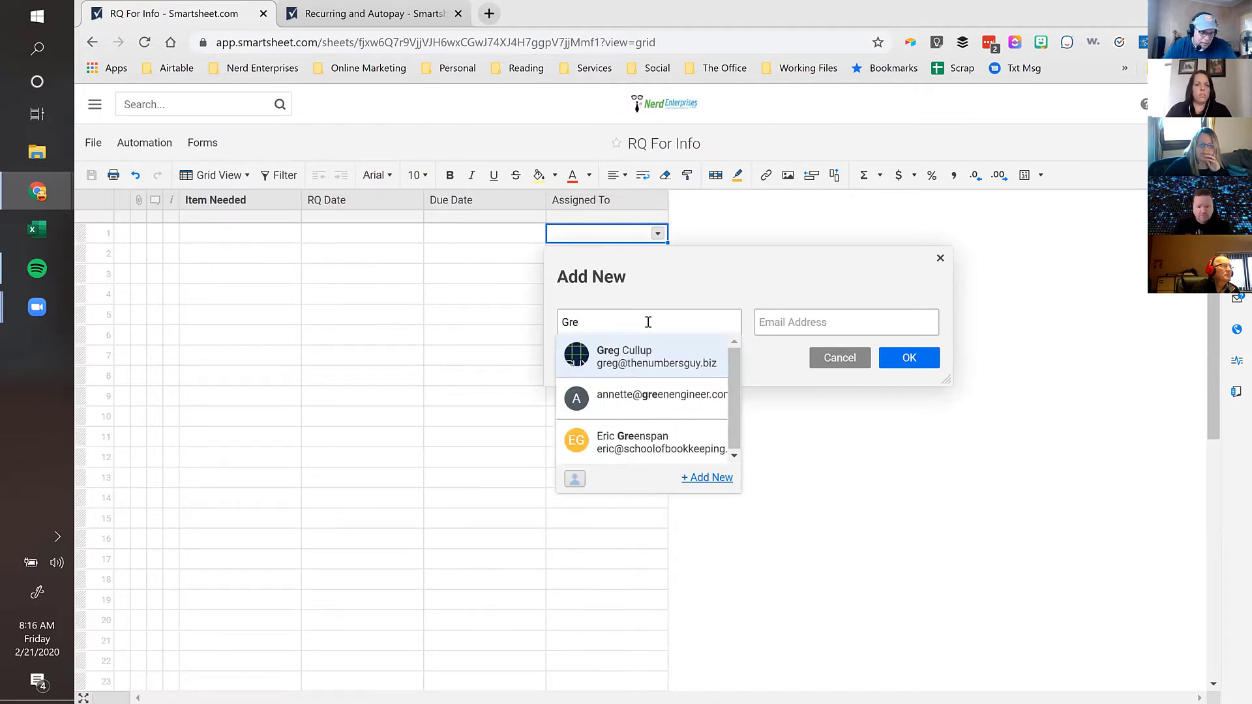
left_click(646, 363)
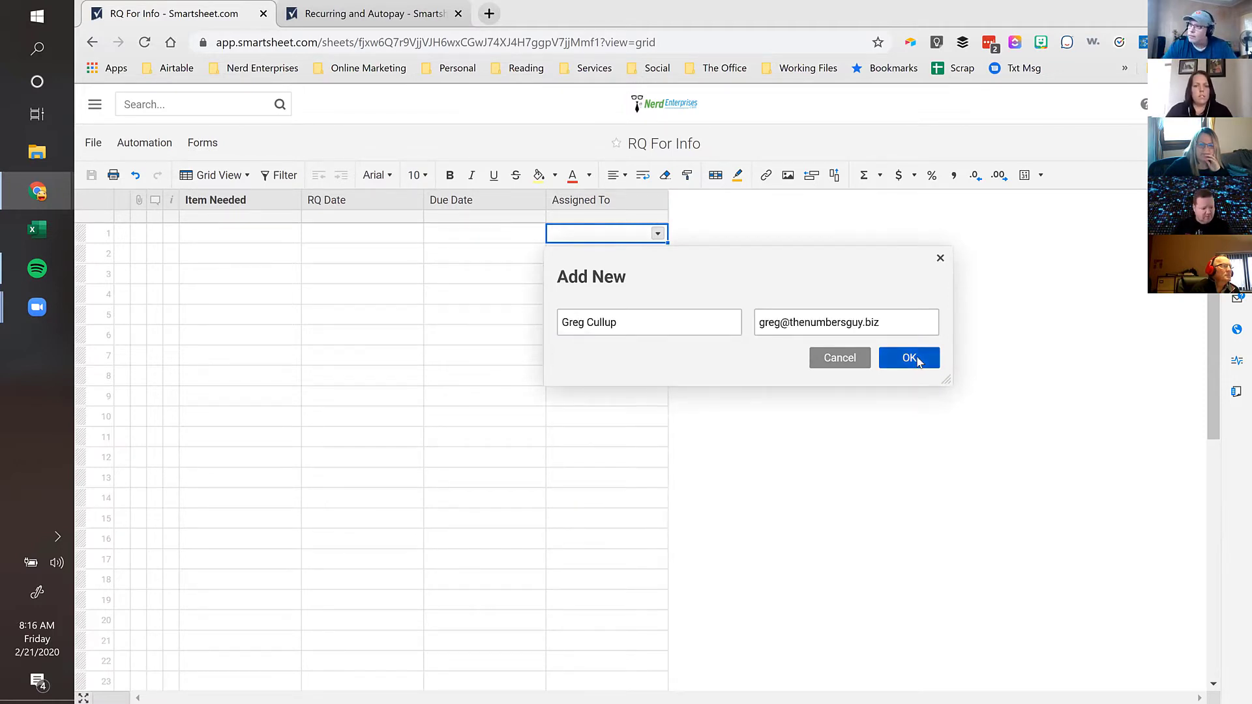
left_click(910, 358)
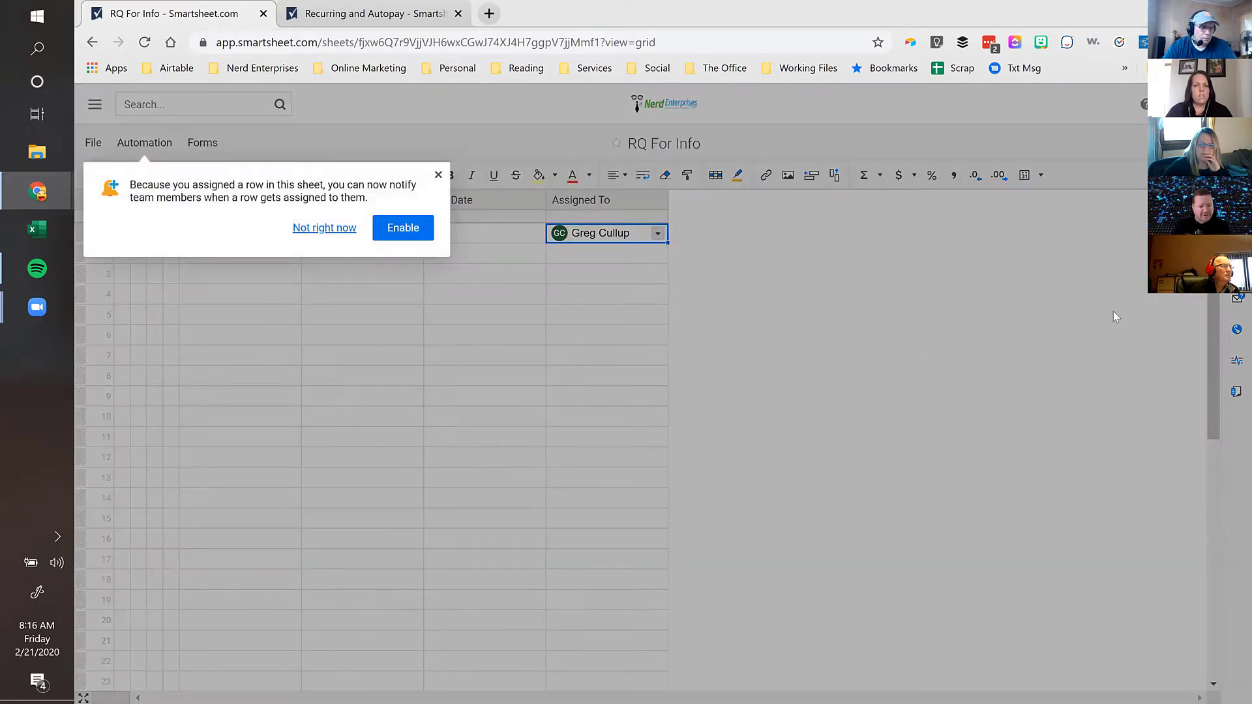
Step: Enable notifications for team members when rows are assigned to them, and clear row 1's Assigned To cell
left_click(403, 230)
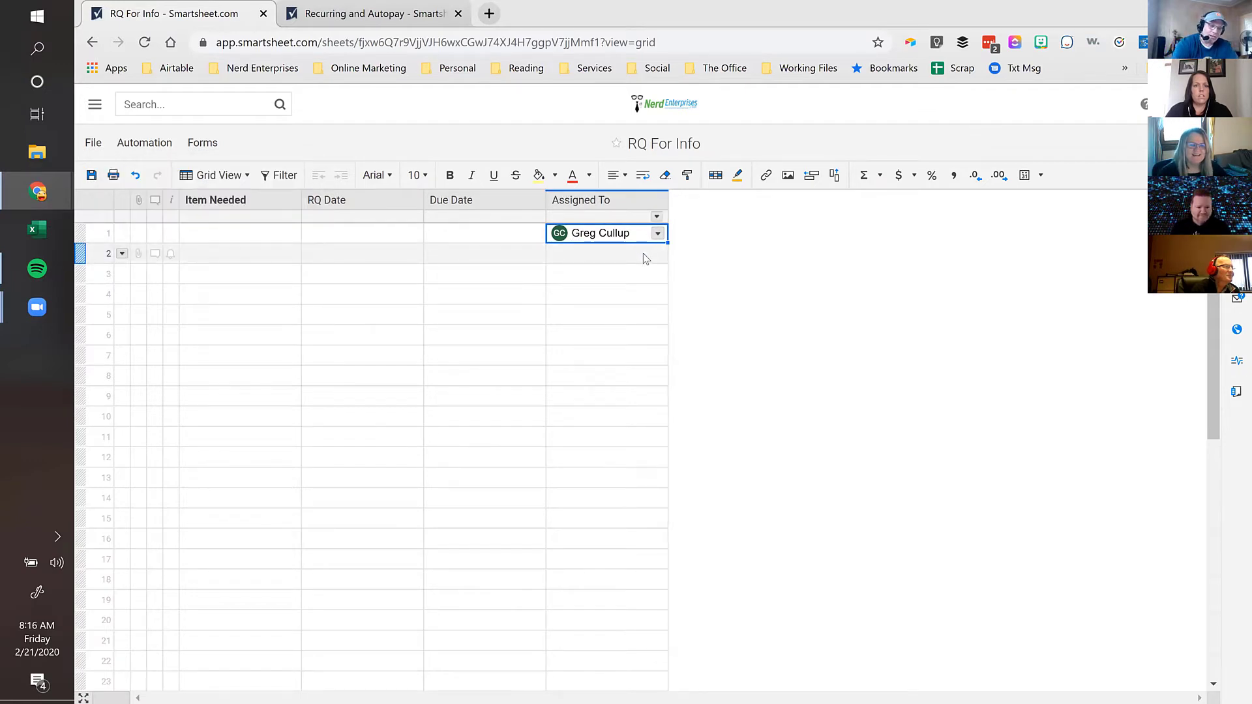
key("Delete")
Step: Insert a Date column named "Completed Date" to the right of Assigned To and save the sheet
right_click(618, 198)
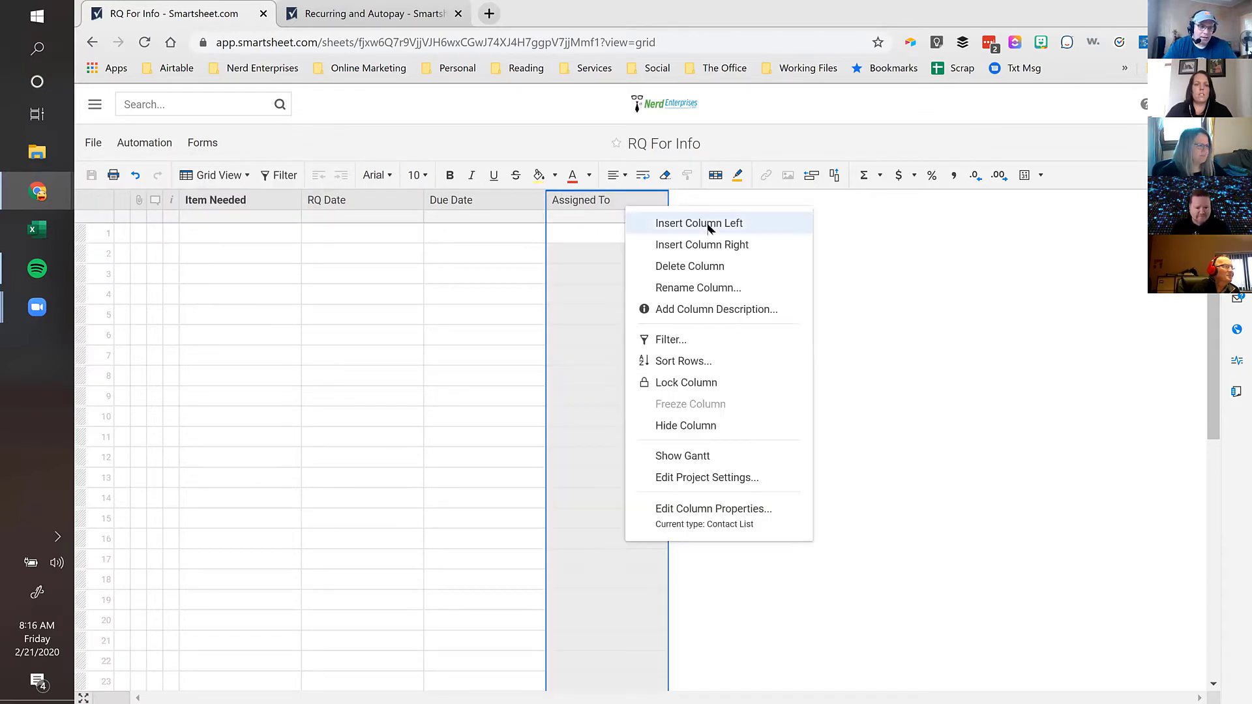
left_click(695, 242)
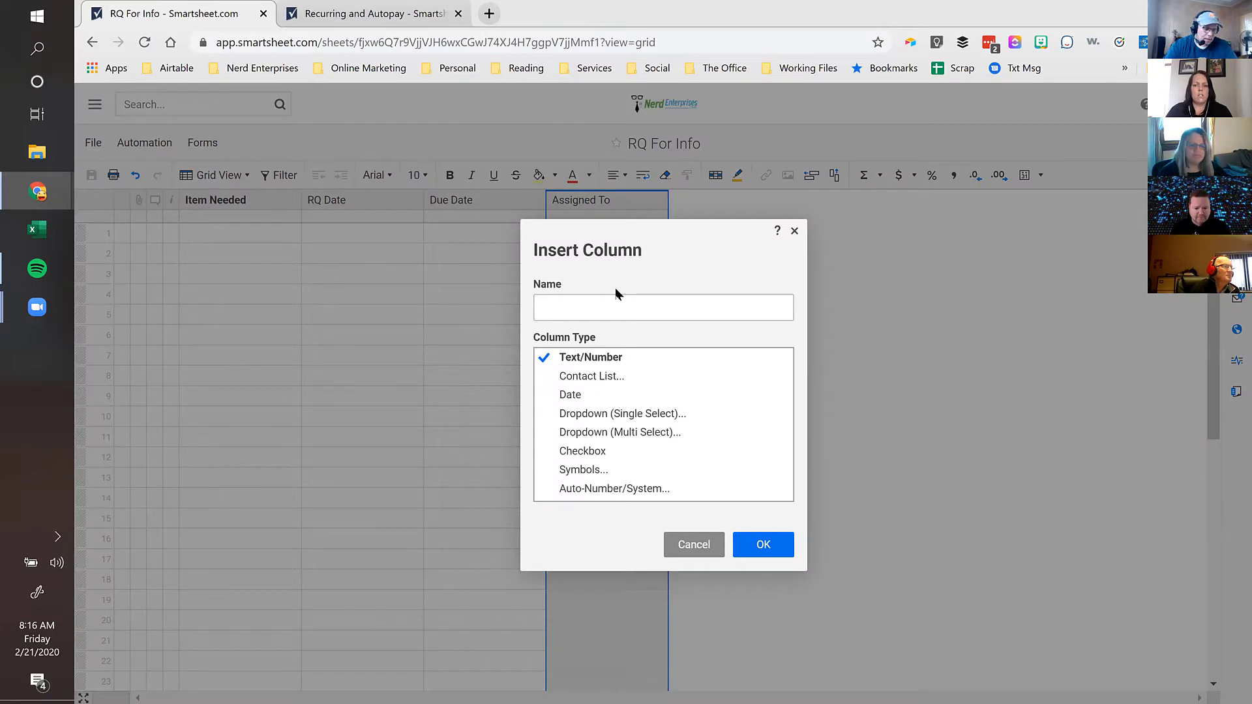
type("Comple")
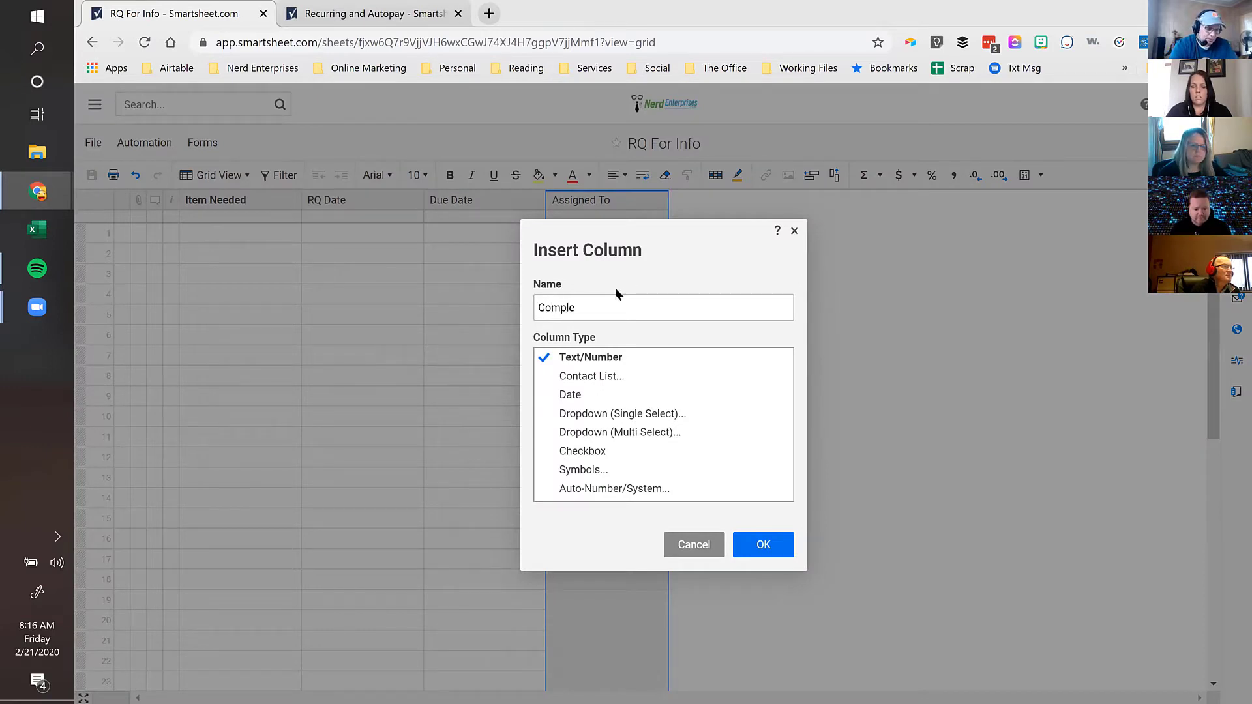
type("ted Dat")
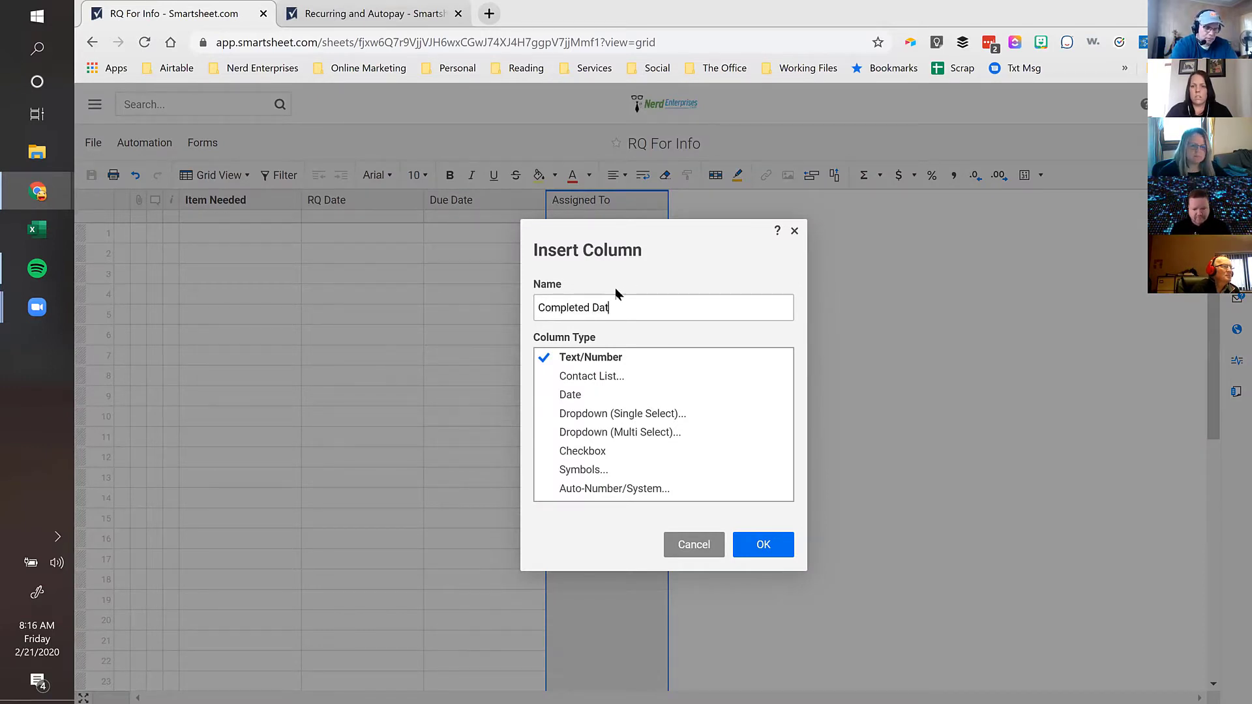
type("e")
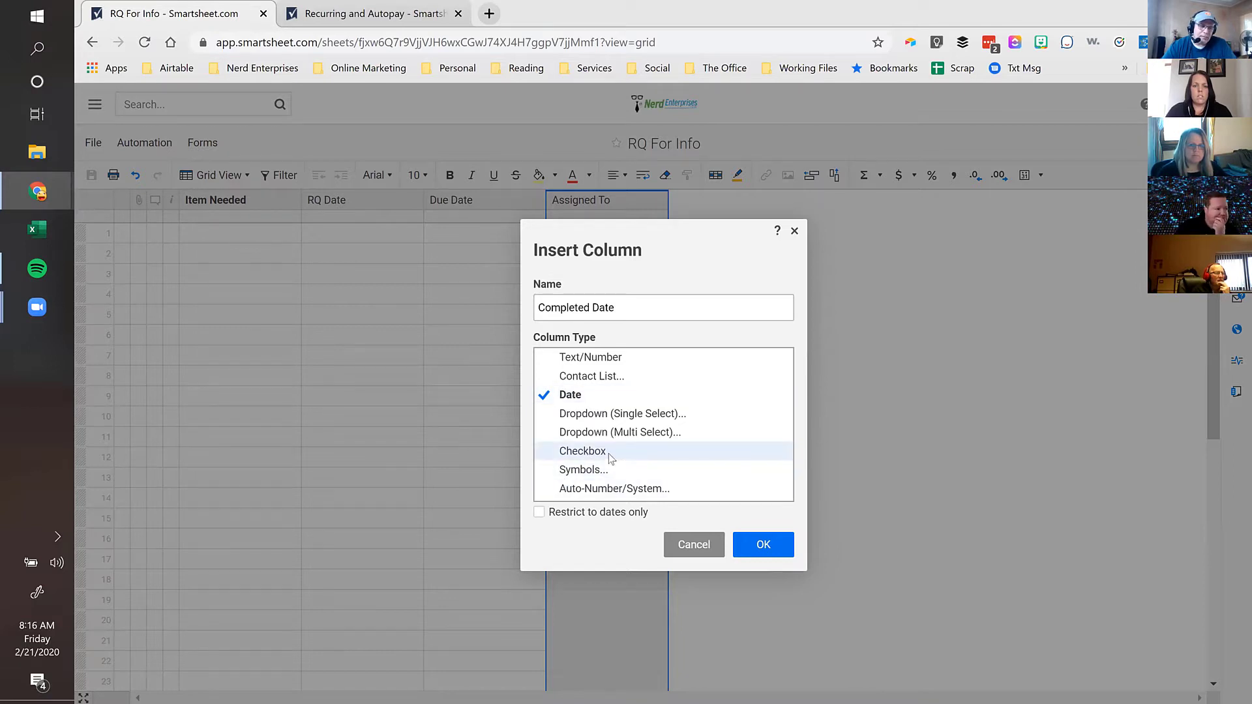
left_click(747, 549)
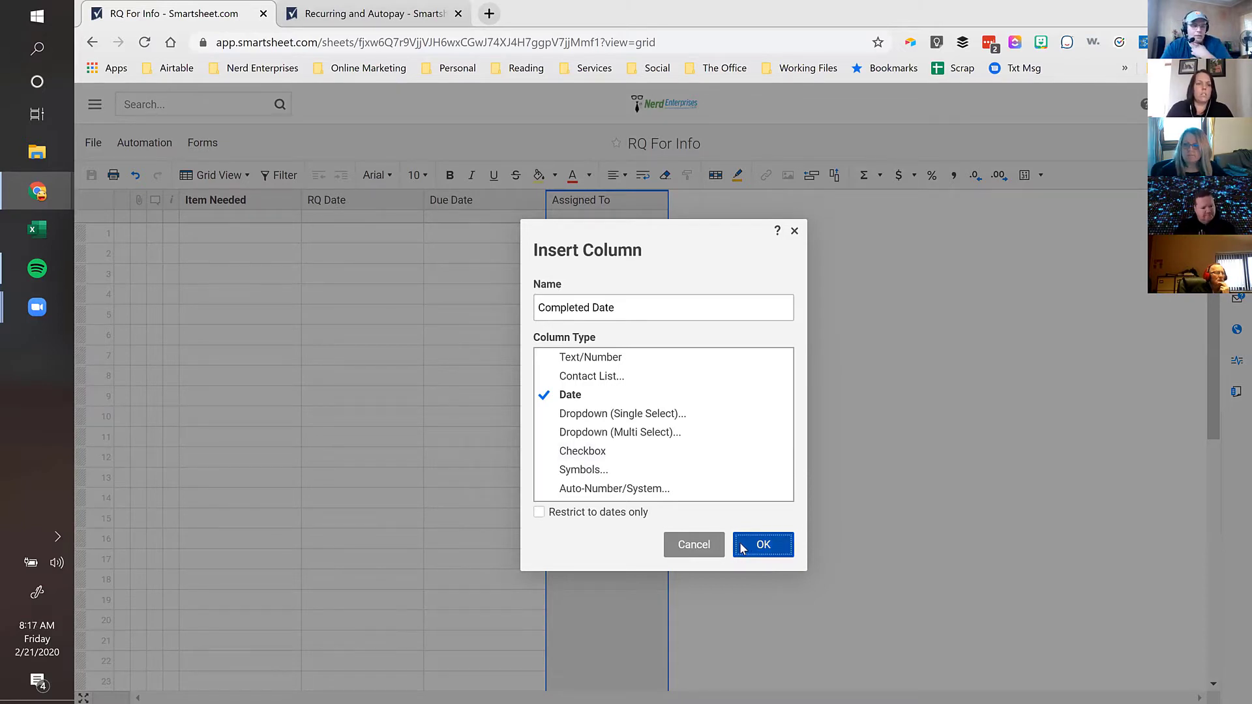
left_click(696, 236)
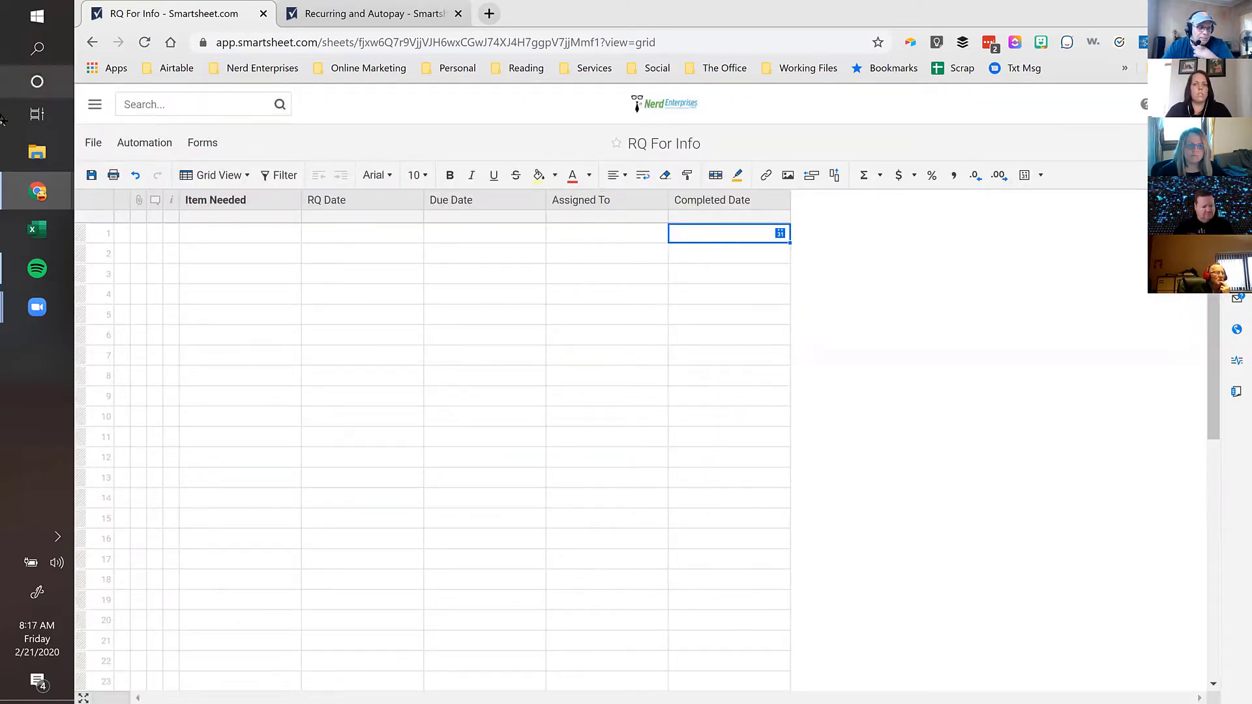
left_click(91, 175)
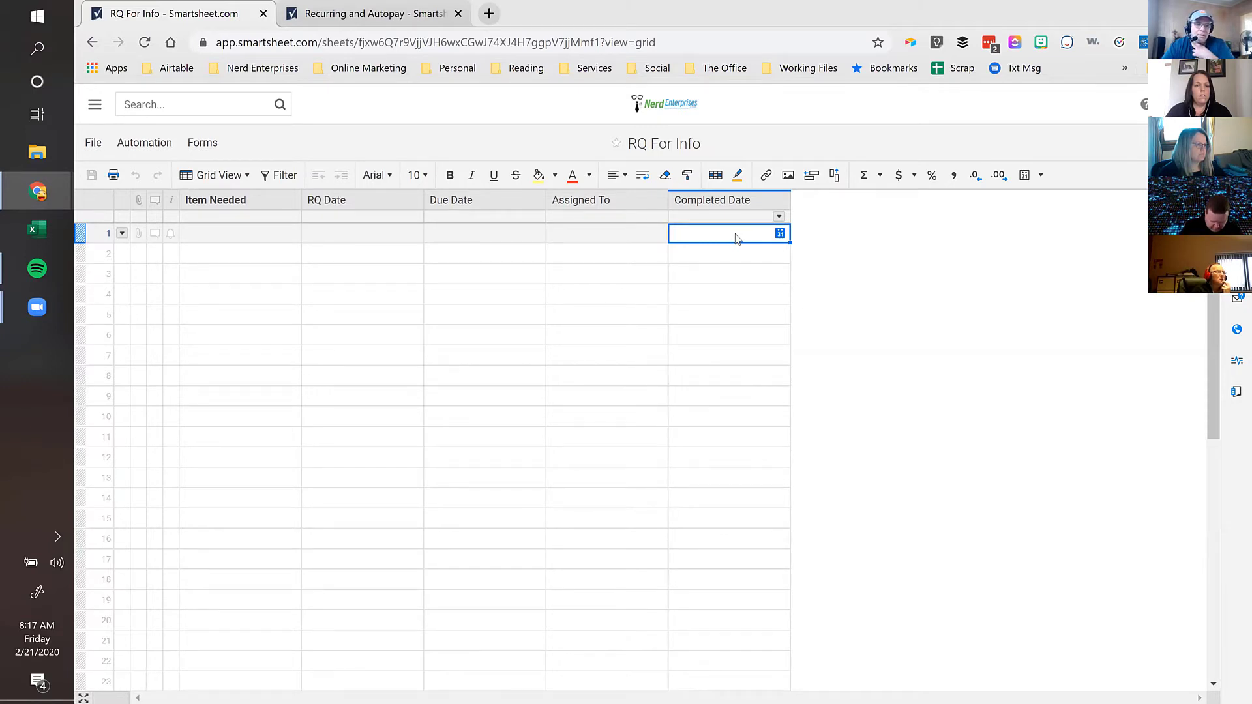
left_click(360, 236)
left_click(478, 235)
left_click(351, 238)
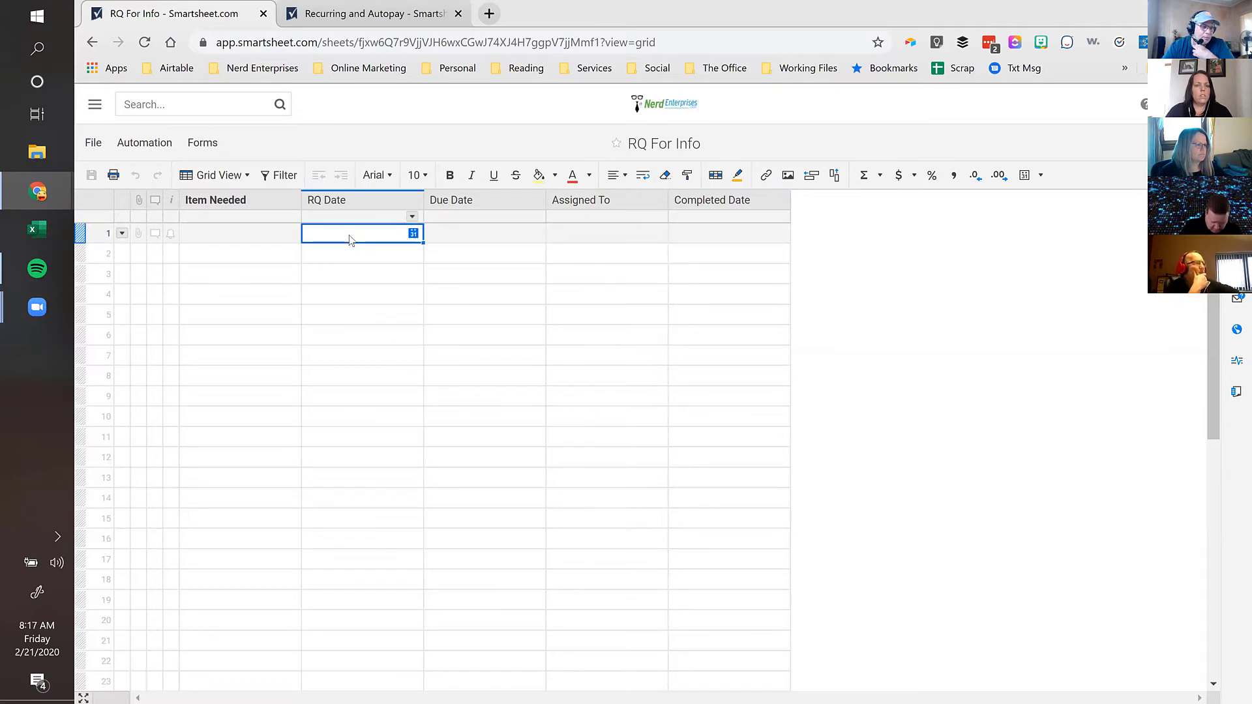
left_click(463, 238)
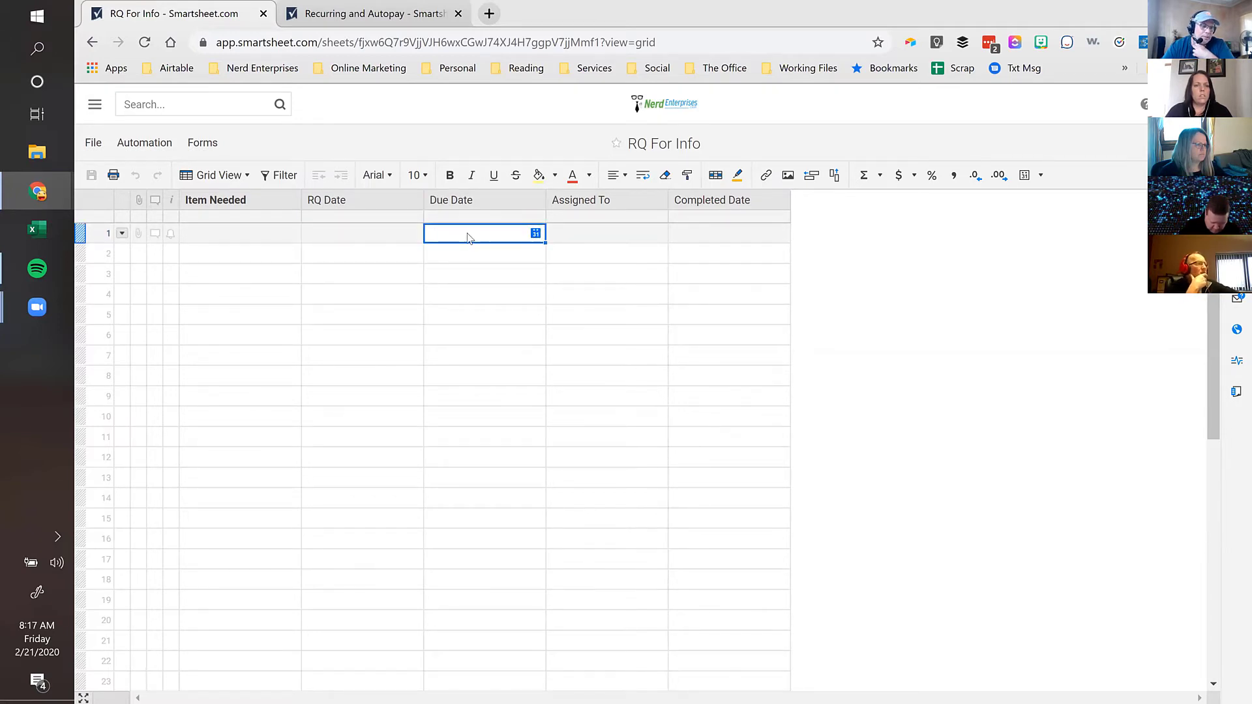
left_click(715, 238)
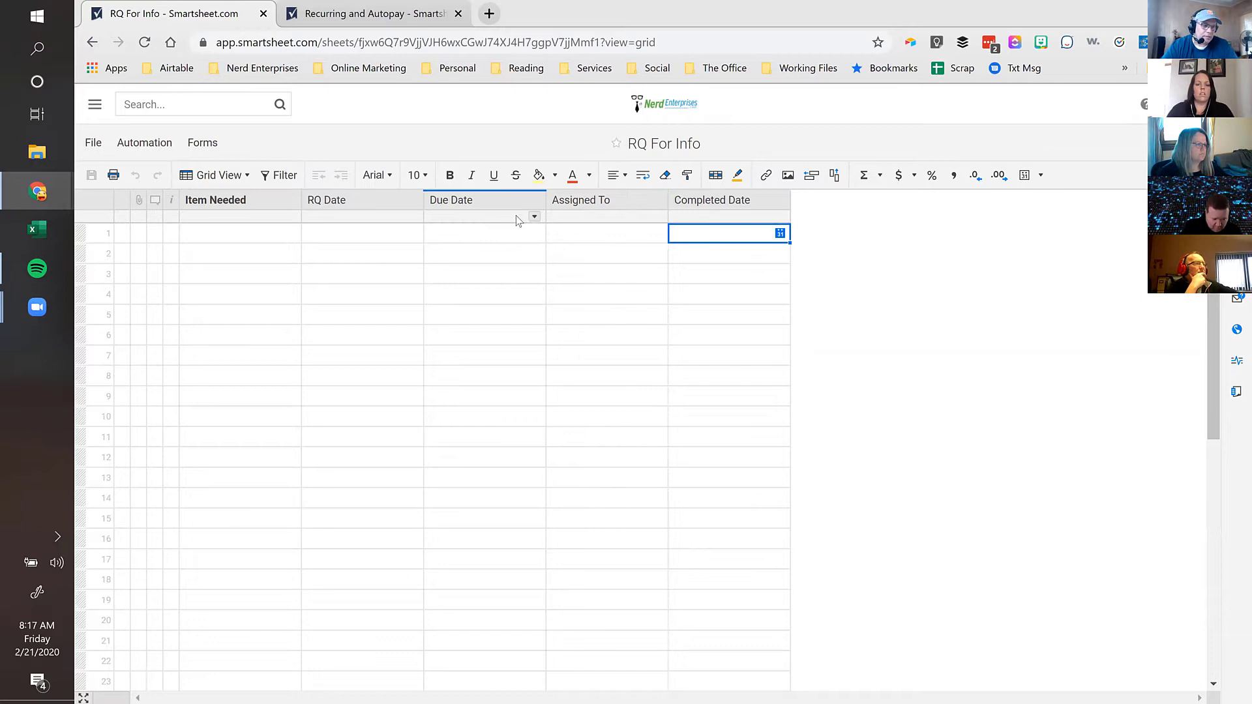
left_click(461, 230)
left_click(709, 236)
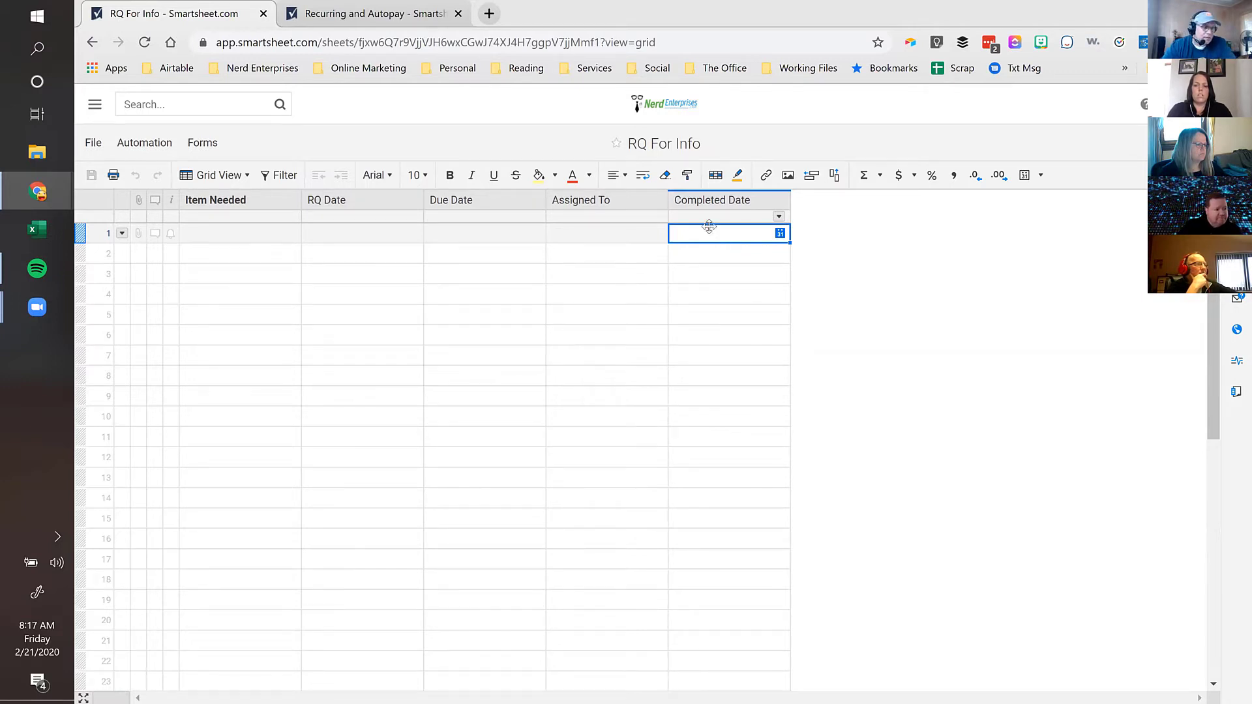
Step: Enter "Bank Statement Logins" as the item needed in row 1 and set its RQ Date to 02/21/20
left_click(215, 234)
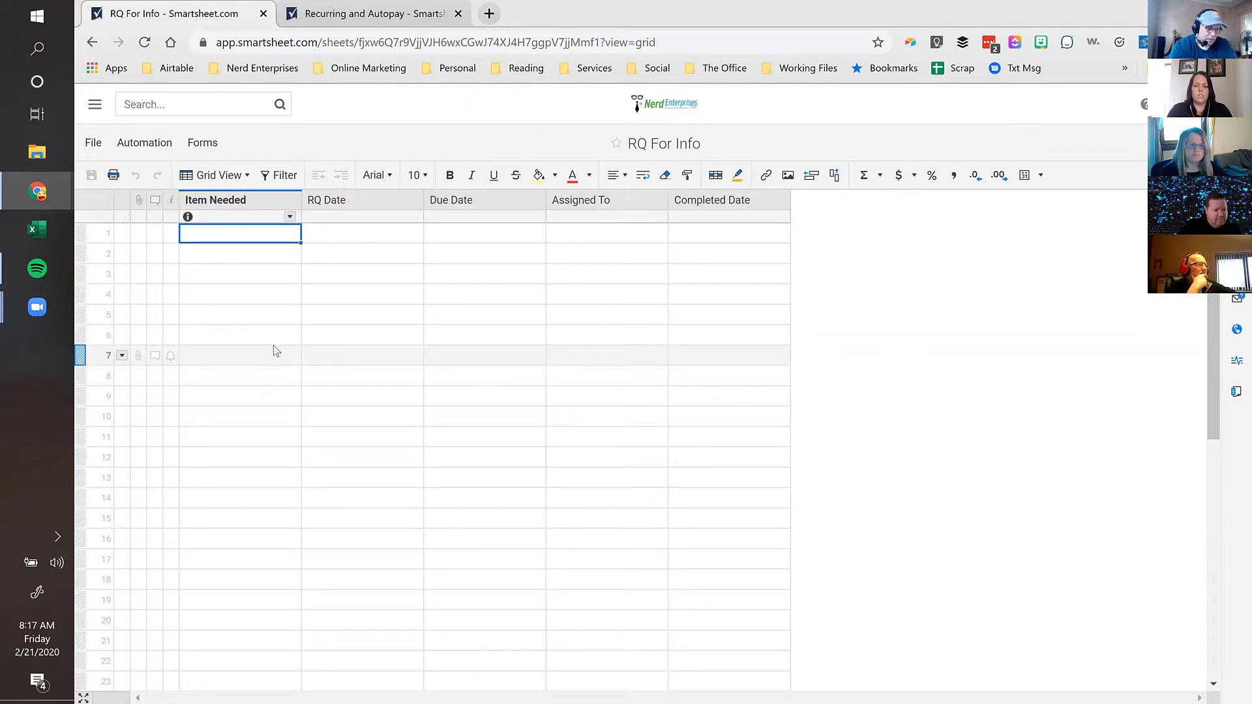
type("Bank Statem")
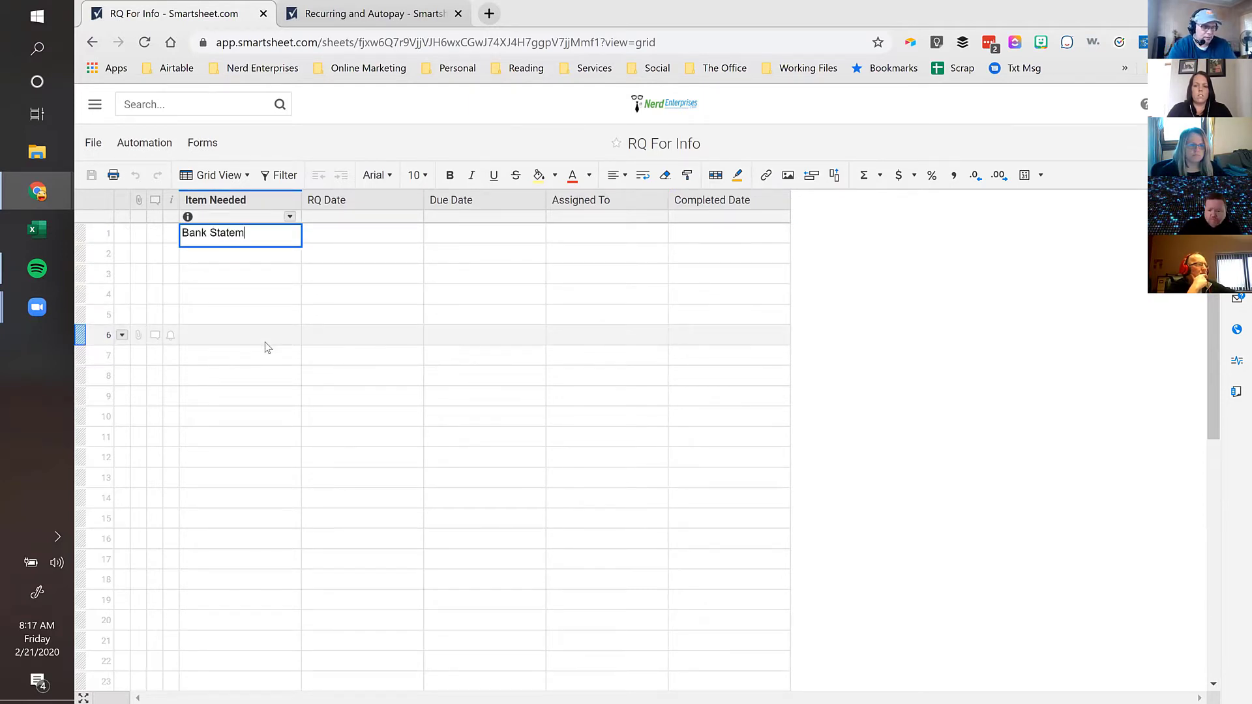
type("ent Log")
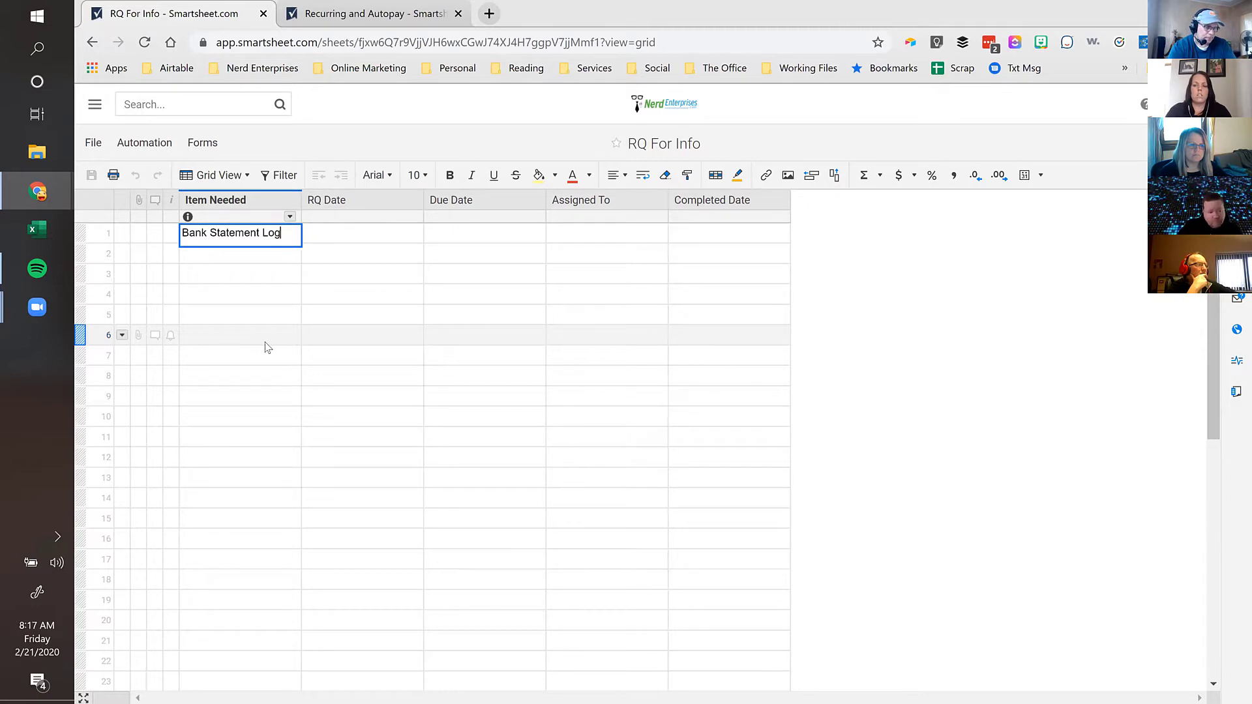
type("ins")
key("Tab")
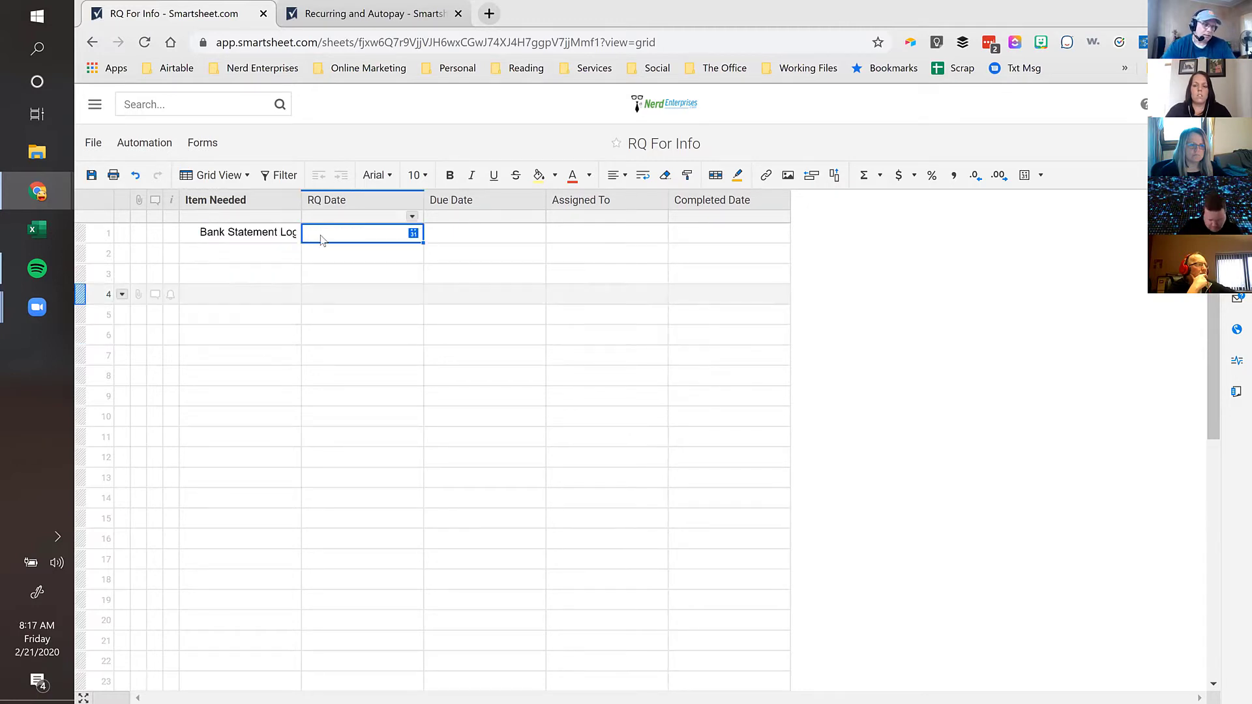
left_click(412, 233)
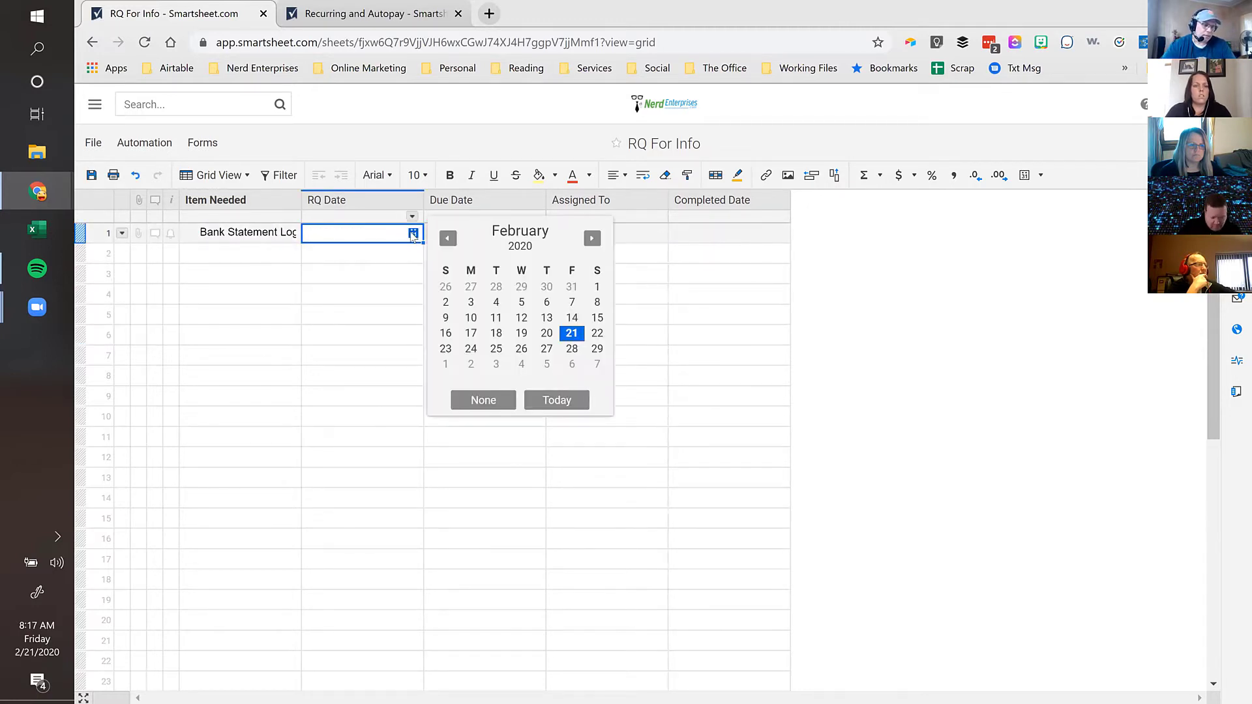
left_click(572, 334)
Step: Set row 1's Due Date to 02/28/20
left_click(479, 233)
left_click(535, 233)
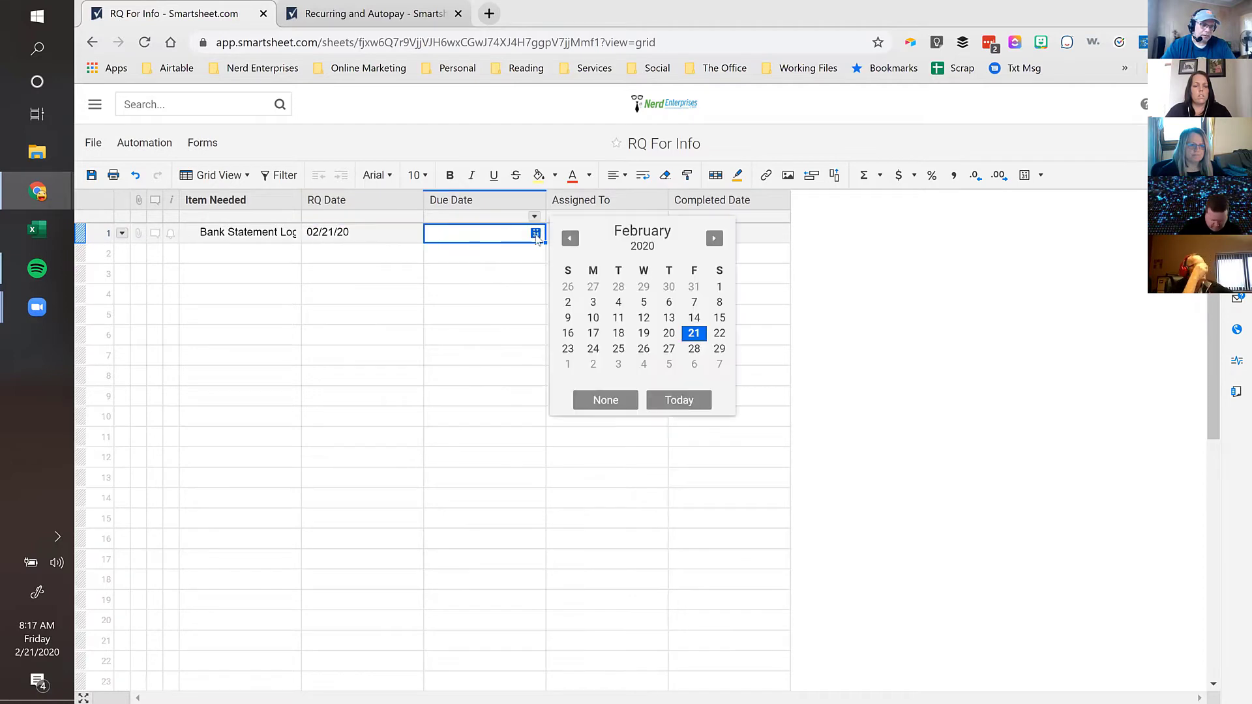
left_click(694, 349)
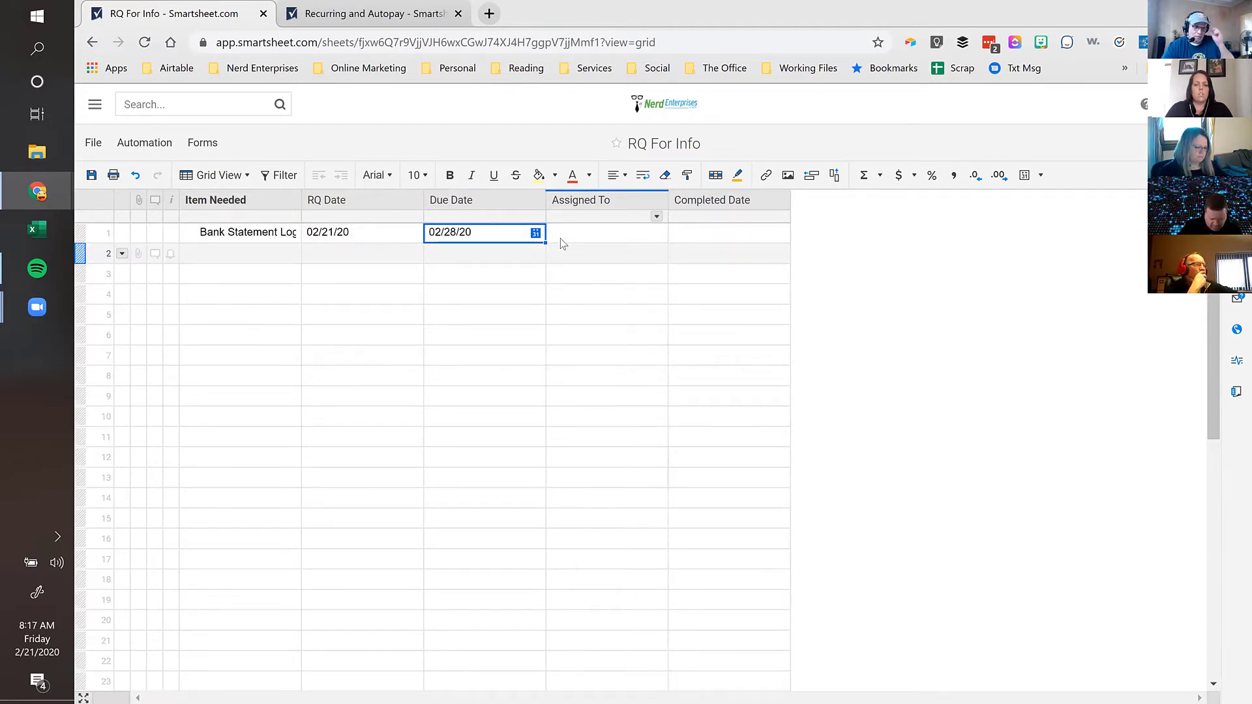
Step: Try assigning row 1 to a suggested contact, and clear the Assigned To cell again
left_click(587, 236)
left_click(658, 233)
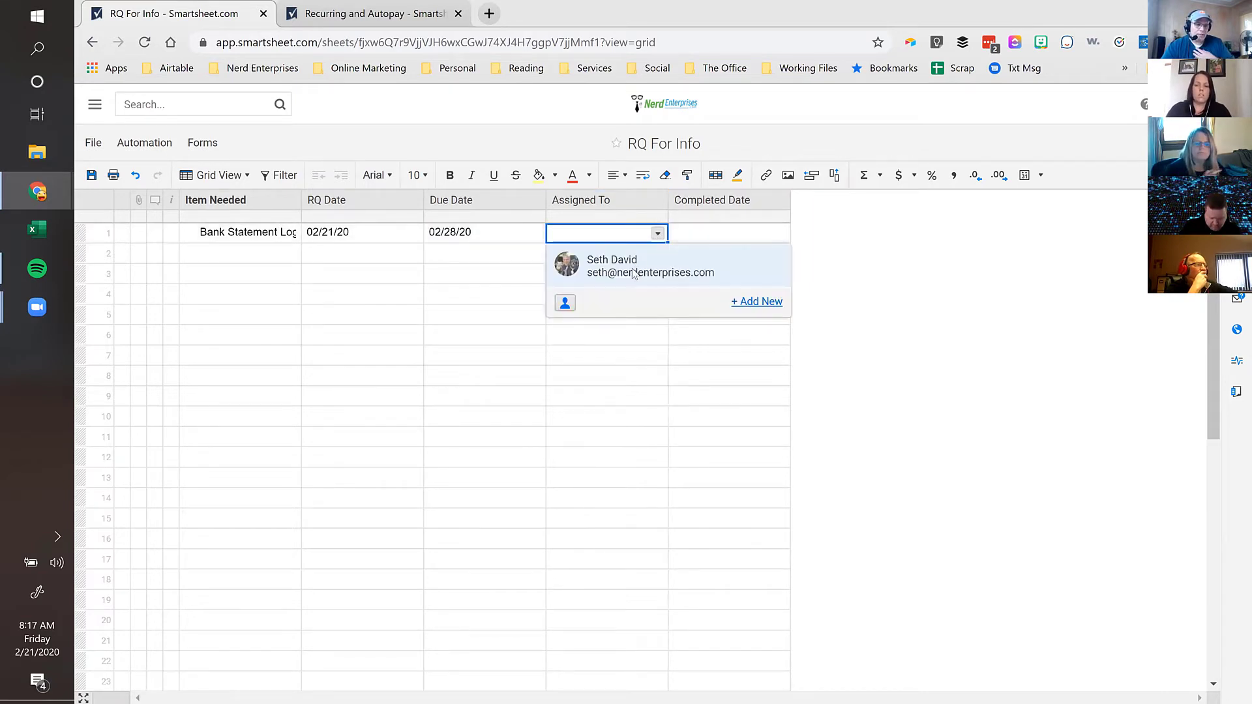
type("Gre")
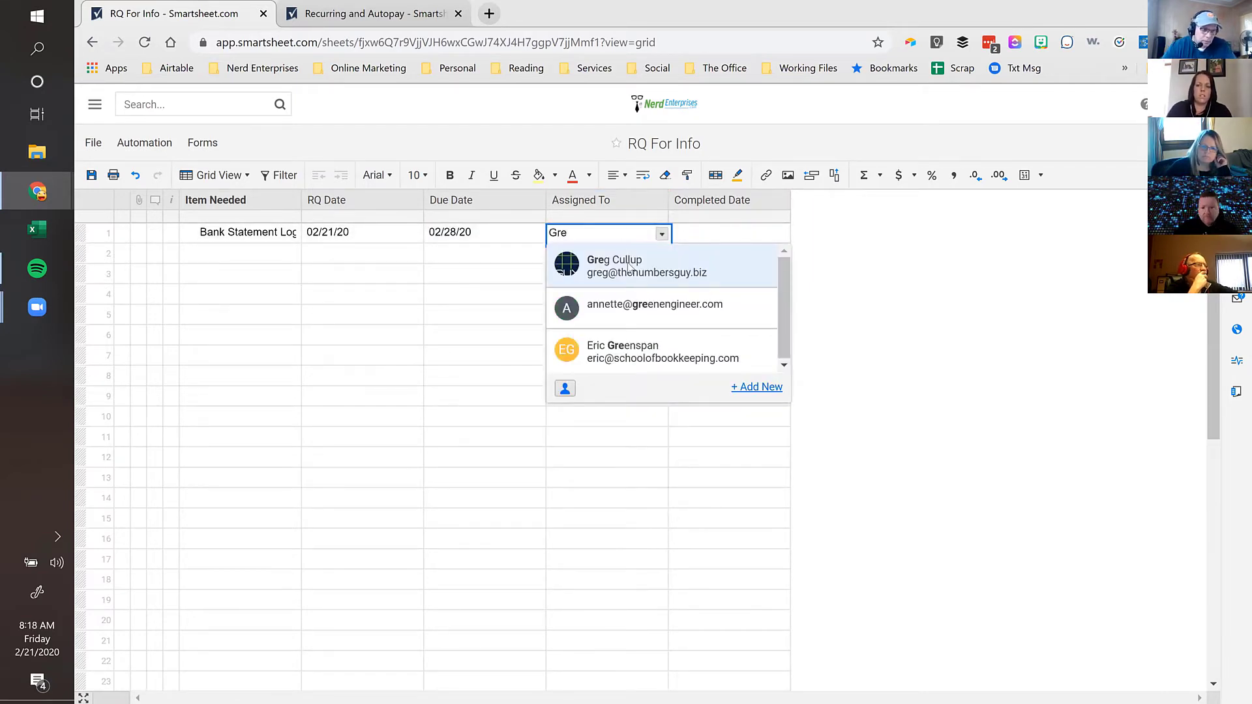
left_click(630, 266)
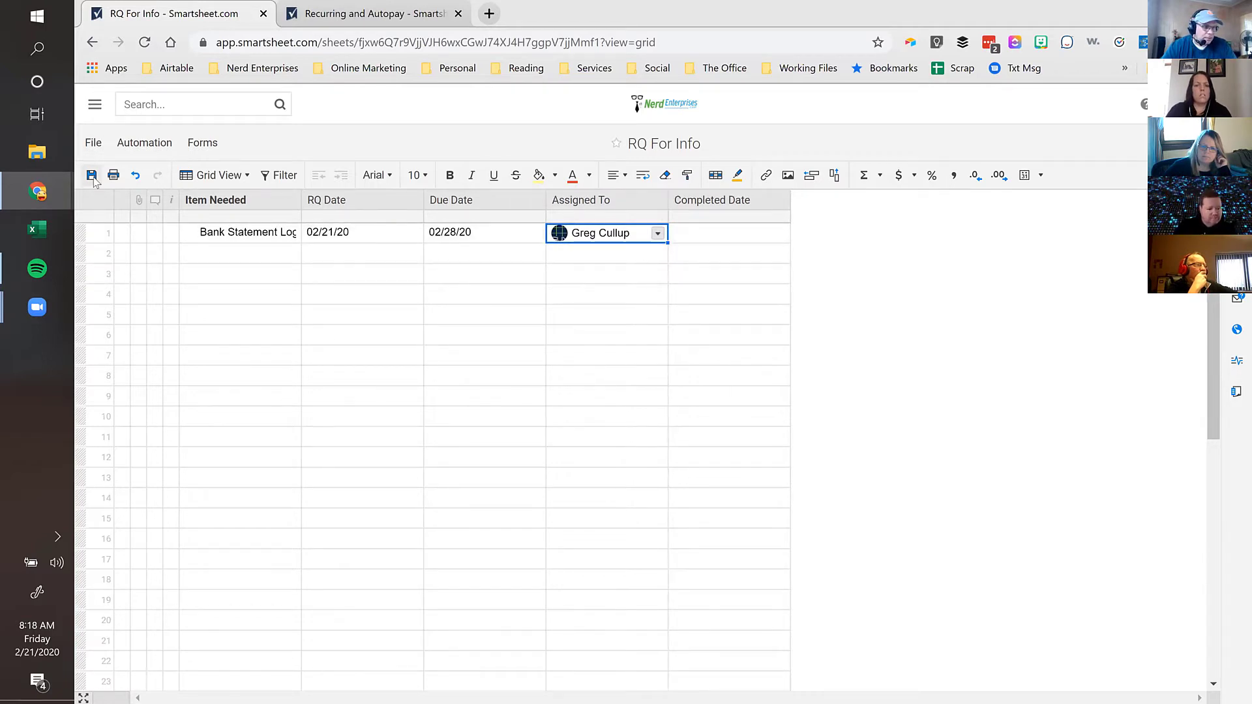
key("Delete")
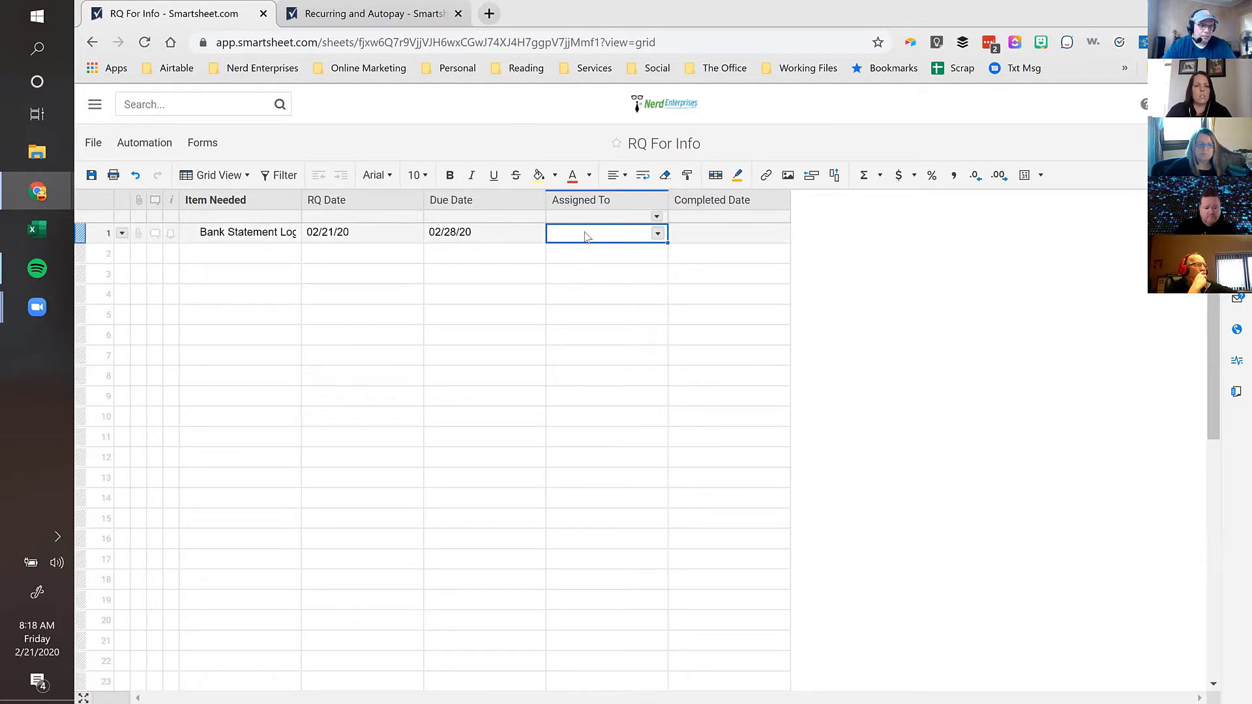
Step: Create an Alert Someone workflow for the sheet and name it "New Task Assigned"
left_click(158, 150)
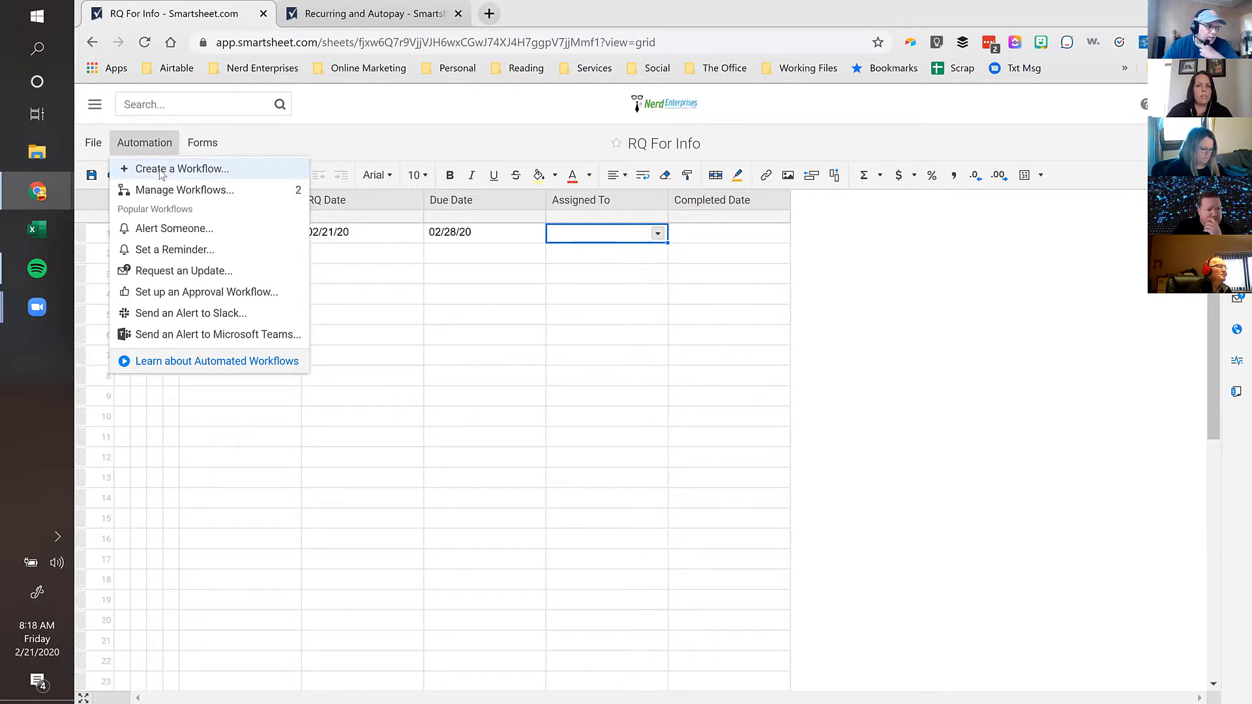
left_click(178, 235)
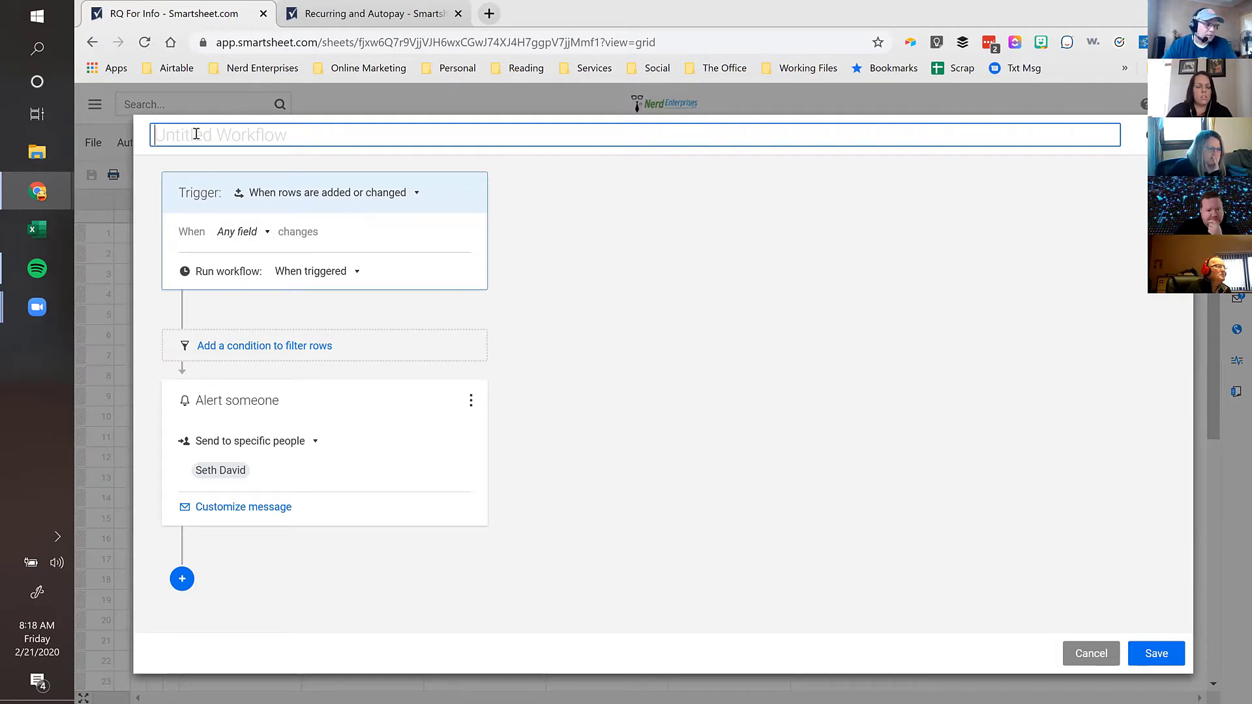
type("New")
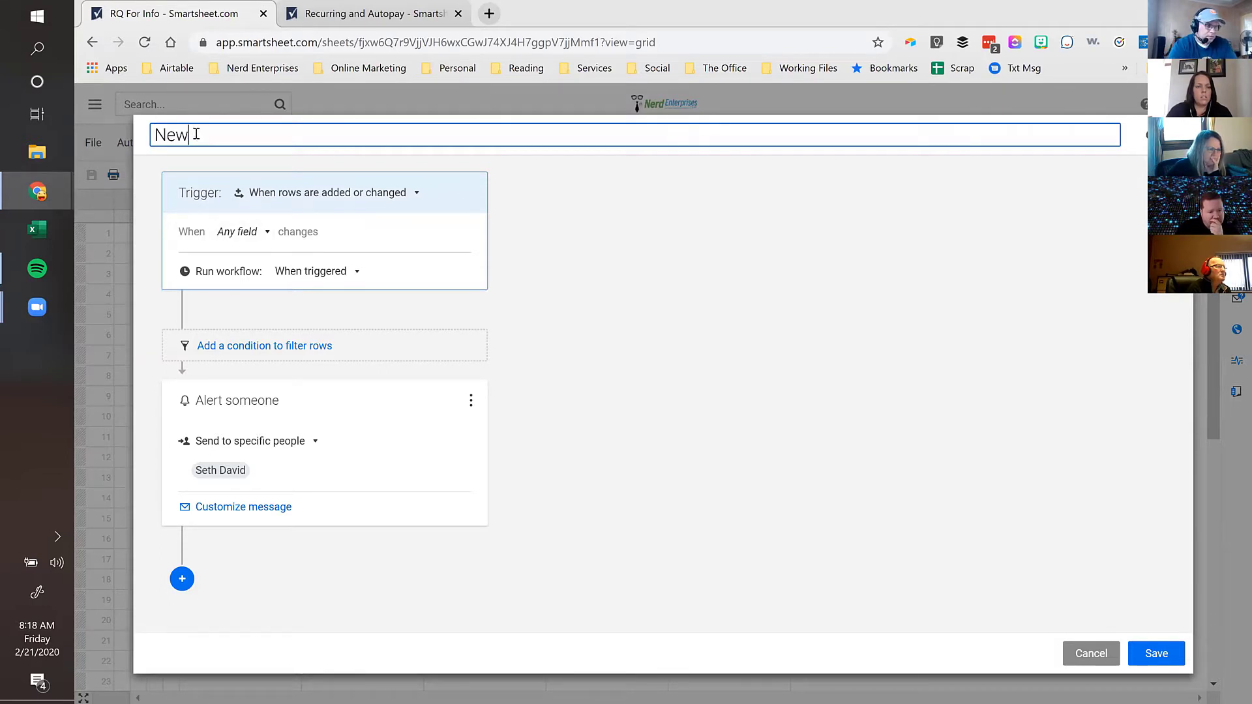
type(" Task Assi")
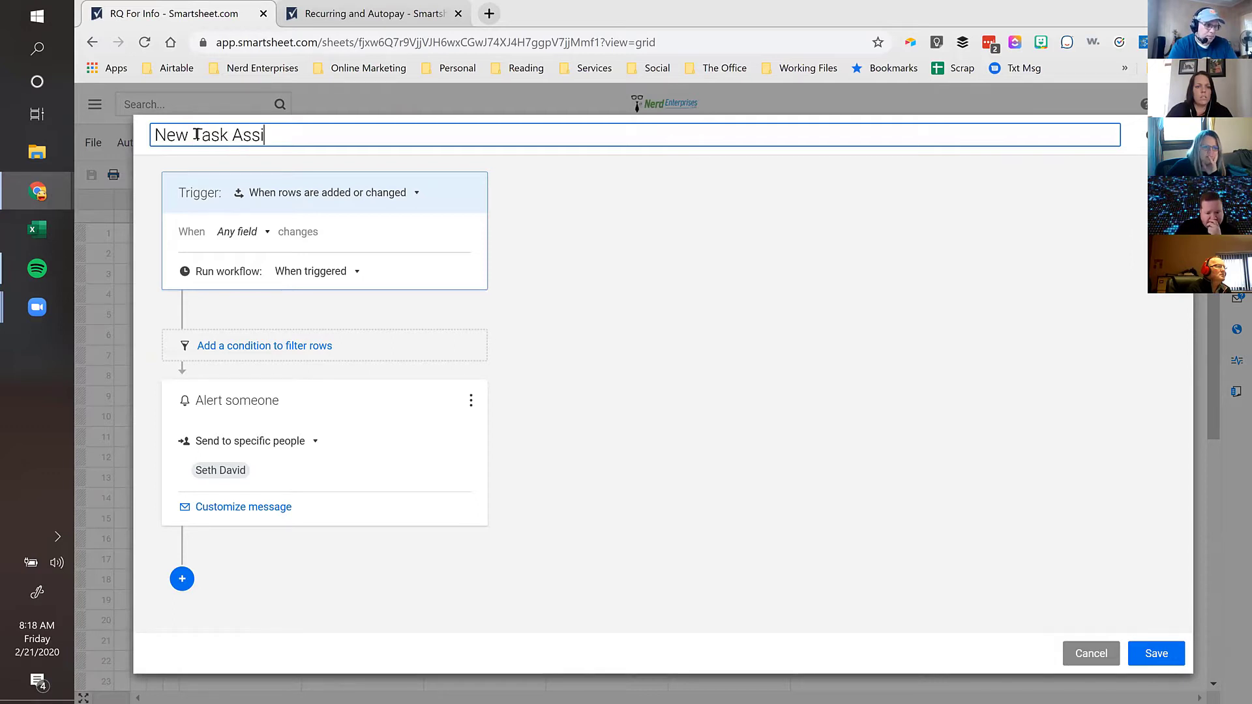
type("gned")
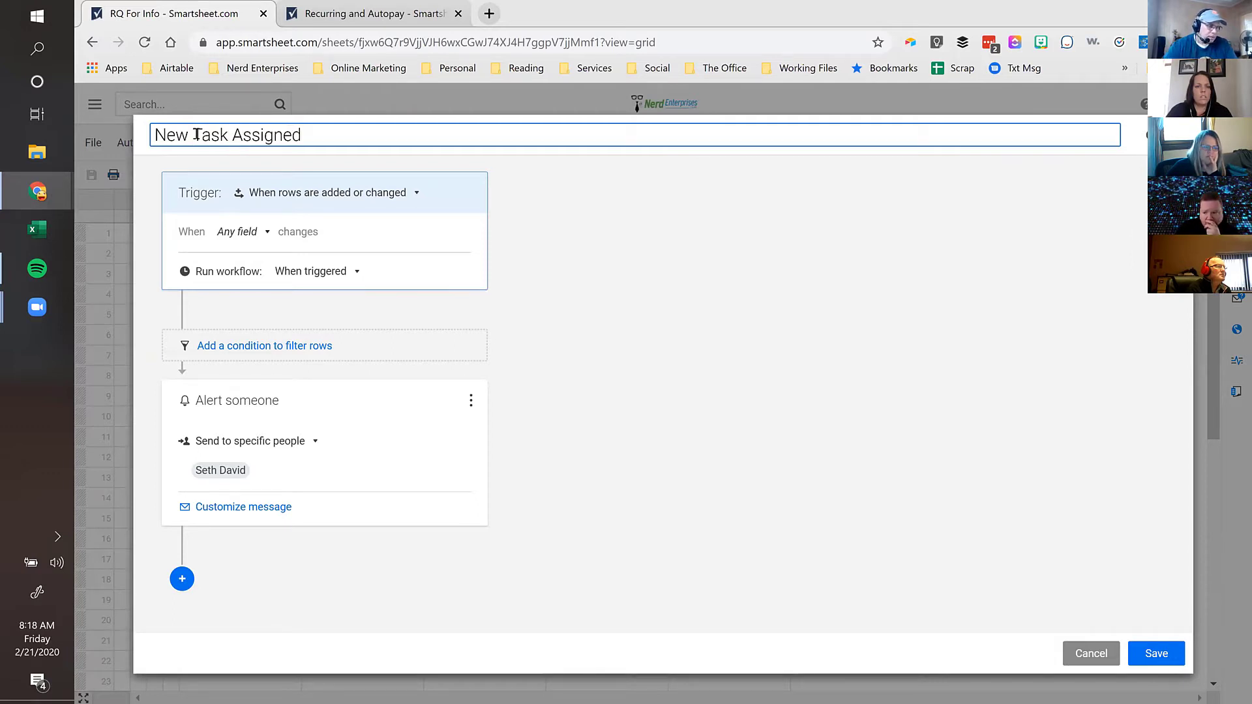
Step: Make the workflow trigger when Assigned To changes to Any Value in added or changed rows, keeping its run timing at When triggered
left_click(318, 195)
left_click(319, 197)
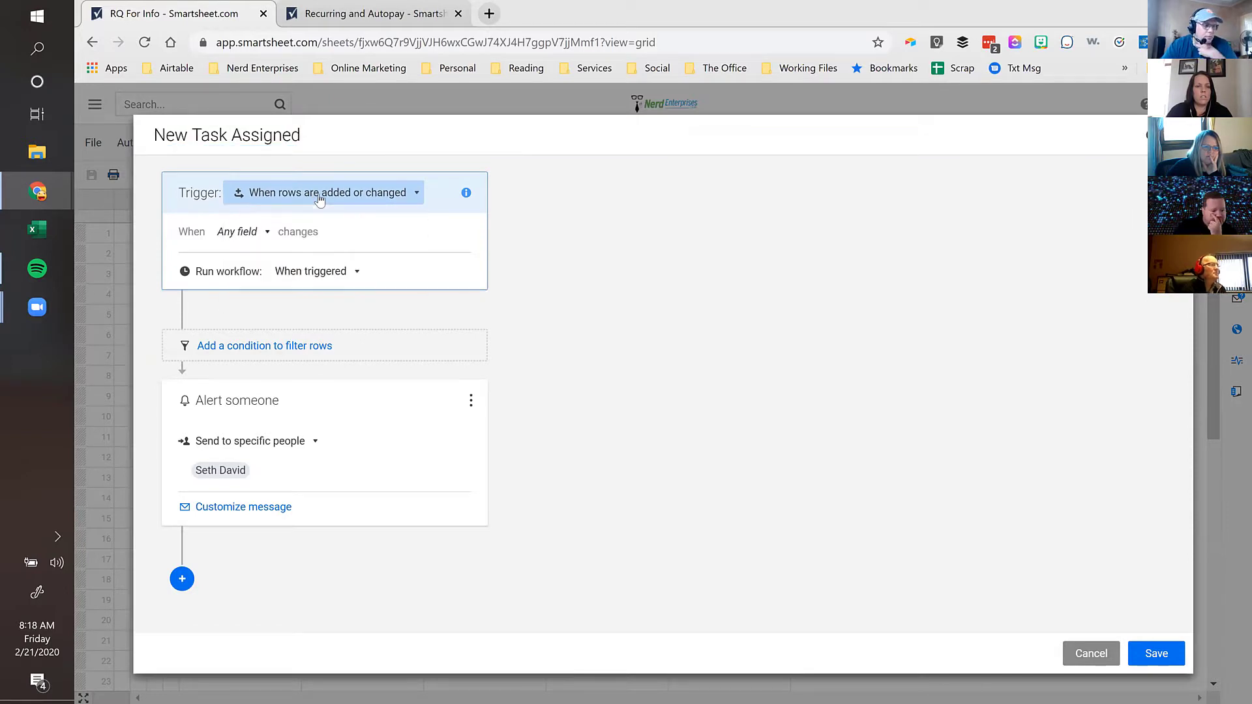
left_click(253, 233)
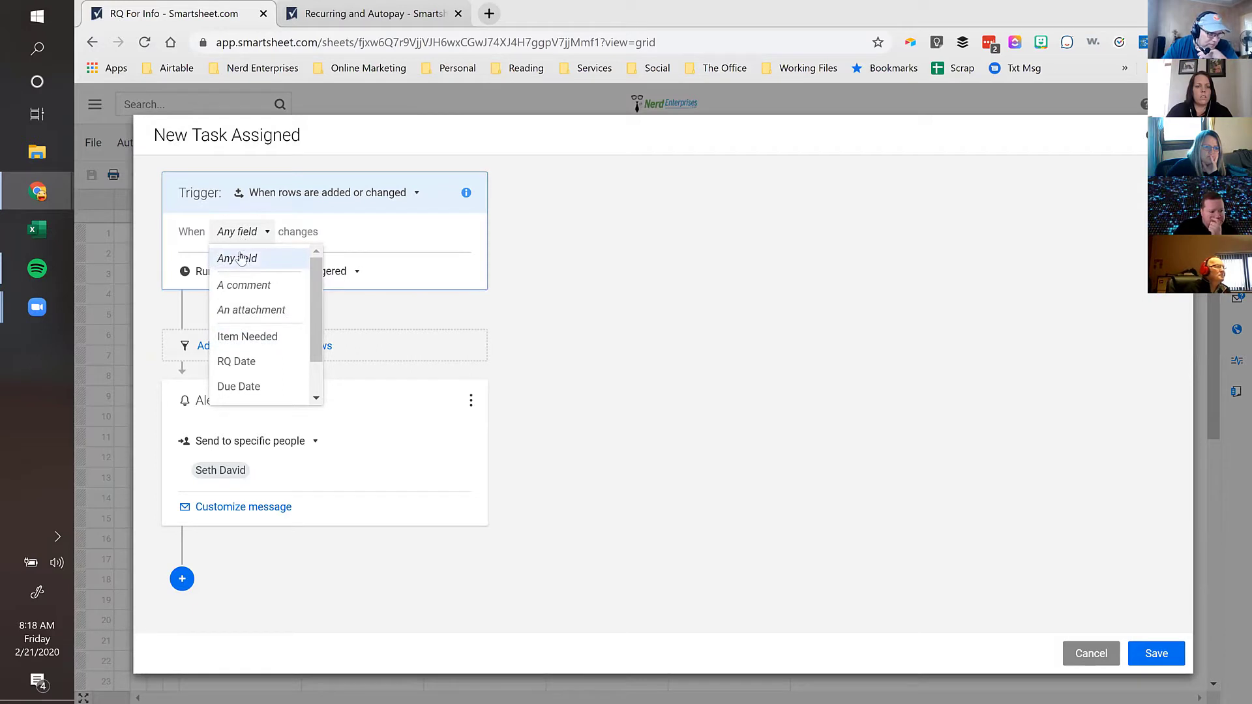
left_click_drag(315, 320, 316, 373)
left_click(264, 366)
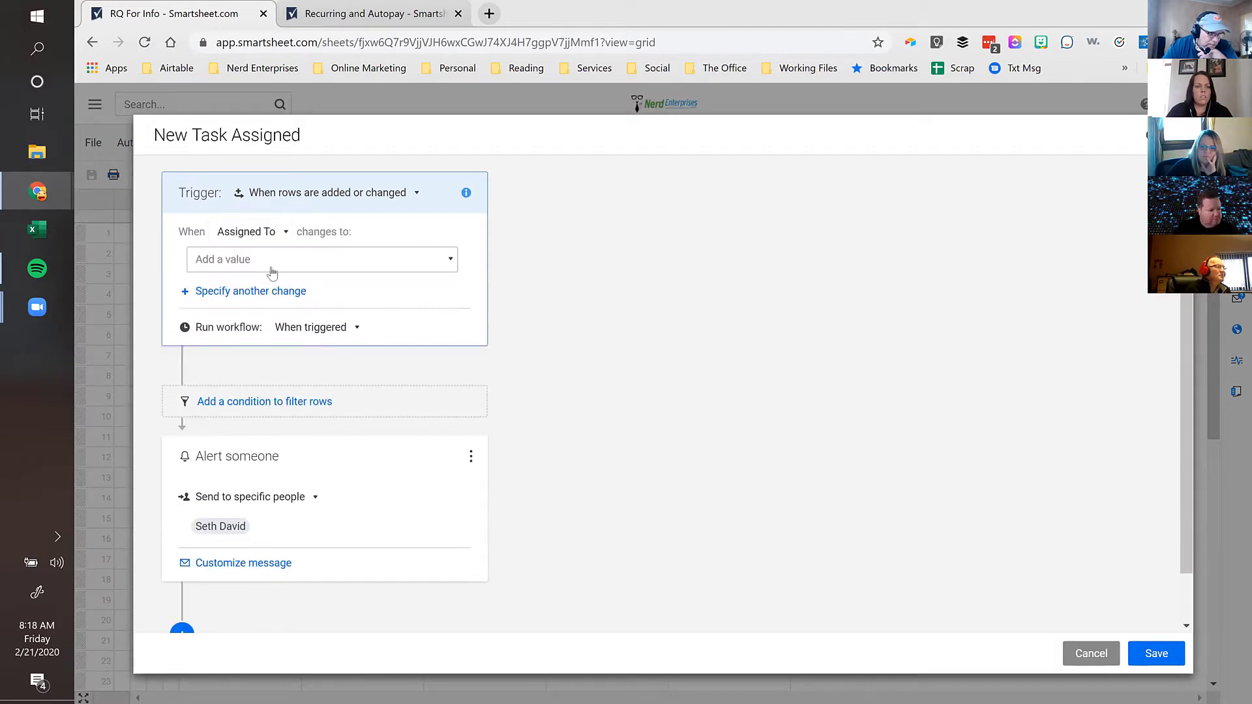
left_click(330, 271)
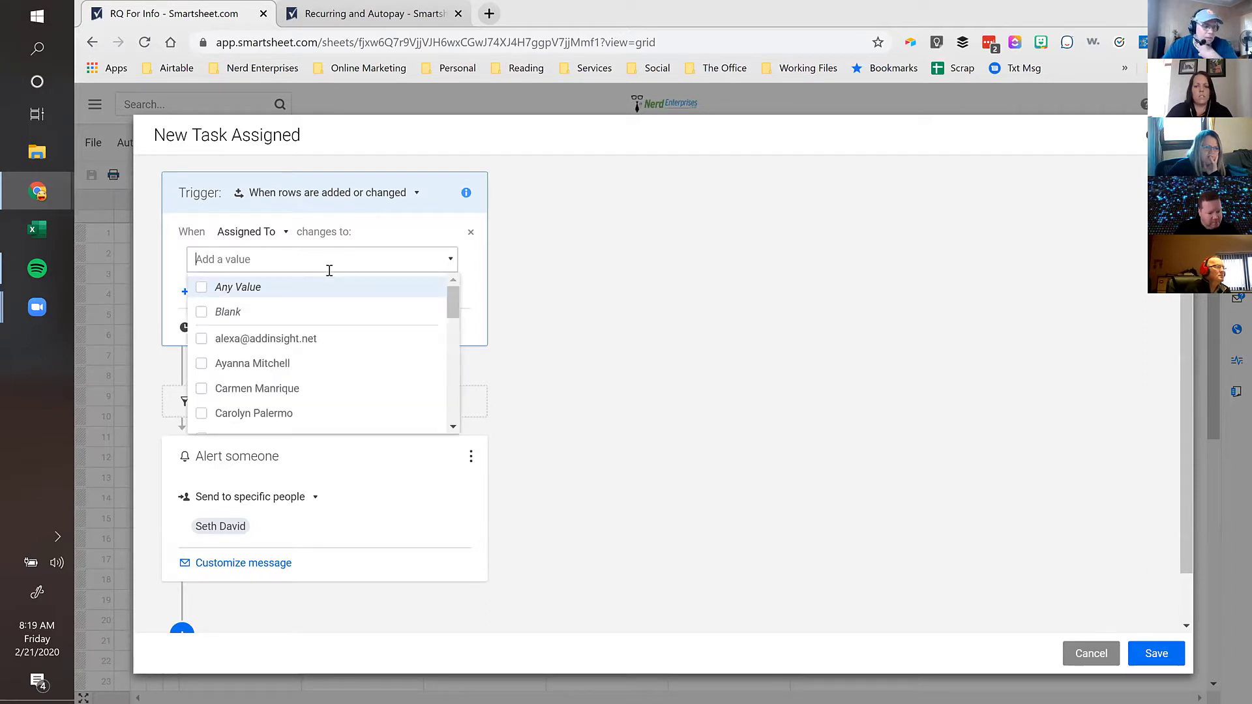
left_click(202, 296)
left_click(480, 269)
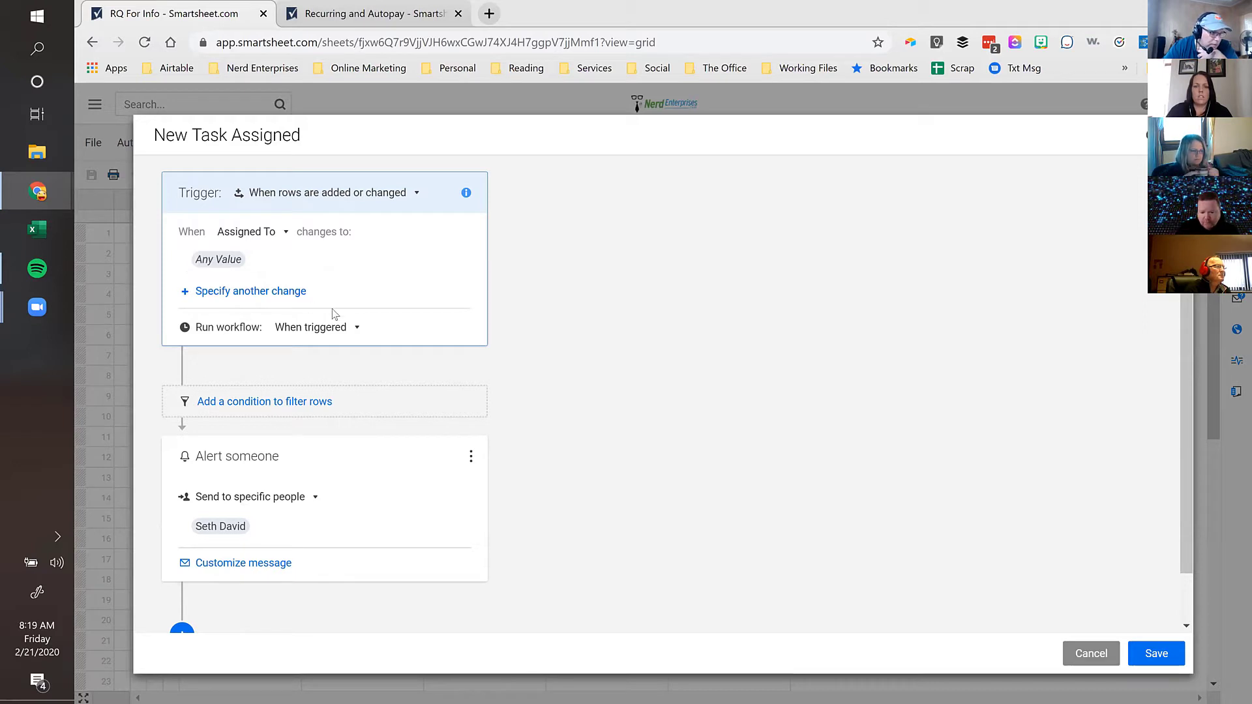
left_click(338, 334)
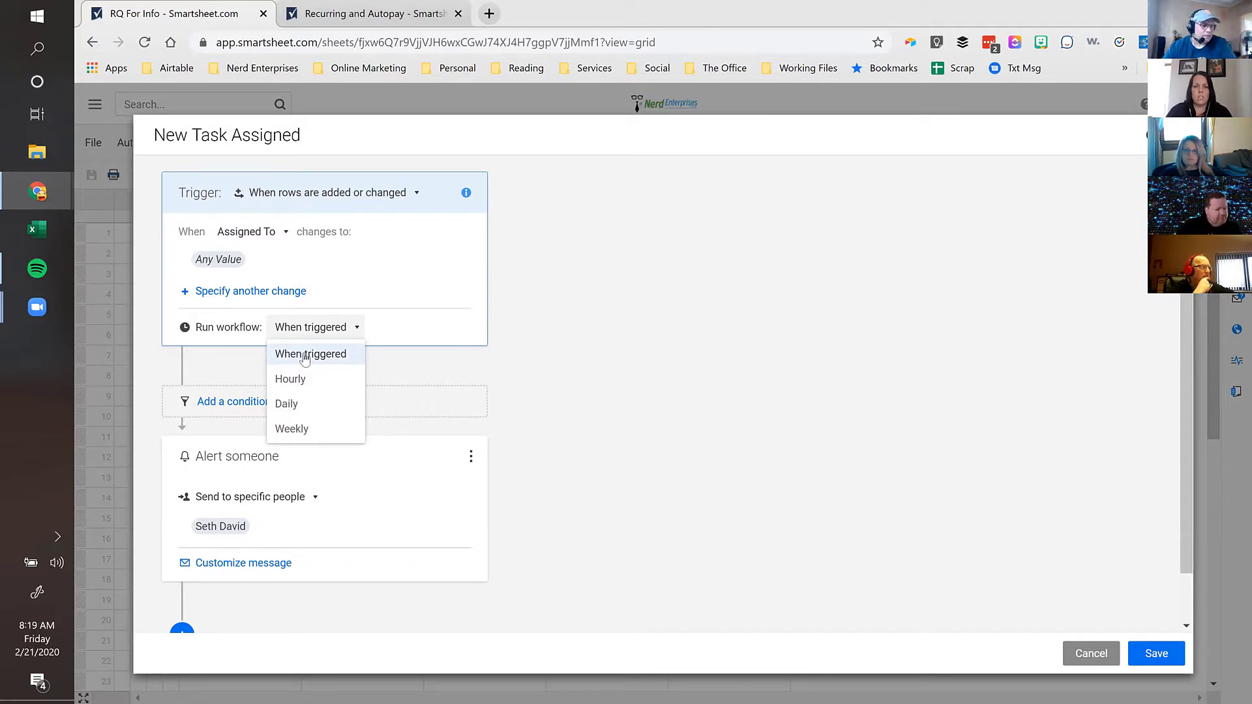
left_click(365, 332)
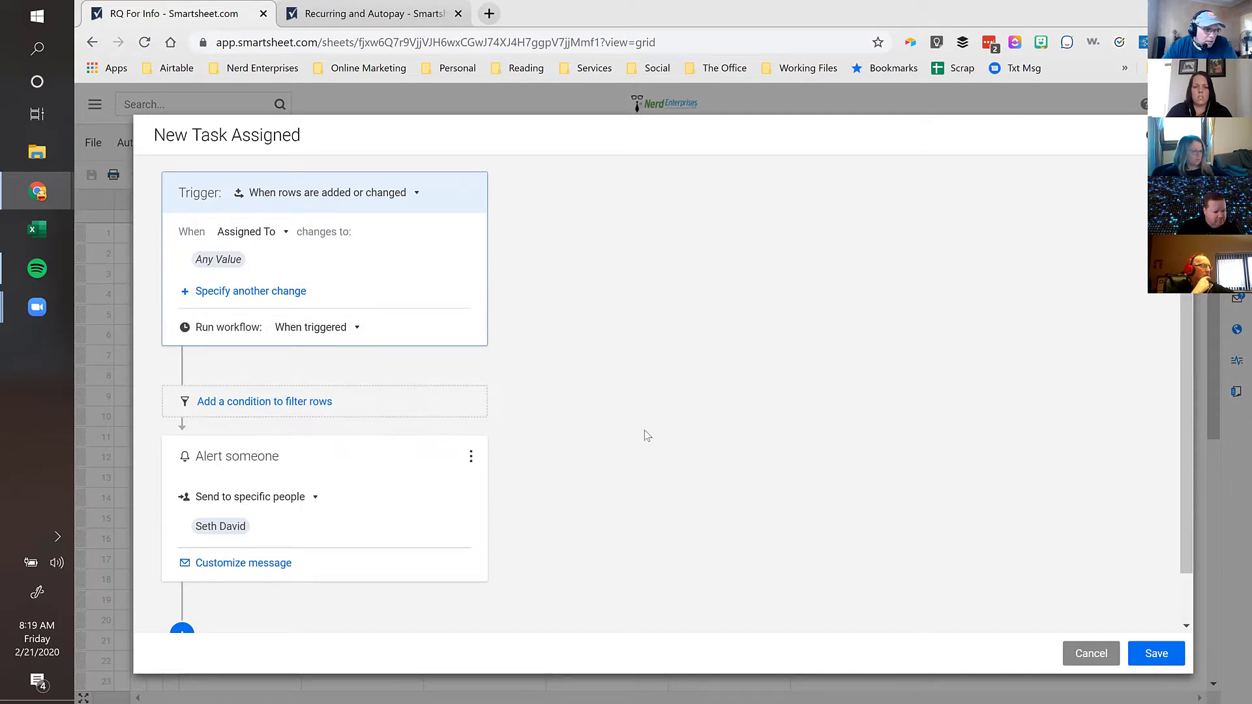
Step: Send the workflow's alert to contacts in a cell, using the Assigned To field
scroll(241, 447, "down", 1)
left_click(271, 443)
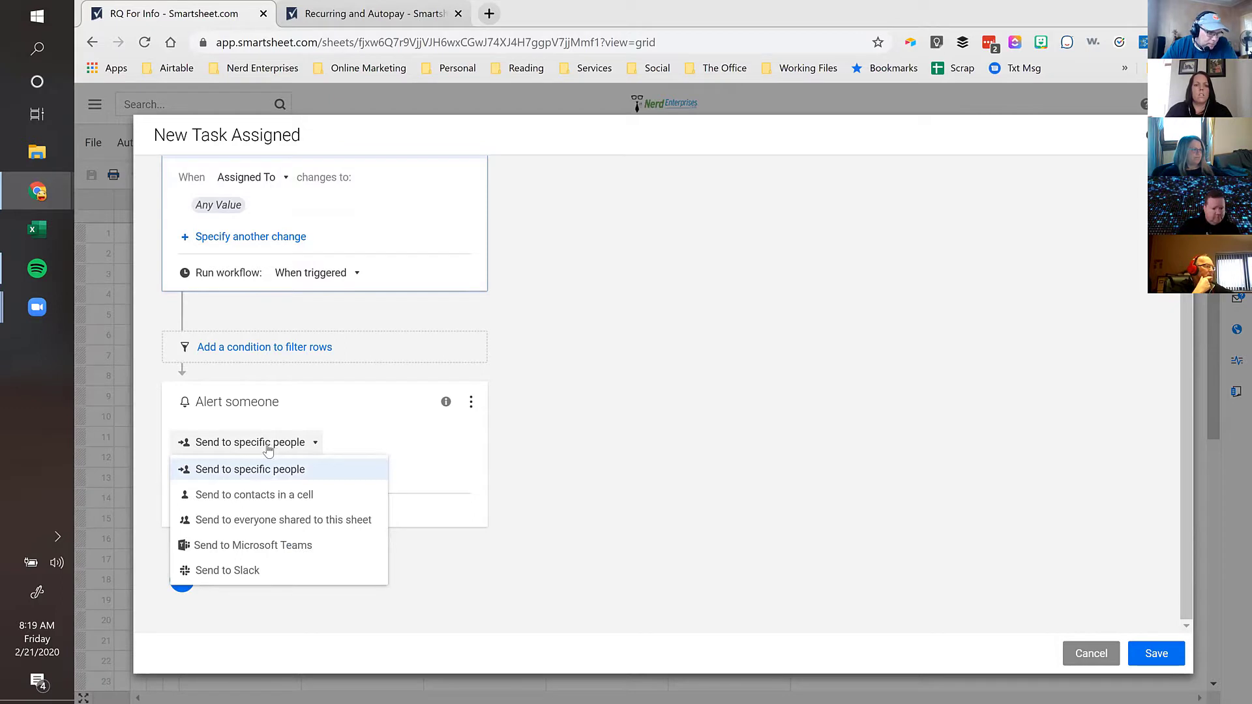
left_click(255, 495)
left_click(281, 473)
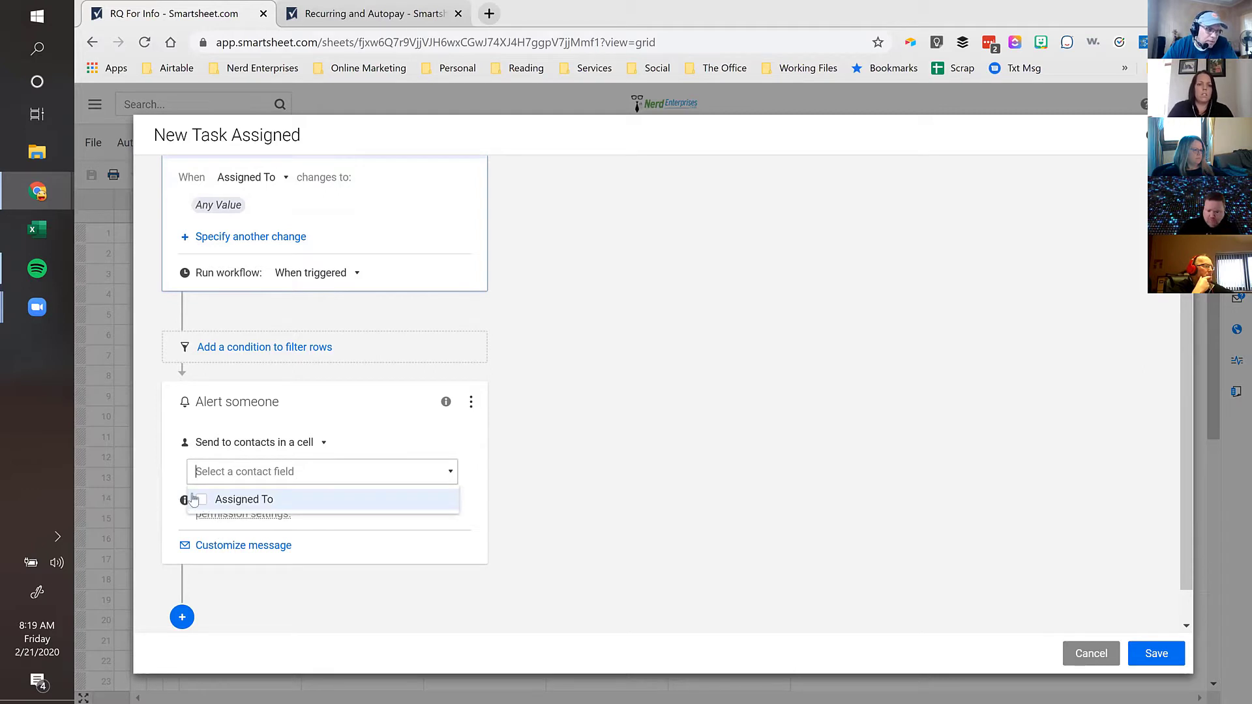
left_click(201, 499)
left_click(398, 444)
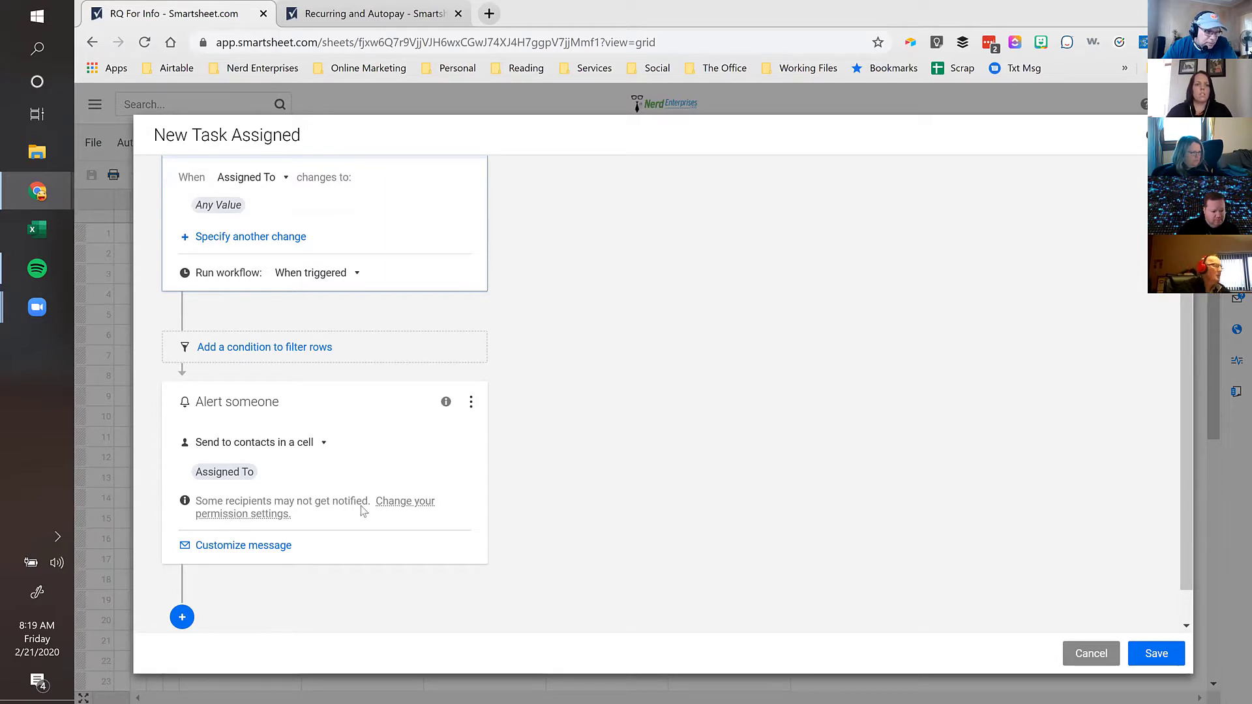
Step: Keep the automation permissions at Restricted, and save the New Task Assigned workflow
left_click(254, 516)
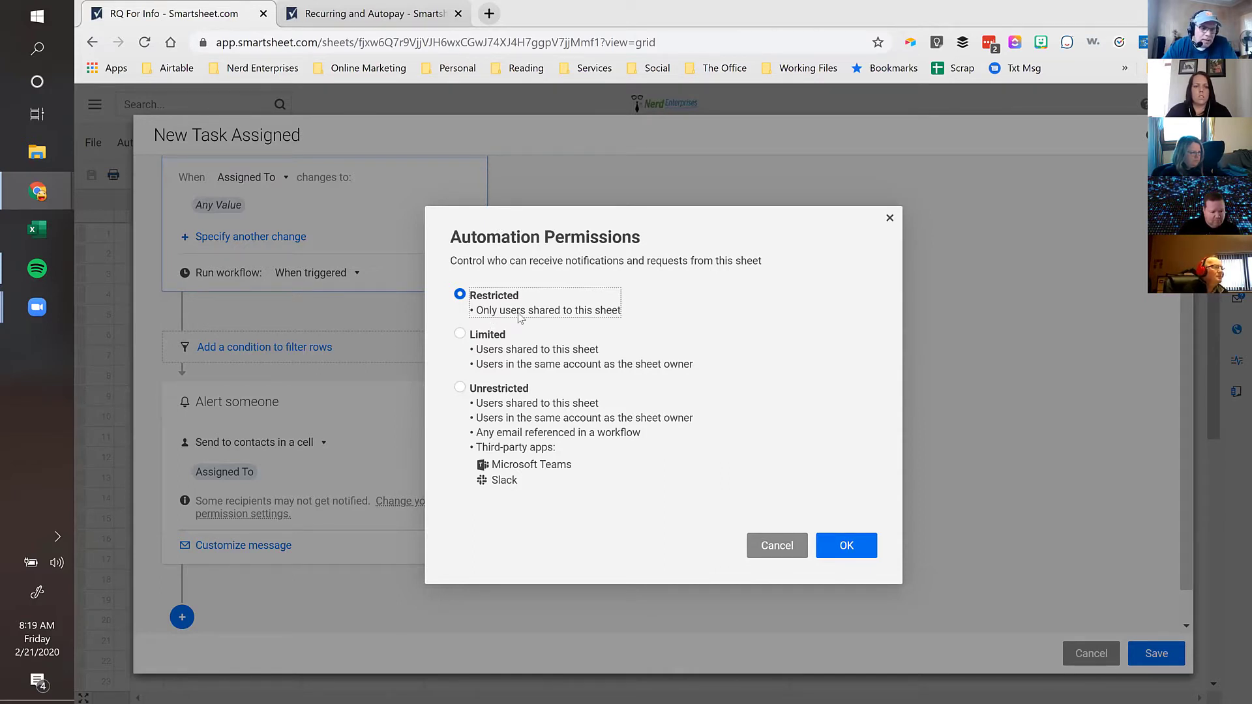
left_click(847, 548)
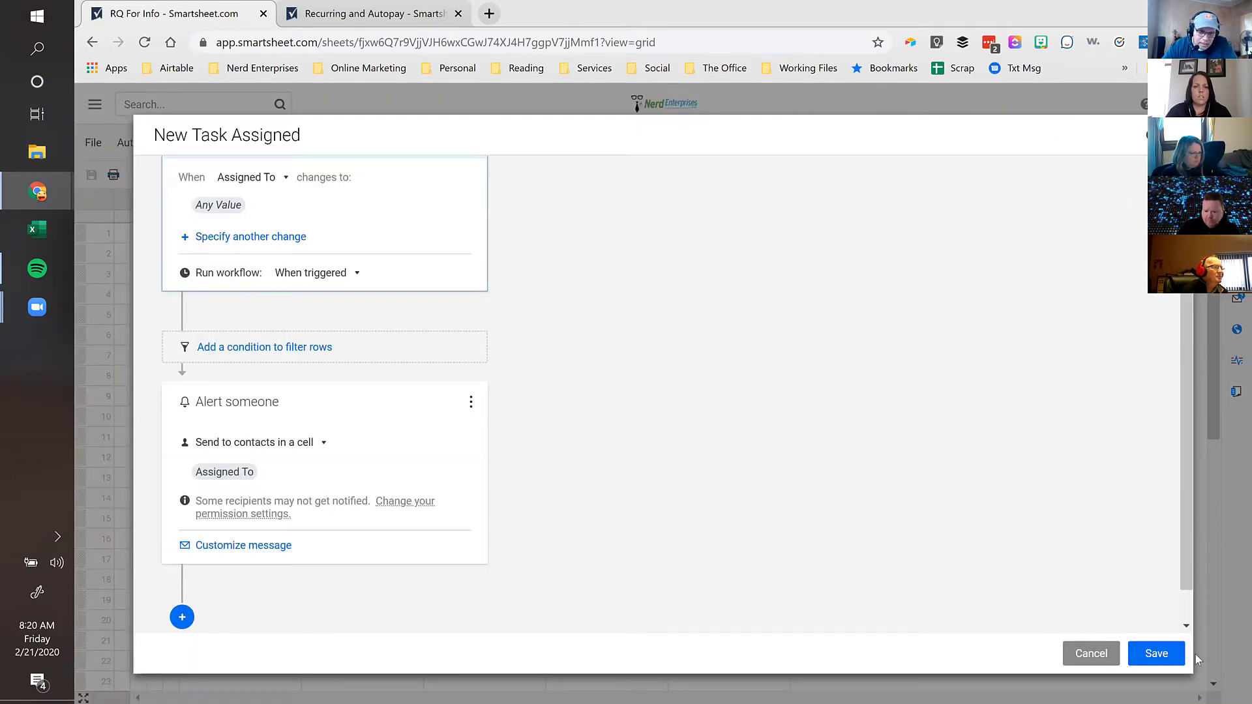
left_click(1157, 654)
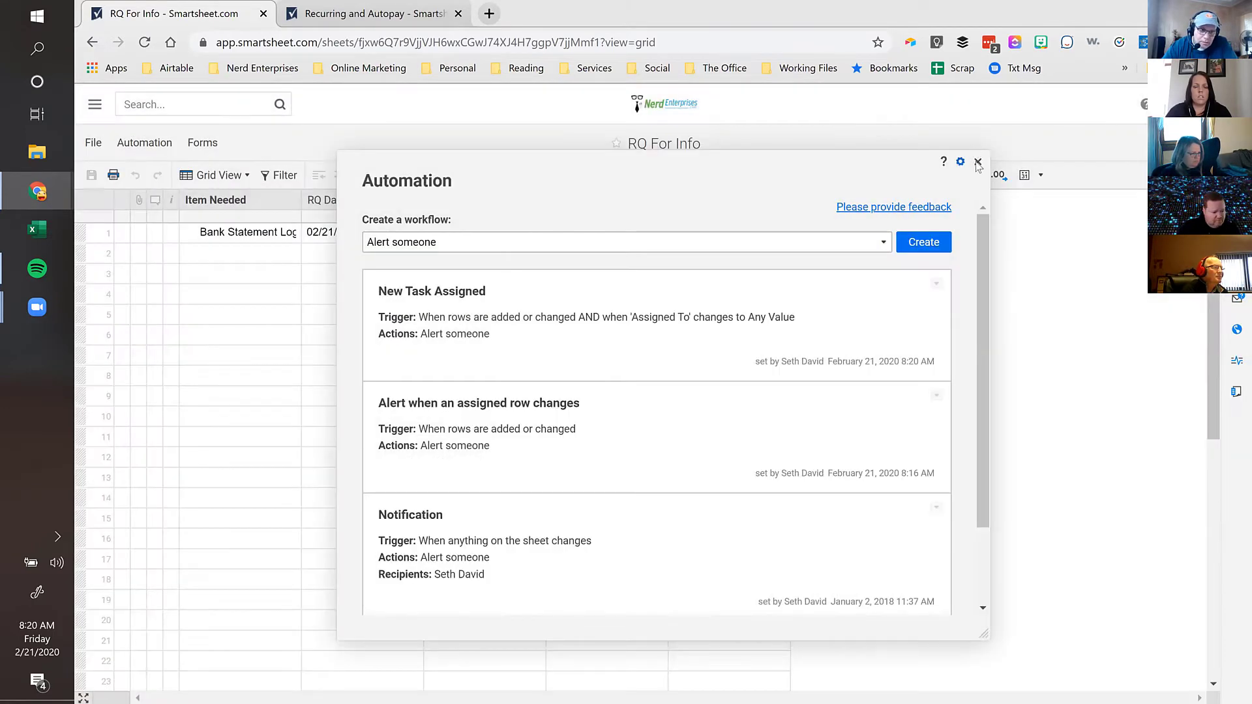
left_click(979, 162)
Step: Share the sheet with the contact who is to receive assignments, granting Admin permission and sending the default invitation
left_click(1206, 143)
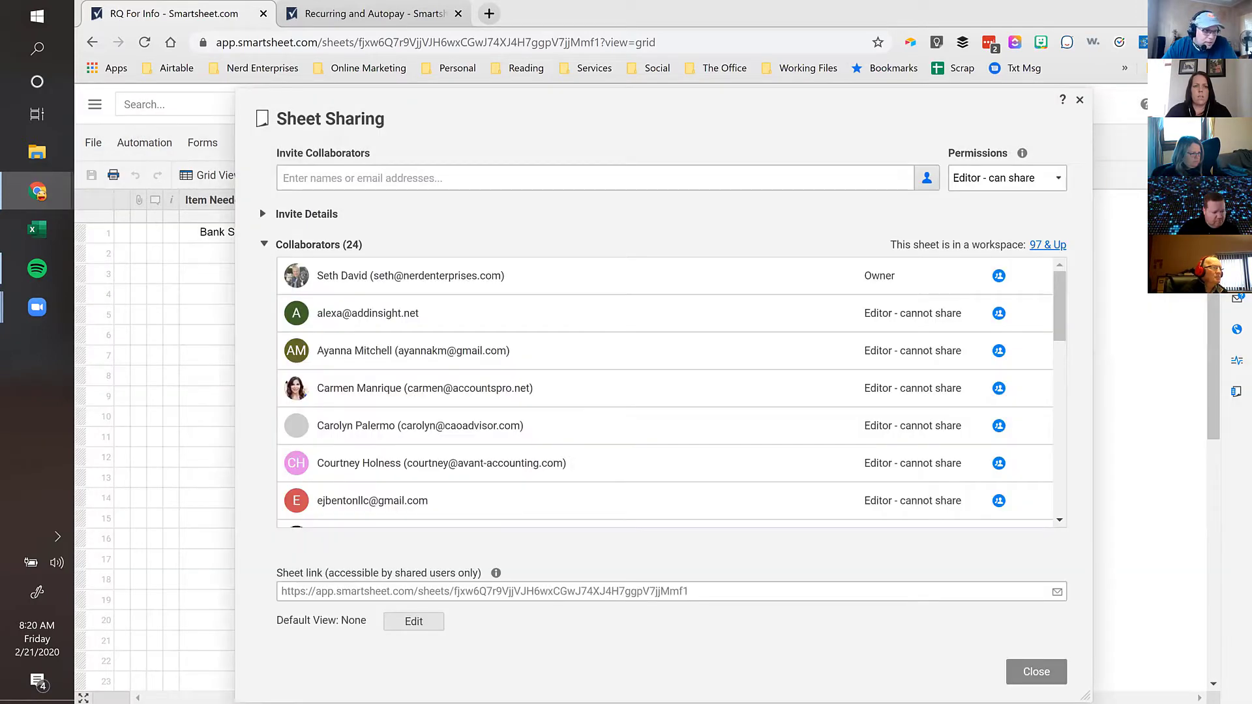
left_click(412, 178)
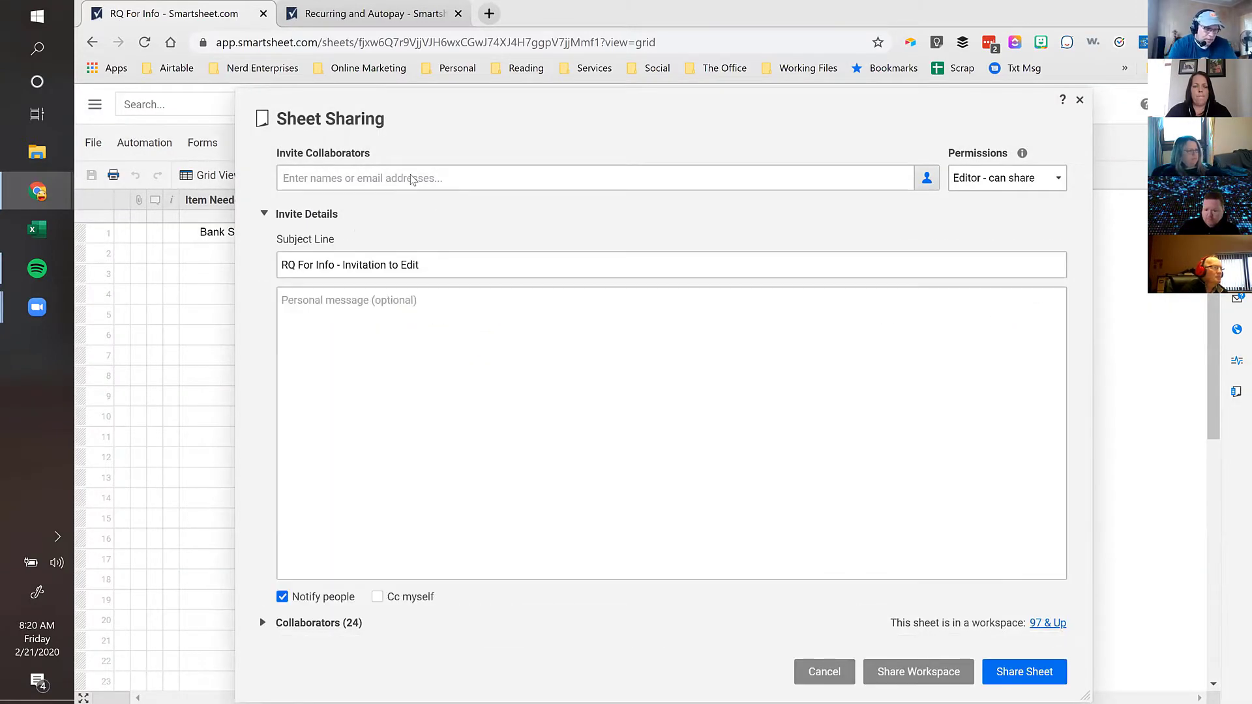
type("greg")
left_click(381, 206)
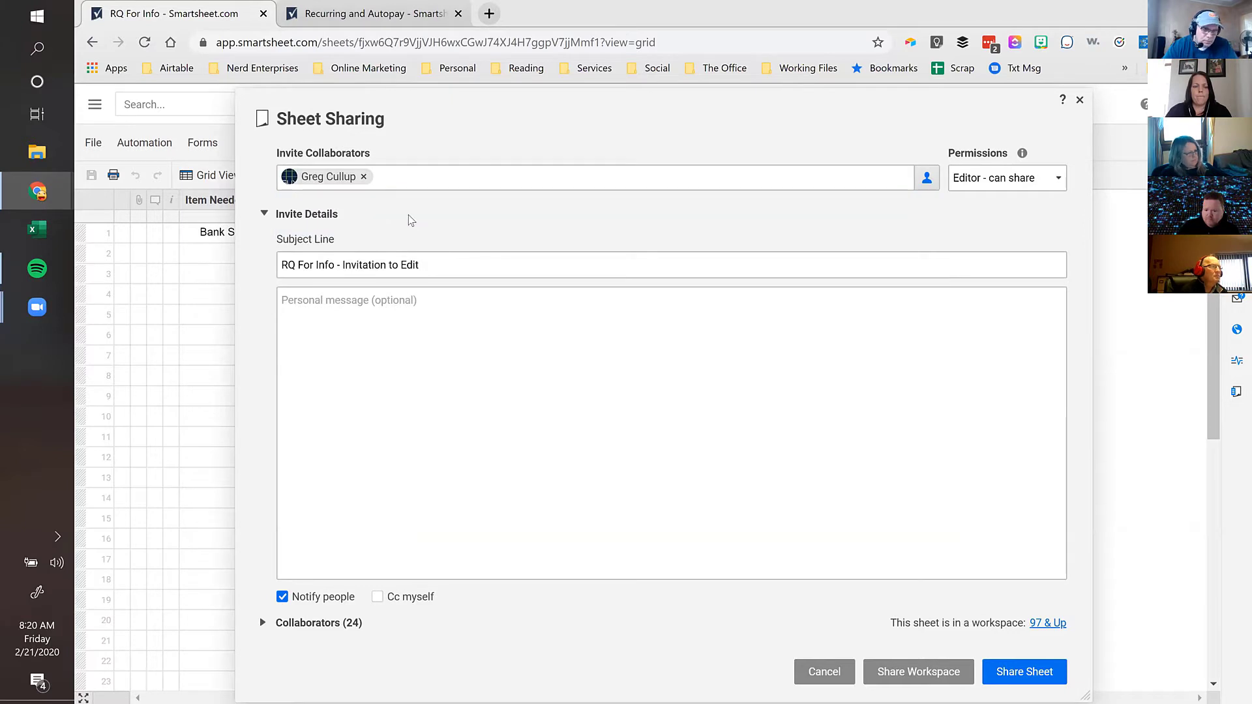
left_click(993, 181)
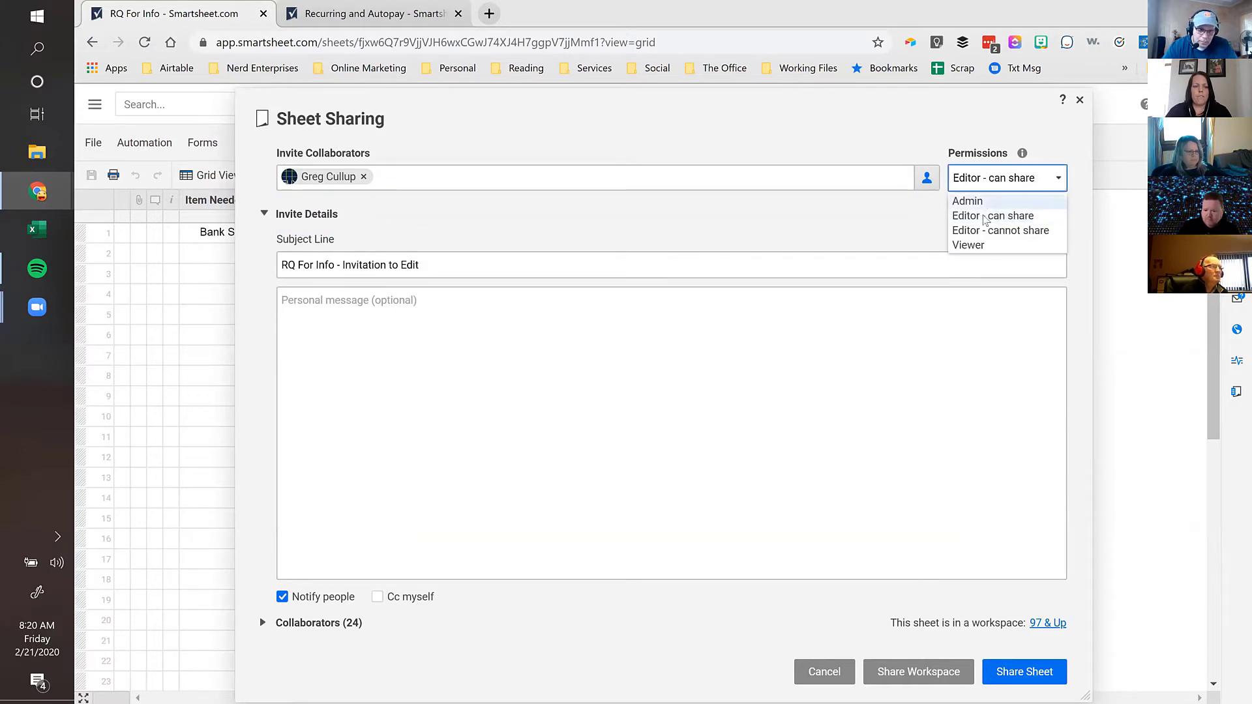
left_click(982, 200)
left_click(1029, 673)
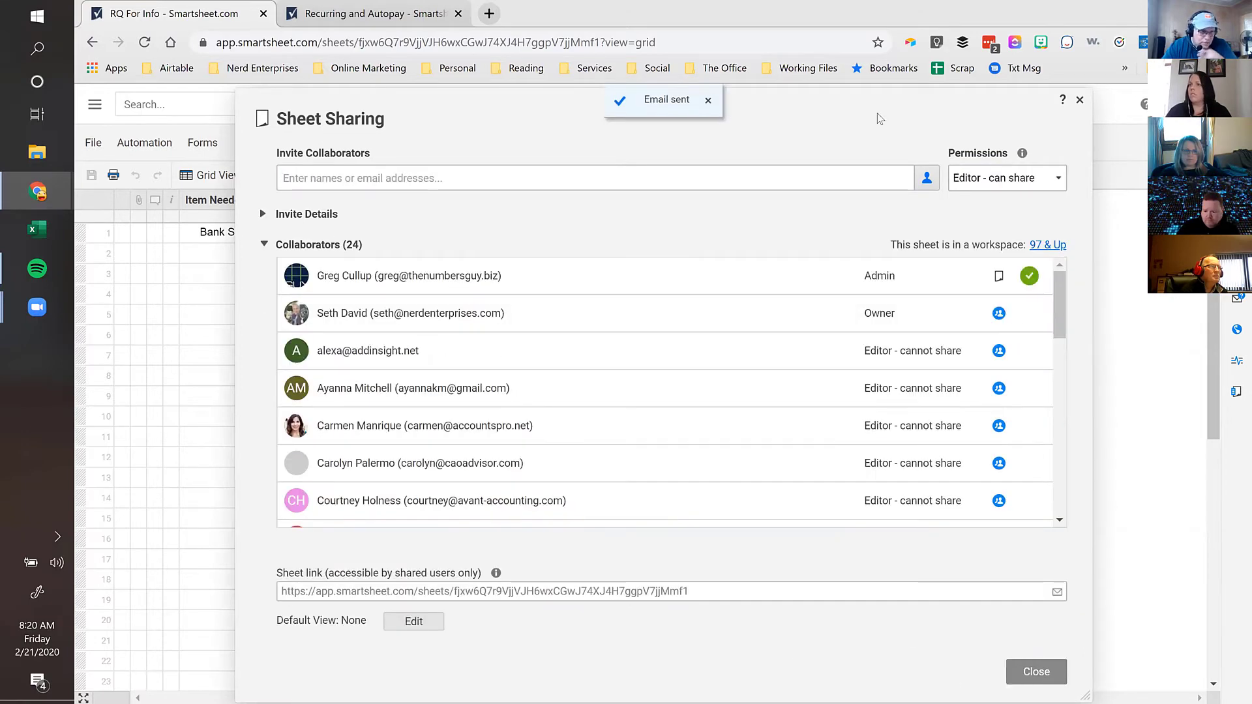
left_click(1080, 101)
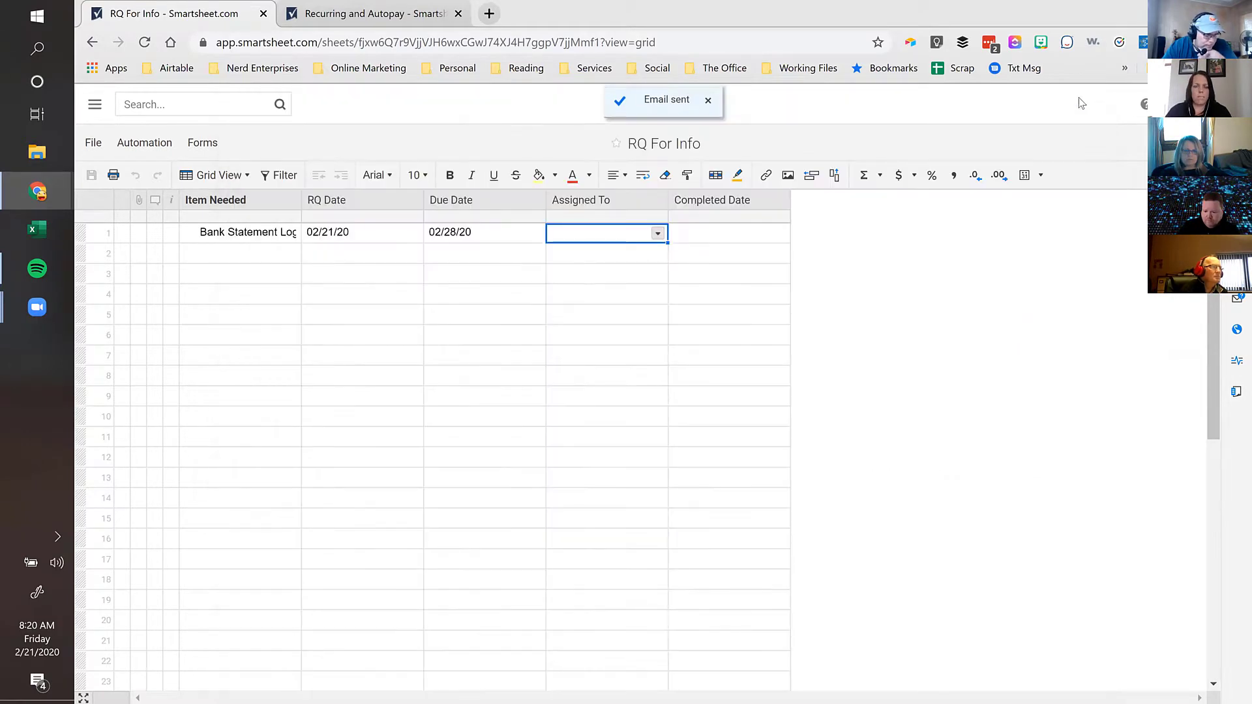
Step: Edit the New Task Assigned workflow and customize its alert message with the subject "You've got a job to do!"
left_click(138, 148)
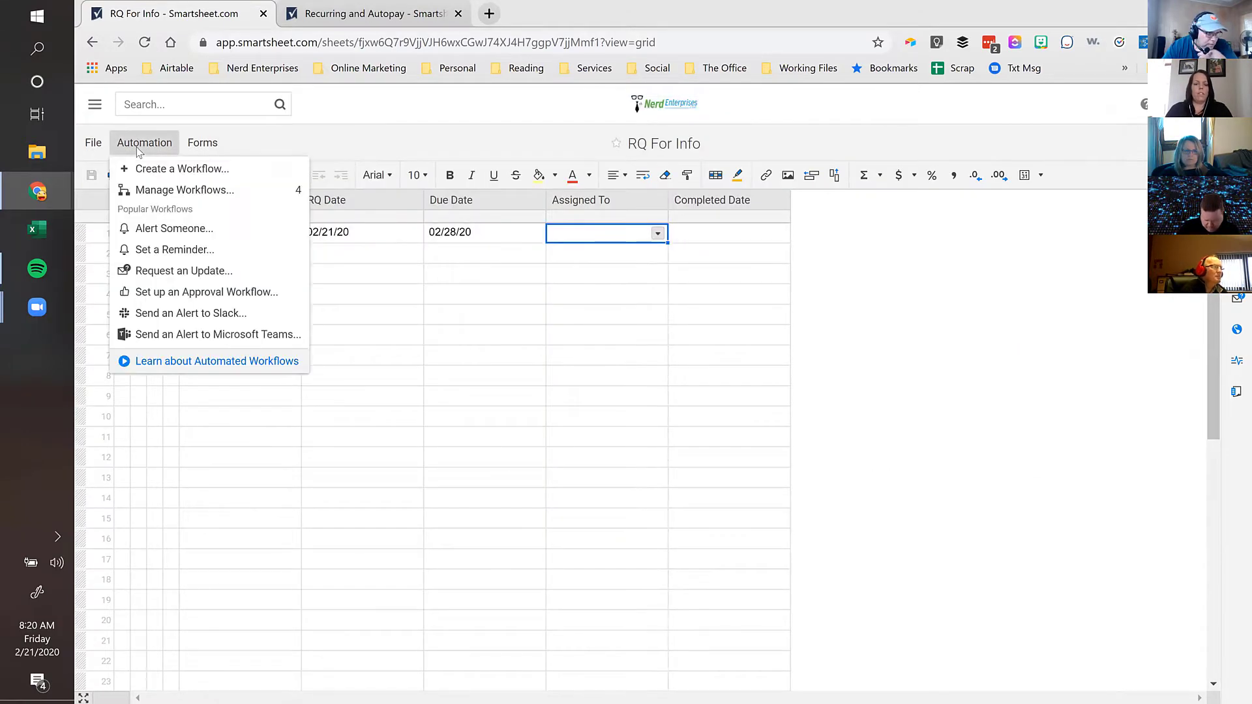
left_click(153, 191)
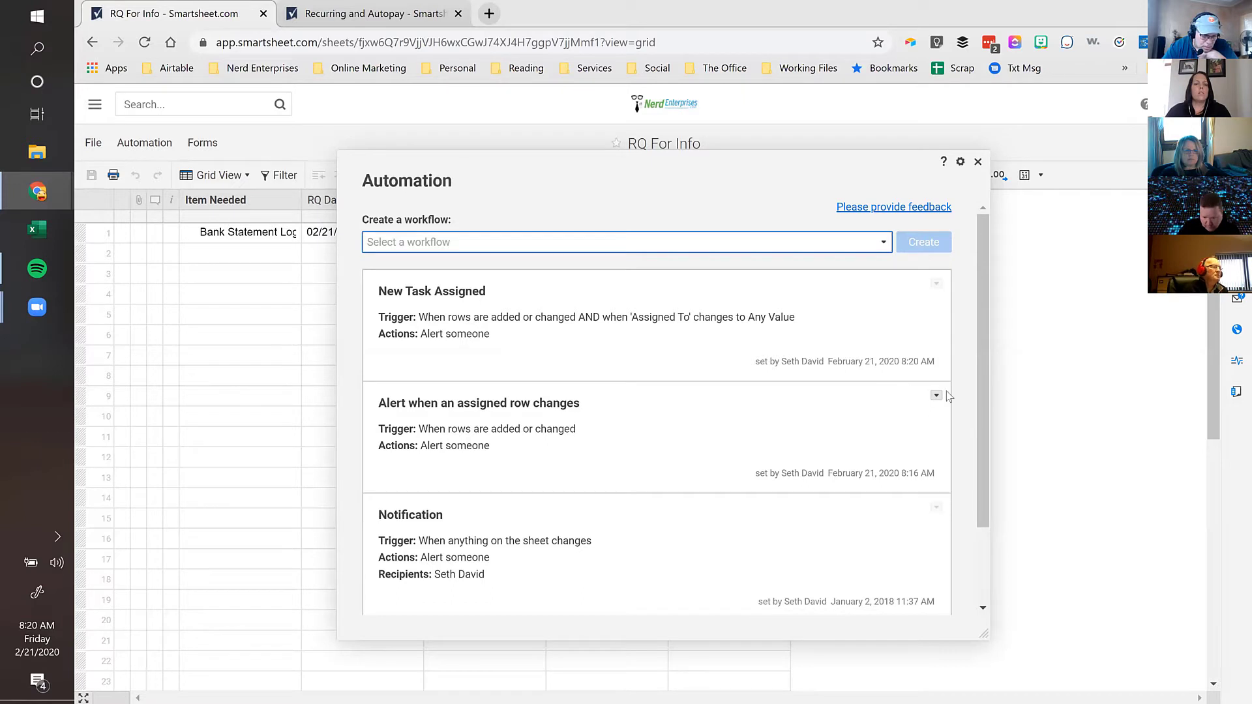
left_click(466, 288)
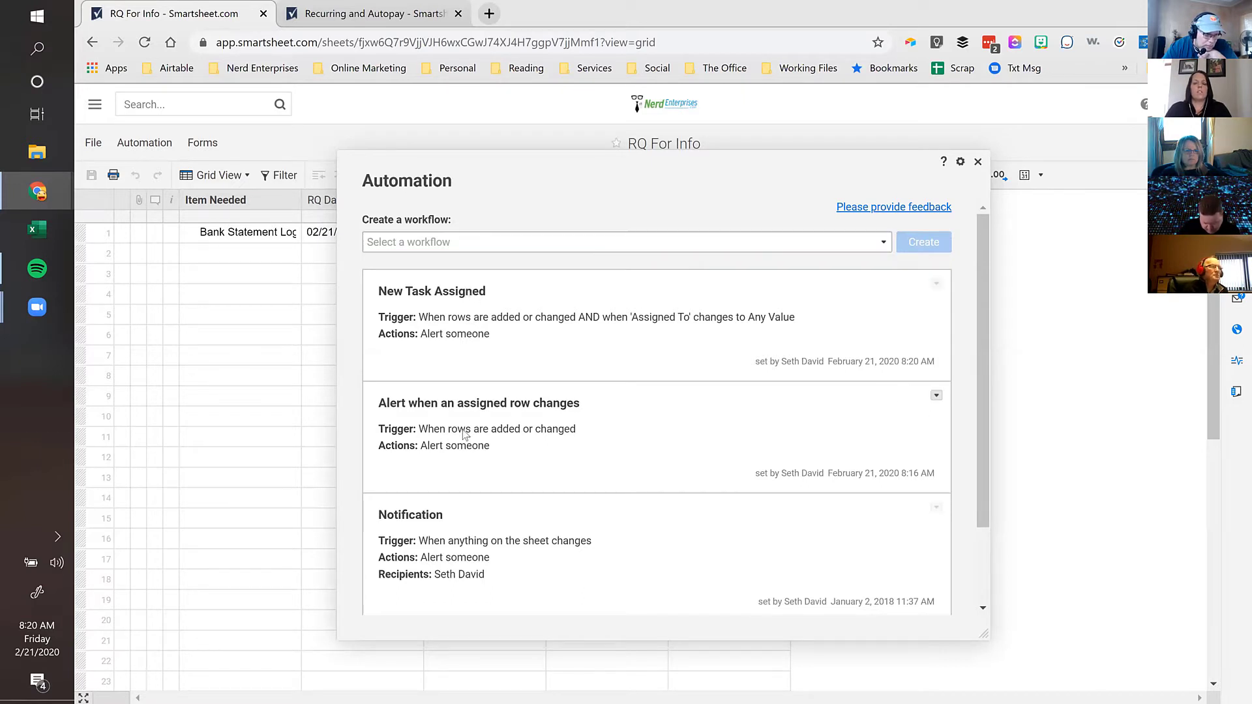
left_click(936, 285)
left_click(985, 330)
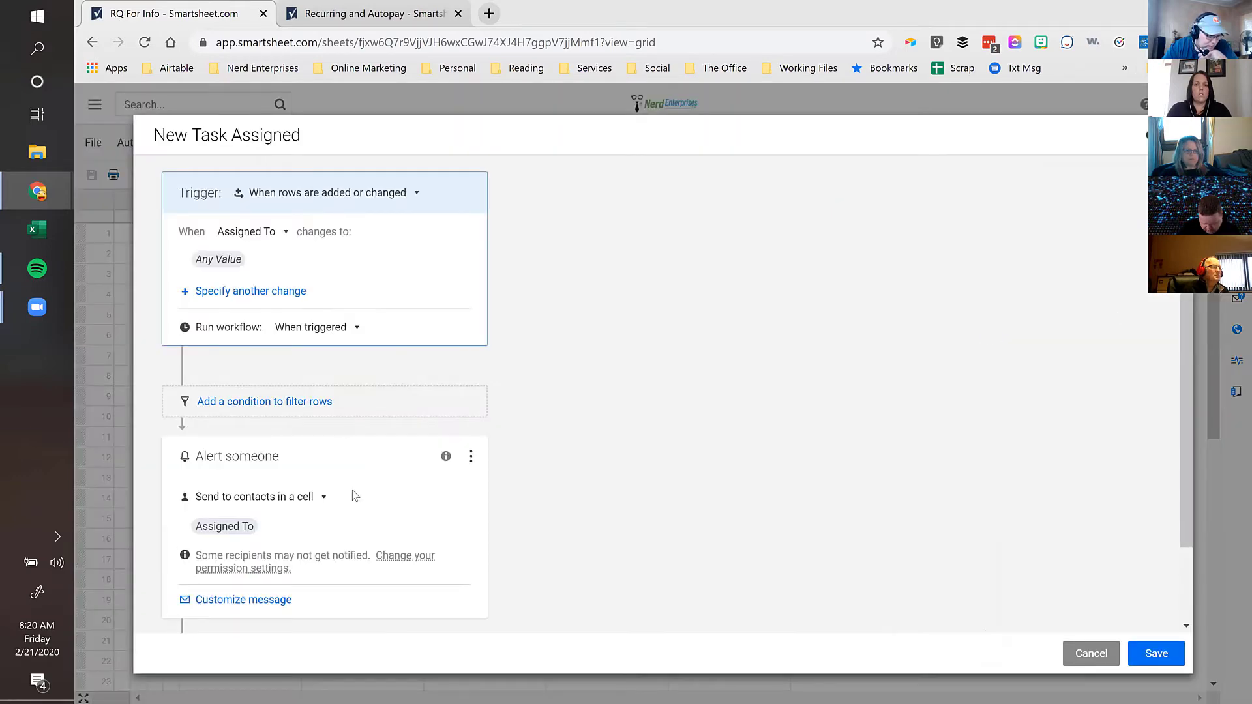
scroll(284, 522, "down", 2)
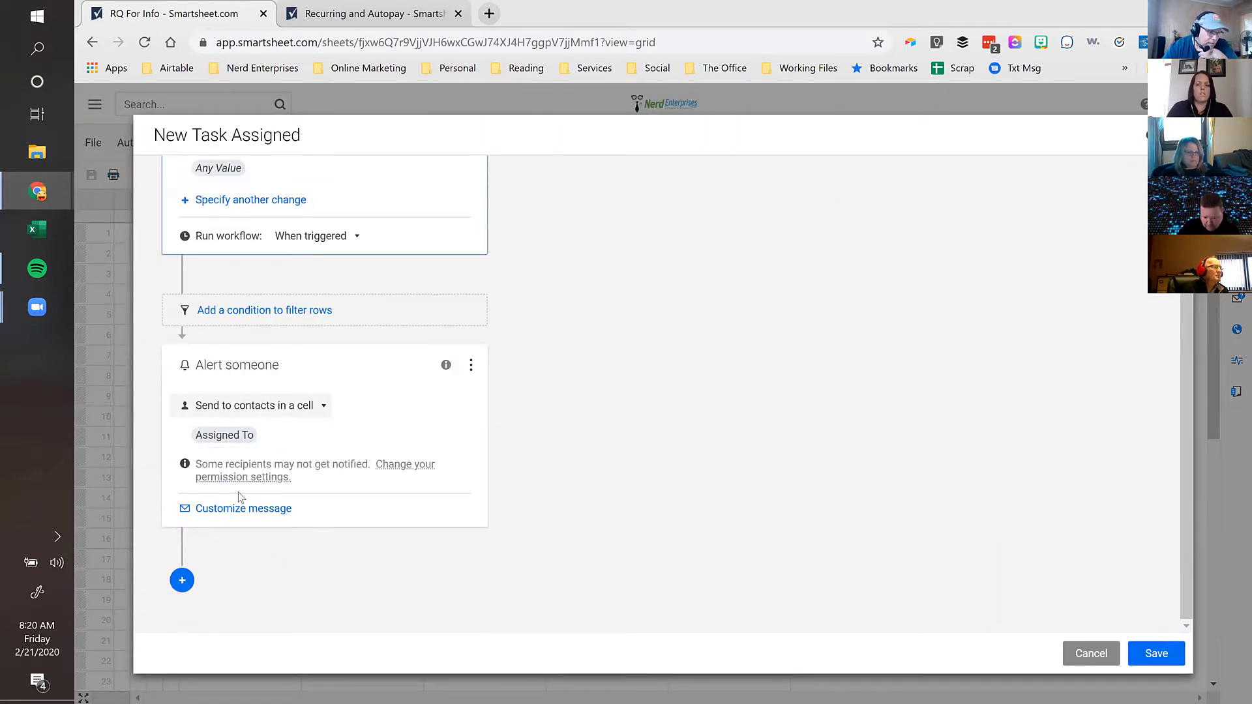
left_click(225, 509)
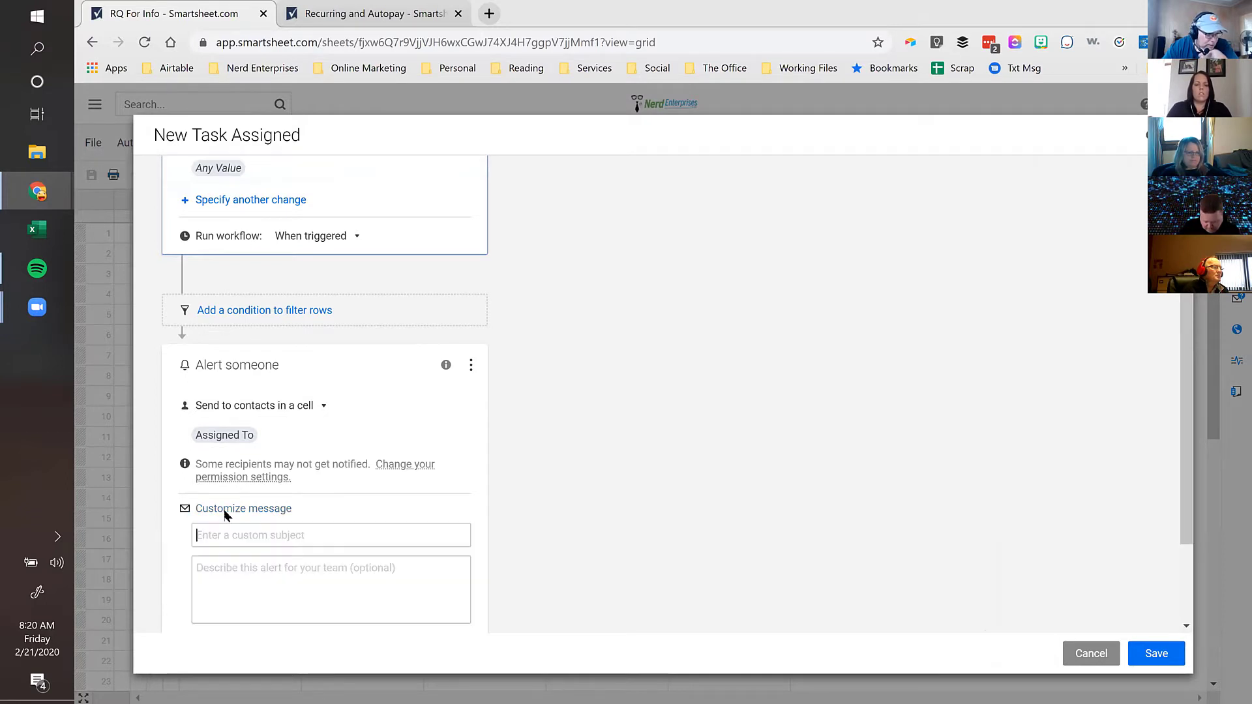
scroll(641, 478, "down", 2)
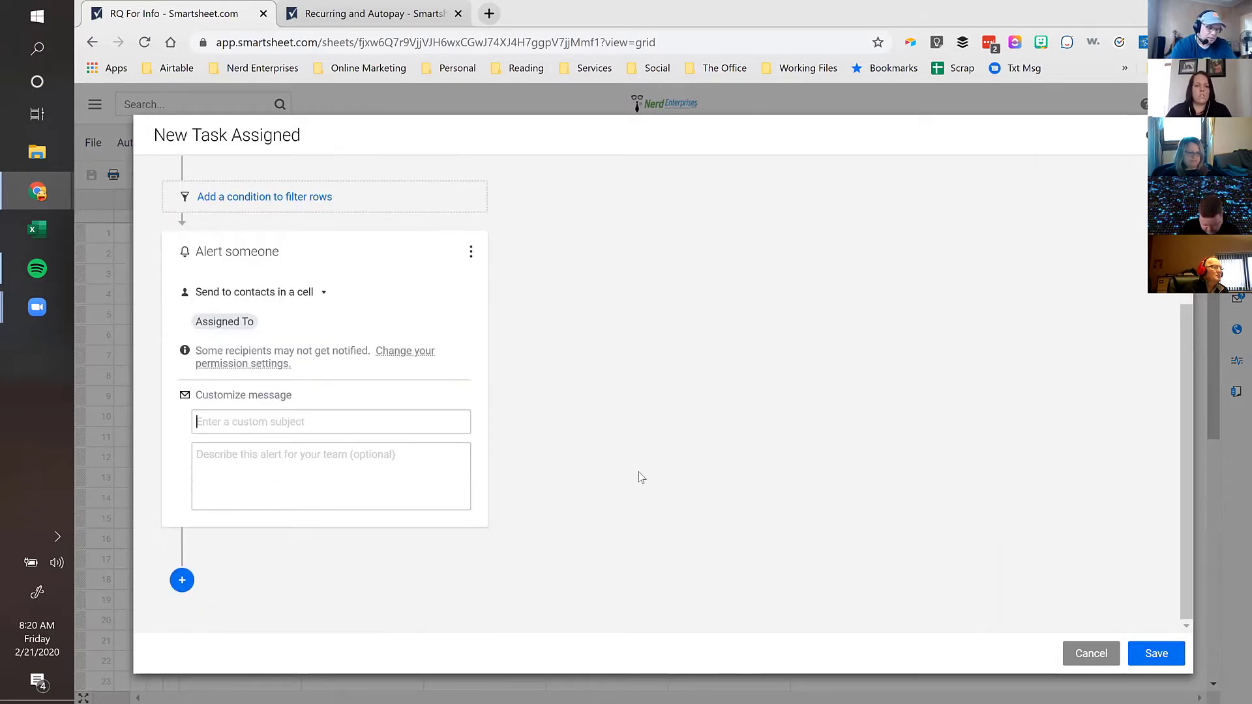
type("You've got a job to")
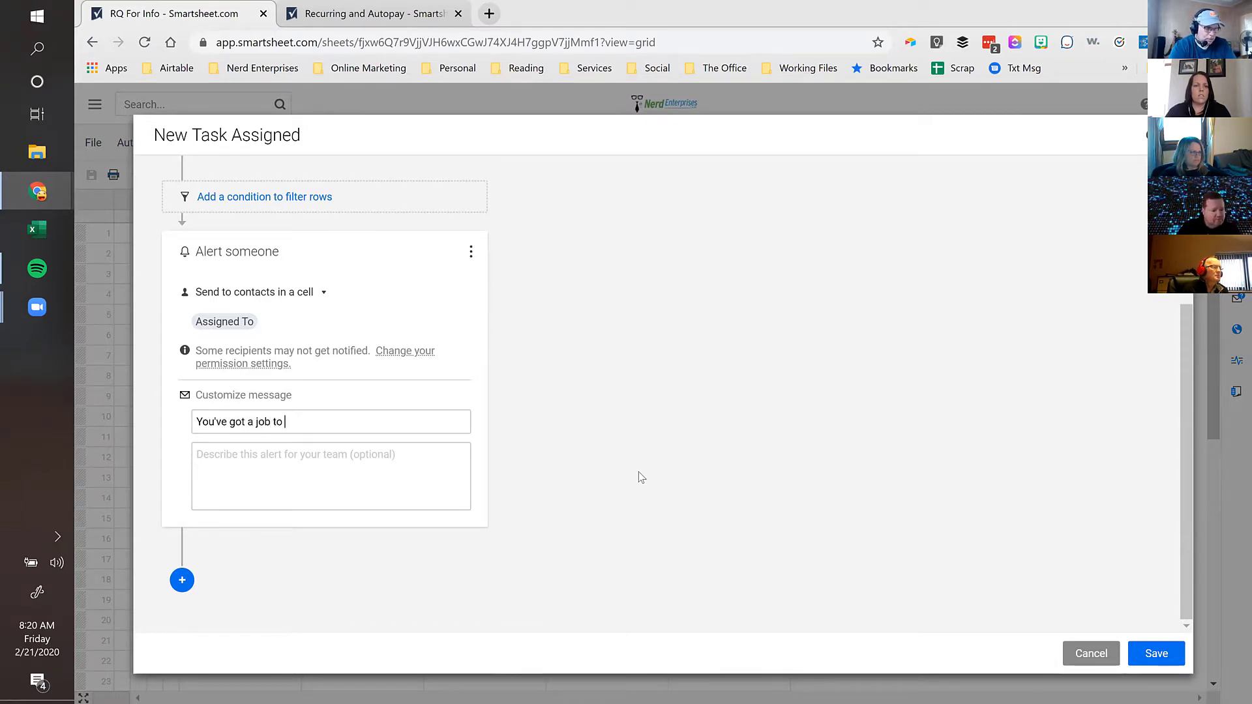
type("da")
key("BackSpace")
type("o!")
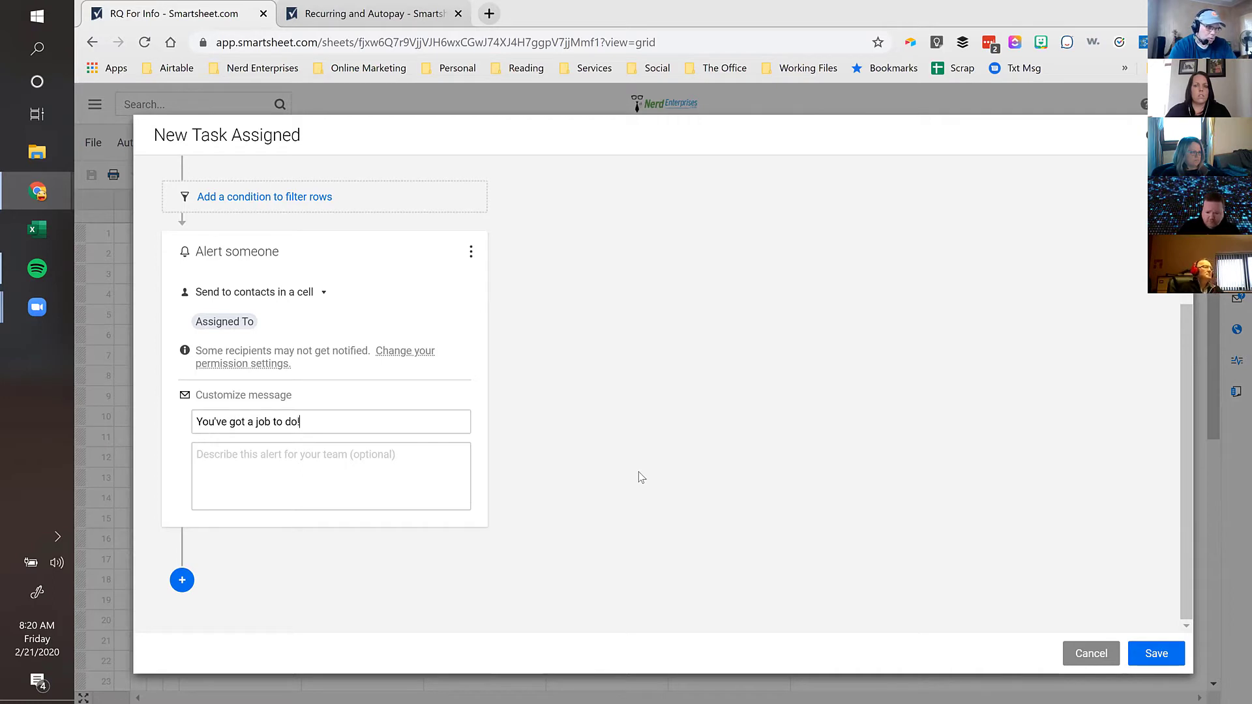
Step: Write "So do it!!", "NOW!" and "Please!" as separate paragraphs in the alert's description, and save the New Task Assigned workflow
left_click(397, 461)
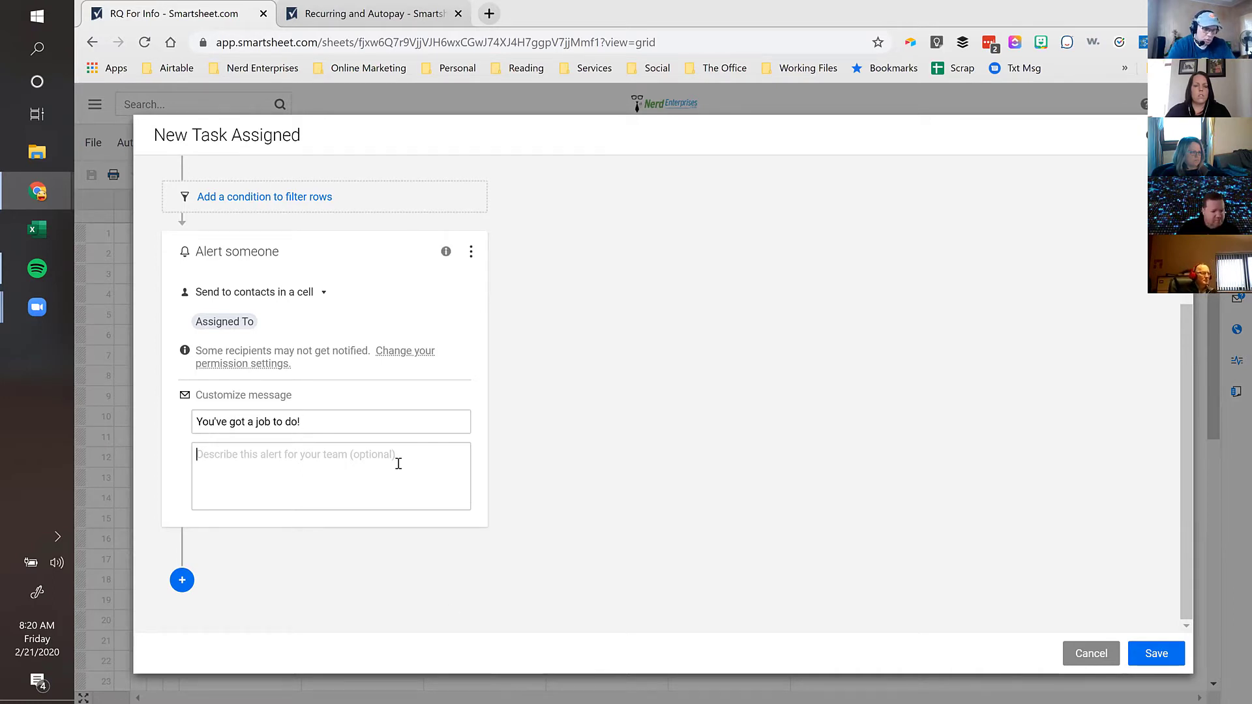
type("So do it!!")
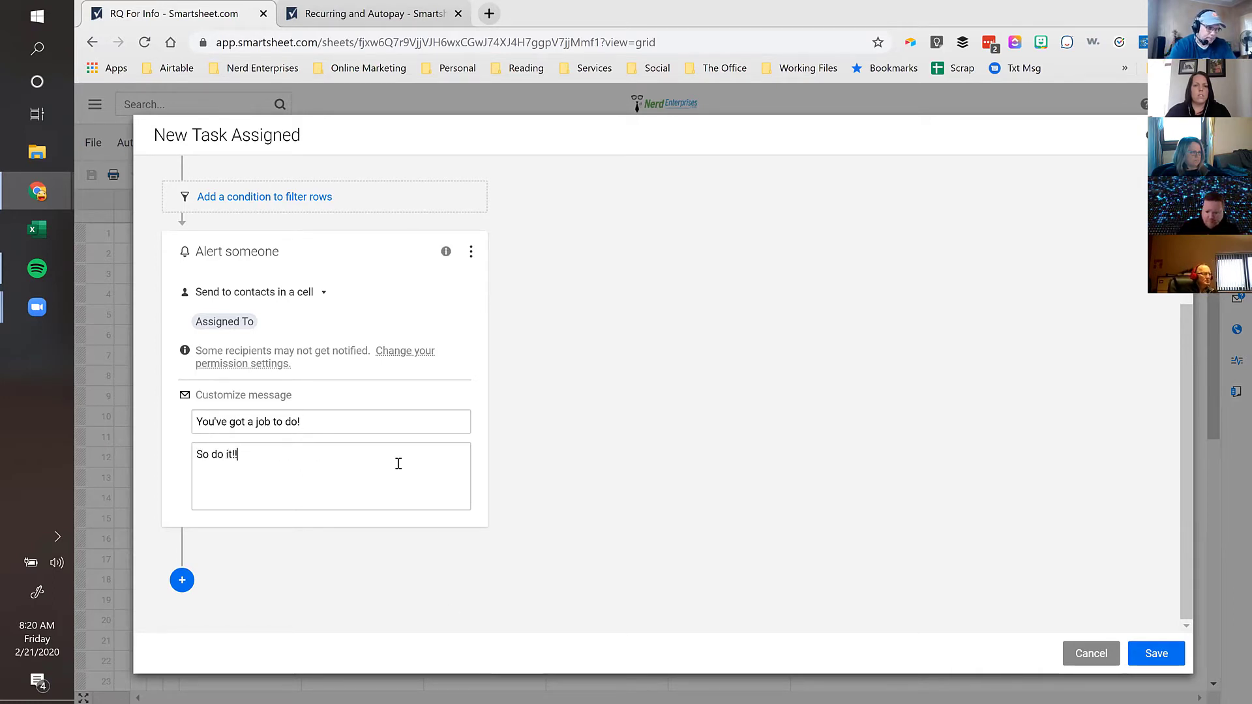
type("  NOW")
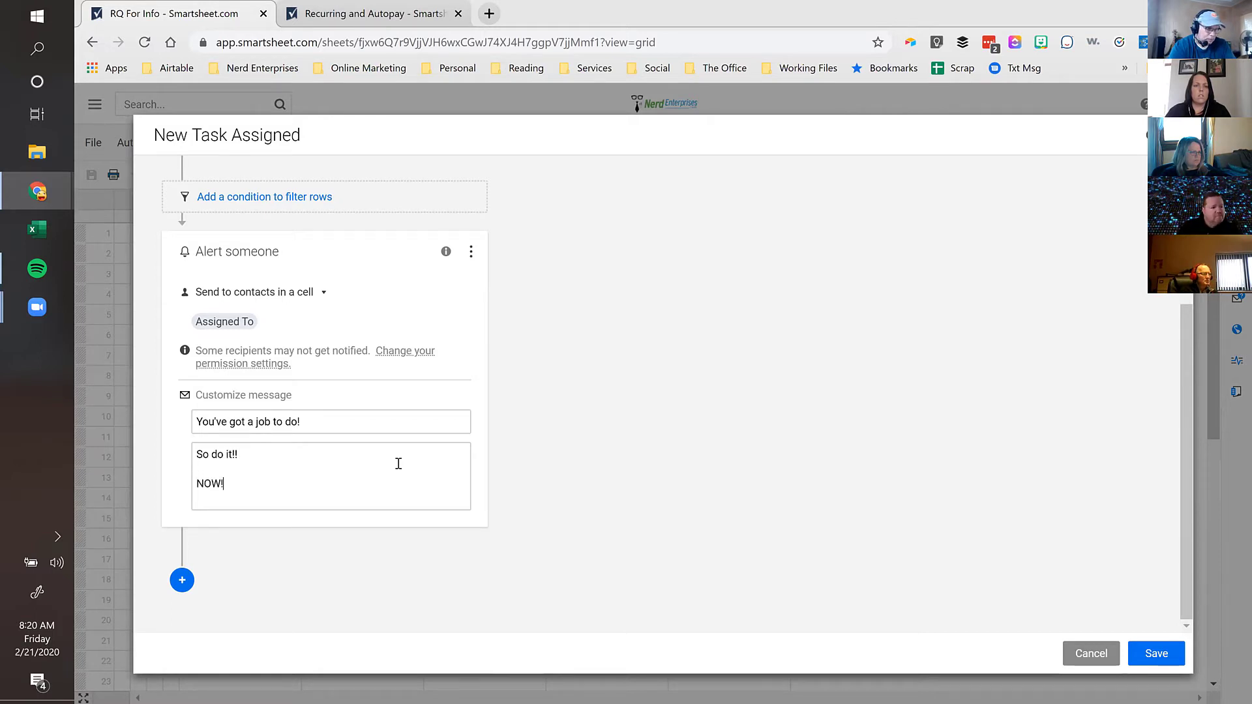
type("!")
key("Return")
key("Return")
type("Please")
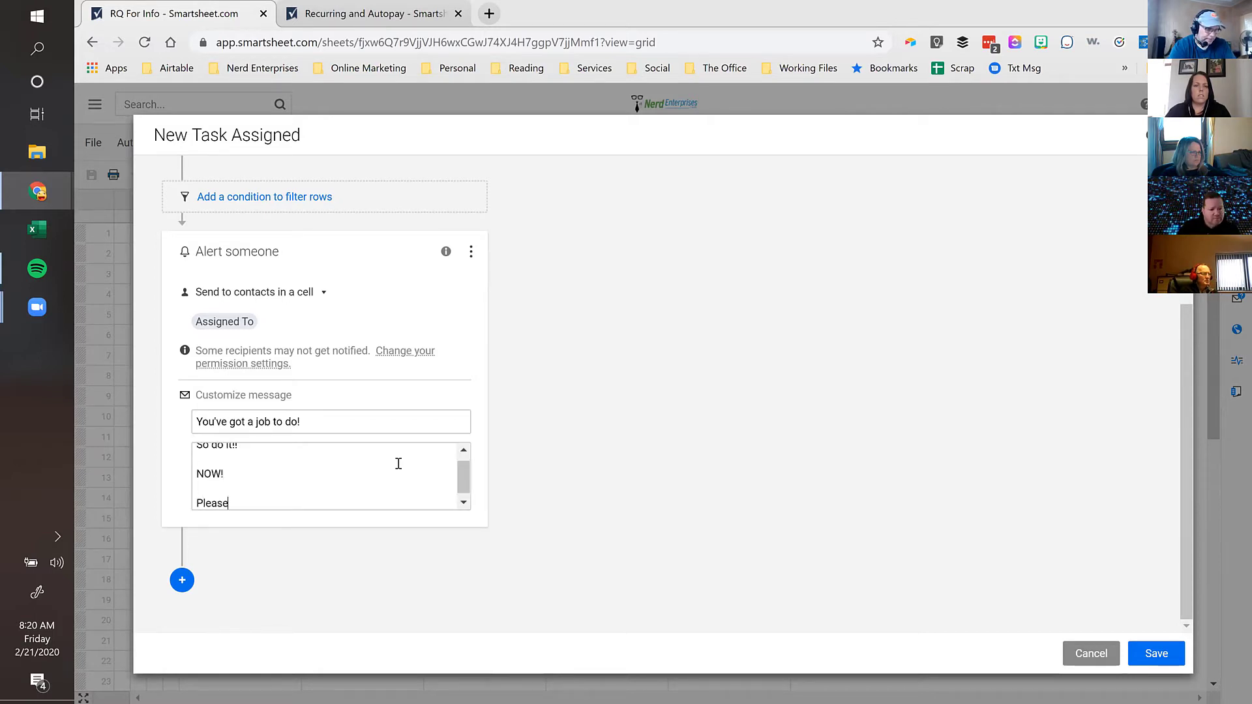
type("!")
left_click(1153, 653)
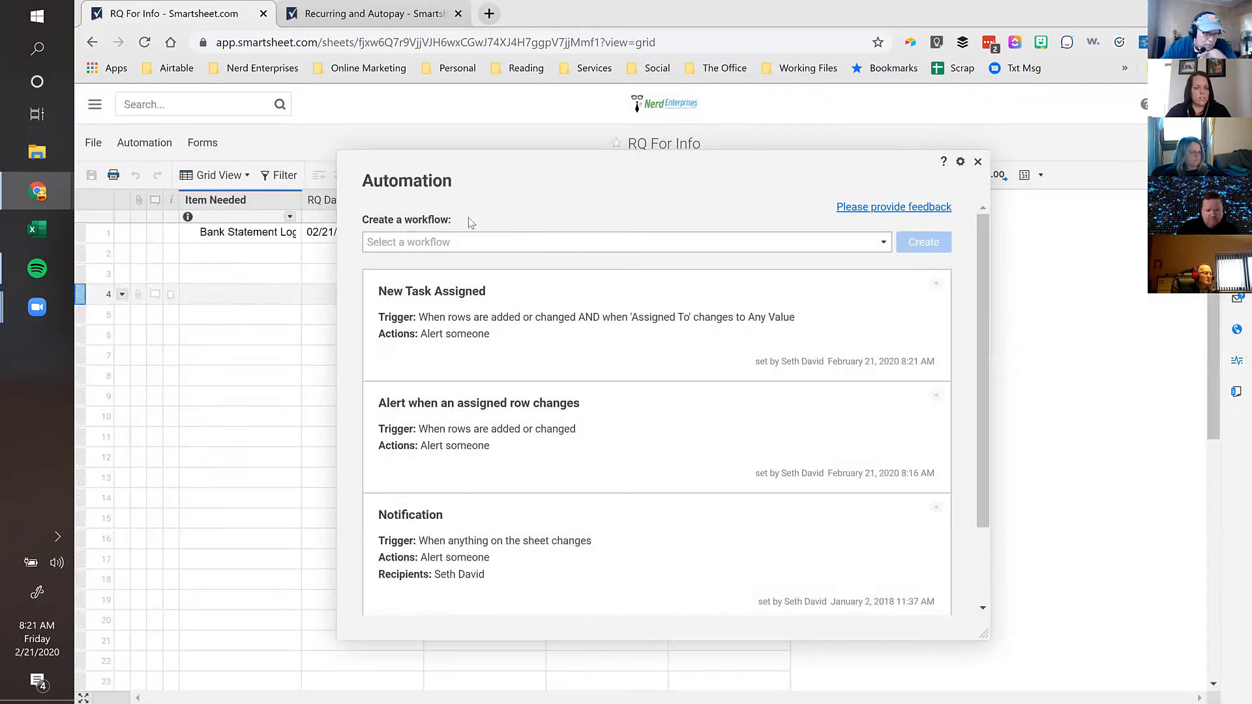
left_click(978, 162)
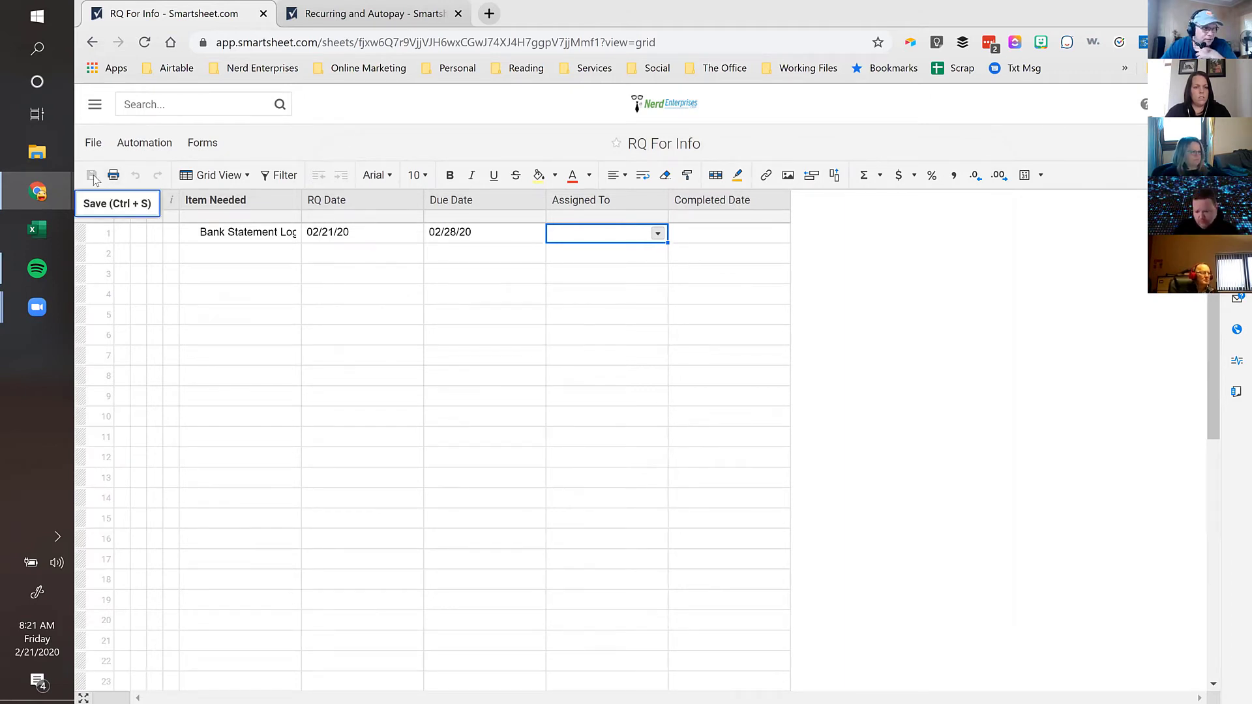
Step: Assign row 1 to a new contact by entering the contact's name and e-mail in Assigned To, and save the sheet
left_click(658, 234)
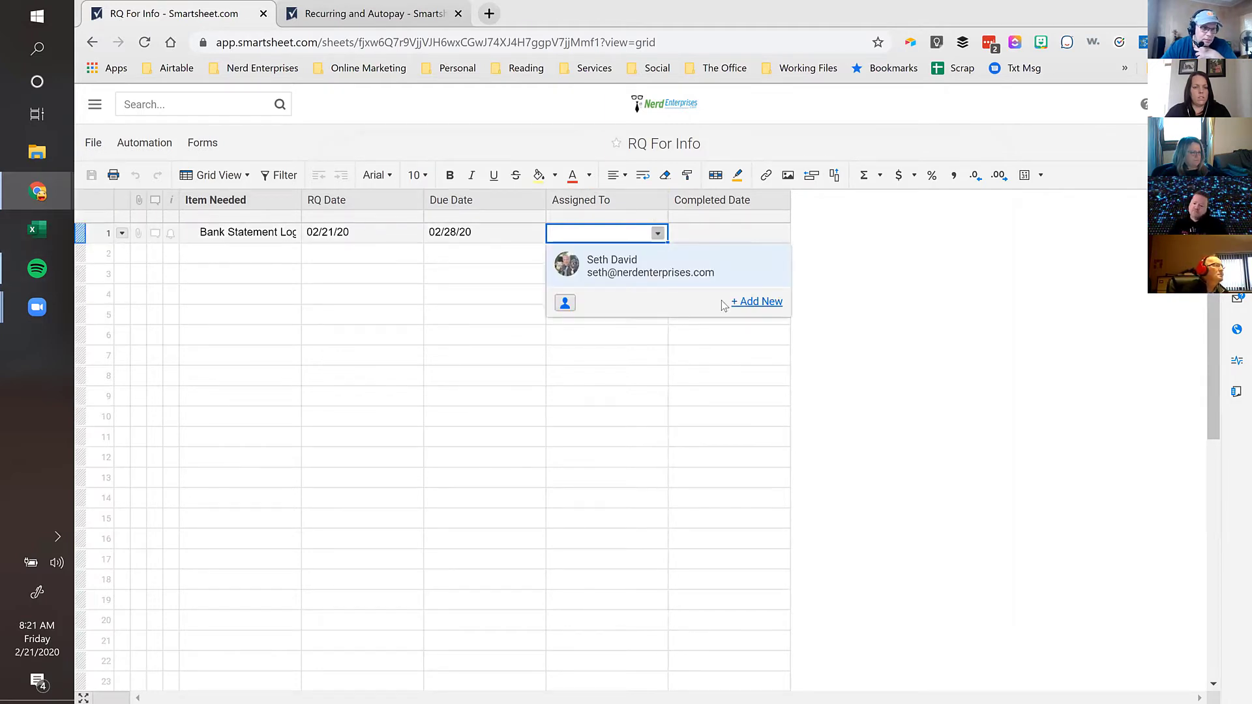
left_click(767, 302)
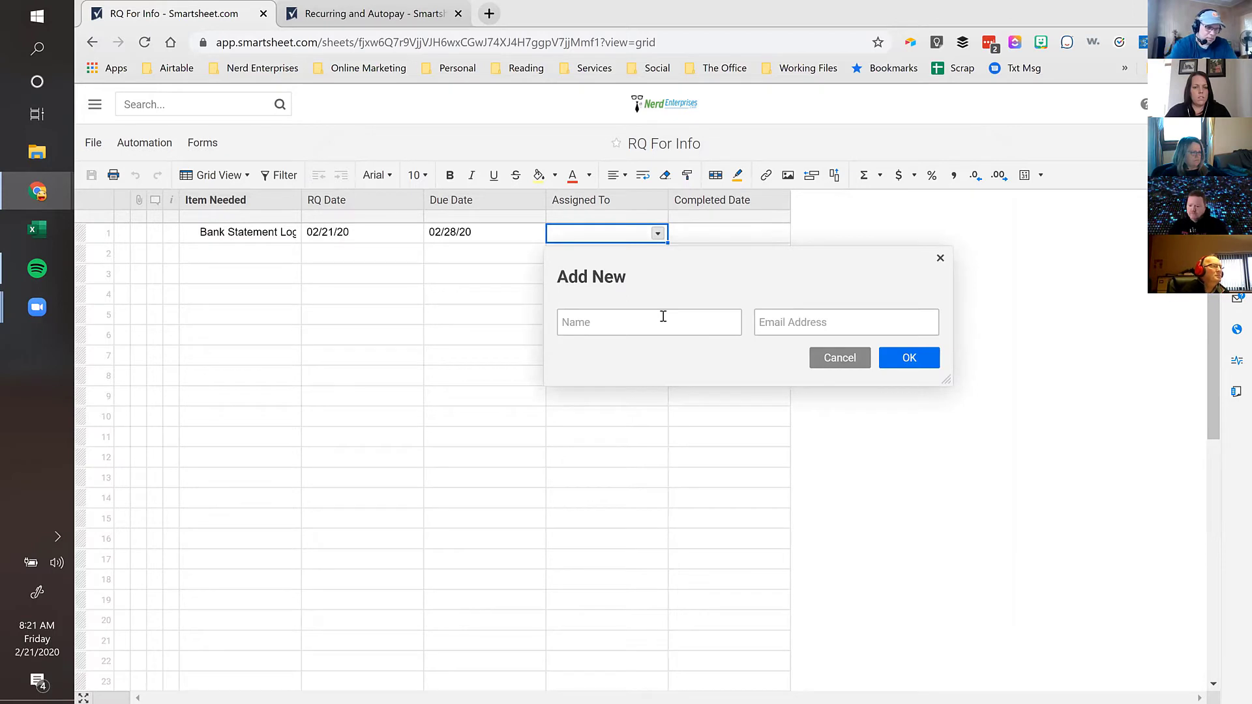
type("Greg")
left_click(637, 356)
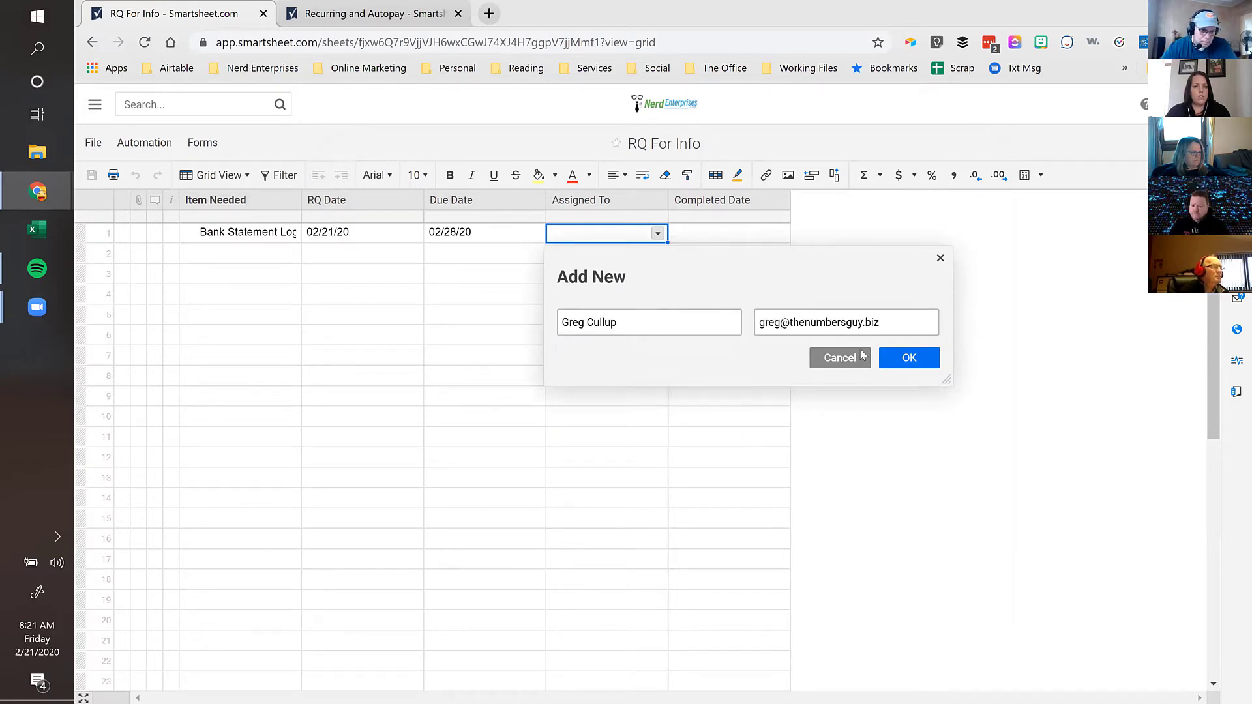
left_click(920, 358)
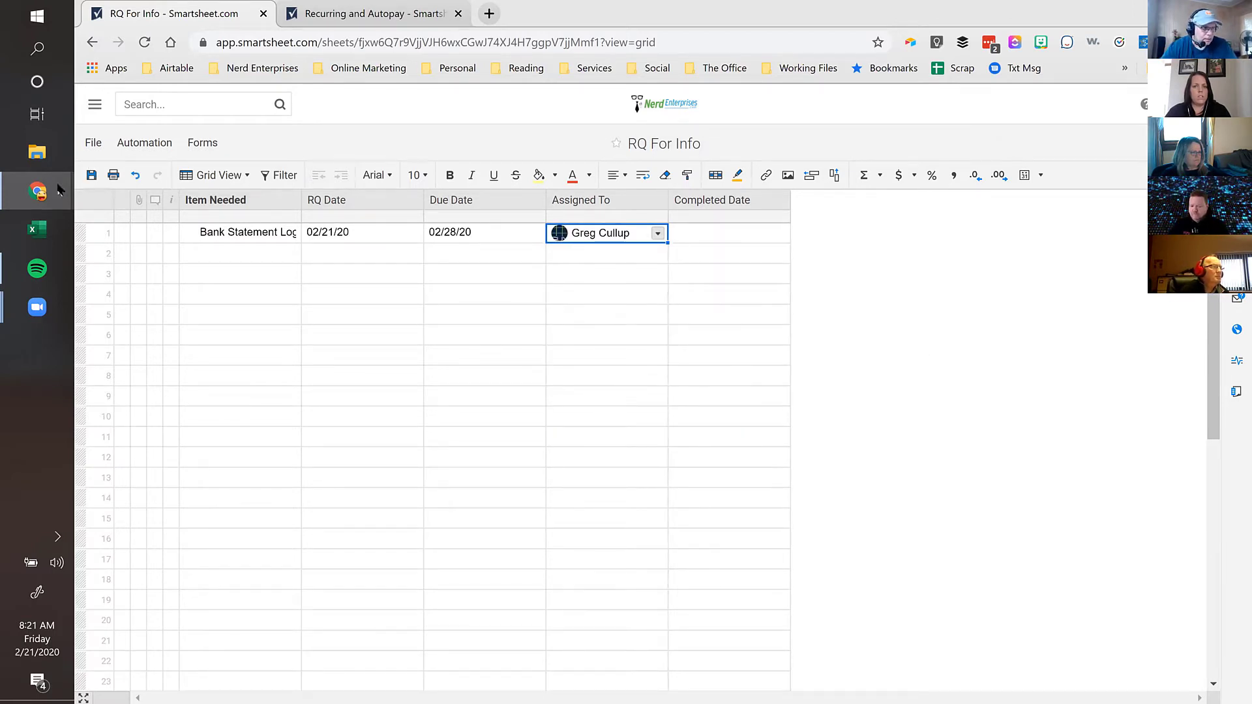
left_click(92, 176)
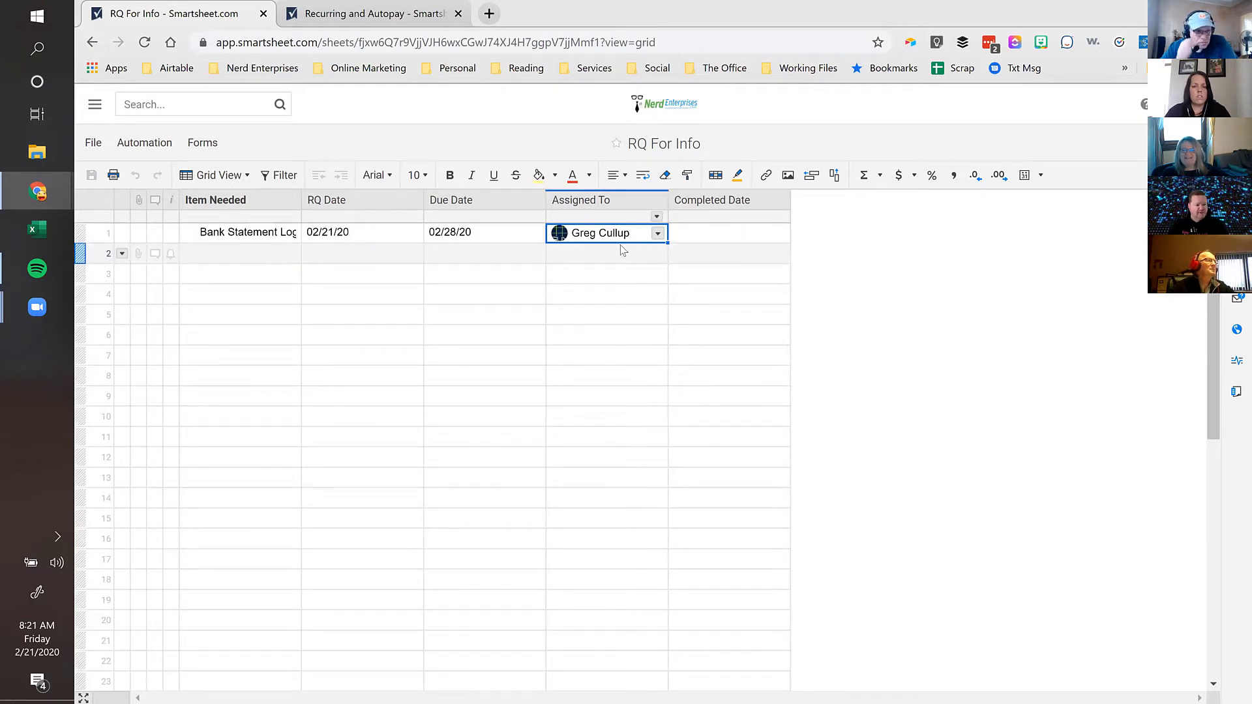
Step: Review which Assigned To values can trigger the New Task Assigned workflow, keeping Any Value, and save it again
left_click(138, 145)
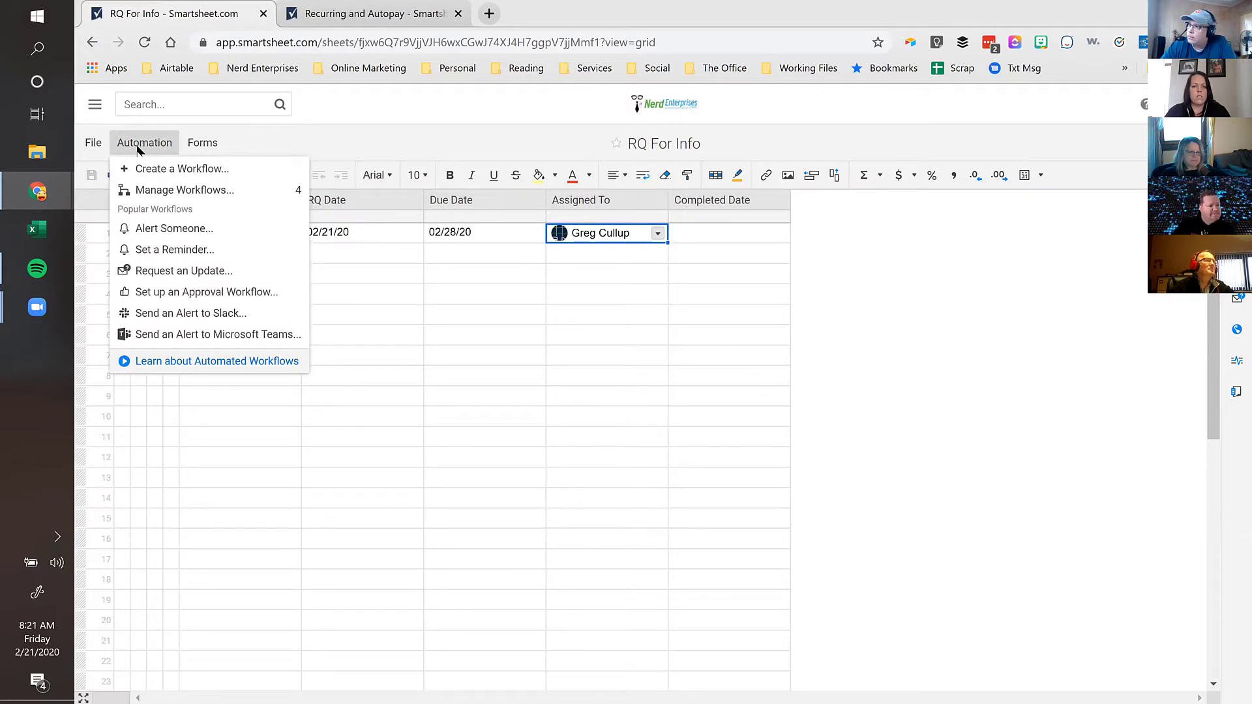
left_click(150, 190)
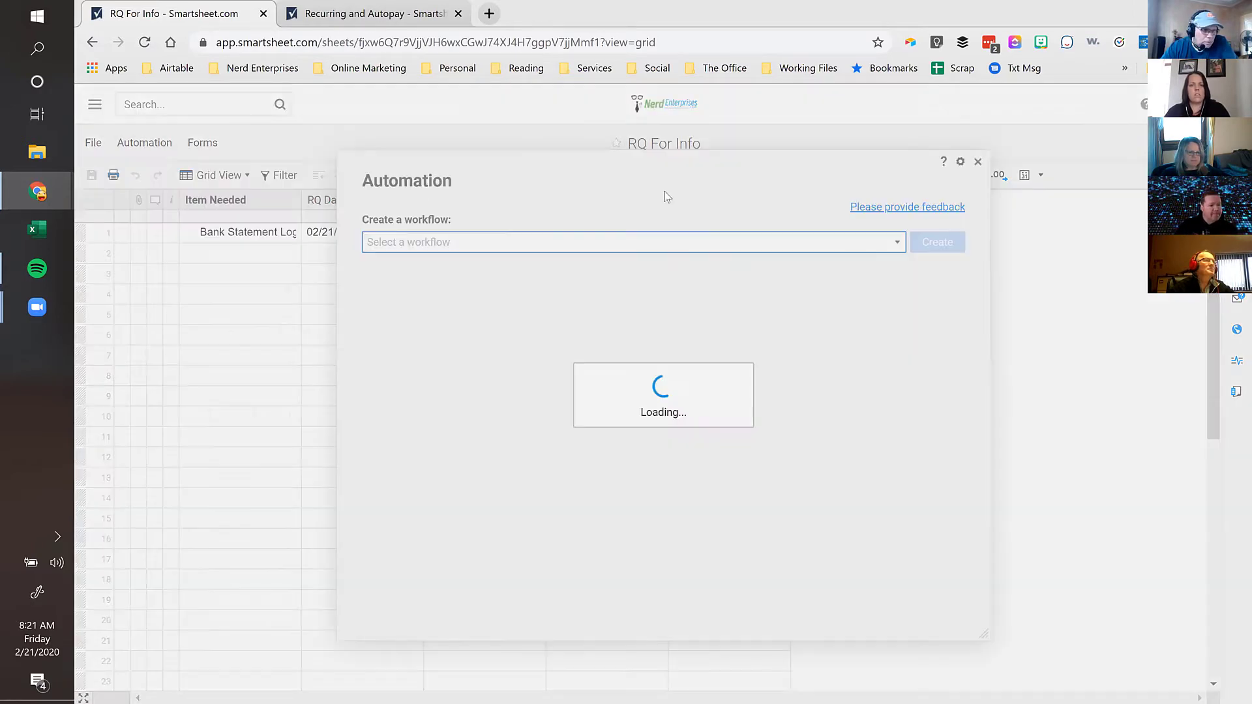
left_click(937, 285)
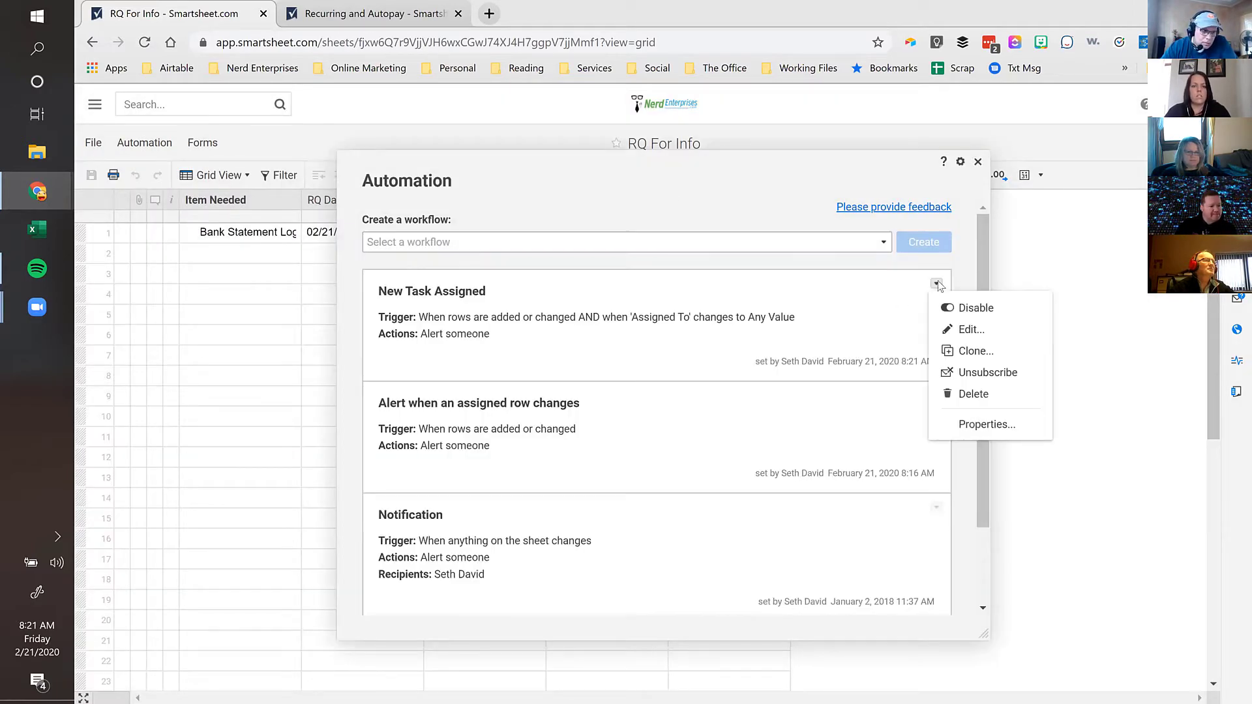
left_click(959, 332)
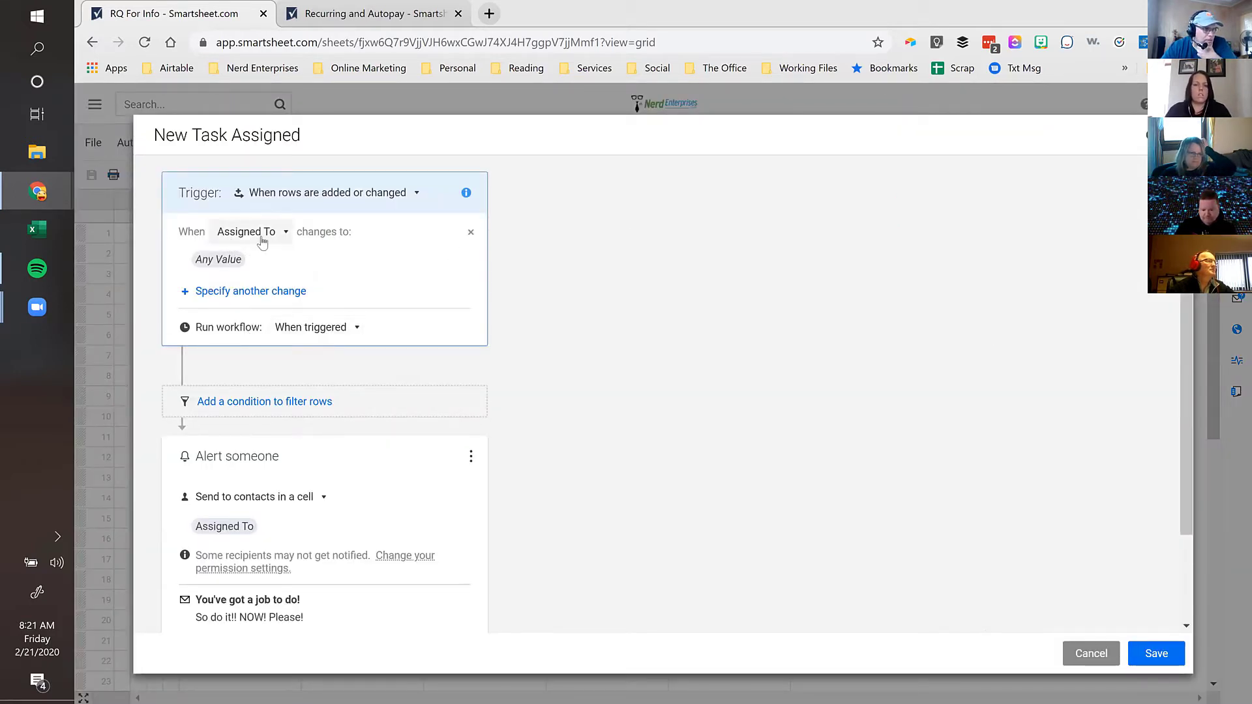
left_click(263, 260)
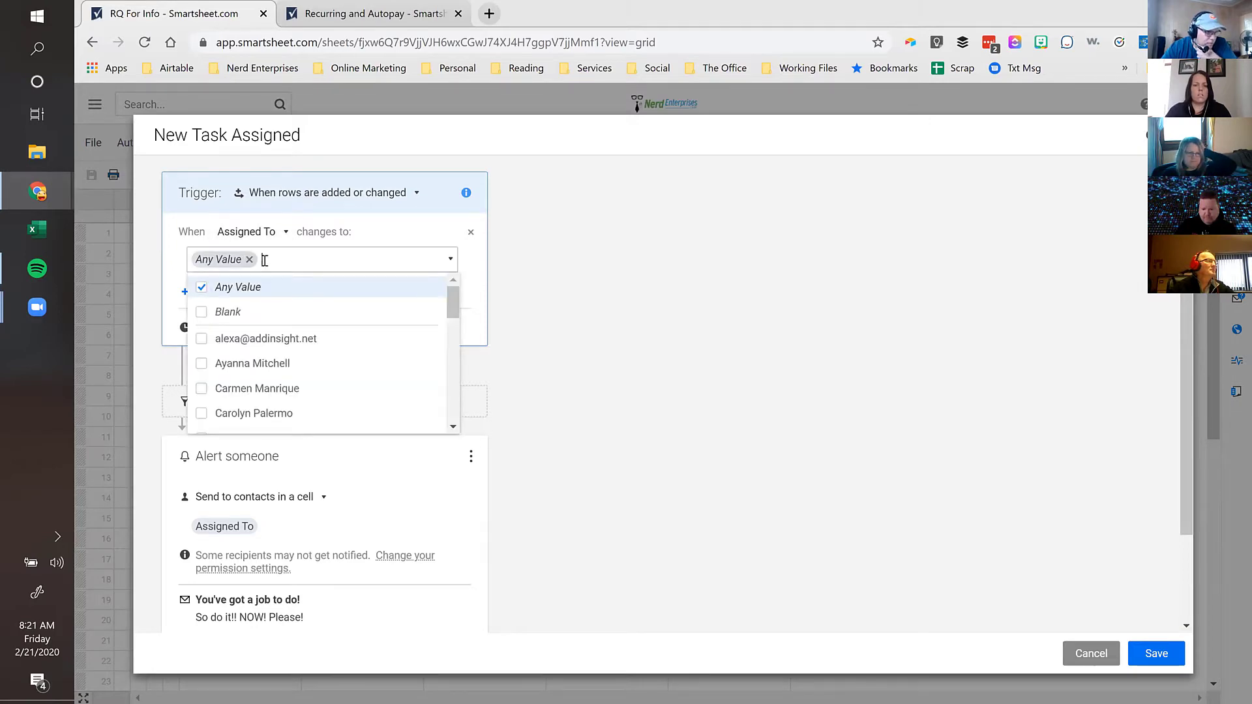
scroll(405, 375, "down", 10)
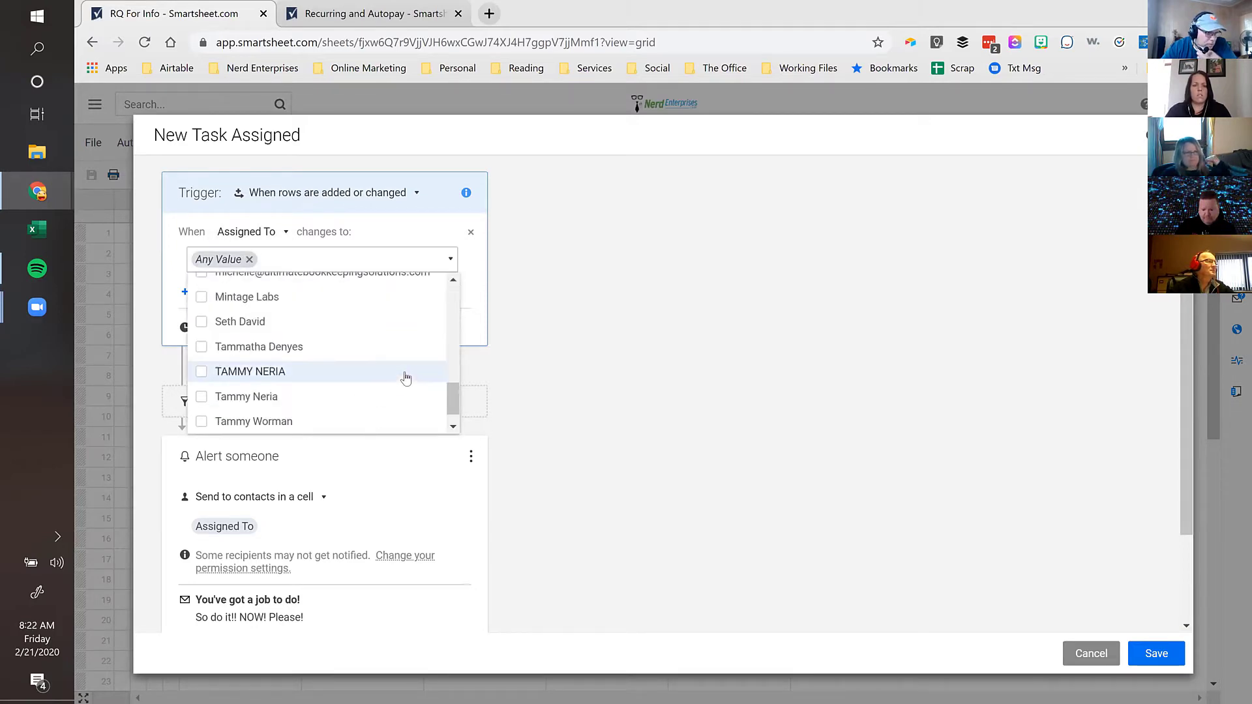
scroll(406, 378, "down", 3)
scroll(408, 378, "up", 3)
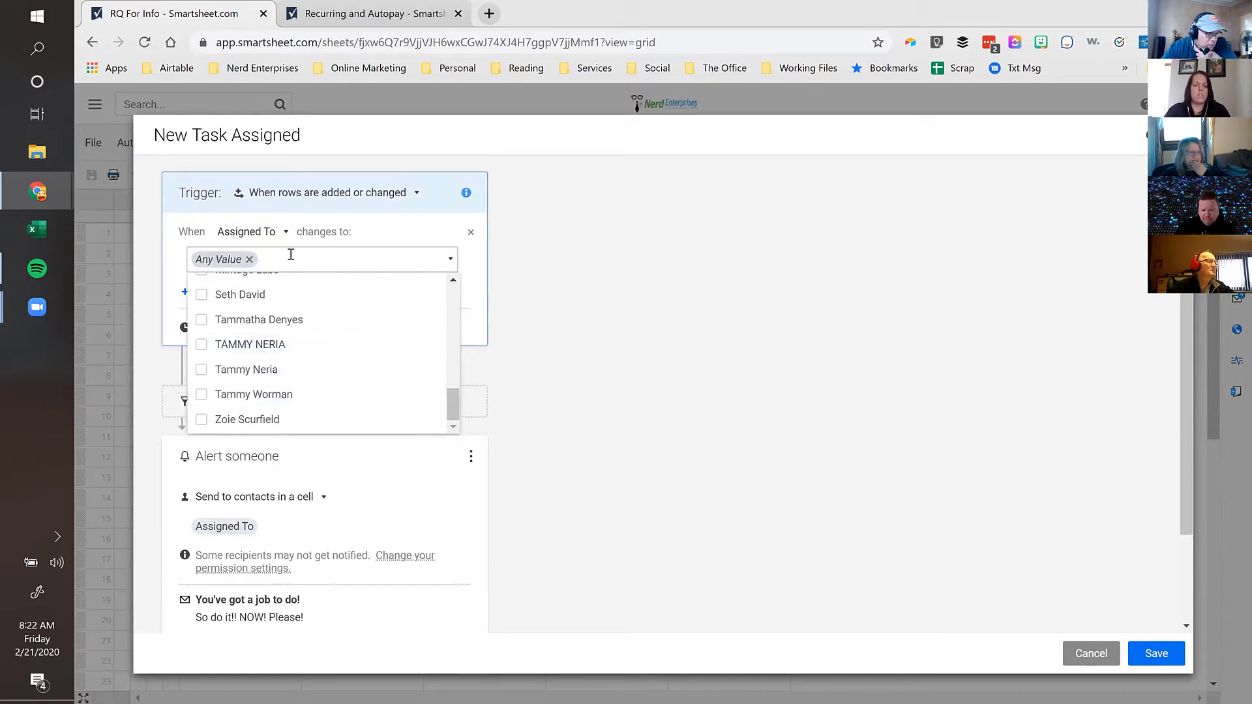
left_click(573, 272)
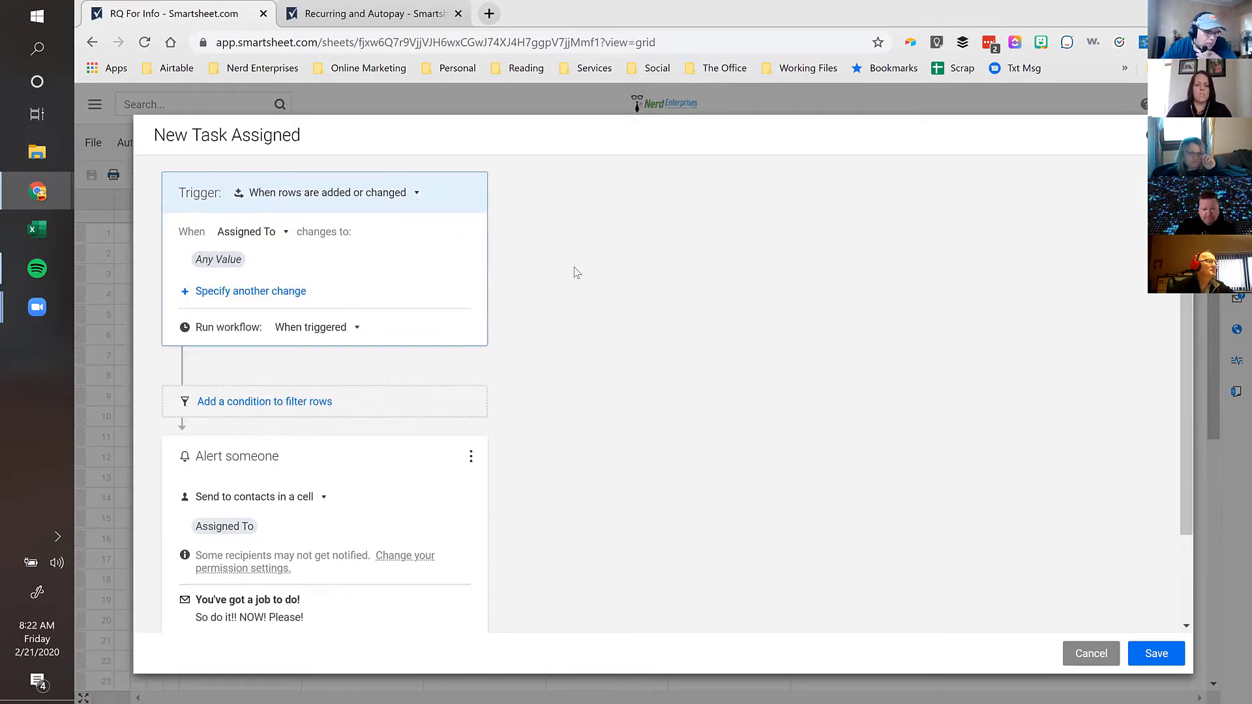
left_click(1158, 655)
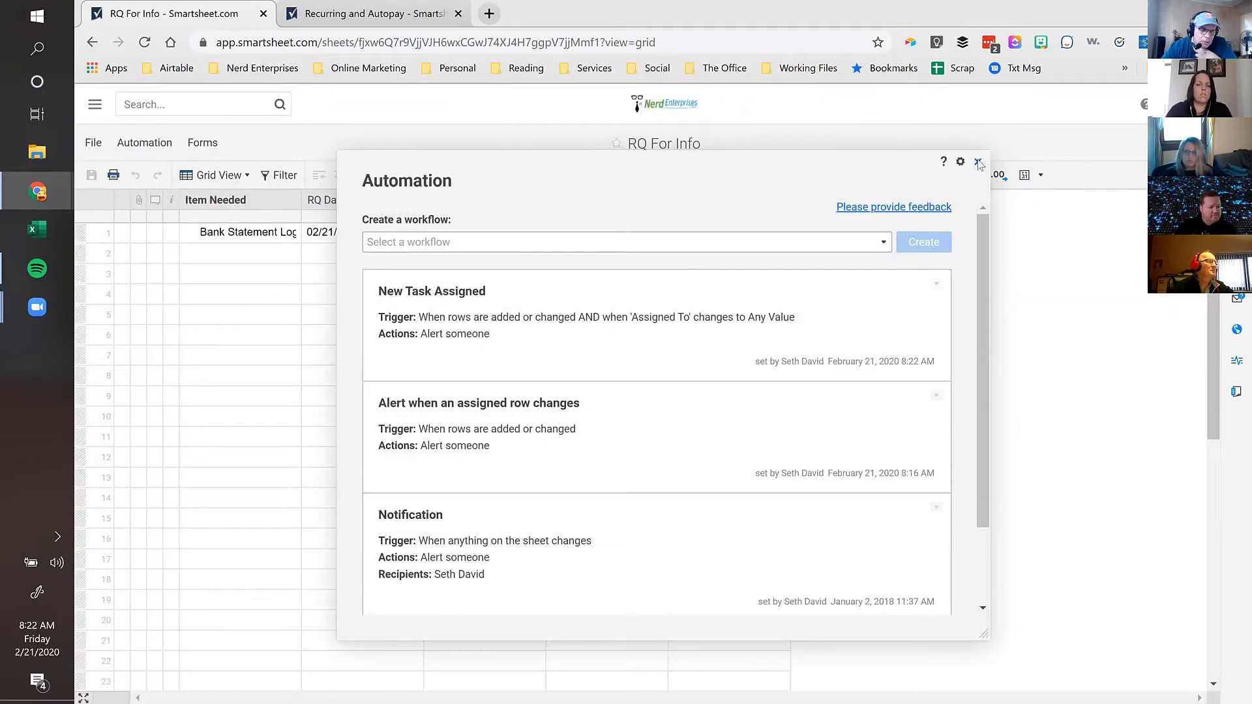
left_click(977, 160)
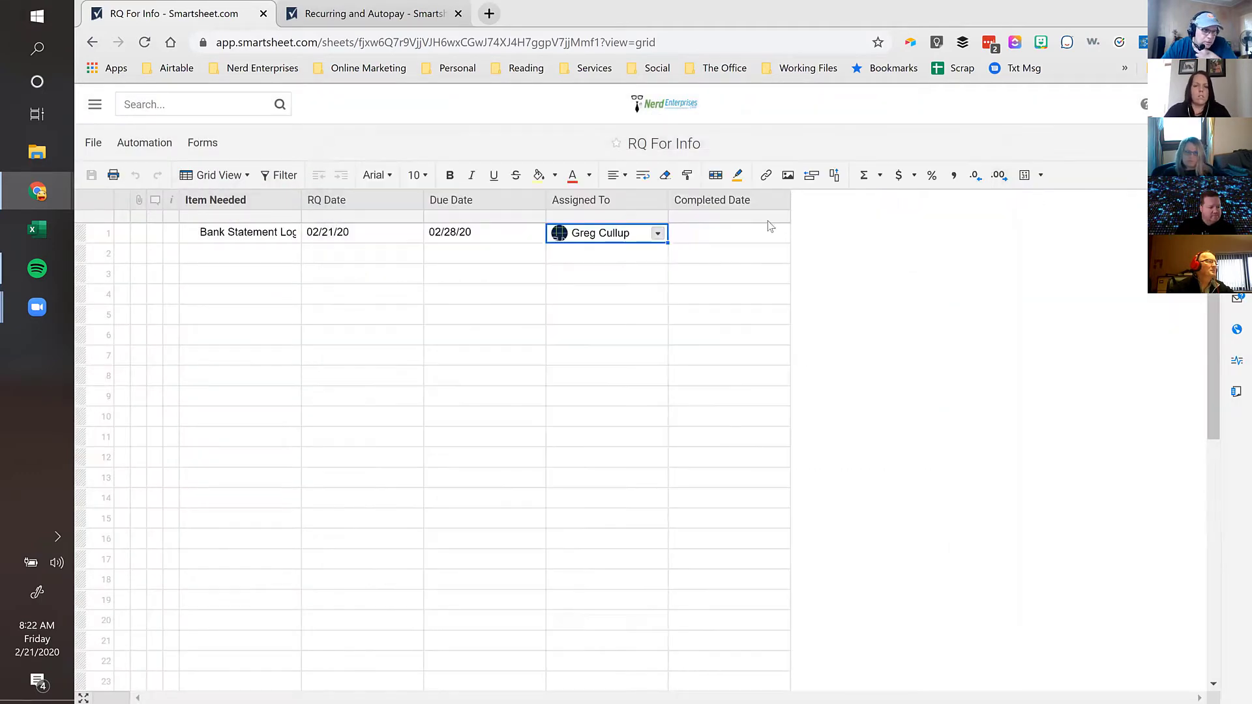
Step: Copy row 1's entries from Item Needed through Assigned To into row 2, and save the sheet
left_click_drag(289, 237, 591, 239)
key("ctrl+c")
left_click(281, 254)
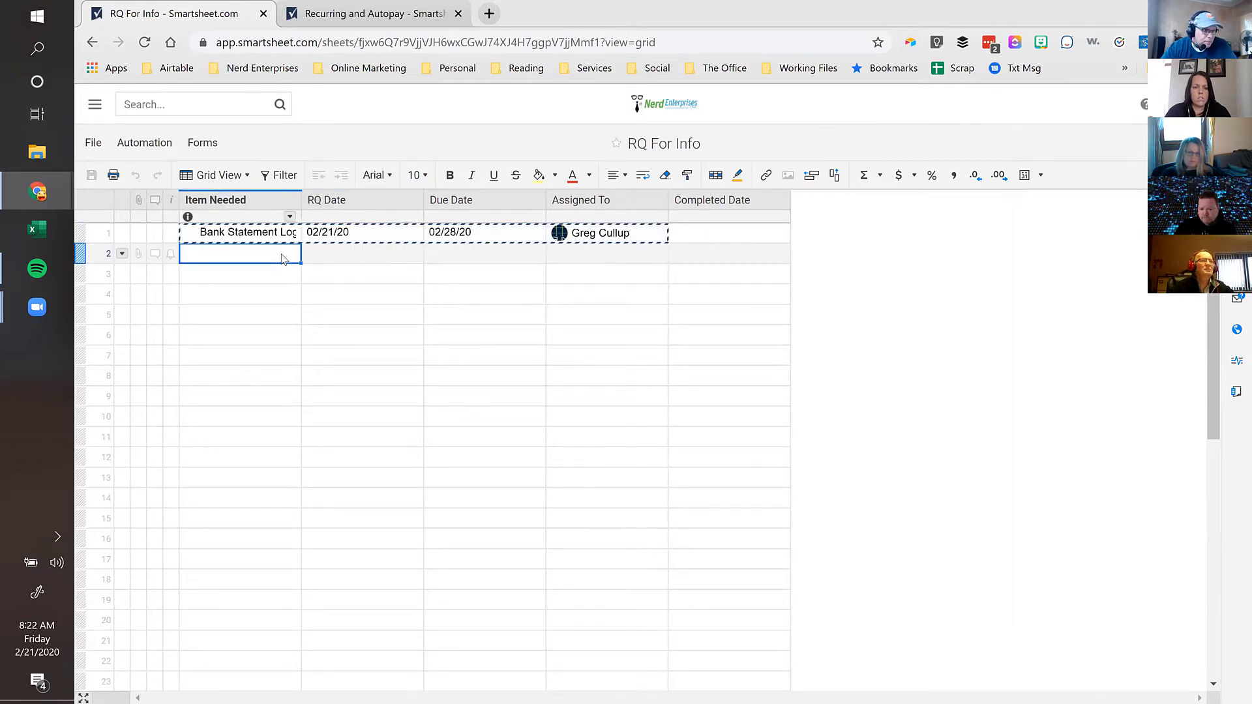
key("ctrl+v")
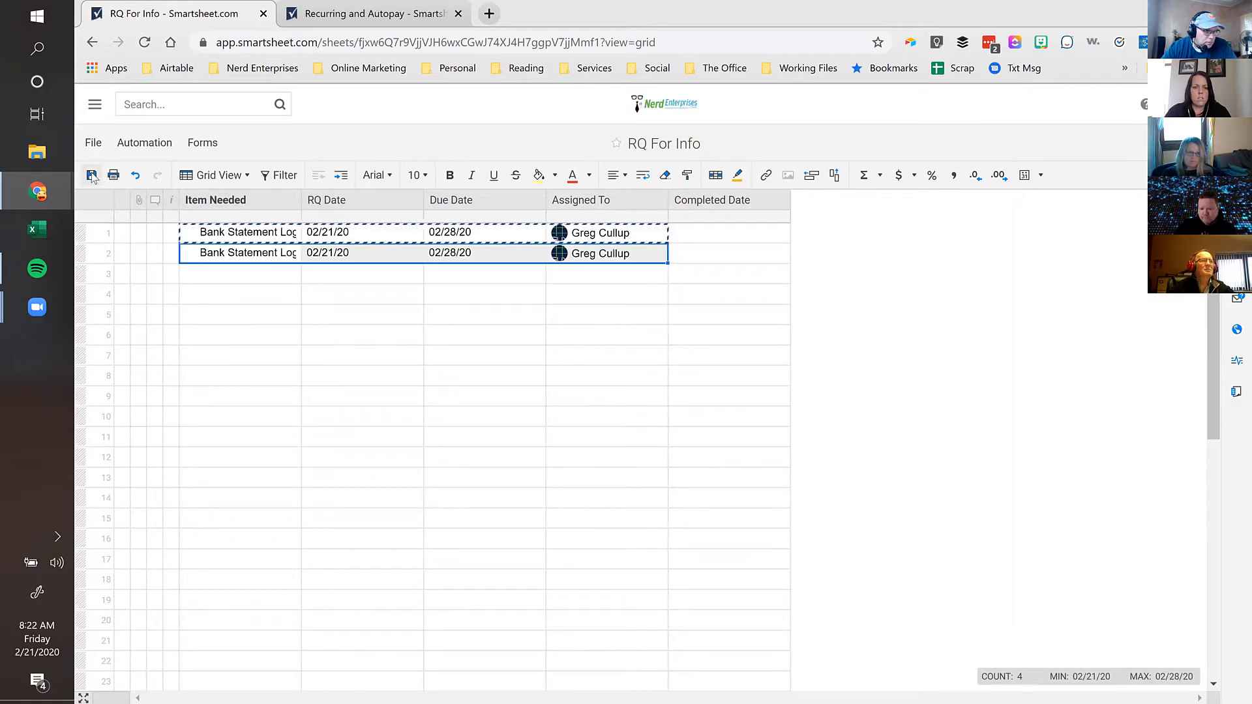
left_click(92, 176)
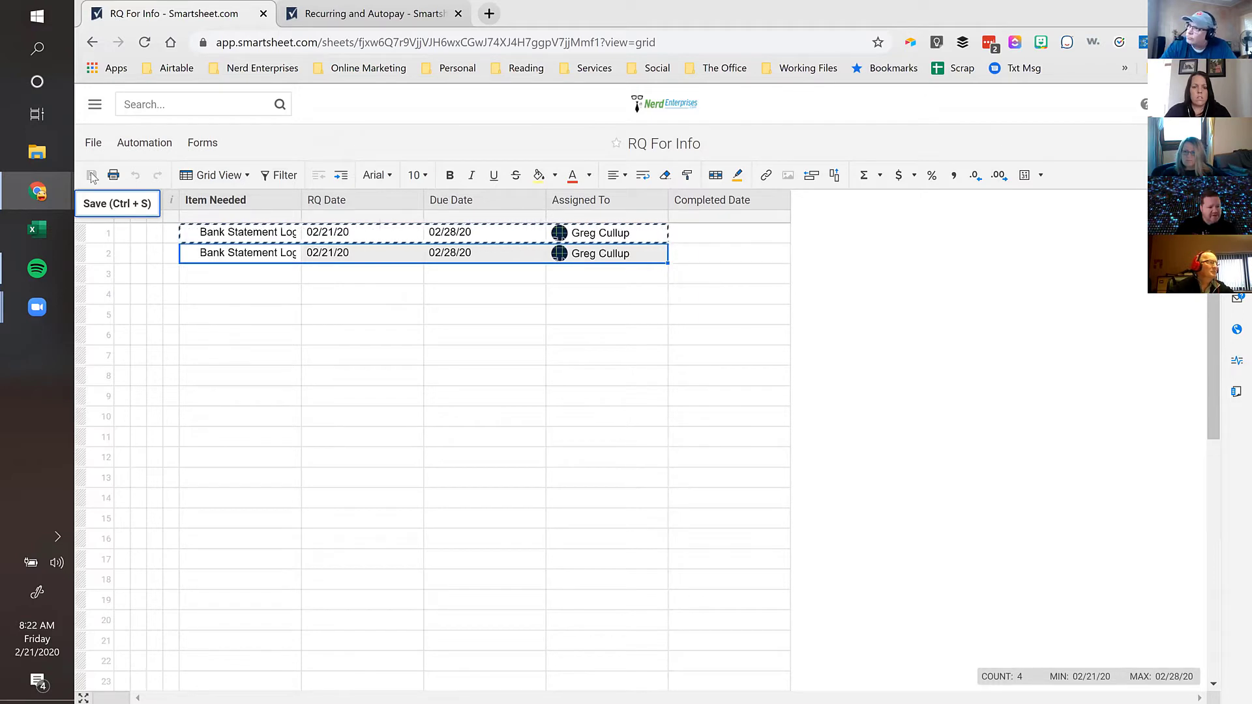
right_click(250, 240)
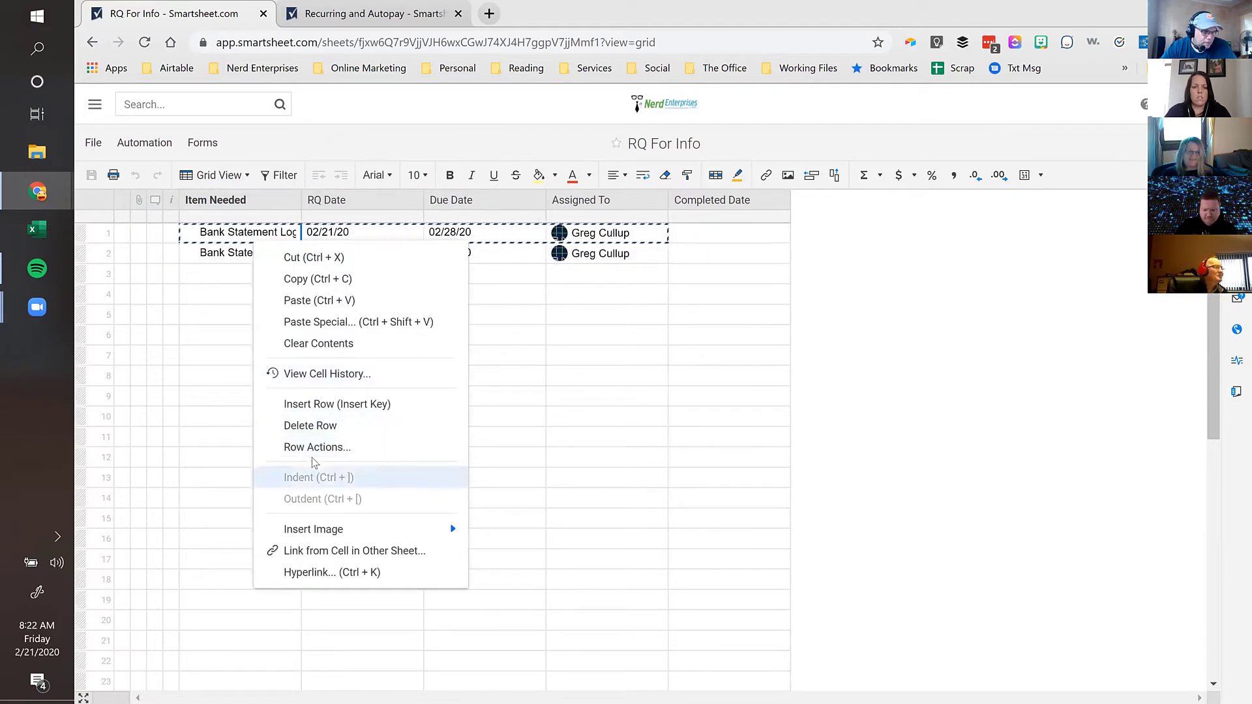
left_click(203, 276)
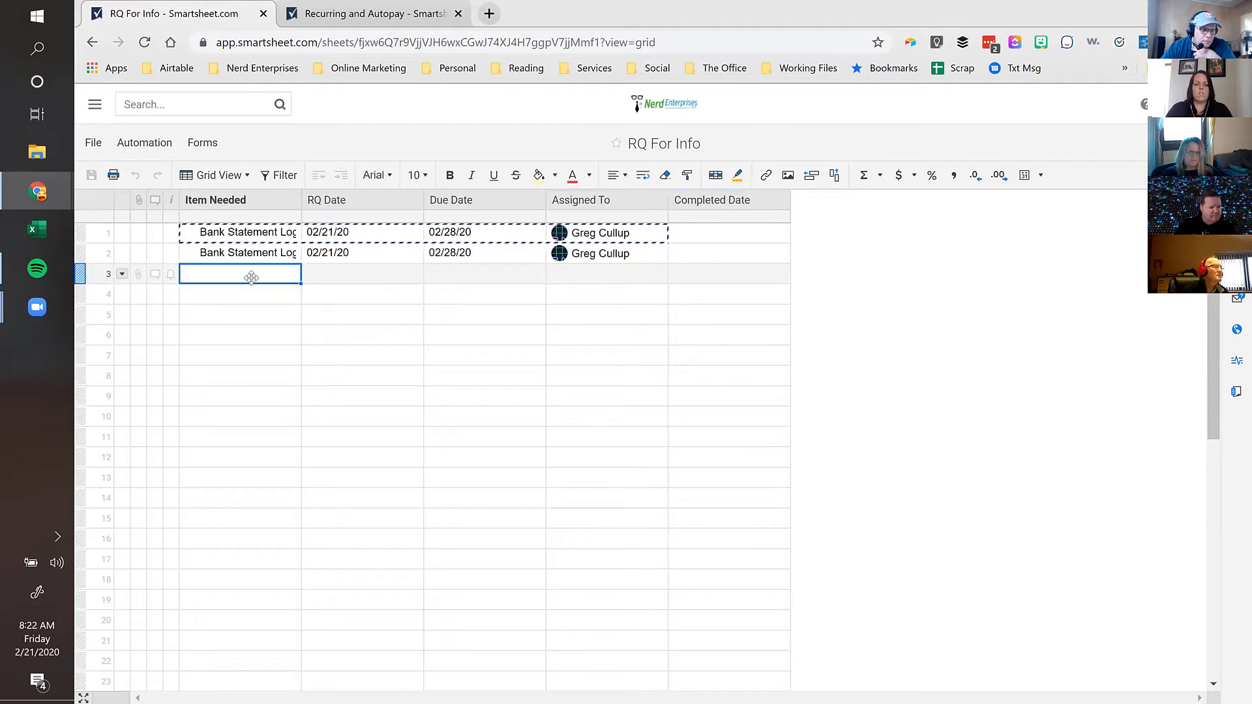
Step: Open the Attachments pane for row 2, and view row 1's attachments in it
left_click(231, 257)
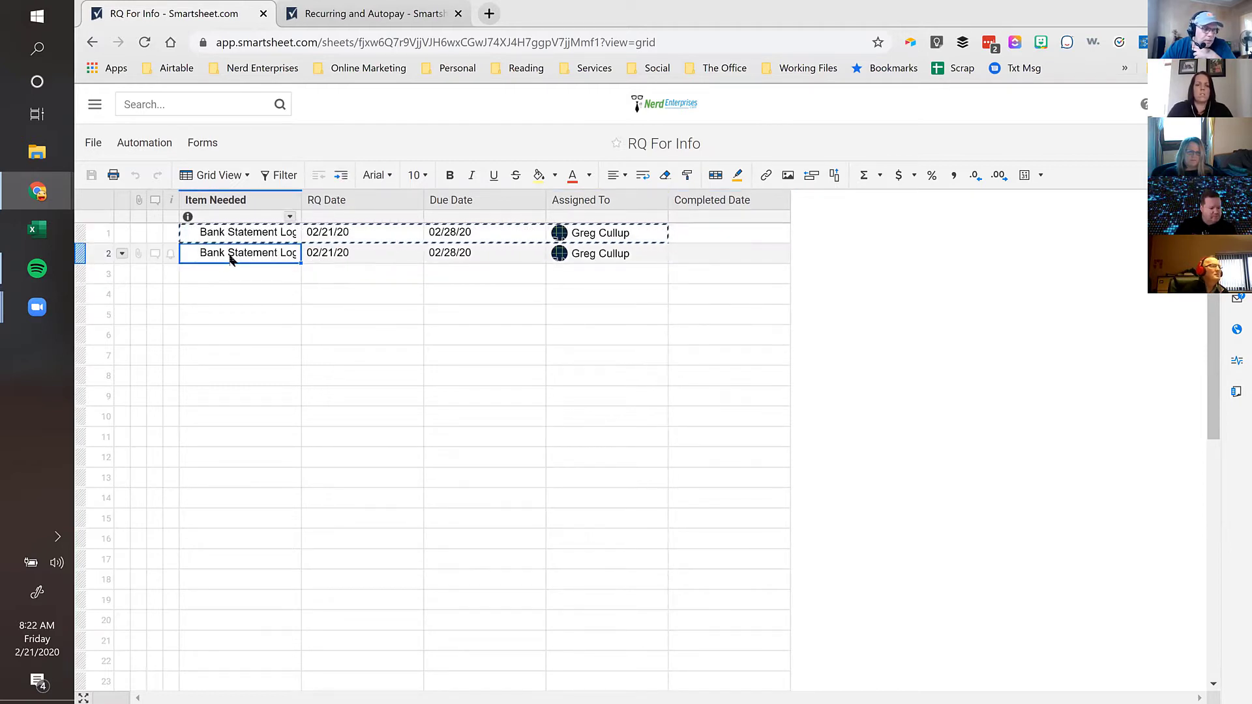
left_click(138, 255)
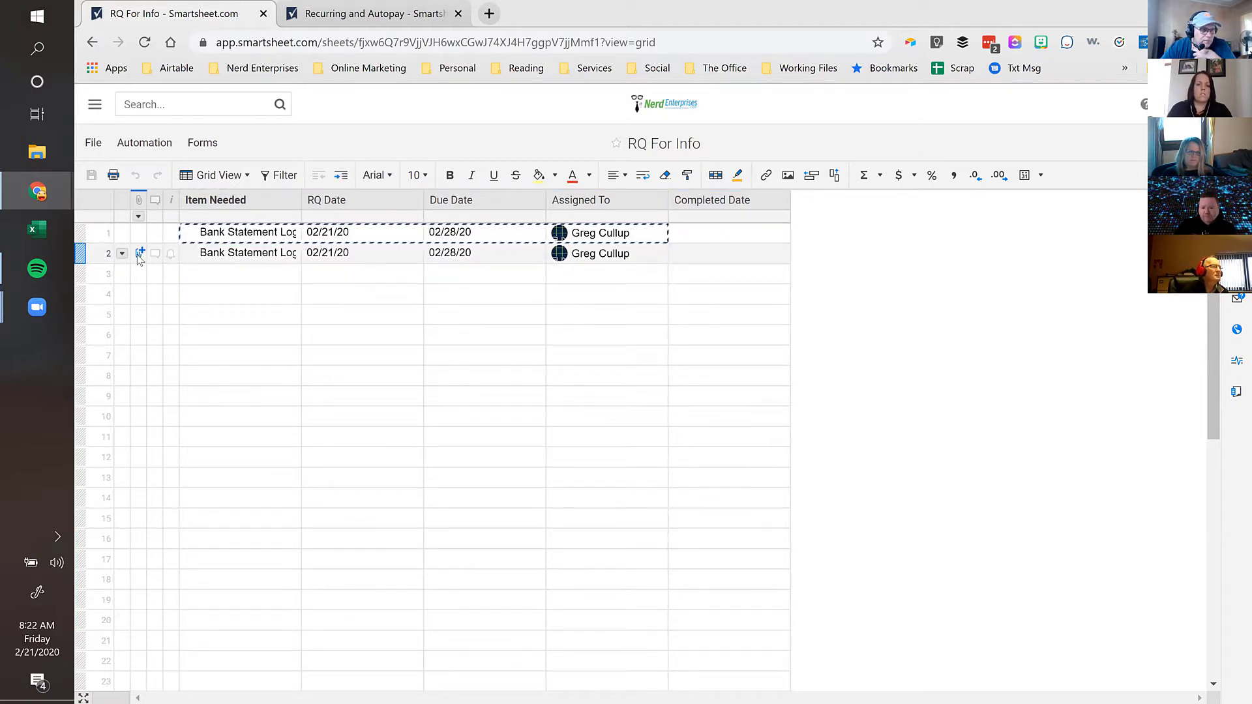
left_click(139, 253)
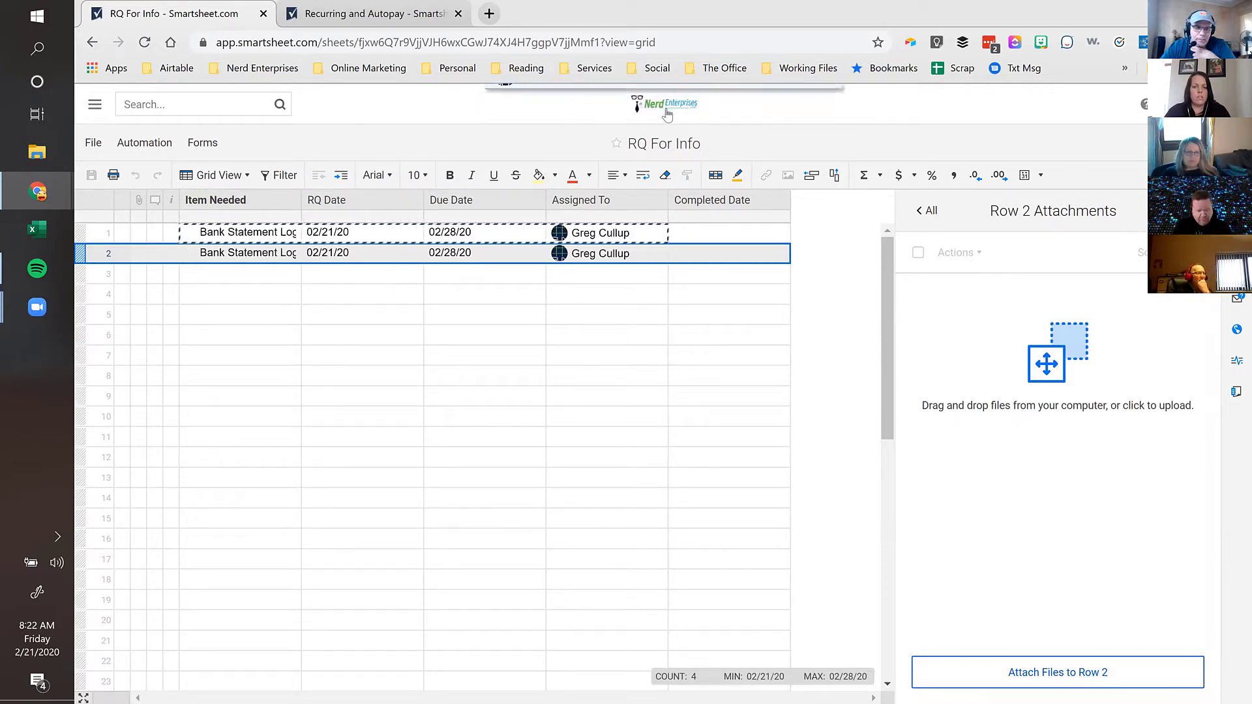
left_click(245, 236)
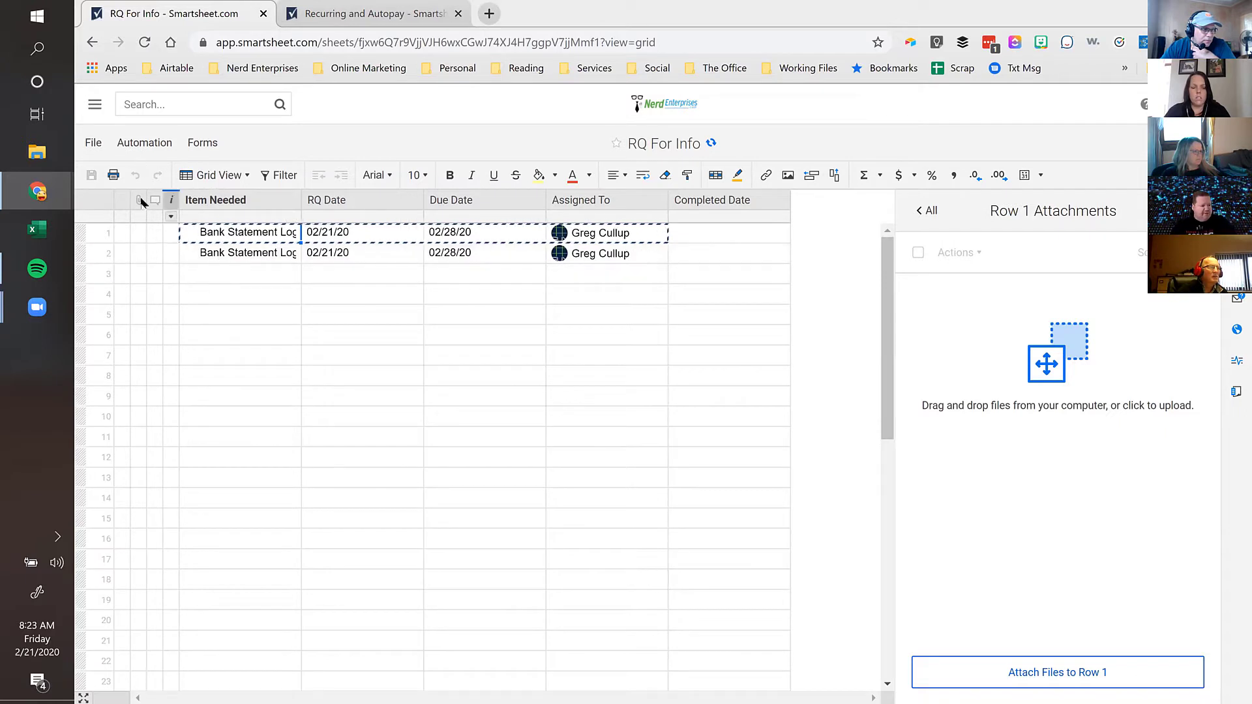
Step: Replace "Bank" with "Credit Card" in row 2's Item Needed entry so it reads "Credit Card Statement Logins"
double_click(235, 252)
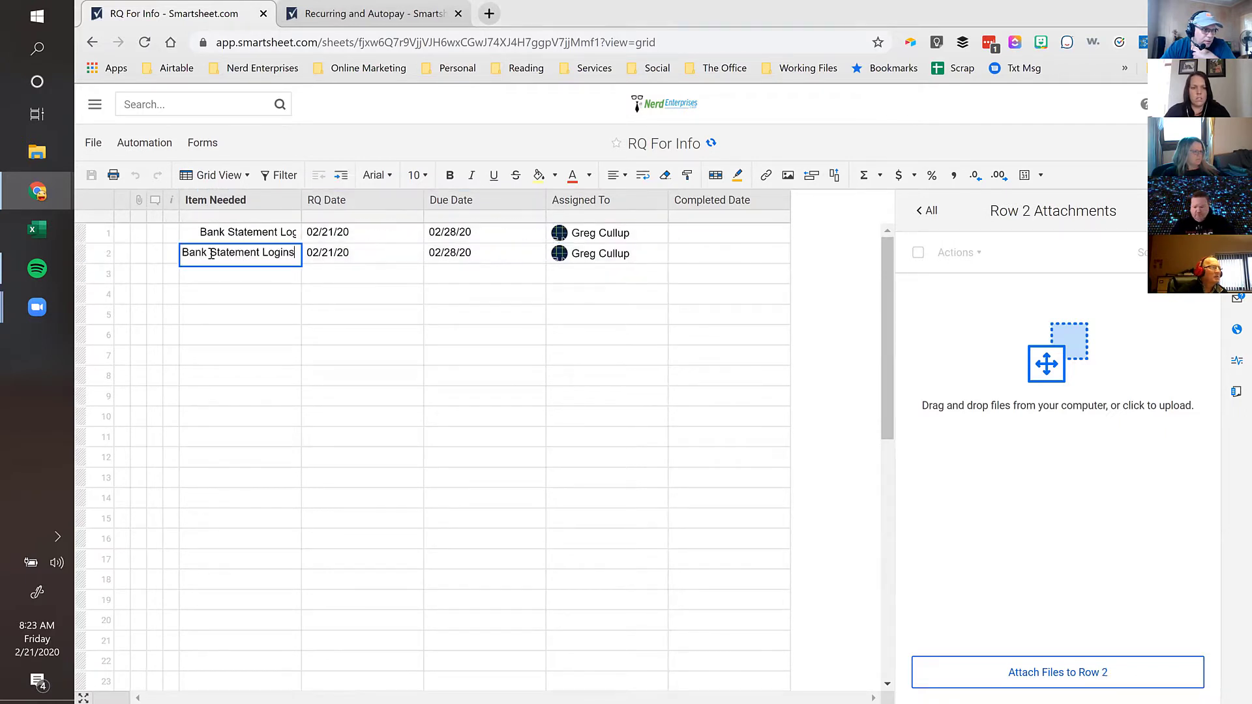
left_click_drag(207, 253, 121, 255)
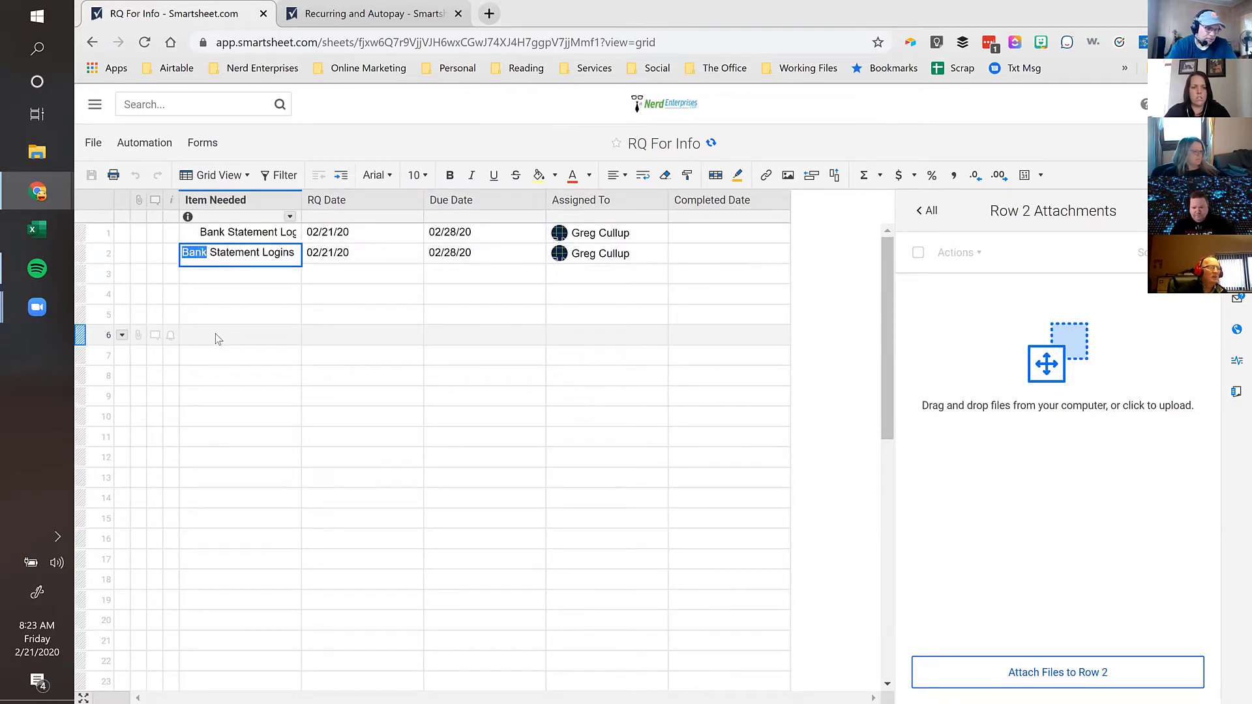
type("Credit Card")
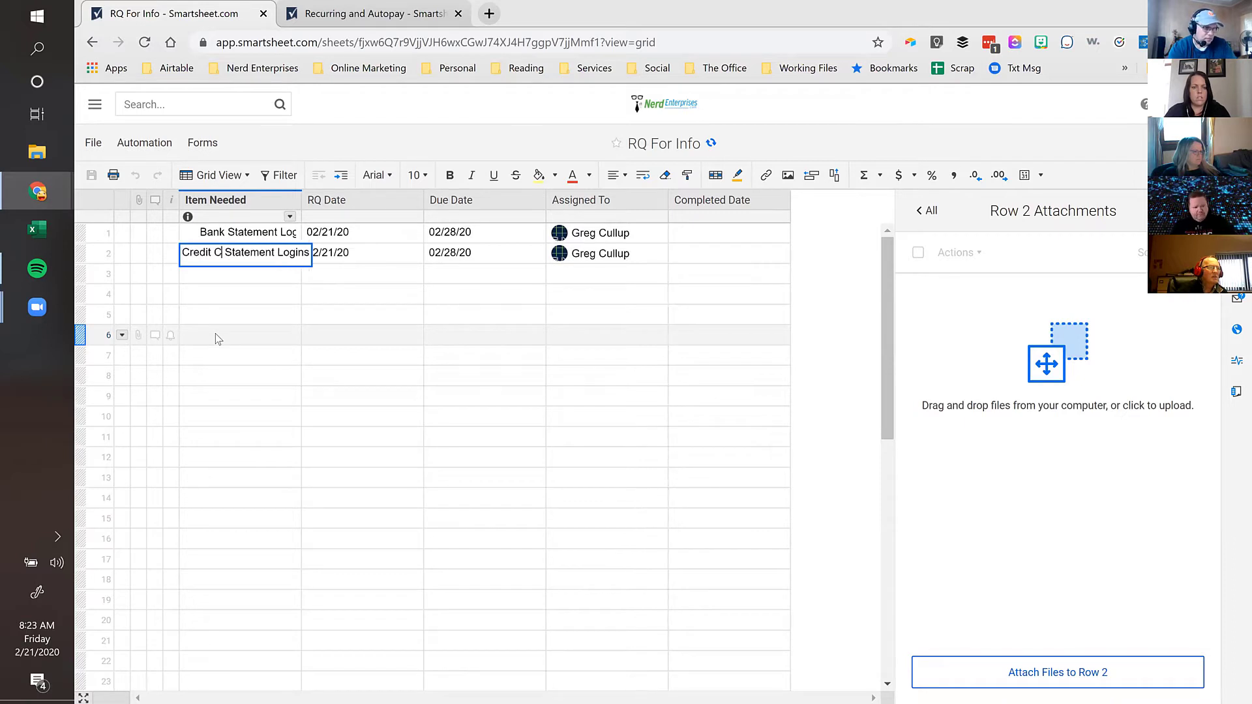
key("Tab")
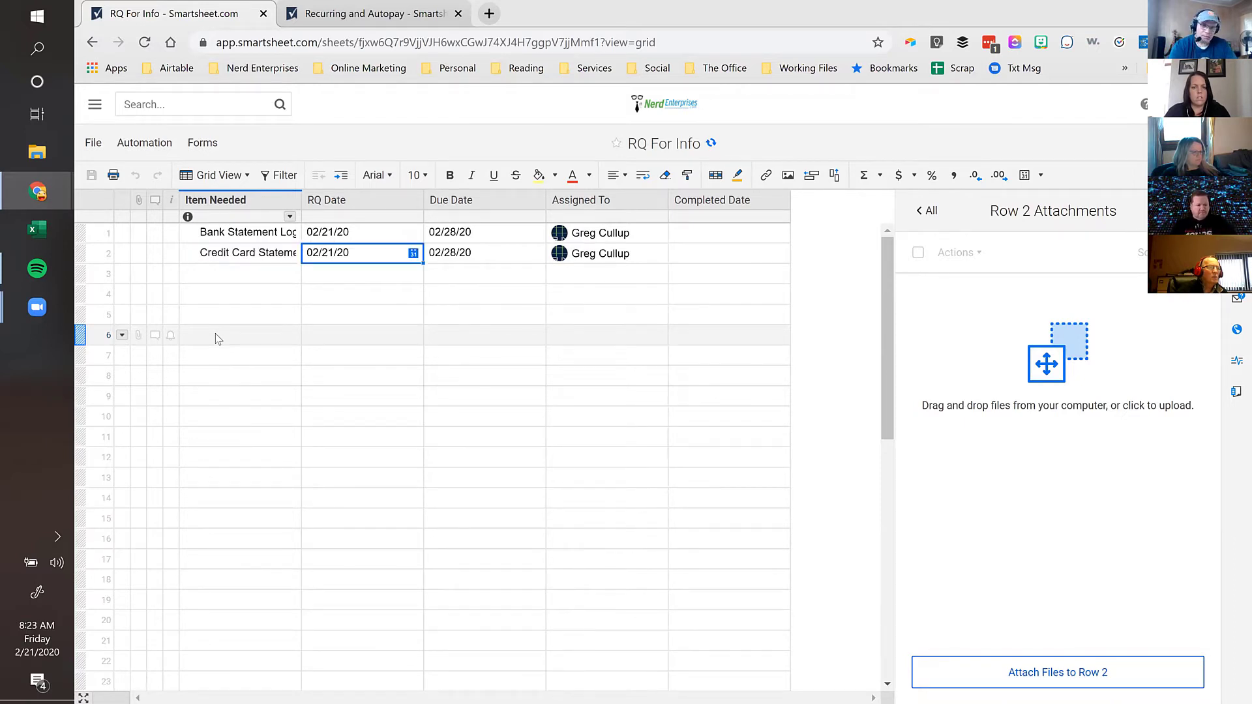
key("shift+Tab")
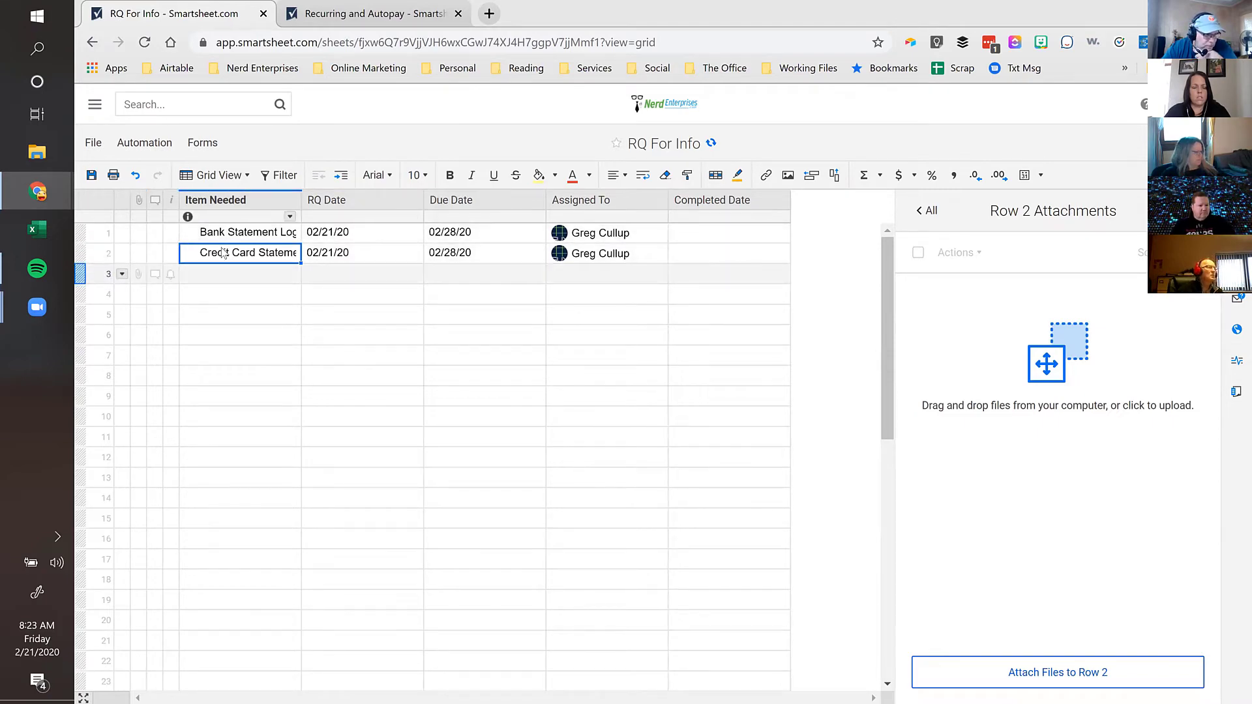
Step: Widen the Item Needed column so both item names fit, and open the conversations for row 1
left_click(253, 233)
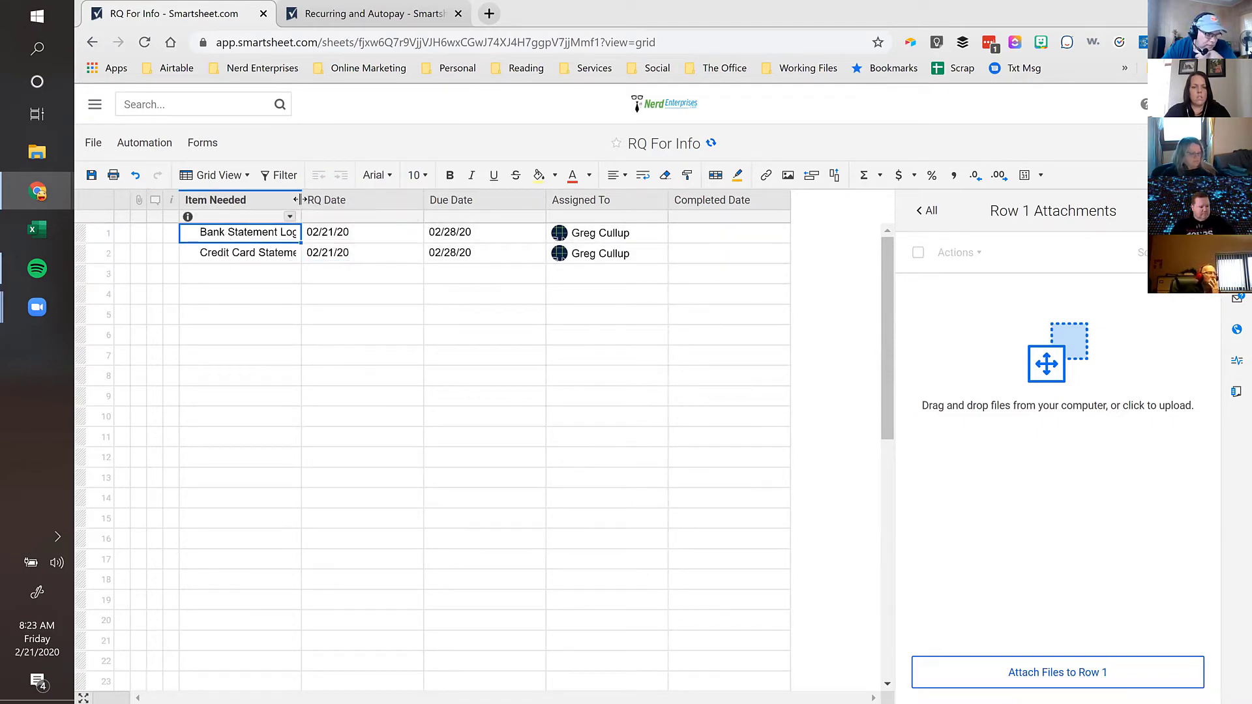
left_click_drag(301, 201, 376, 202)
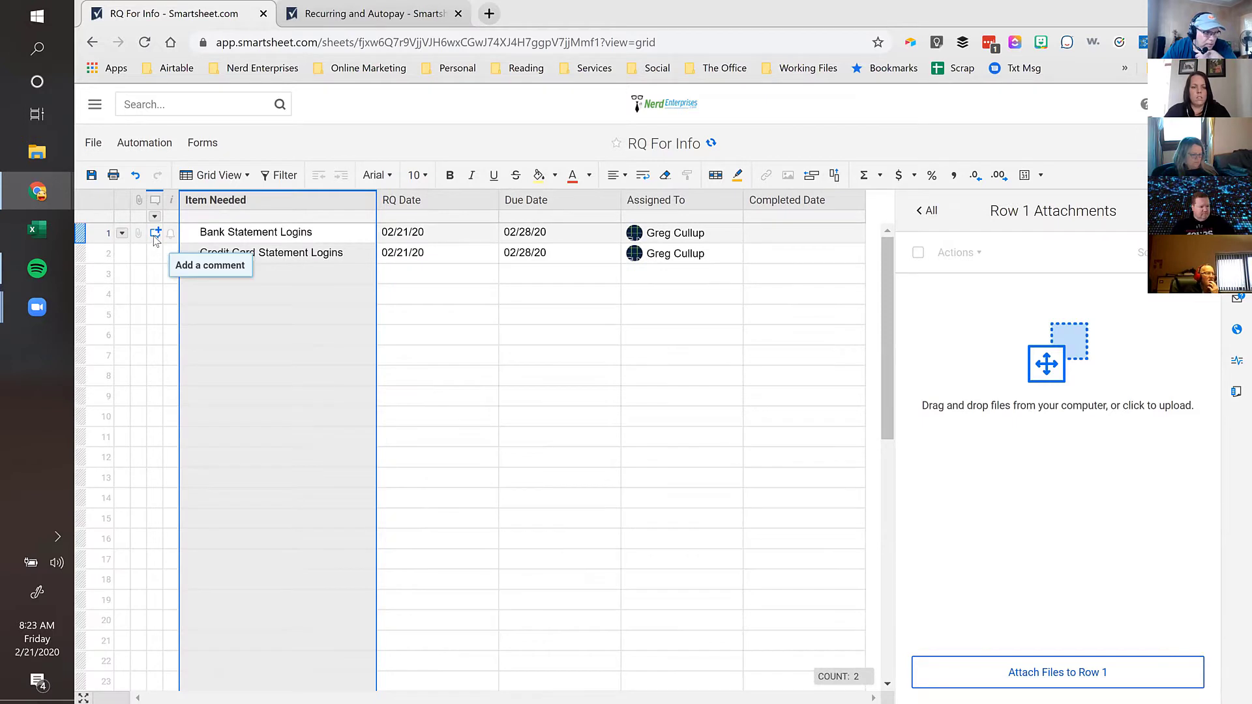
left_click(156, 235)
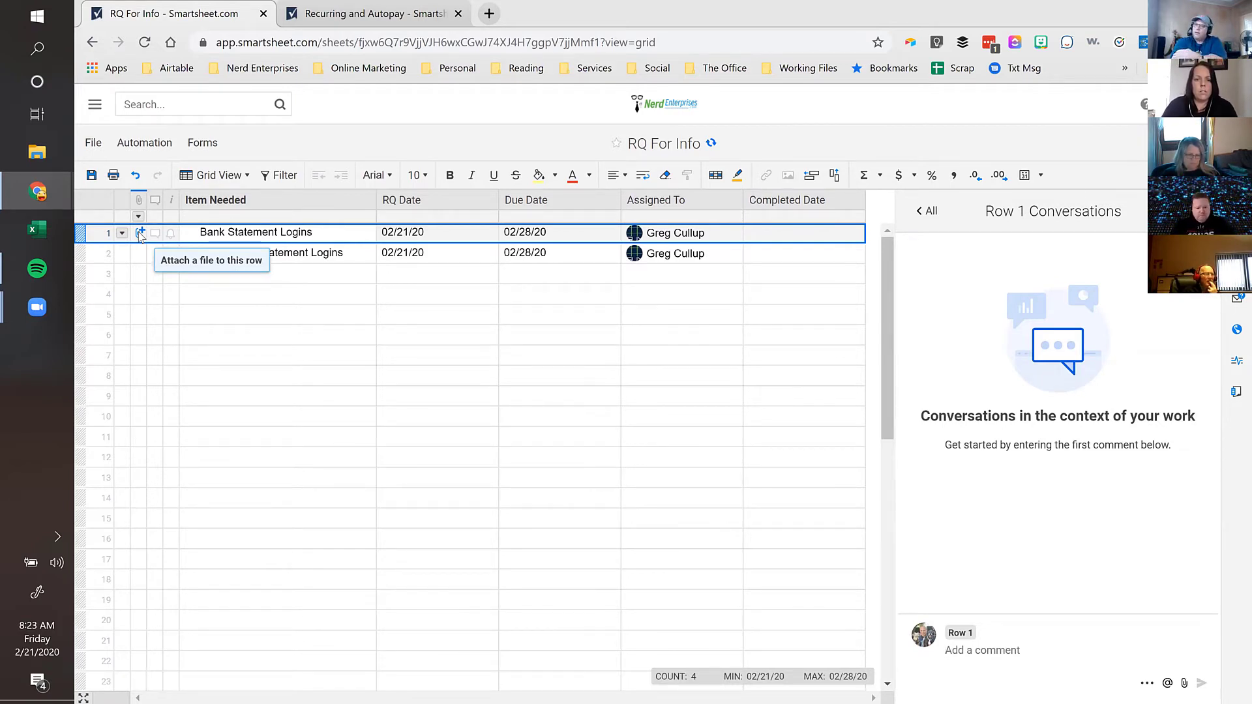
Step: Search the web for "smartsheet security" in a new browser tab and open Smartsheet's Security page from the results
left_click(489, 14)
type("s")
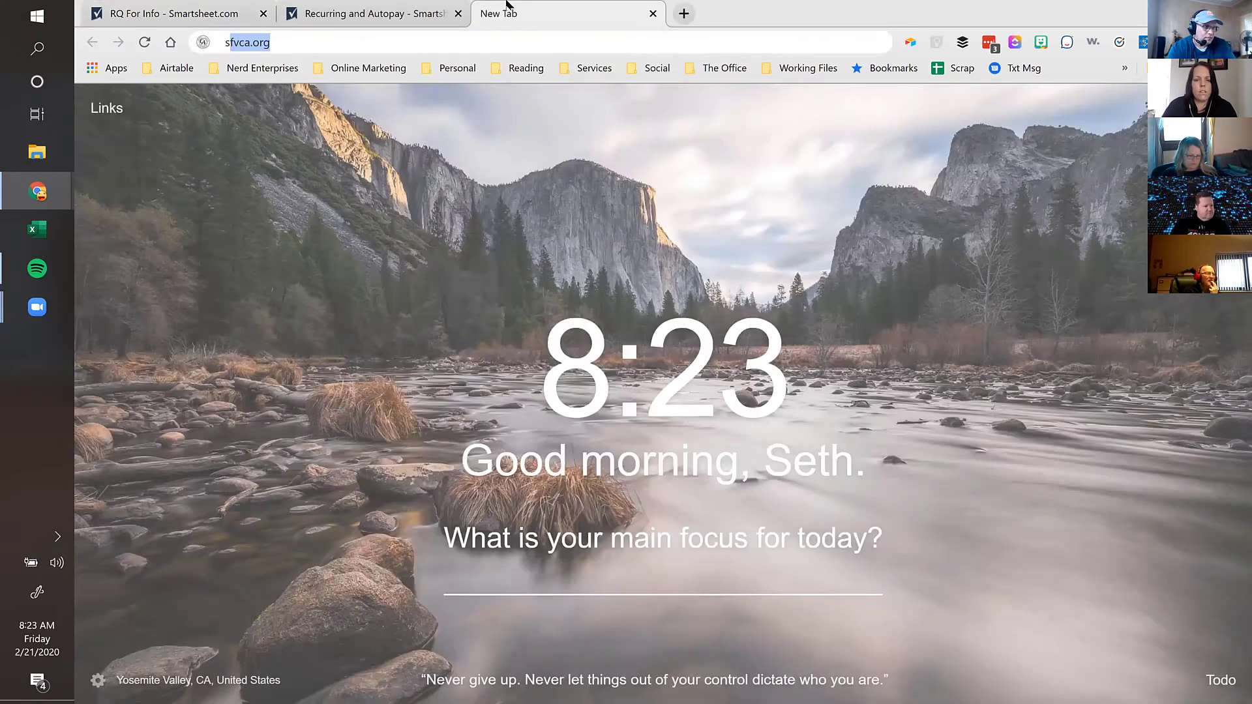
type("mart")
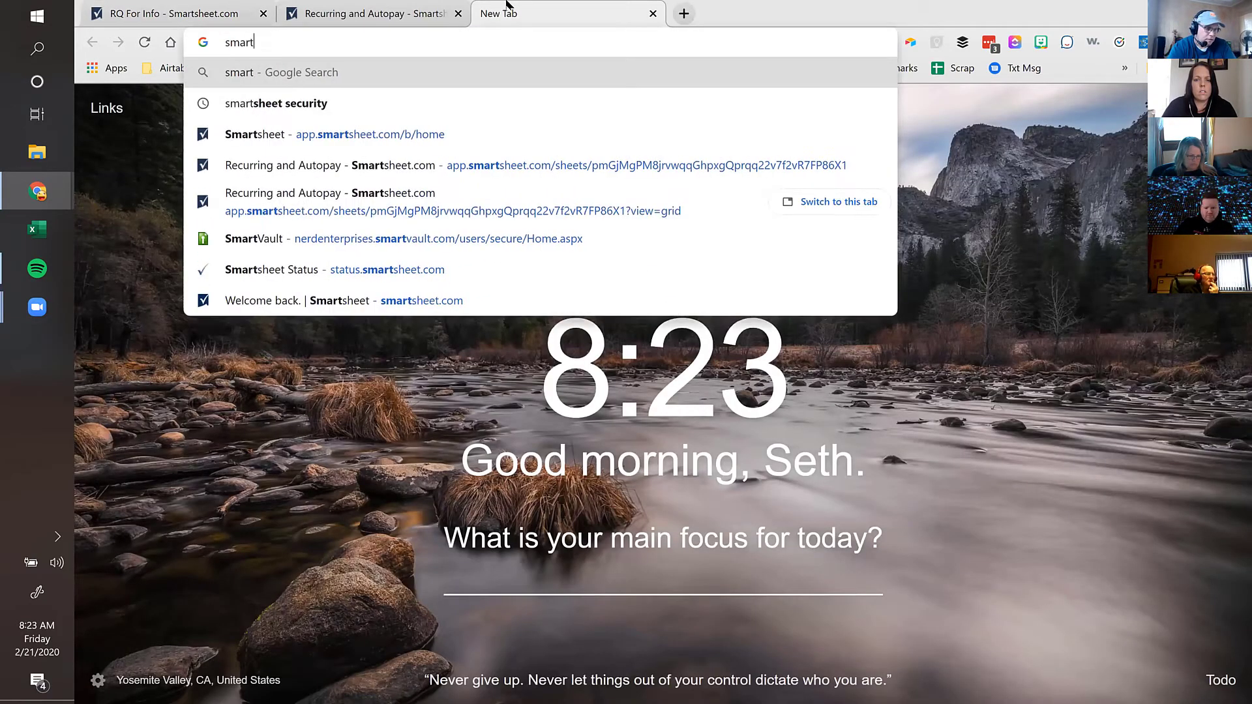
type("sheet secu")
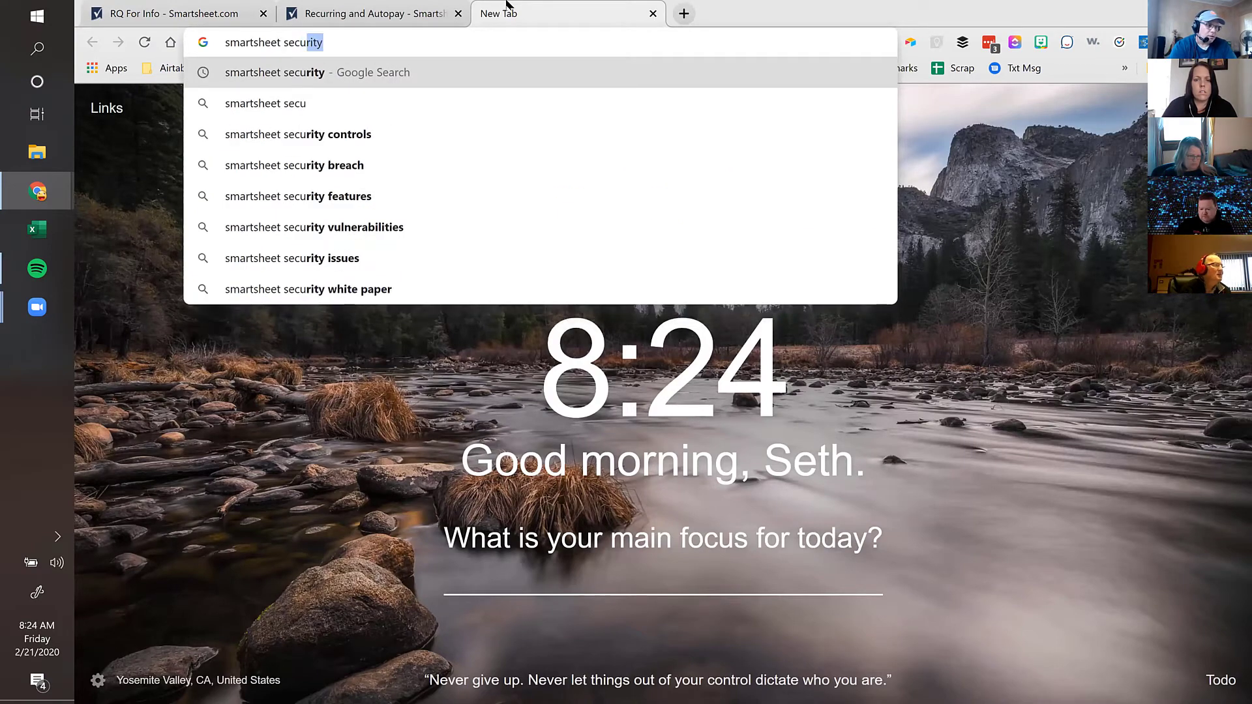
key("Return")
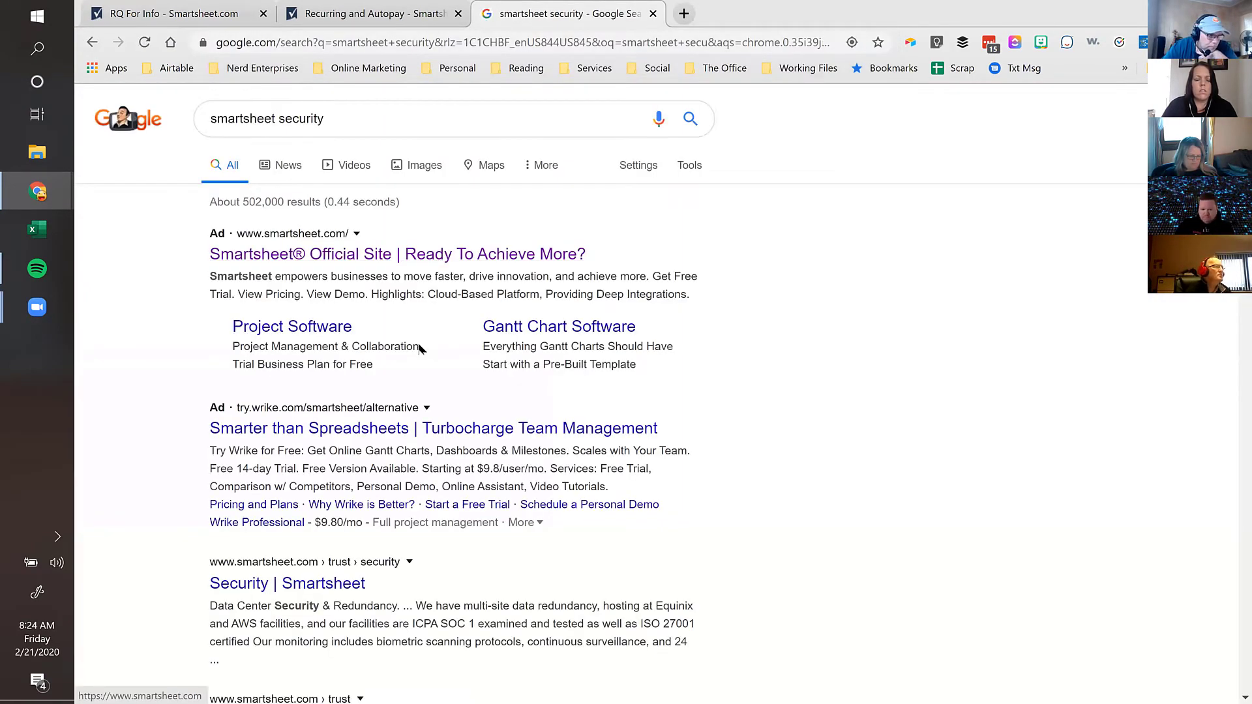
scroll(421, 348, "down", 3)
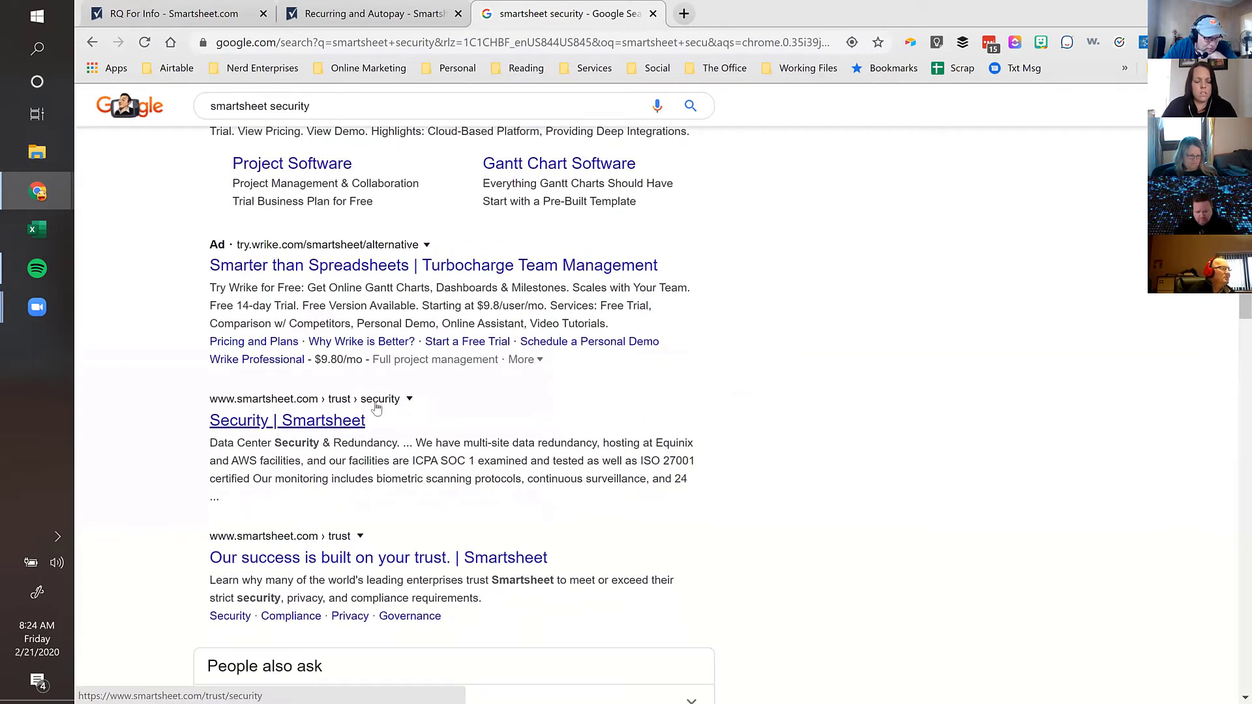
left_click(244, 428)
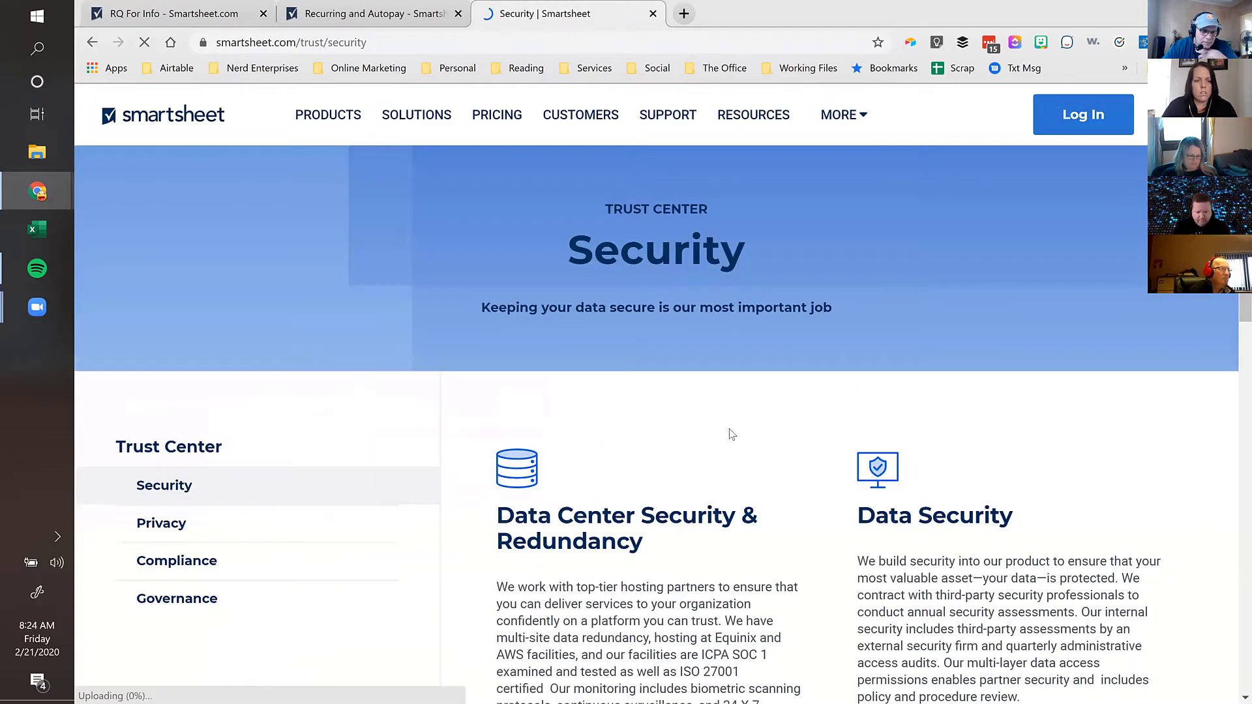
Step: Review the Security page's sections on data centers, data security, encryption and operational management
scroll(732, 435, "down", 15)
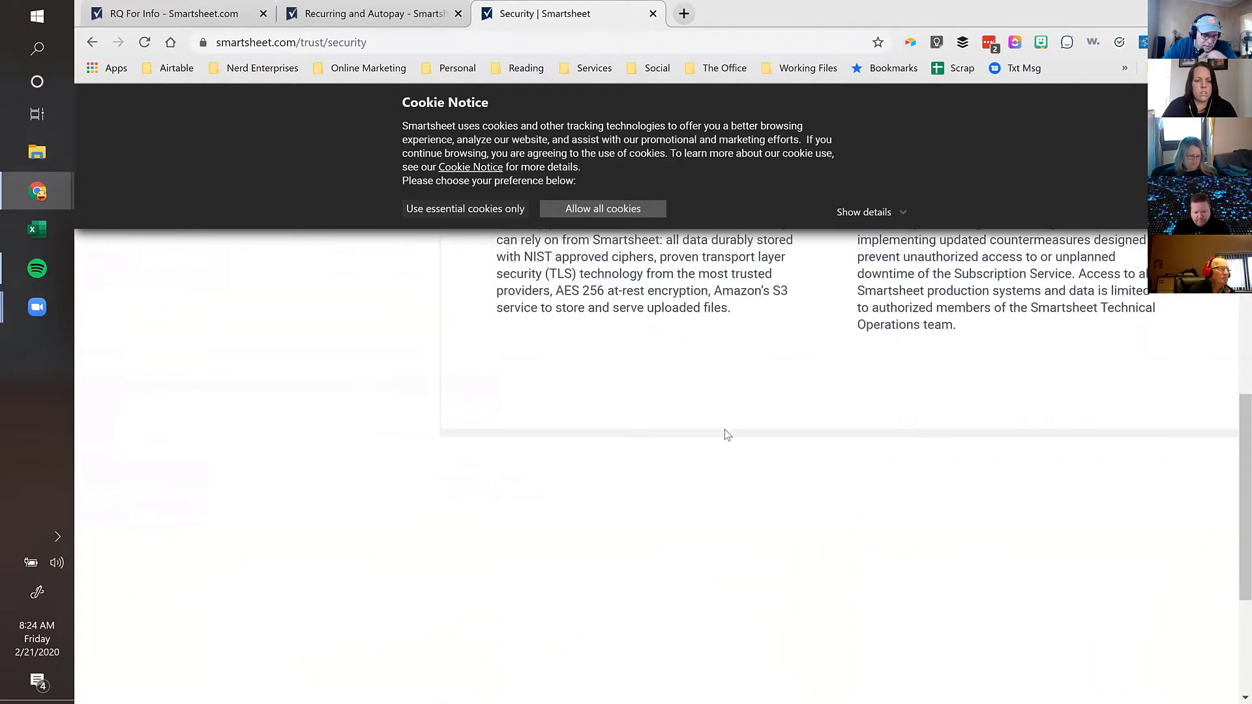
scroll(728, 434, "down", 2)
scroll(728, 435, "up", 6)
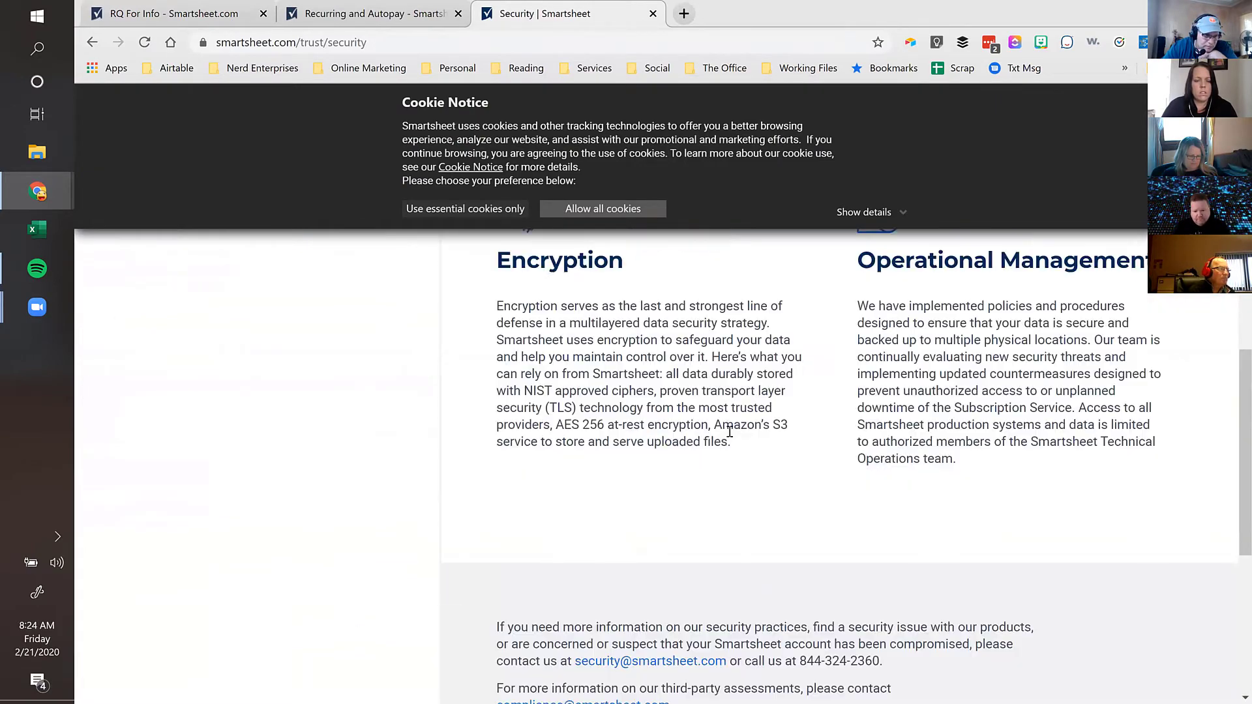
scroll(730, 433, "up", 5)
scroll(730, 436, "up", 7)
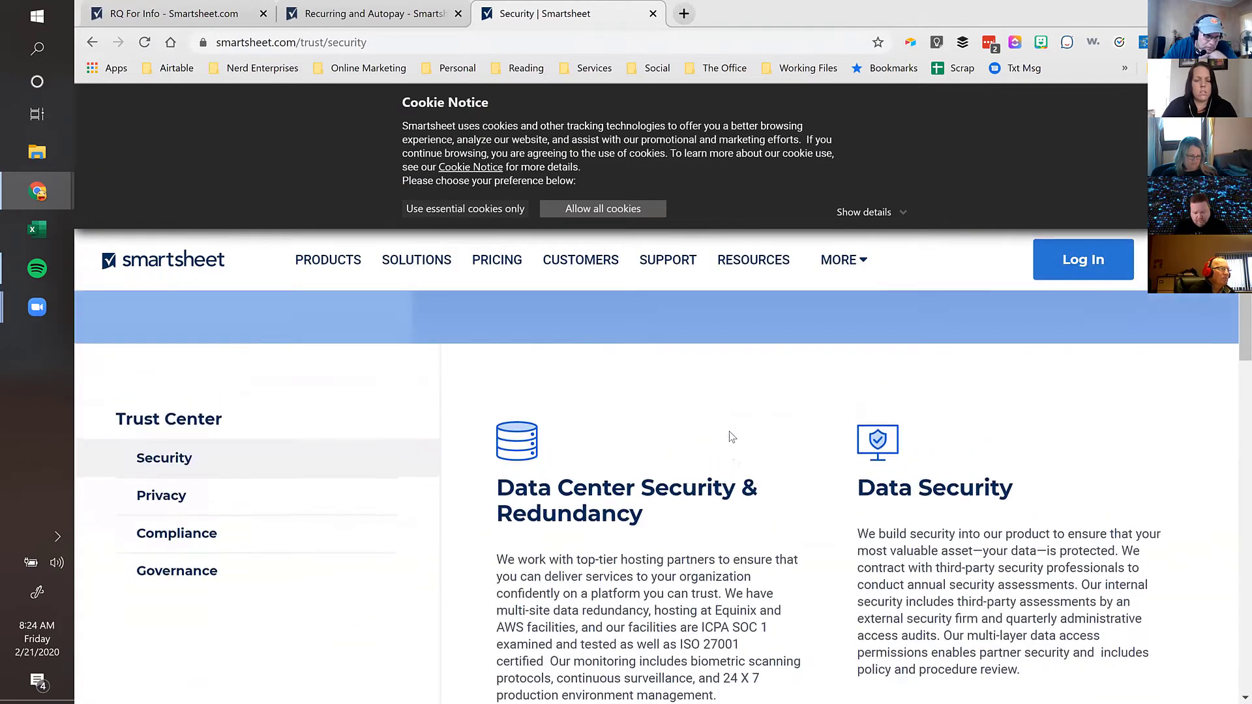
scroll(731, 436, "down", 4)
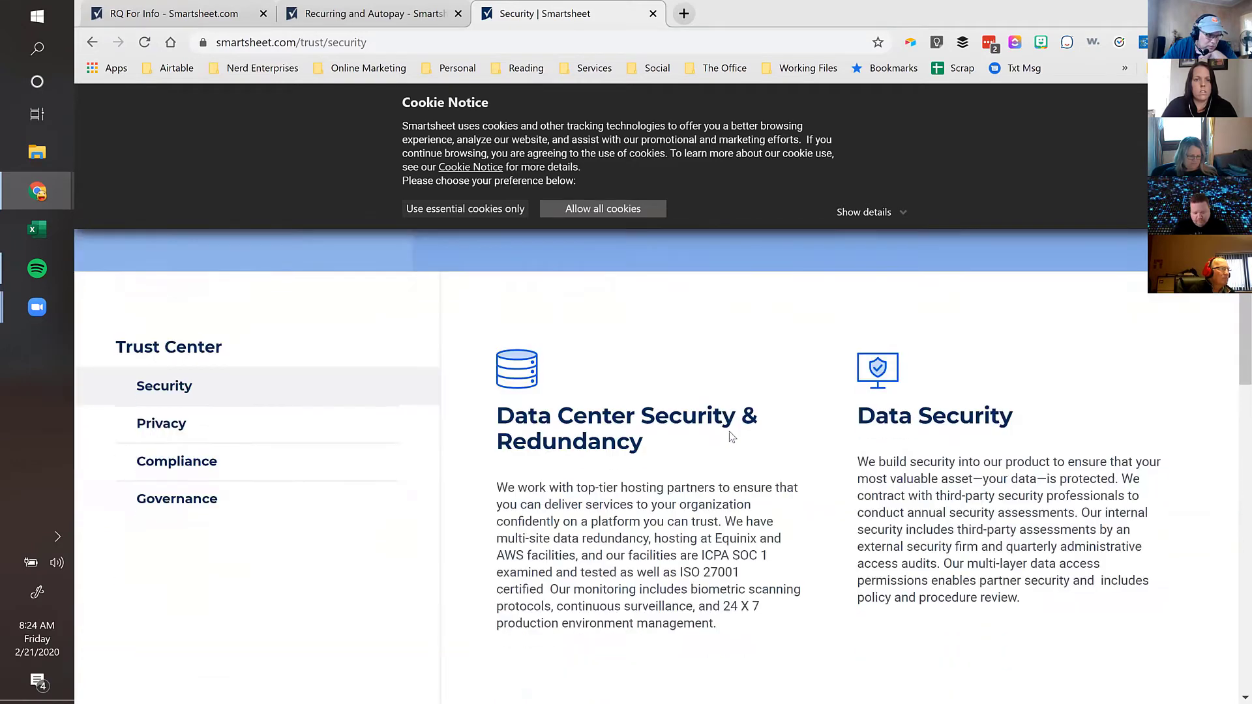
Step: Examine the Trust Center's Compliance page from FedRAMP and FERPA through GLBA, HIPAA, PCI and SOC, and close its tab
left_click(175, 467)
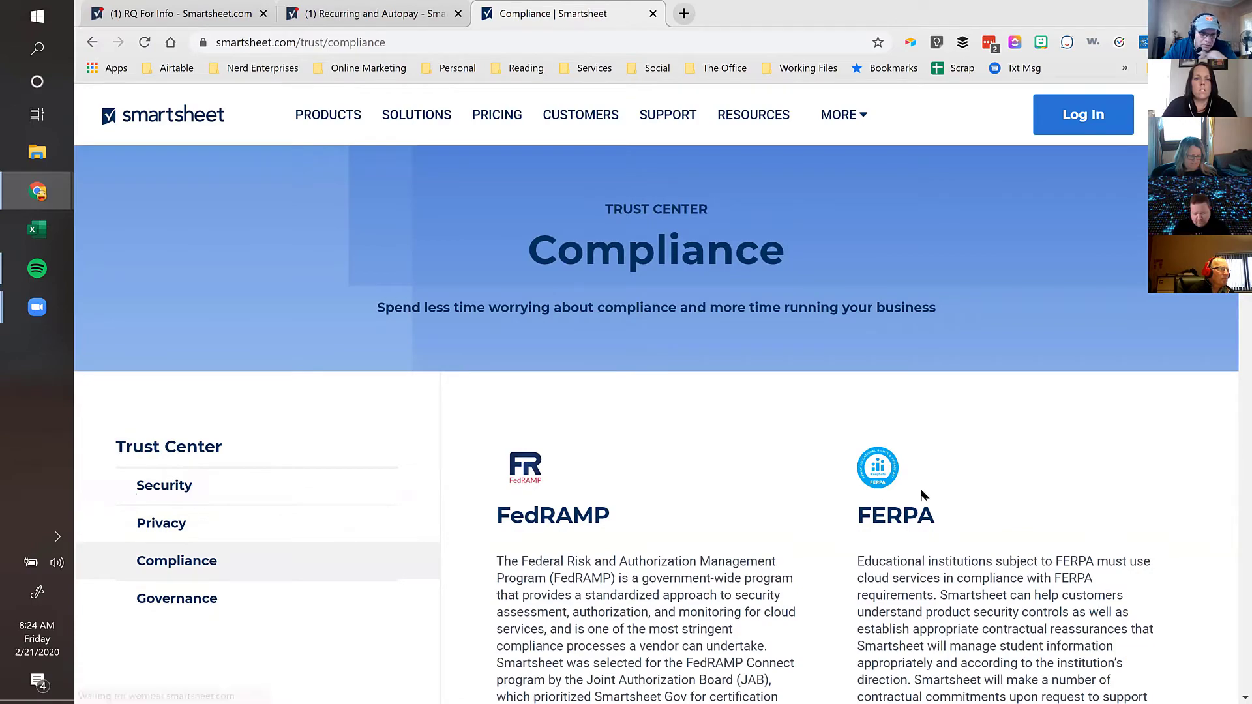
scroll(906, 469, "down", 3)
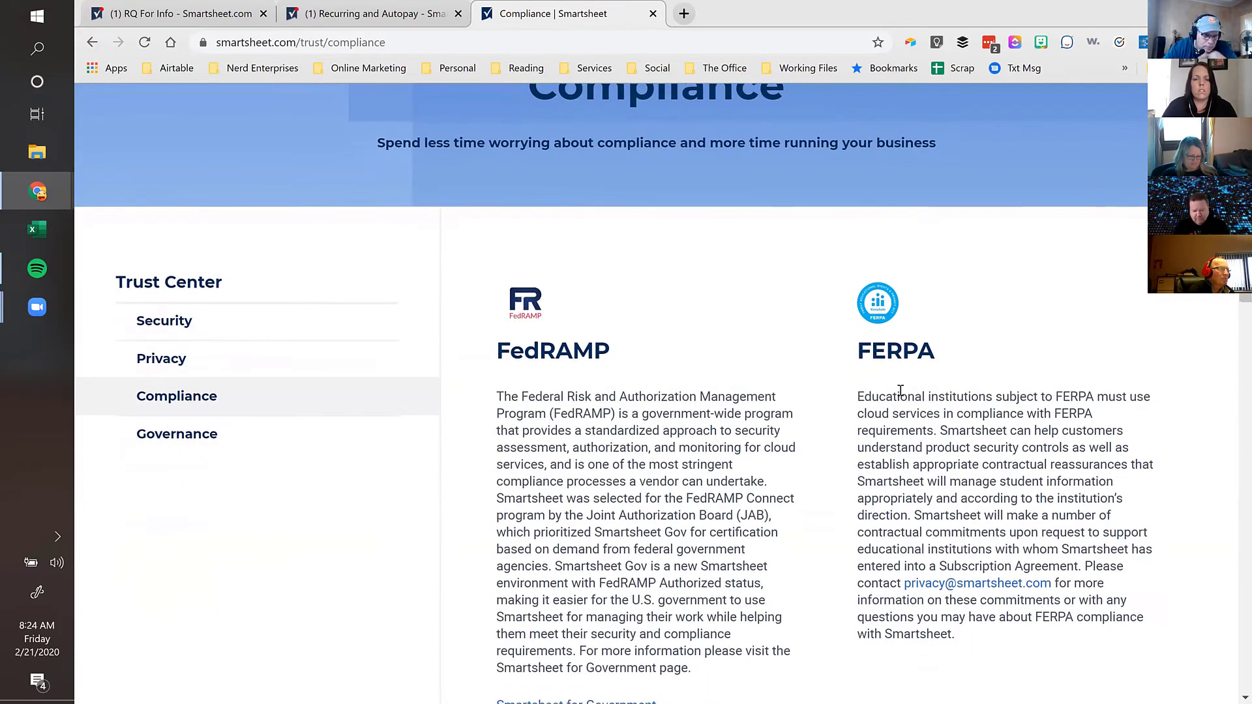
scroll(904, 443, "down", 6)
scroll(903, 406, "down", 3)
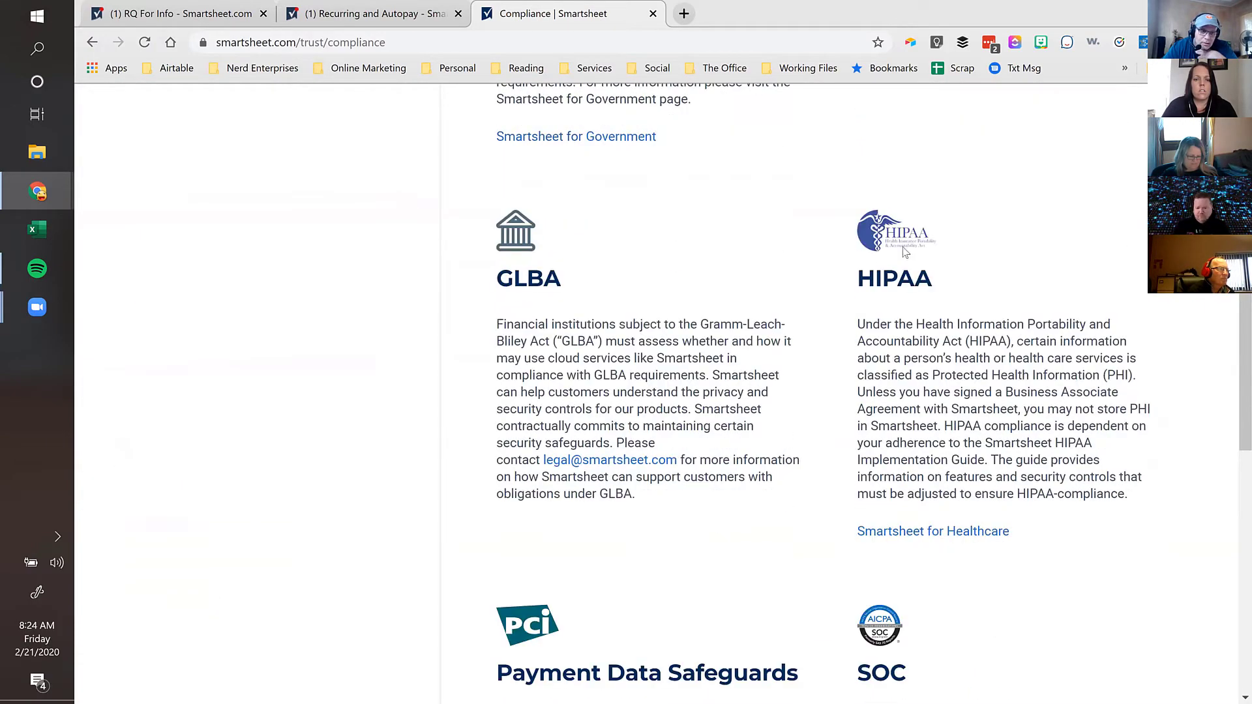
scroll(563, 327, "down", 5)
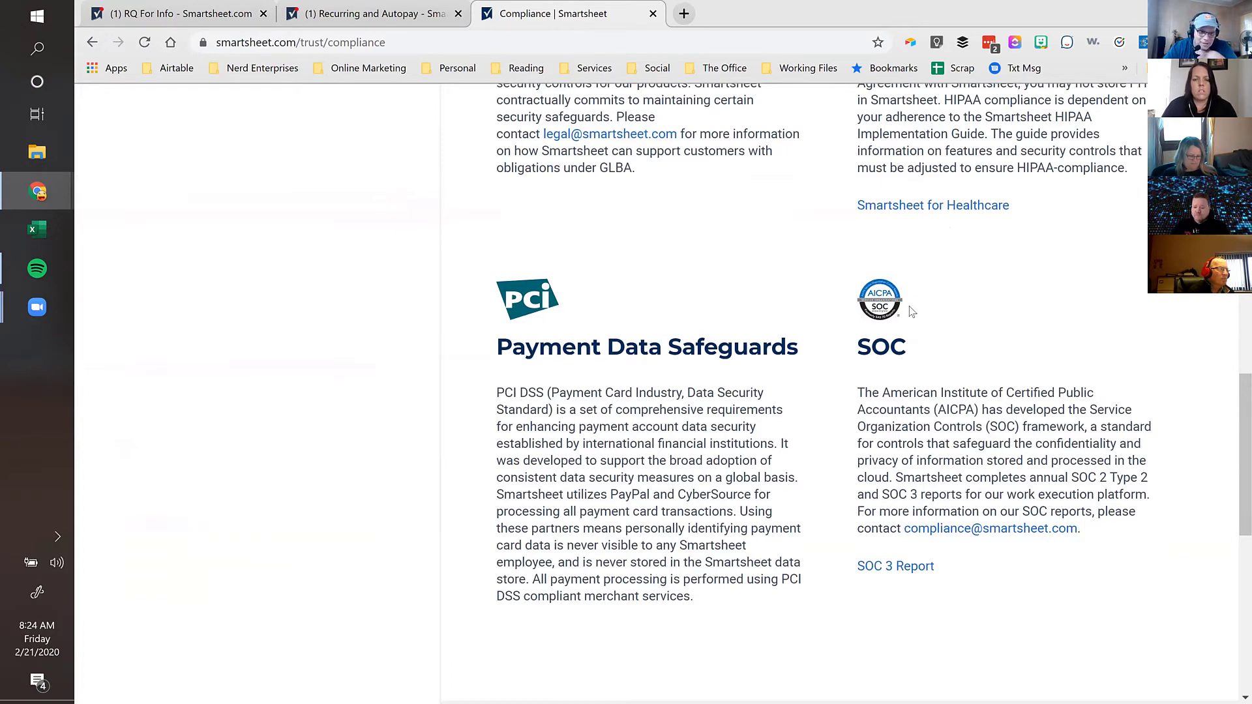
scroll(888, 301, "down", 2)
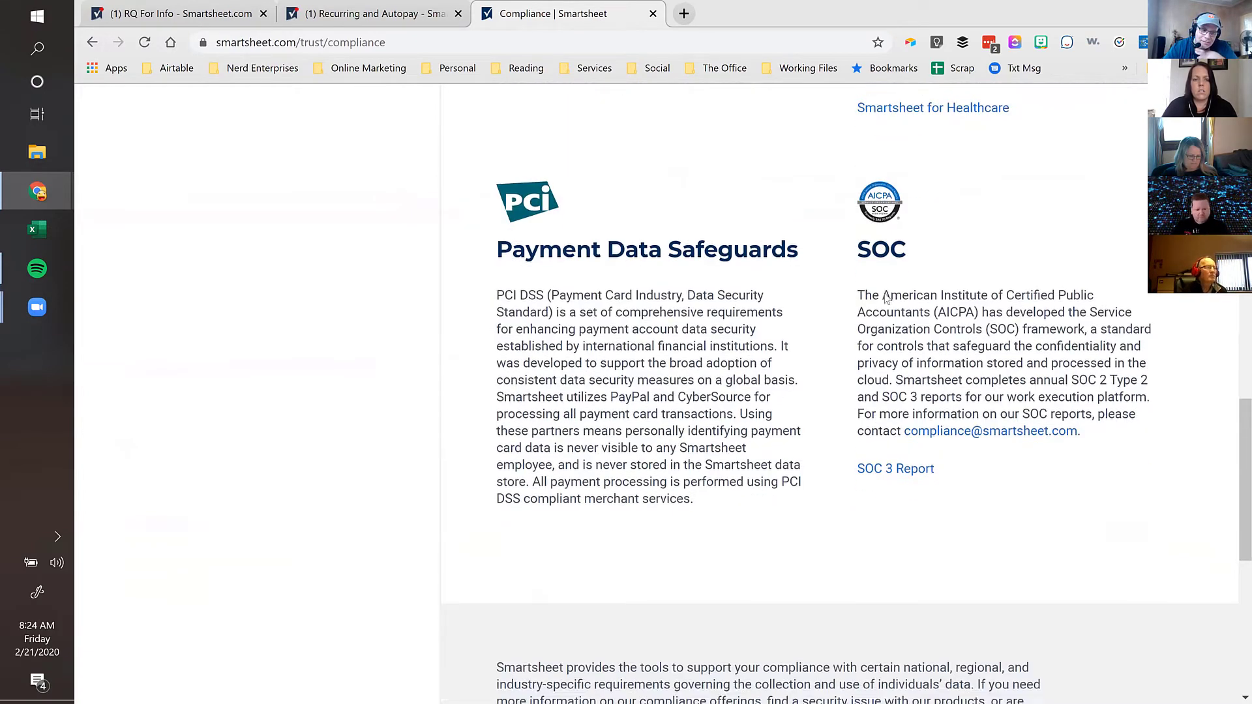
scroll(887, 298, "down", 2)
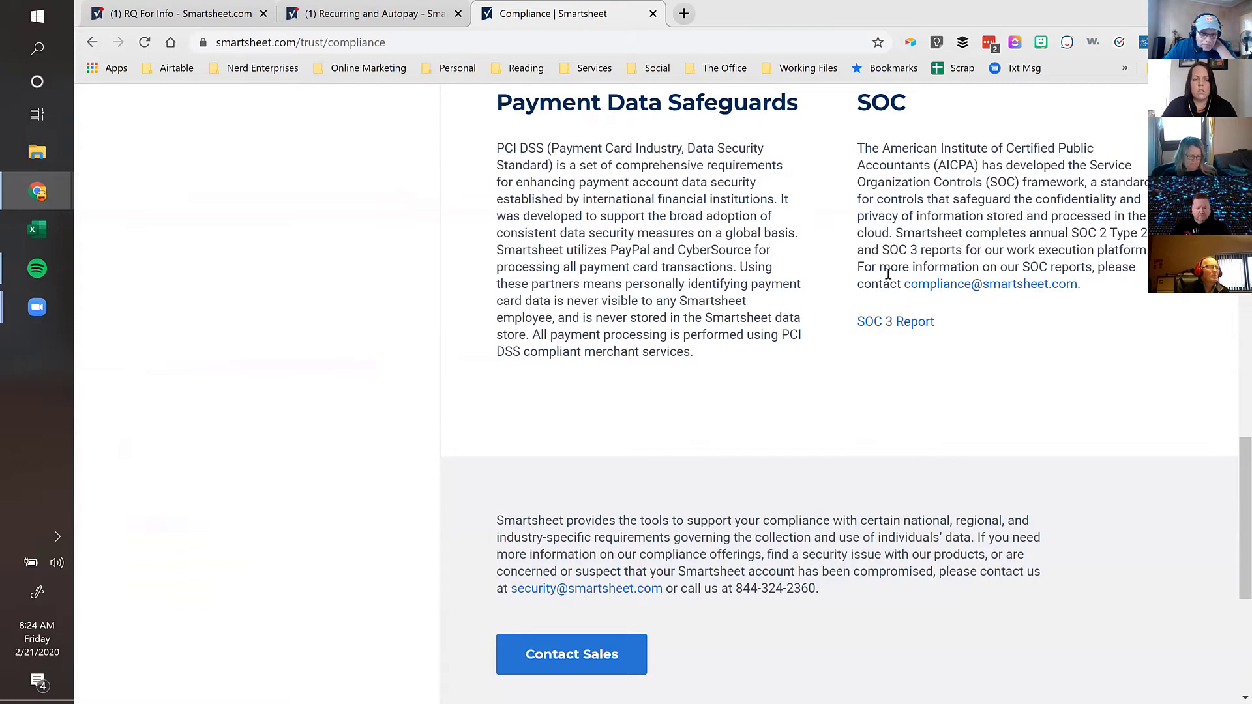
scroll(870, 322, "up", 10)
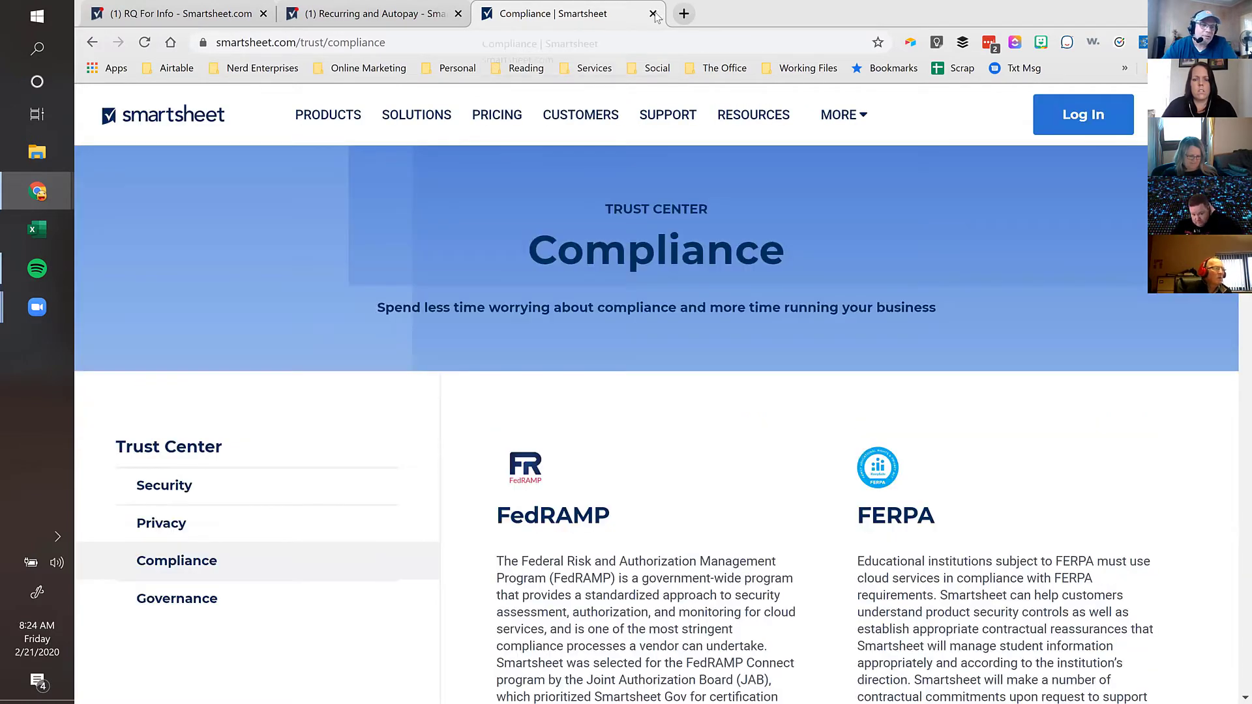
left_click(653, 13)
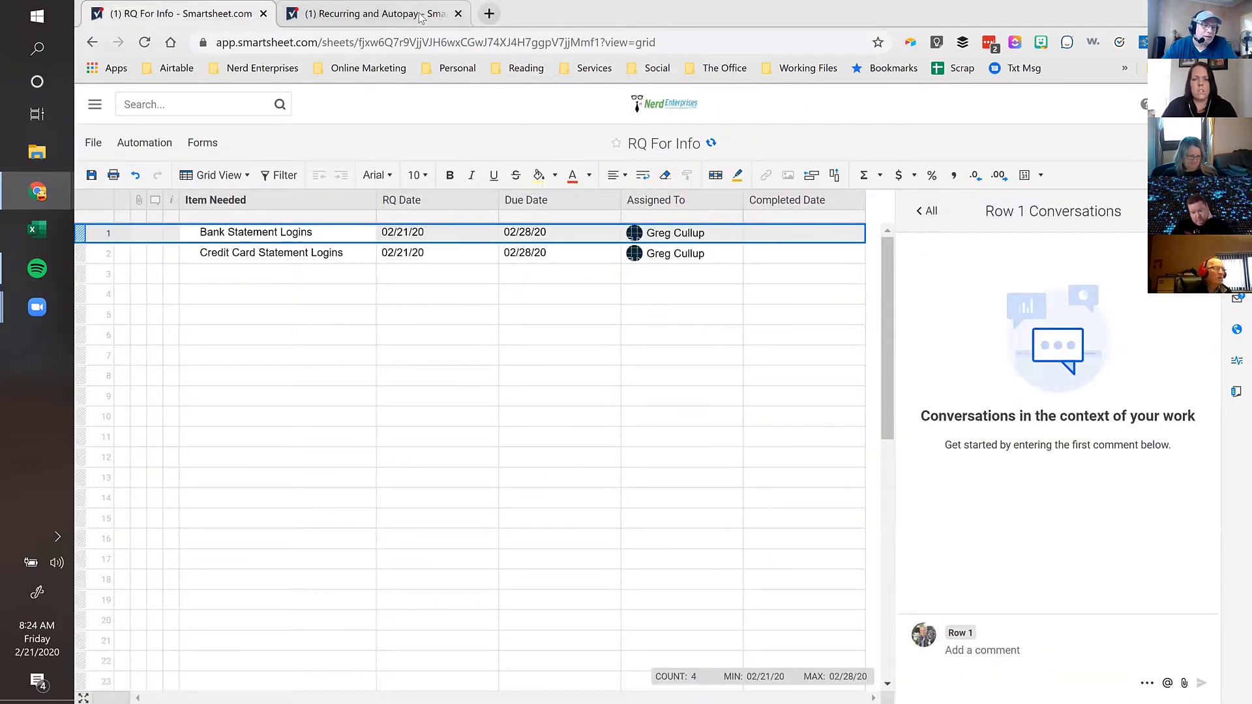
Step: Save the RQ For Info sheet, and close the message notification and the Conversations pane
left_click(222, 274)
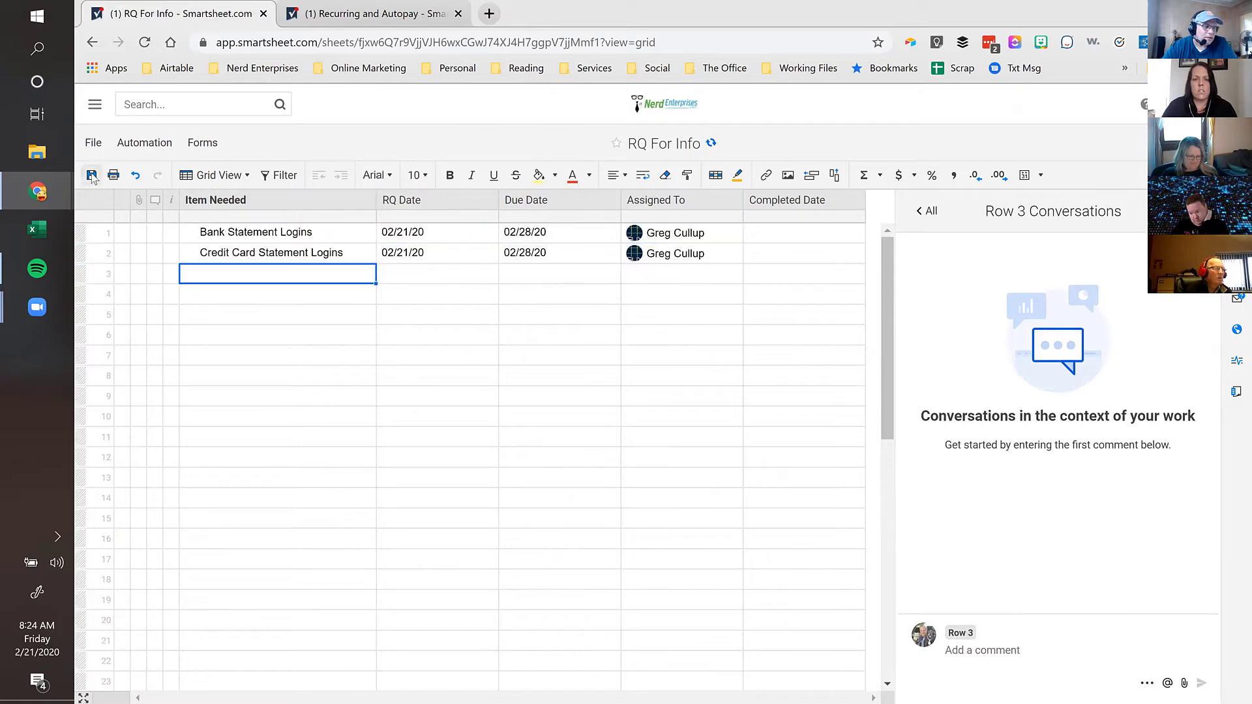
left_click(92, 176)
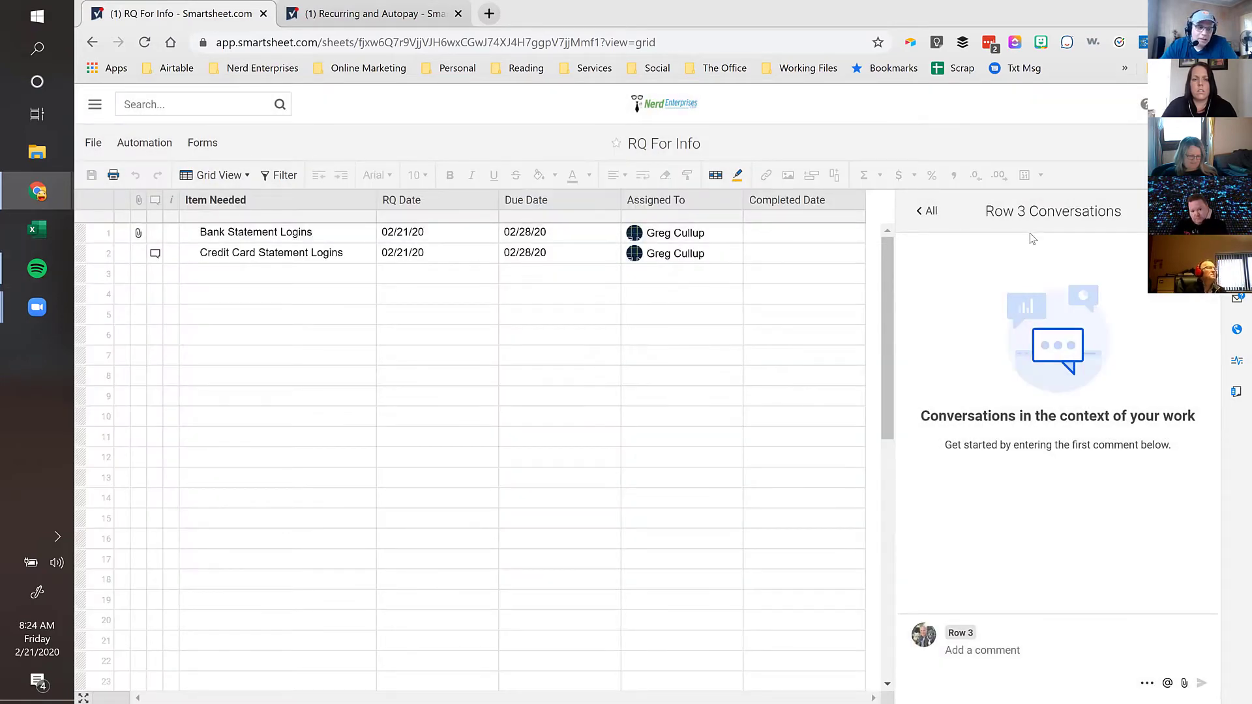
left_click(289, 279)
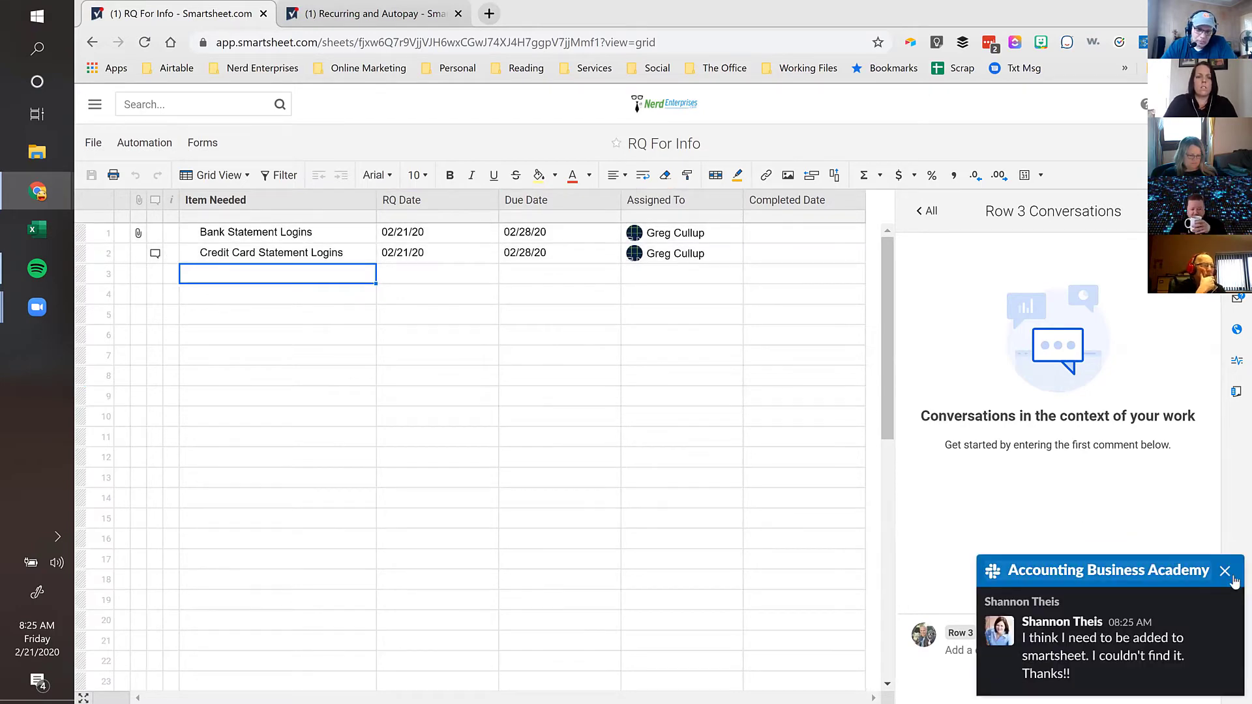
left_click(1225, 572)
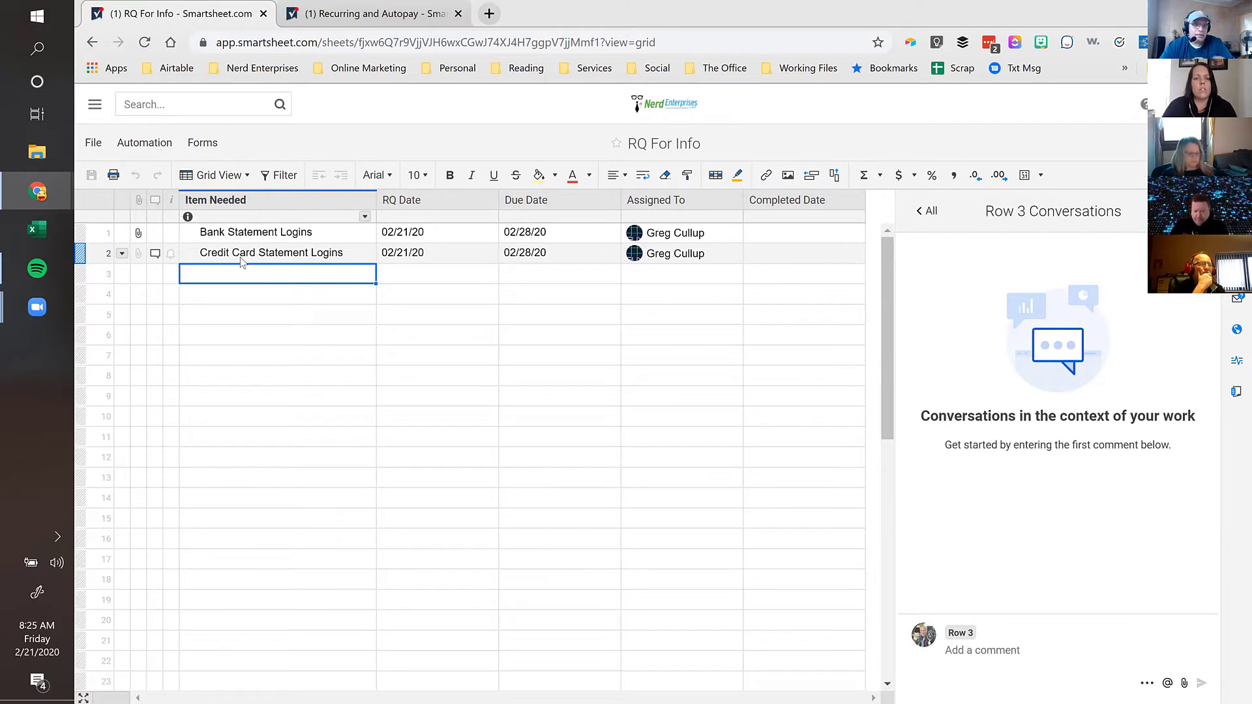
left_click(1204, 211)
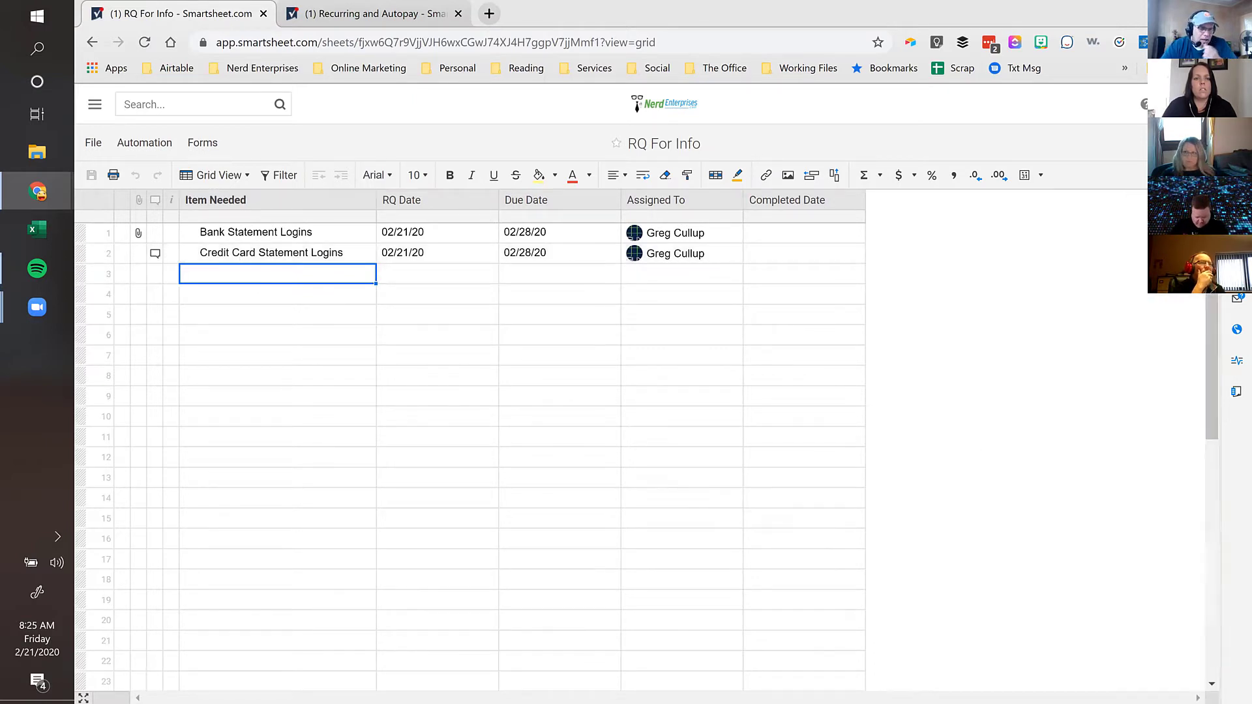
left_click(273, 237)
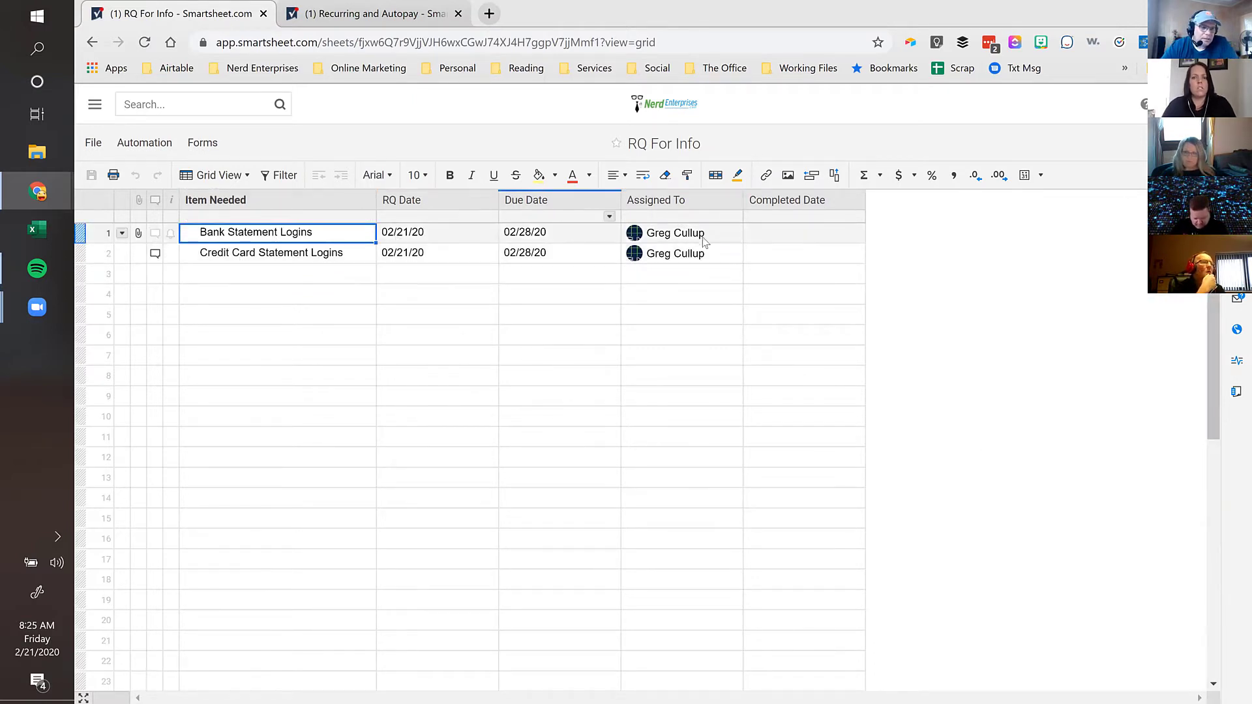
mouse_move(702, 240)
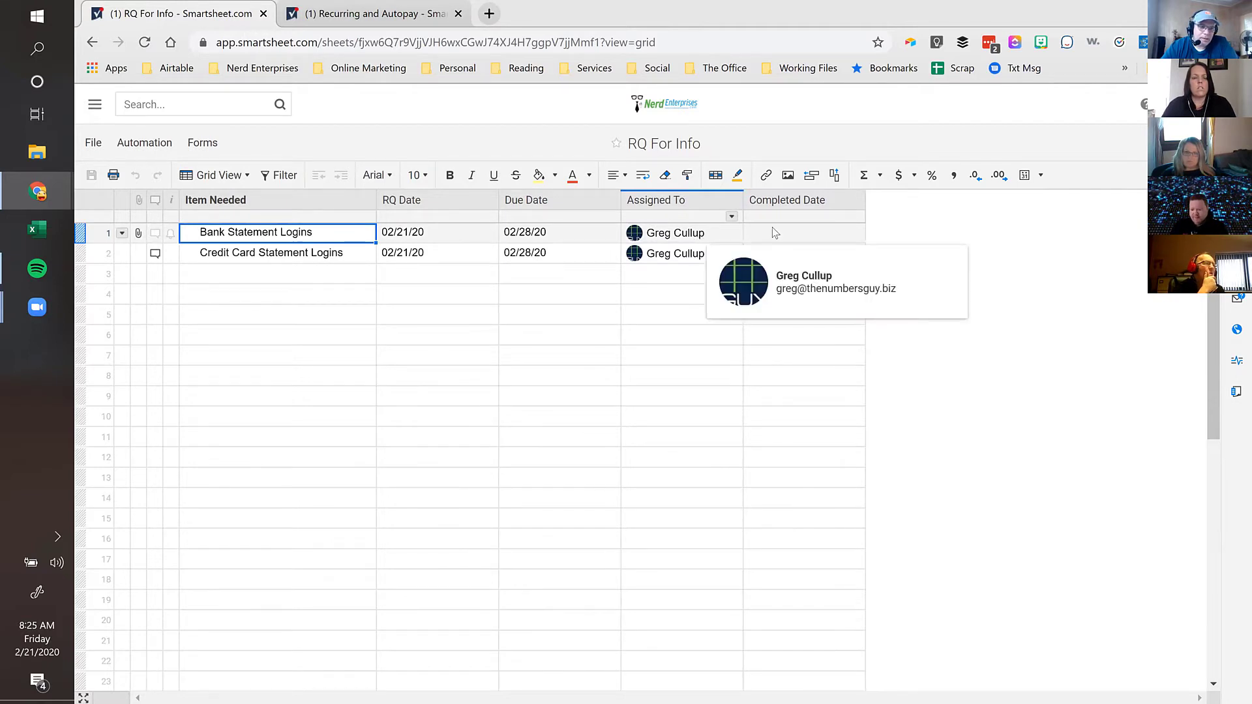
left_click(811, 241)
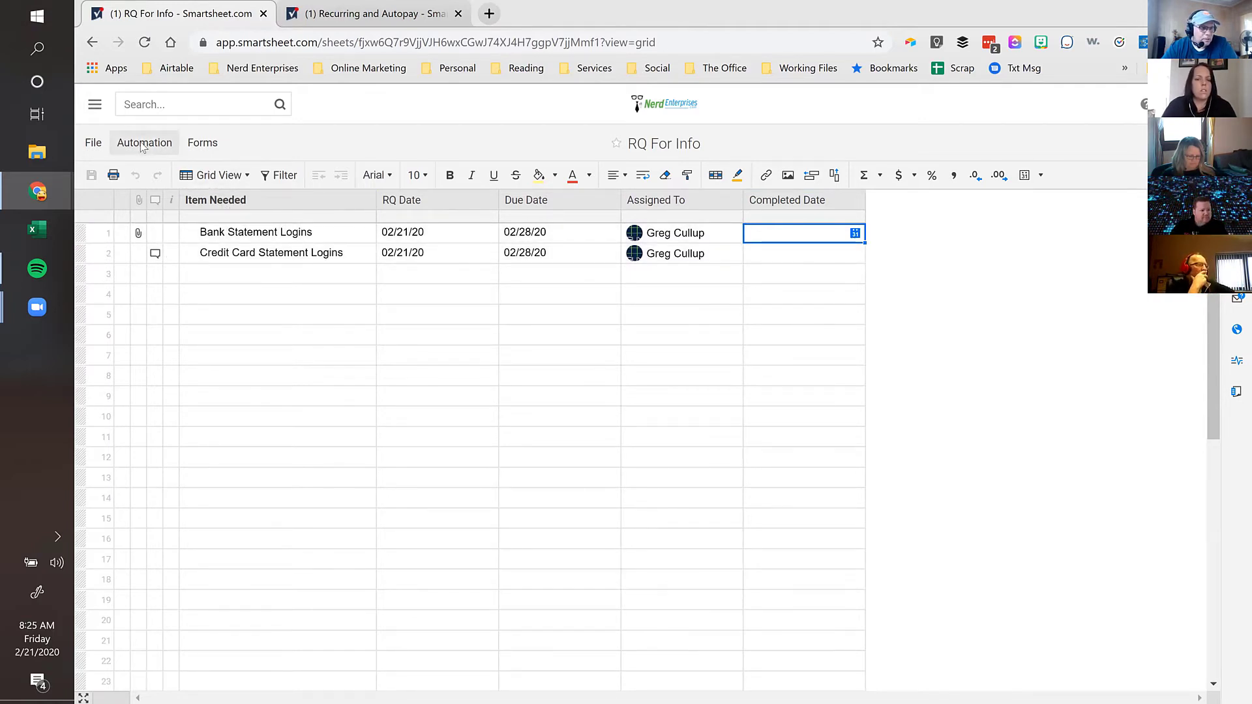
left_click(438, 234)
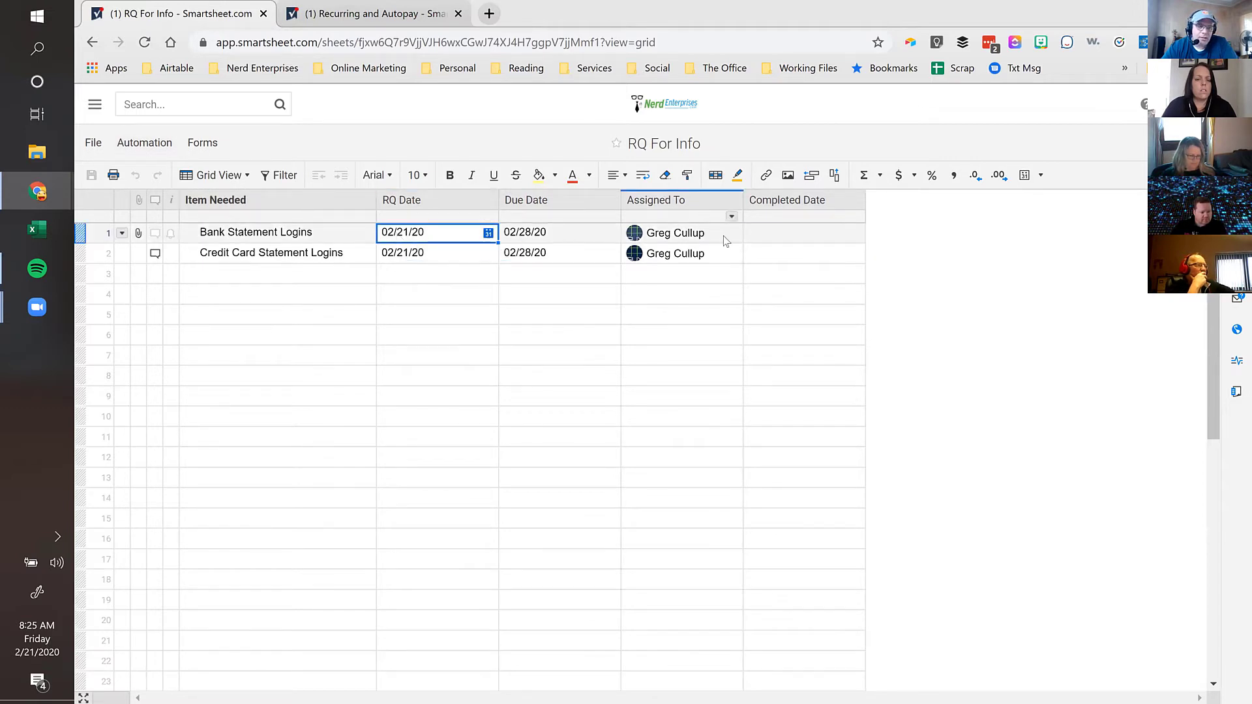
Step: Open the New Task Assigned workflow for editing from the sheet's existing automation workflows
left_click(169, 144)
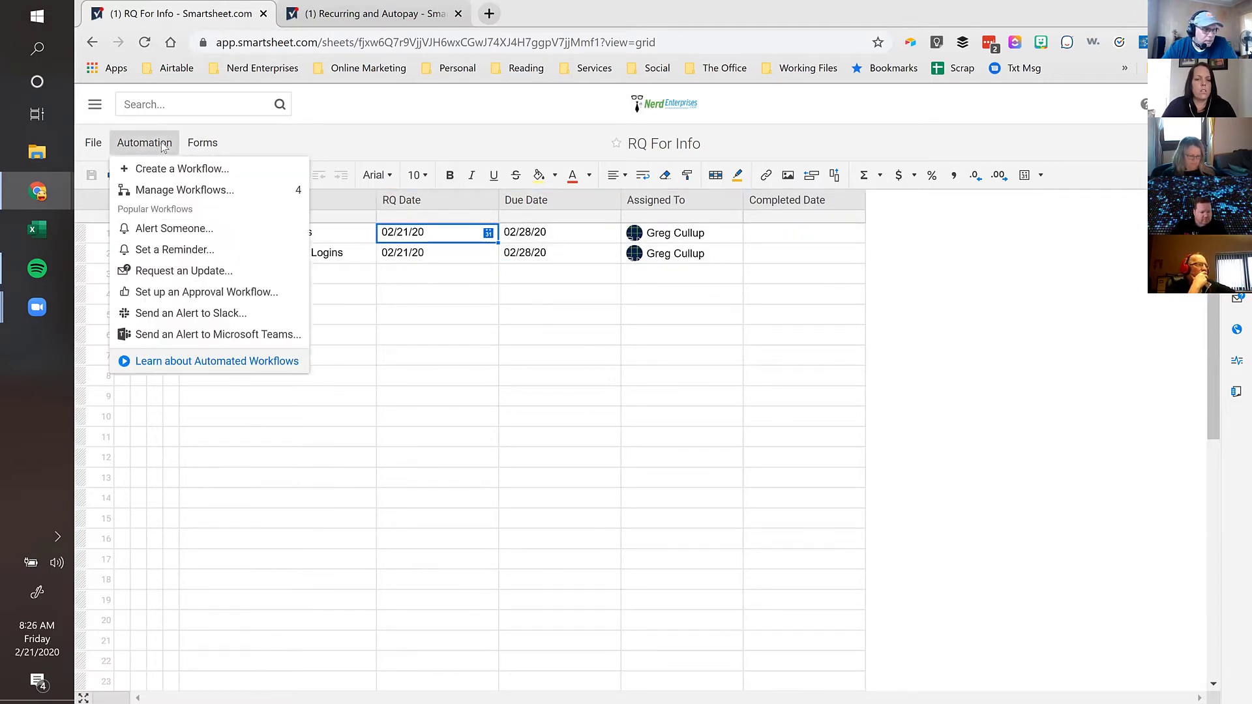
left_click(152, 191)
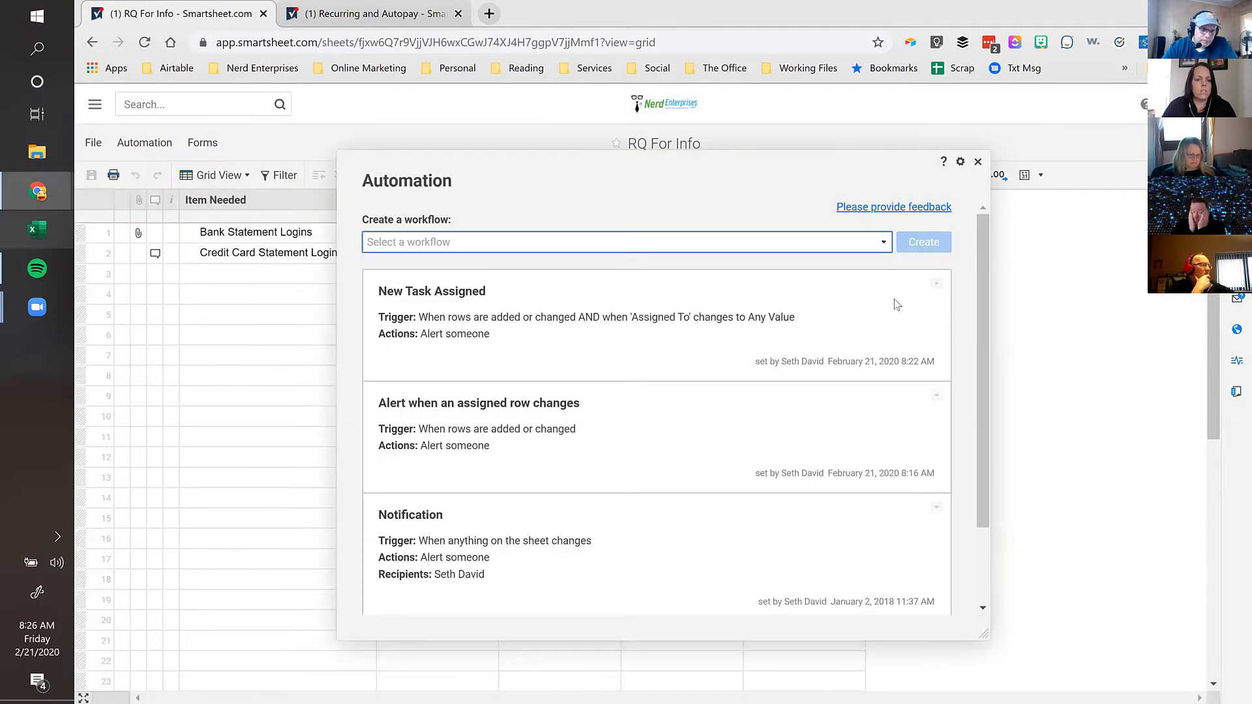
left_click(937, 285)
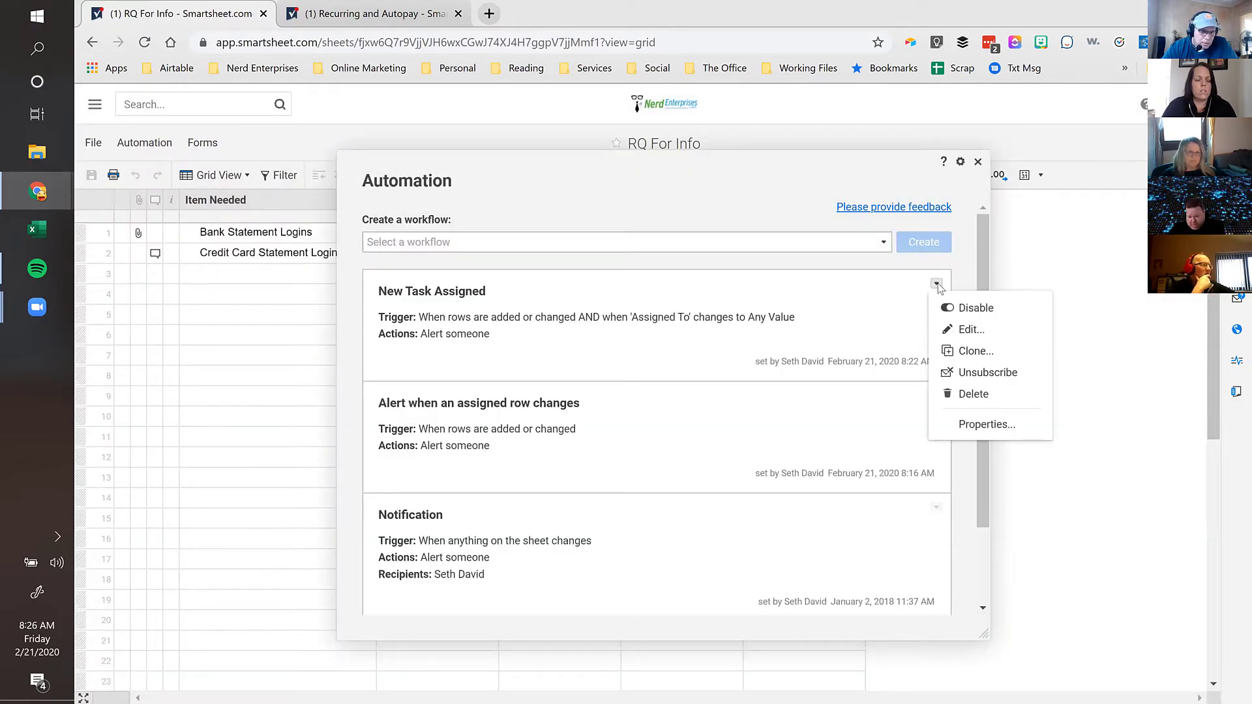
left_click(970, 330)
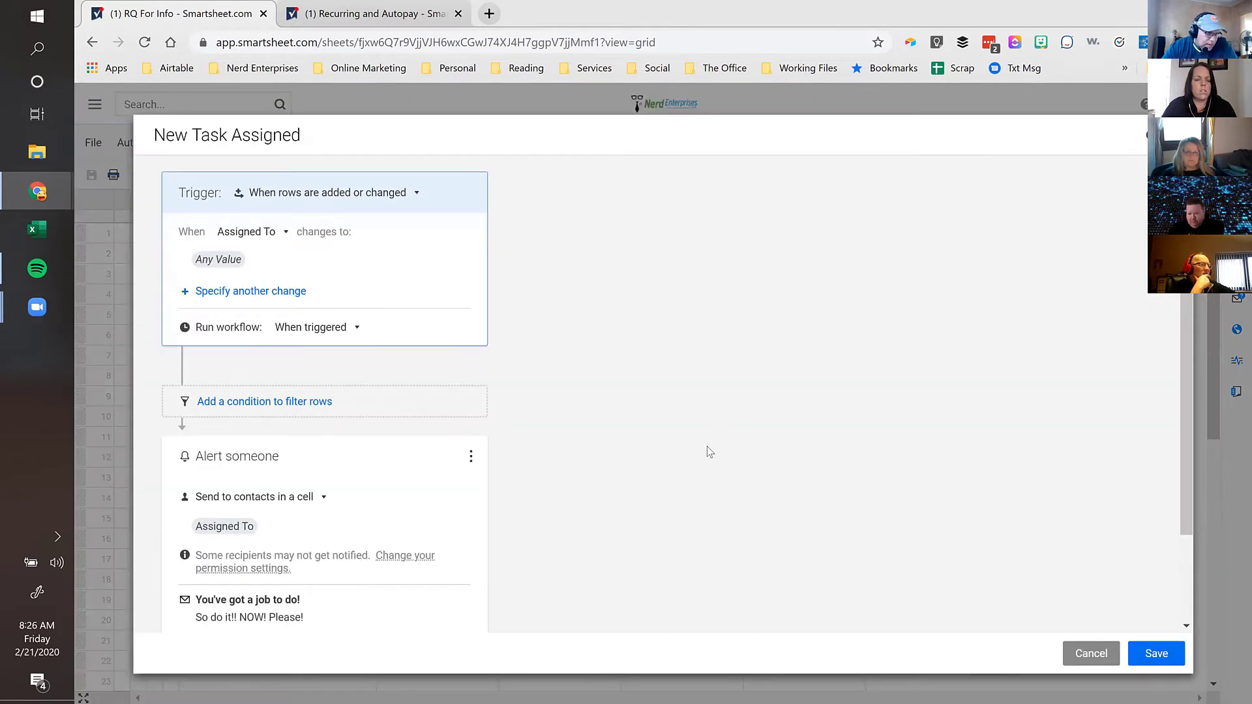
Step: Add a Request an update action after the Alert someone action in the New Task Assigned workflow
scroll(557, 415, "down", 2)
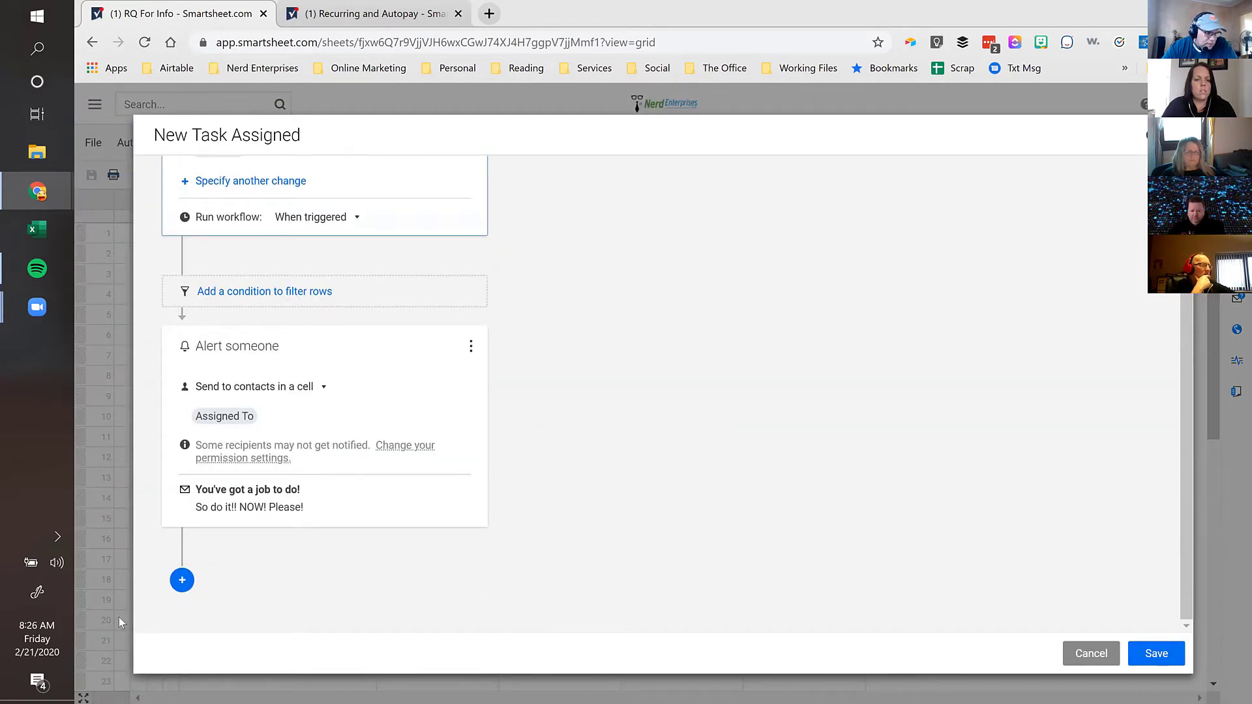
left_click(182, 580)
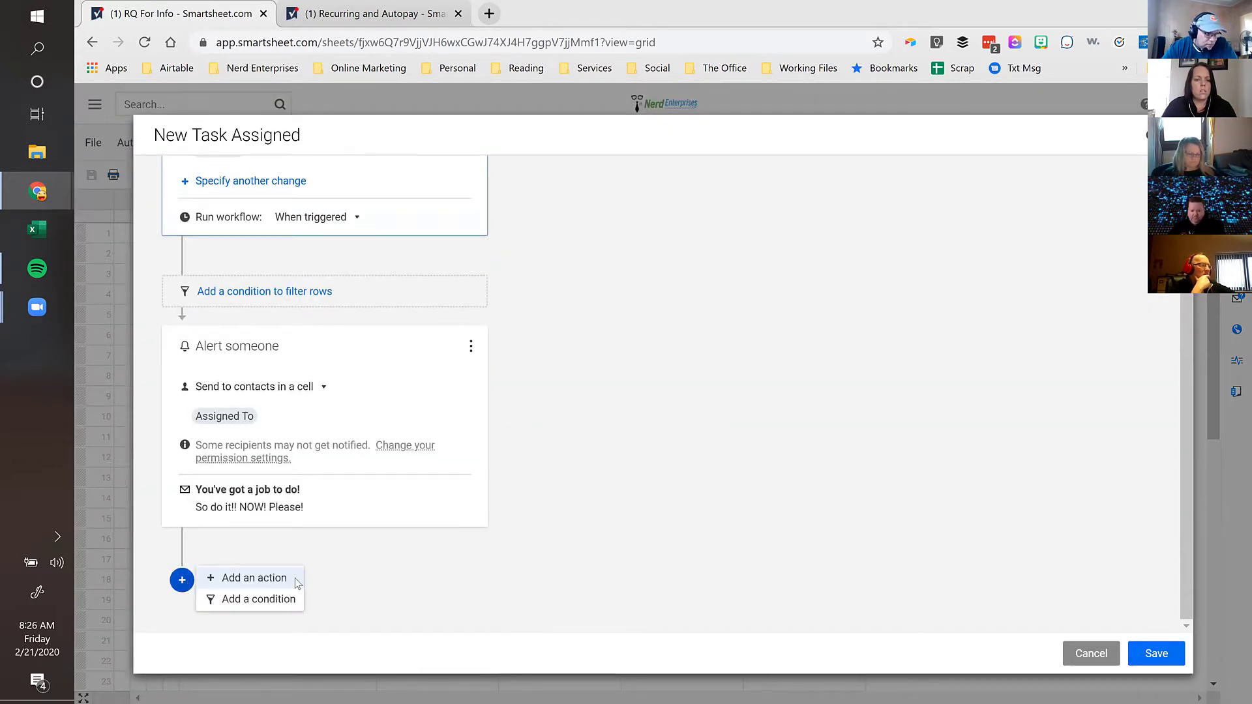
left_click(255, 580)
scroll(291, 537, "down", 4)
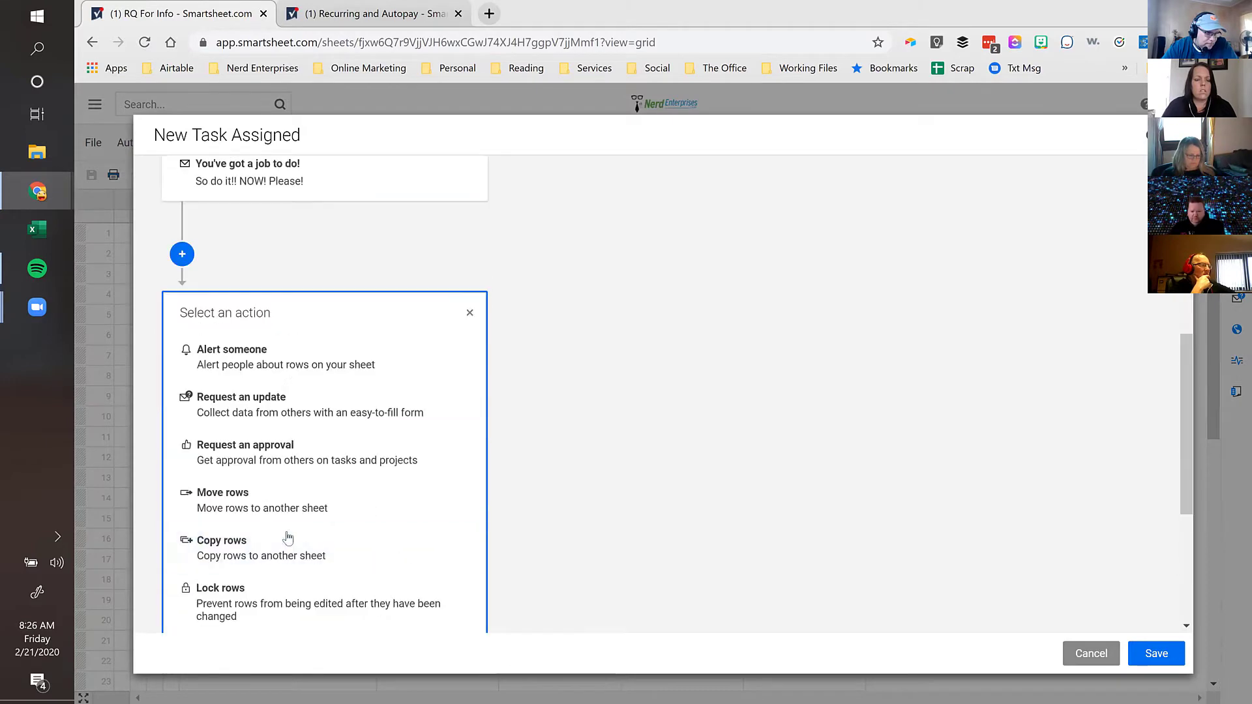
scroll(294, 543, "up", 2)
scroll(294, 547, "down", 3)
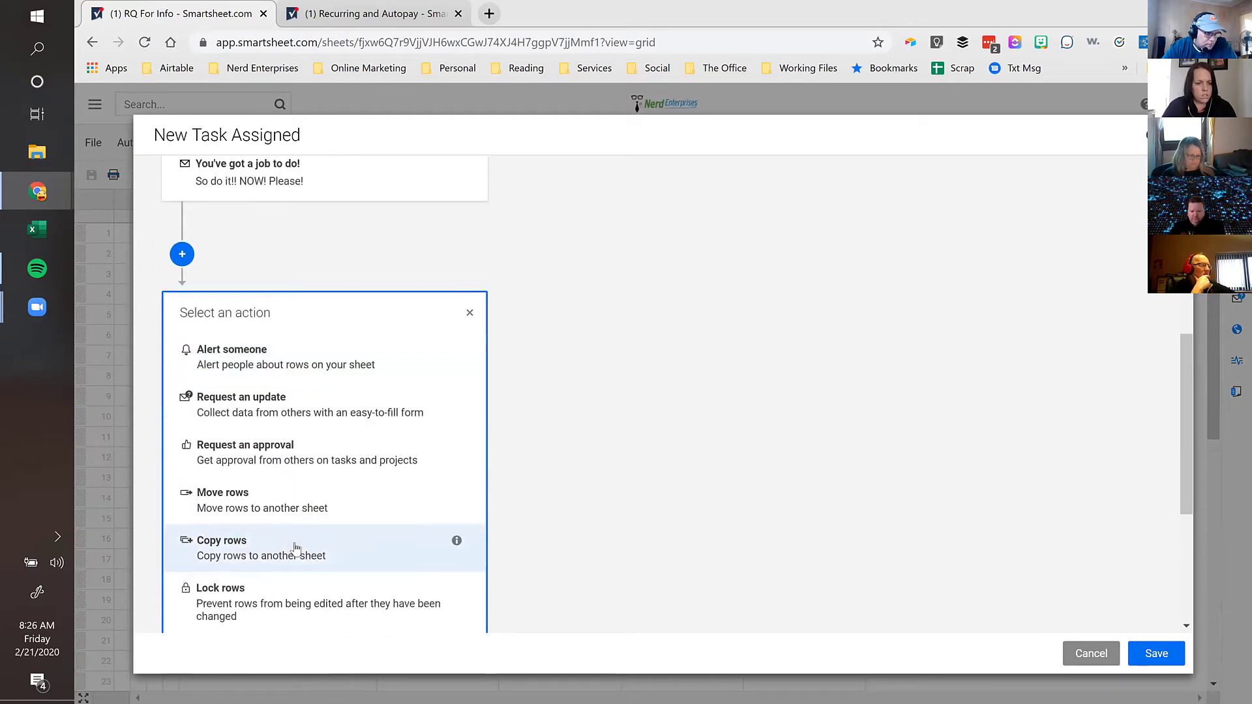
left_click(244, 405)
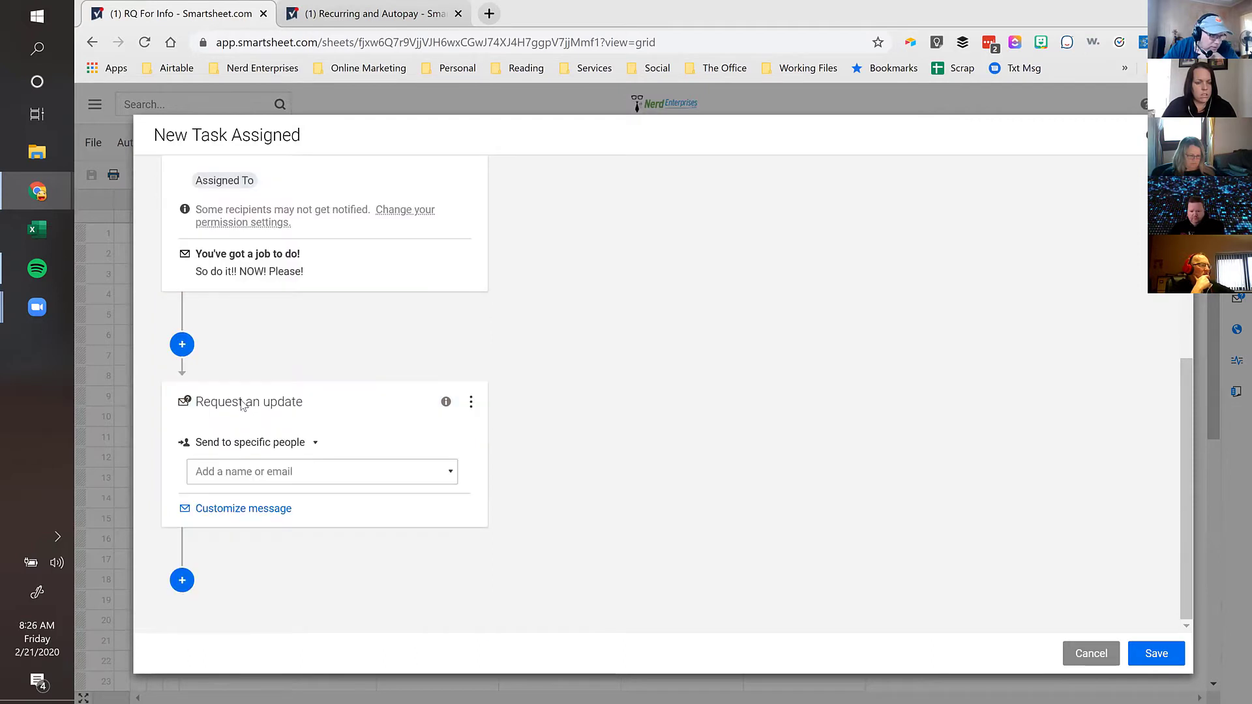
Step: Send the update request to contacts in a cell, using the Assigned To field
left_click(255, 474)
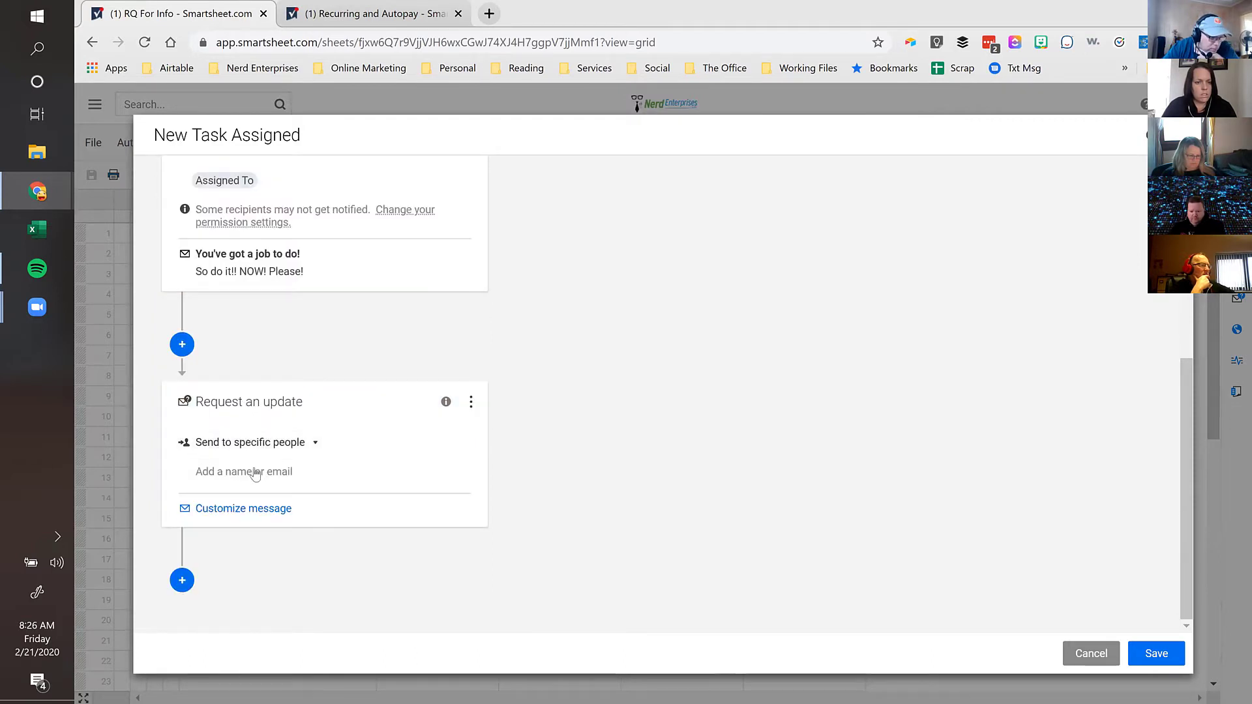
left_click(255, 473)
left_click(267, 436)
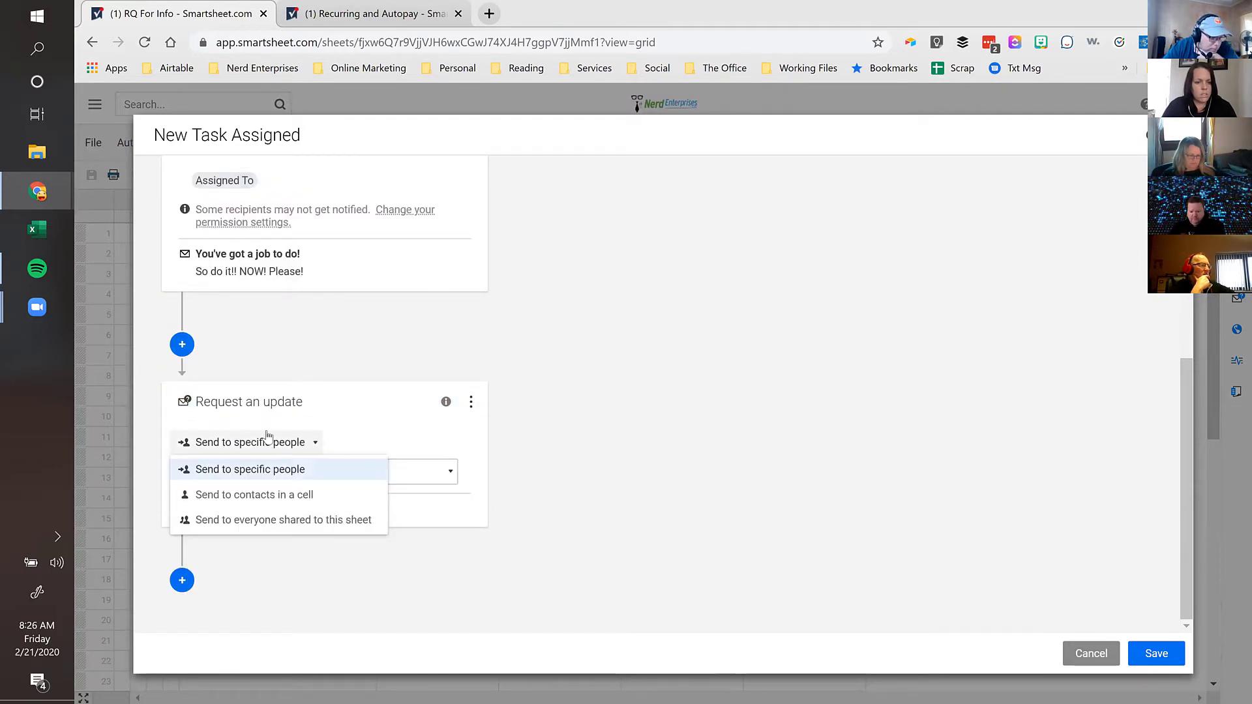
left_click(253, 501)
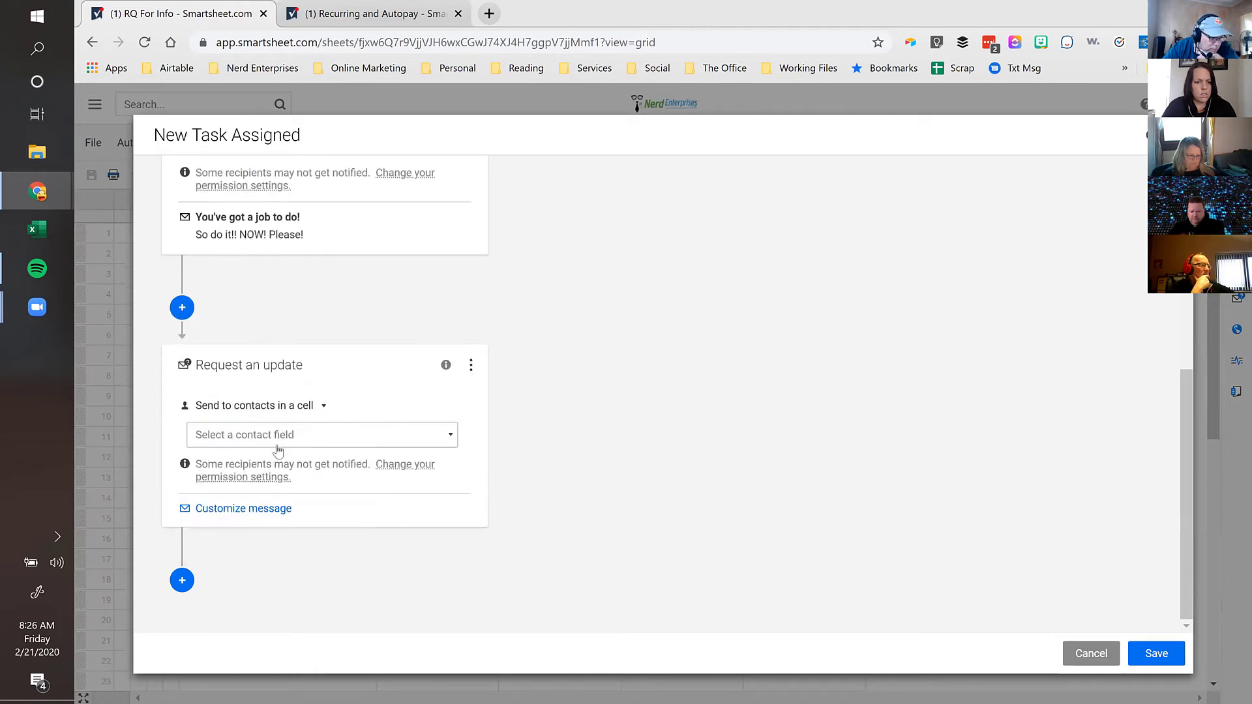
left_click(295, 434)
left_click(204, 464)
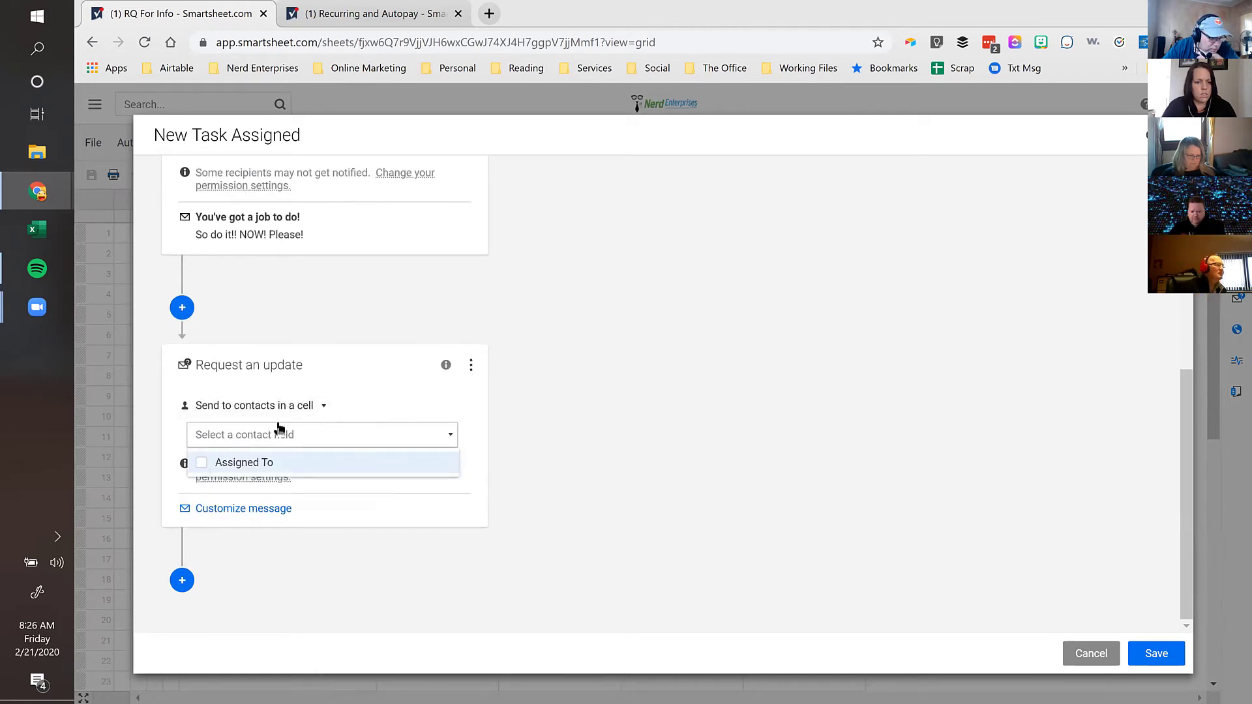
left_click(656, 421)
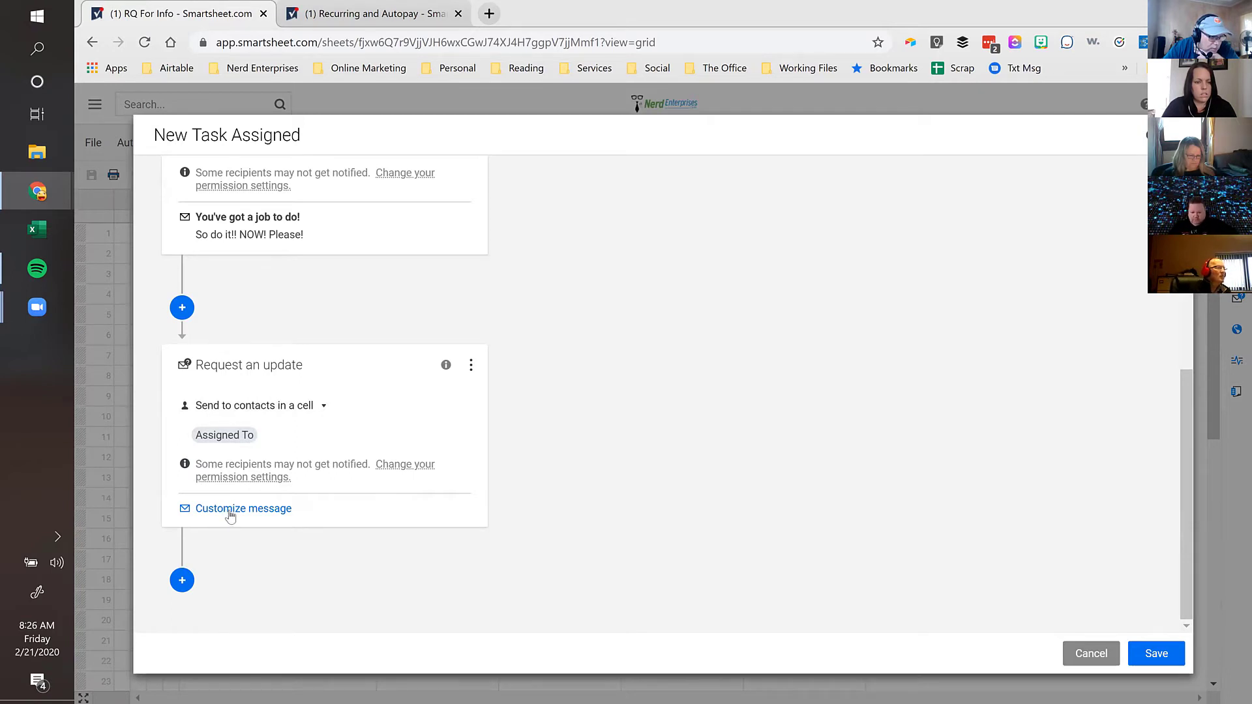
Step: Insert a condition on the Due Date field between the alert and the update request
left_click(182, 308)
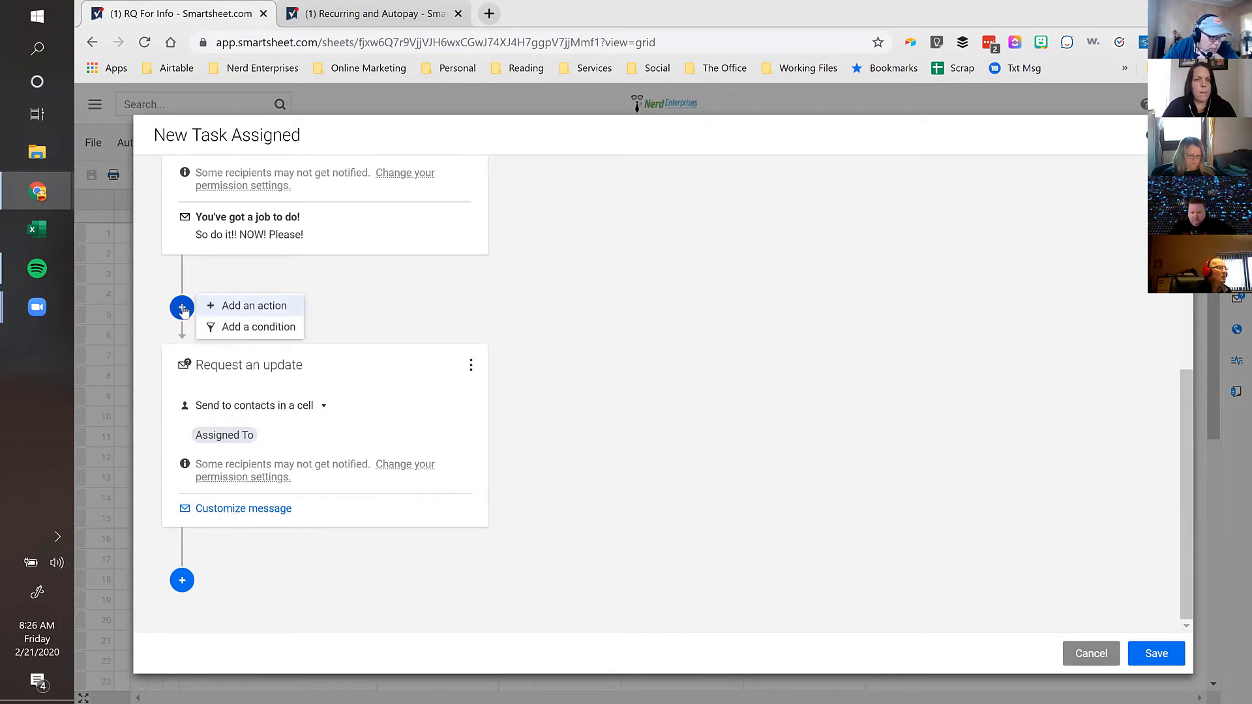
left_click(258, 327)
left_click(250, 352)
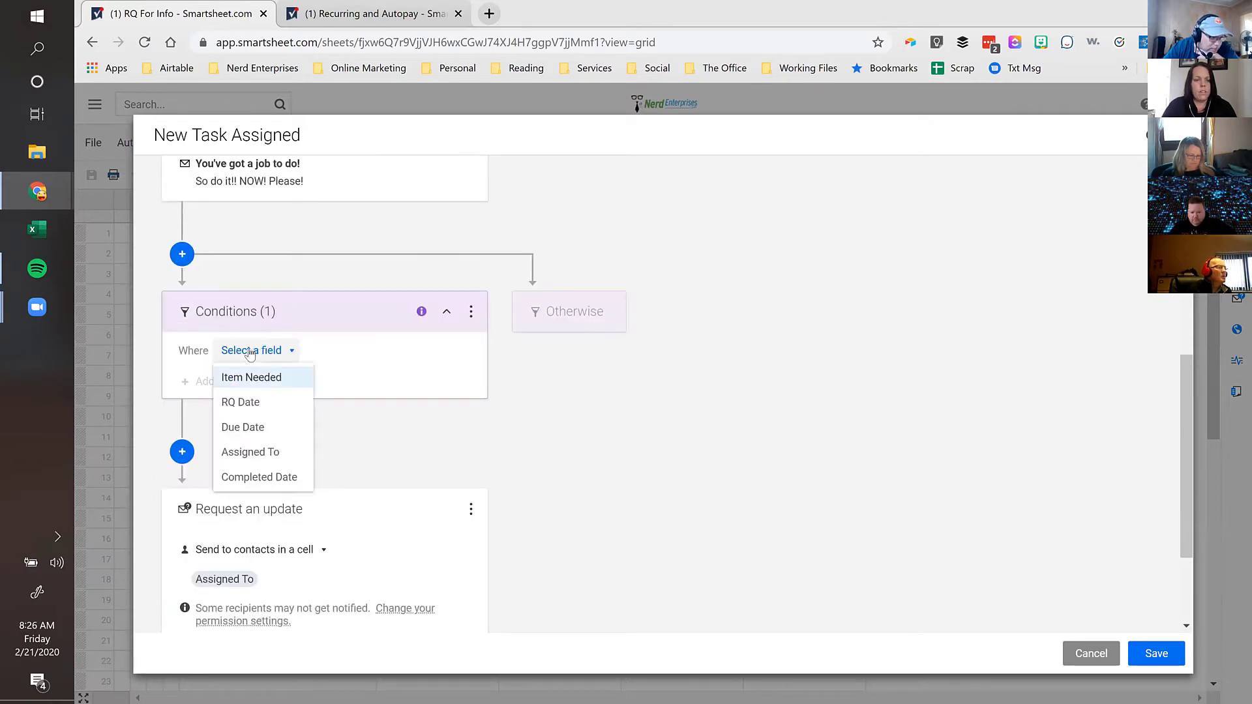
left_click(246, 428)
Step: Try "is in the future" as the criterion for the Due Date condition
left_click(326, 358)
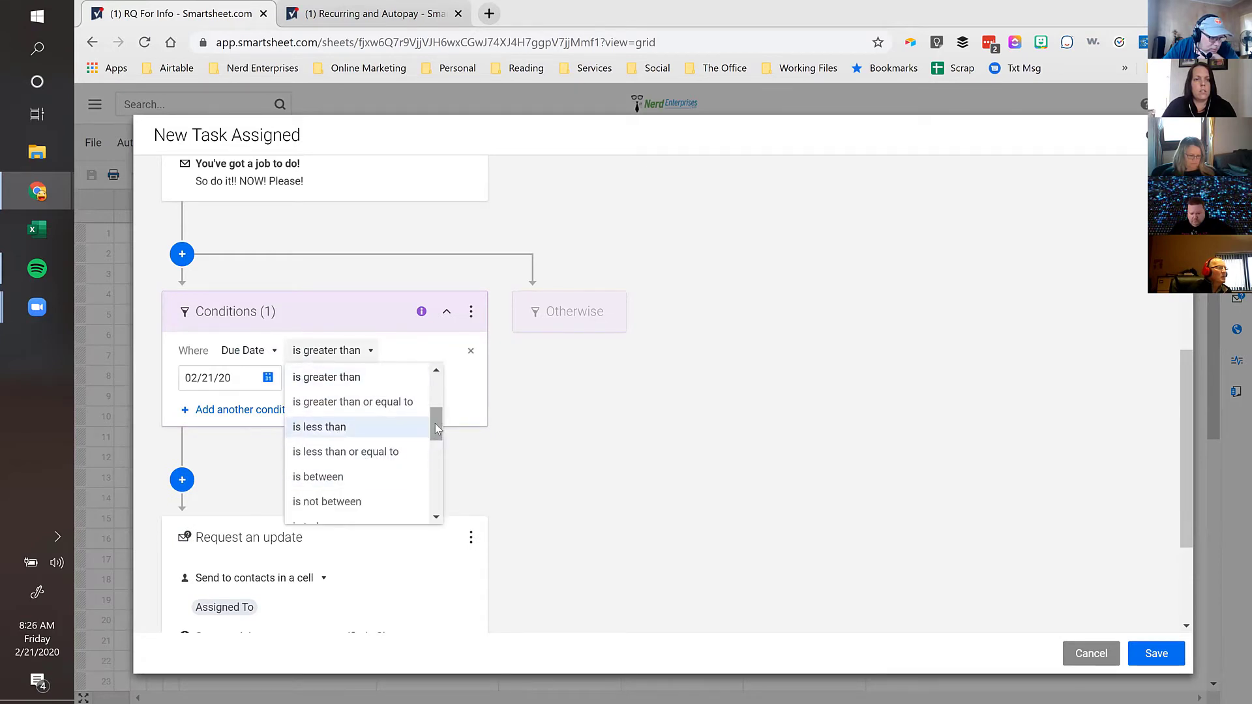
left_click_drag(436, 424, 436, 467)
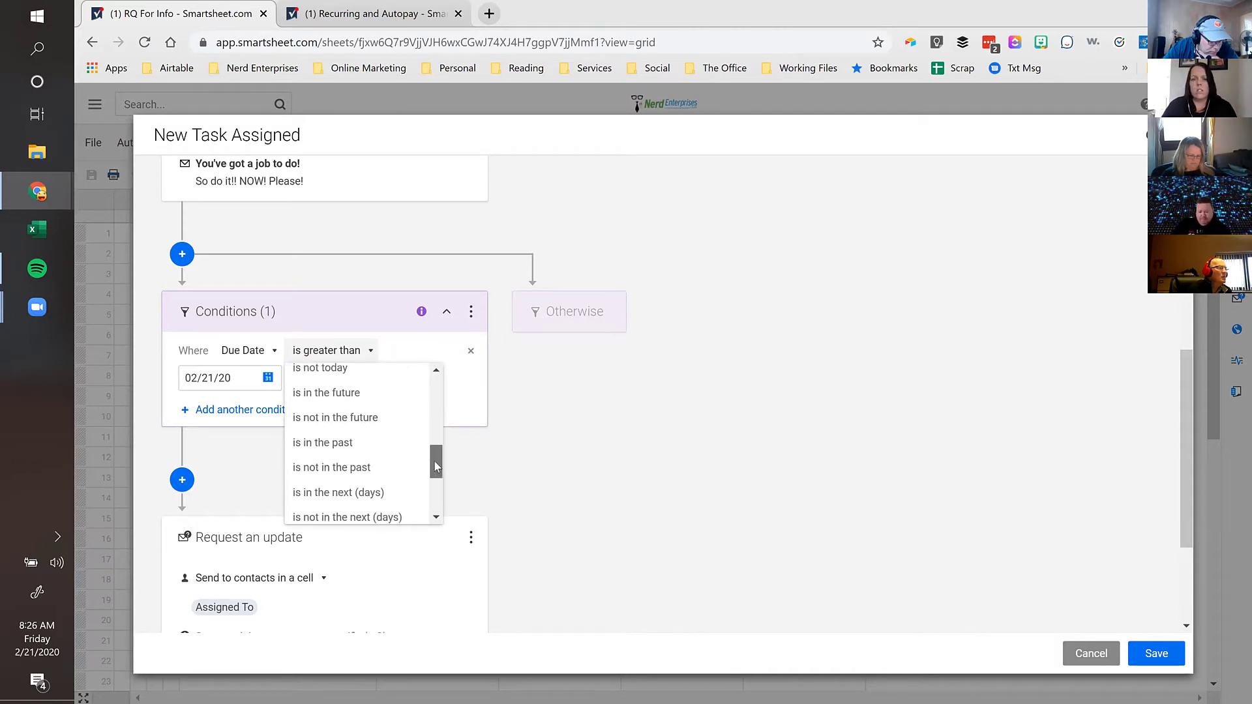
left_click(326, 392)
left_click(333, 358)
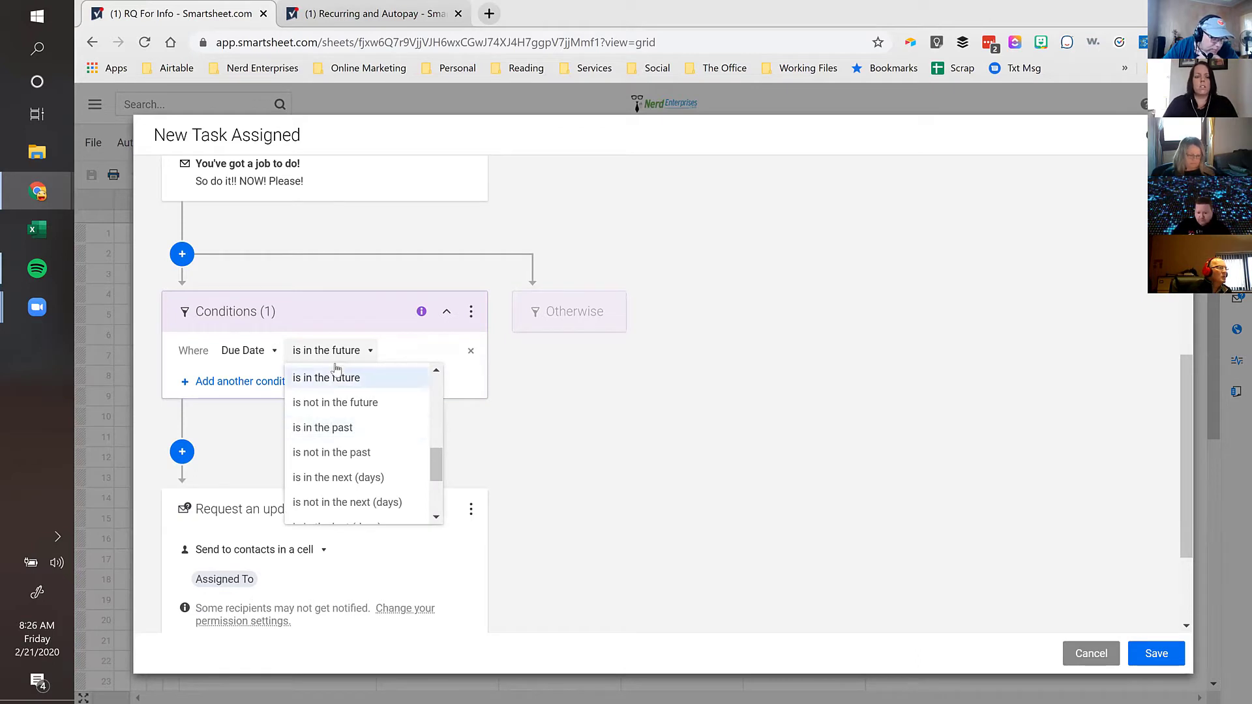
left_click(330, 377)
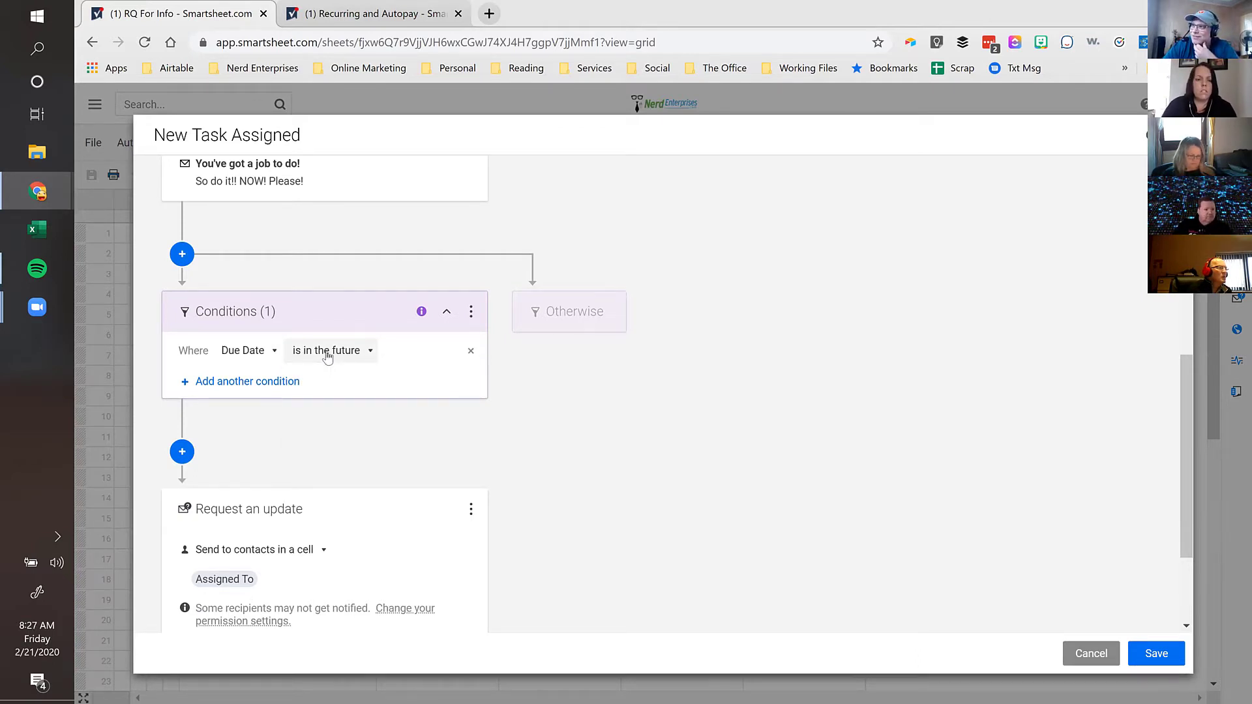
Step: Set the Due Date condition to "is in the next (days)" with a value of 7
left_click(339, 352)
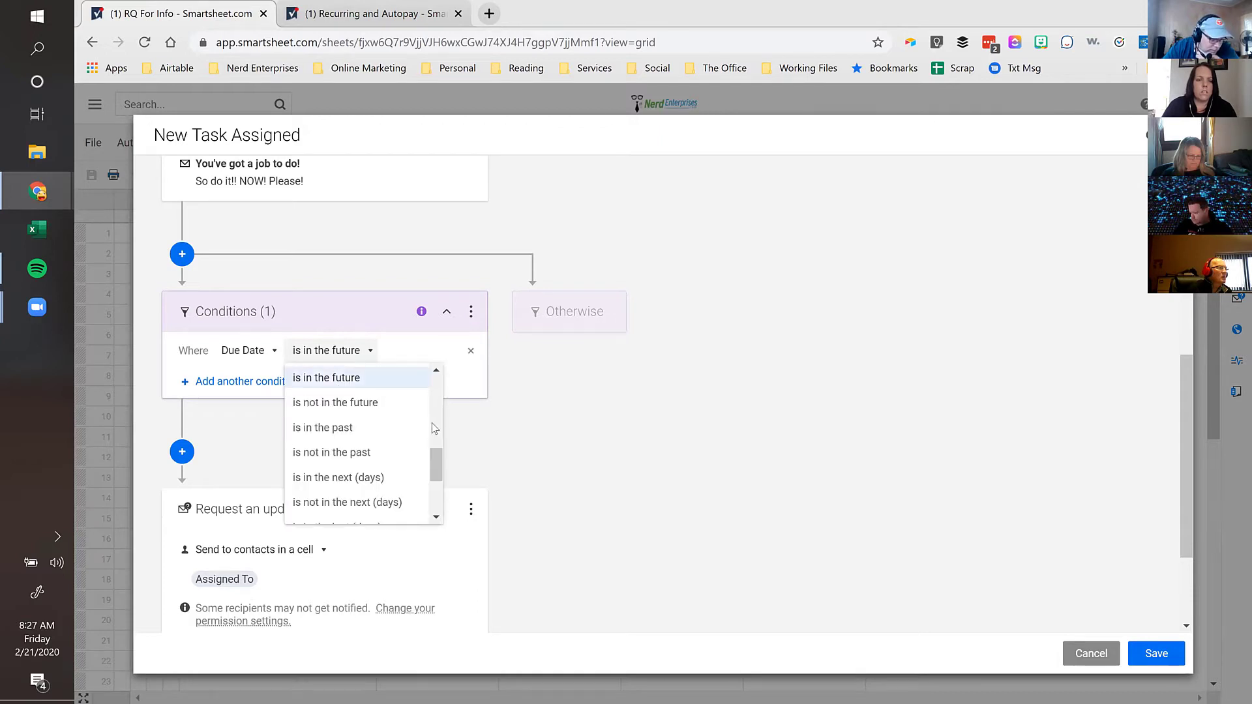
left_click(340, 477)
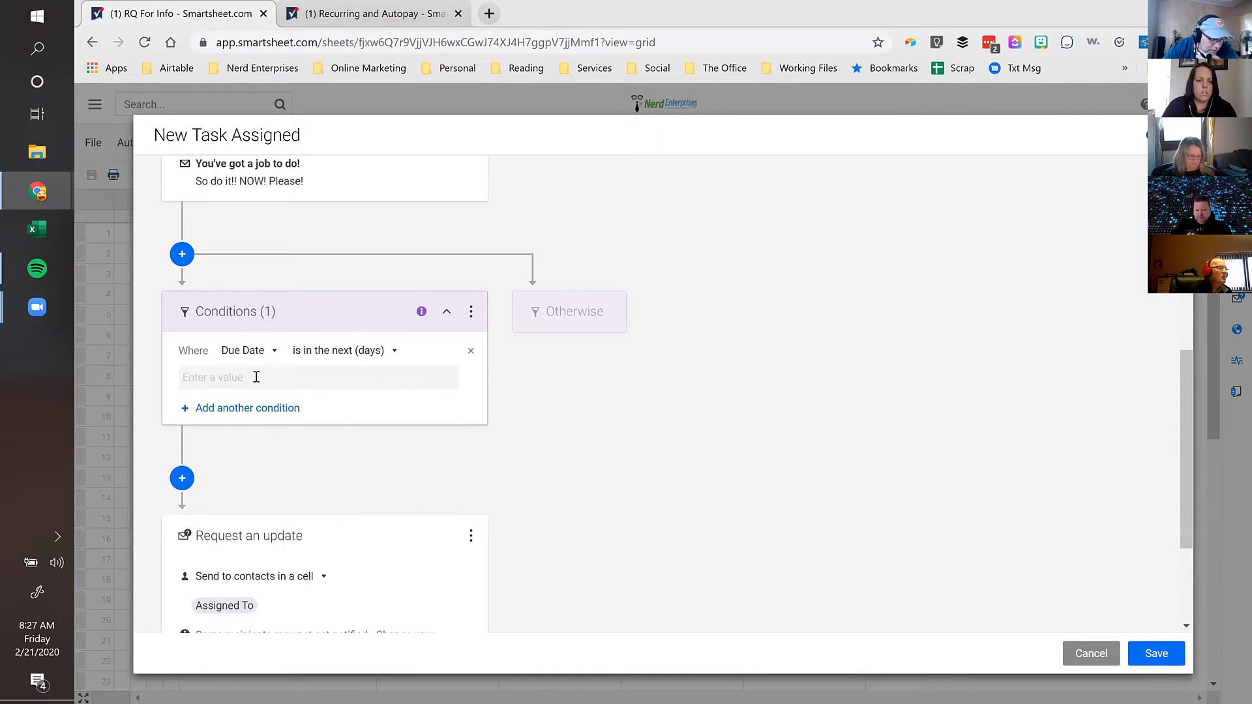
type("7")
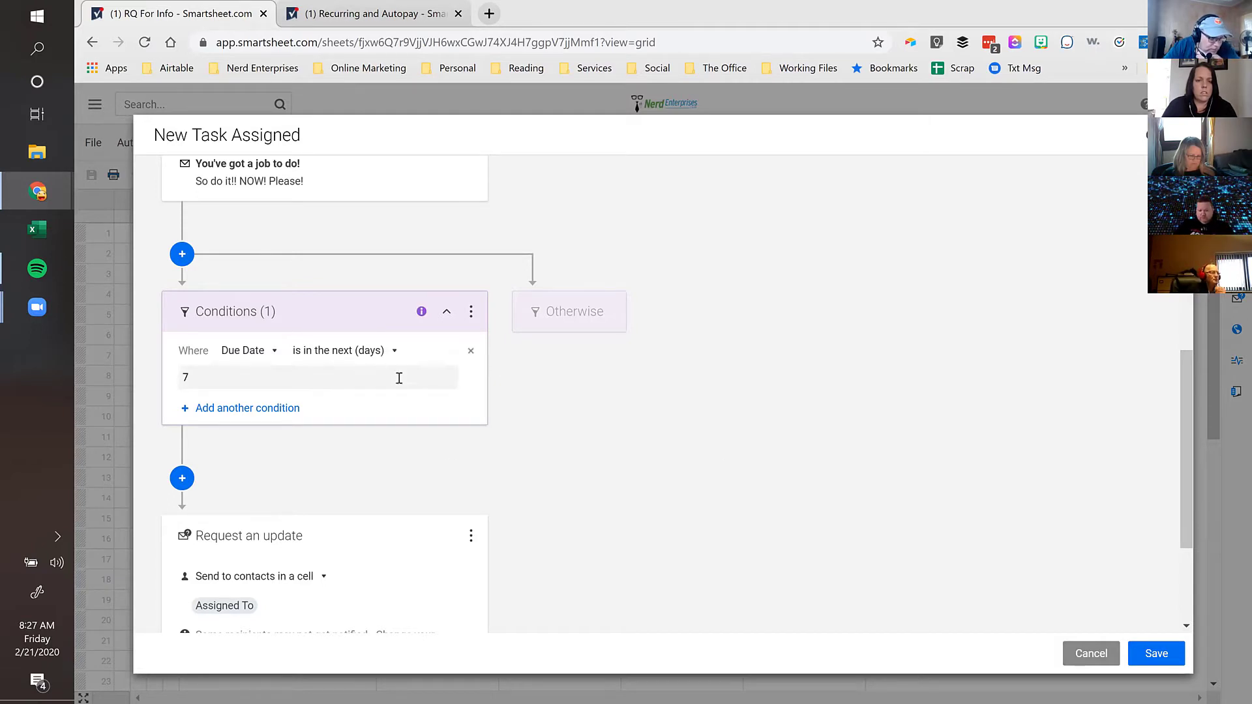
scroll(391, 372, "down", 3)
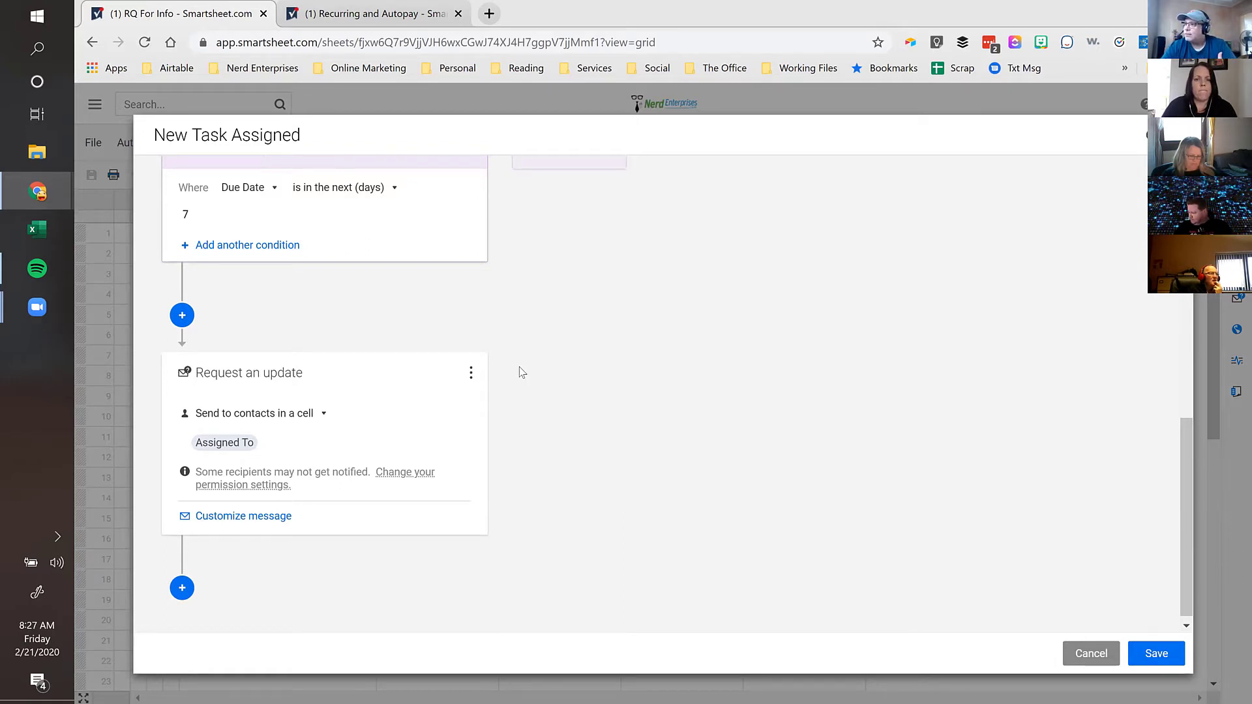
scroll(560, 397, "up", 3)
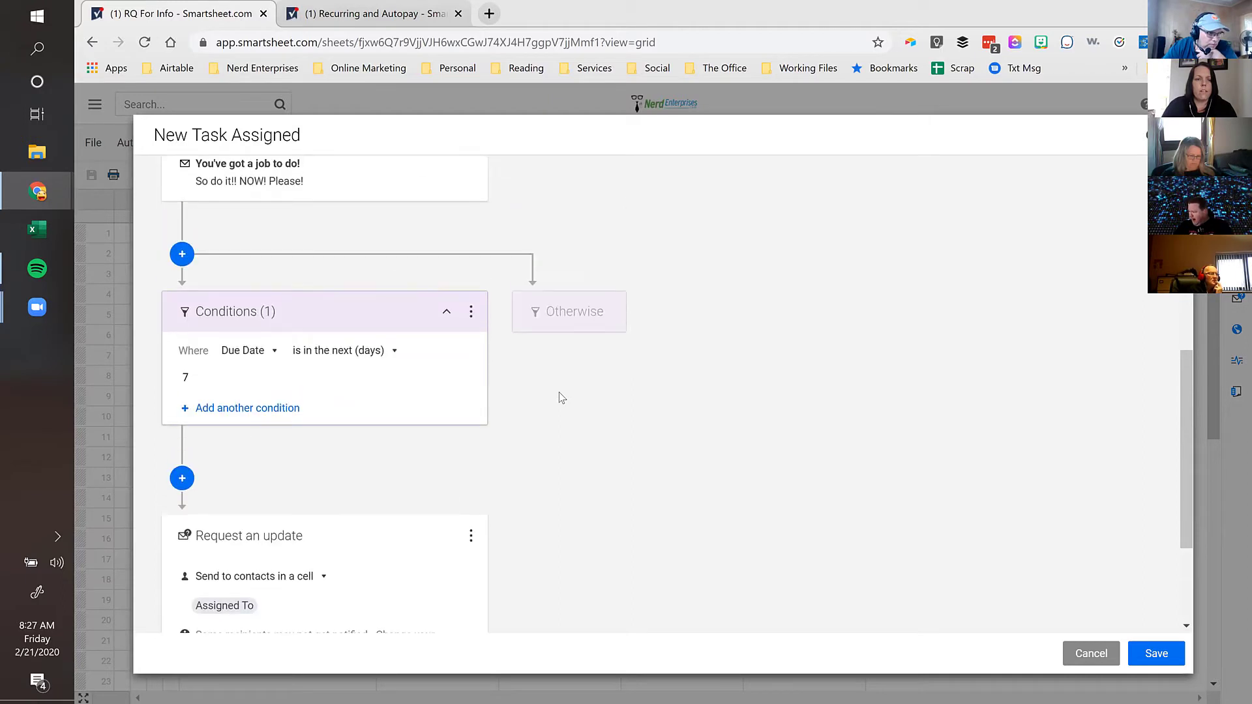
Step: Insert a condition on the Completed Date field between the alert and the Due Date condition
scroll(560, 397, "up", 1)
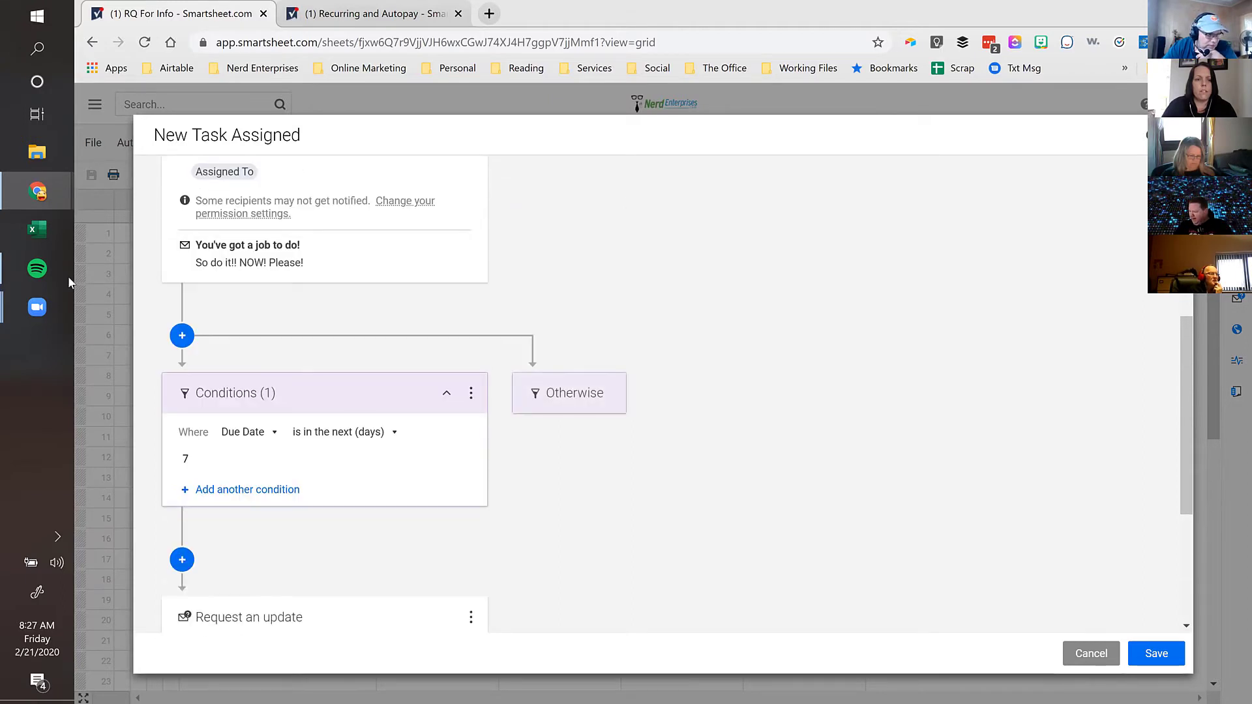
left_click(183, 338)
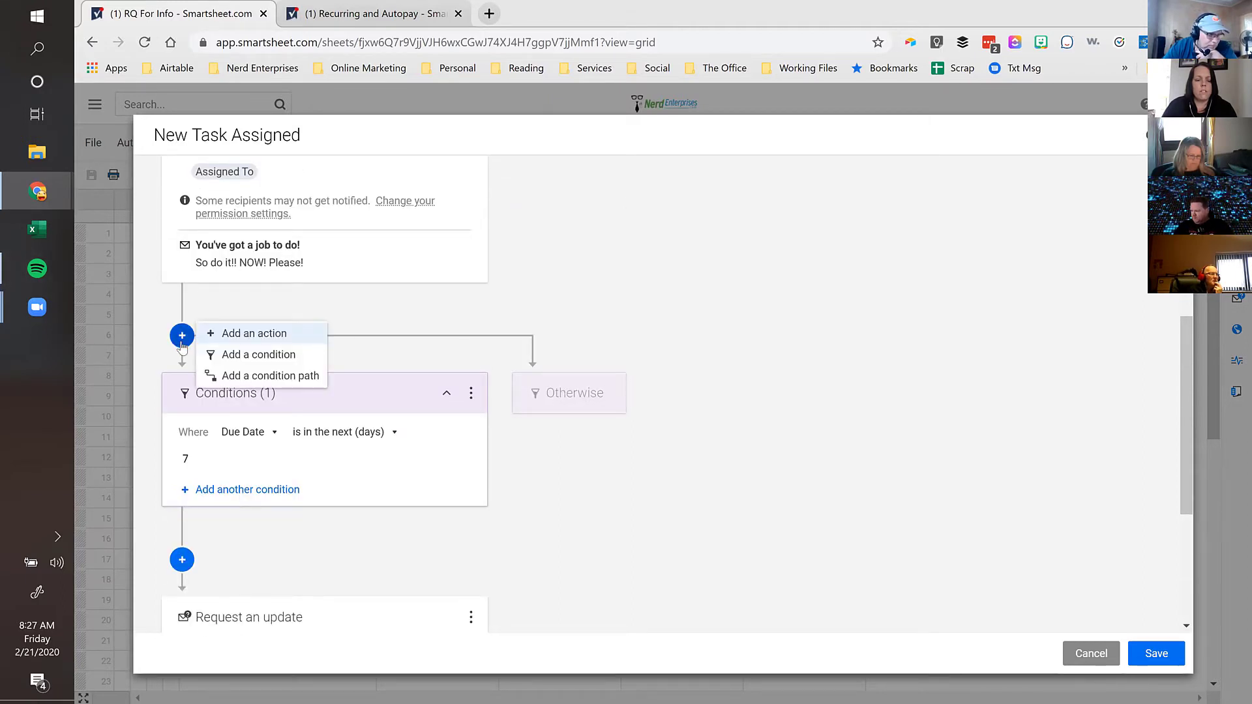
left_click(258, 358)
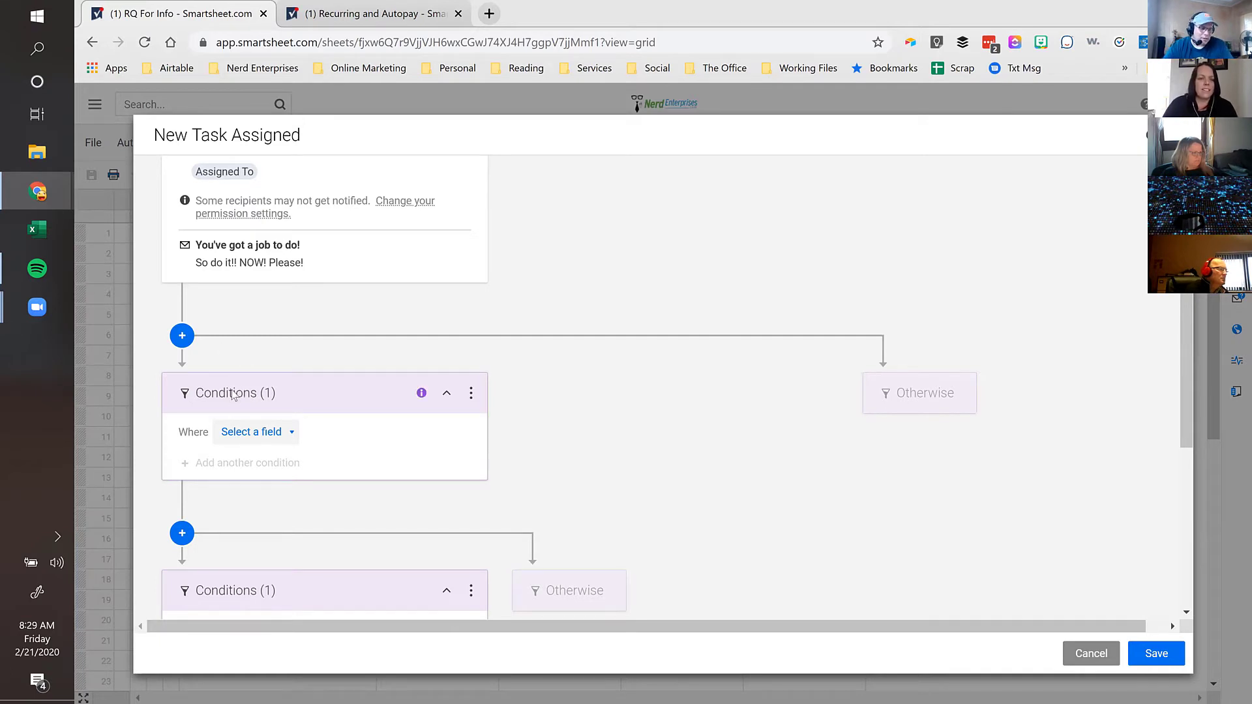
left_click(246, 434)
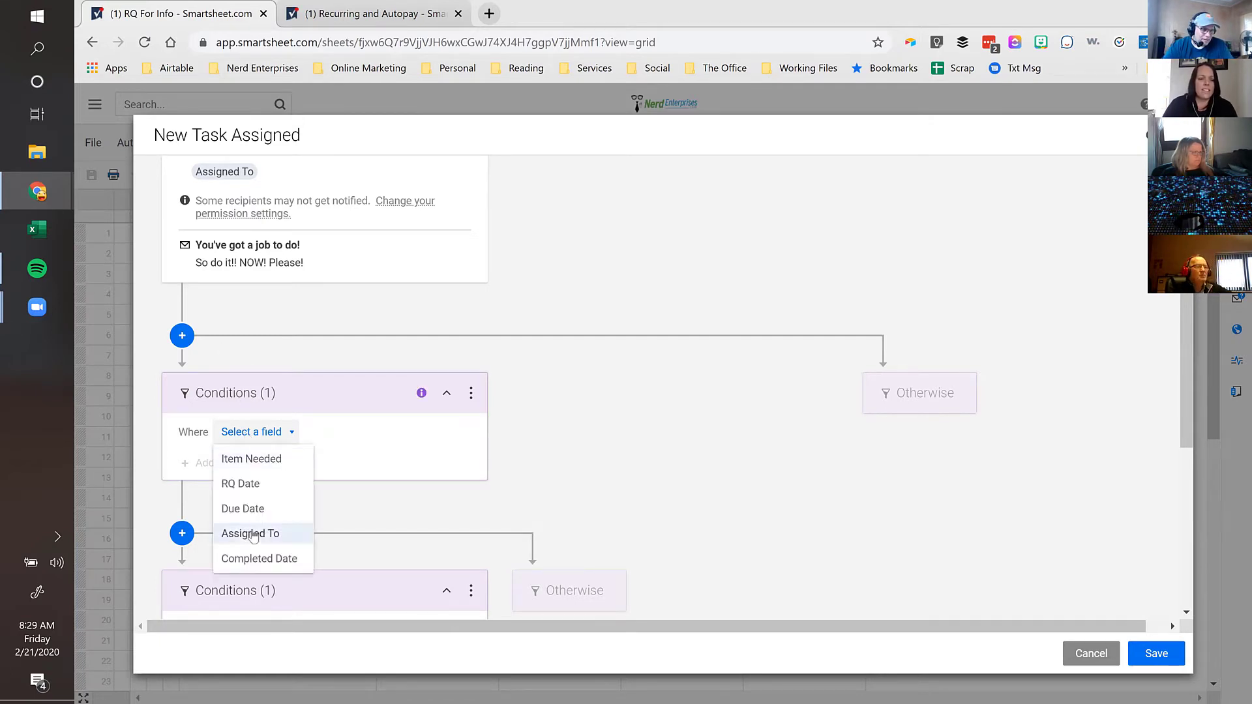
scroll(251, 531, "down", 1)
left_click(242, 476)
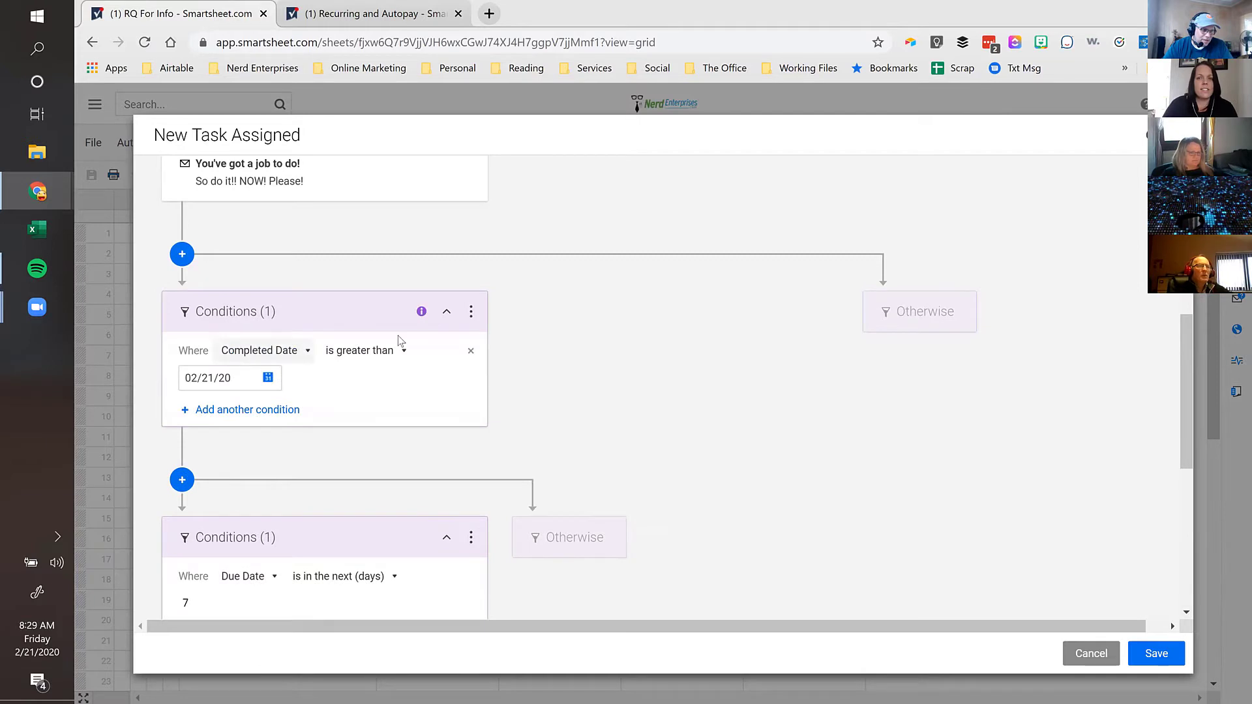
Step: Try "is a date" and "is not a date" as the criterion for the Completed Date condition
left_click(363, 352)
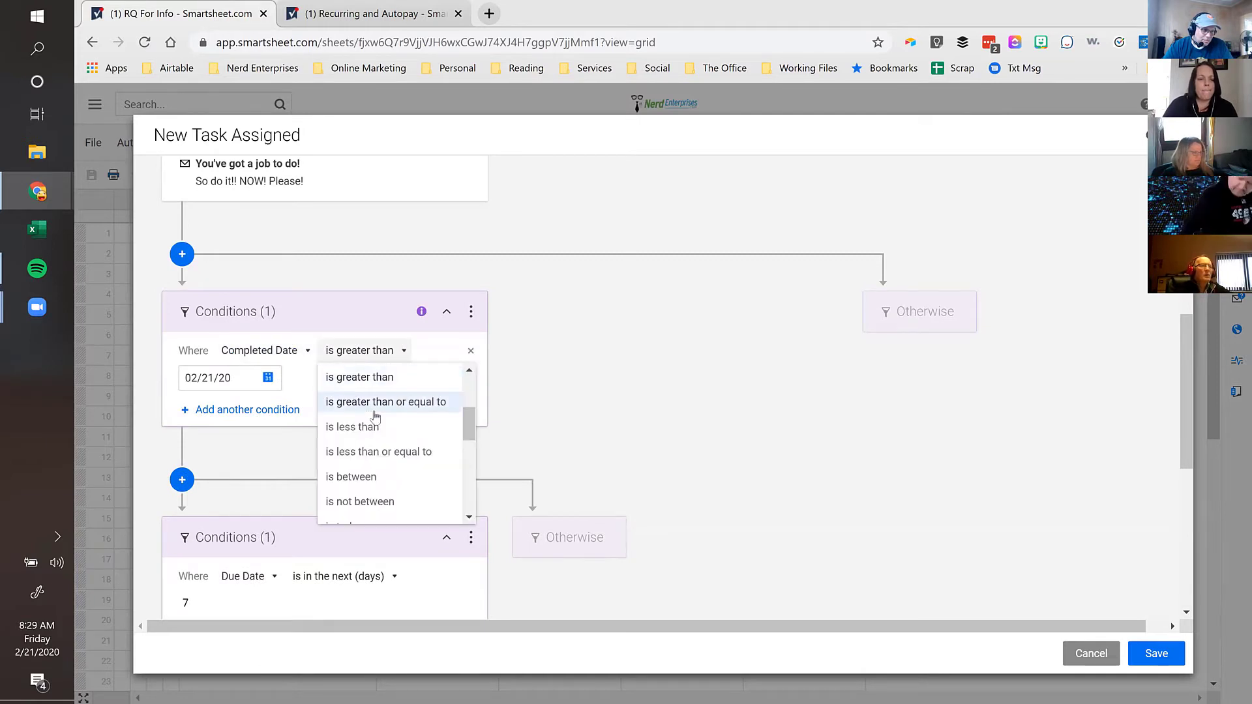
scroll(379, 424, "down", 5)
scroll(380, 426, "down", 1)
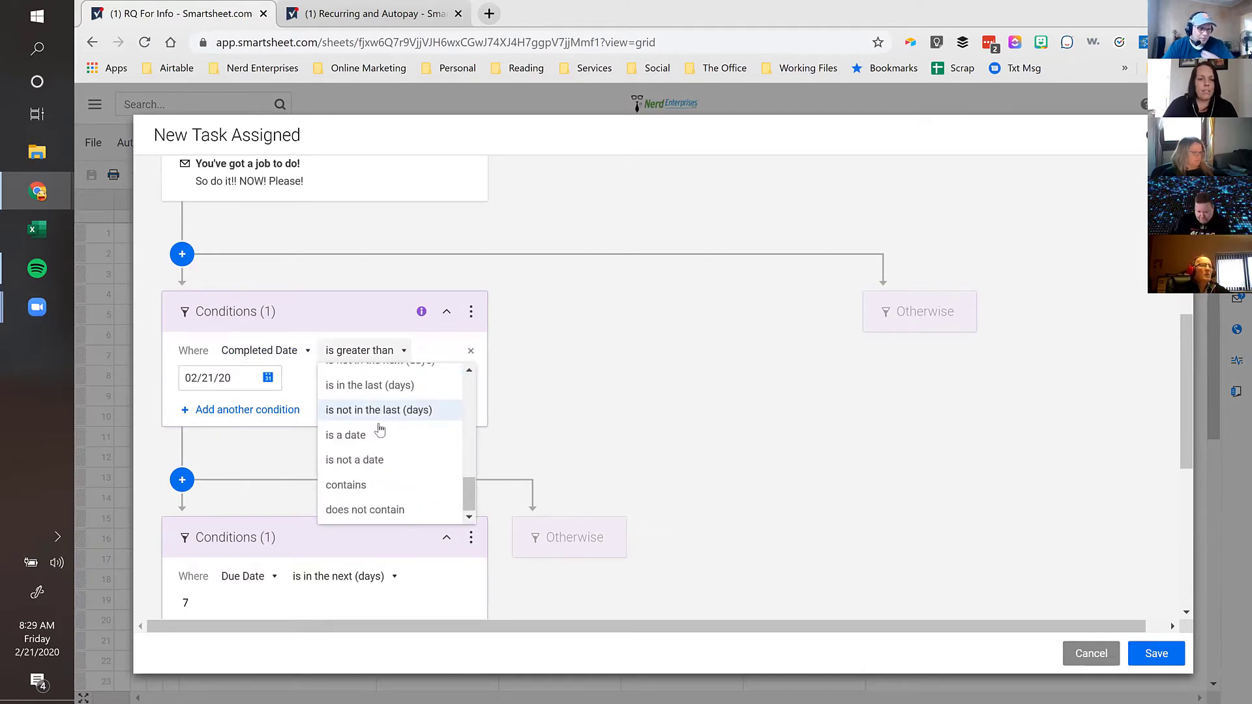
left_click(355, 437)
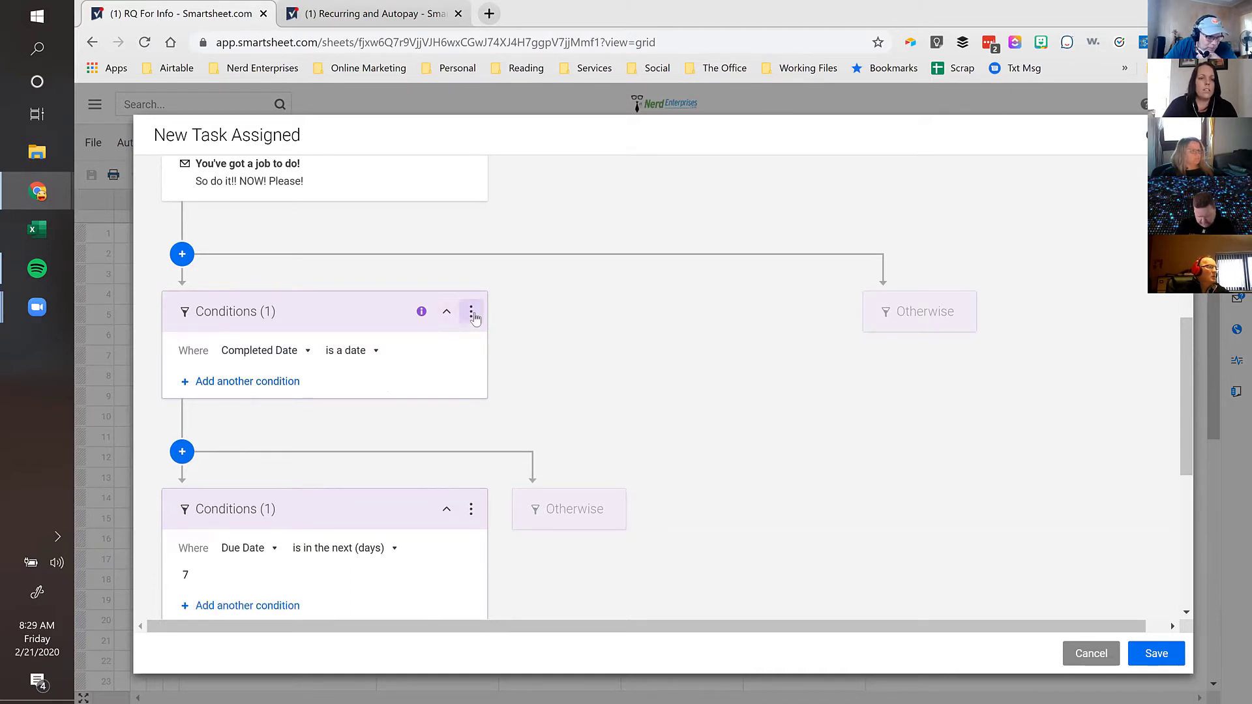
left_click(367, 353)
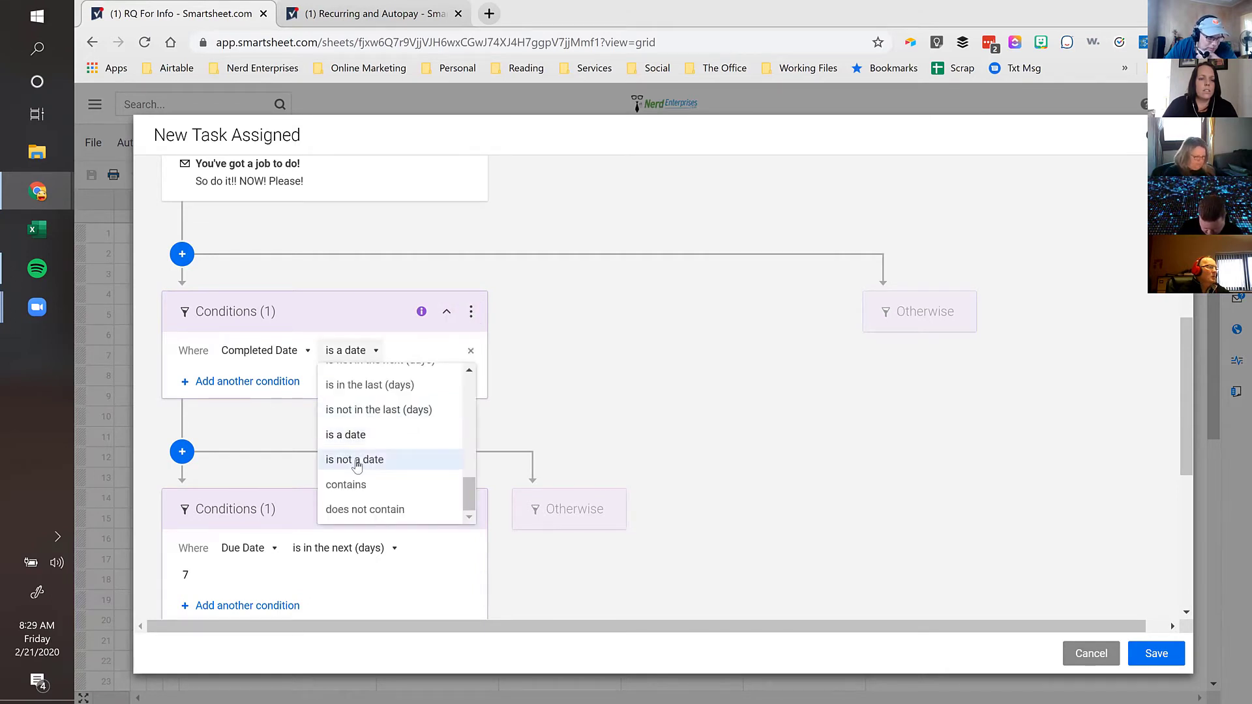
left_click(355, 462)
Step: Set the Completed Date condition's criterion to "is blank"
left_click(357, 351)
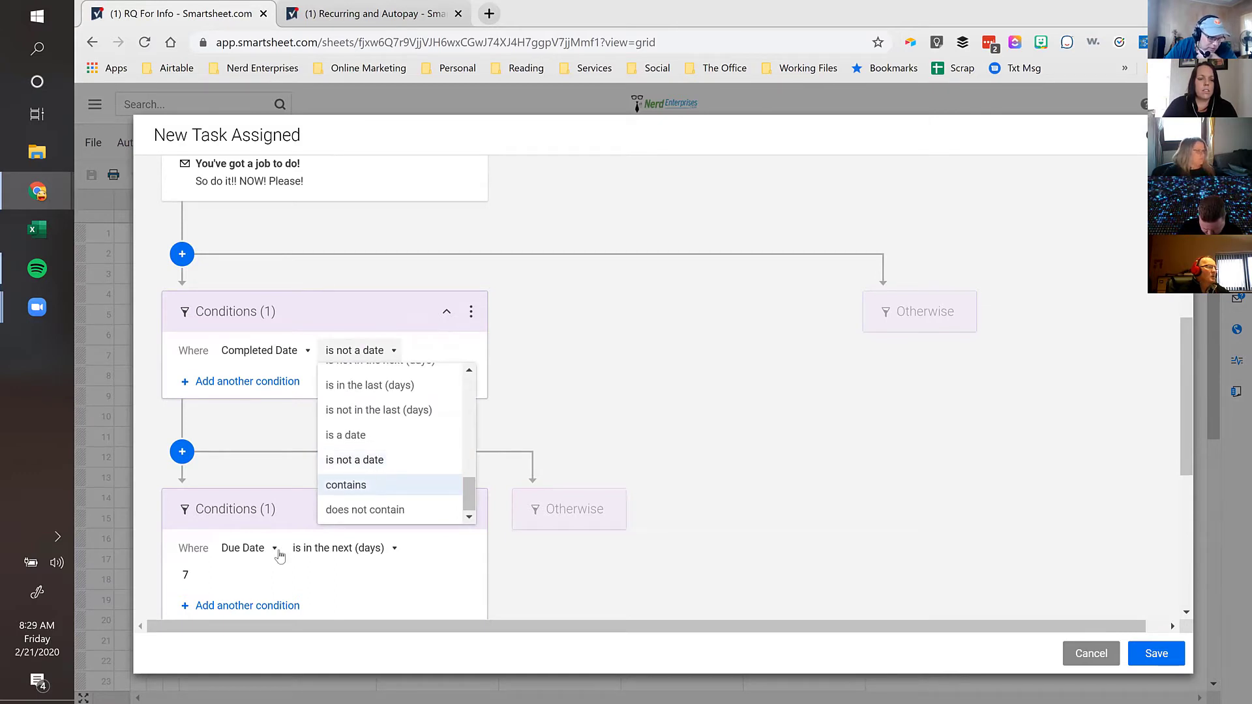
scroll(400, 460, "up", 5)
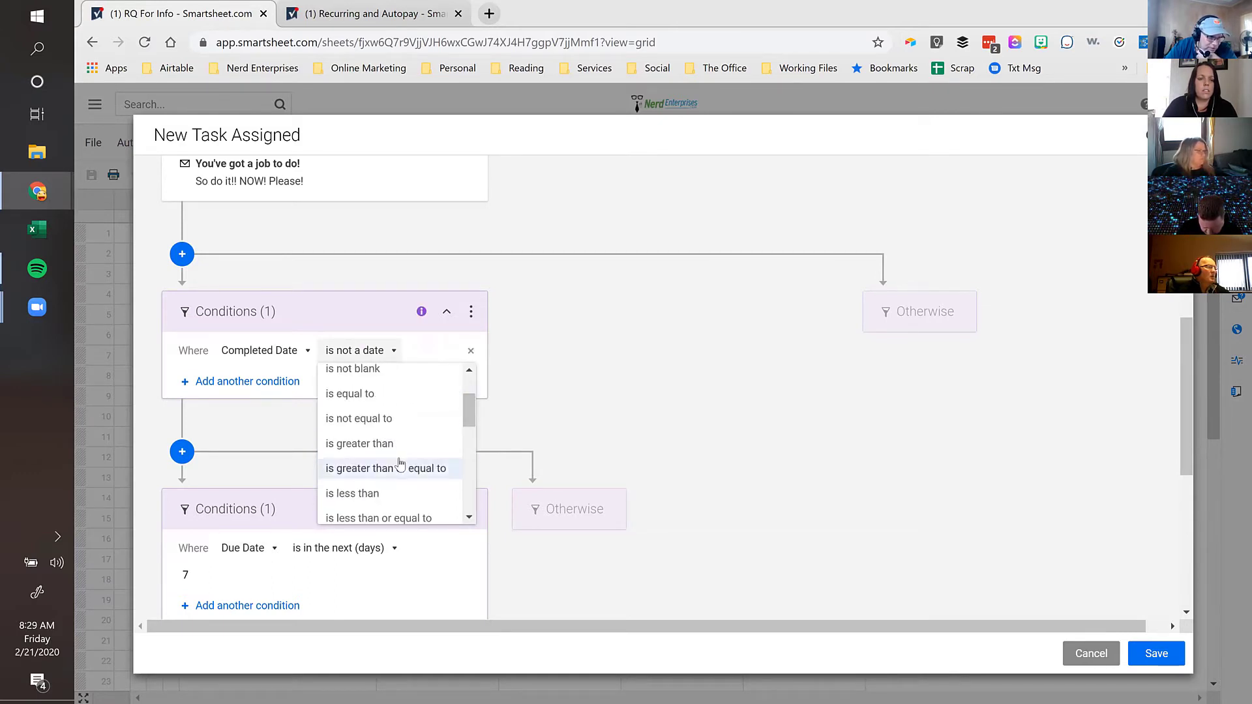
scroll(400, 465, "up", 2)
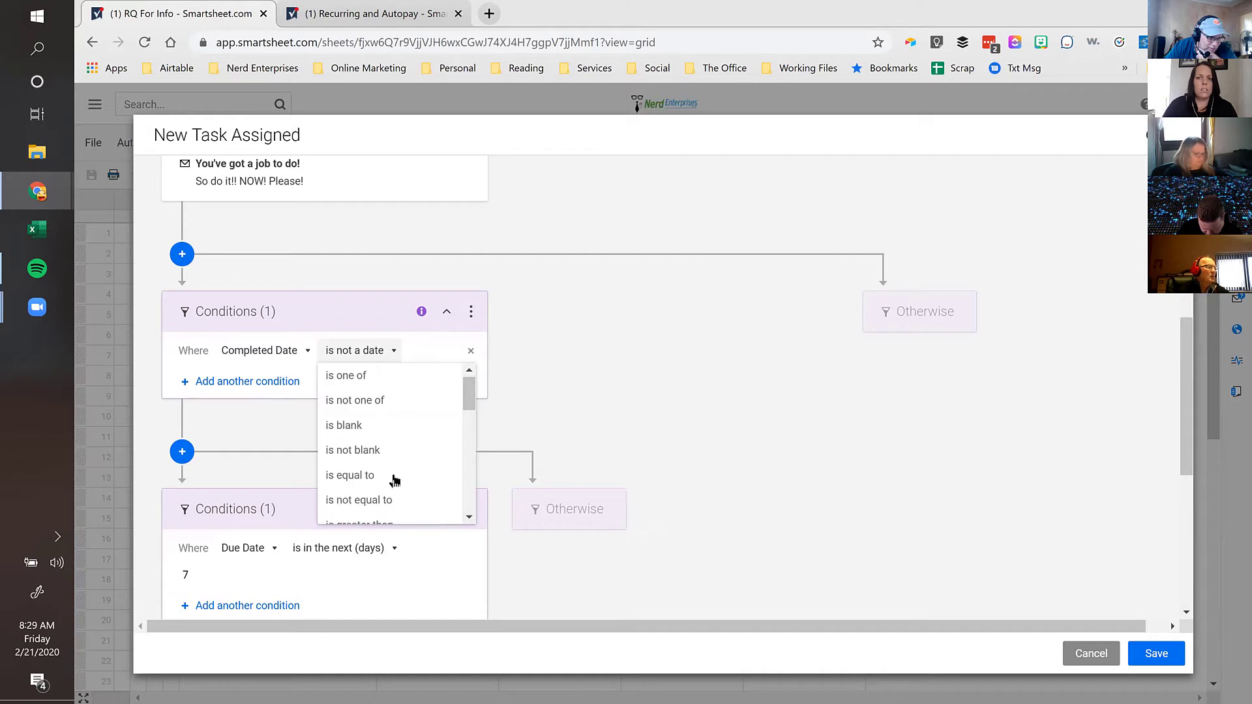
left_click(346, 429)
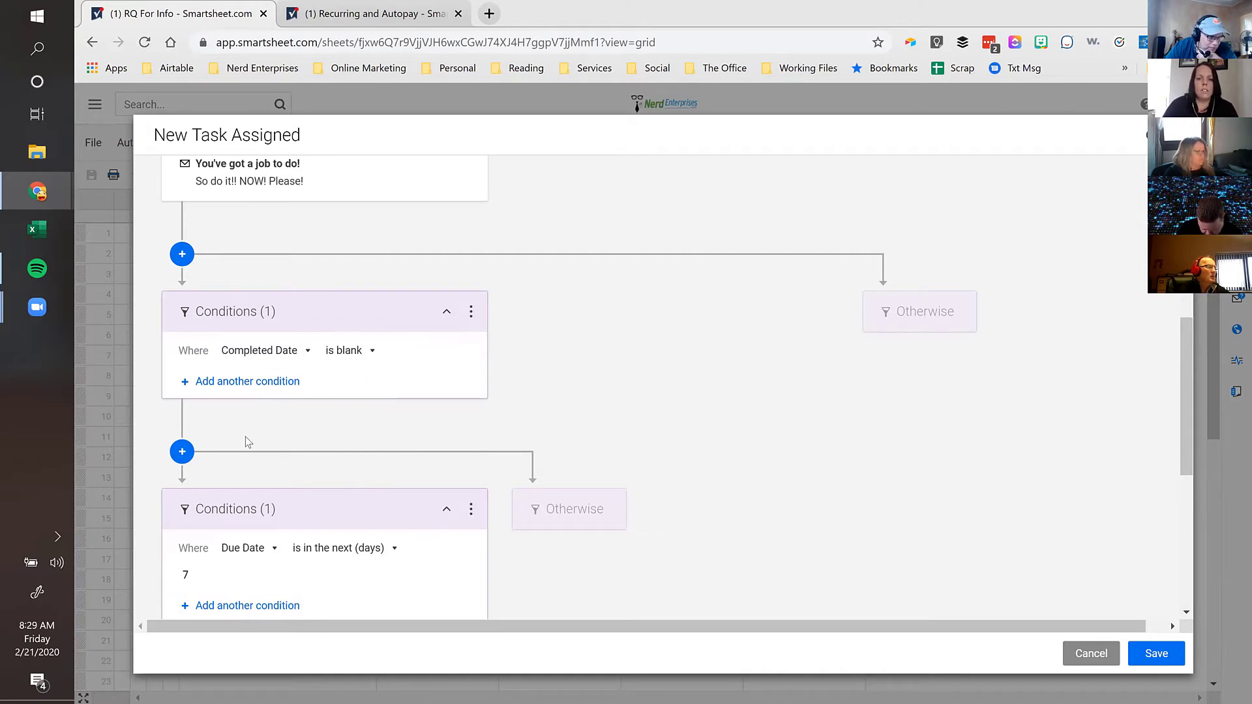
Step: Review the workflow path from the Completed Date and Due Date conditions down to the update request
scroll(248, 450, "down", 3)
scroll(251, 455, "up", 3)
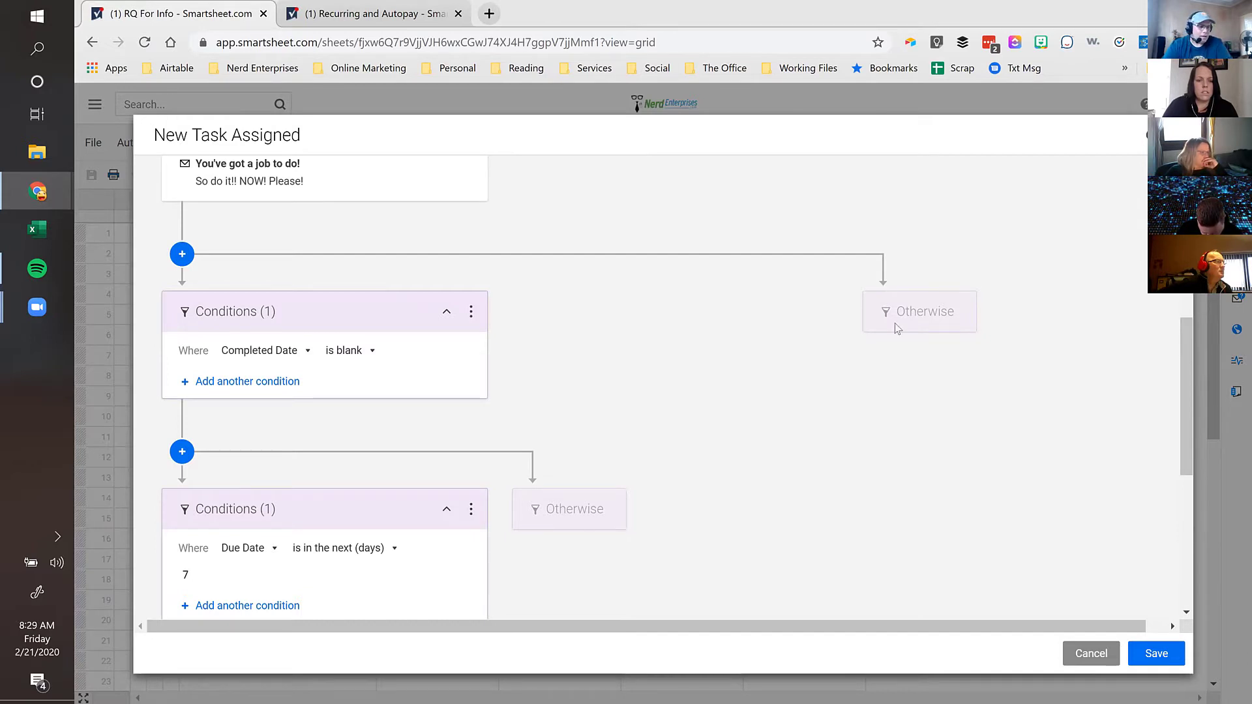
scroll(340, 355, "down", 1)
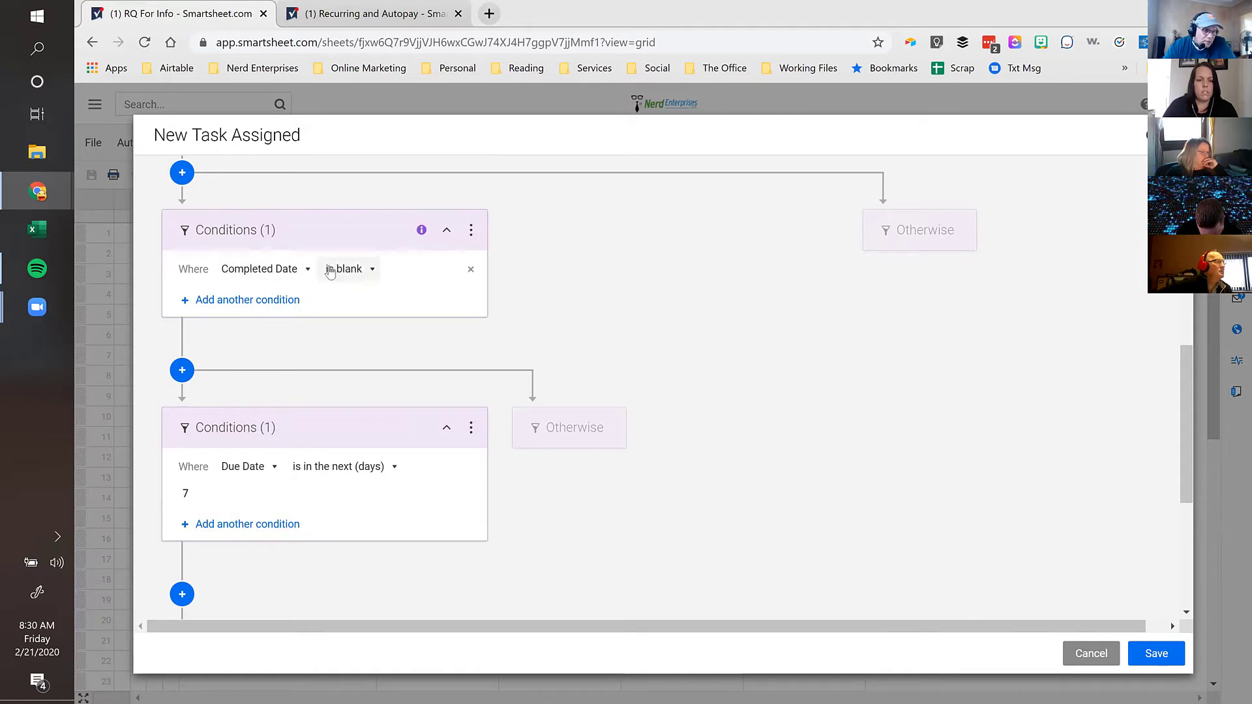
scroll(331, 287, "up", 1)
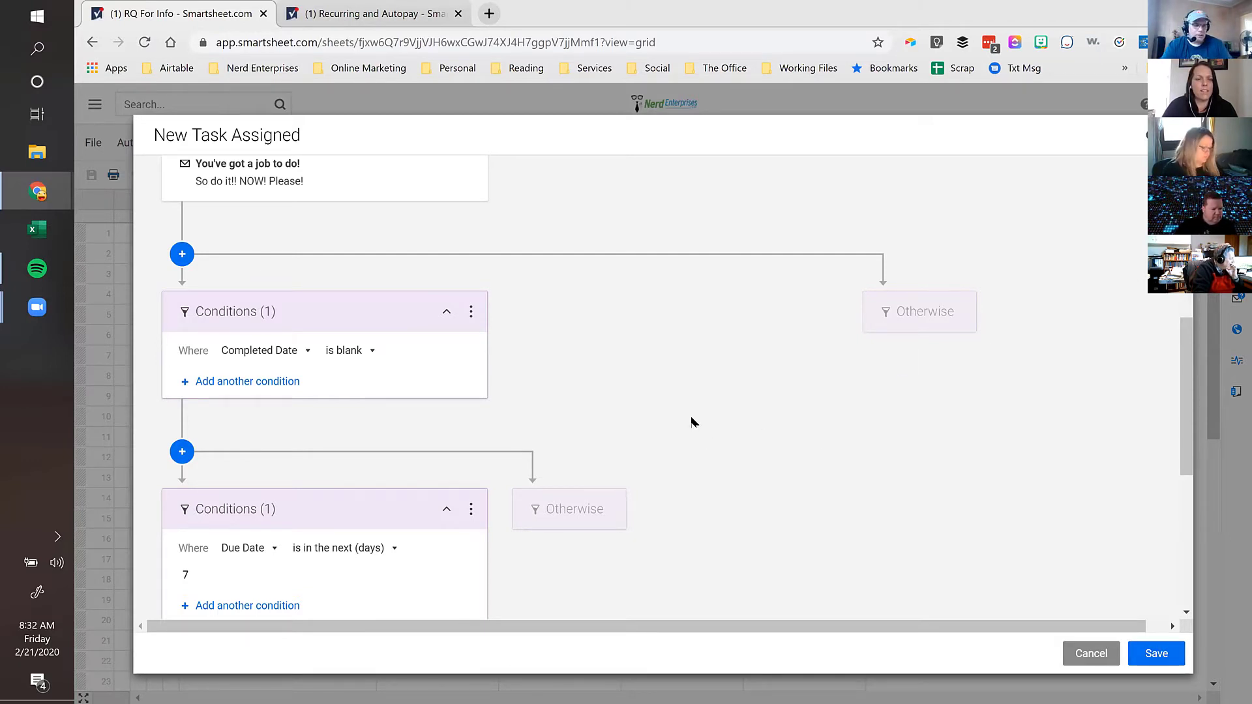
scroll(691, 422, "down", 5)
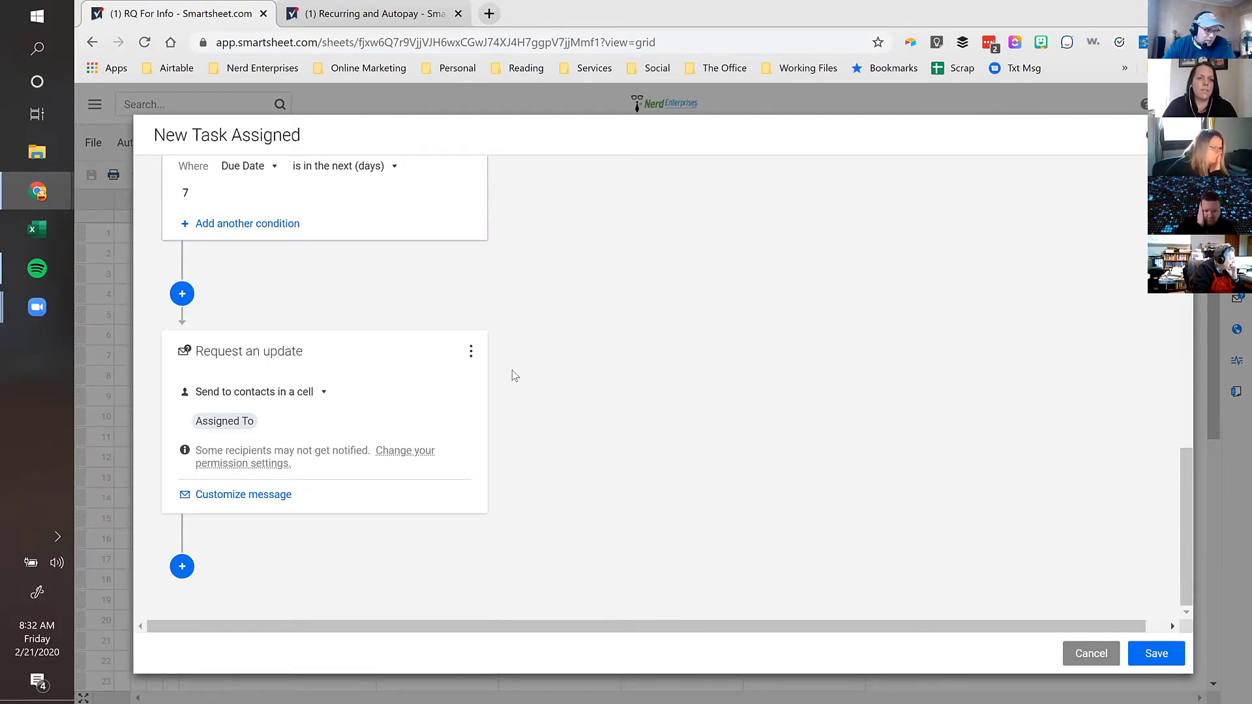
scroll(607, 431, "up", 1)
scroll(604, 433, "up", 1)
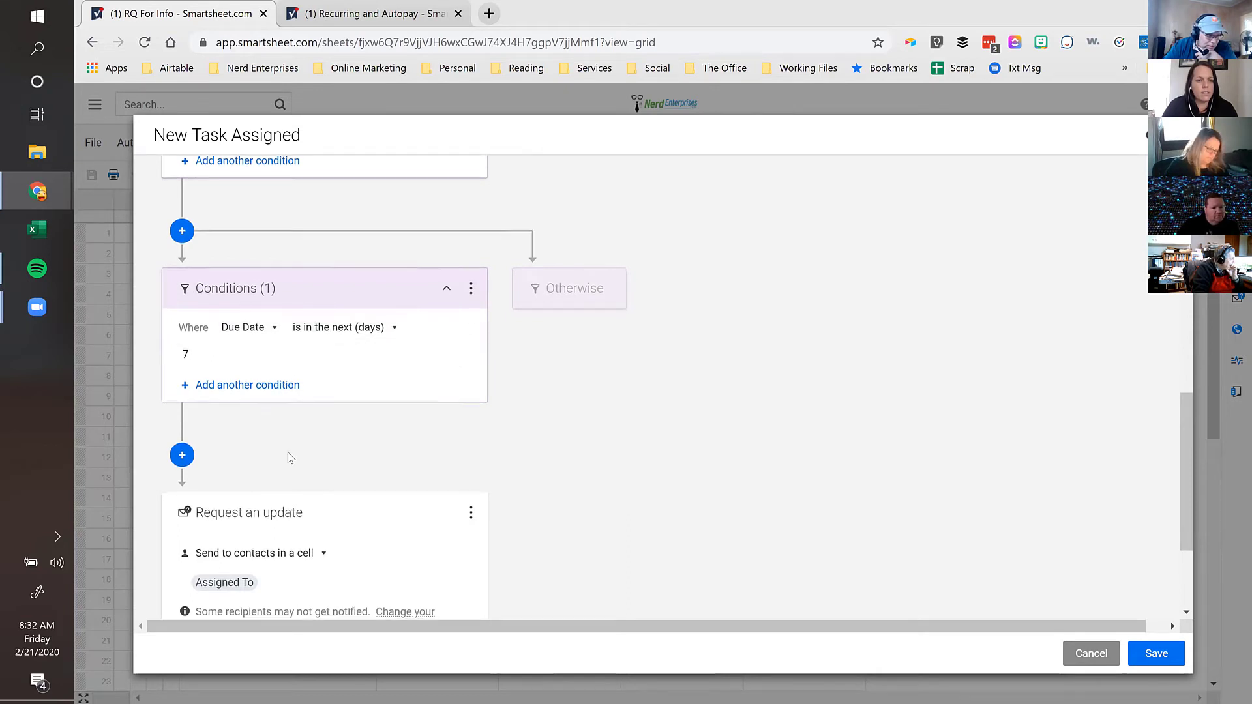
Step: Limit the update request to display only the Item Needed, Due Date and Assigned To columns
scroll(285, 456, "down", 1)
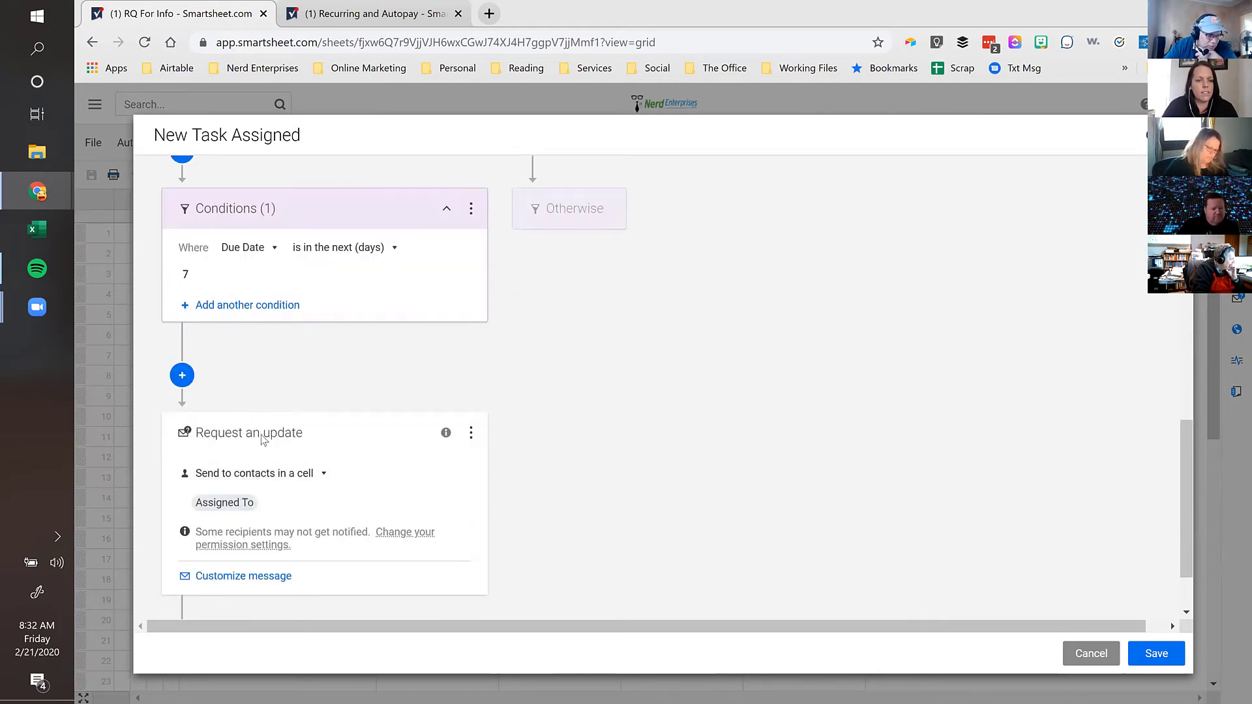
scroll(263, 441, "down", 1)
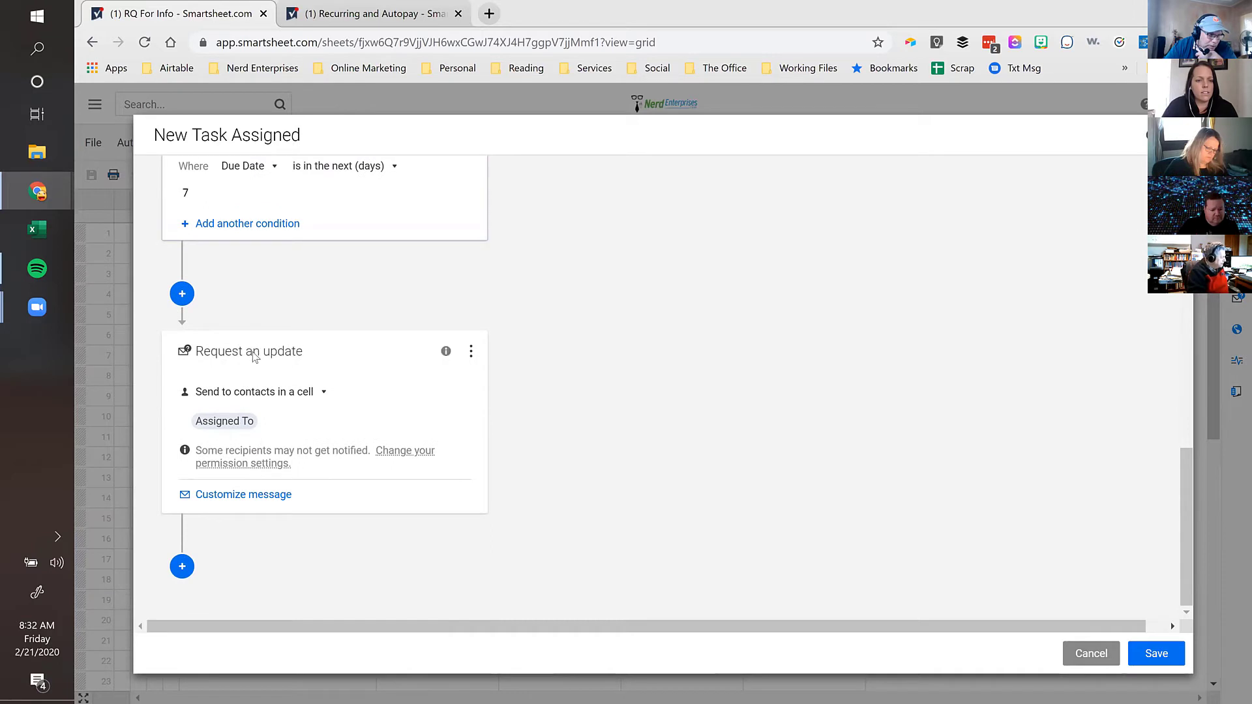
left_click(472, 352)
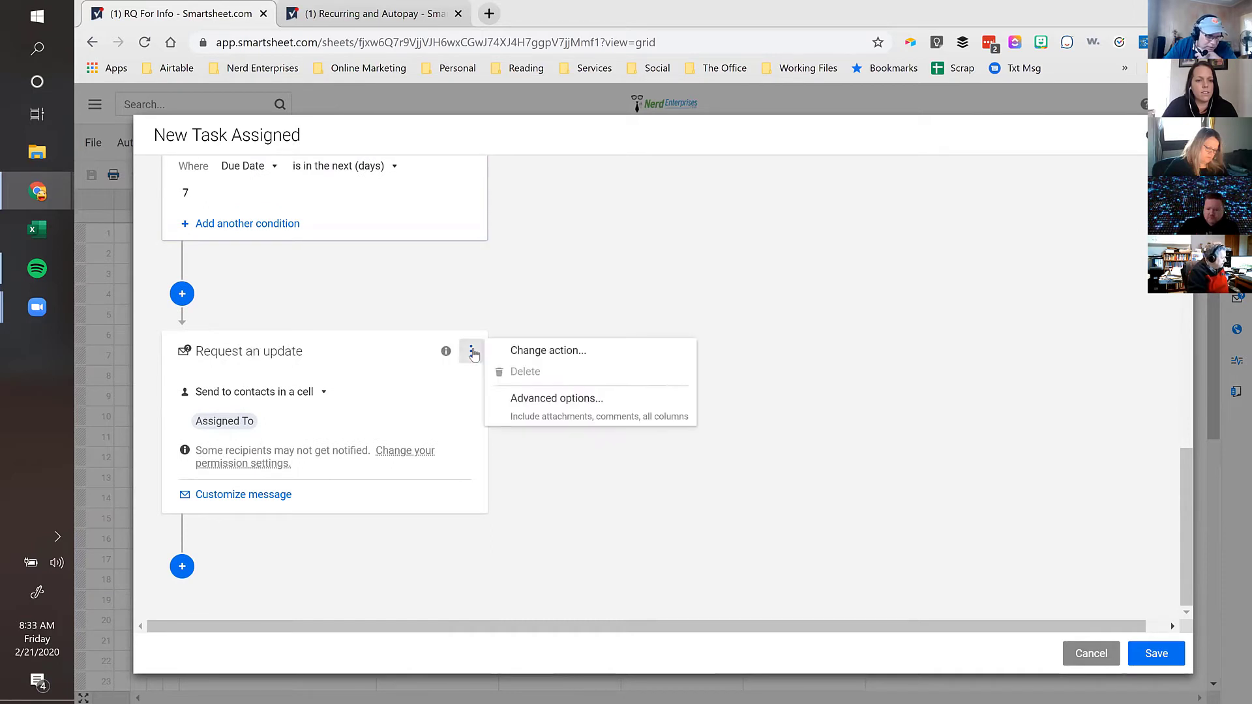
left_click(557, 400)
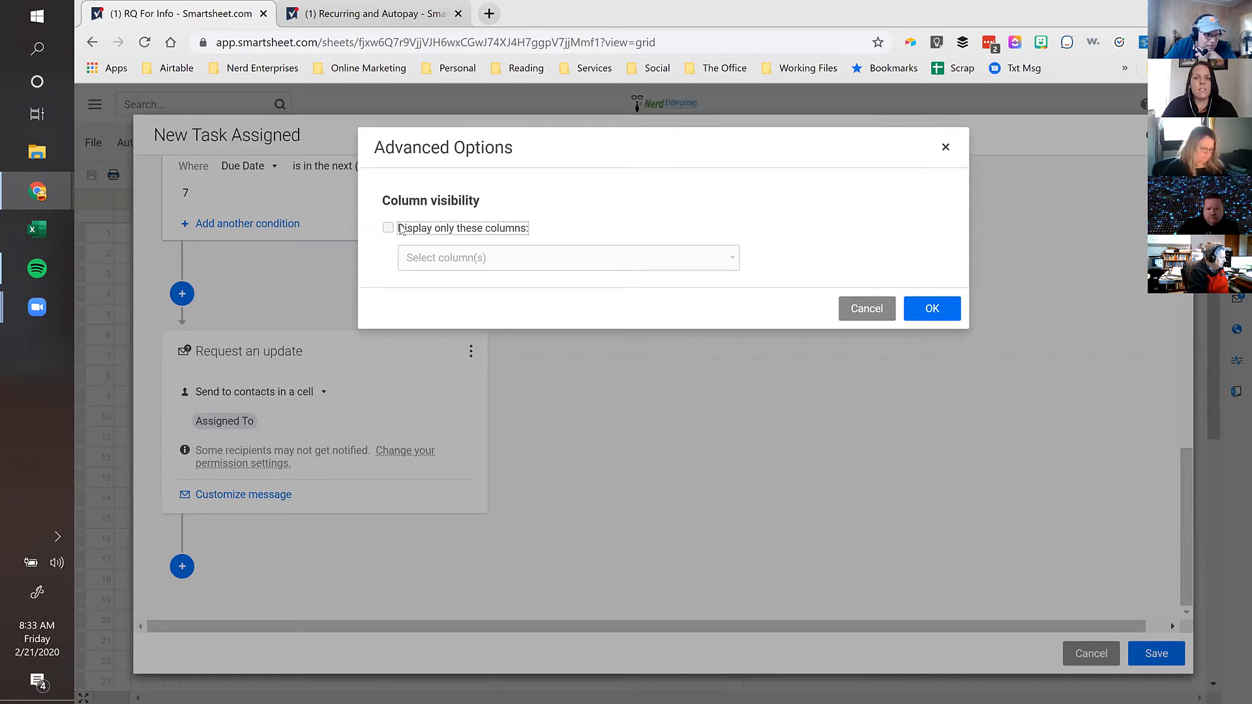
left_click(402, 230)
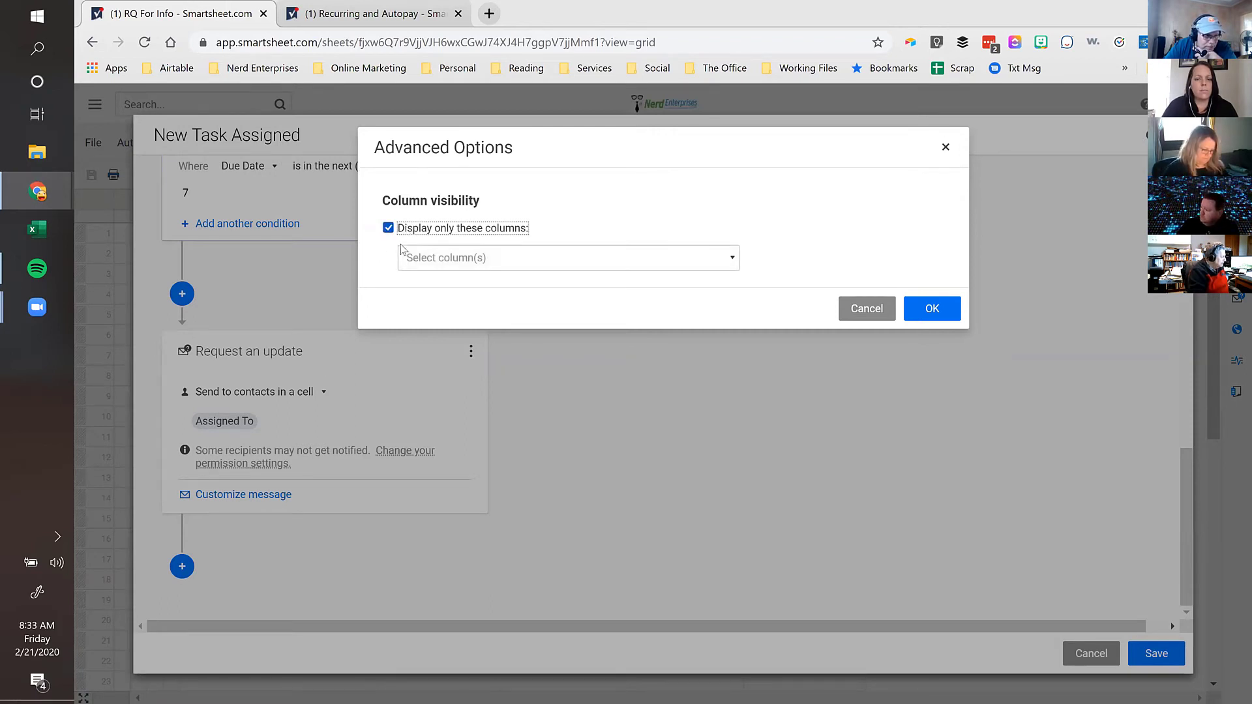
left_click(490, 258)
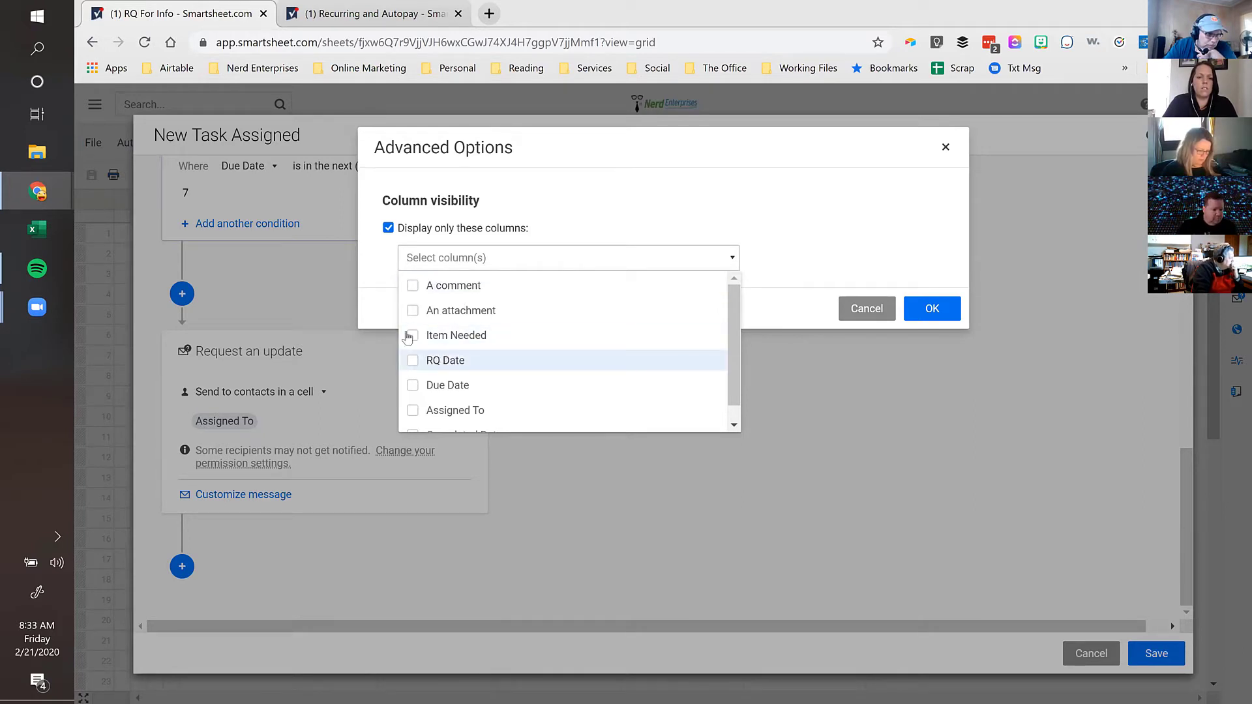
left_click(460, 344)
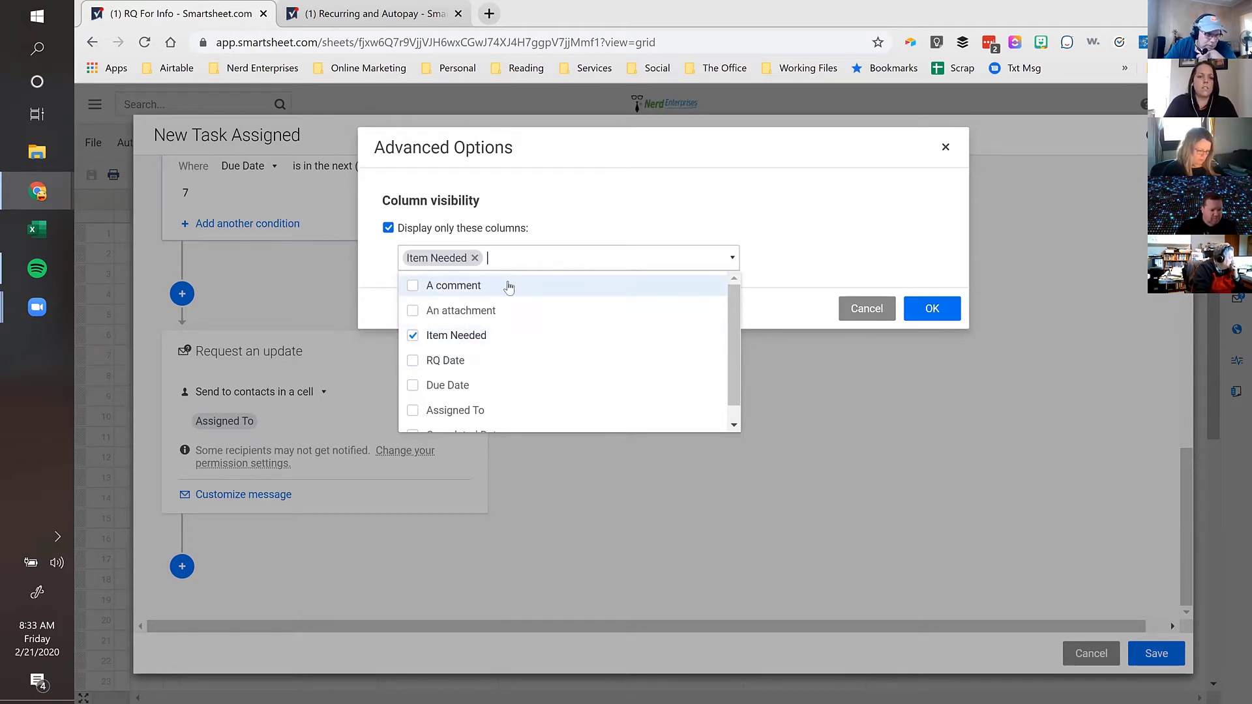
scroll(545, 353, "down", 1)
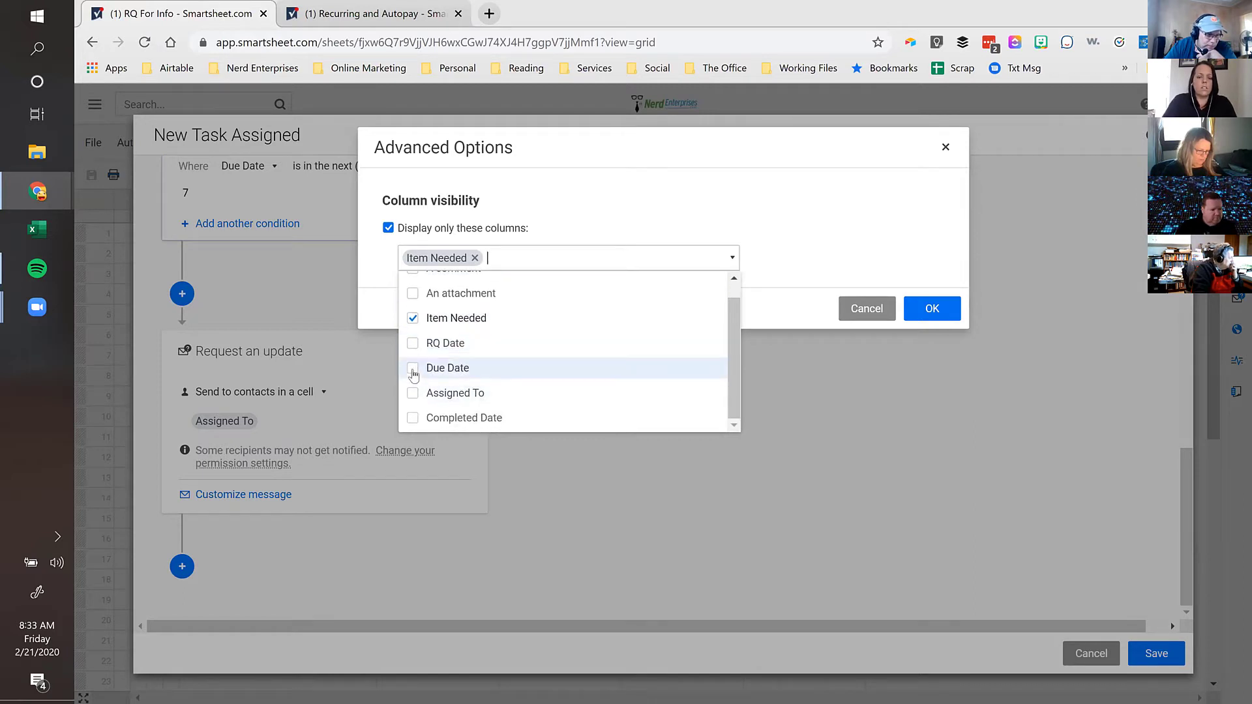
left_click(413, 368)
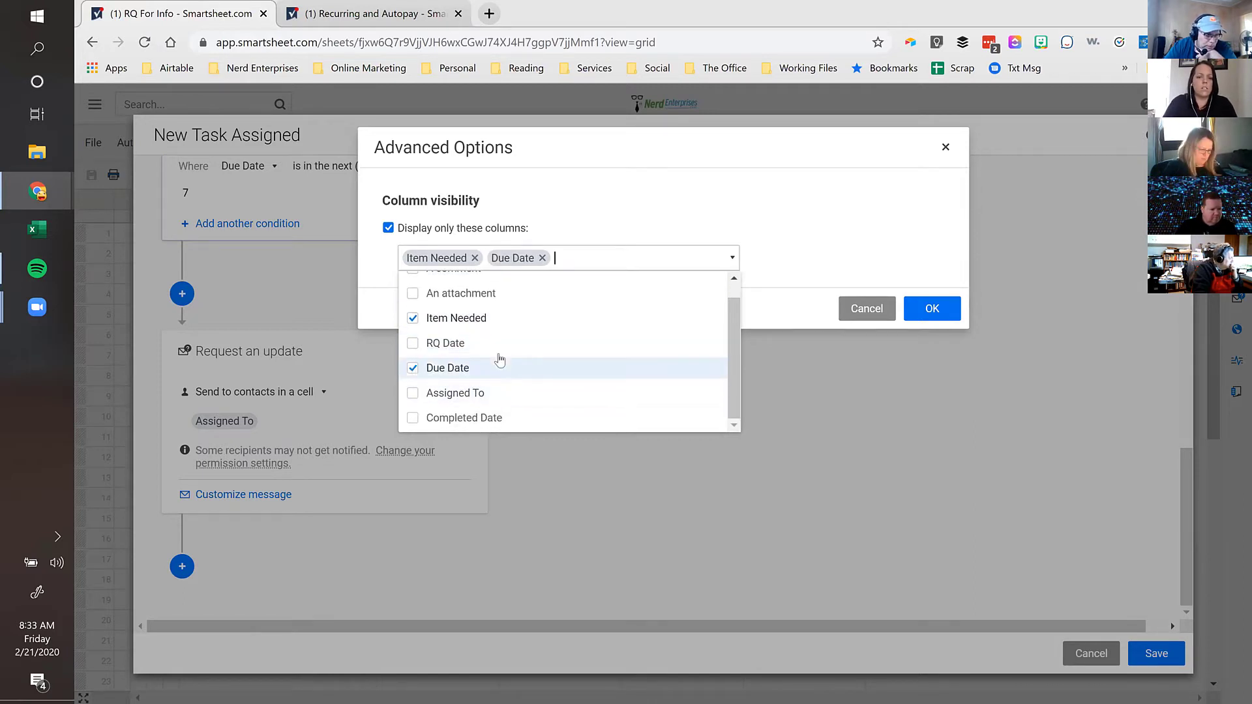
left_click(413, 394)
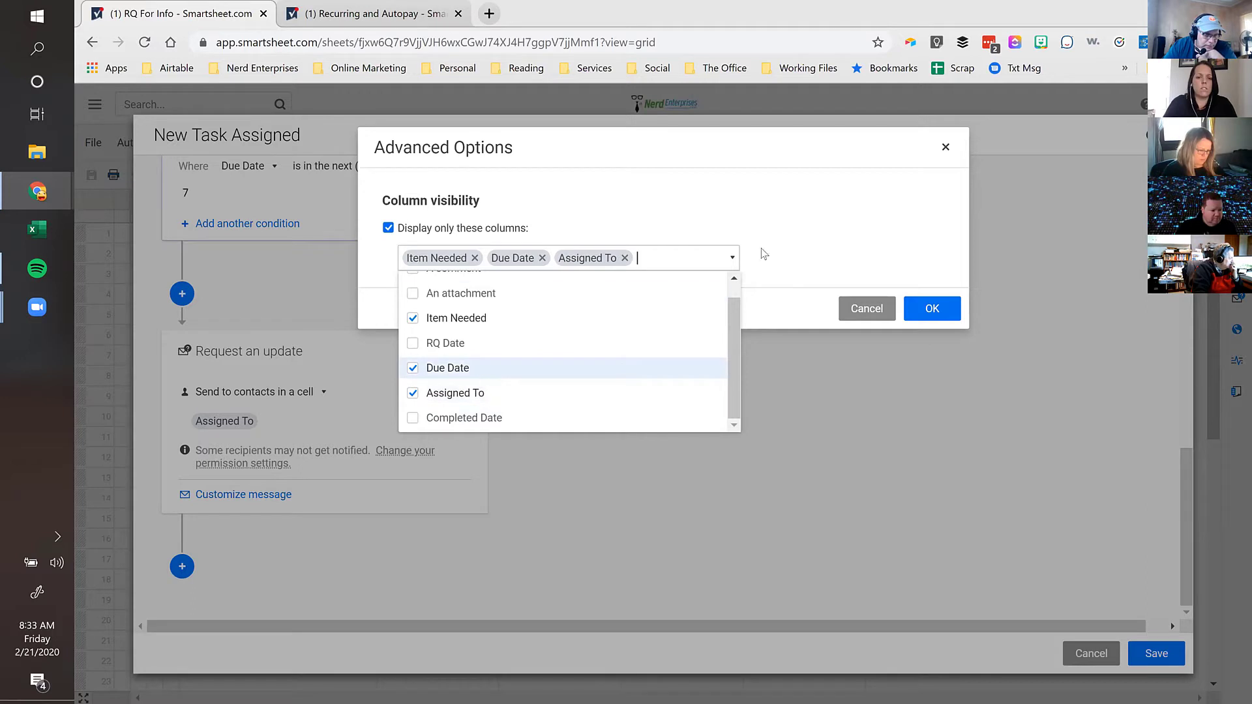
left_click(794, 198)
left_click(931, 308)
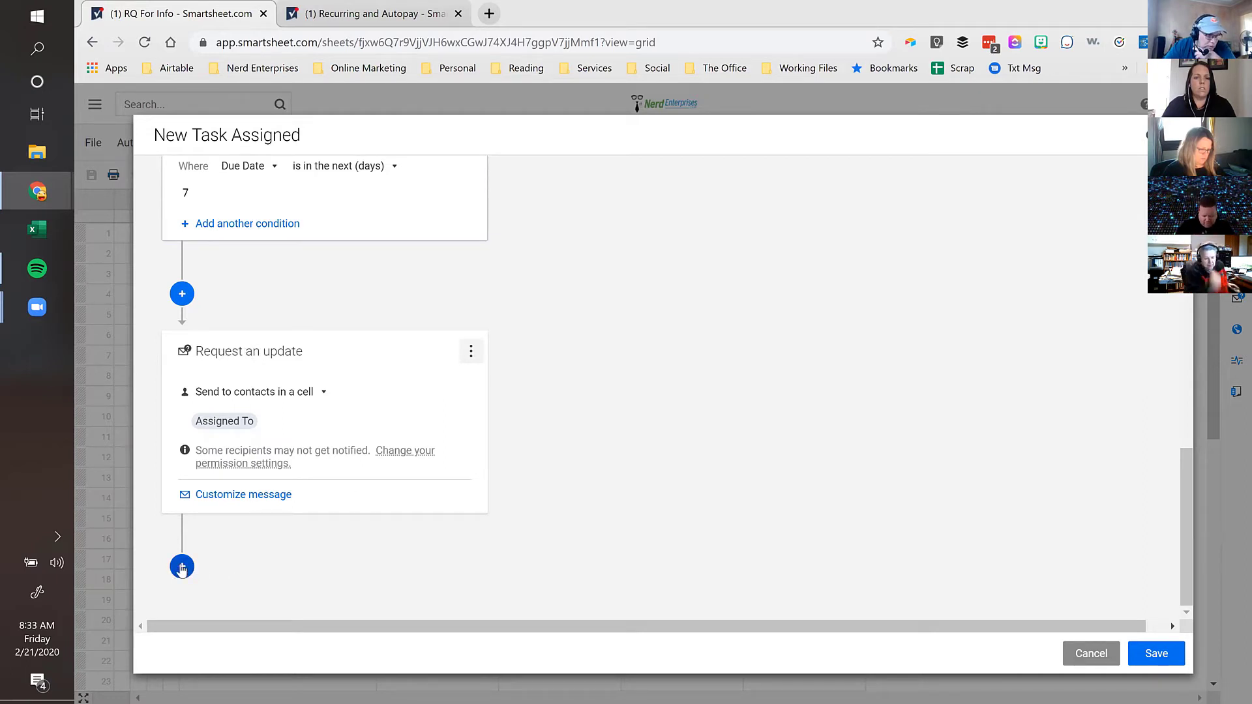
Step: Add another condition below the update request at the end of the workflow
left_click(183, 569)
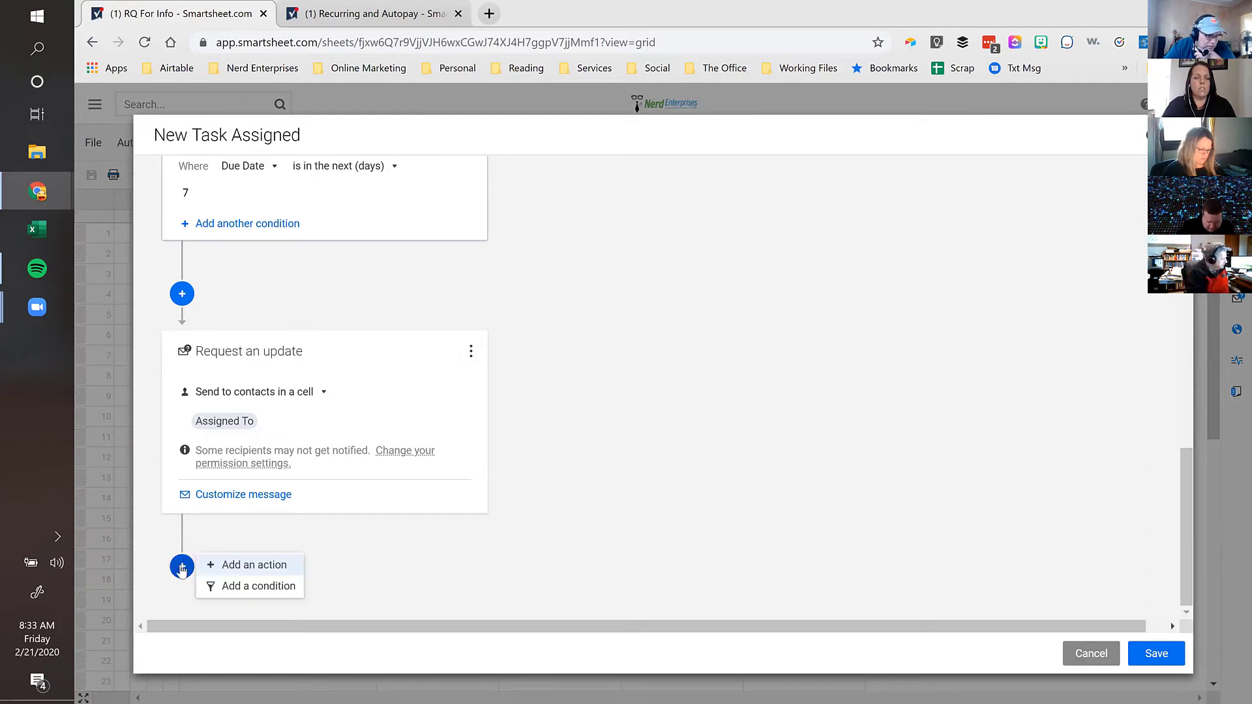
left_click(240, 589)
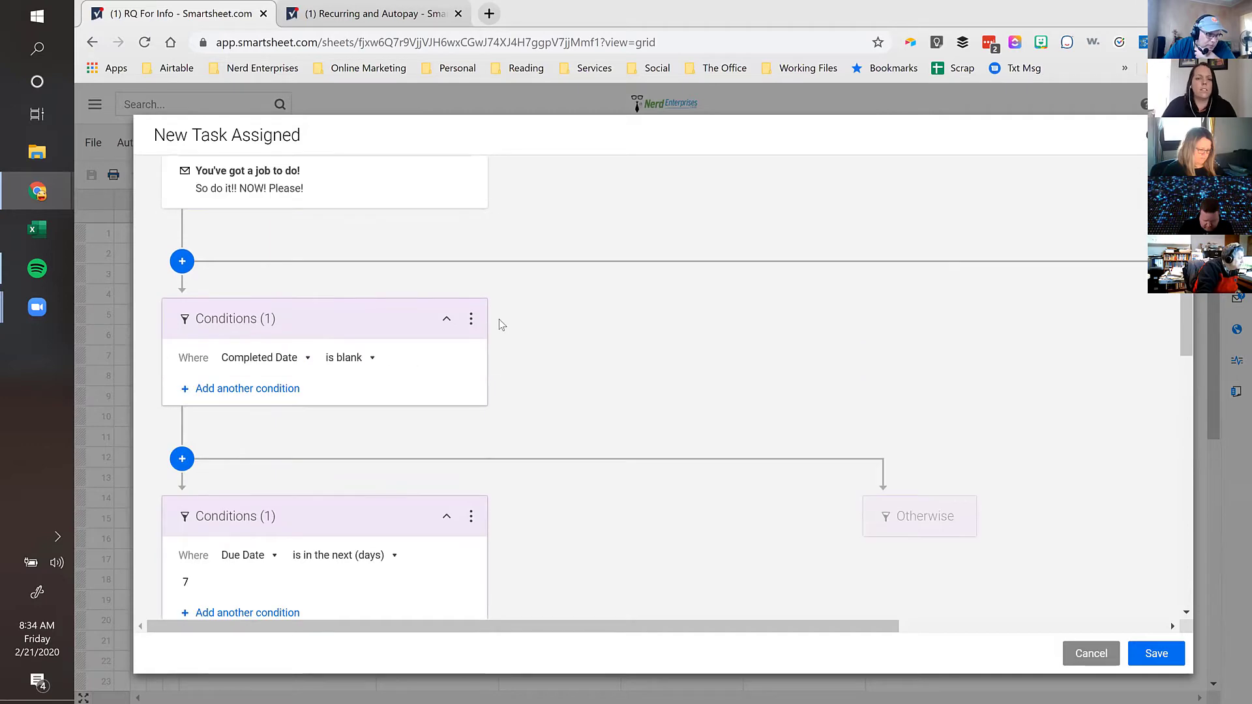
left_click(471, 319)
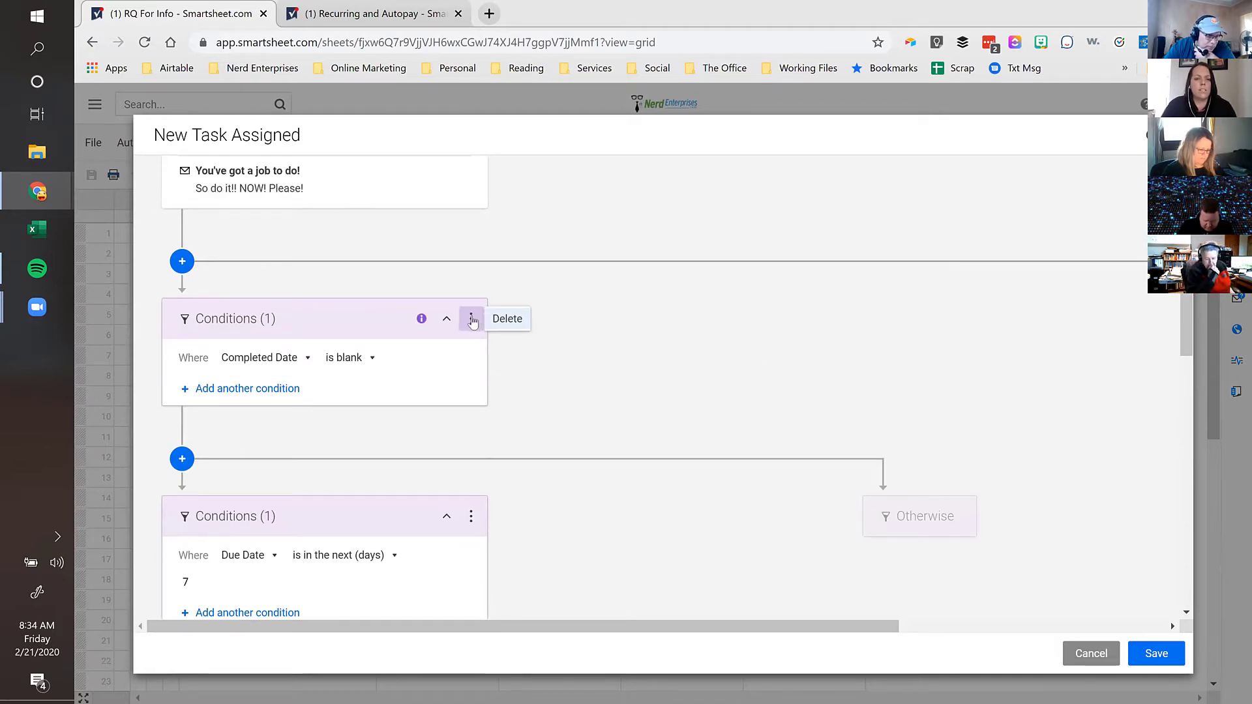
scroll(646, 339, "down", 6)
scroll(647, 344, "down", 5)
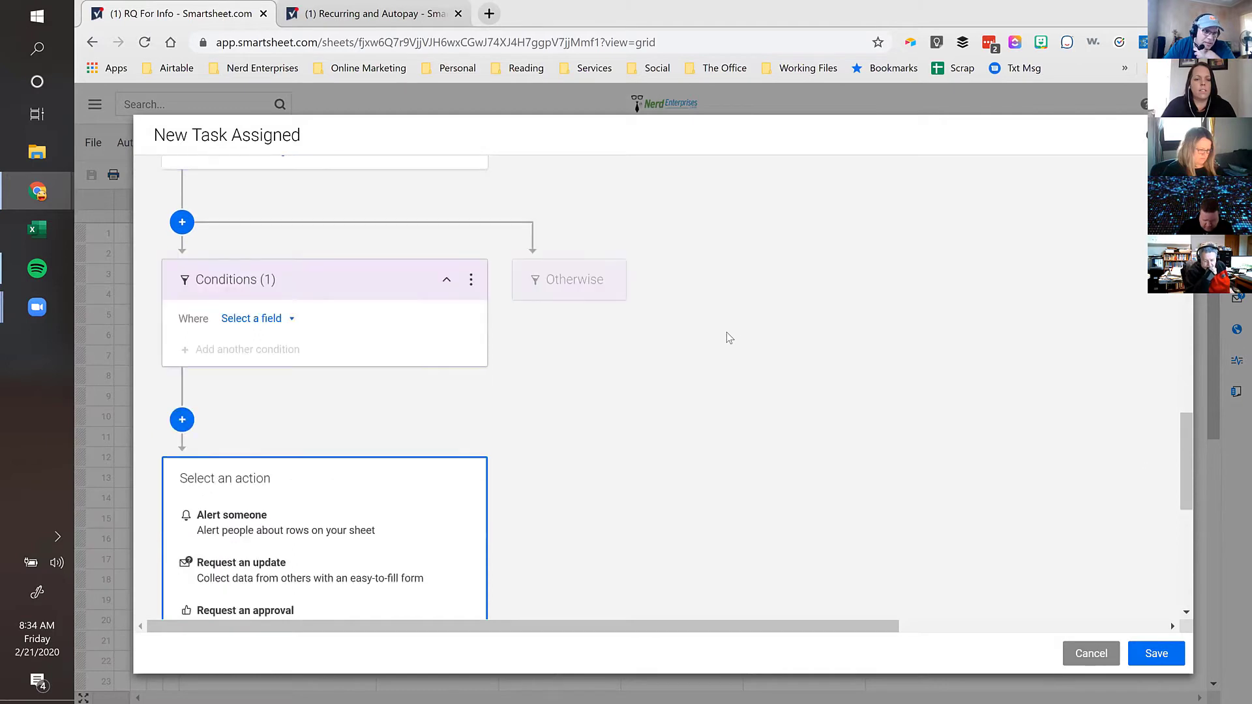
Step: Set the new condition at the end of the workflow to Completed Date "is blank"
left_click(226, 319)
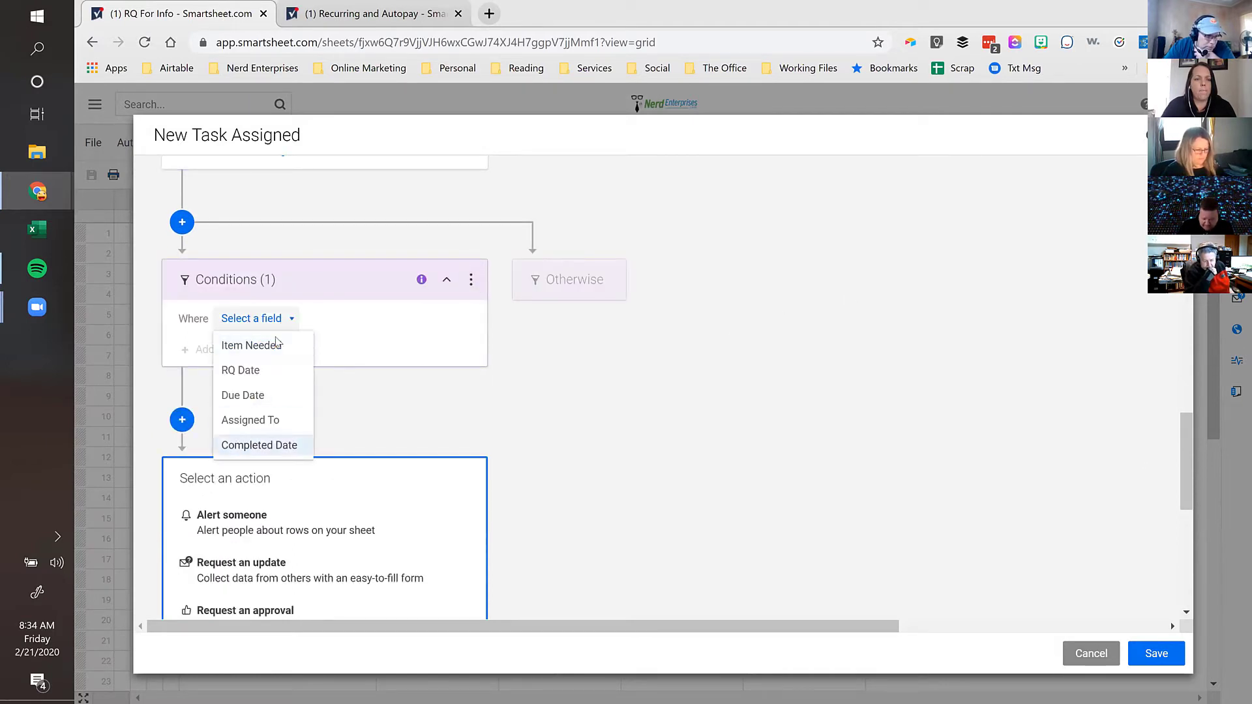
left_click(259, 444)
left_click(394, 323)
scroll(392, 398, "up", 3)
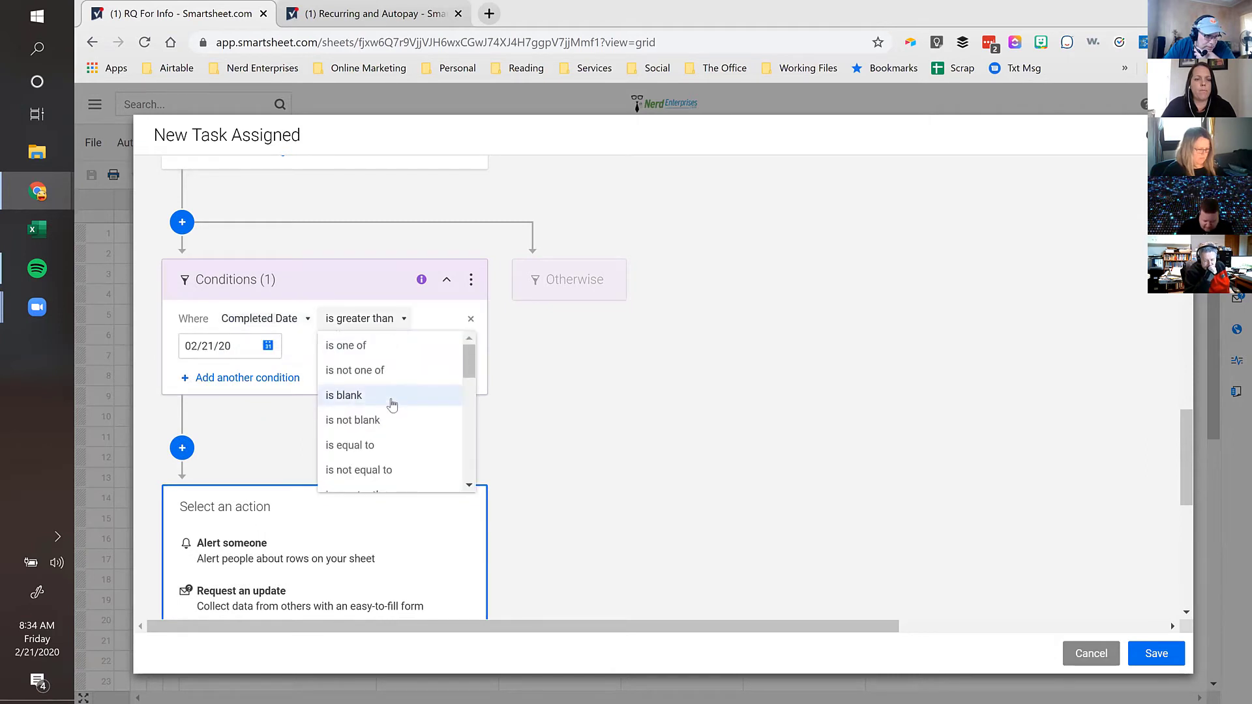
left_click(375, 400)
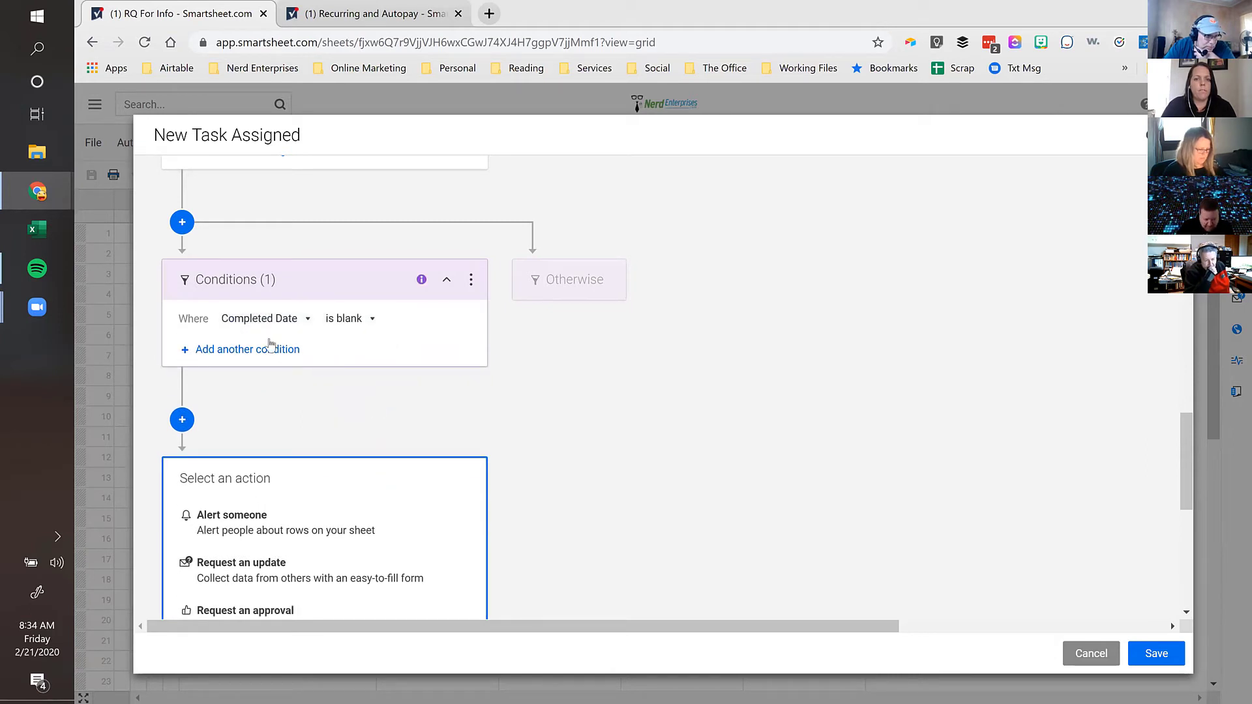
Step: Add an update request below the Completed Date condition, sent to the contacts in the Assigned To cell
scroll(261, 382, "down", 1)
scroll(269, 269, "down", 2)
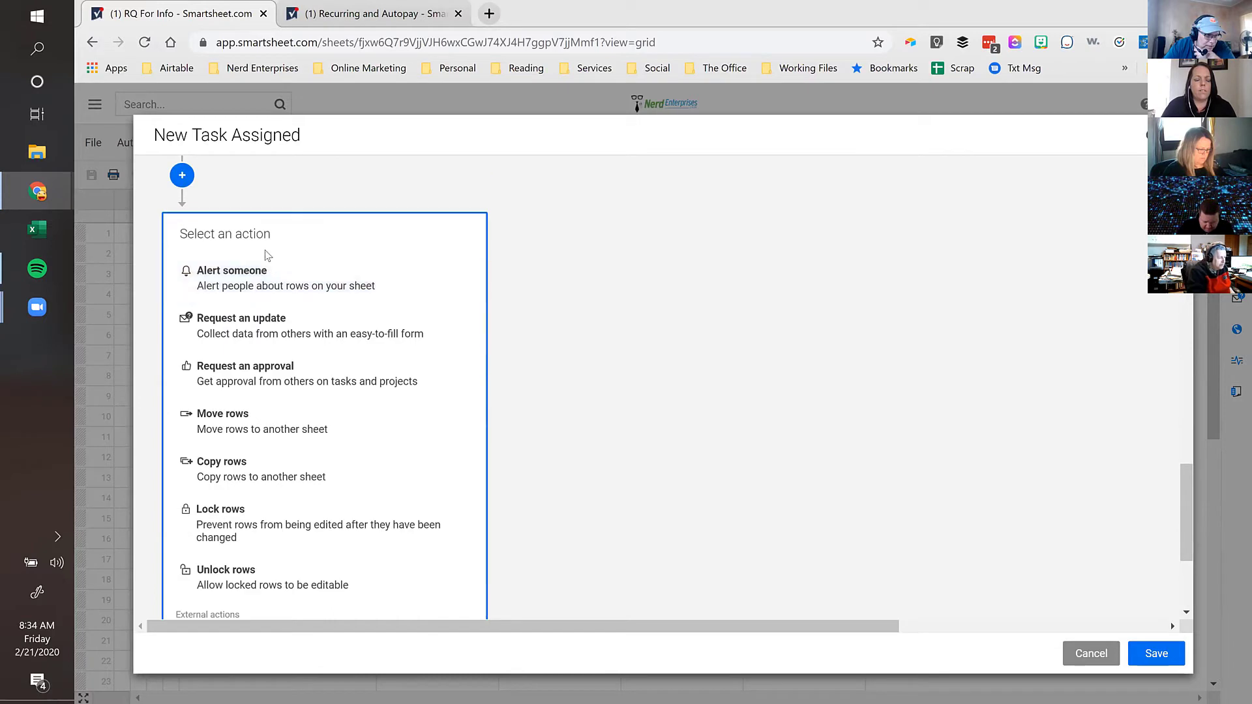
left_click(248, 326)
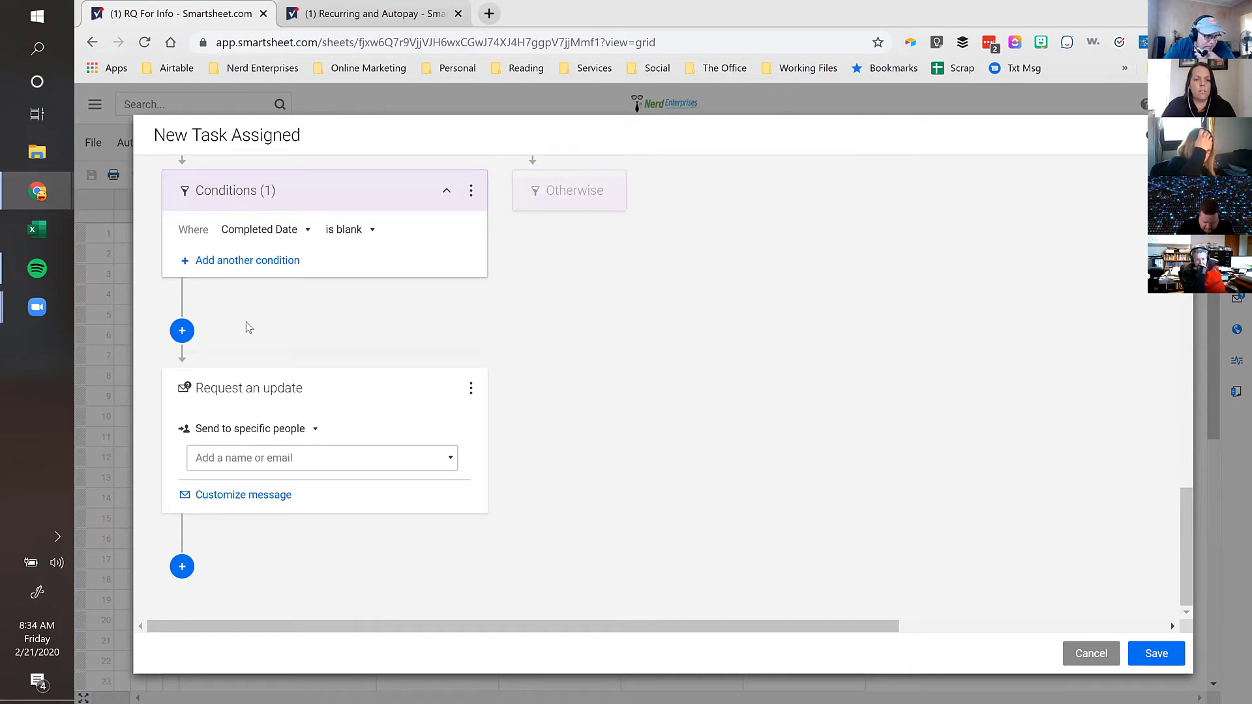
left_click(289, 431)
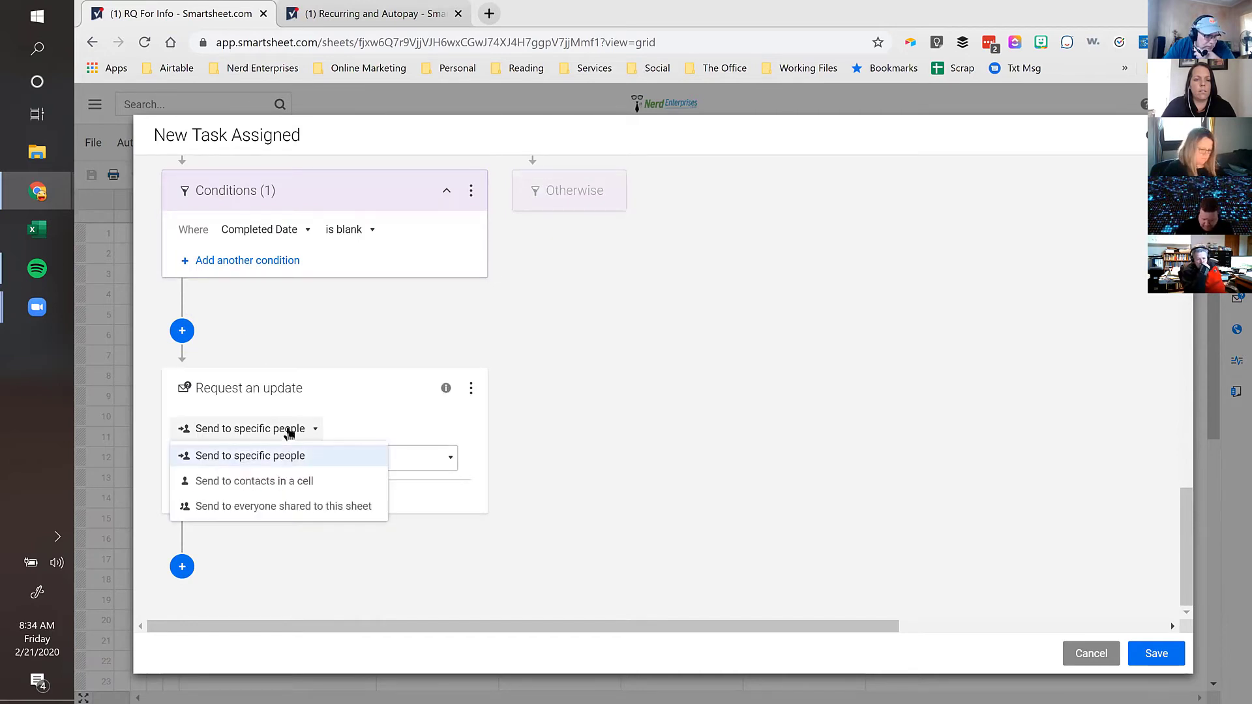
left_click(273, 481)
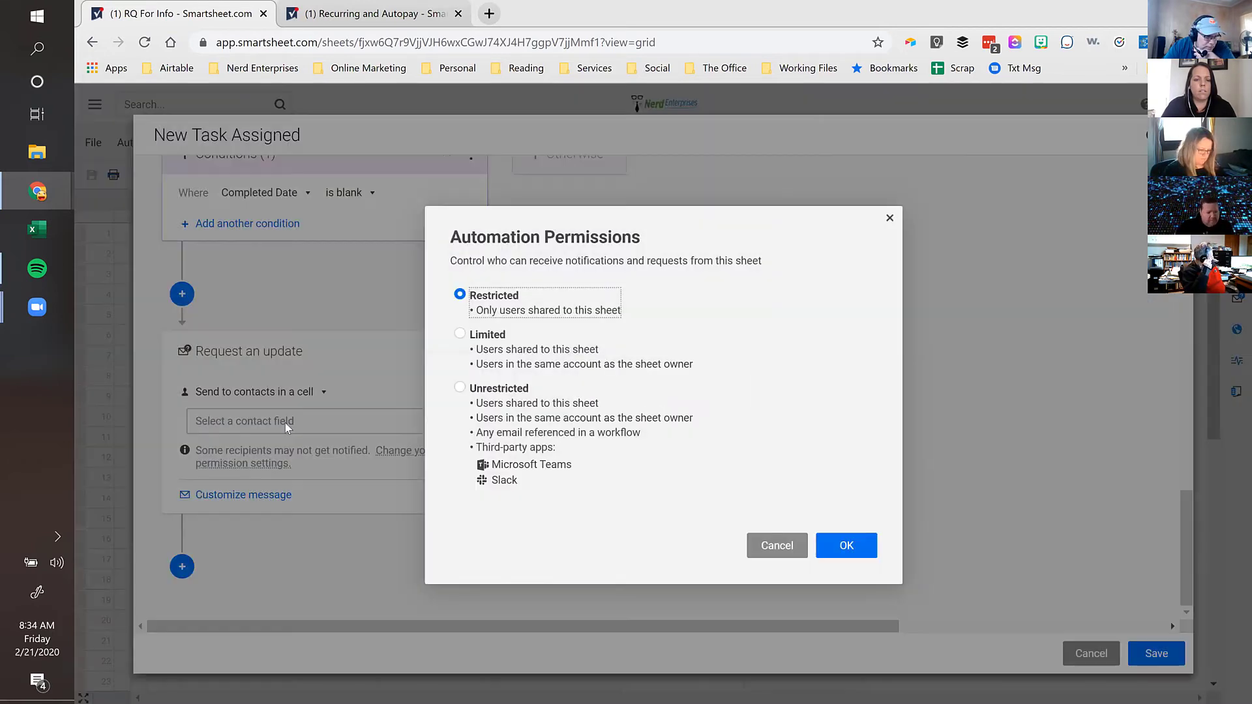
left_click(287, 426)
left_click(770, 547)
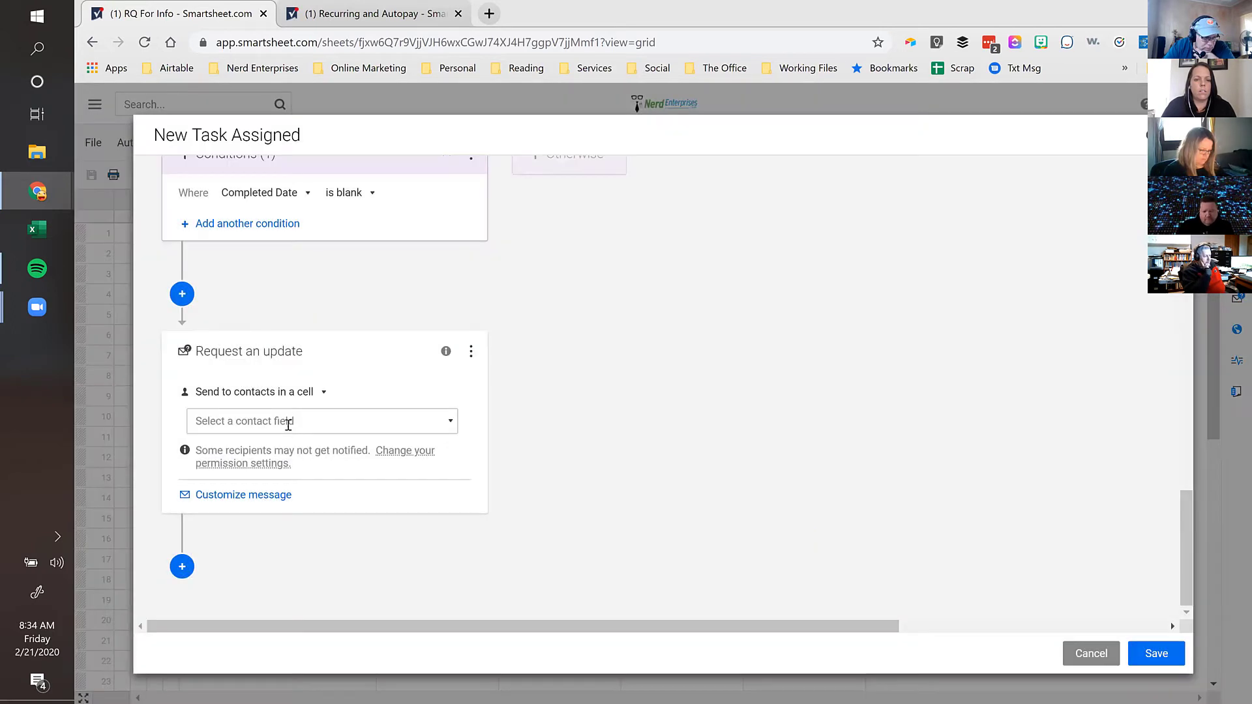
left_click(288, 425)
left_click(202, 459)
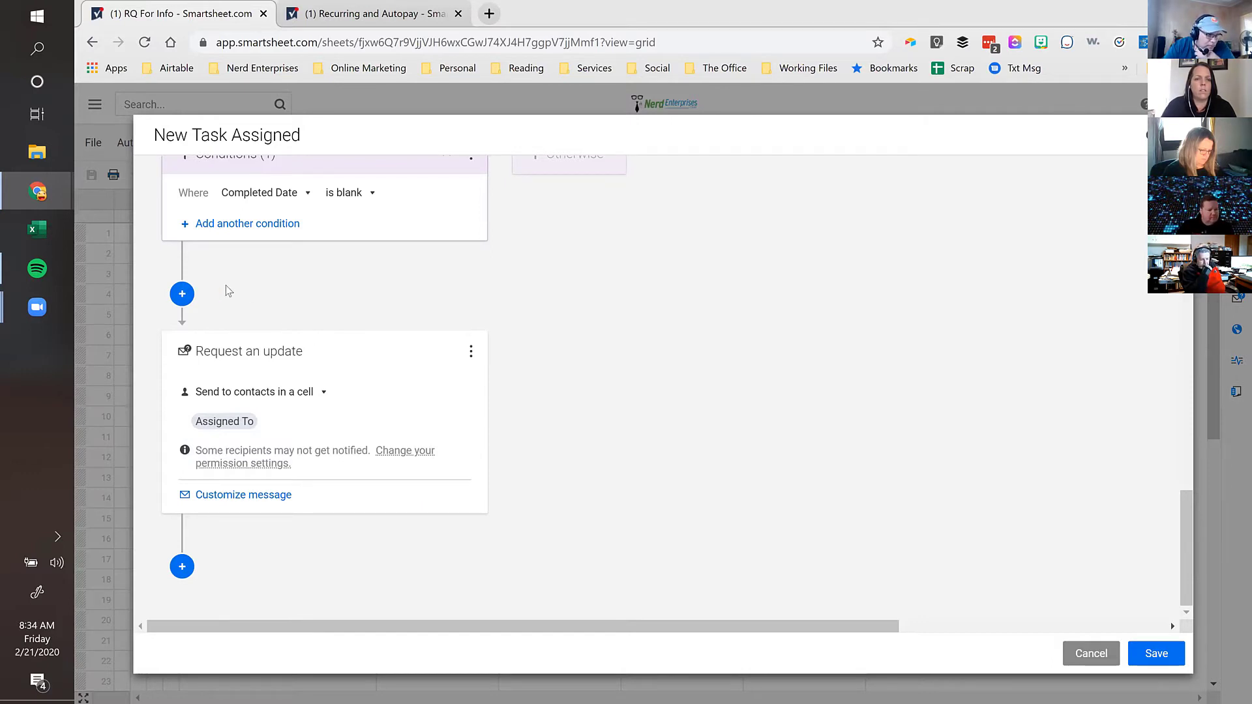
Step: Insert a condition on the Due Date field between the last Completed Date condition and its update request
scroll(254, 245, "up", 4)
scroll(255, 244, "up", 4)
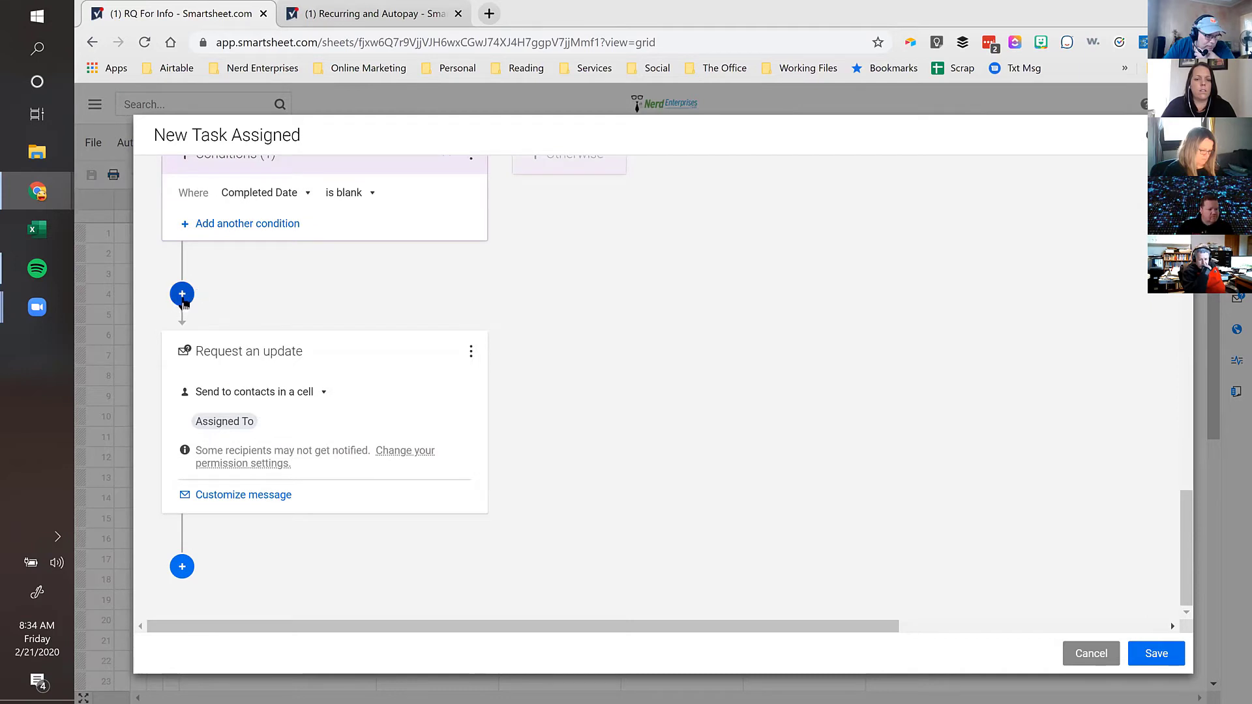
left_click(183, 295)
left_click(241, 315)
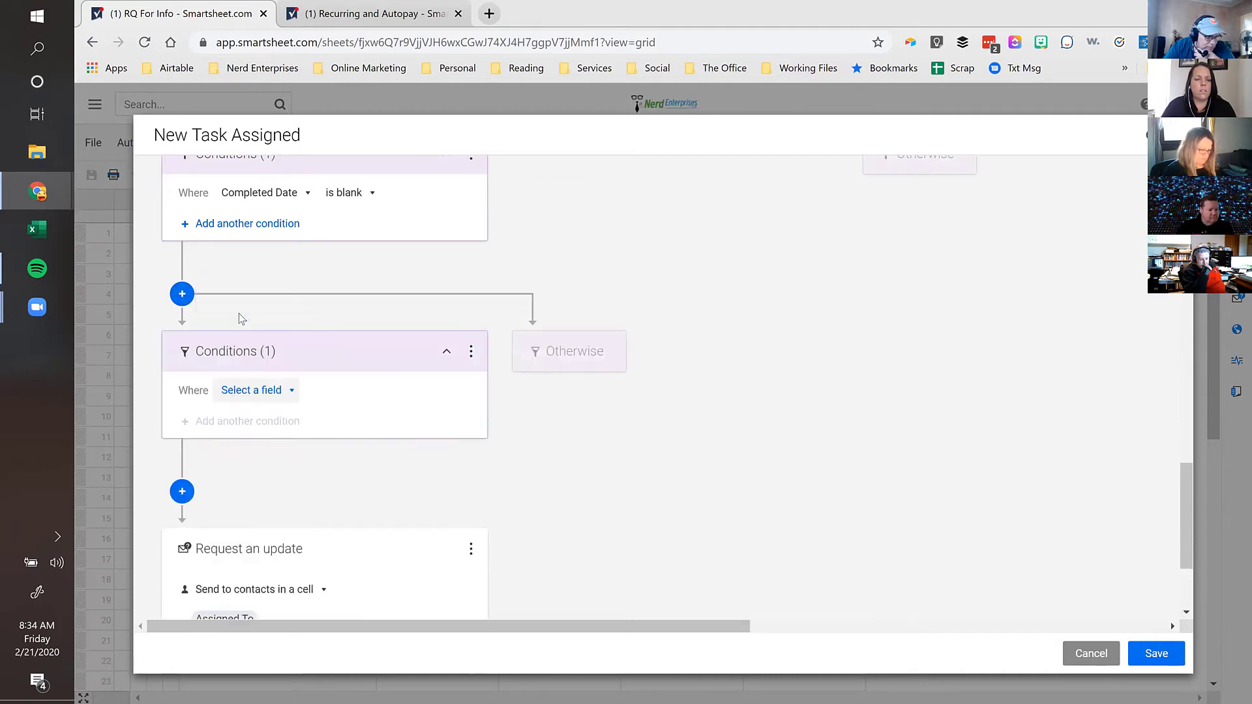
left_click(249, 393)
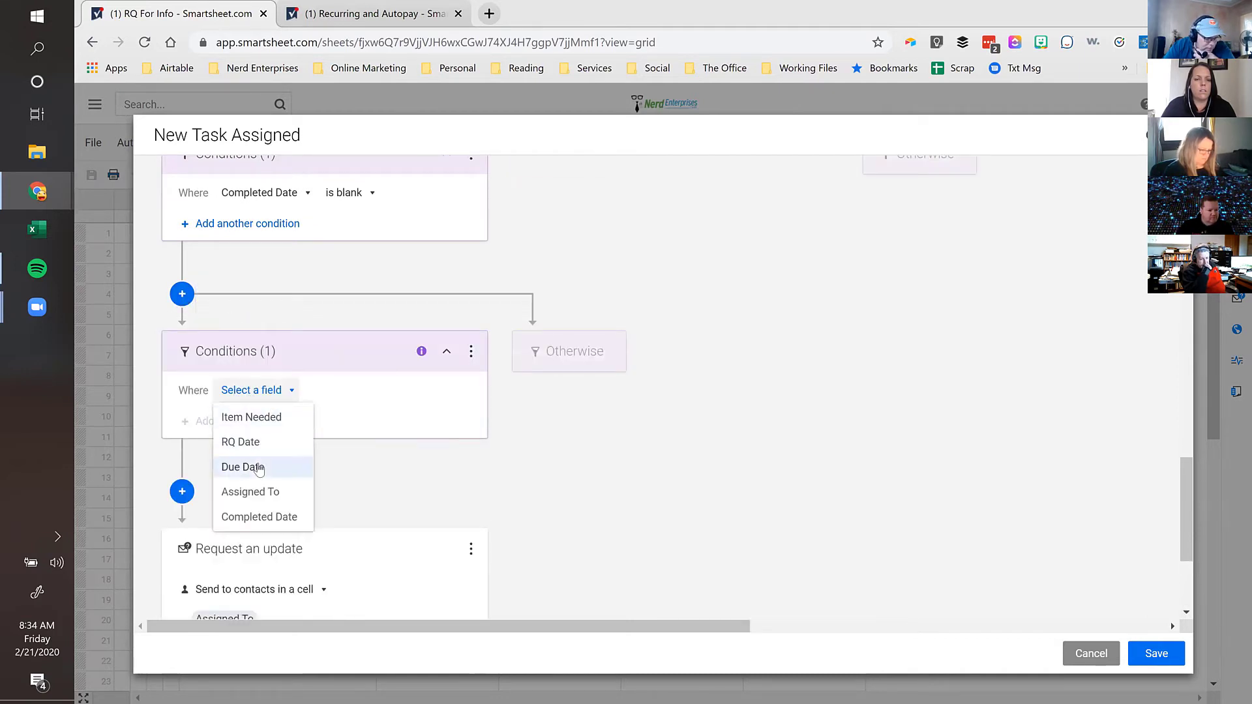
left_click(264, 466)
Step: Set the Due Date condition's criterion to "is in the next (days)" with a value of 1
left_click(323, 394)
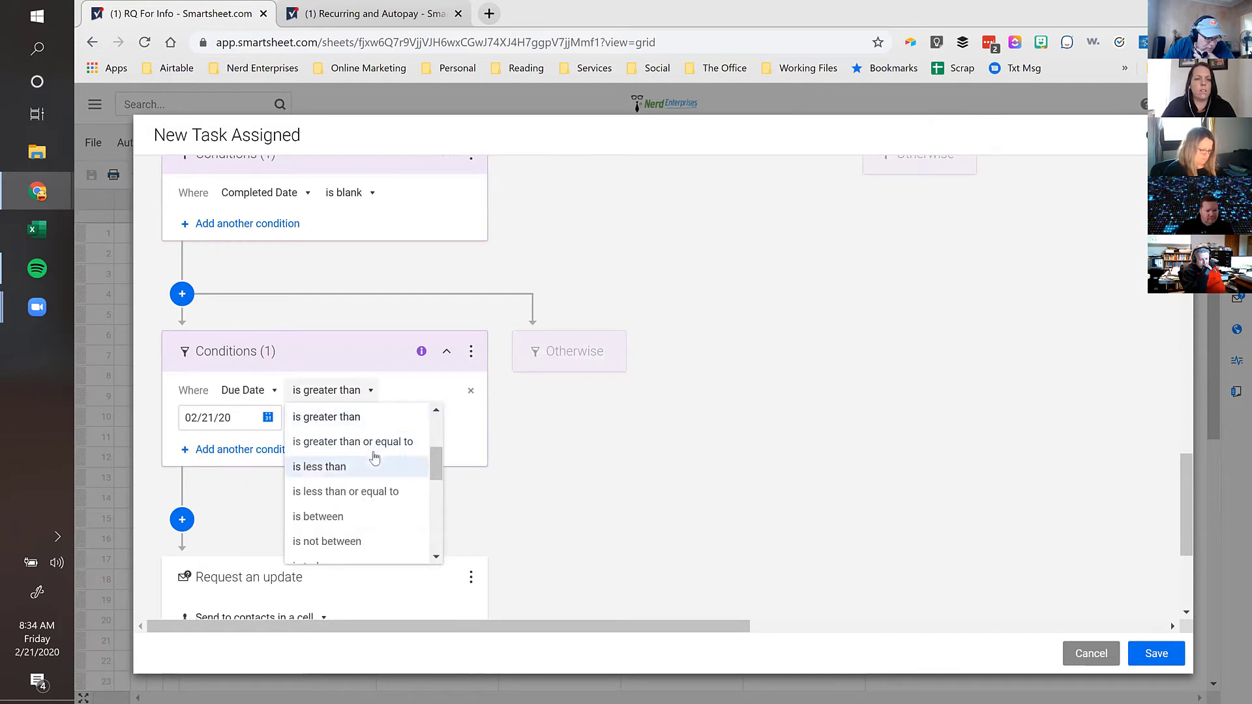
scroll(373, 454, "down", 5)
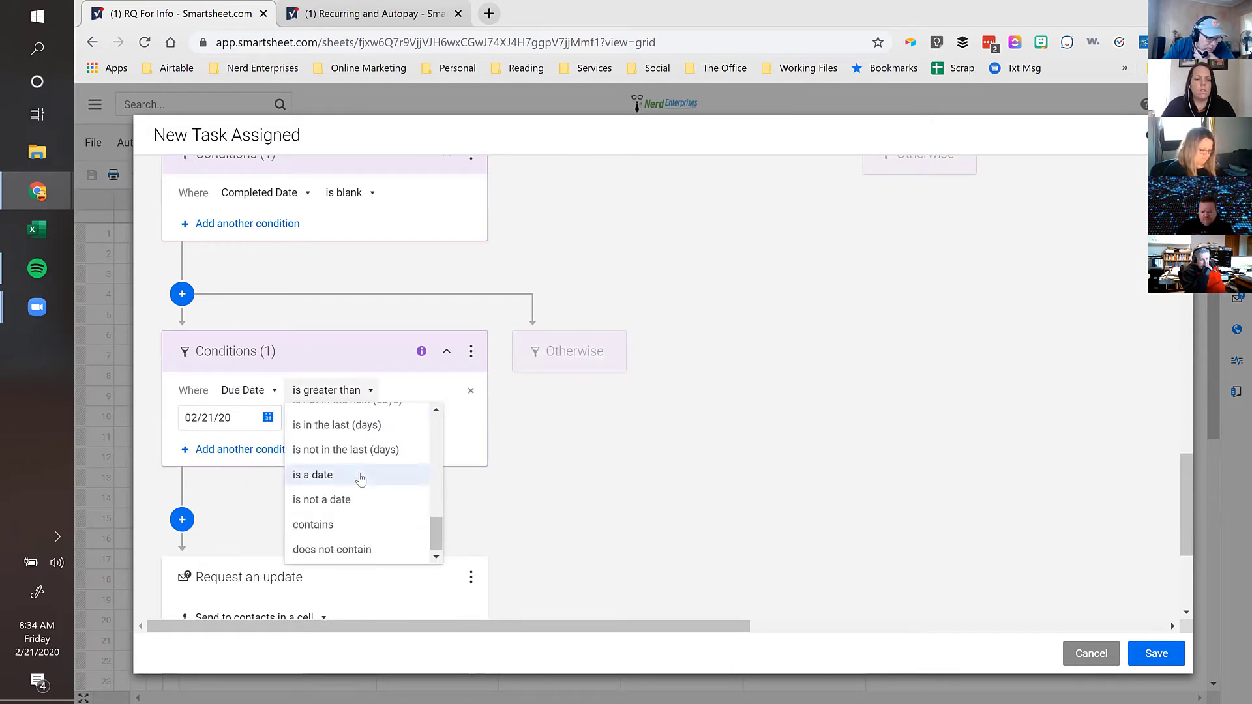
scroll(359, 506, "up", 3)
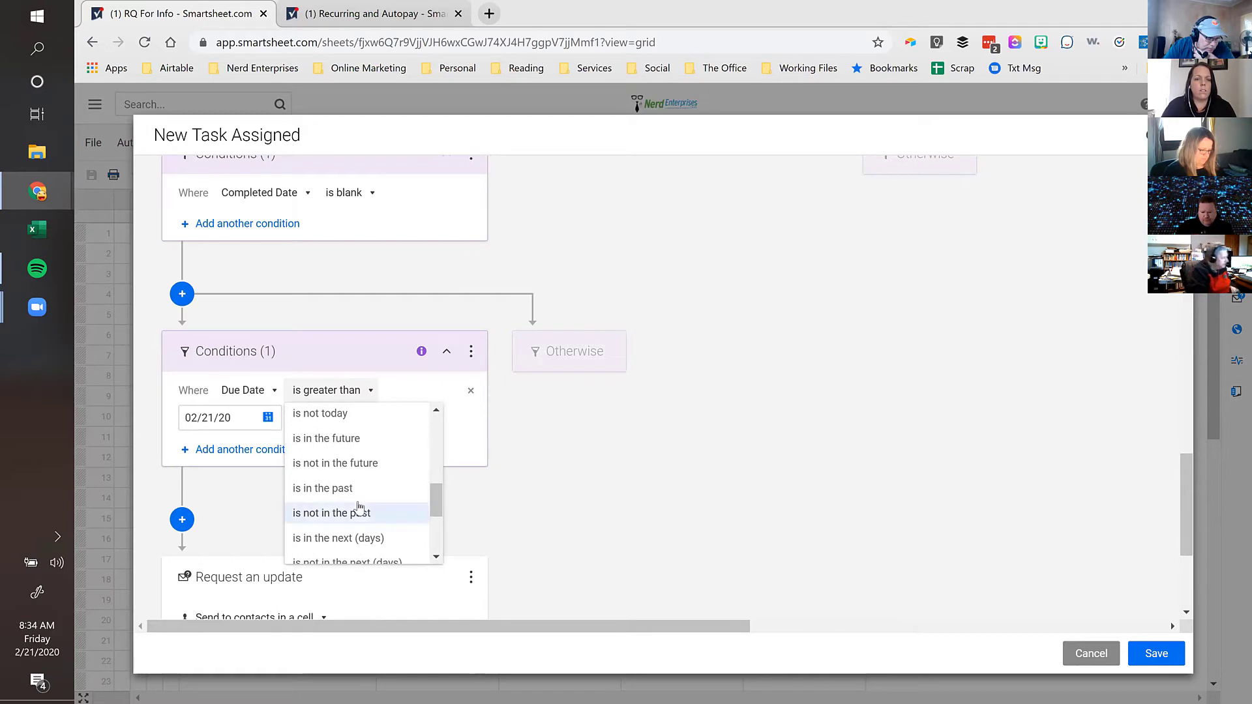
scroll(359, 506, "up", 5)
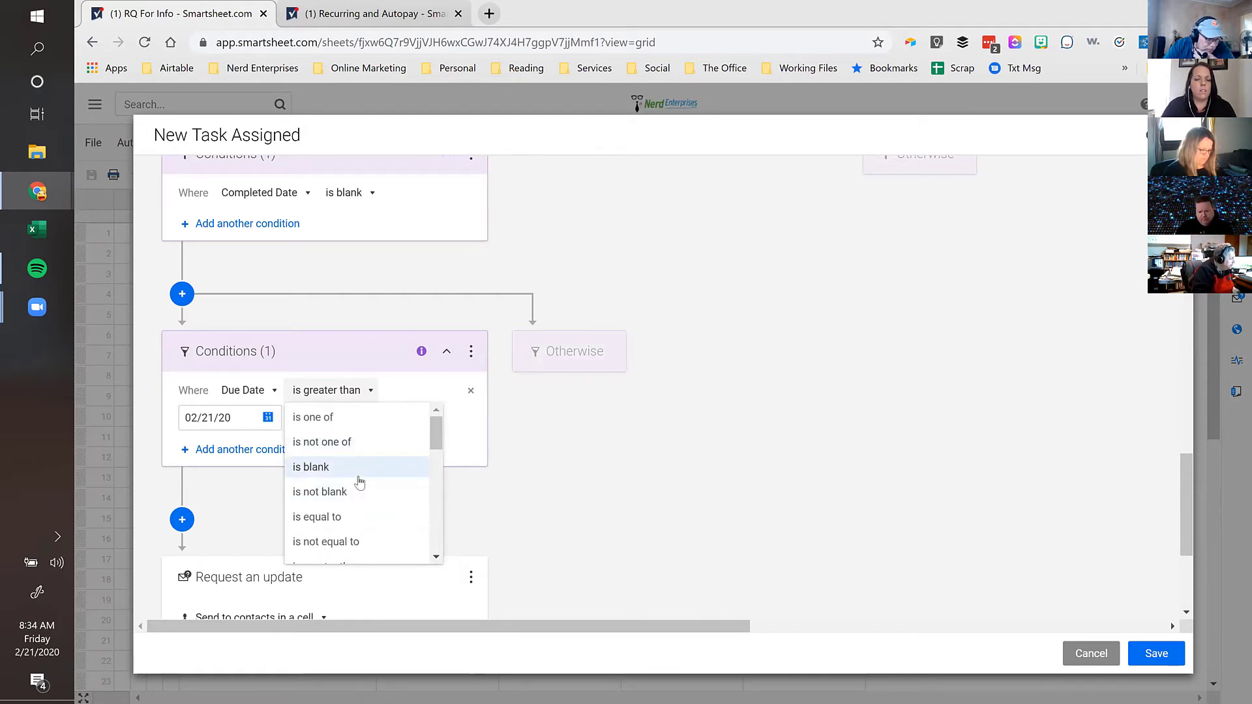
scroll(367, 492, "down", 3)
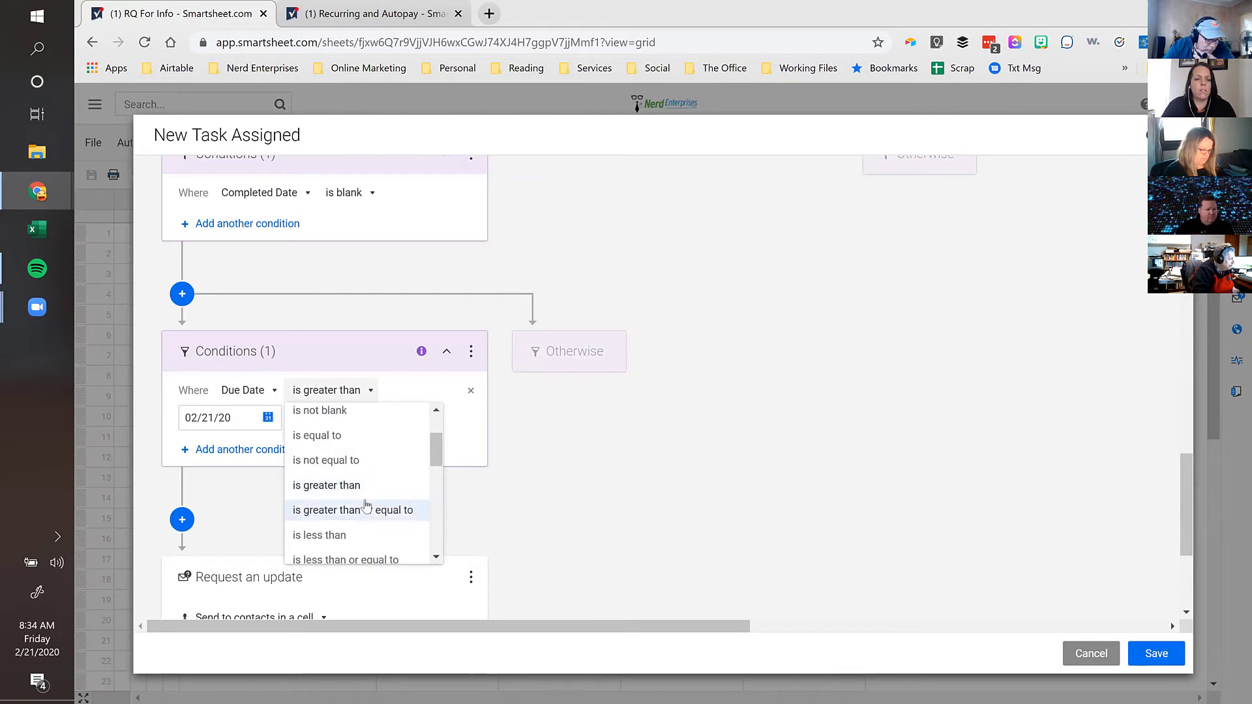
scroll(366, 501, "down", 3)
scroll(359, 510, "down", 3)
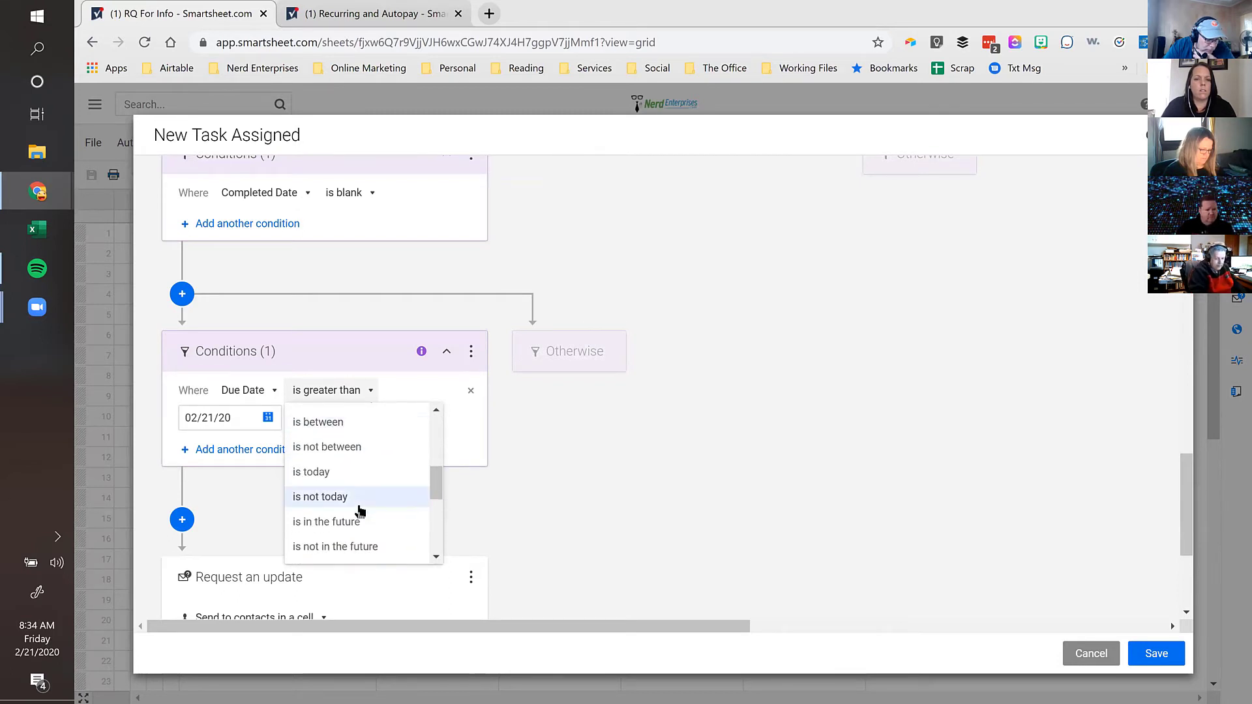
scroll(350, 477, "down", 3)
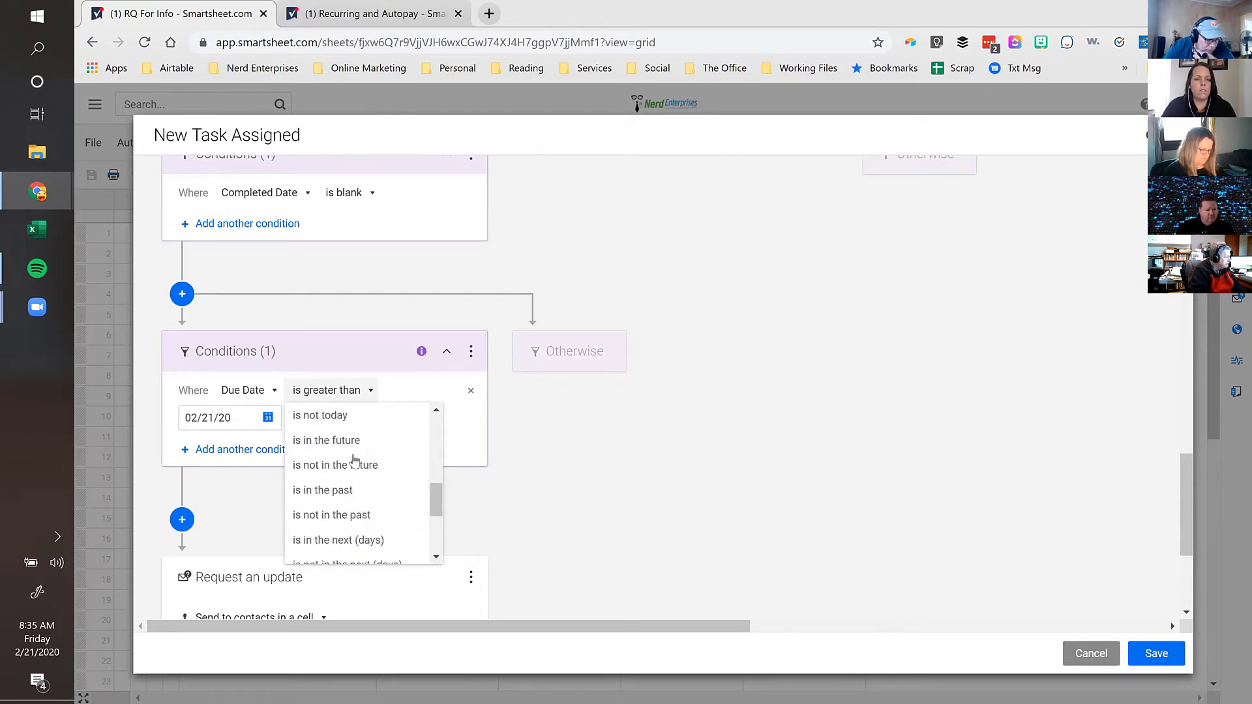
left_click(340, 542)
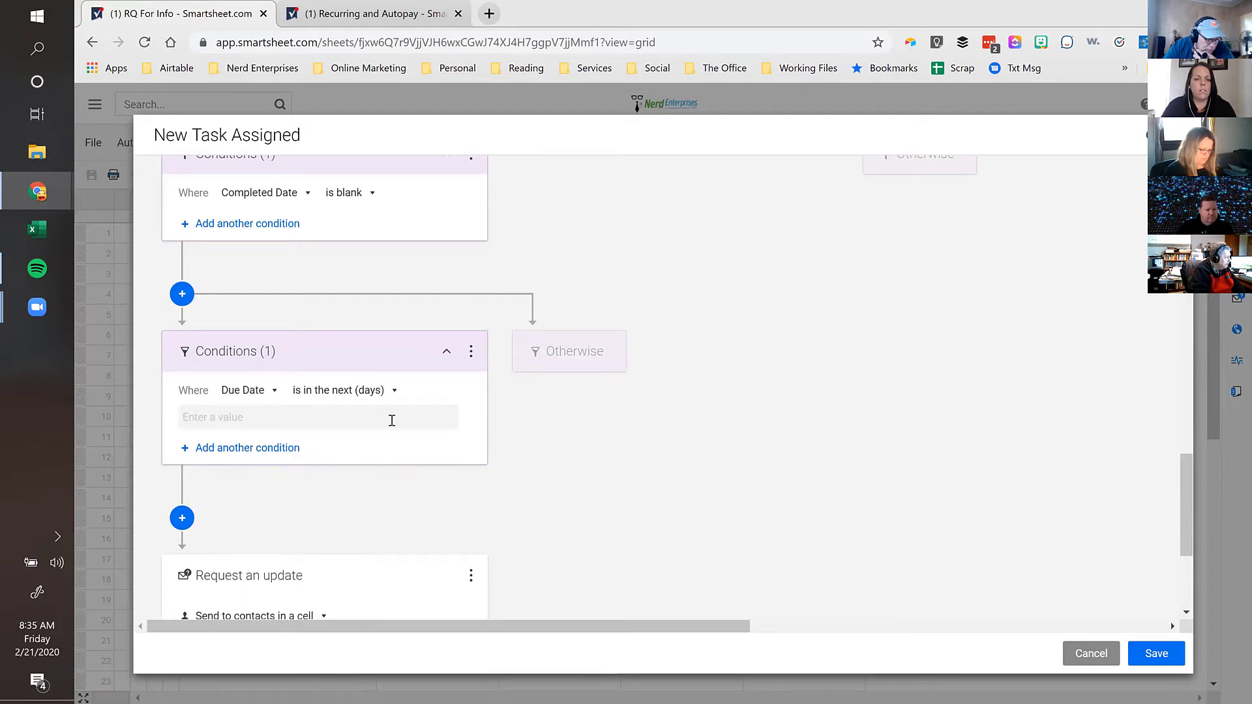
left_click(279, 422)
type("1")
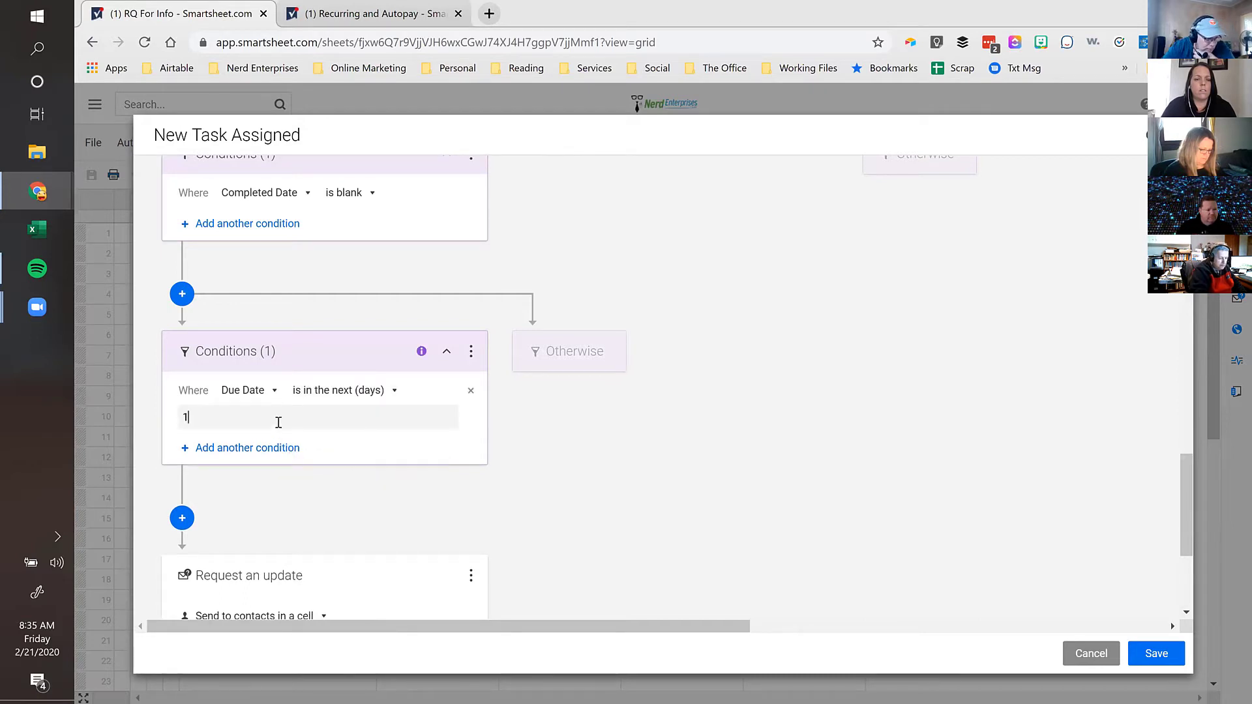
left_click(560, 522)
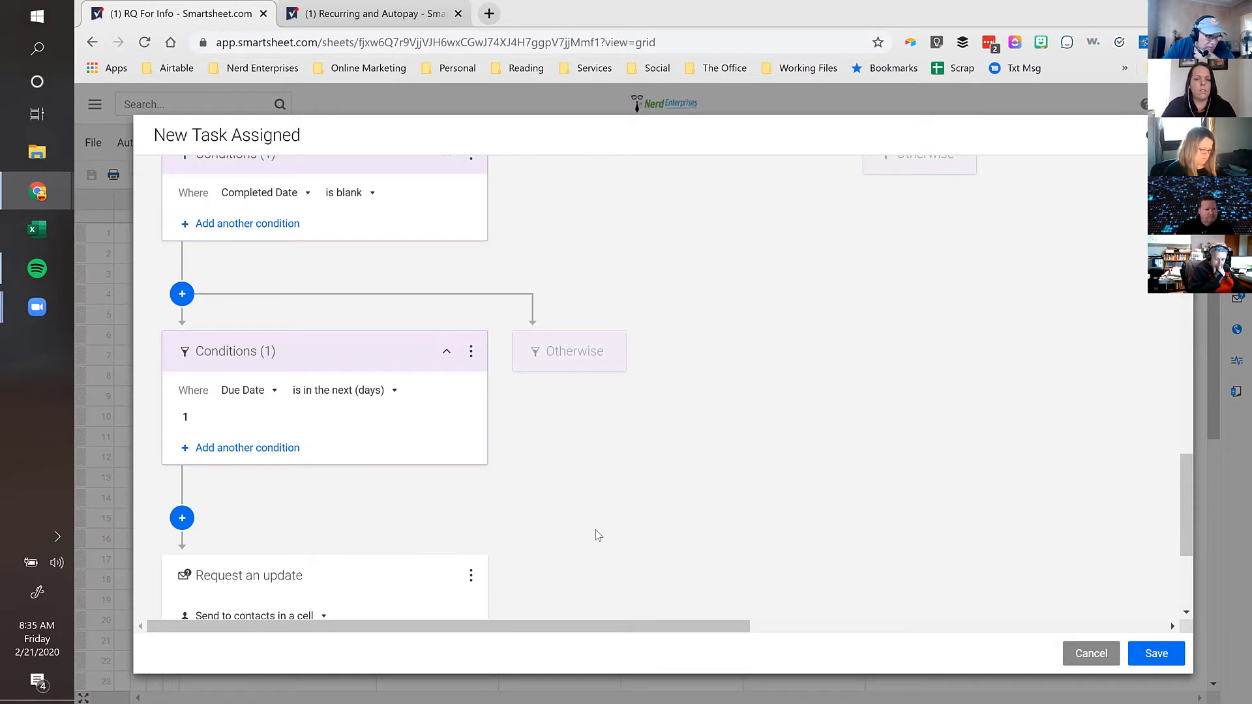
Step: Customize the last update request's message with the subject "HEY! You've Got 1 Day"
scroll(509, 443, "up", 1)
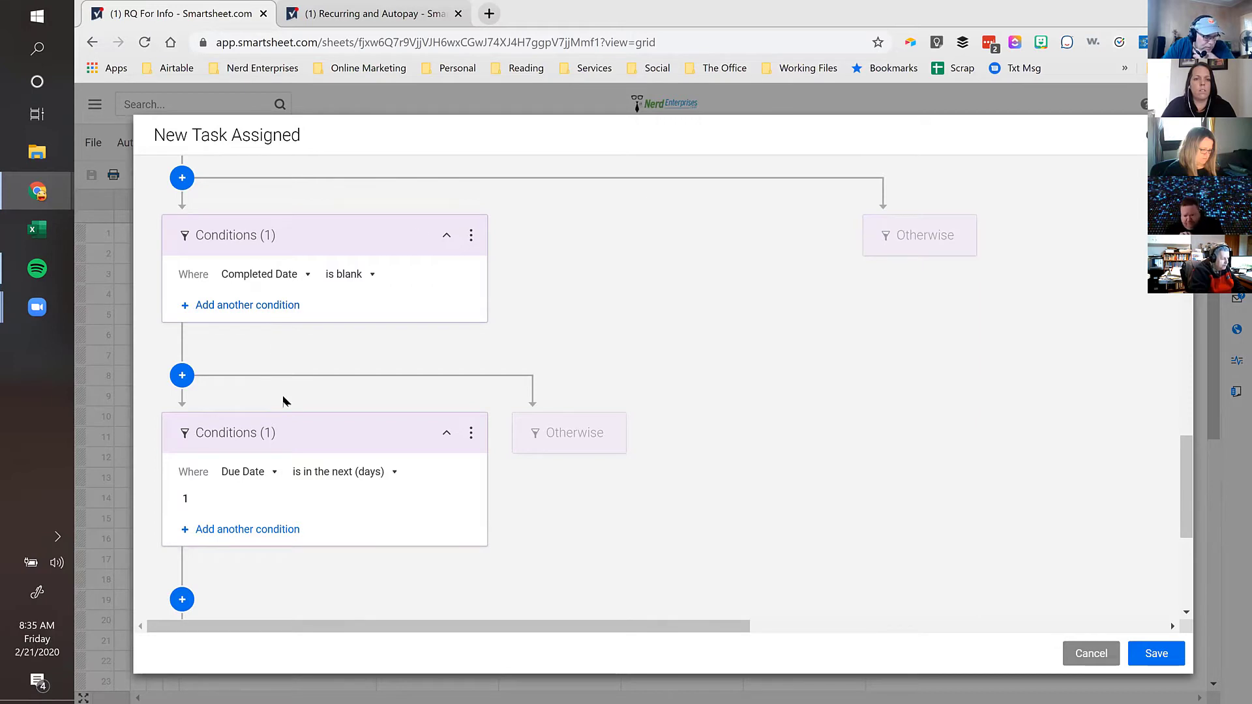
scroll(285, 399, "down", 1)
scroll(285, 399, "down", 1)
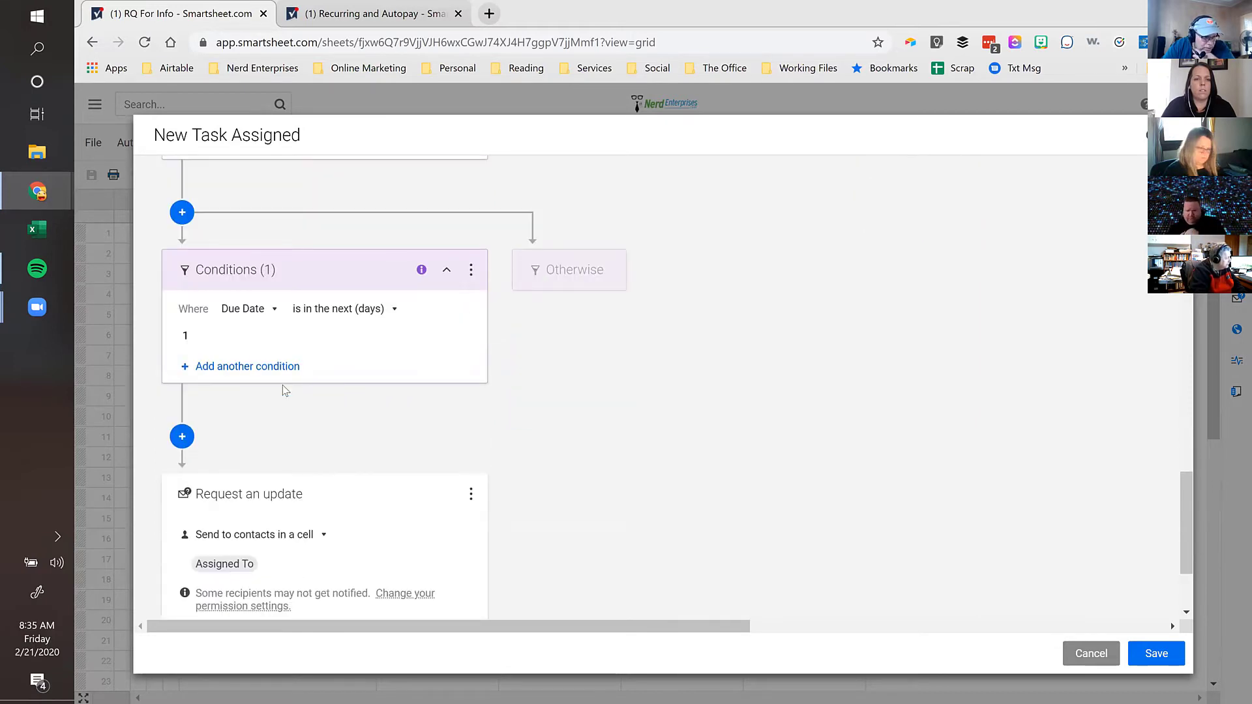
scroll(287, 391, "down", 2)
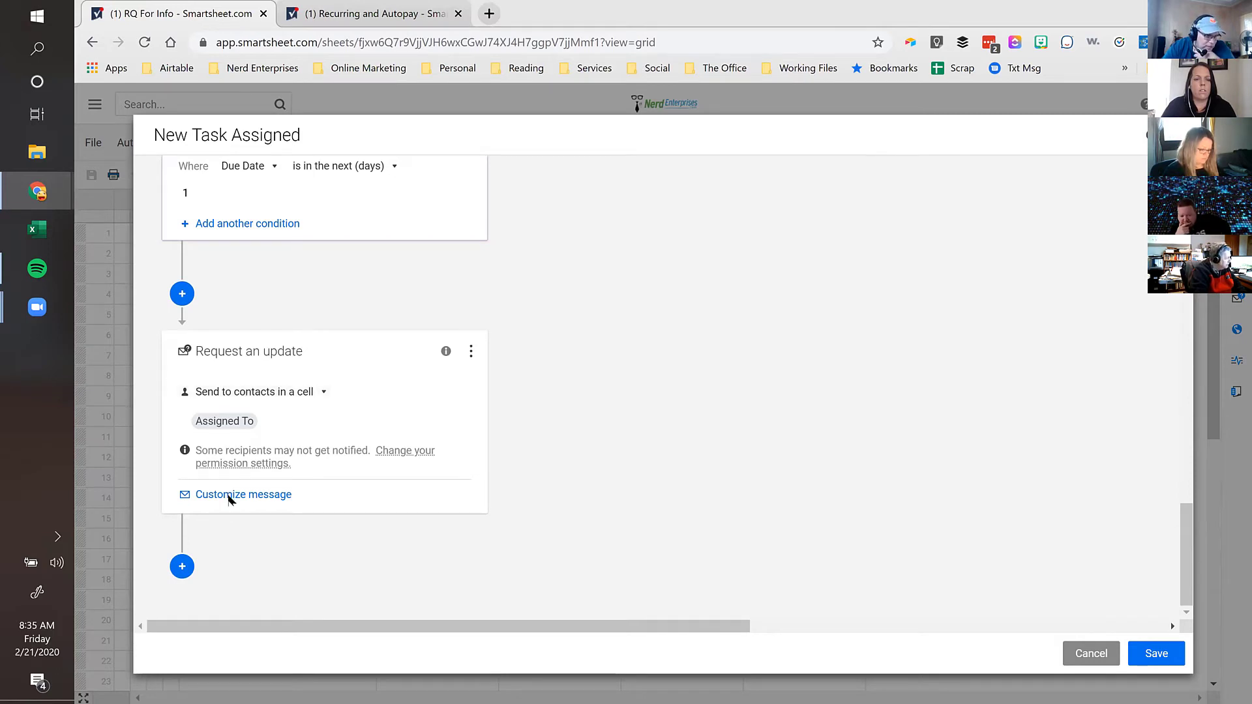
left_click(228, 498)
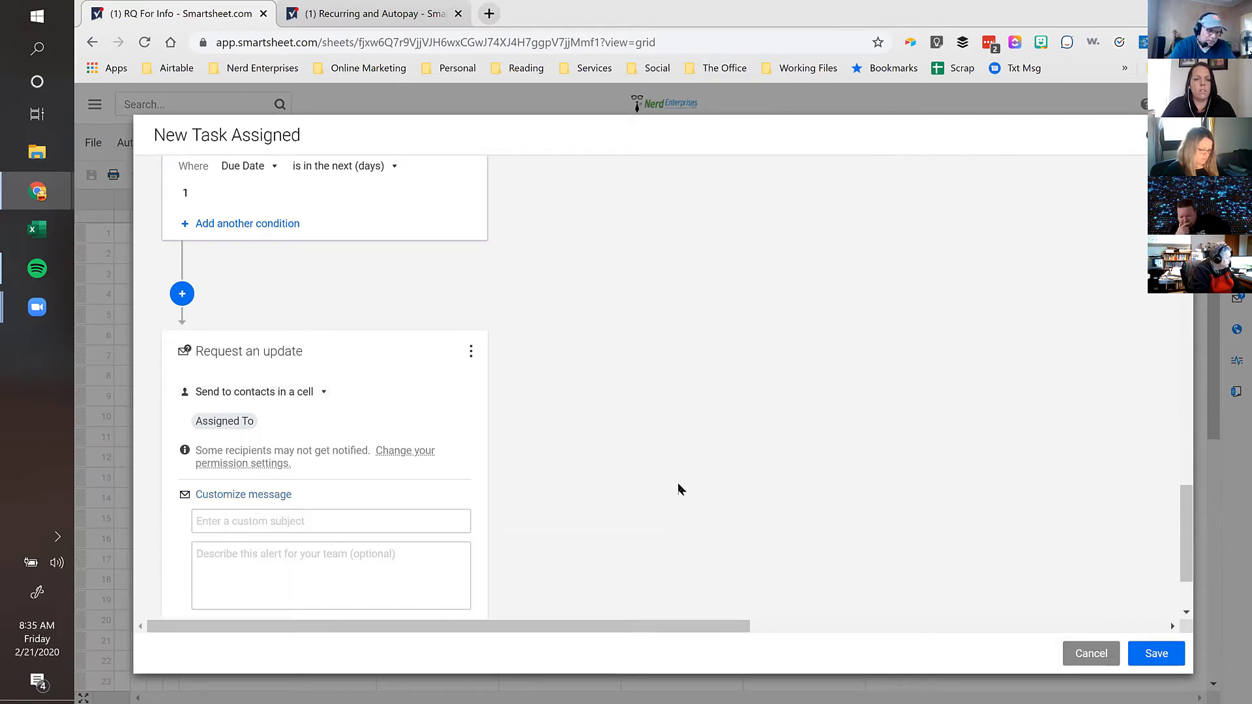
type("HEY! You've Got")
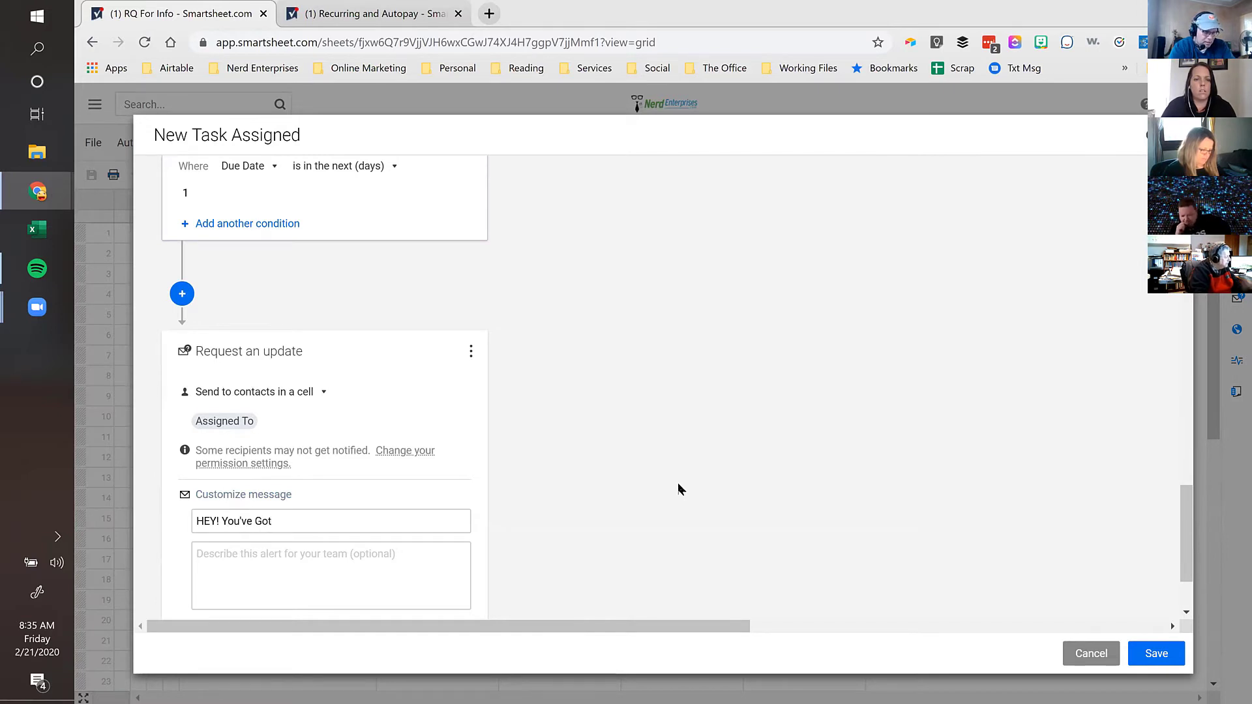
type(" 1 Day")
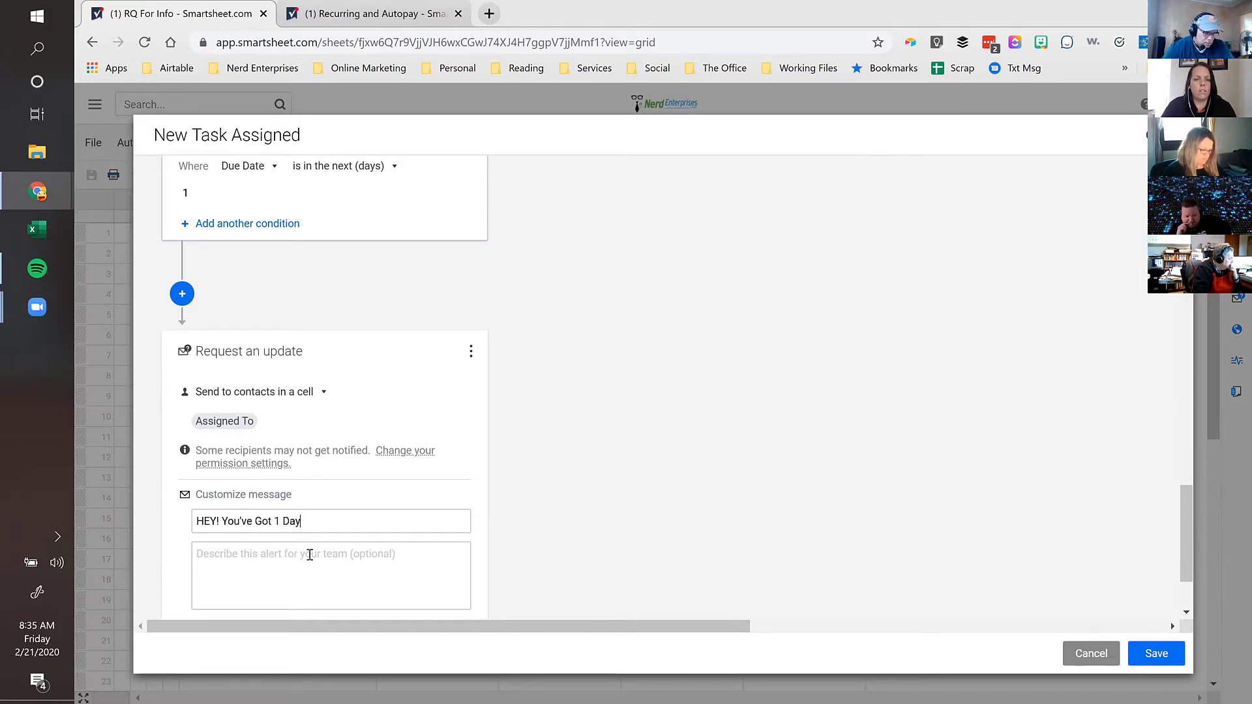
Step: Write the update request's message description, starting with "You had ONE thing to do!"
left_click(376, 558)
type("YOu ha")
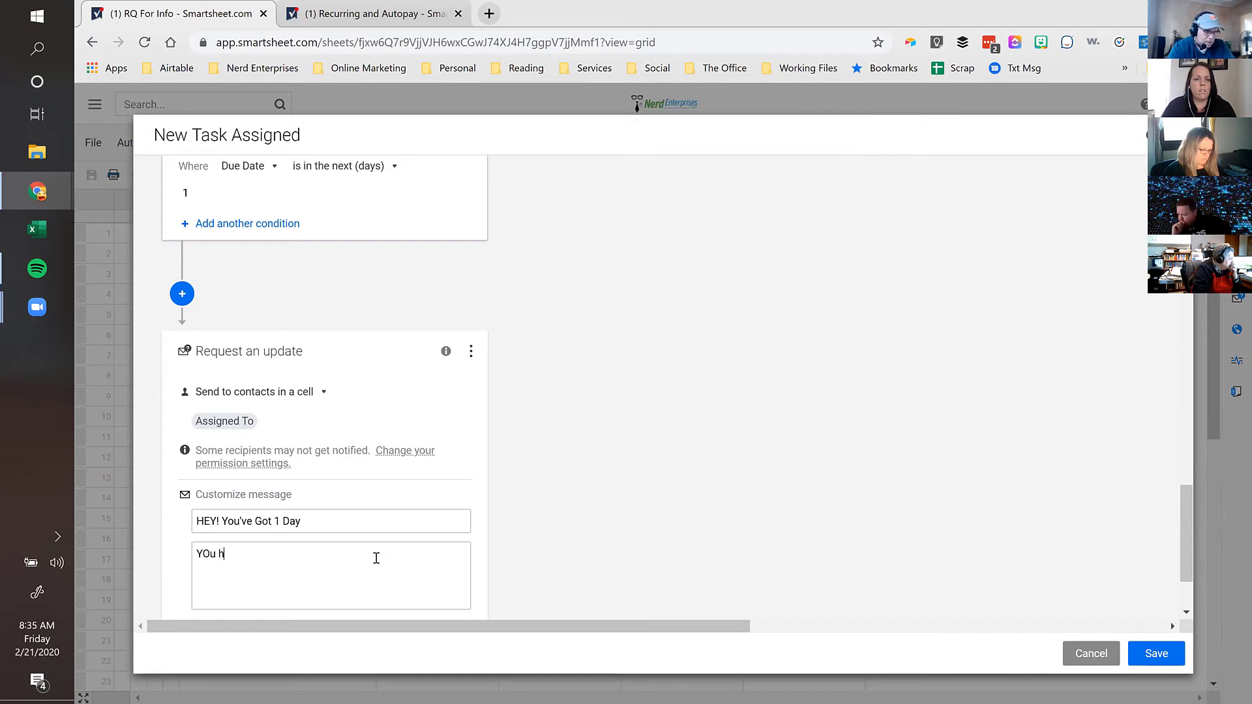
key("BackSpace")
type("ou")
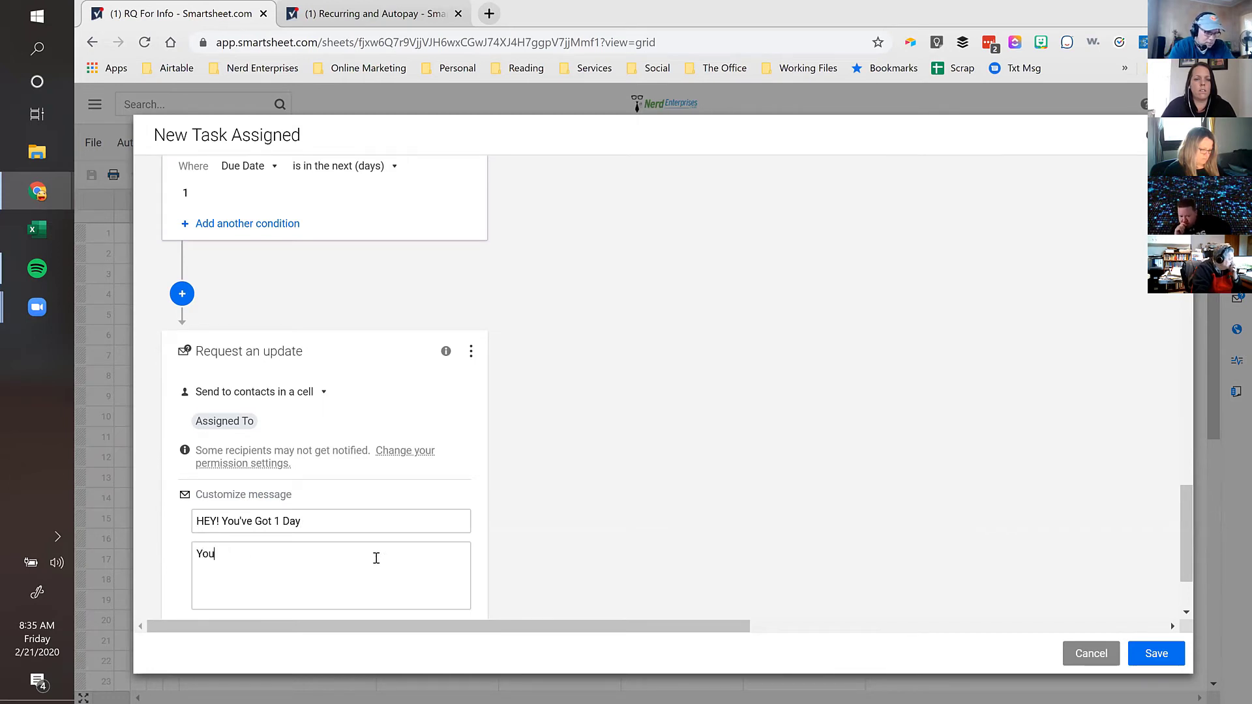
type(" hadONE")
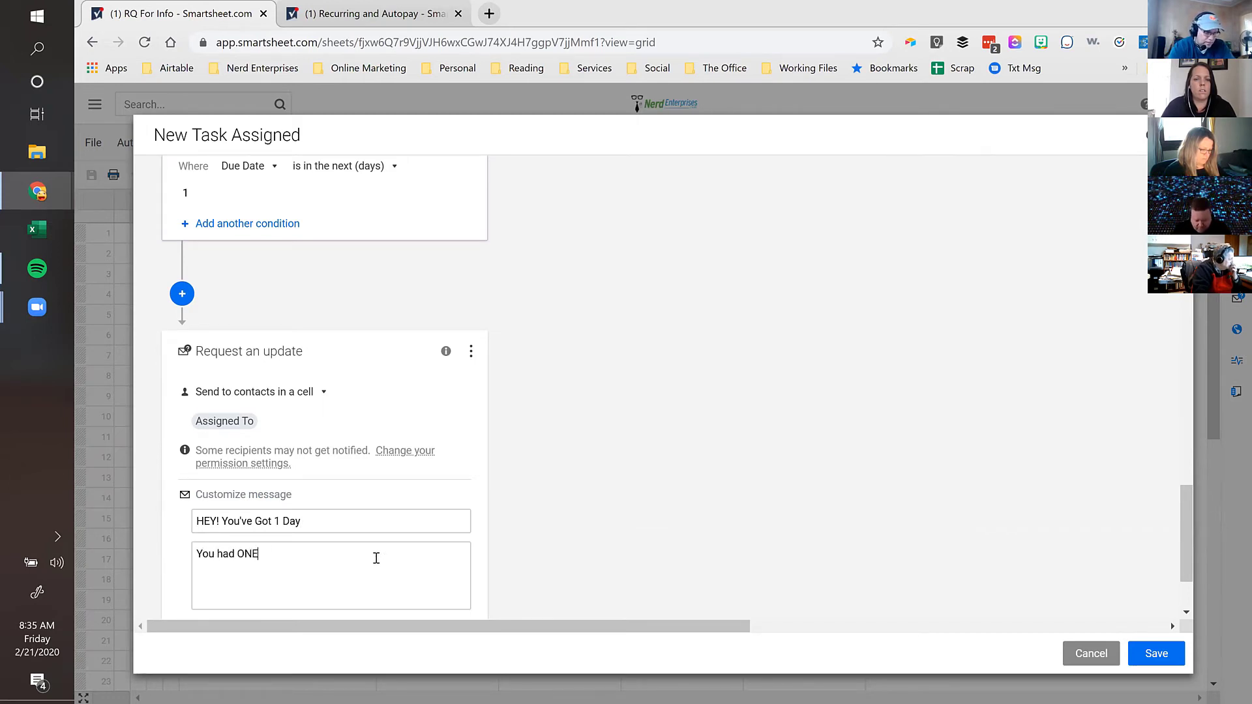
type("thing")
key("BackSpace")
key("BackSpace")
key("BackSpace")
key("BackSpace")
key("BackSpace")
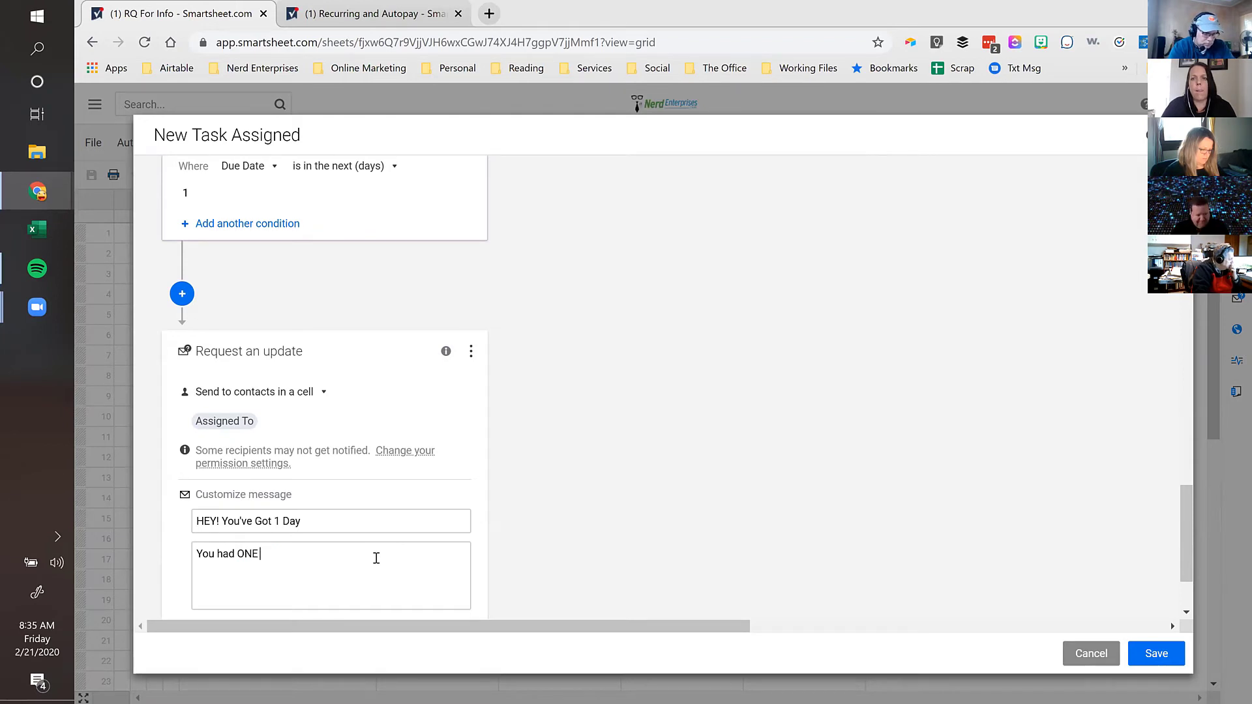
type("thing to d")
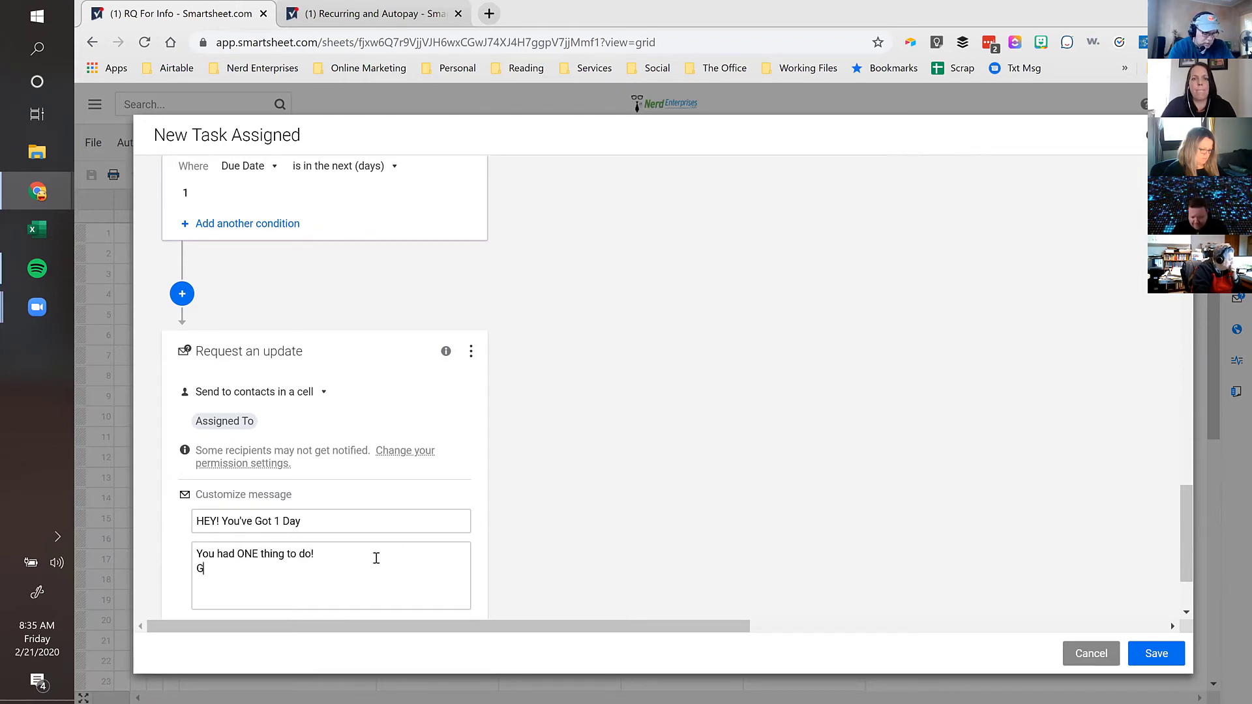
Step: Finish the update request message with "You had ONE thing to do! Get me this data! Just Do It!", save the workflow and leave the automation list
type("o!")
key("Return")
type("Get me this ")
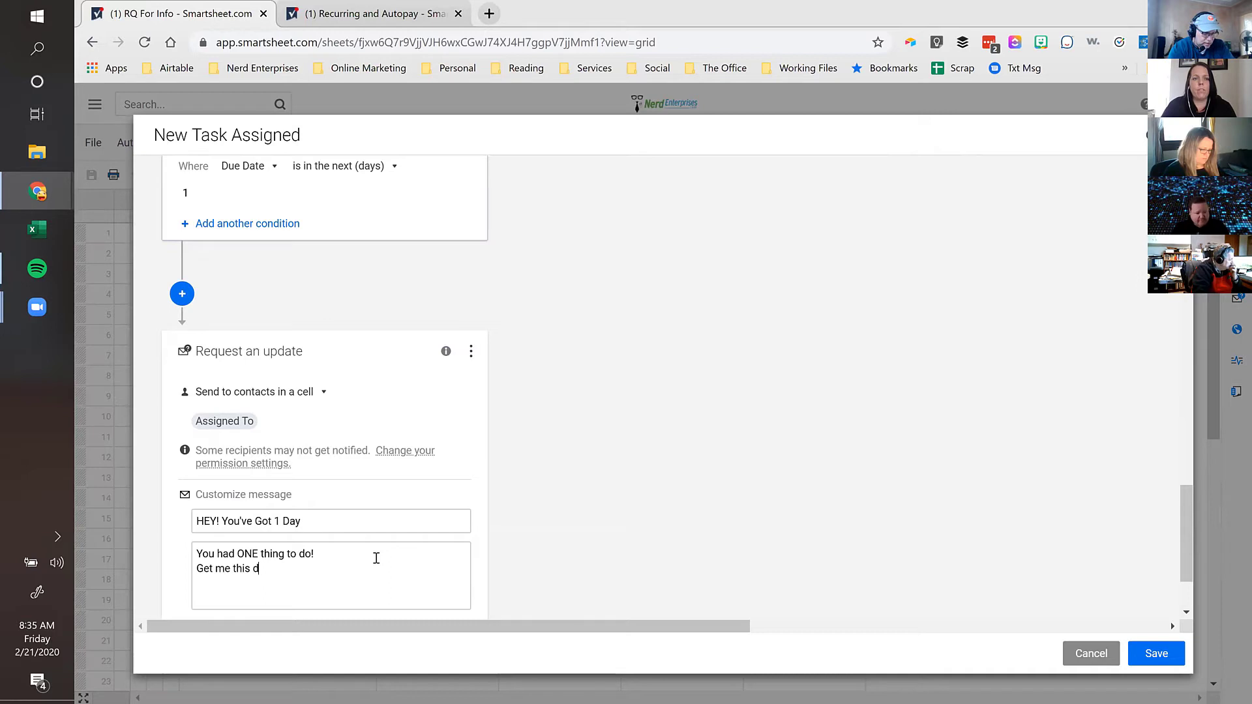
type("data!")
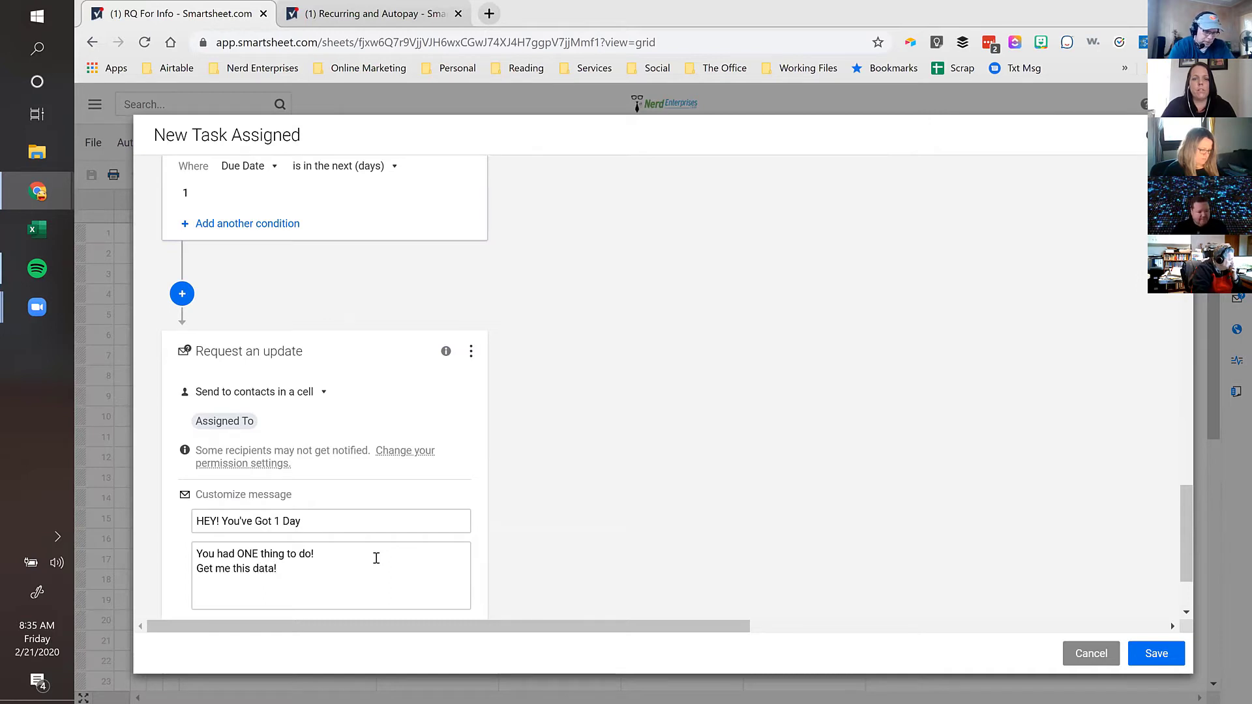
key("Return")
type("Just Do It!")
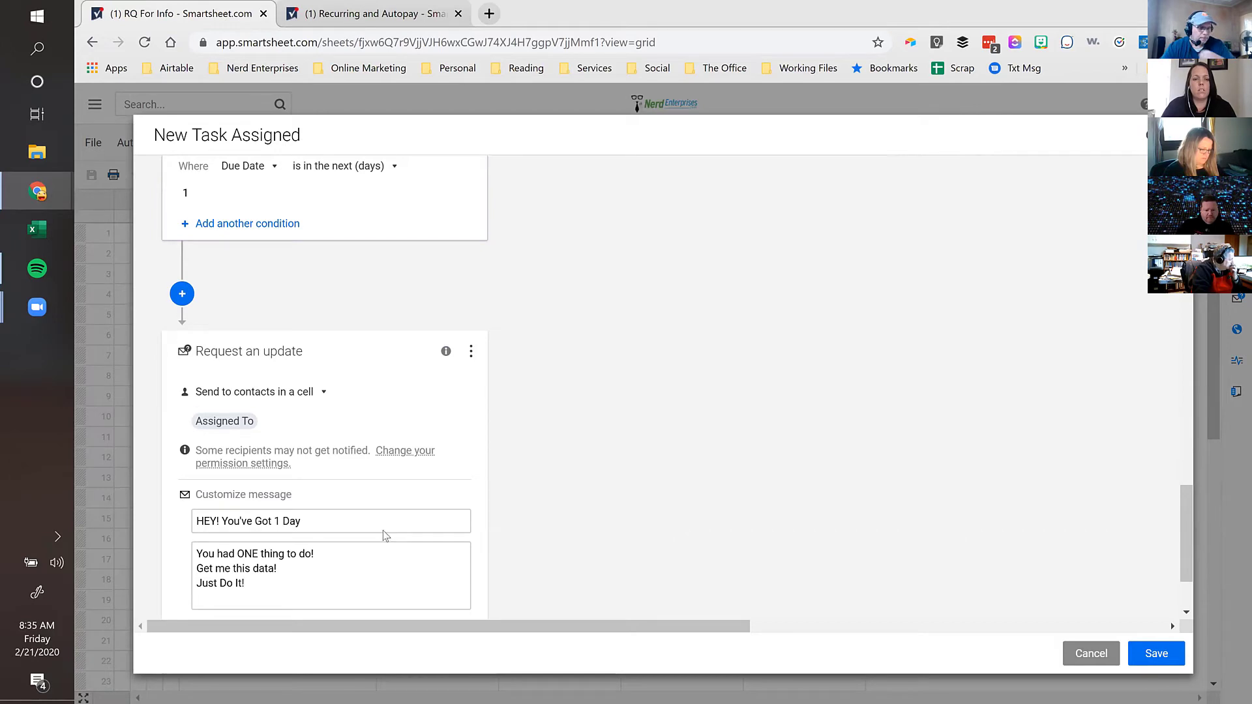
scroll(385, 534, "down", 3)
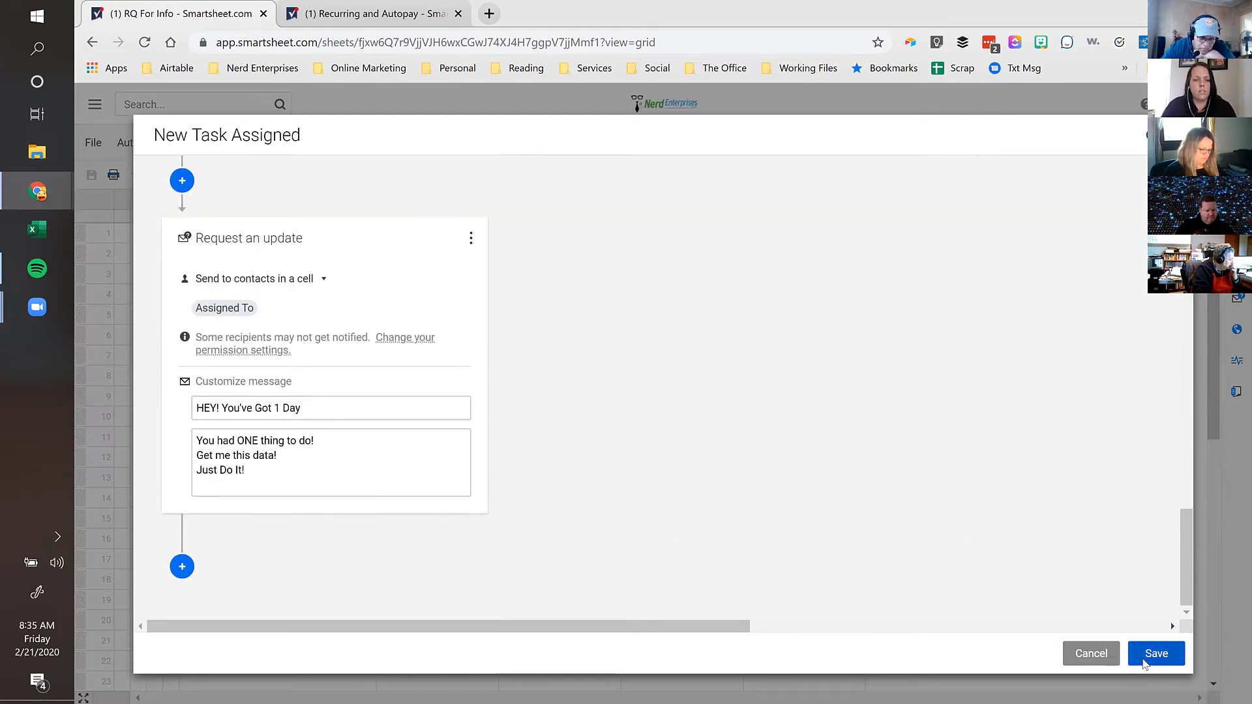
left_click(1147, 661)
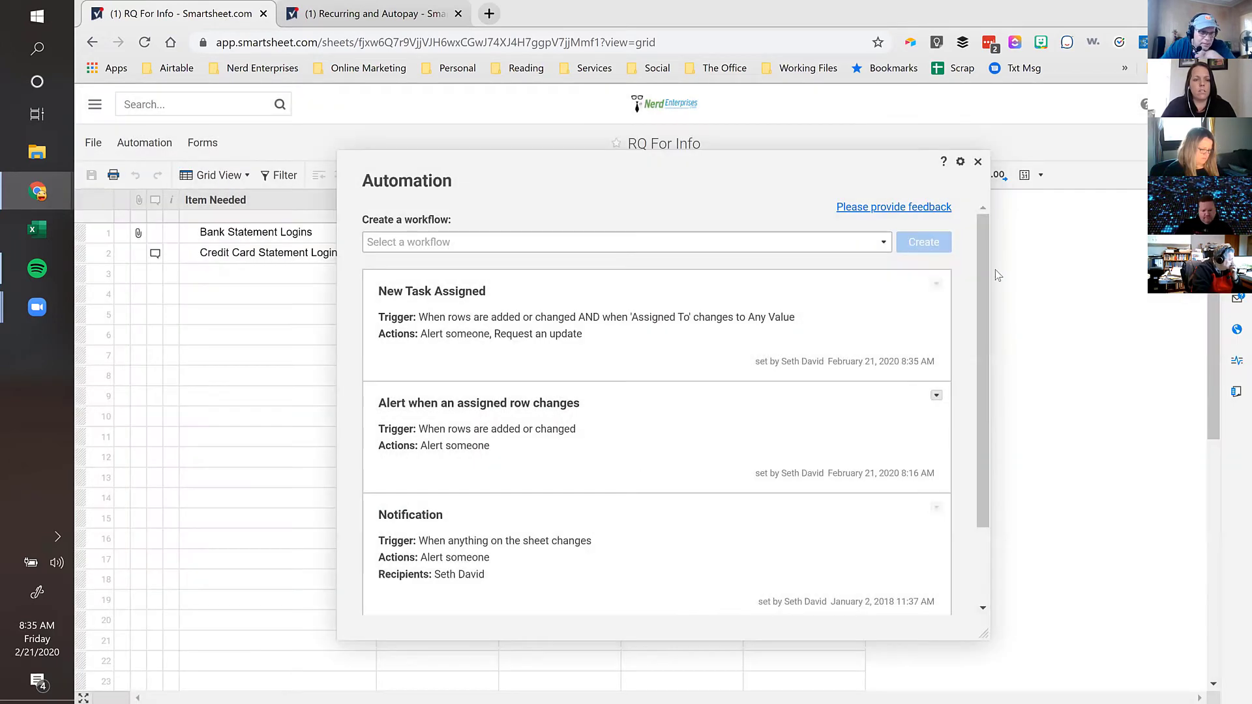
left_click(978, 162)
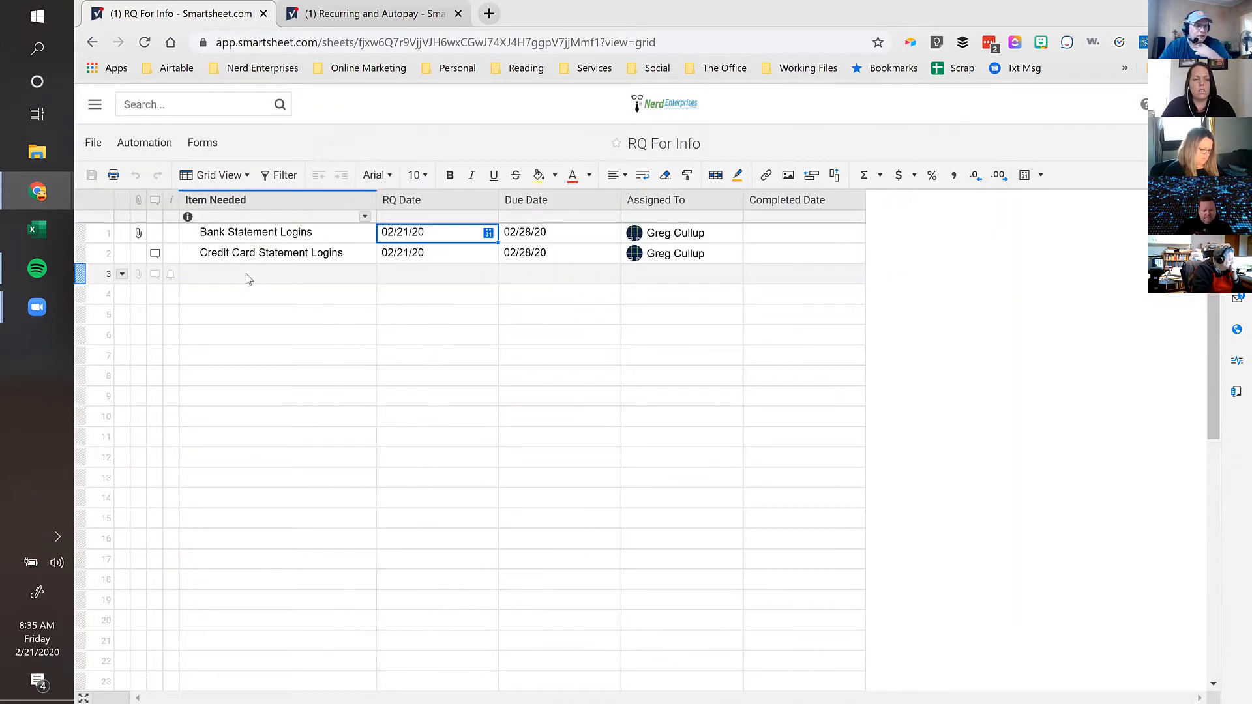
left_click(248, 277)
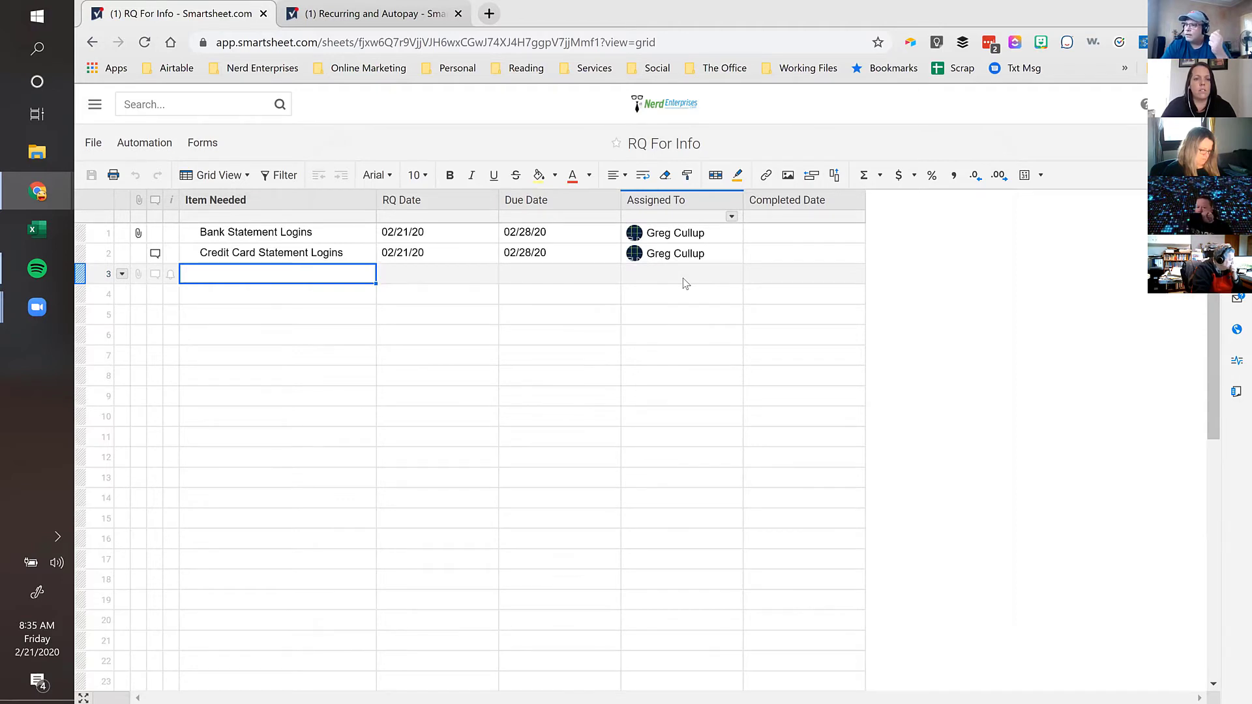
left_click(572, 280)
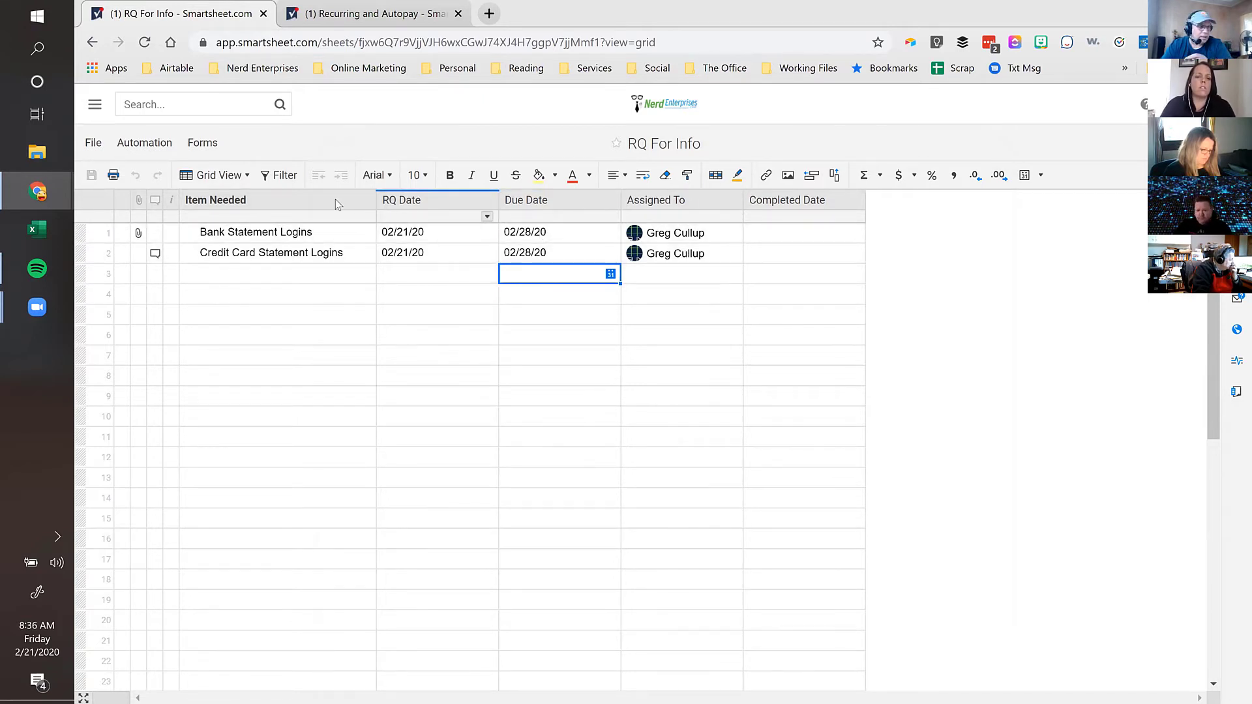
left_click(225, 269)
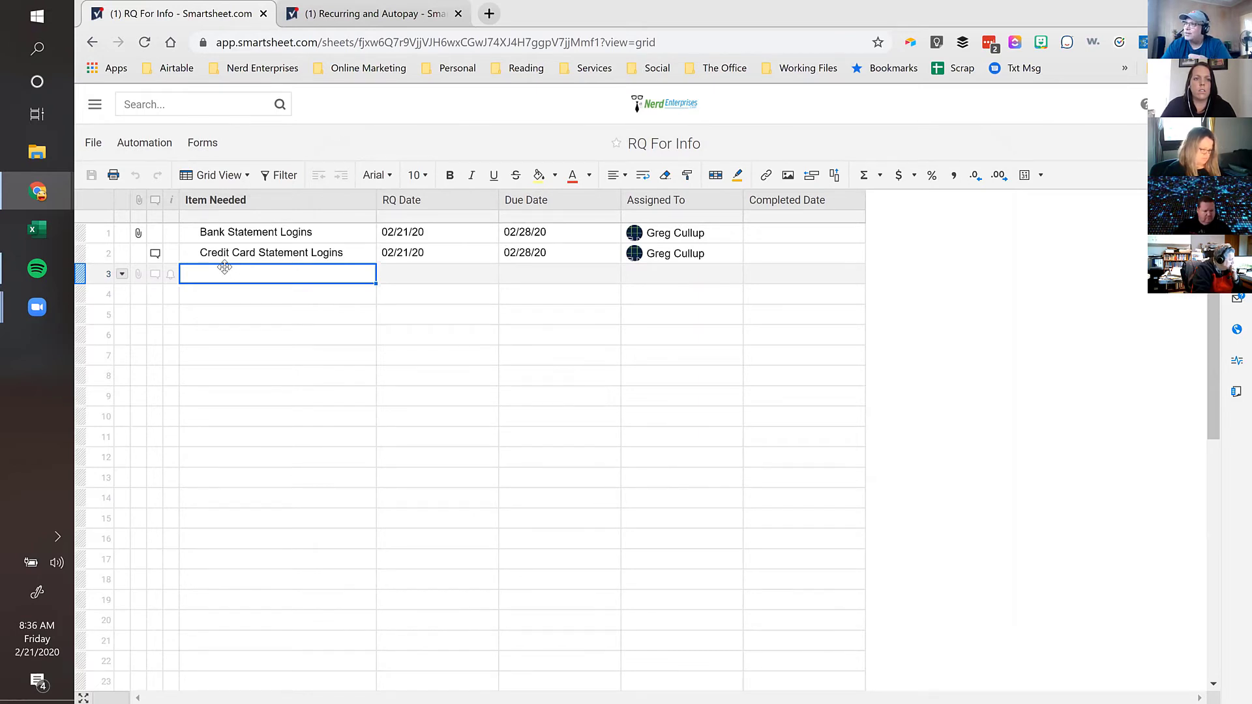
left_click(785, 238)
left_click(786, 252)
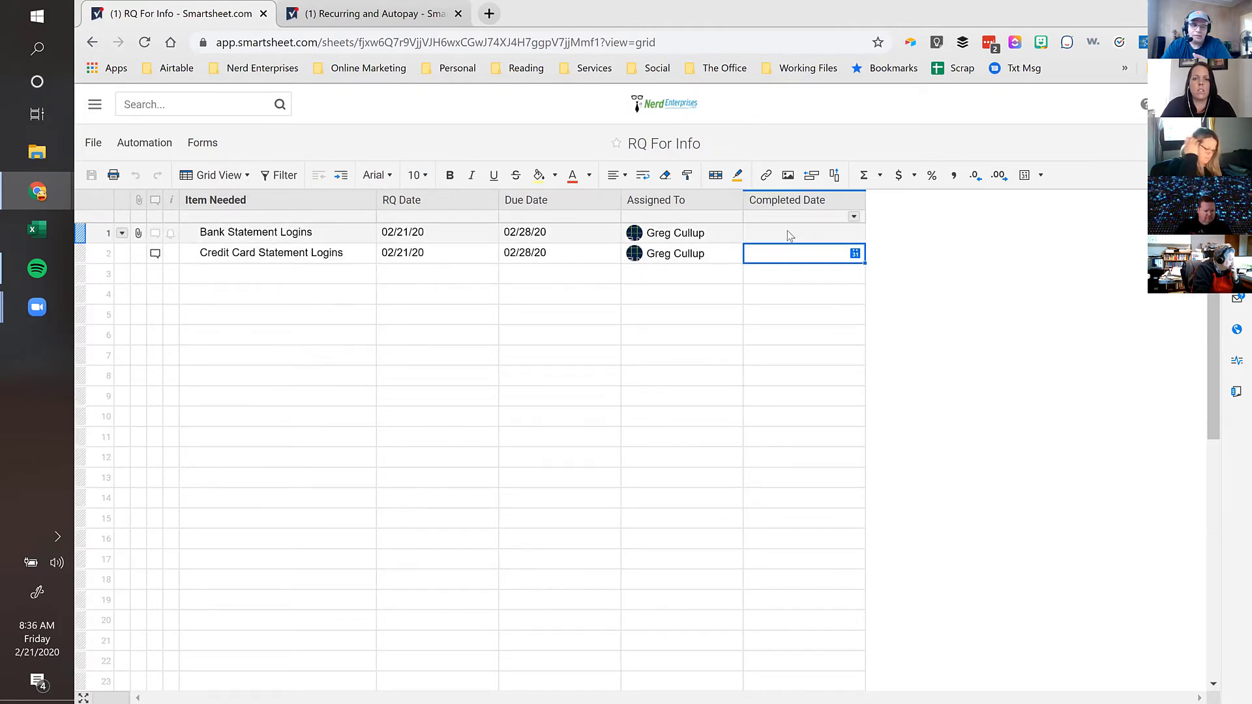
left_click(788, 233)
left_click(787, 257)
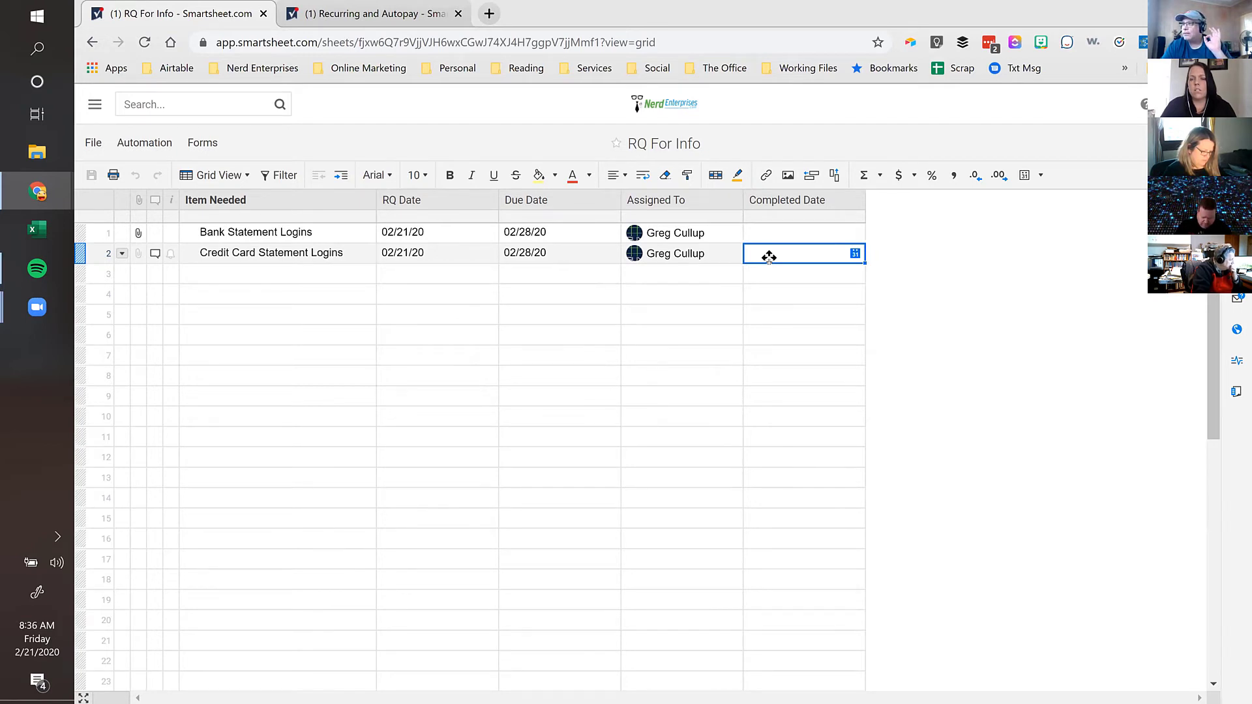
left_click(776, 235)
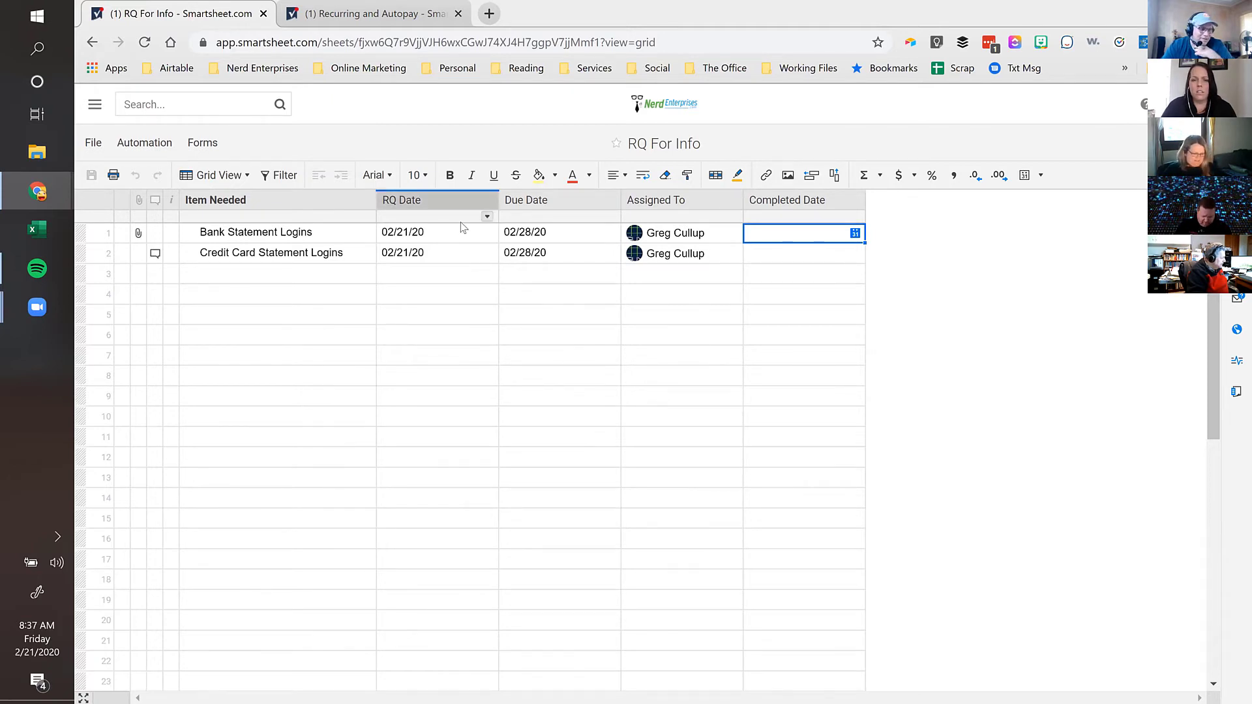
left_click(272, 275)
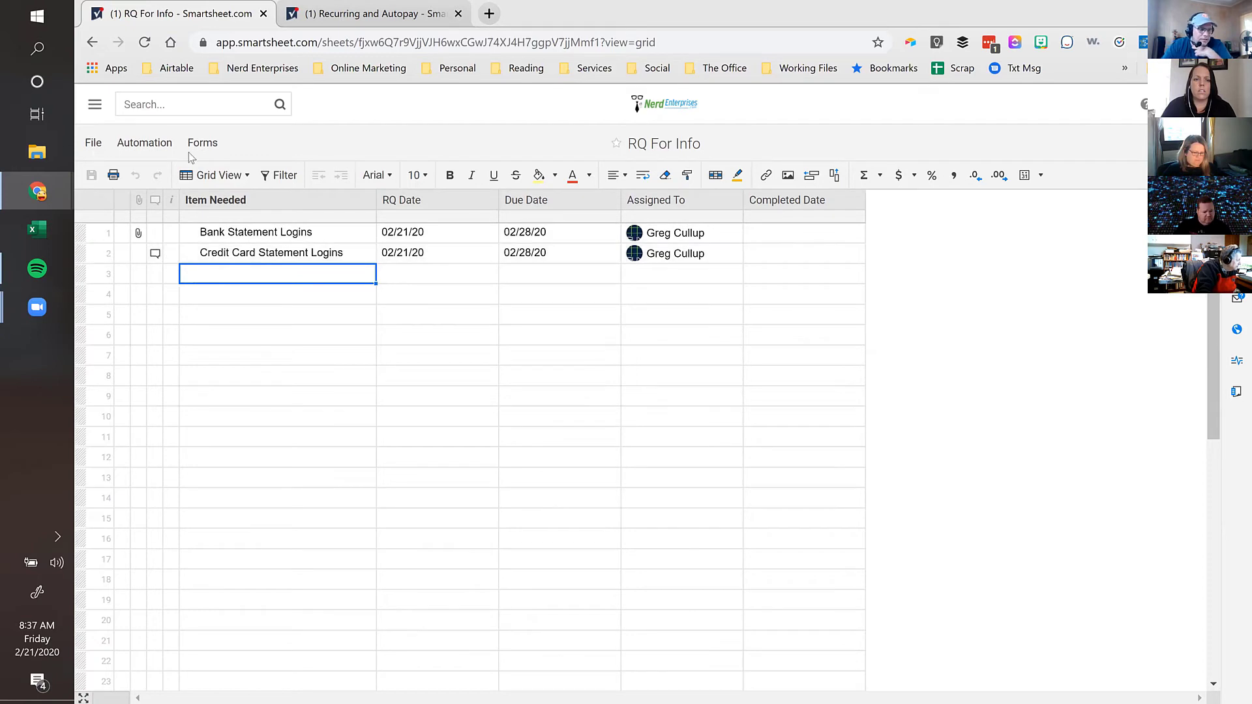
Step: Start a new filter with the condition that Completed Date is blank
left_click(292, 176)
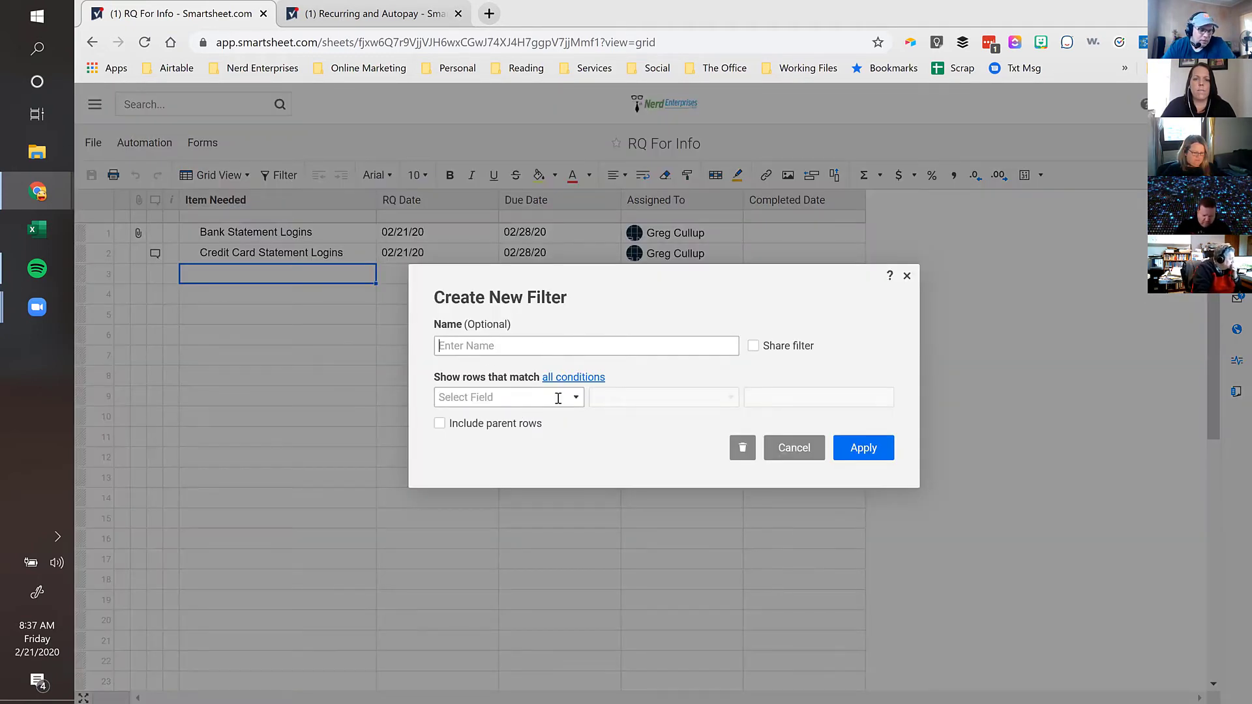
left_click(579, 399)
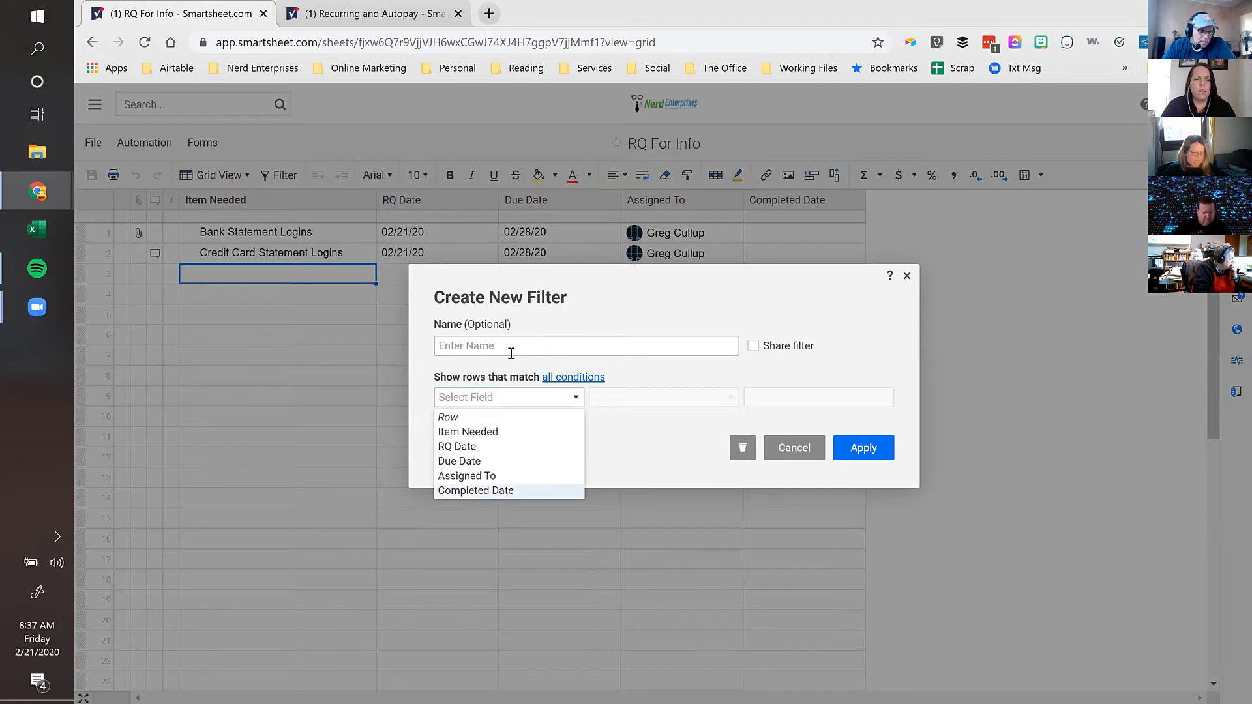
left_click(474, 493)
left_click(699, 400)
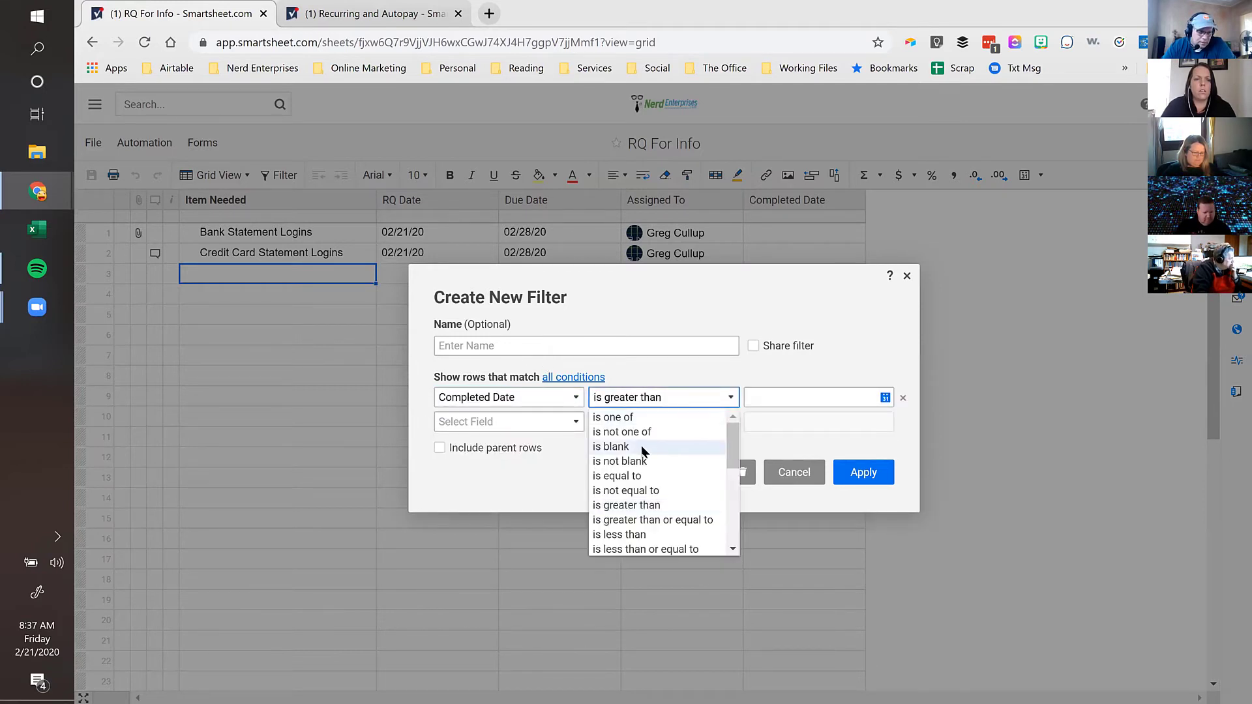
left_click(640, 445)
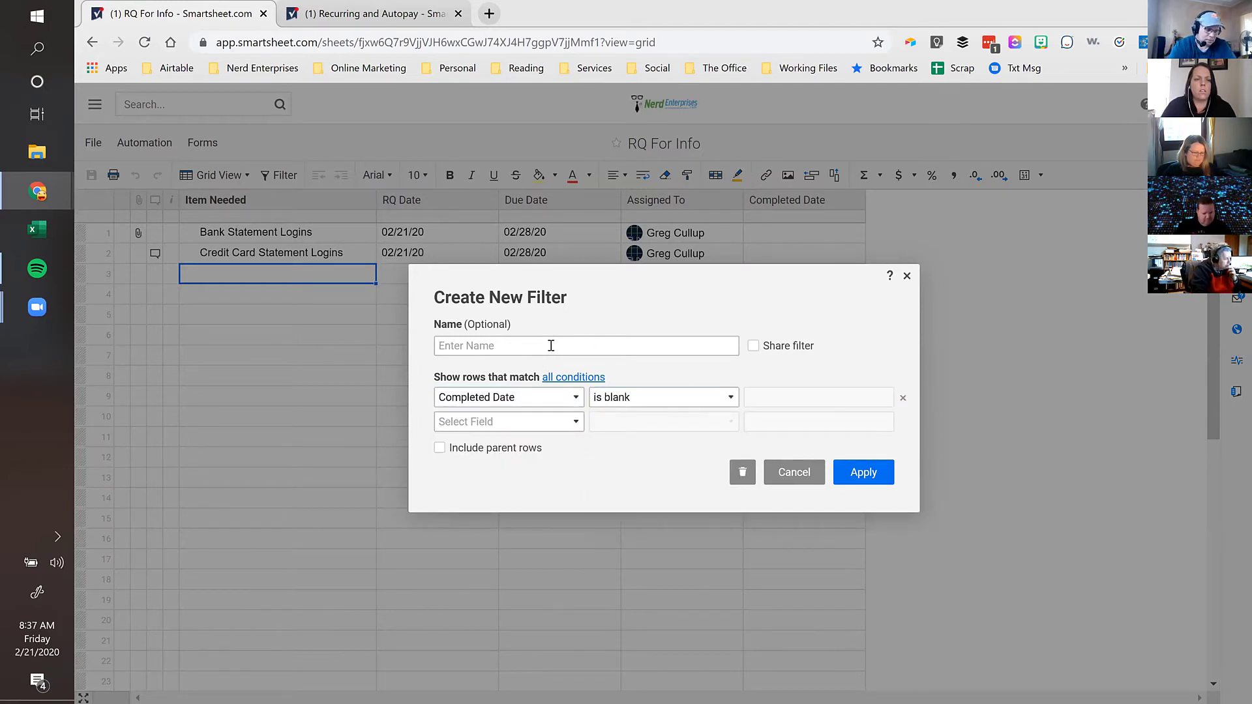
Step: Name the filter "Not Completed", make it shared with parent rows included, and apply it to the sheet
type("N")
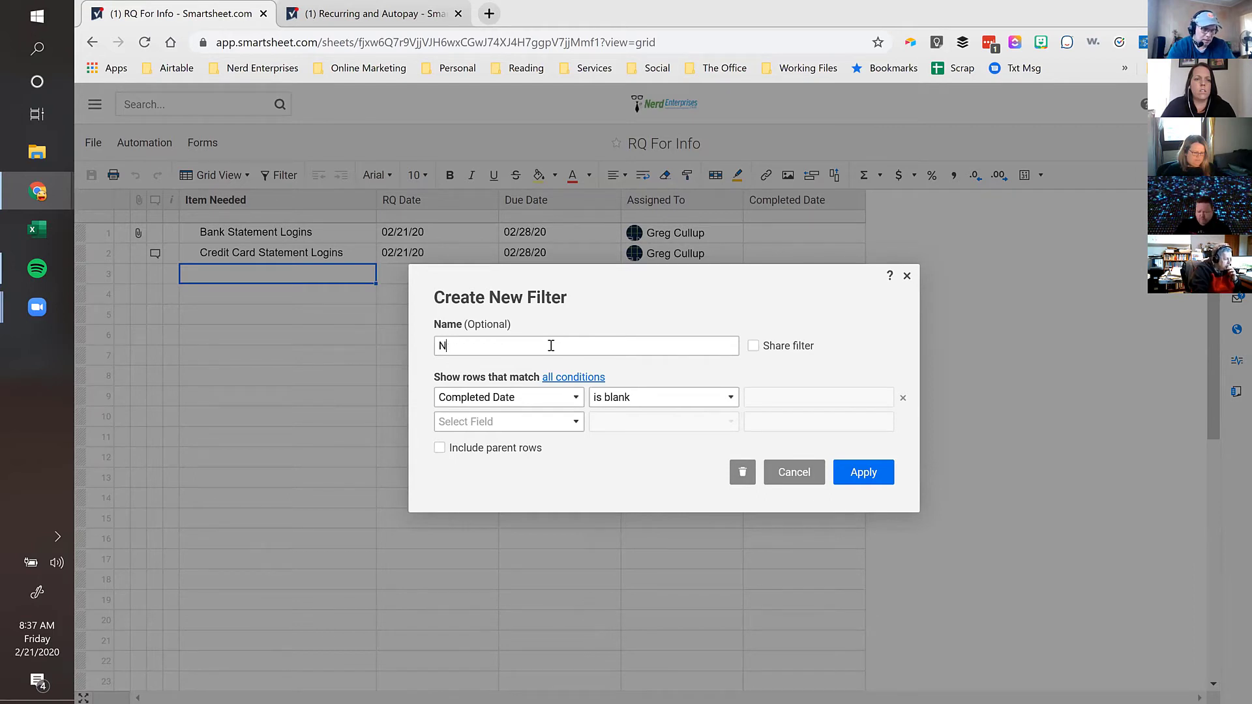
type("ot Comple")
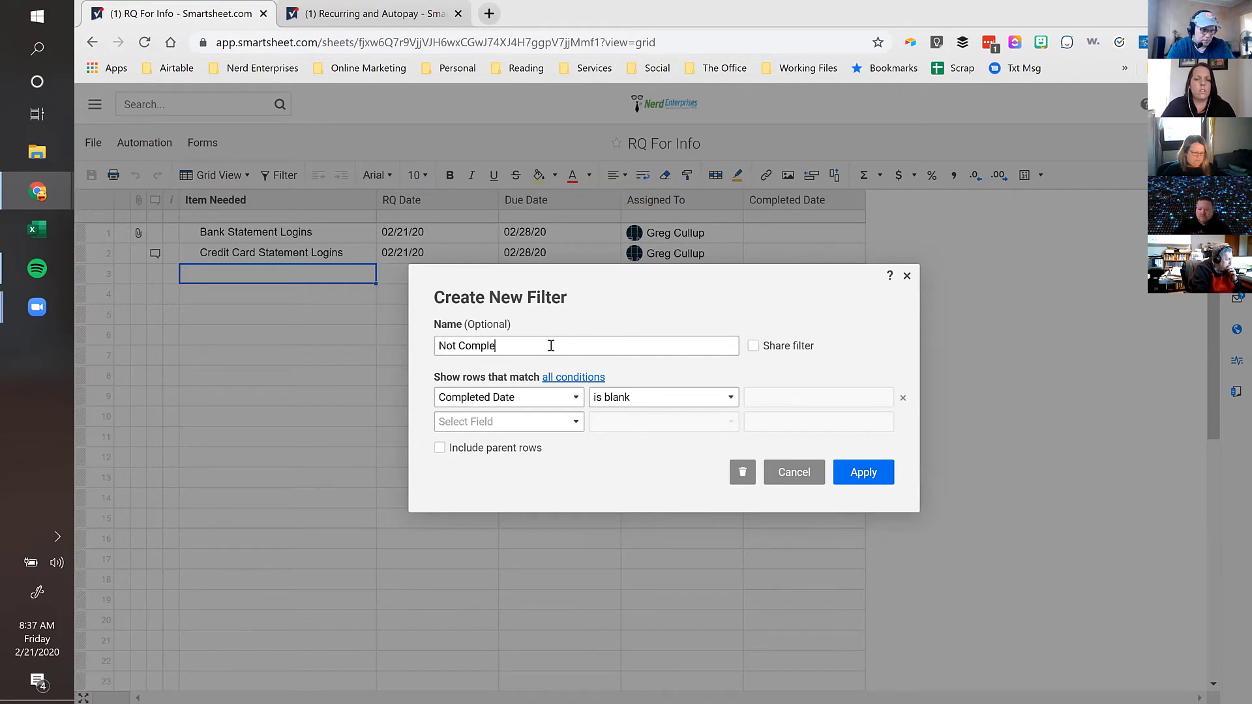
type("ted")
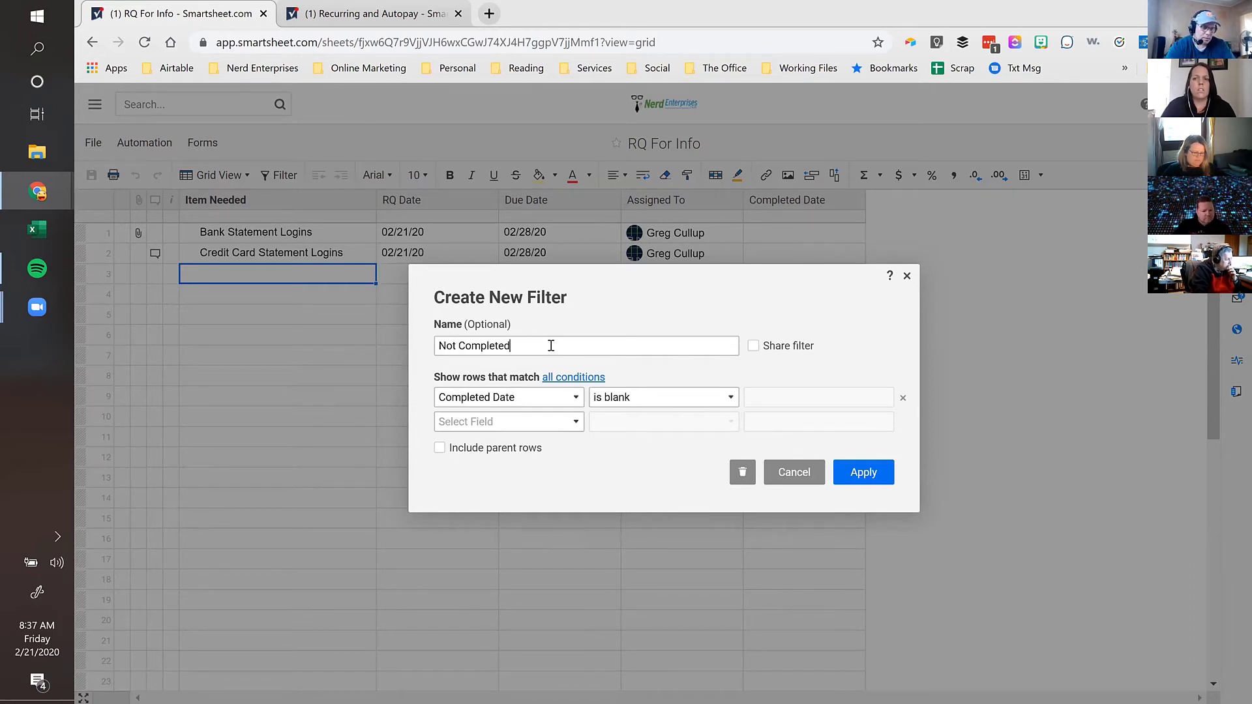
left_click(754, 349)
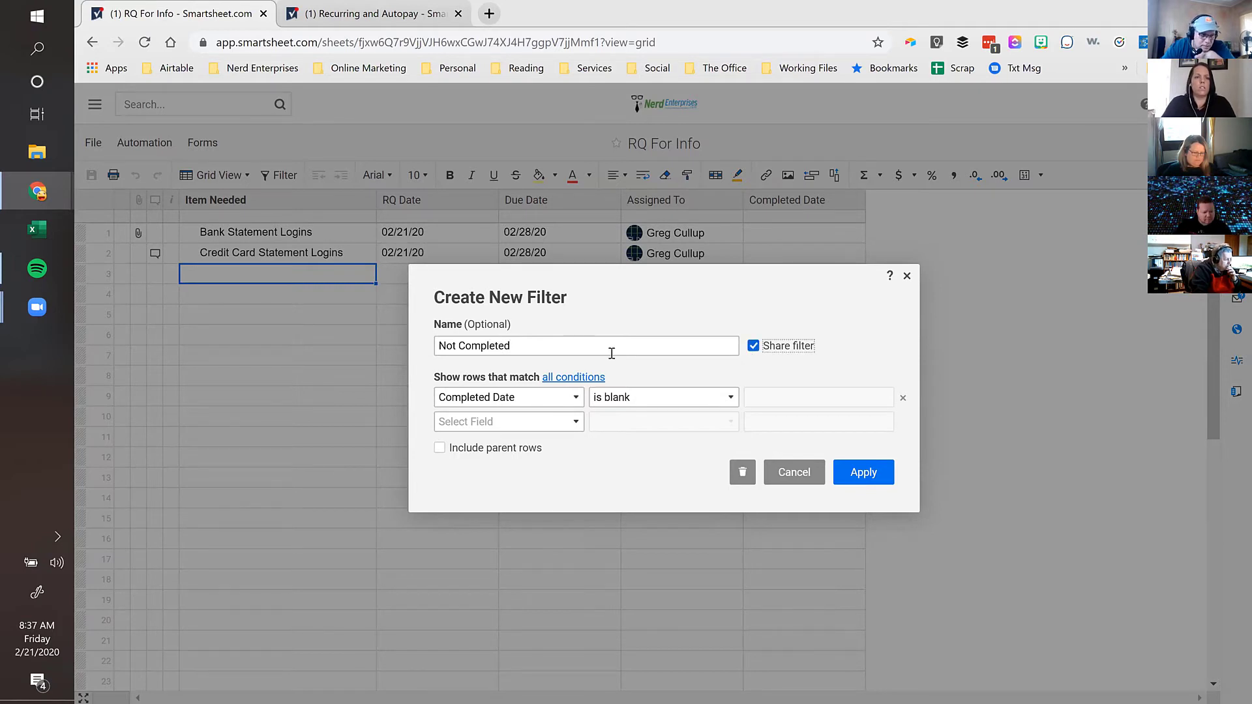
left_click(441, 449)
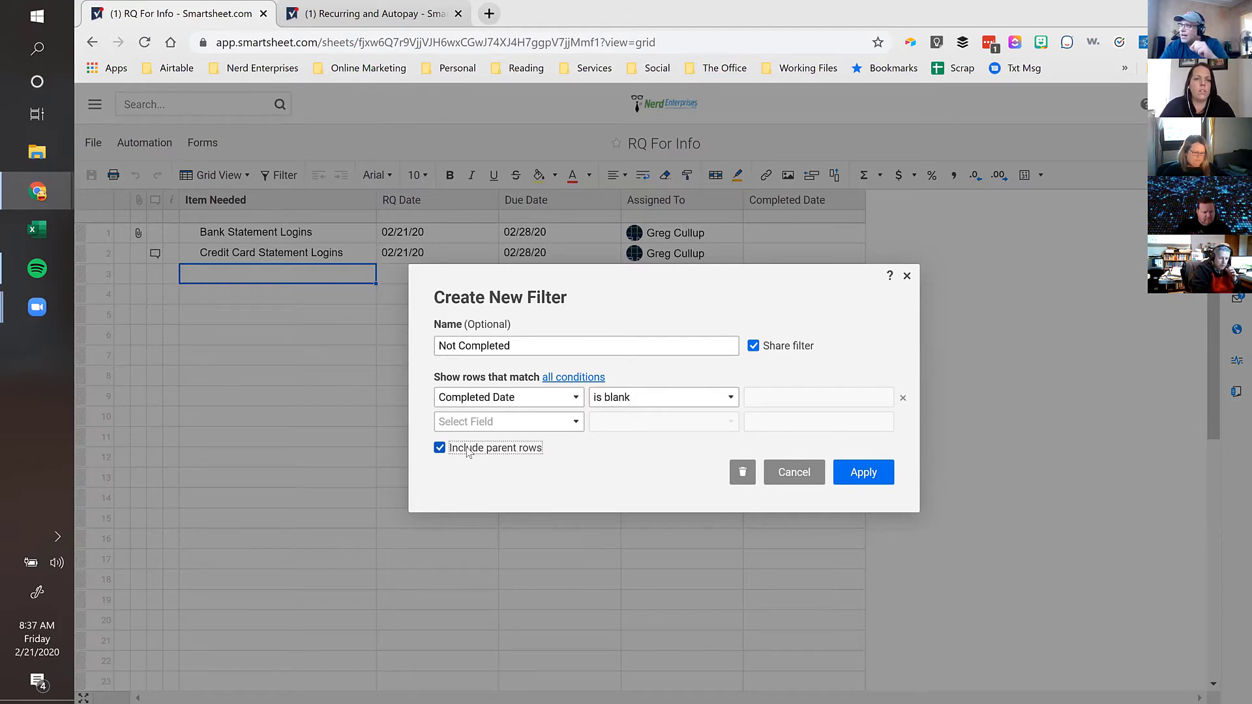
left_click(859, 476)
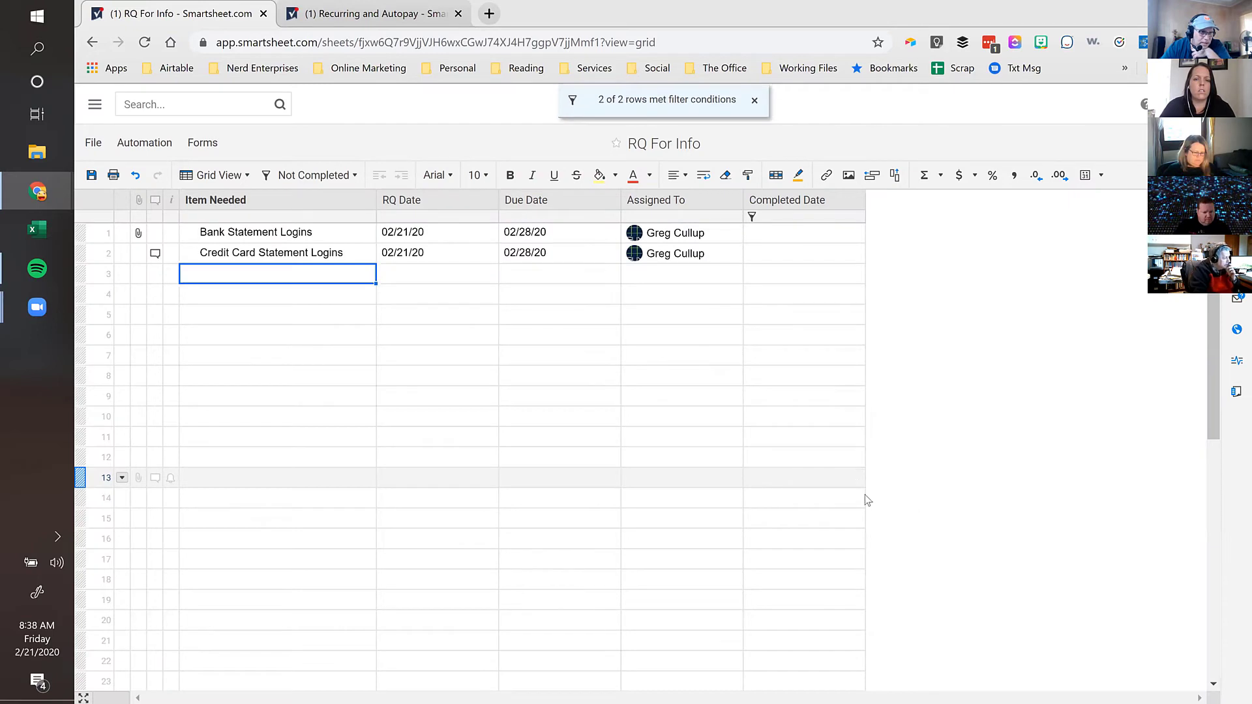
Step: Set the Completed Date of the Bank Statement Logins row to 02/21/20 and save the sheet
left_click(842, 235)
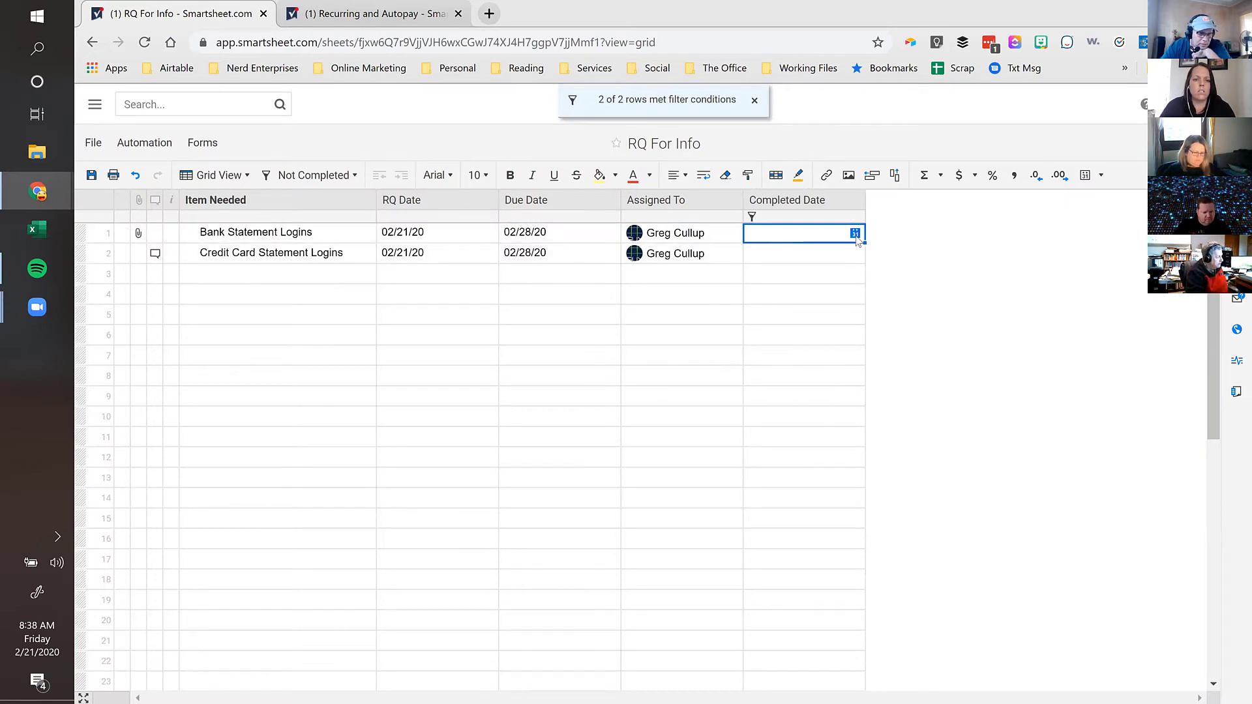
left_click(855, 234)
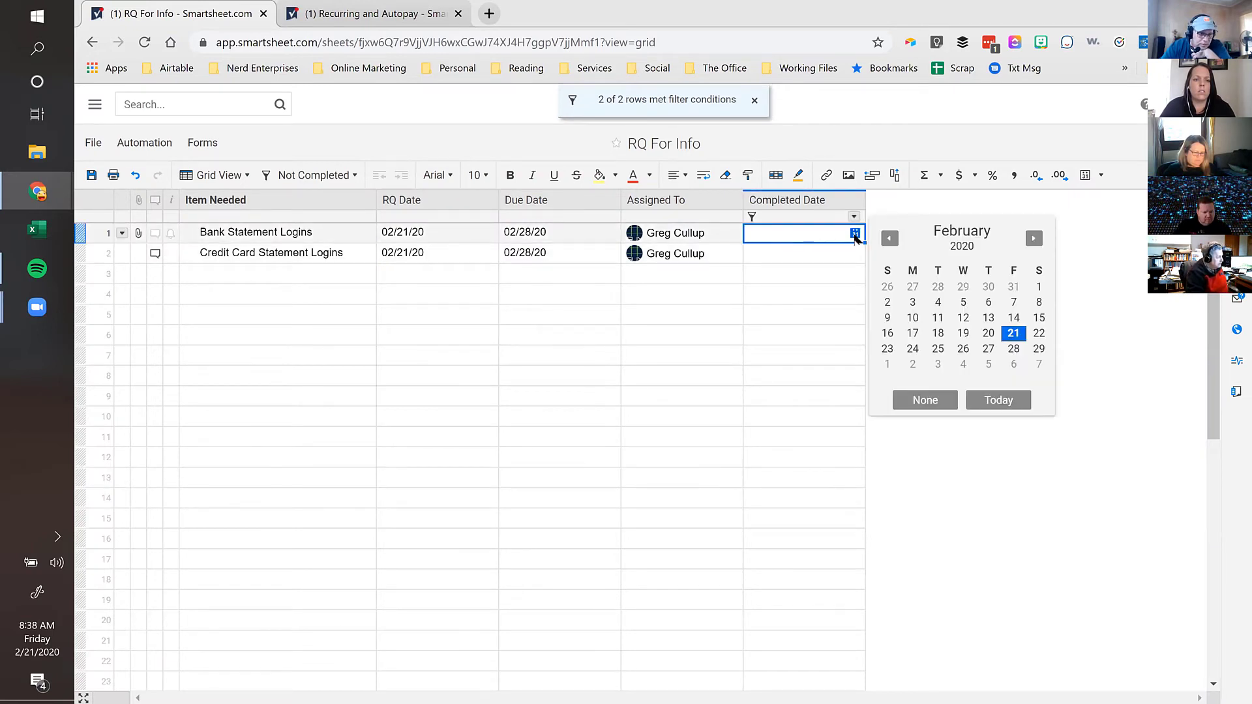
left_click(1013, 333)
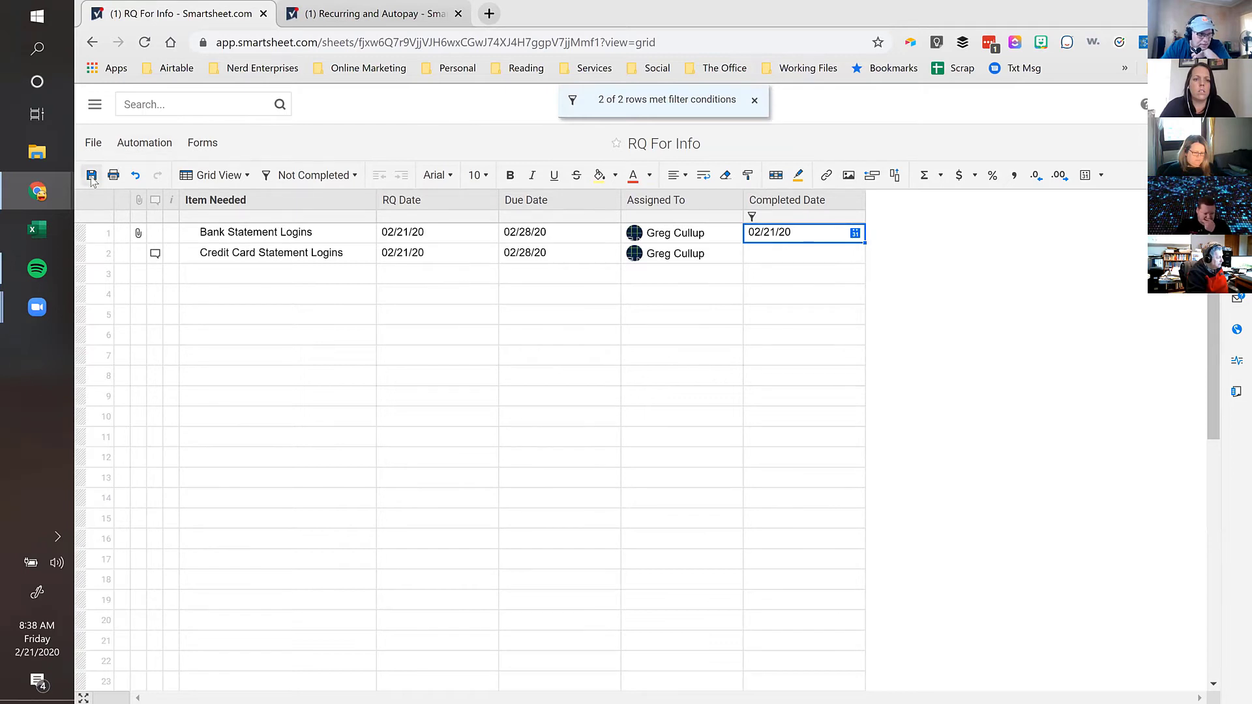
left_click(92, 176)
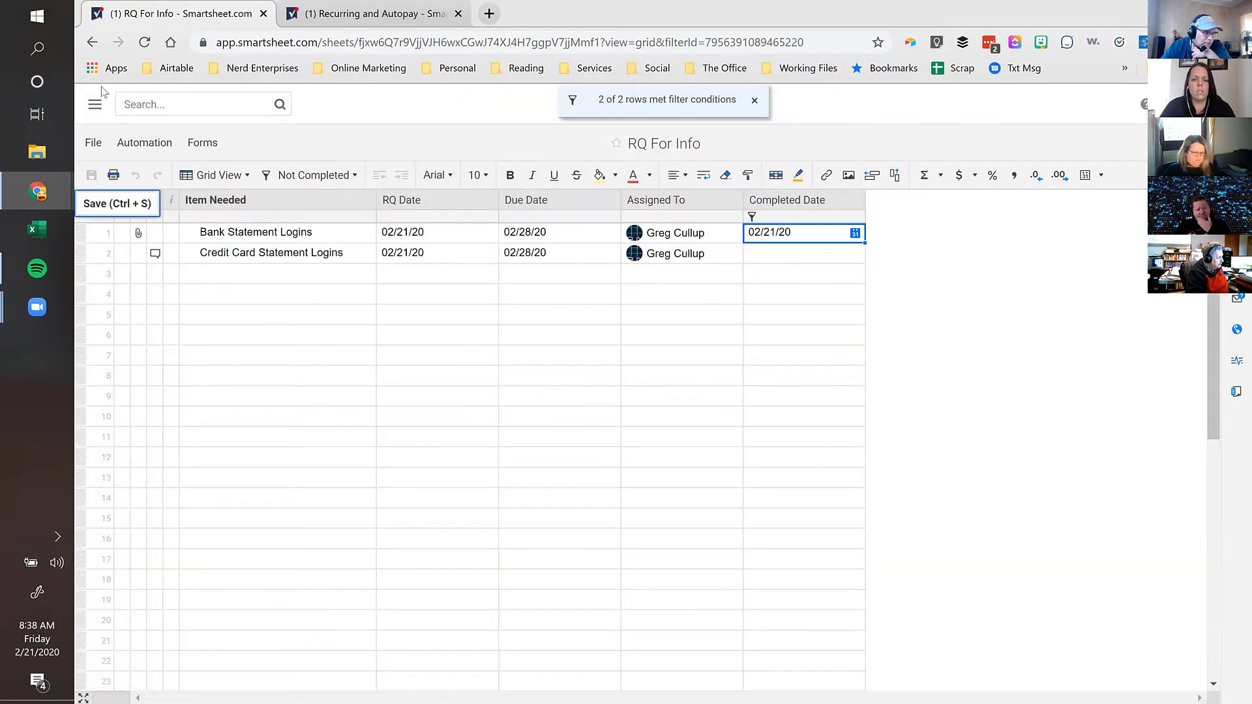
Step: Turn the sheet's filter off, and reapply the Not Completed filter to refresh the rows shown
left_click(291, 181)
left_click(295, 202)
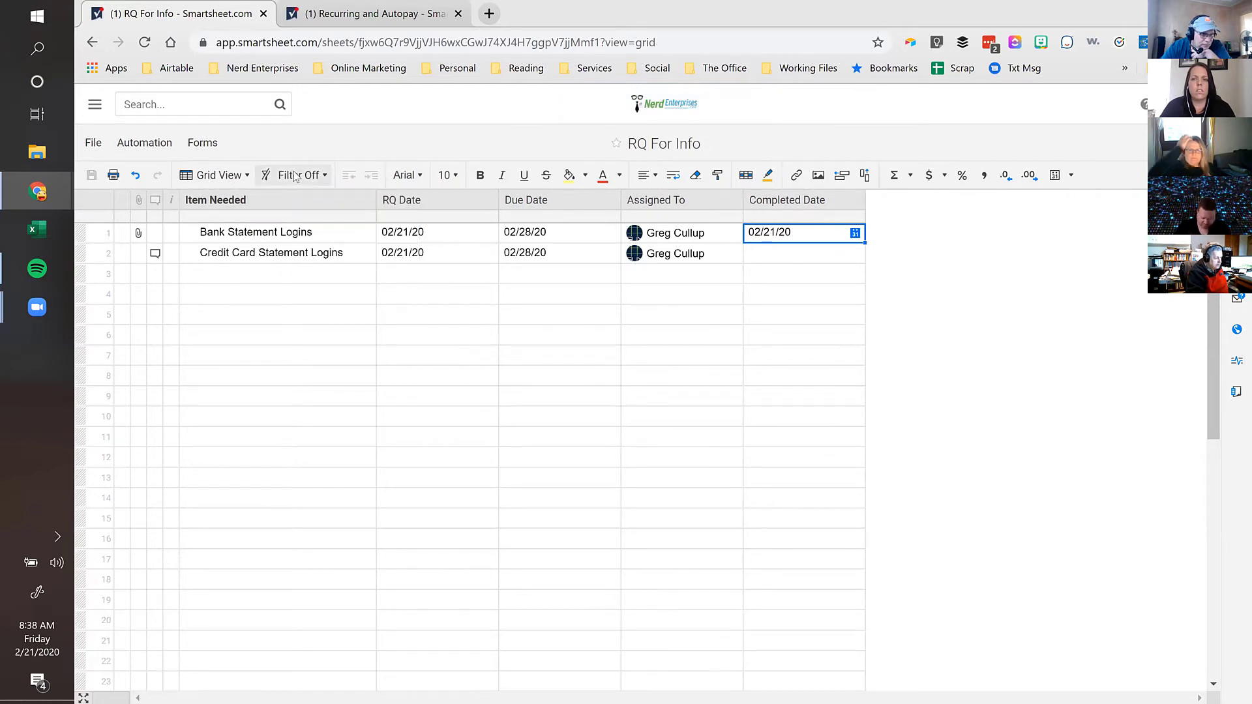
left_click(295, 176)
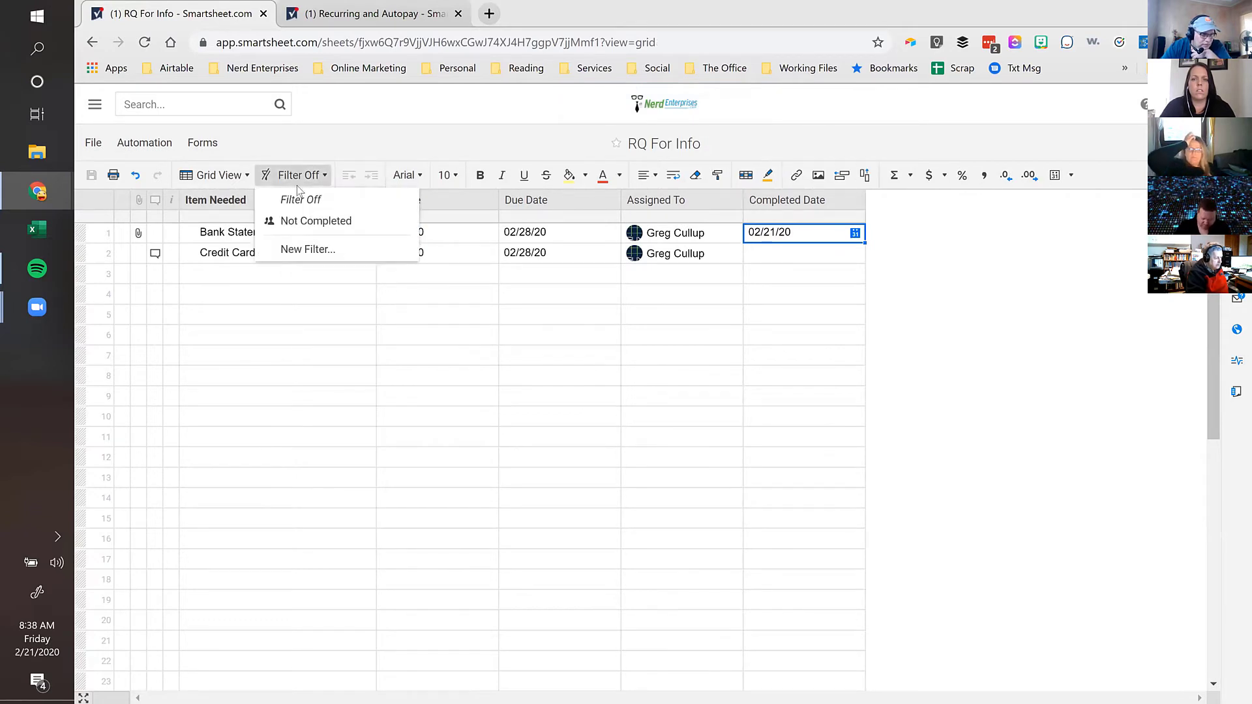
left_click(306, 221)
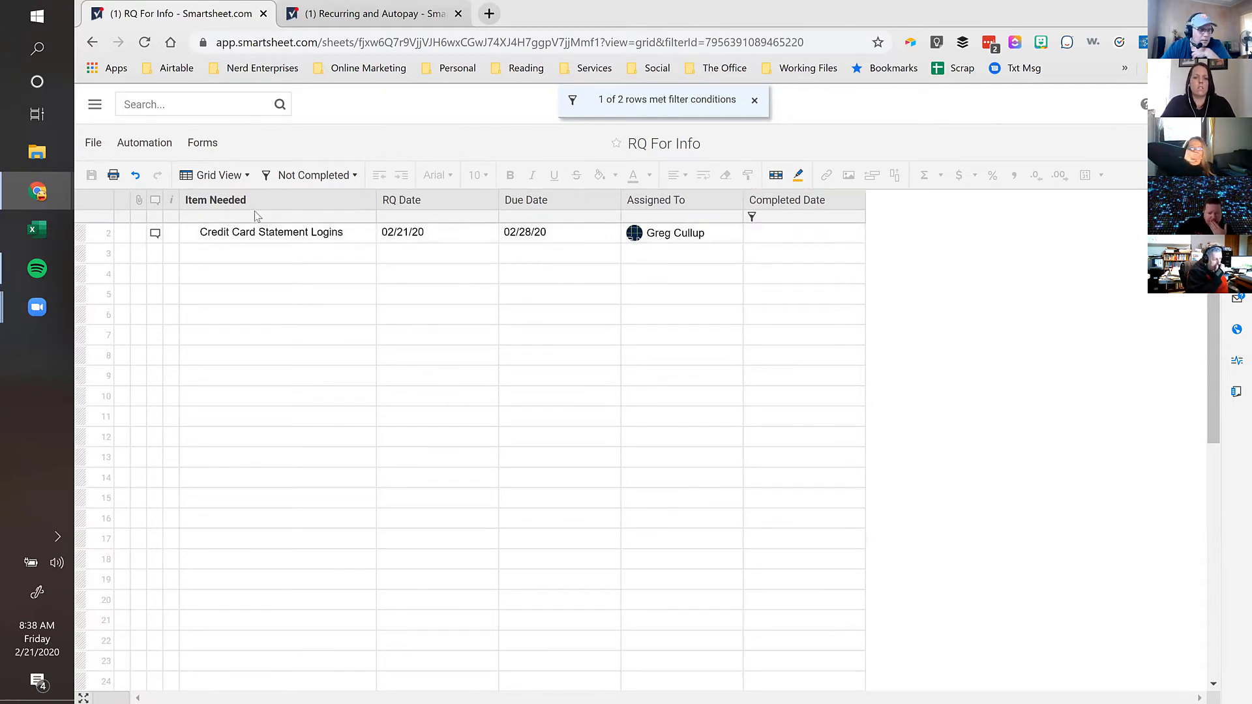
left_click(329, 177)
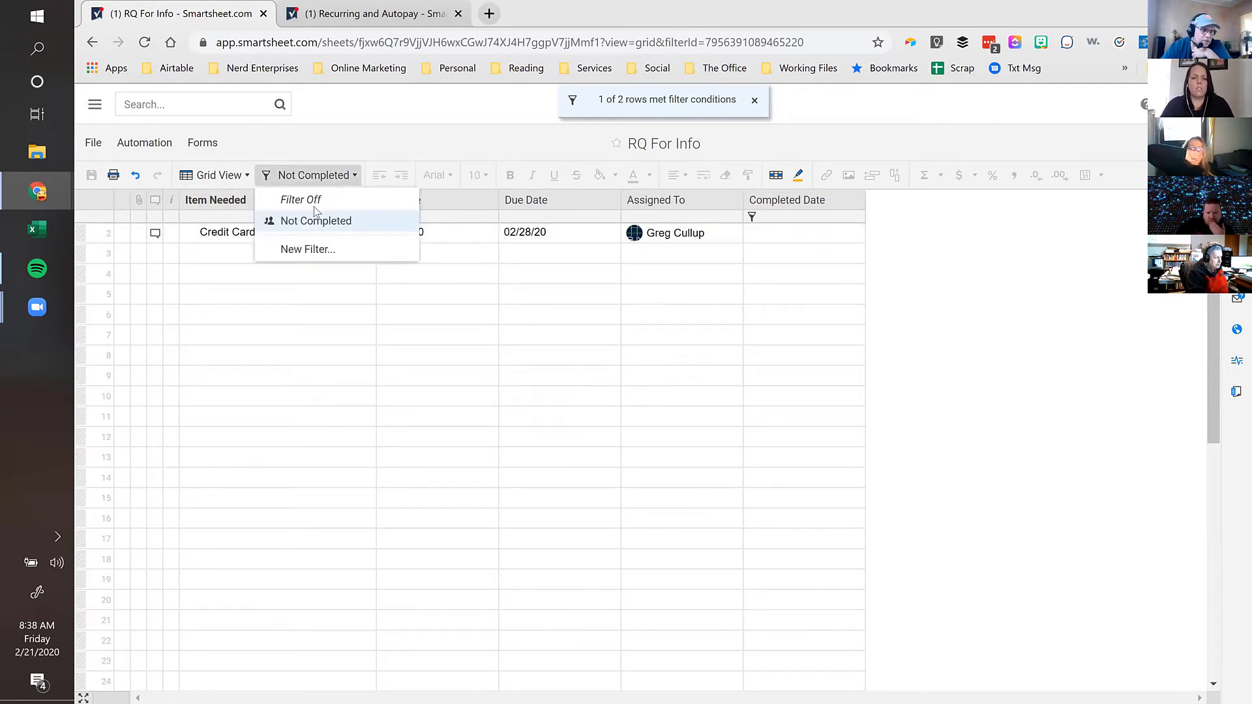
mouse_move(311, 226)
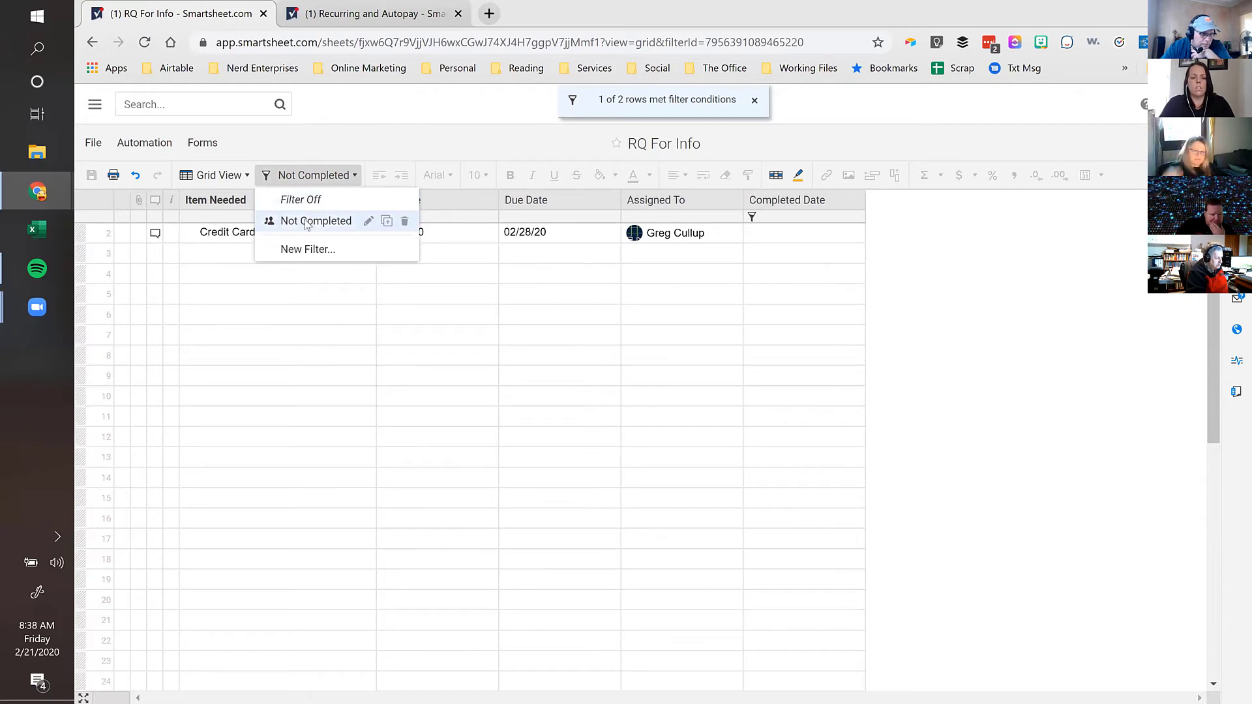
left_click(387, 221)
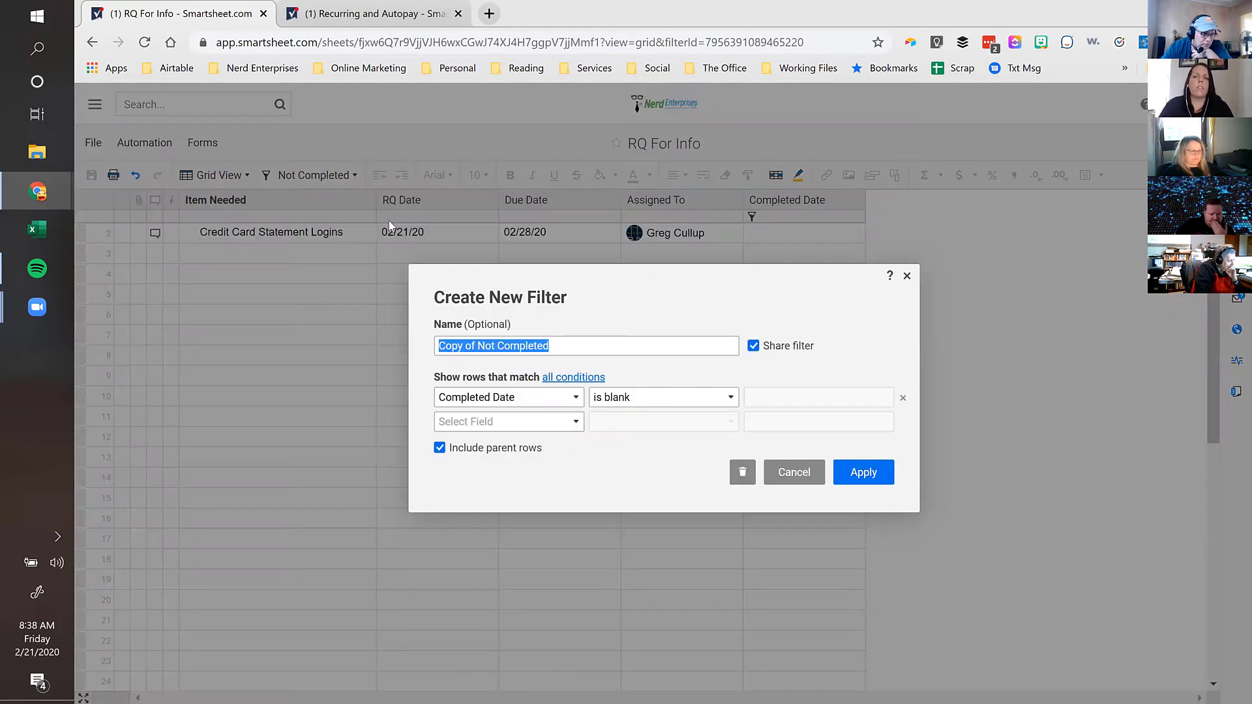
left_click(794, 472)
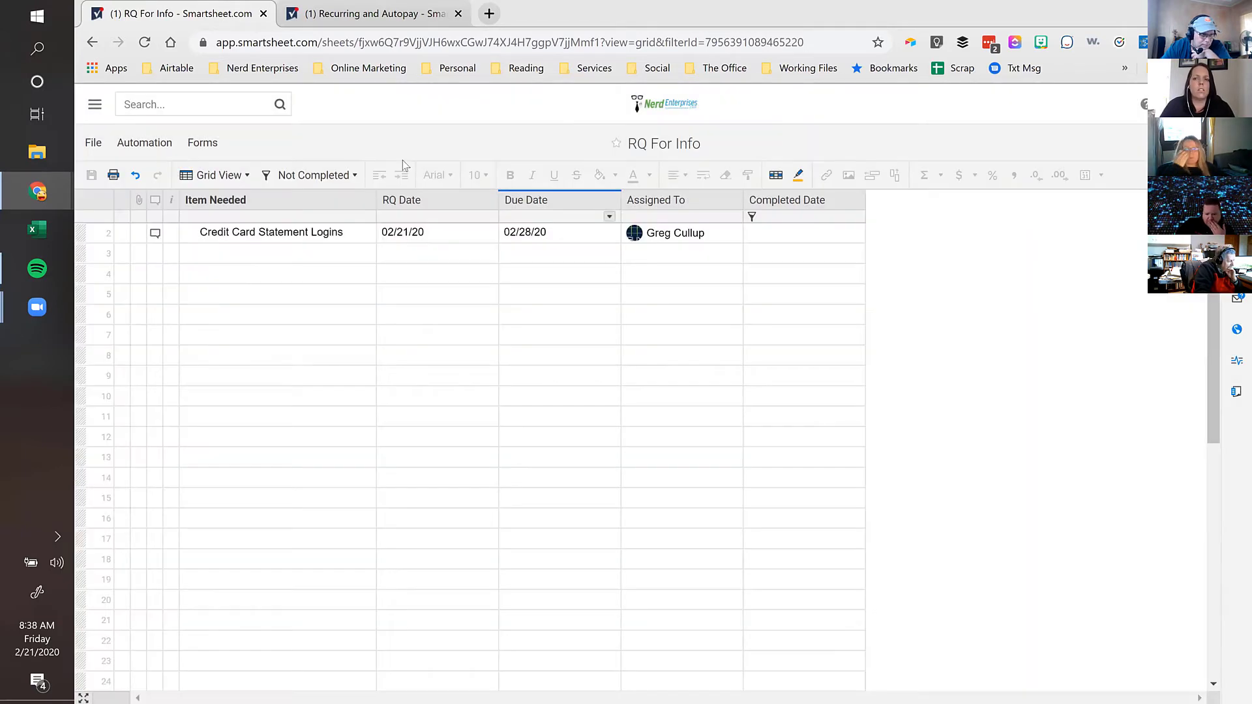
Step: Turn the filter off to examine both requested items and their dates, and switch back to the Not Completed filter
left_click(340, 176)
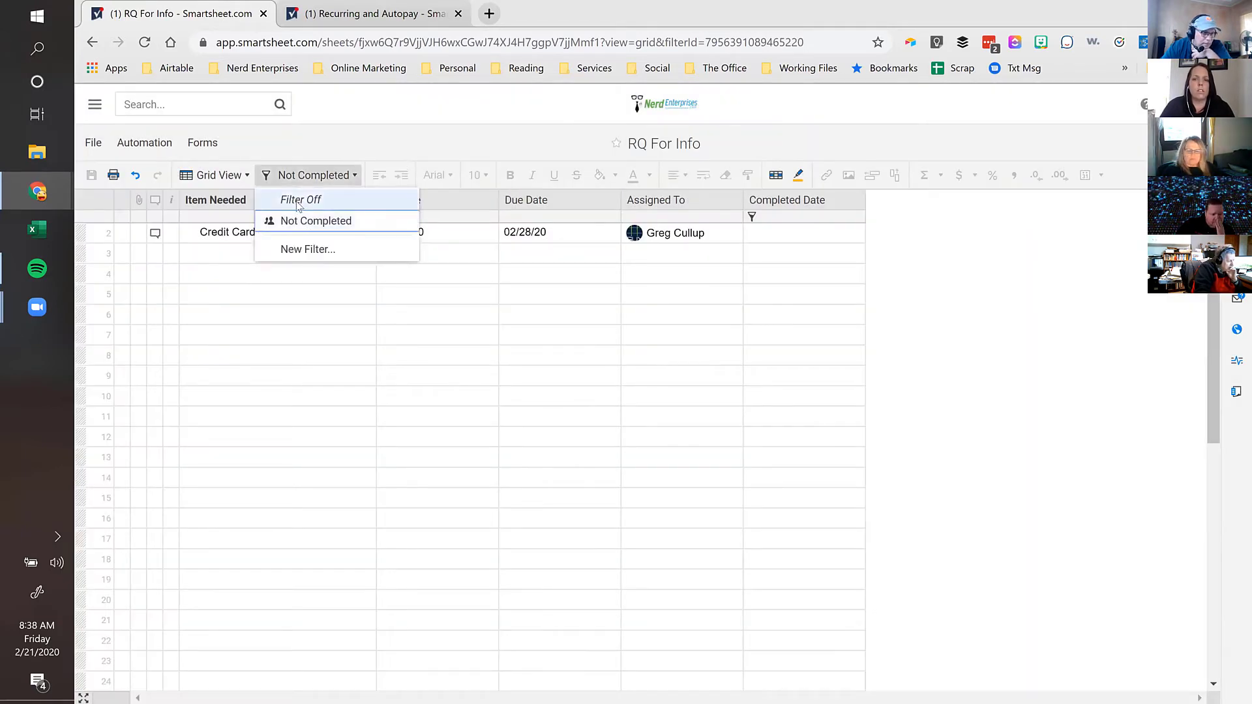
left_click(299, 200)
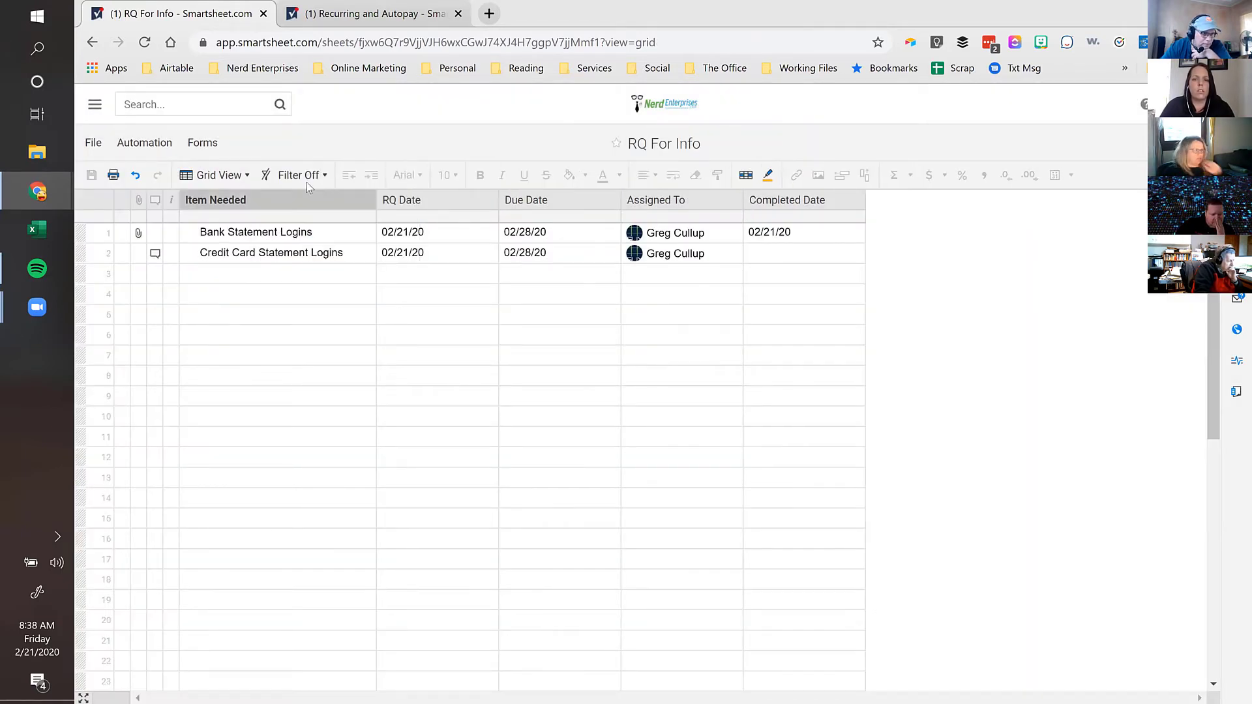
left_click(219, 260)
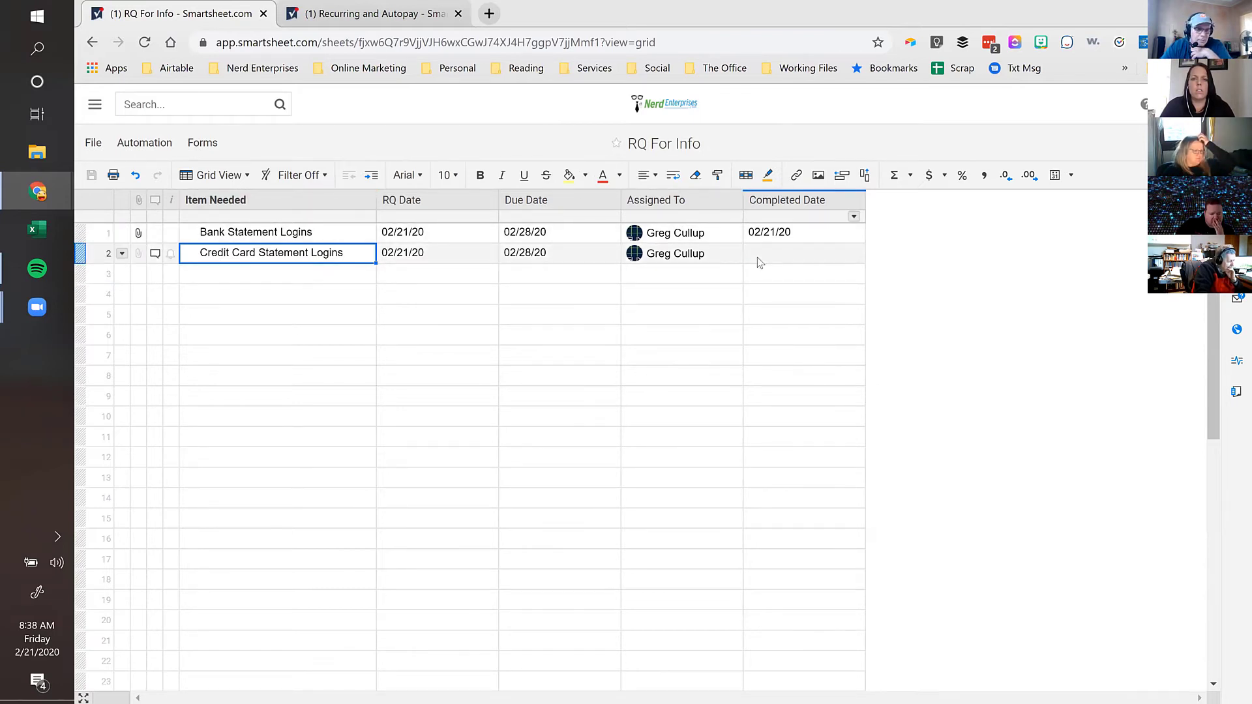
left_click(574, 255)
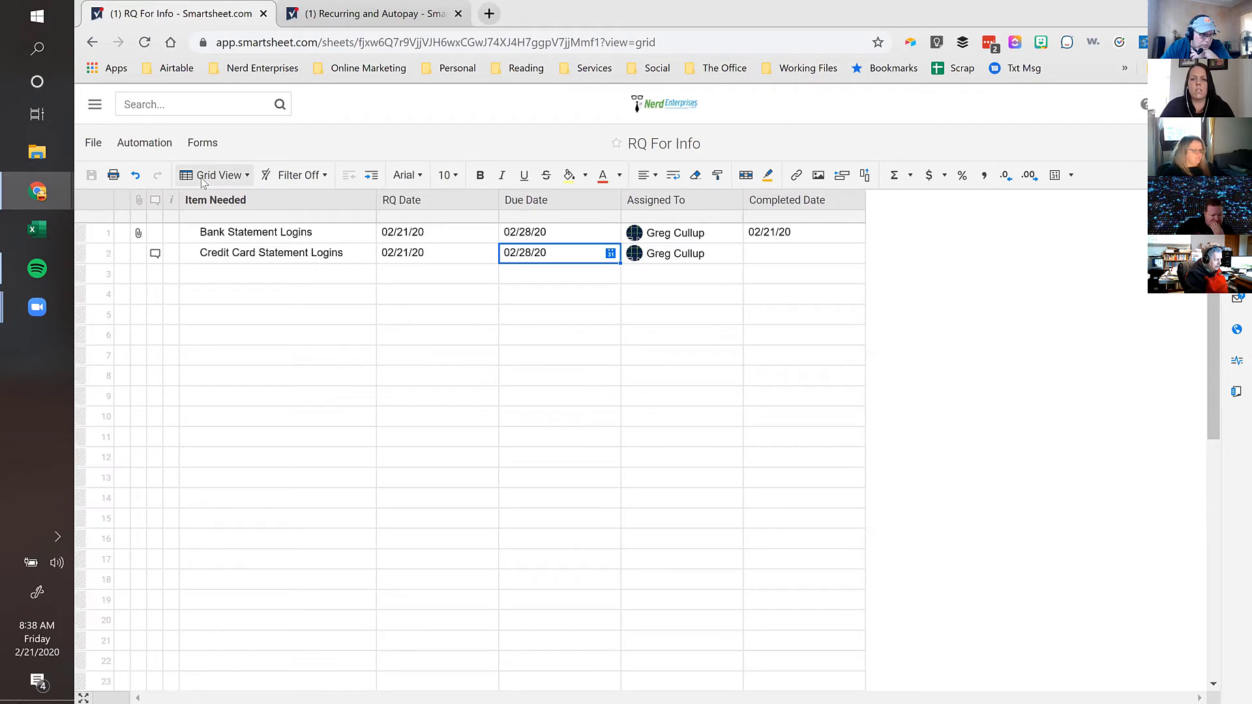
left_click(202, 142)
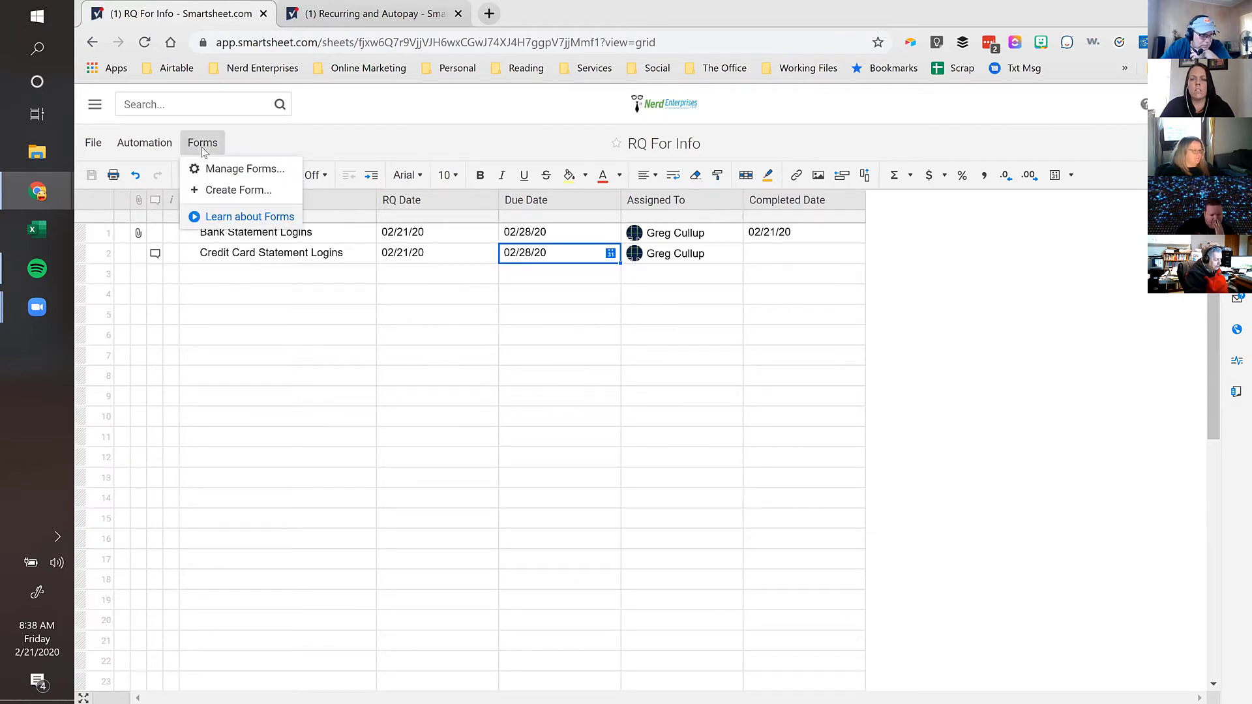
left_click(301, 176)
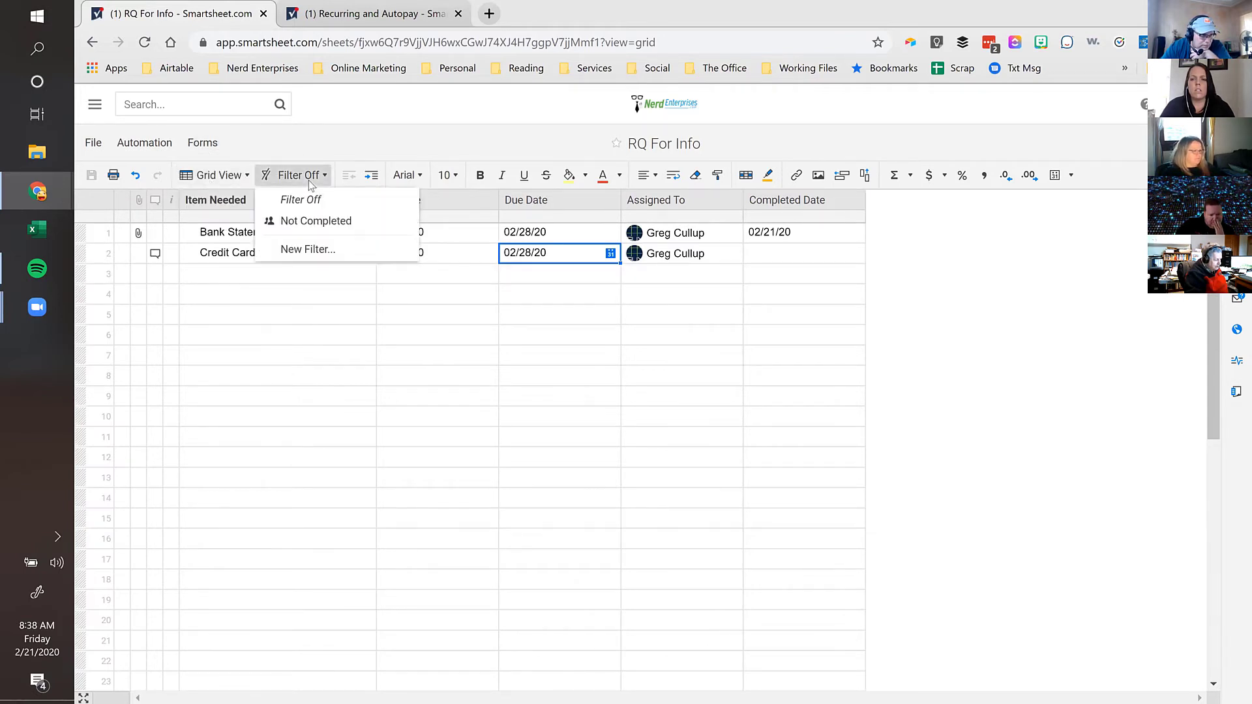
left_click(309, 221)
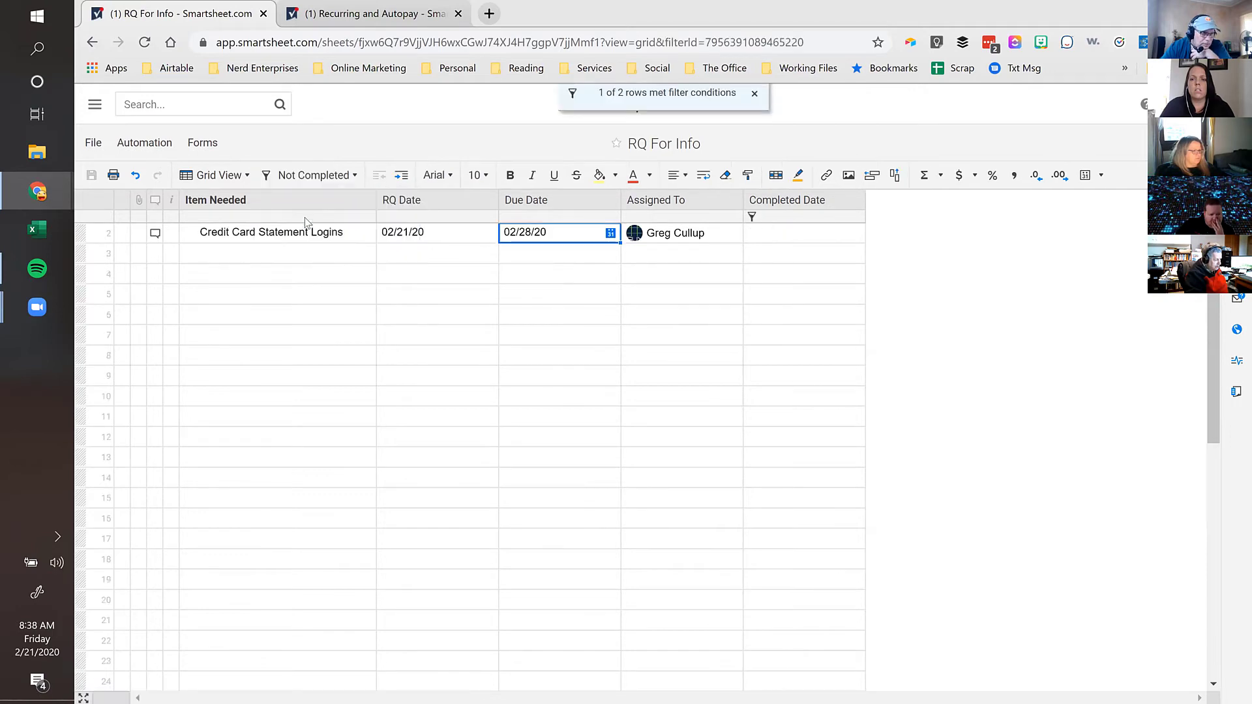
Step: Edit the Not Completed filter to add the condition that Due Date is in the past, and apply it
left_click(321, 174)
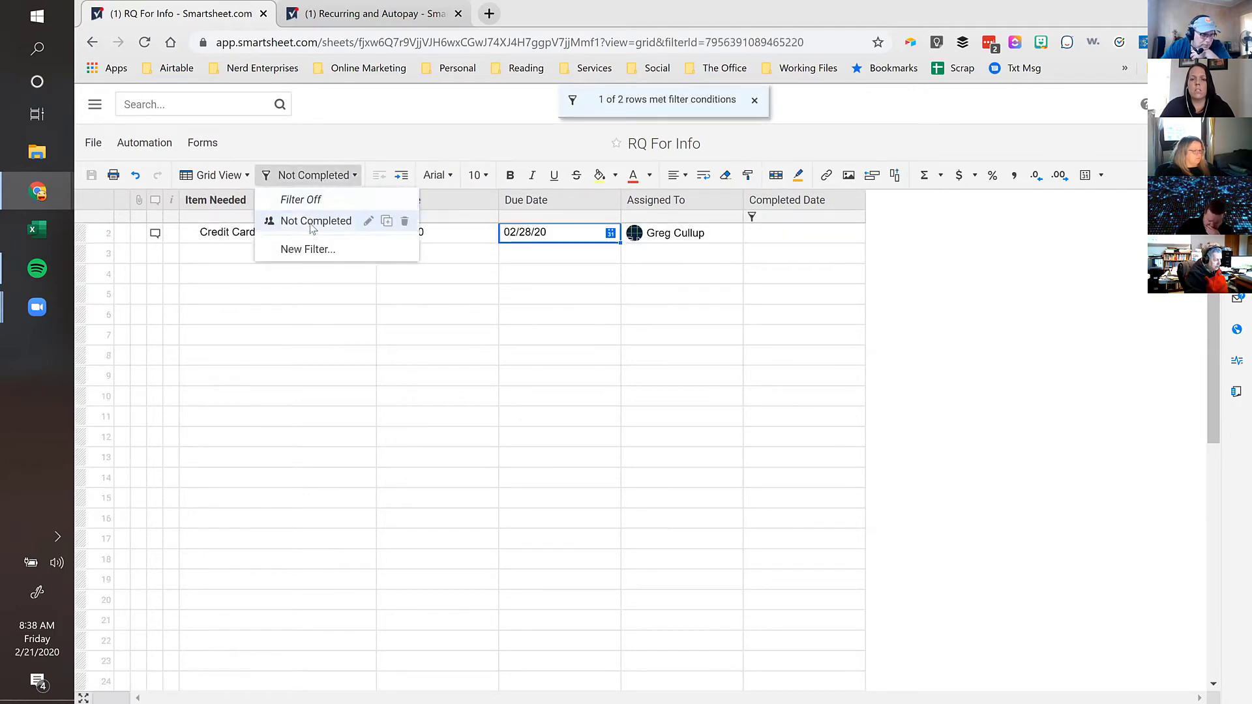
left_click(367, 222)
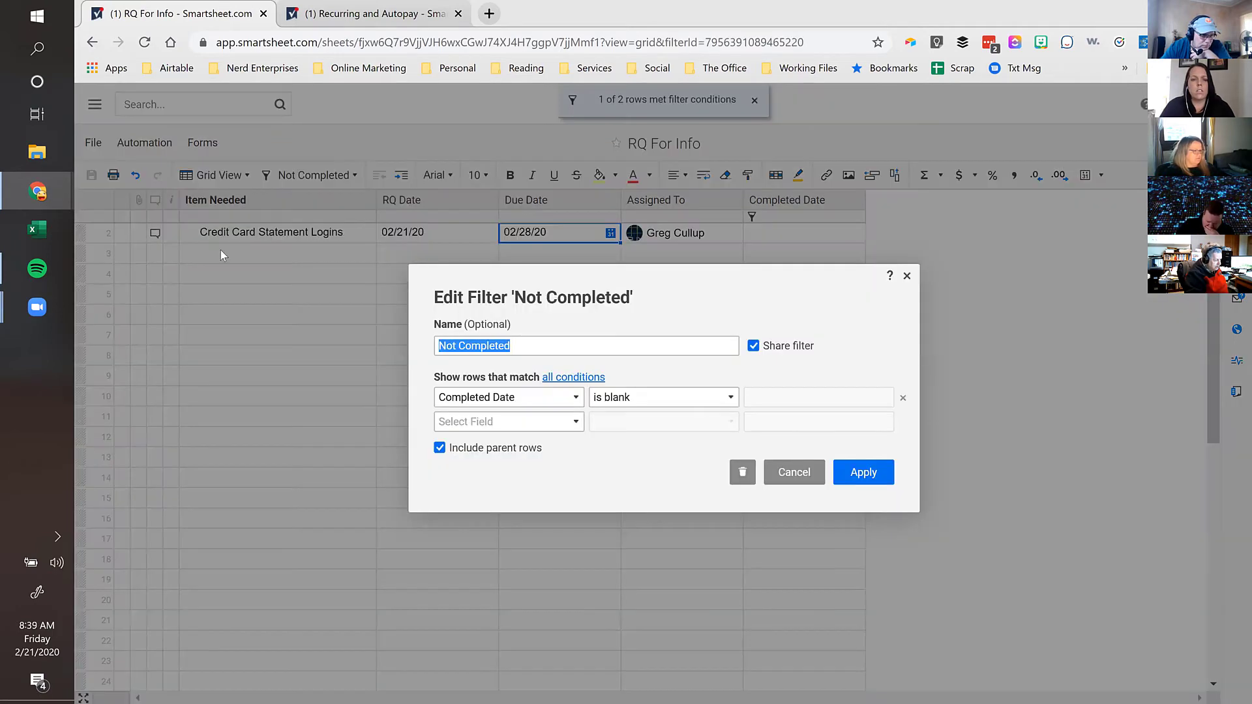
left_click(516, 422)
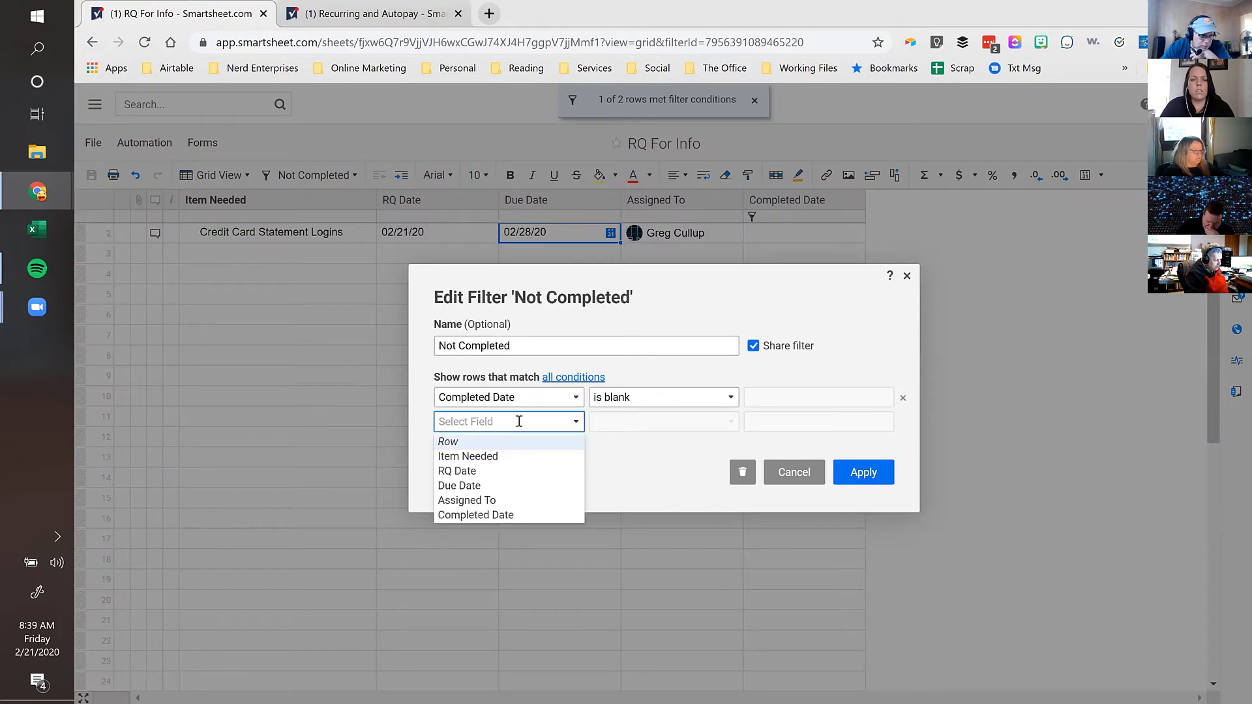
left_click(473, 486)
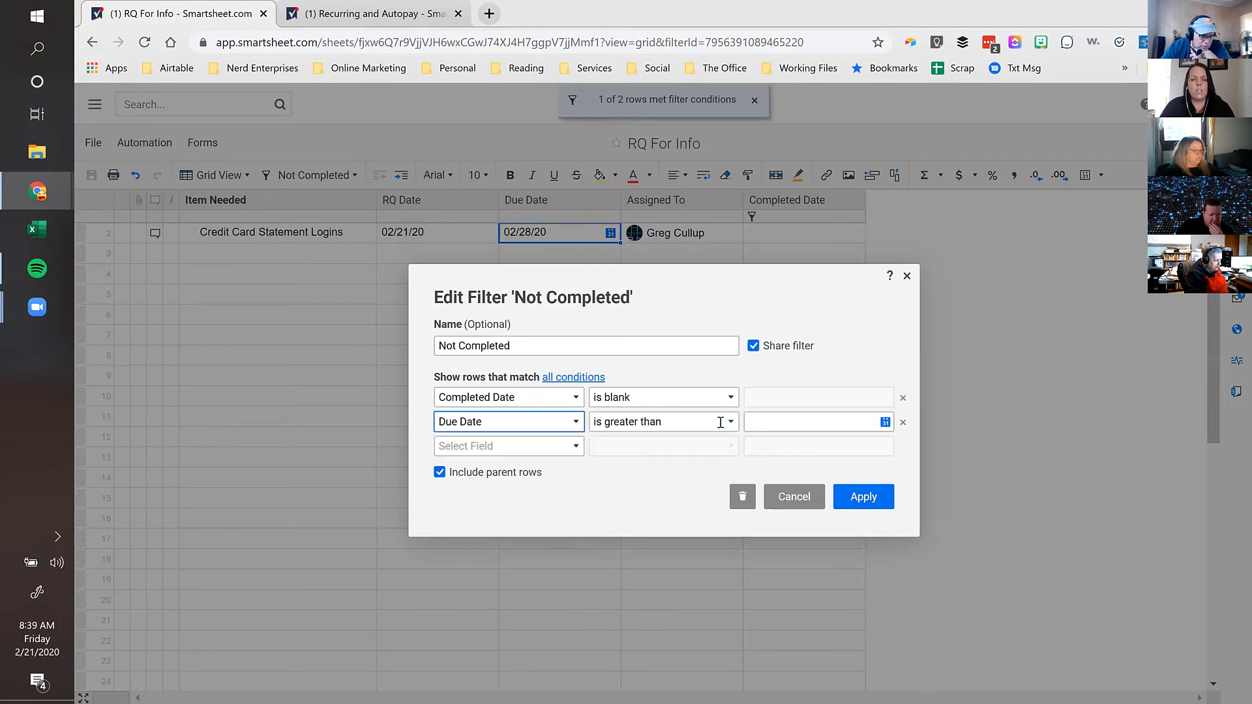
left_click(731, 421)
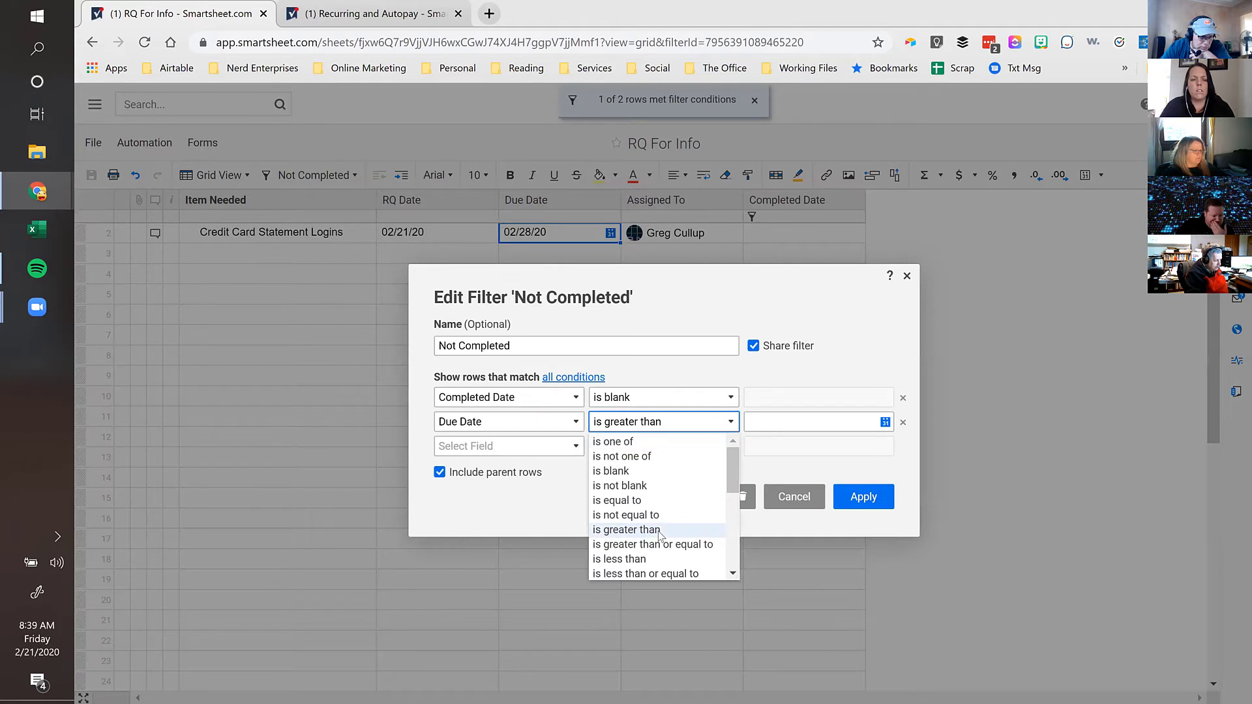
scroll(652, 515, "down", 5)
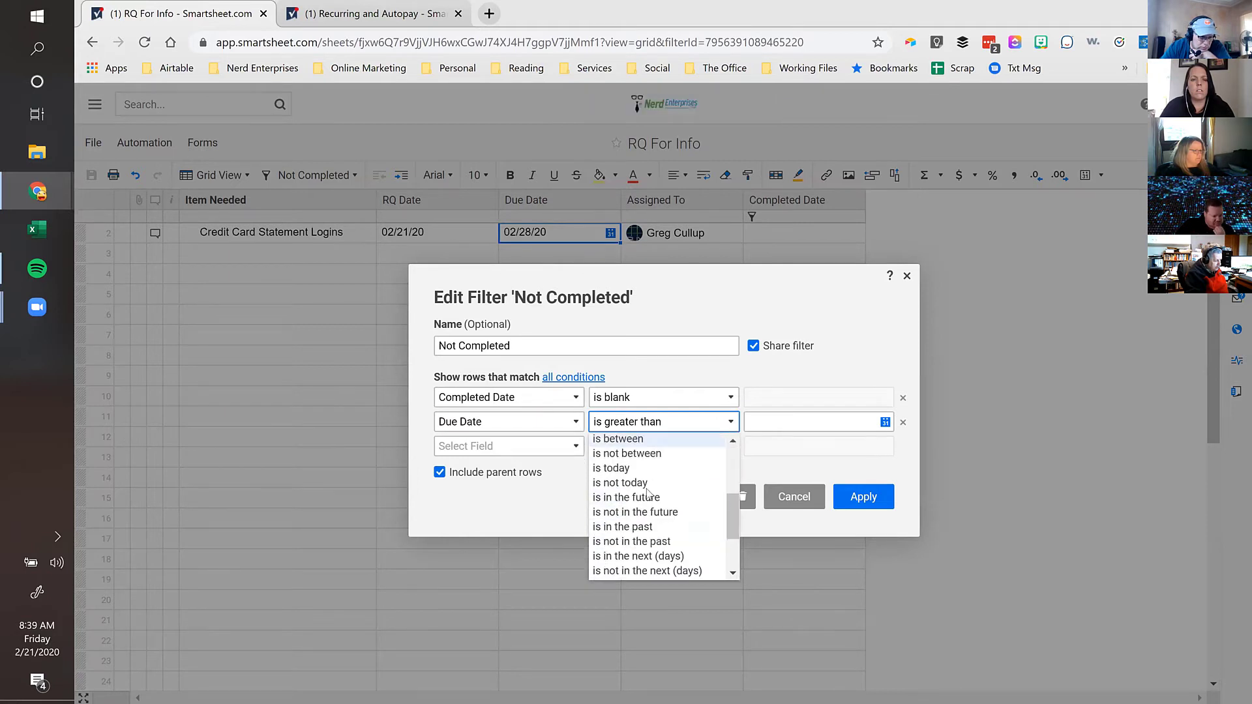
left_click(628, 514)
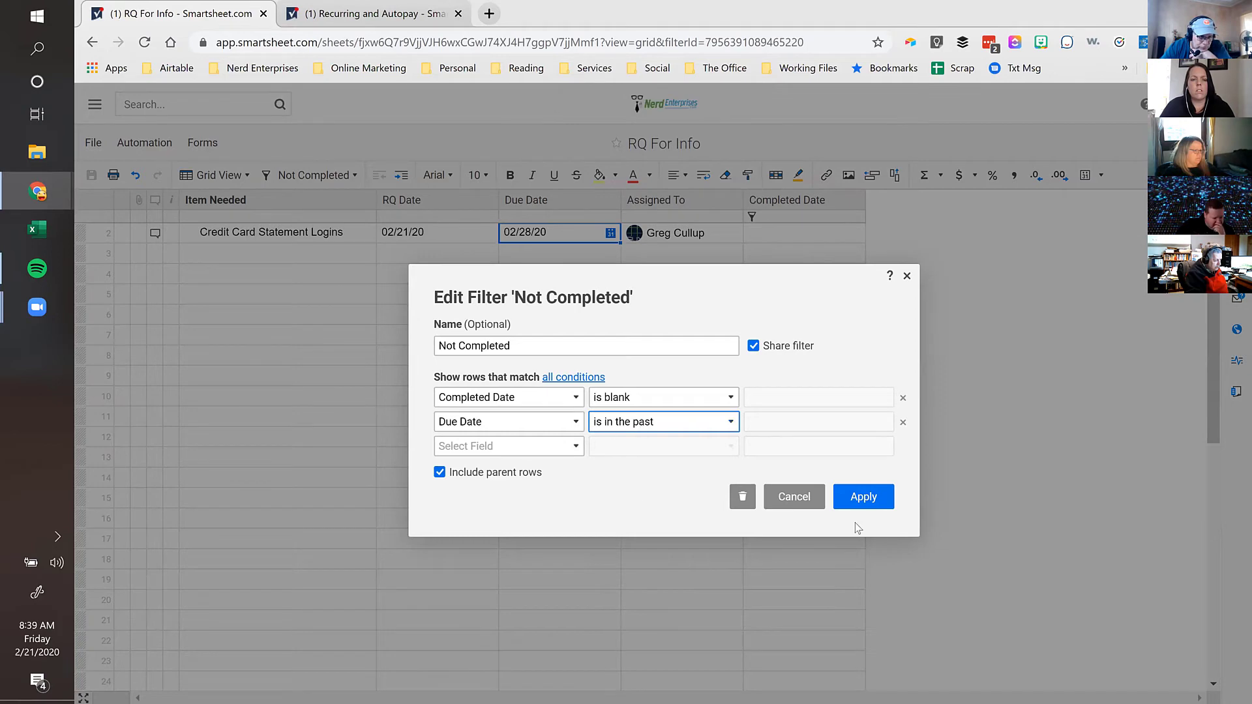
left_click(861, 501)
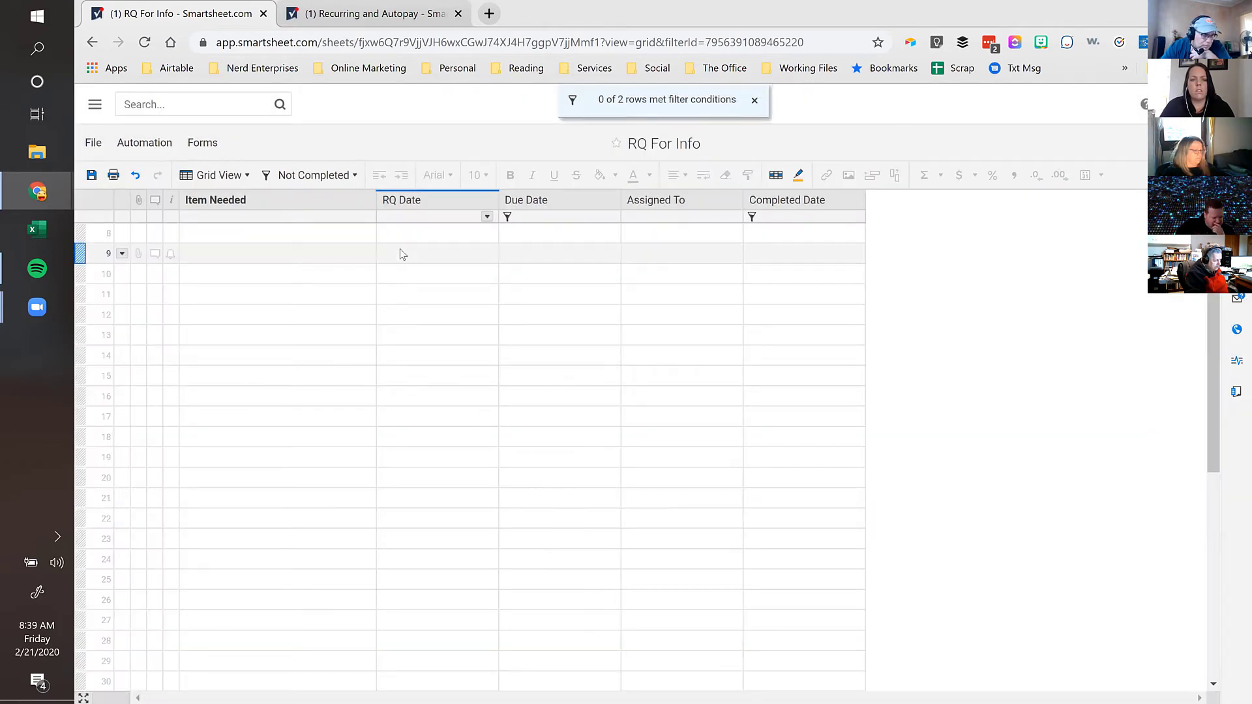
Step: Turn the sheet's filter off and check the Due Date of the Credit Card Statement Logins row
left_click(318, 235)
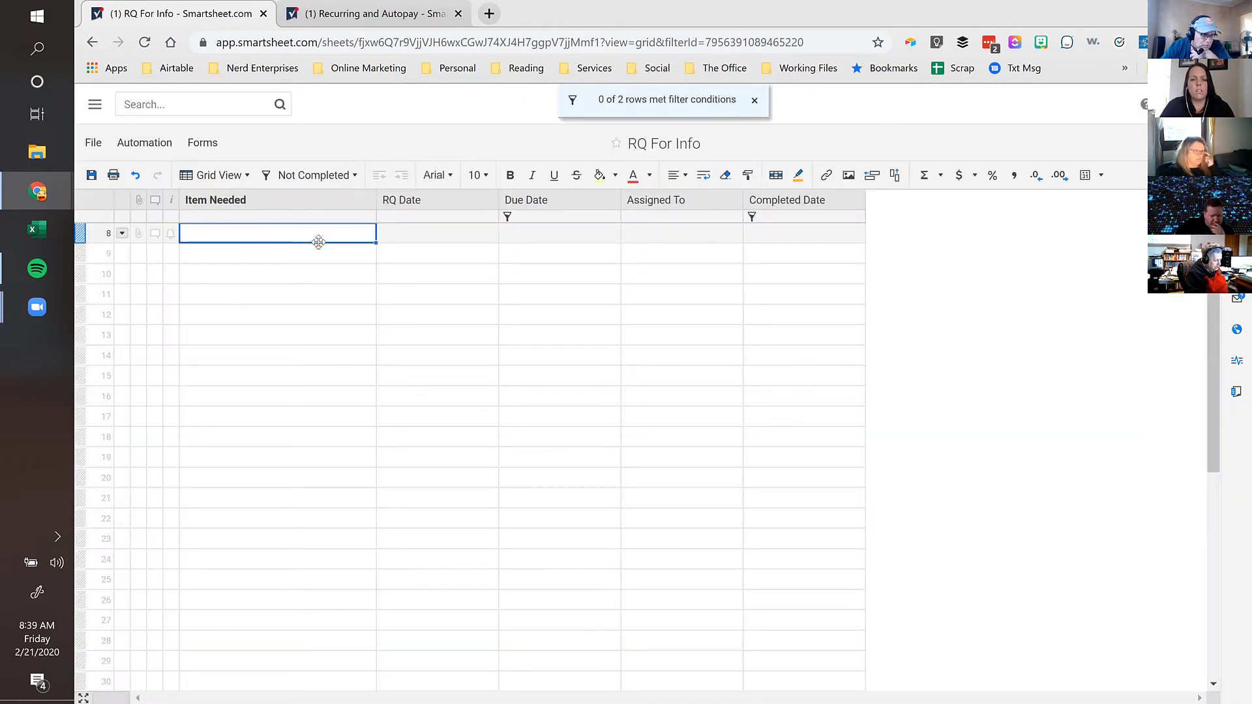
left_click(308, 175)
left_click(297, 198)
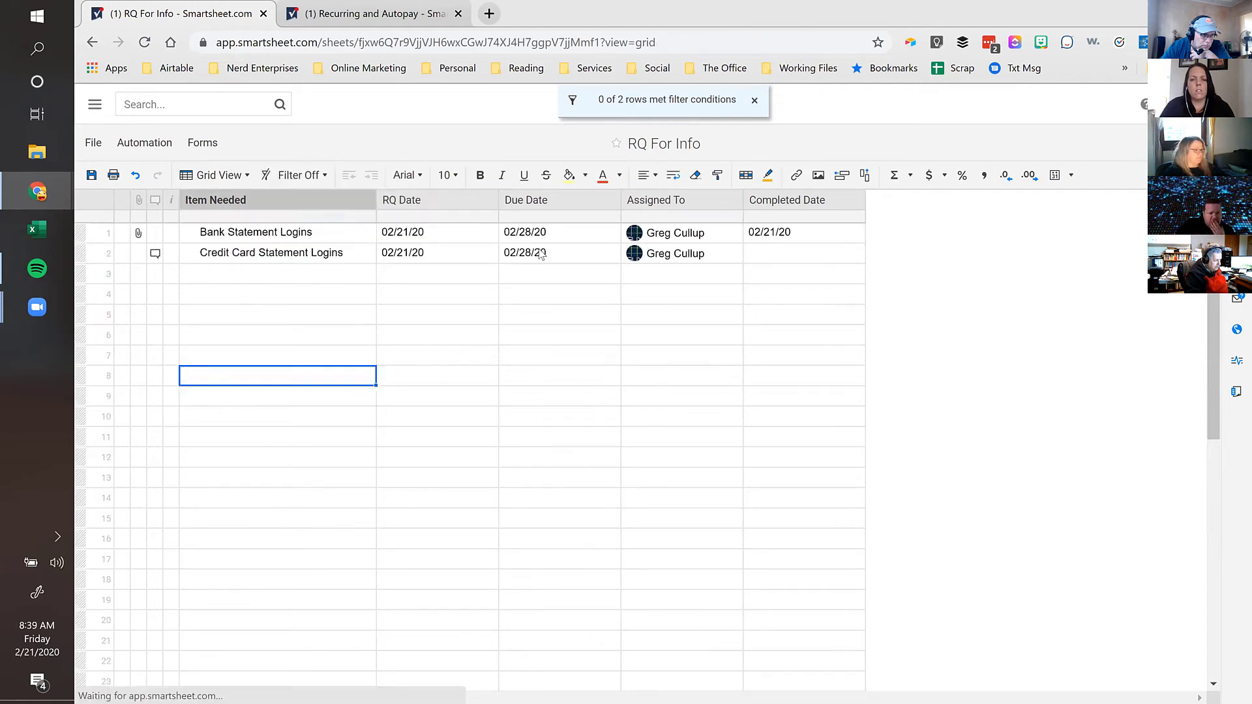
left_click(550, 256)
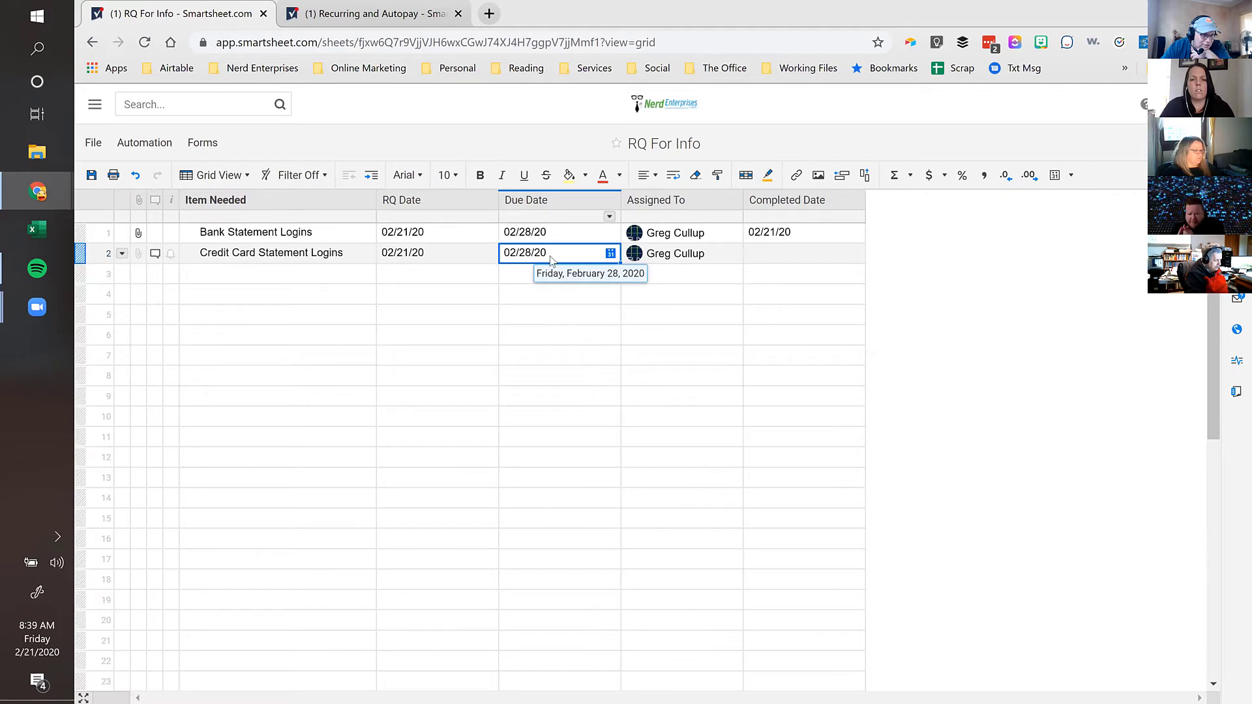
Step: Review the Not Completed filter's match options, keep it on all conditions, and apply it again
left_click(297, 175)
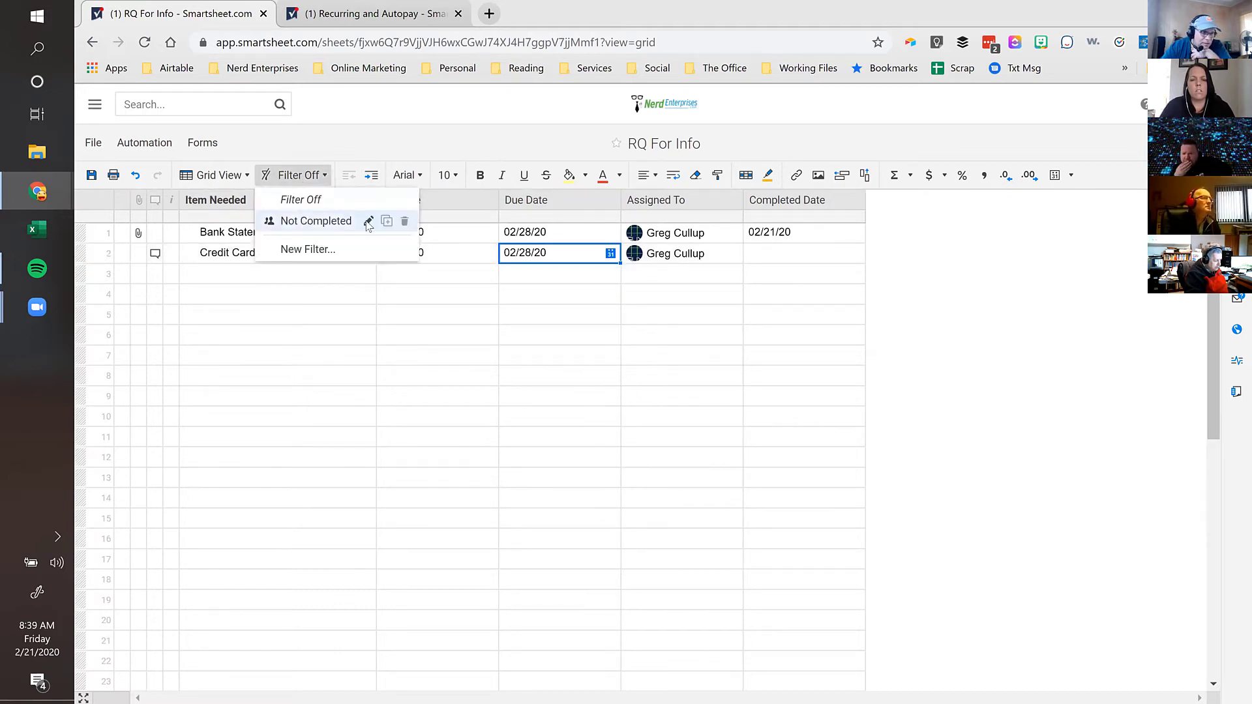
left_click(368, 222)
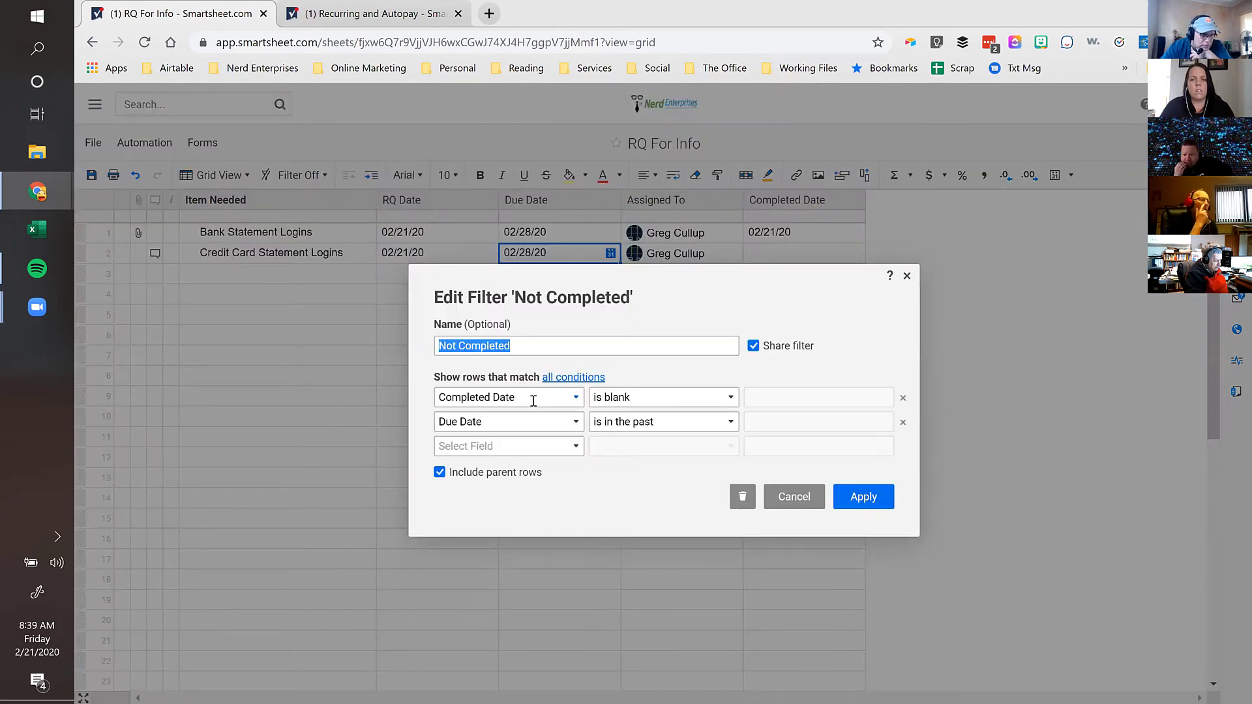
left_click(575, 378)
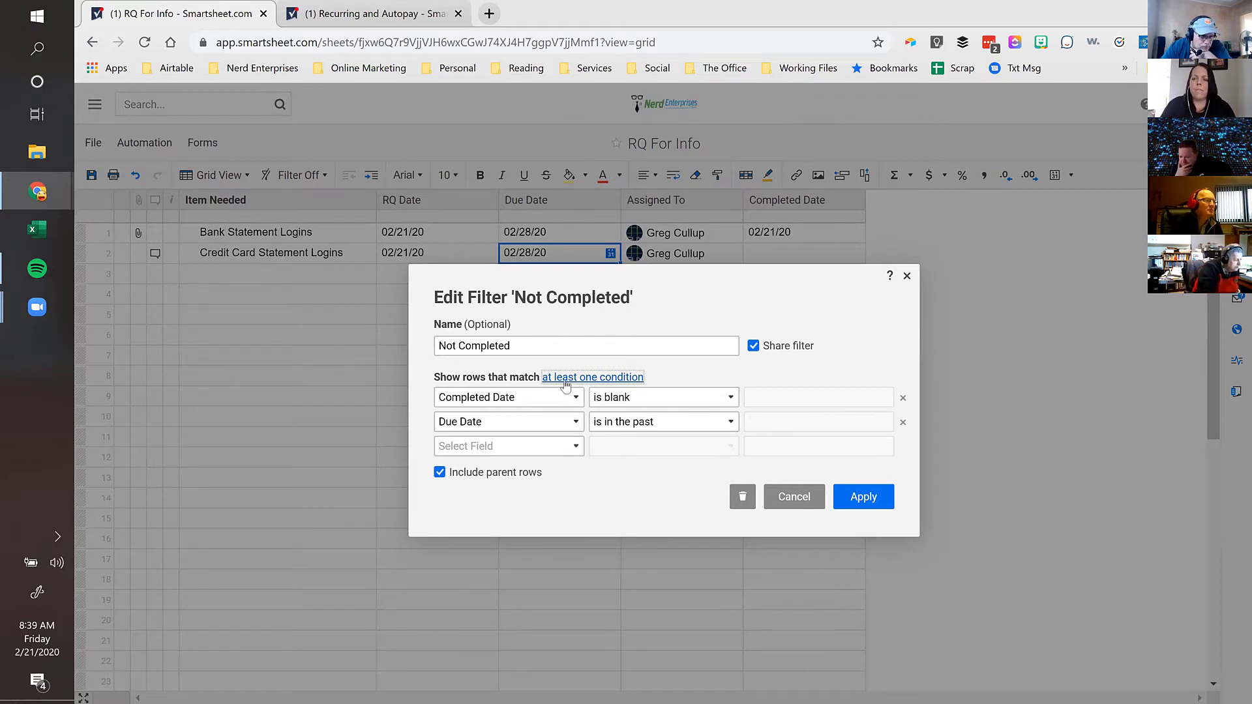
left_click(567, 378)
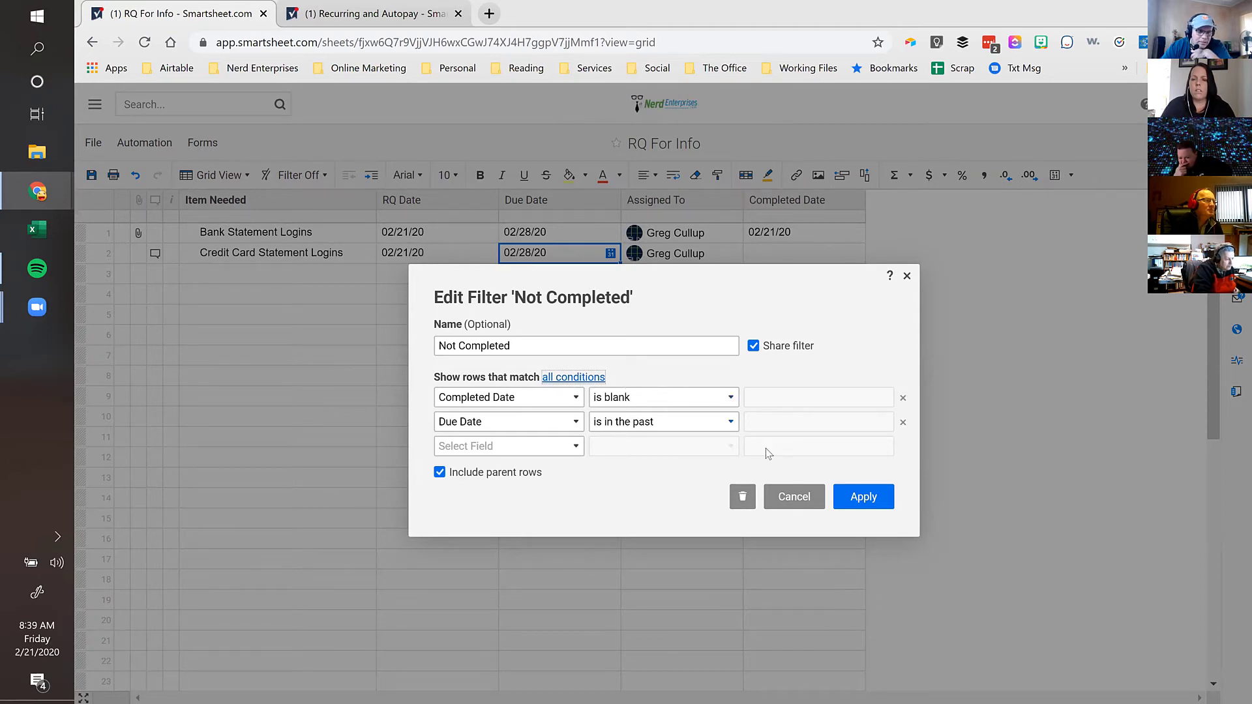
left_click(876, 508)
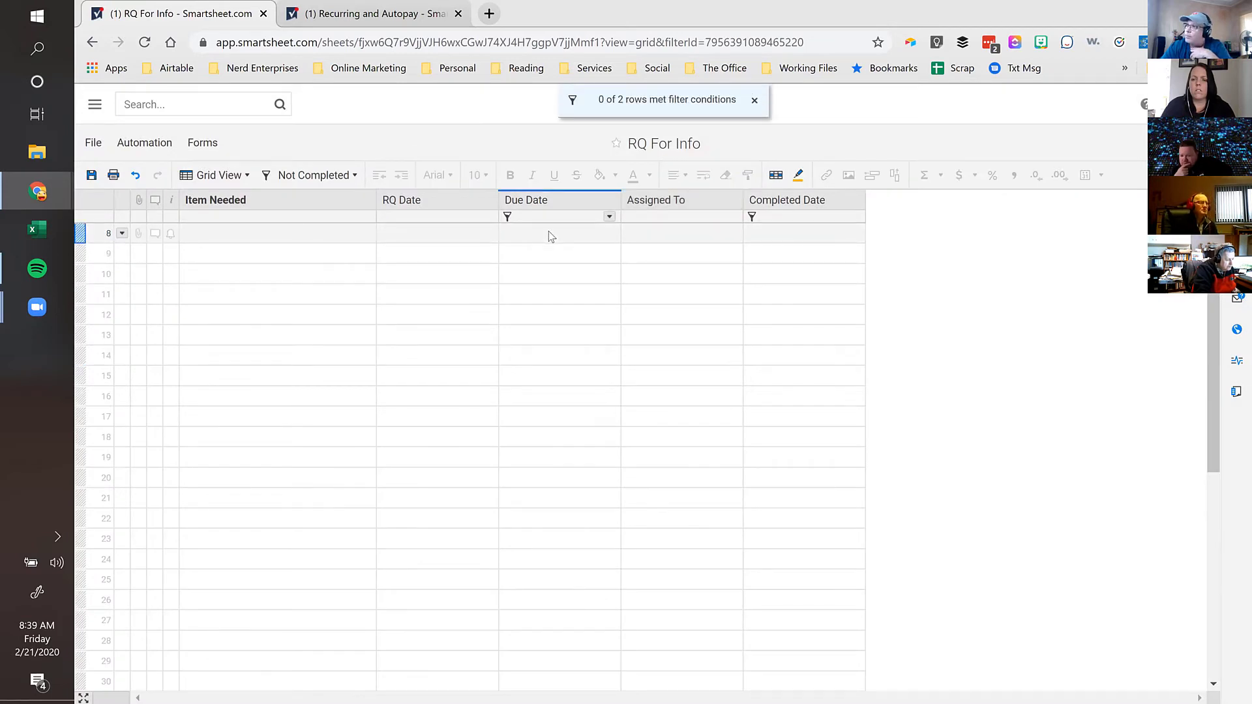
Step: Turn the sheet's filter off and add a new item named "Do this thang" in row 3
left_click(305, 175)
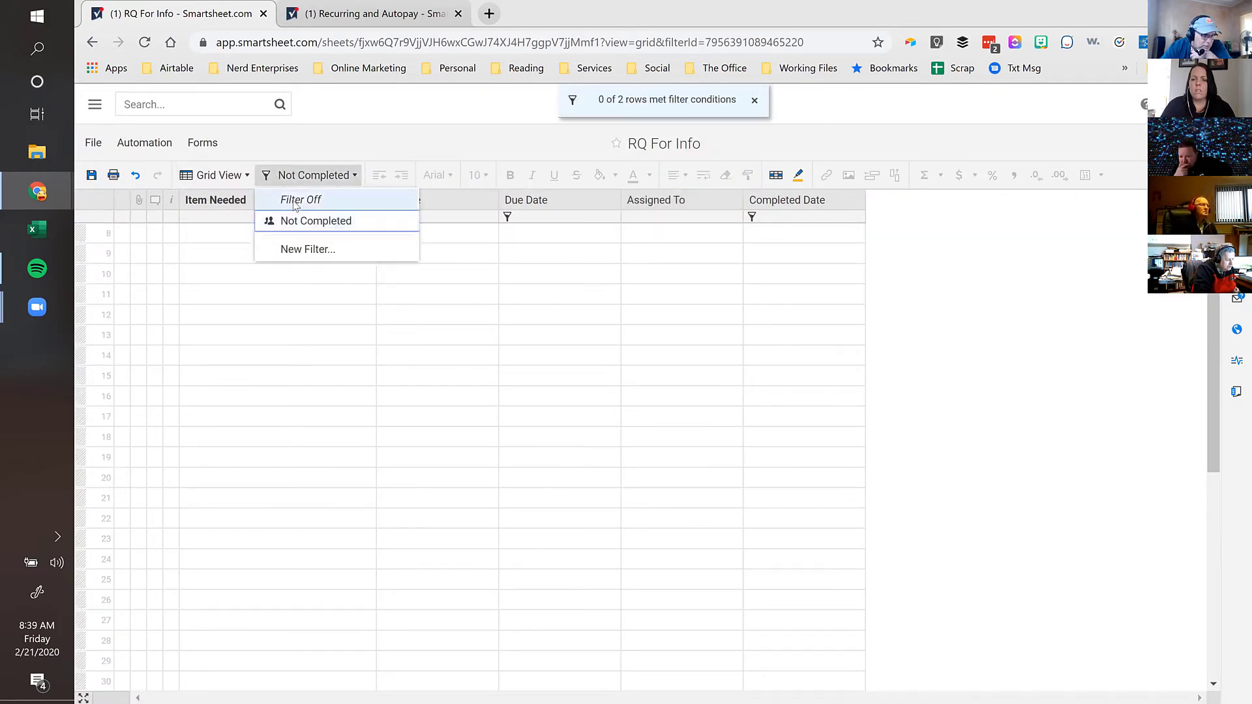
left_click(295, 205)
left_click(300, 275)
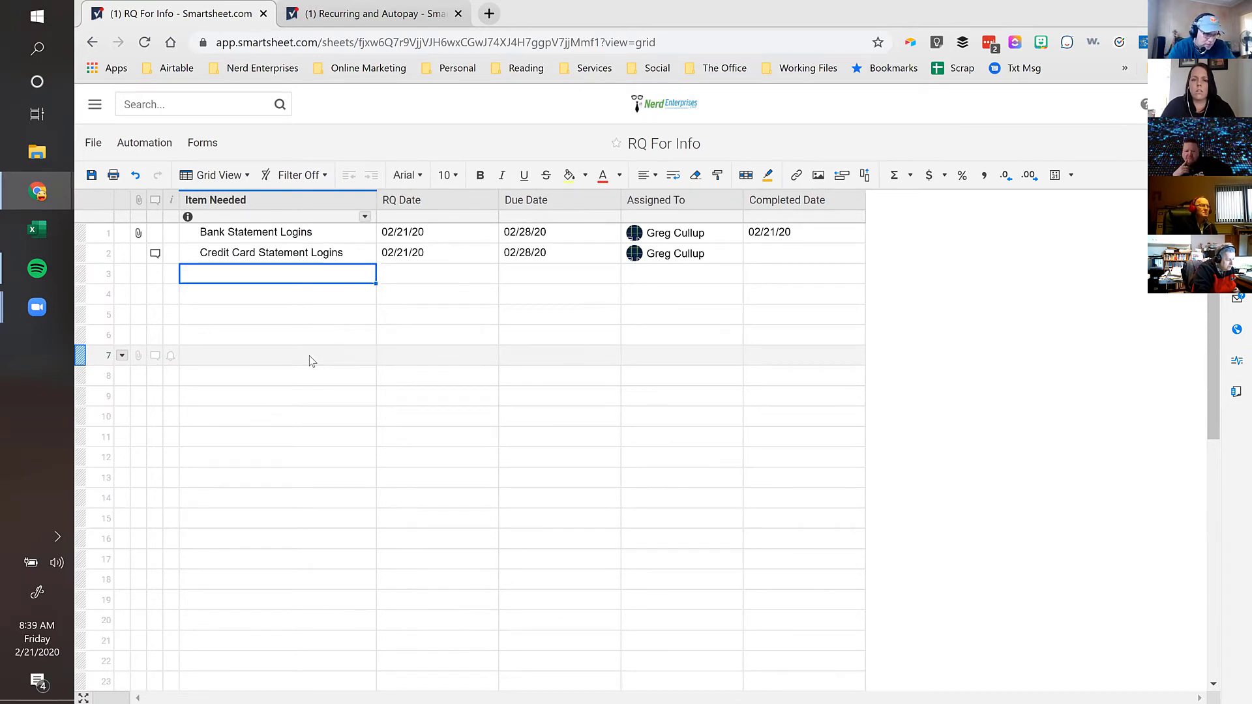
type("Do this tha")
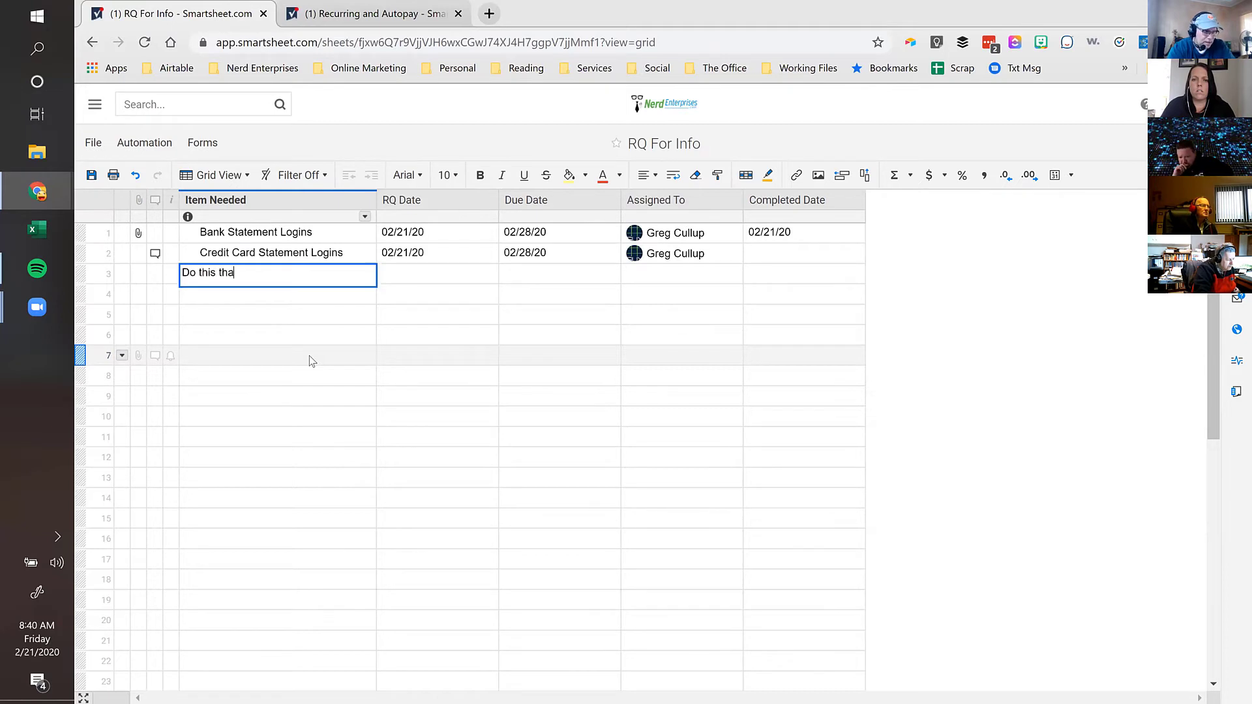
type("ng")
key("Tab")
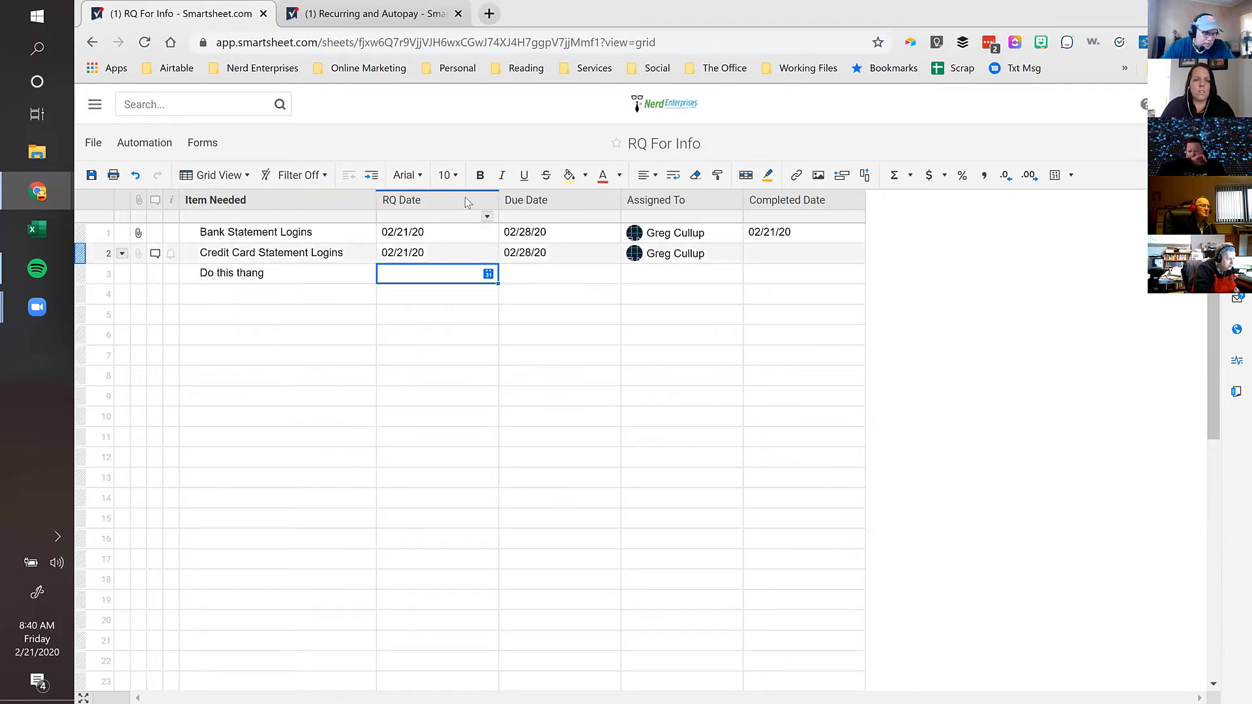
Step: Set the "Do this thang" row's RQ Date to 02/01/20 and its Due Date to 02/03/20
left_click(487, 275)
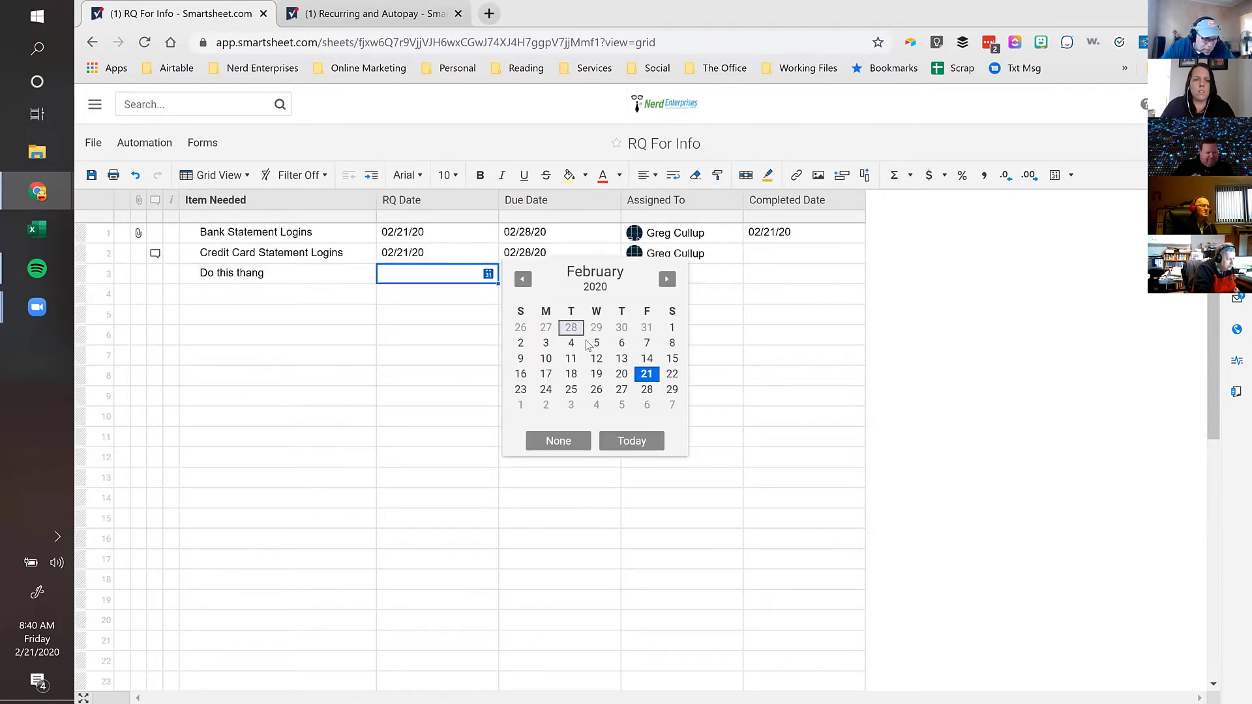
left_click(672, 327)
left_click(560, 278)
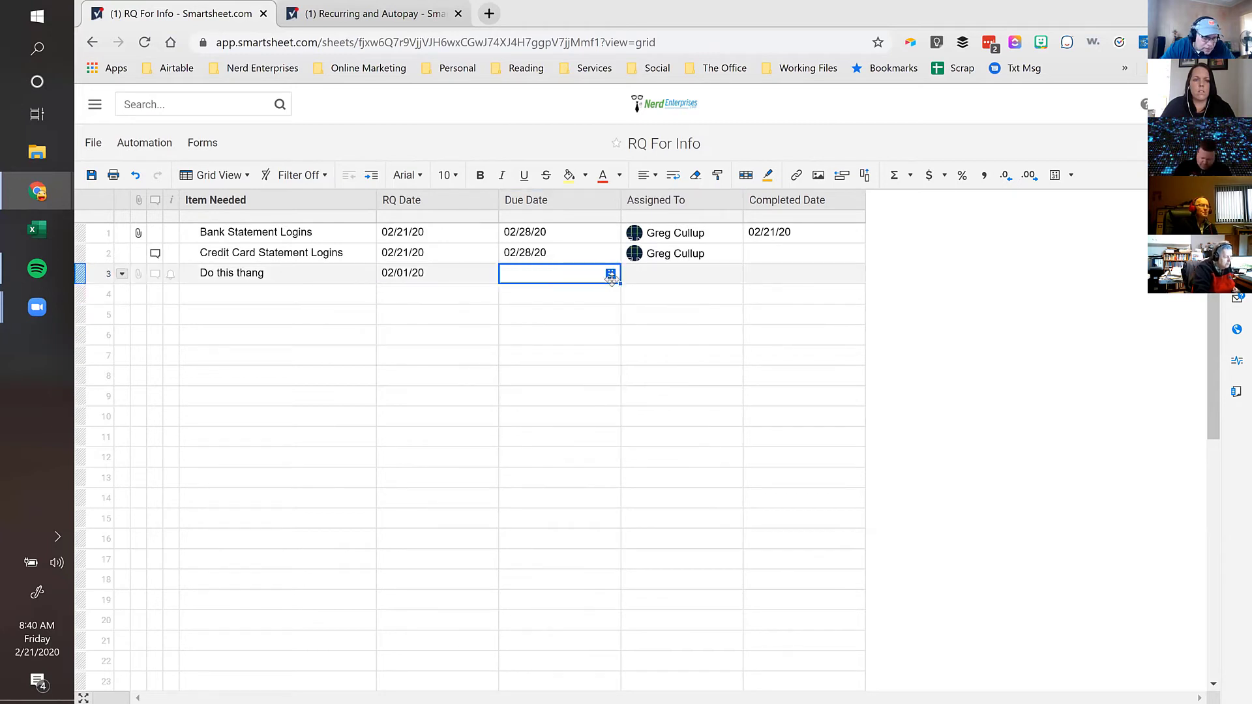
left_click(611, 274)
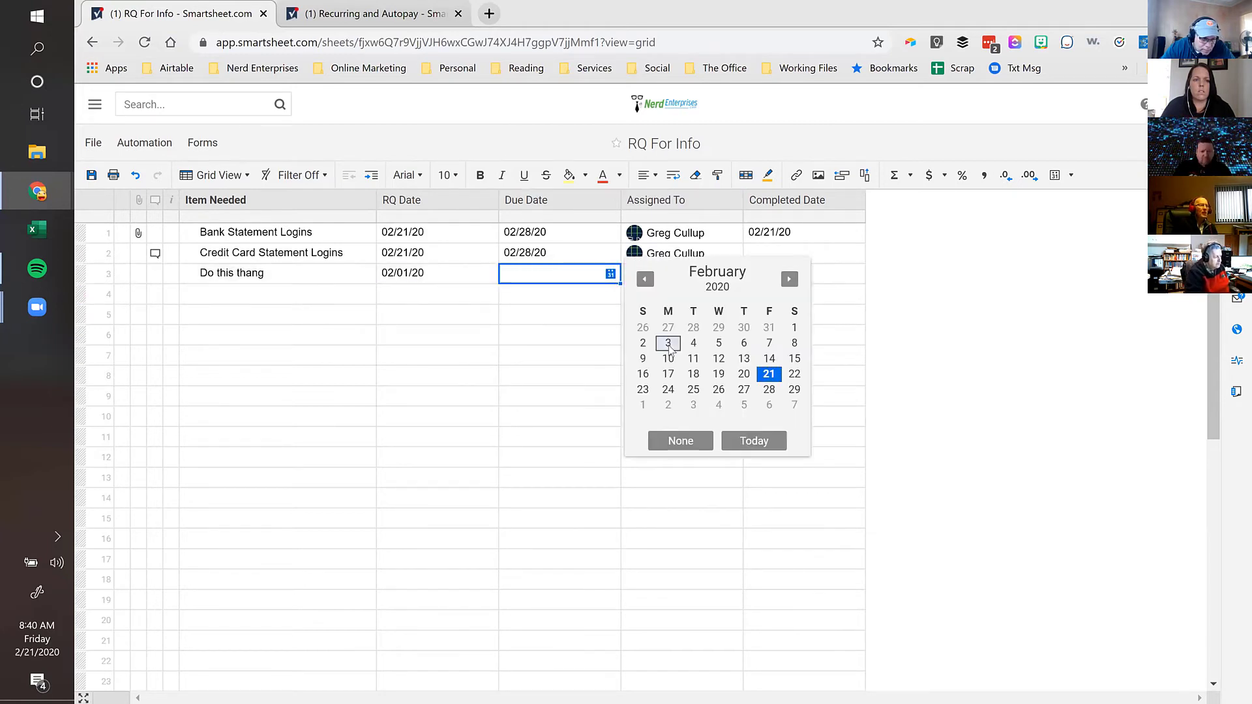
left_click(668, 344)
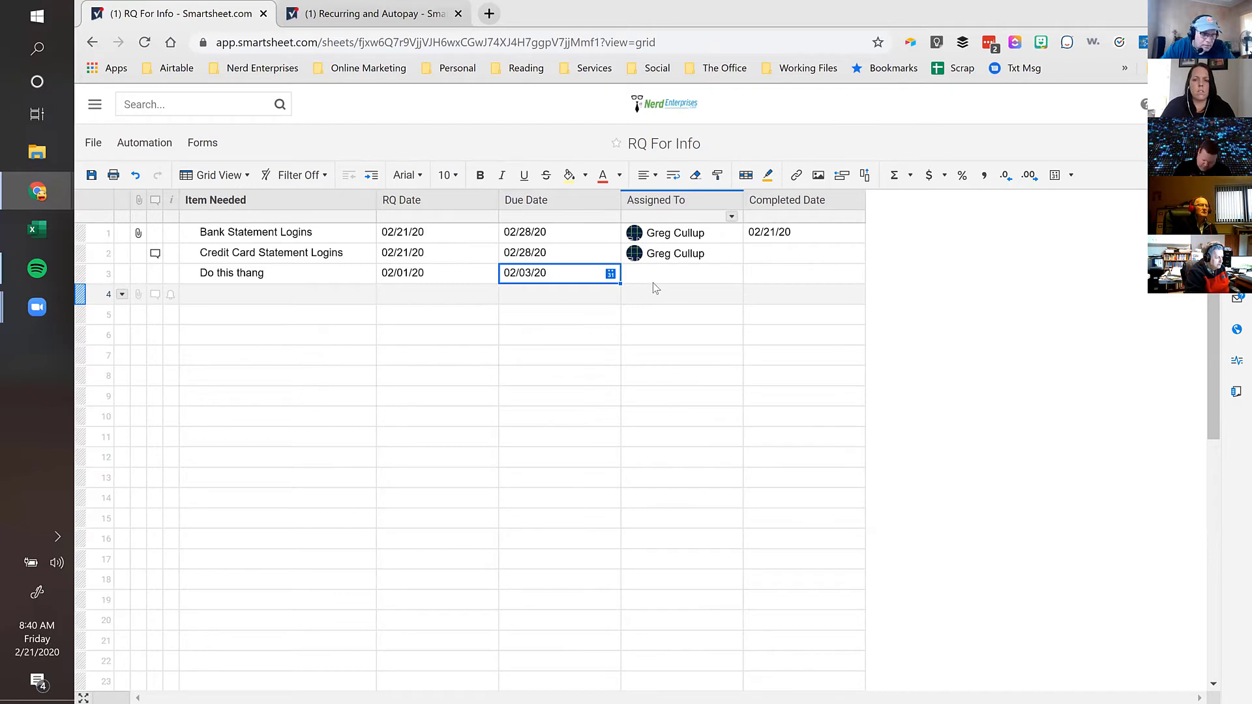
Step: Assign the "Do this thang" row to the same contact as the other rows and save the sheet
left_click(687, 278)
left_click(733, 274)
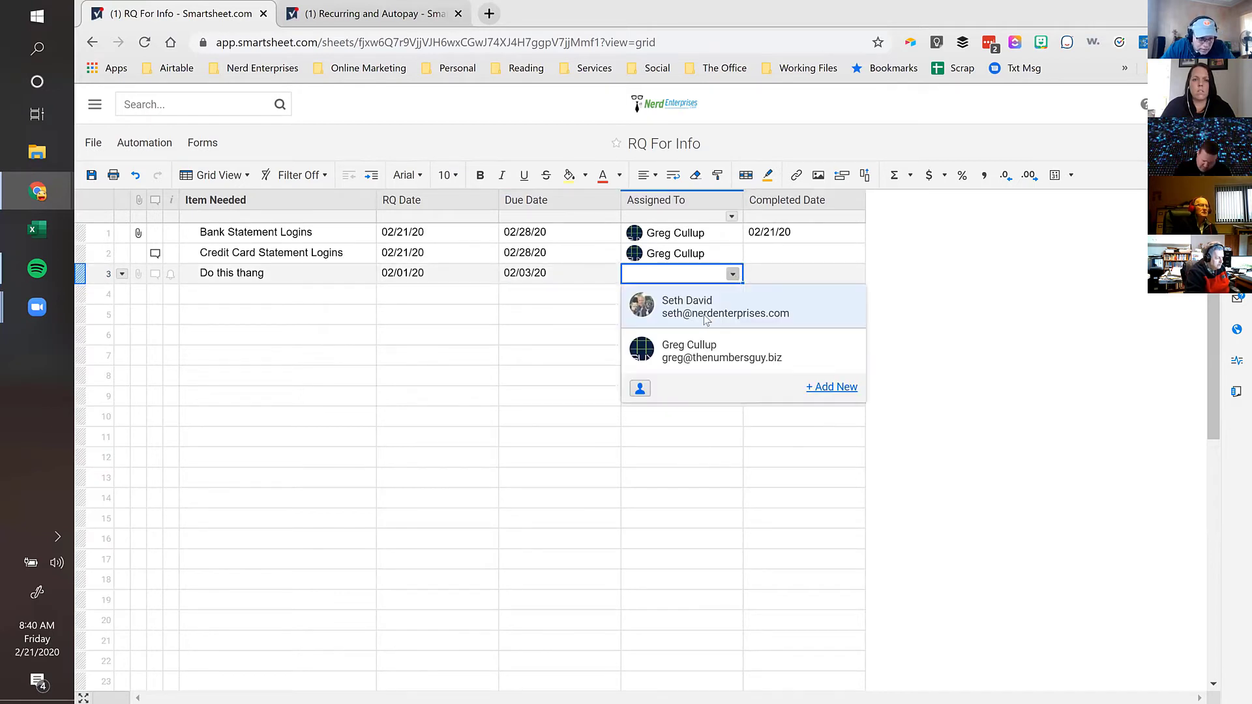
left_click(693, 361)
key("Tab")
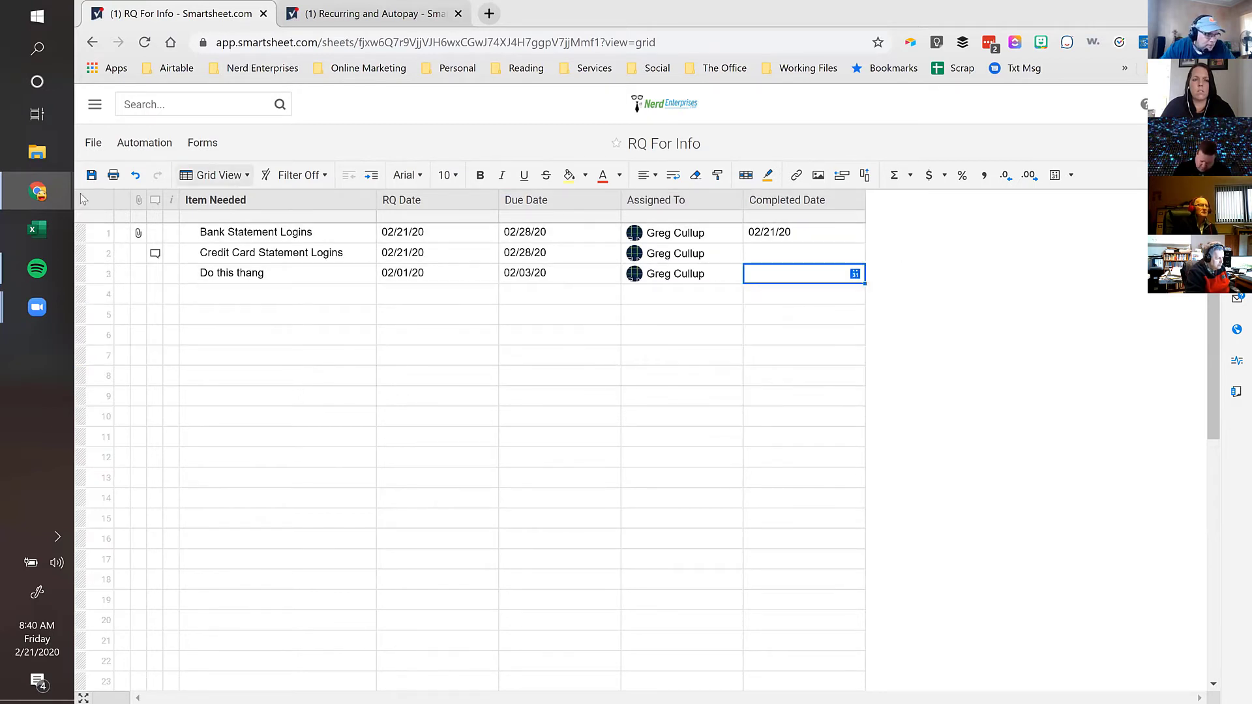
left_click(91, 177)
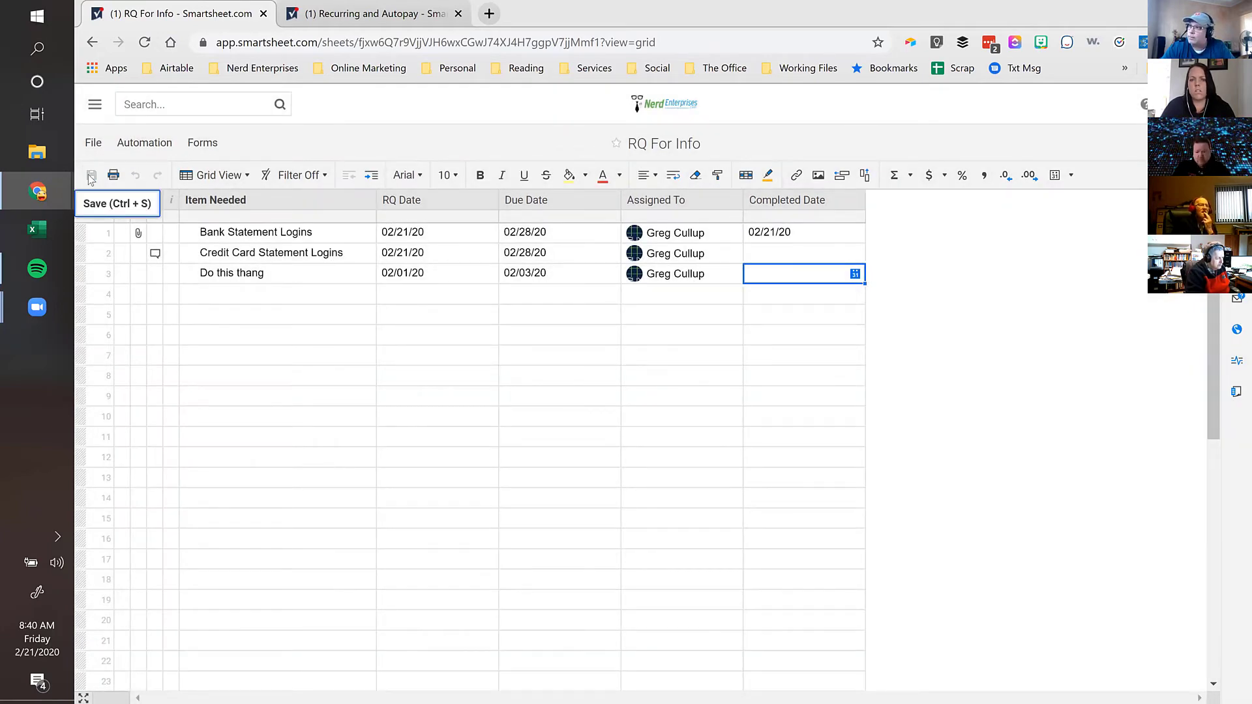
Step: Apply the Not Completed filter to check which rows meet it, and turn the filter off again
left_click(277, 173)
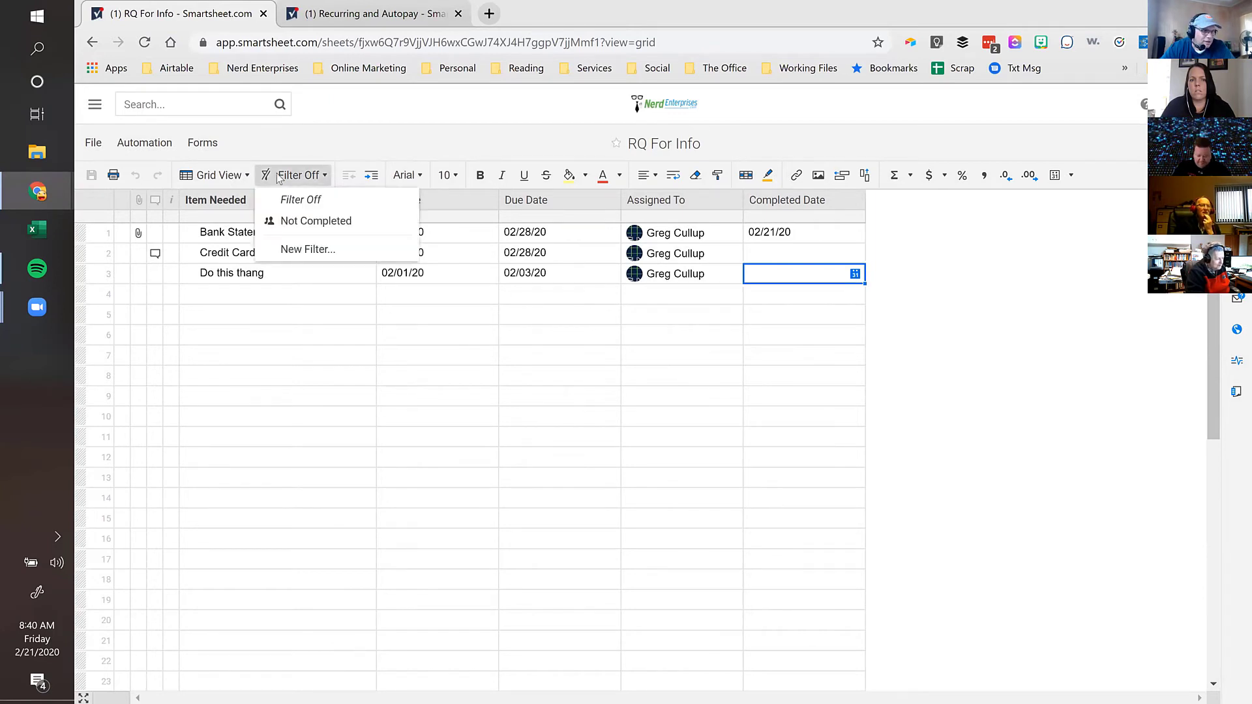
left_click(299, 222)
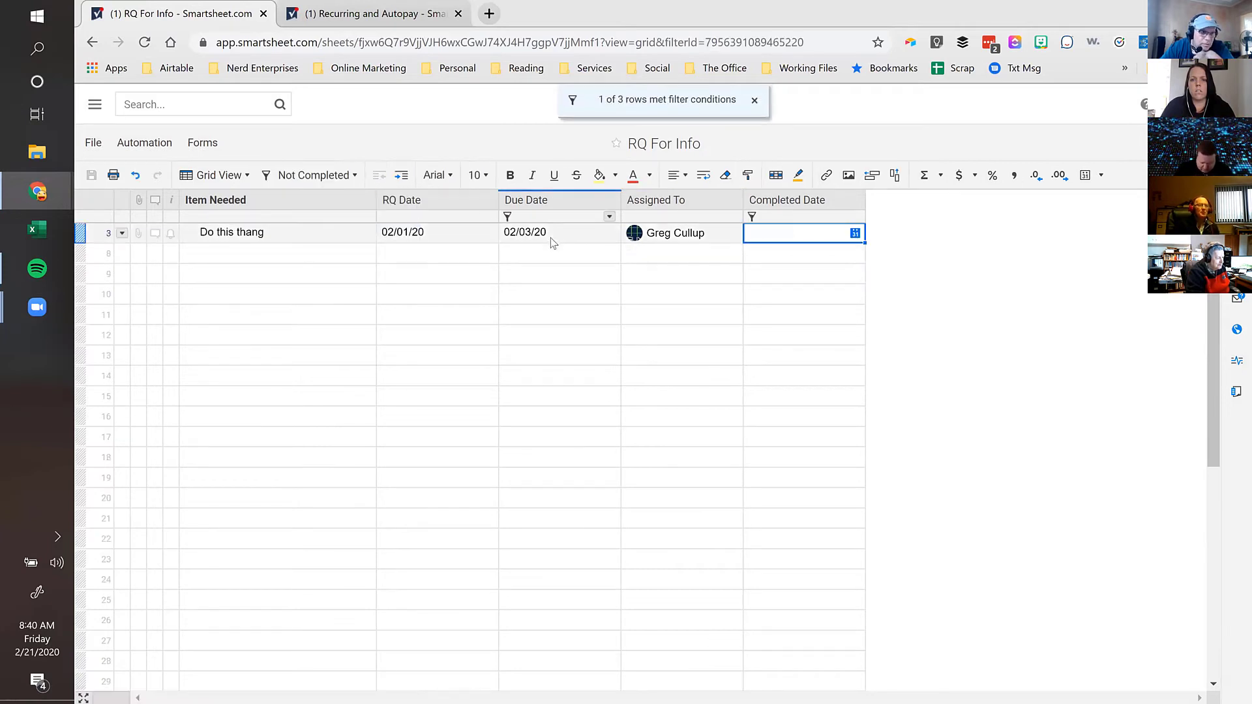
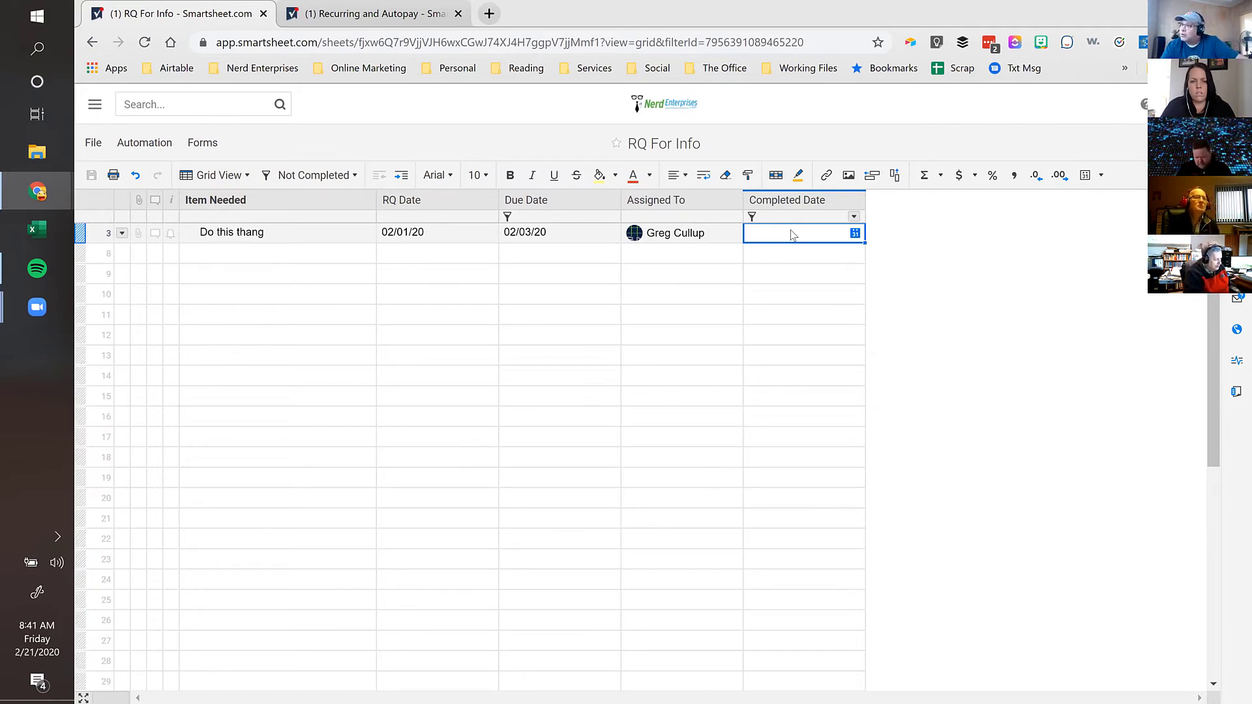
left_click(310, 174)
left_click(299, 198)
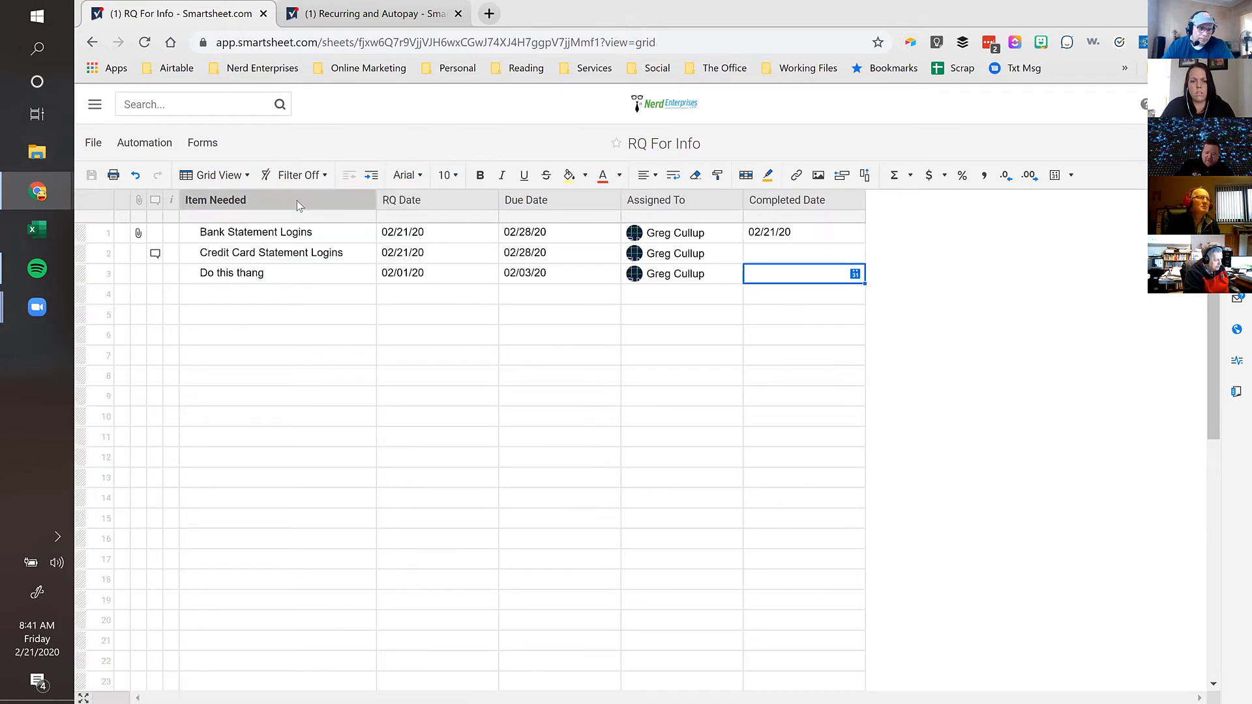
left_click(225, 295)
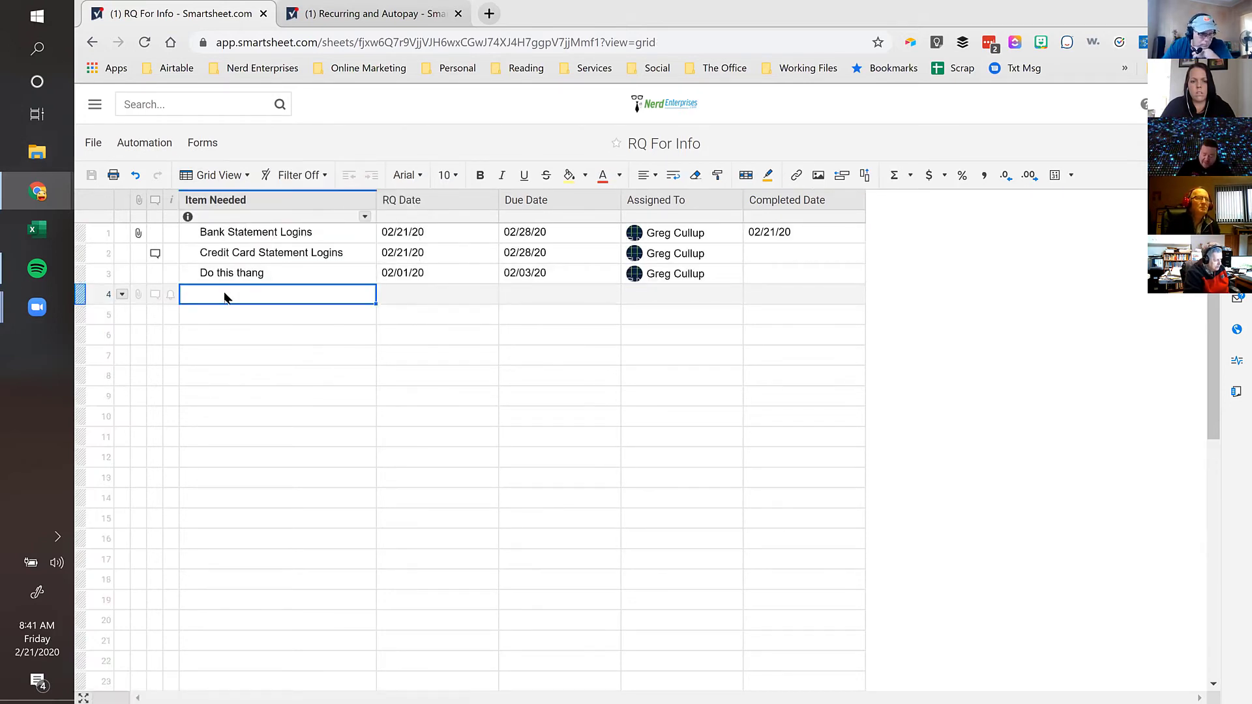
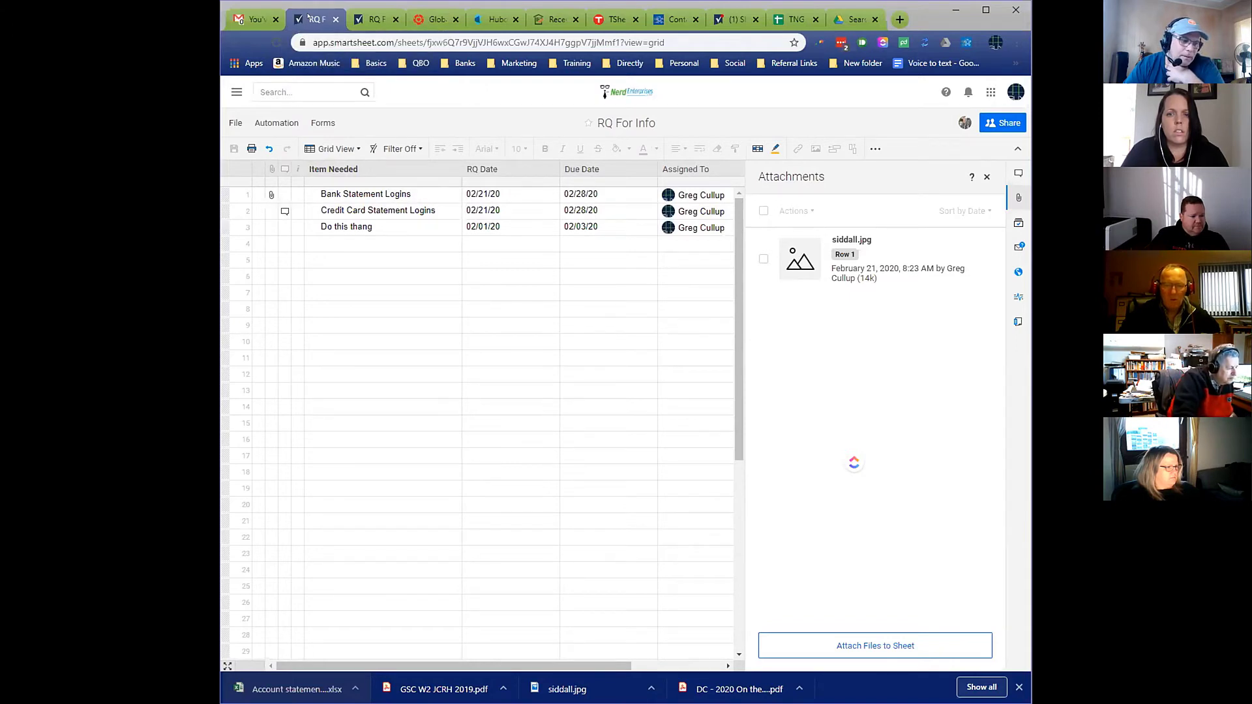
Step: Switch to Gmail and examine the Smartsheet Automation alert about the "Do this thang" row
left_click(226, 14)
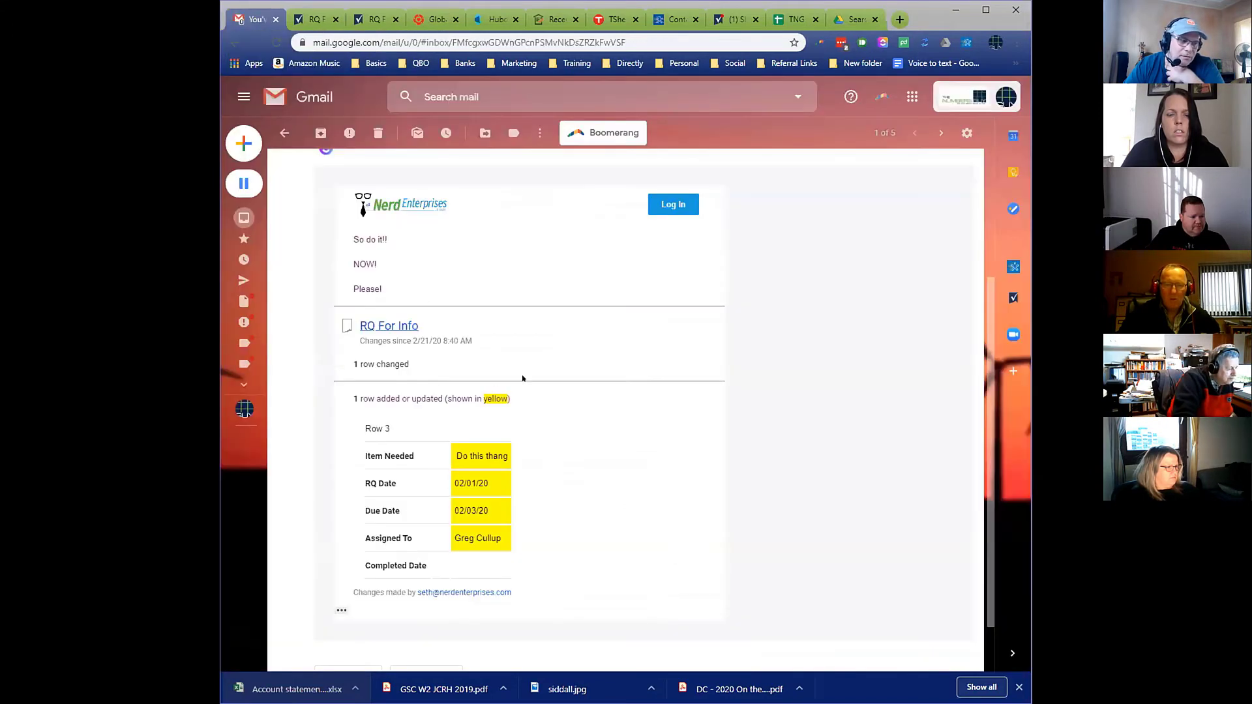
scroll(576, 380, "up", 2)
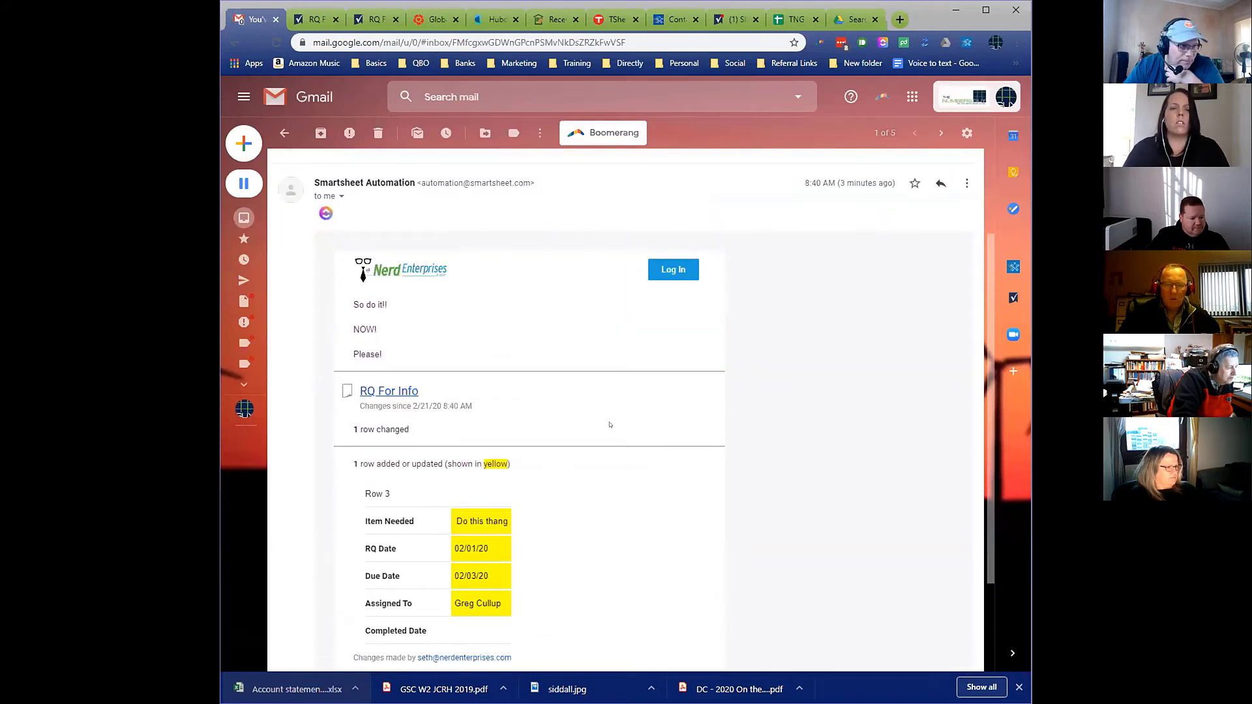
scroll(610, 425, "down", 1)
scroll(610, 425, "up", 3)
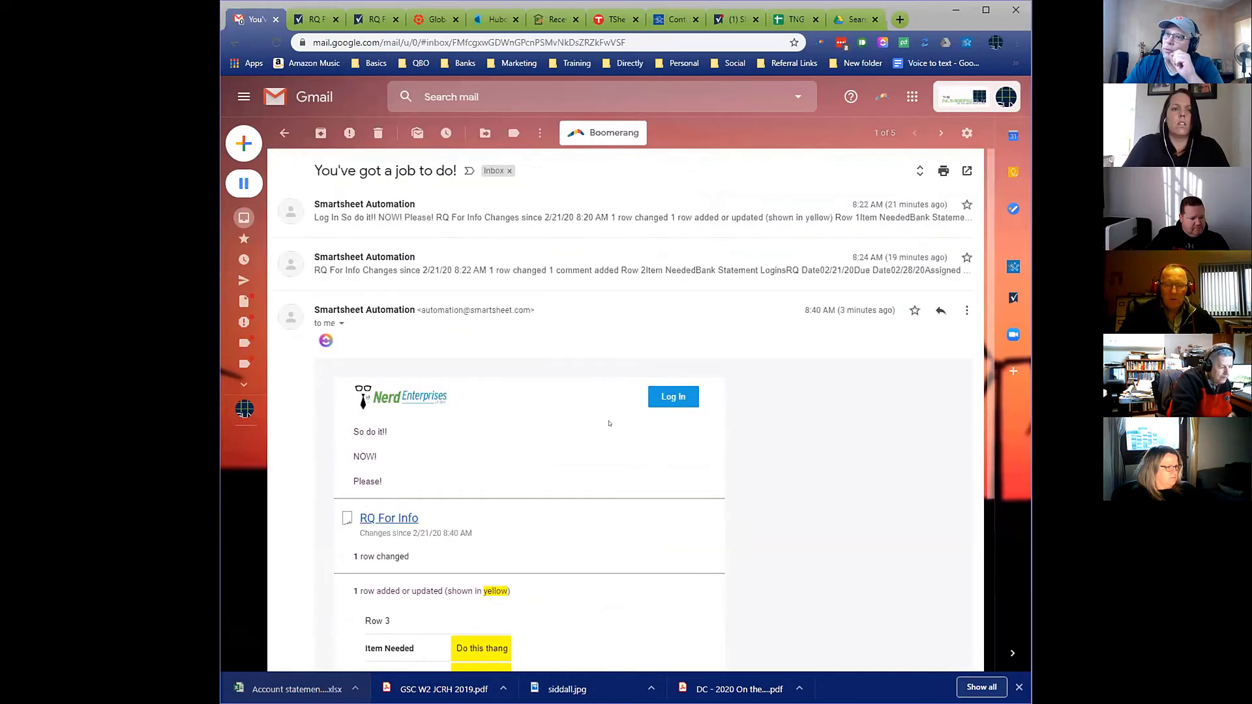
scroll(609, 424, "down", 3)
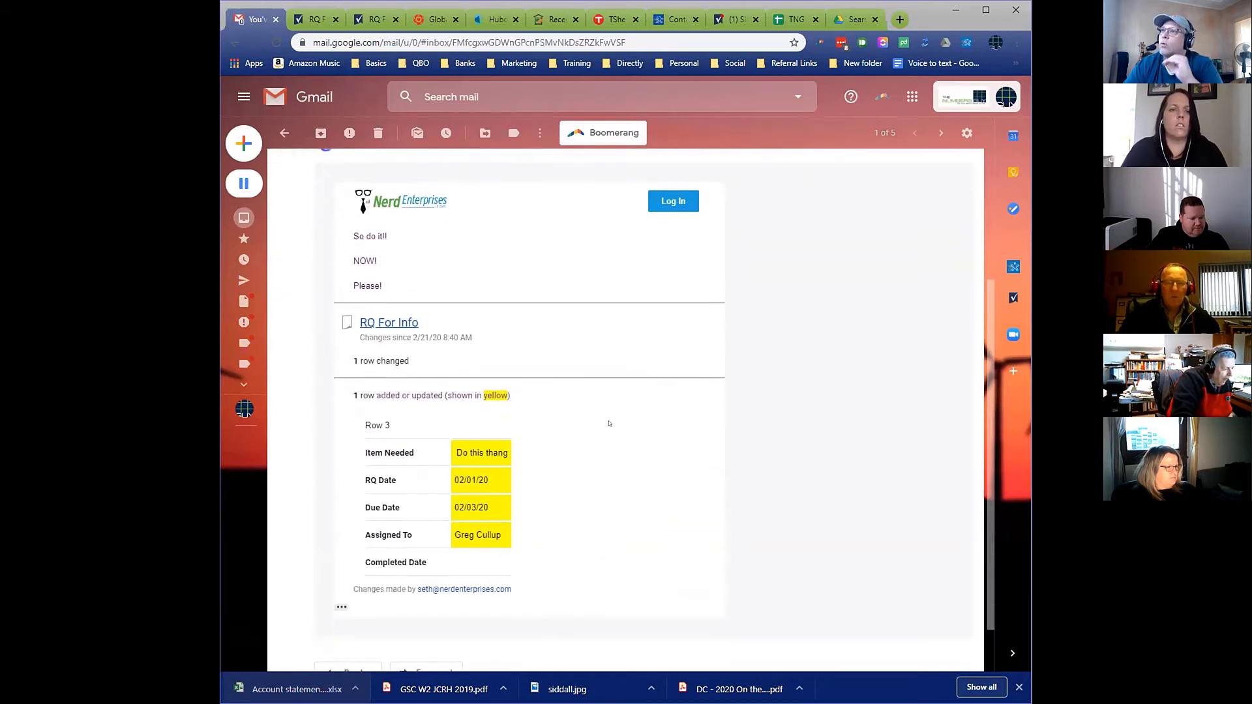
scroll(609, 423, "down", 1)
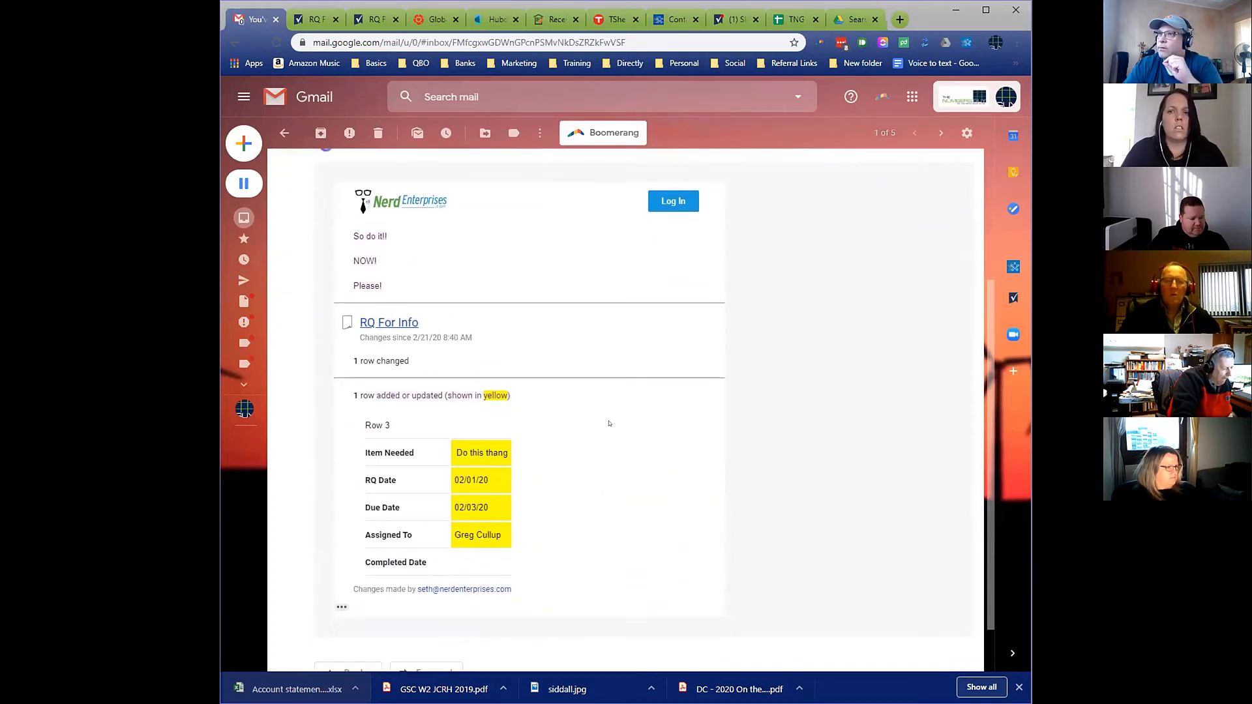
scroll(503, 377, "up", 3)
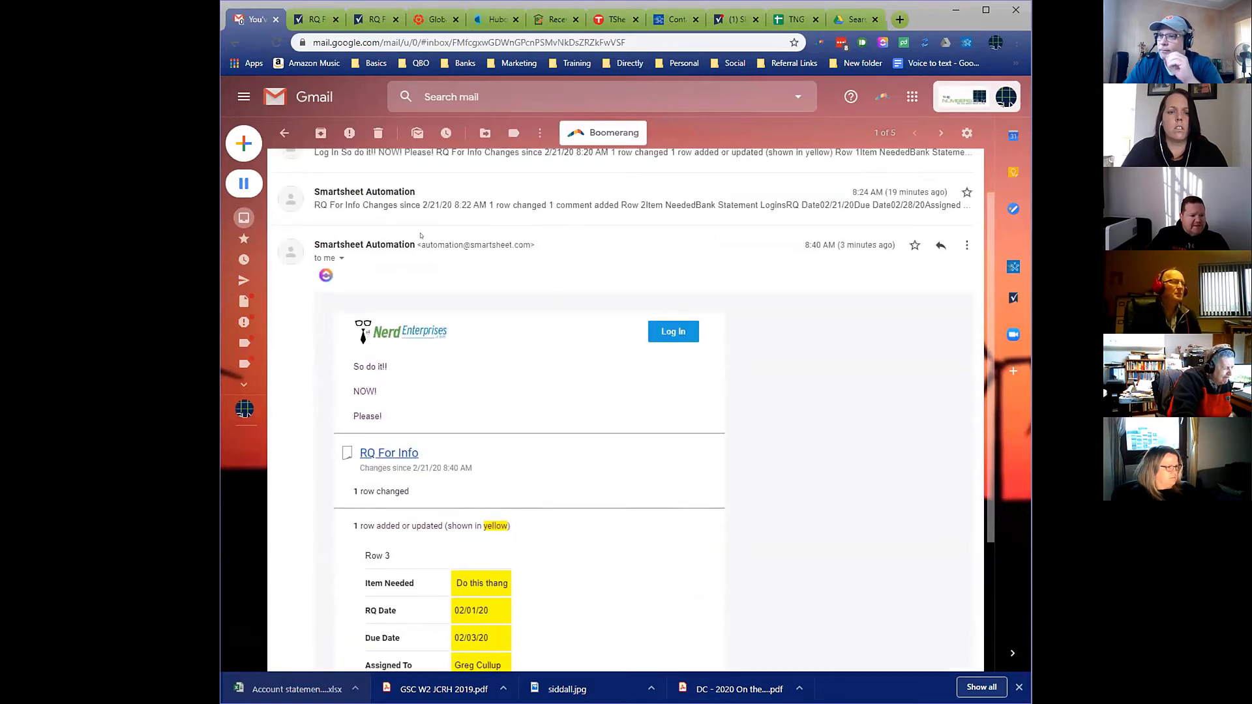
scroll(421, 235, "up", 1)
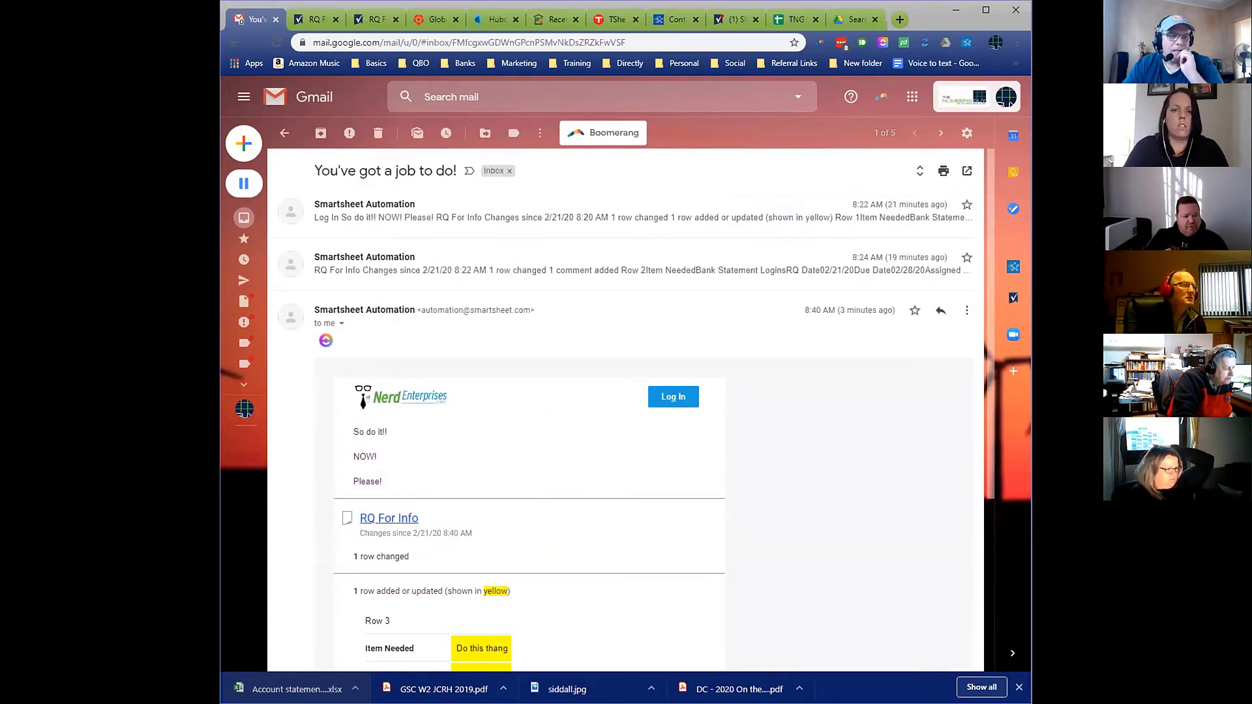
double_click(391, 310)
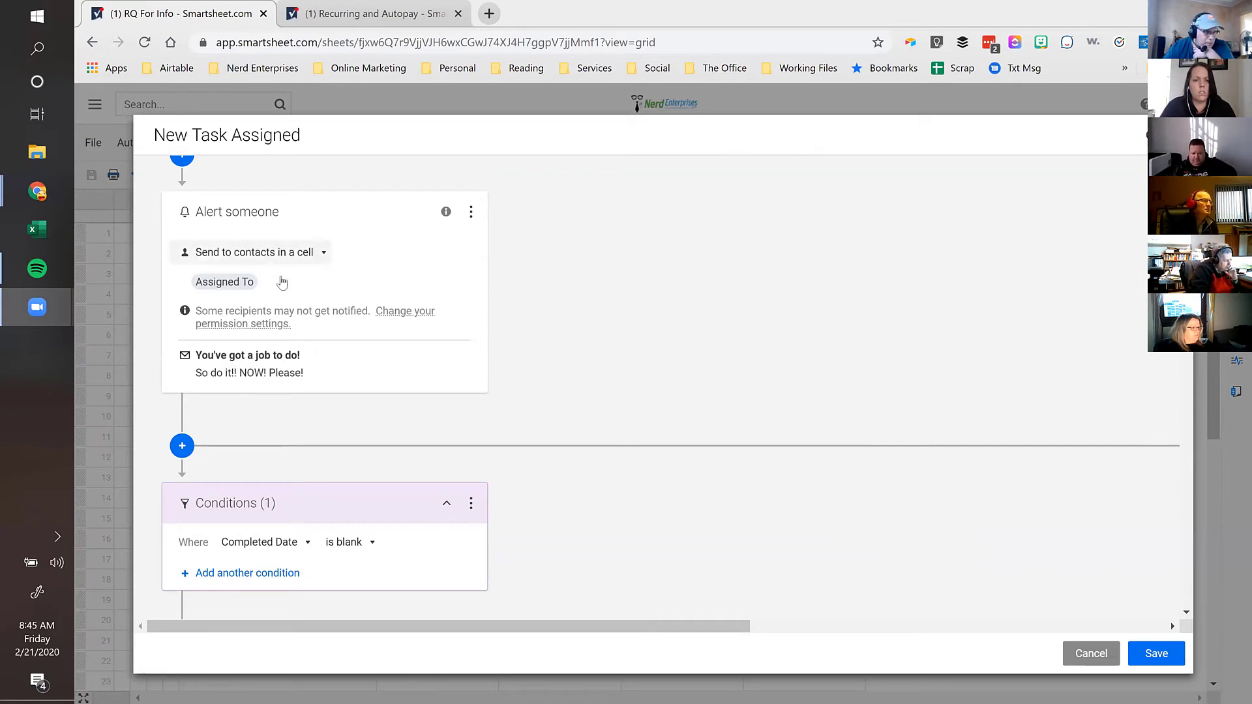
Step: Change the New Task Assigned workflow's action from Alert someone to Request an update, save it and close the automation list
left_click(472, 213)
left_click(547, 214)
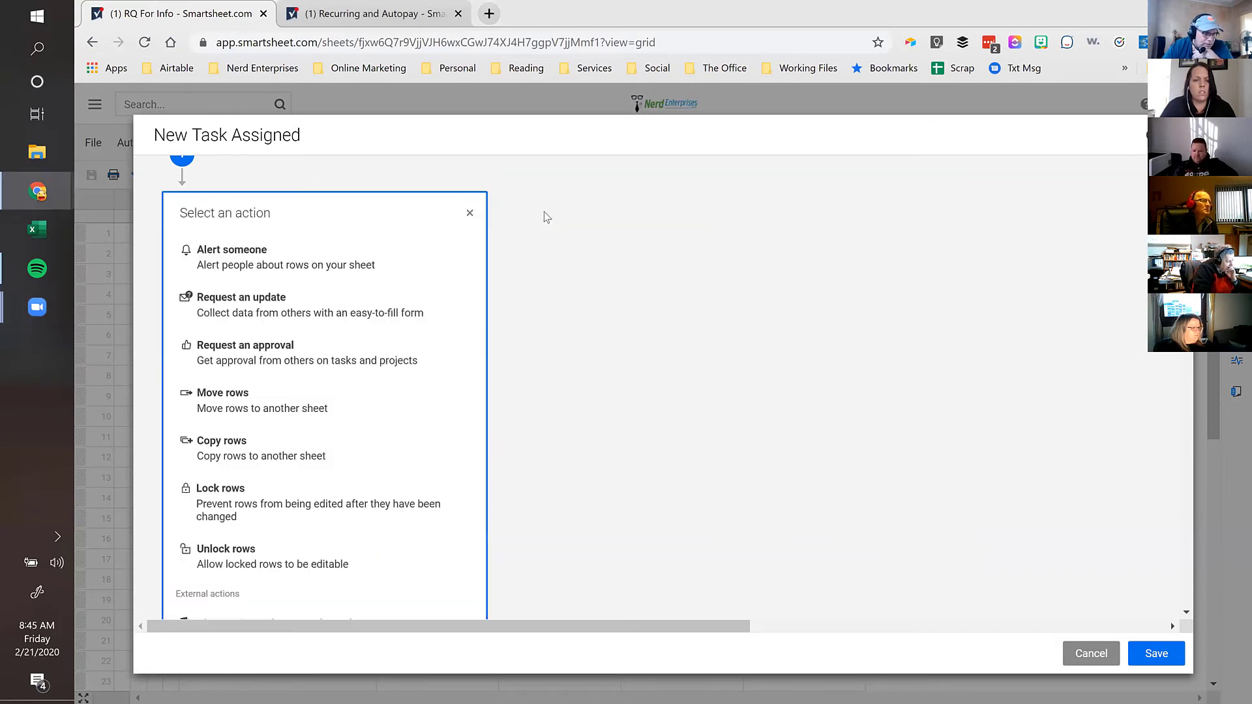
left_click(210, 312)
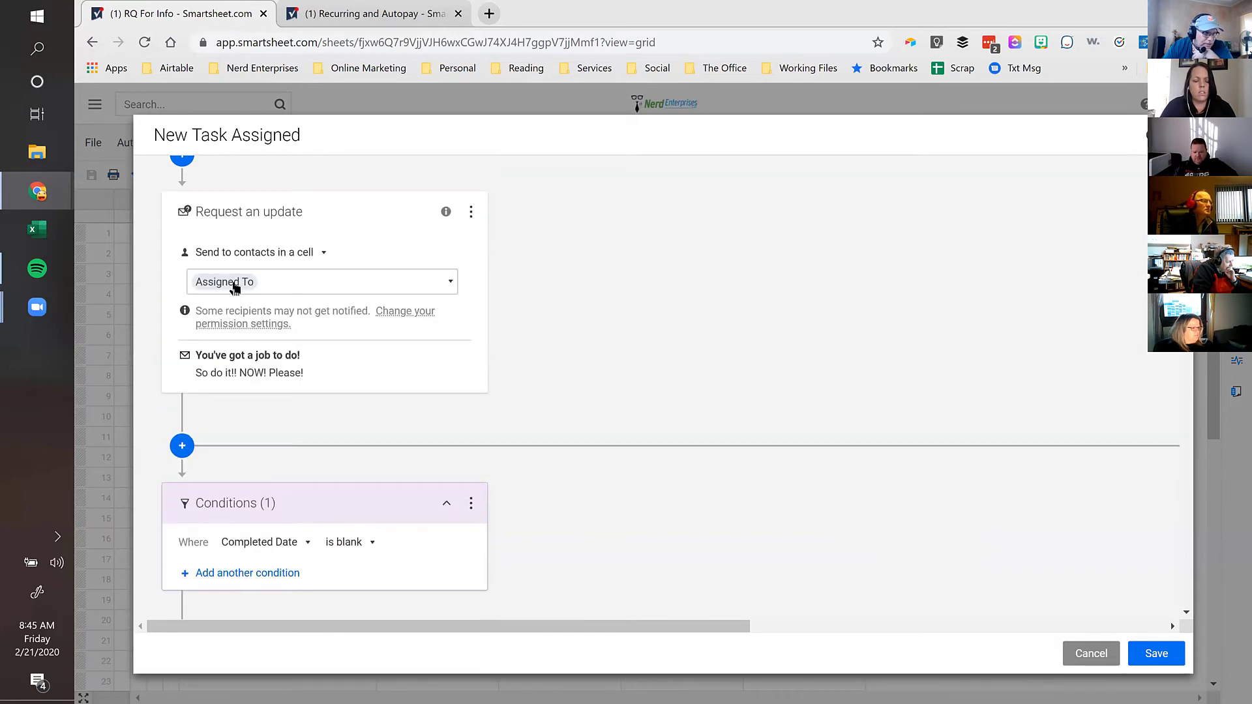
left_click(1155, 658)
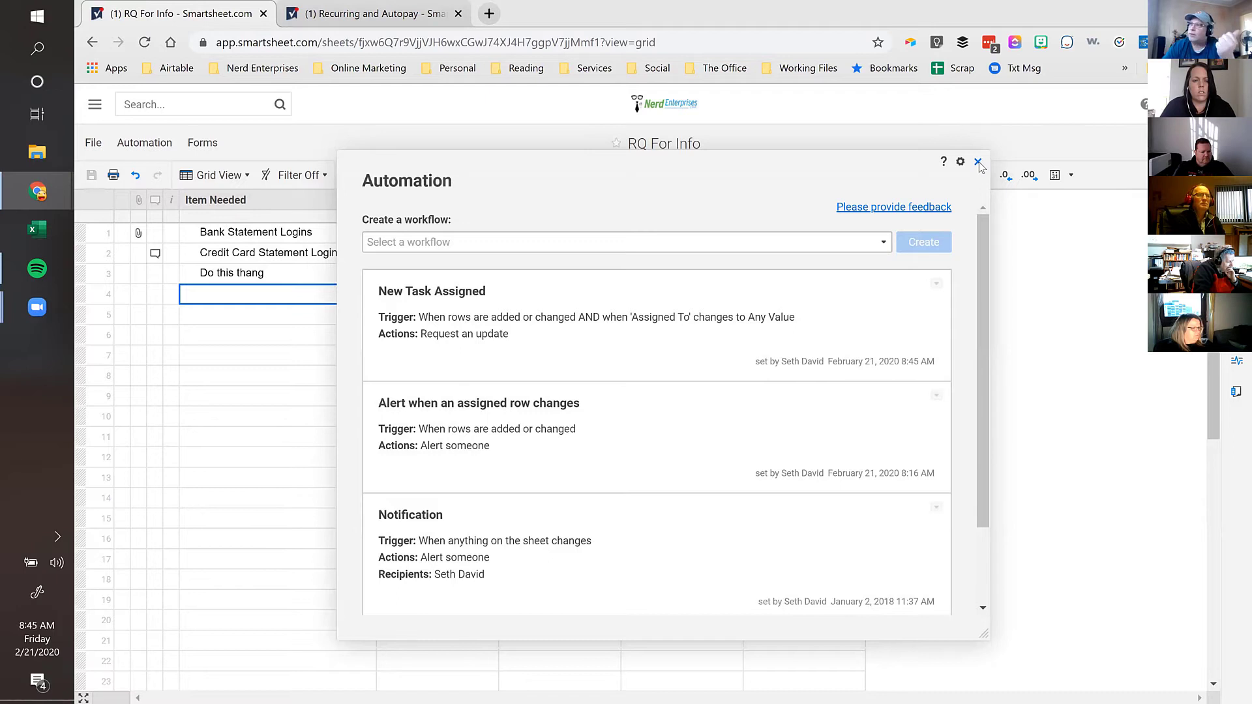
left_click(979, 162)
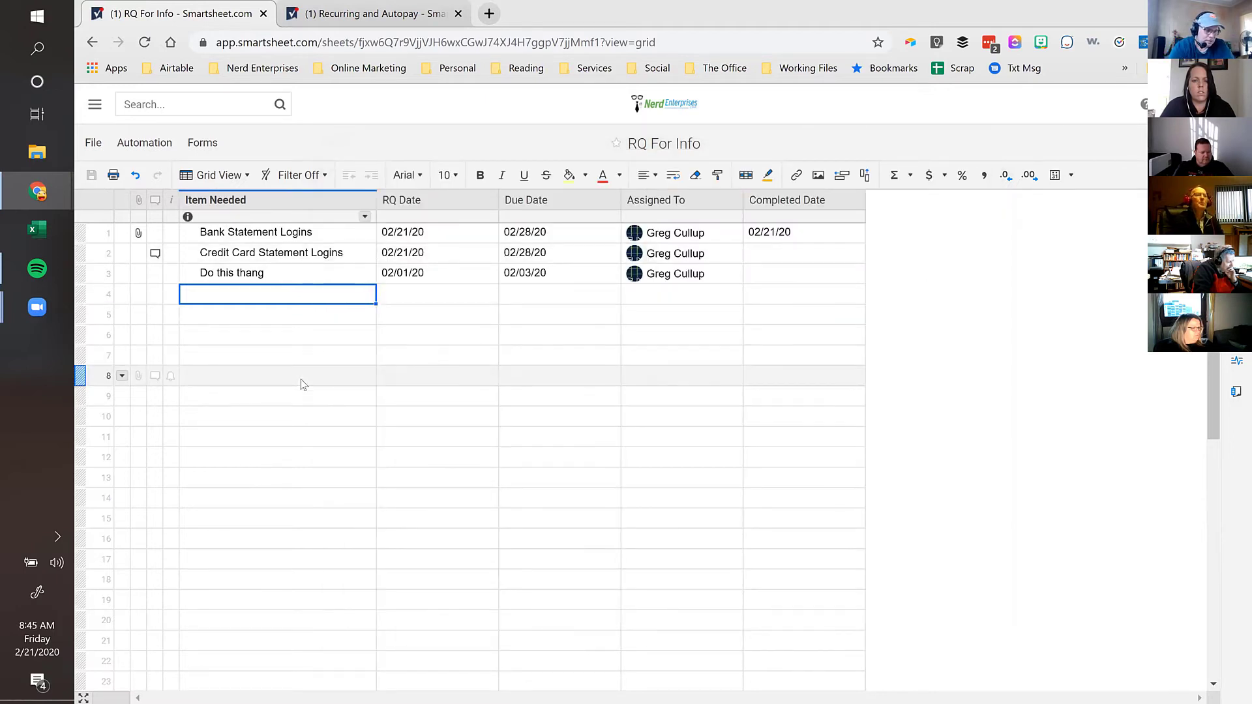
Step: Add a row 4 item named "Now this..." with RQ Date 02/21/20 and Due Date 03/02/20
type("Now this...")
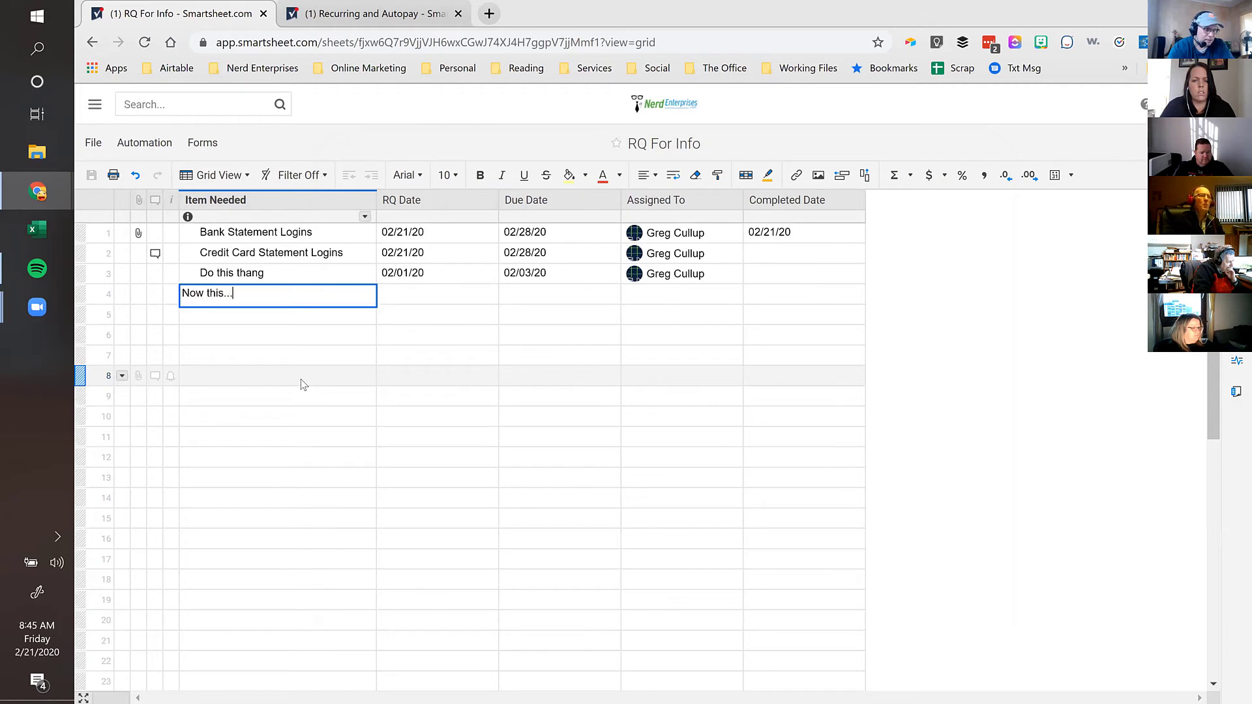
key("Tab")
type("t")
key("Tab")
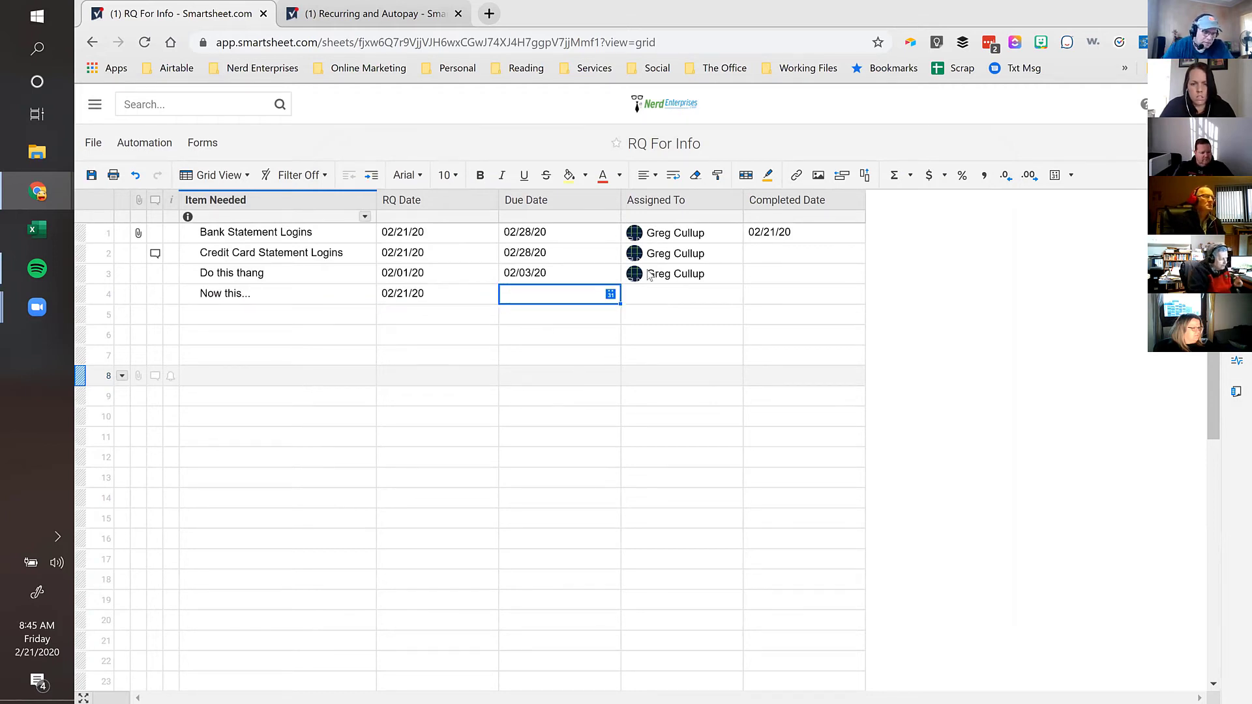
left_click(611, 295)
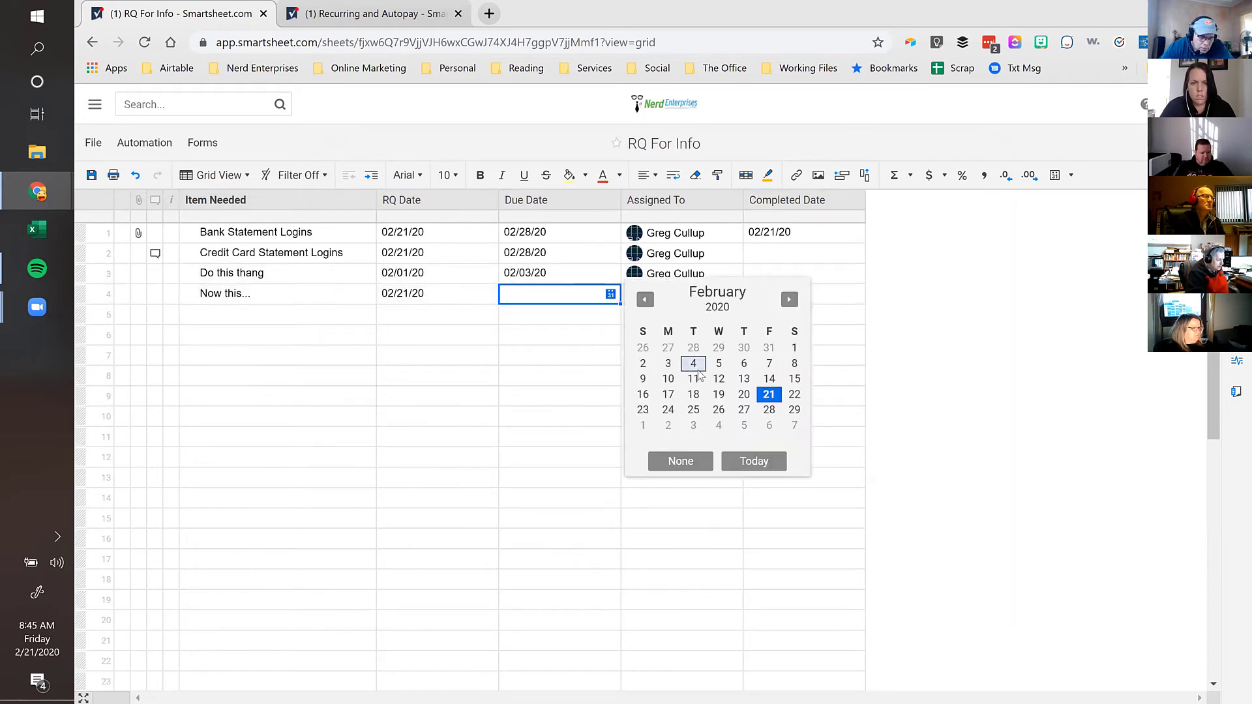
left_click(668, 426)
Step: Assign the "Now this..." row to the same contact as the other rows and save the sheet
left_click(685, 295)
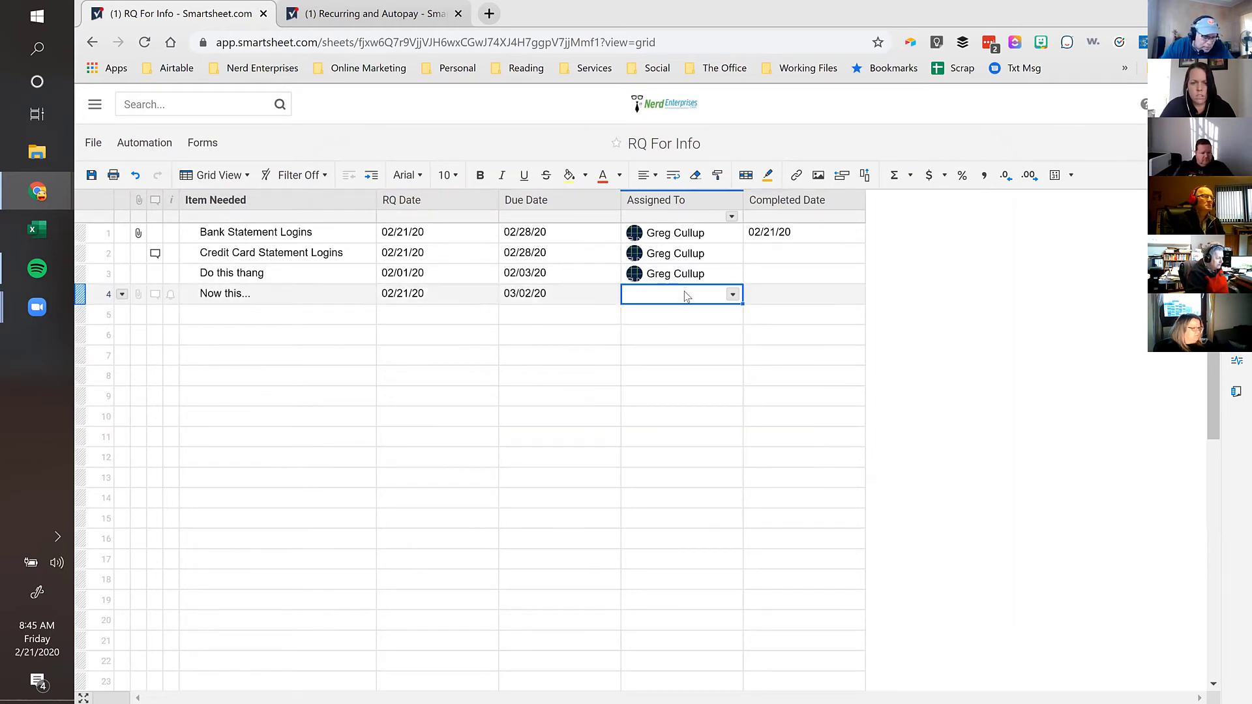
type("gre")
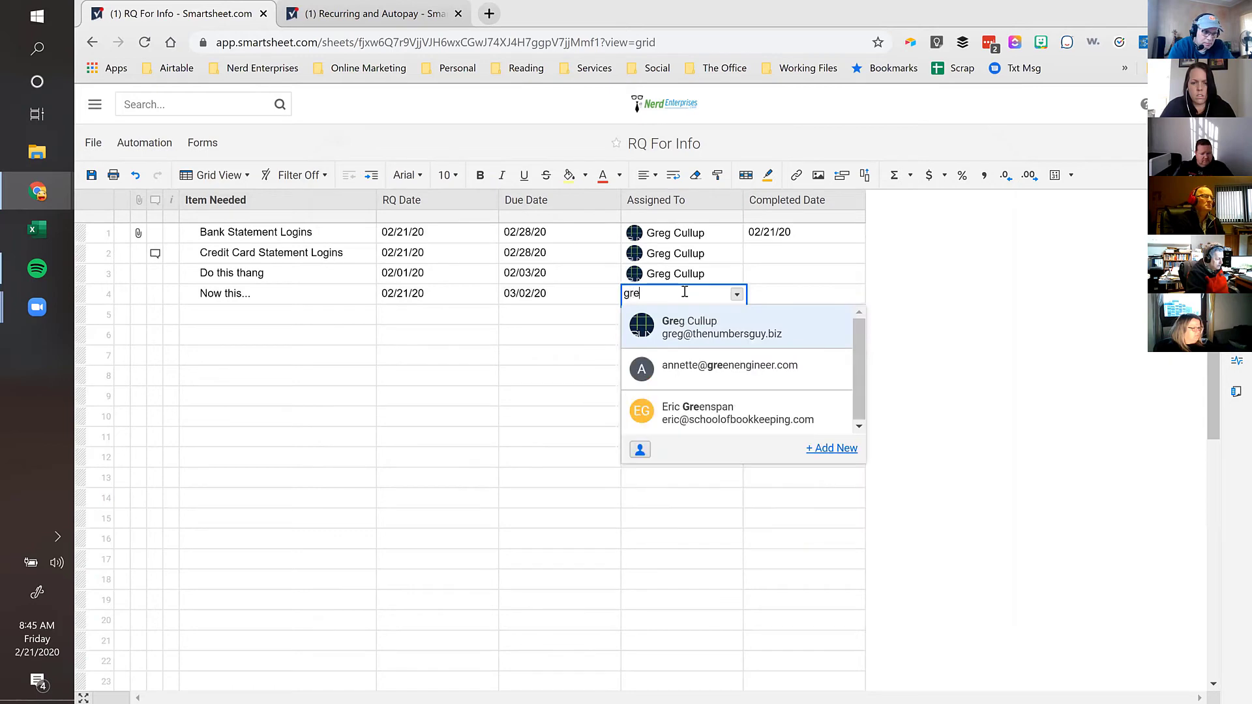
key("Tab")
key("ctrl+s")
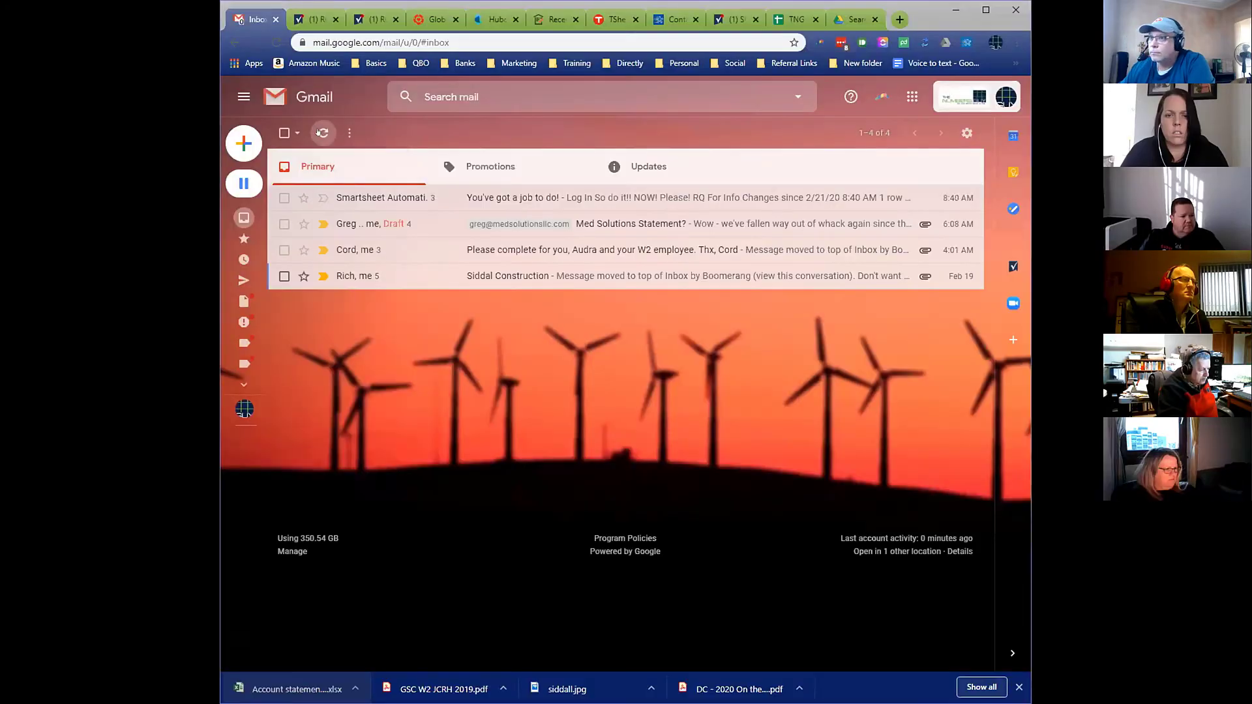
Step: In Gmail, show the newest "You've got a job to do!" message for row 4 and open its update form
left_click(559, 197)
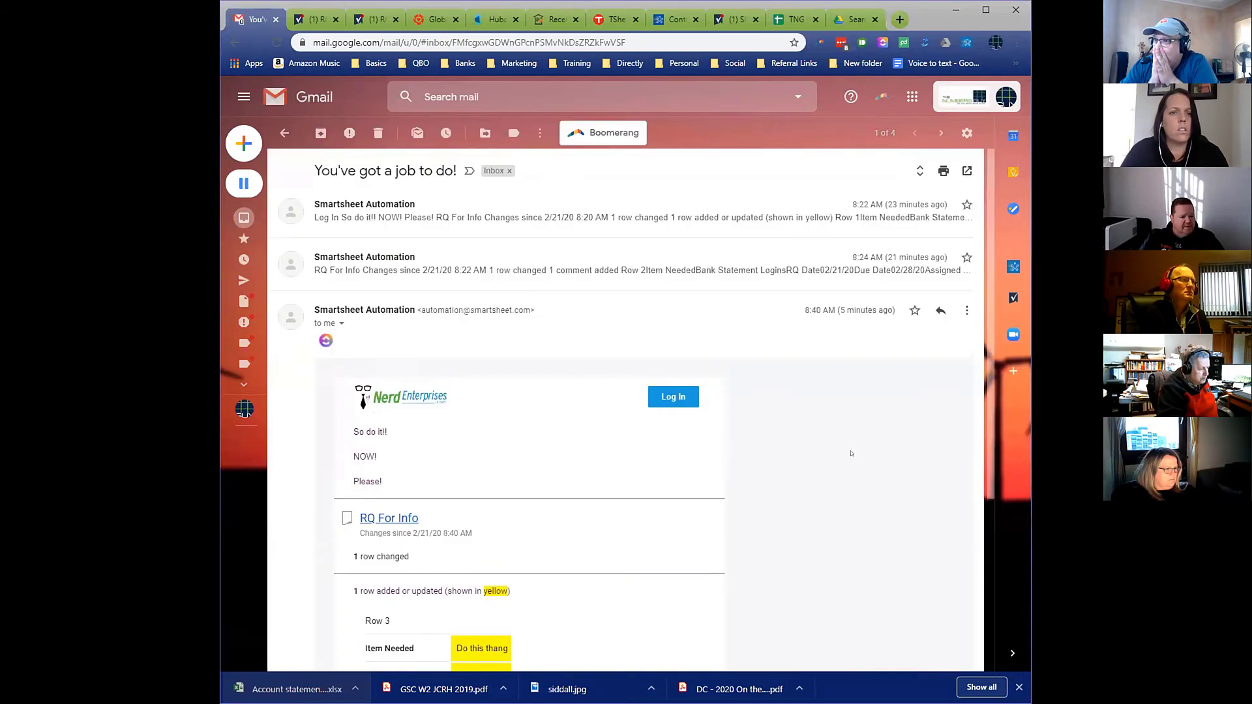
scroll(894, 460, "down", 3)
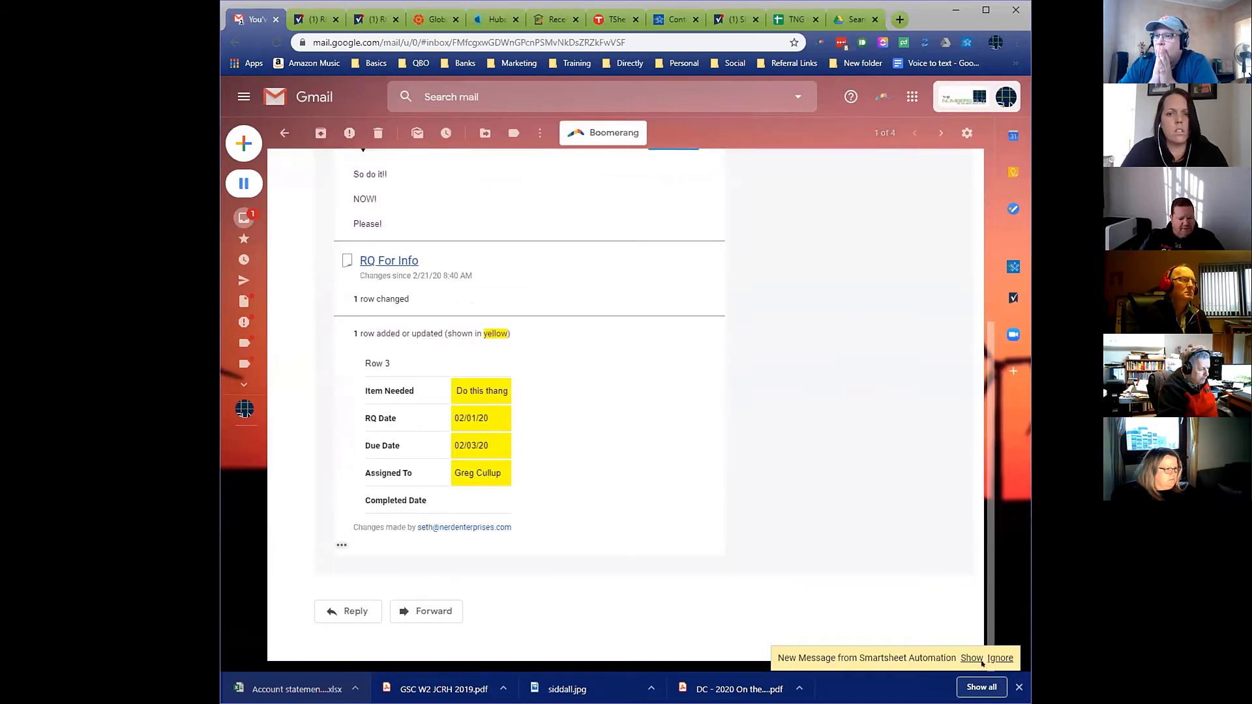
left_click(971, 658)
scroll(632, 425, "up", 2)
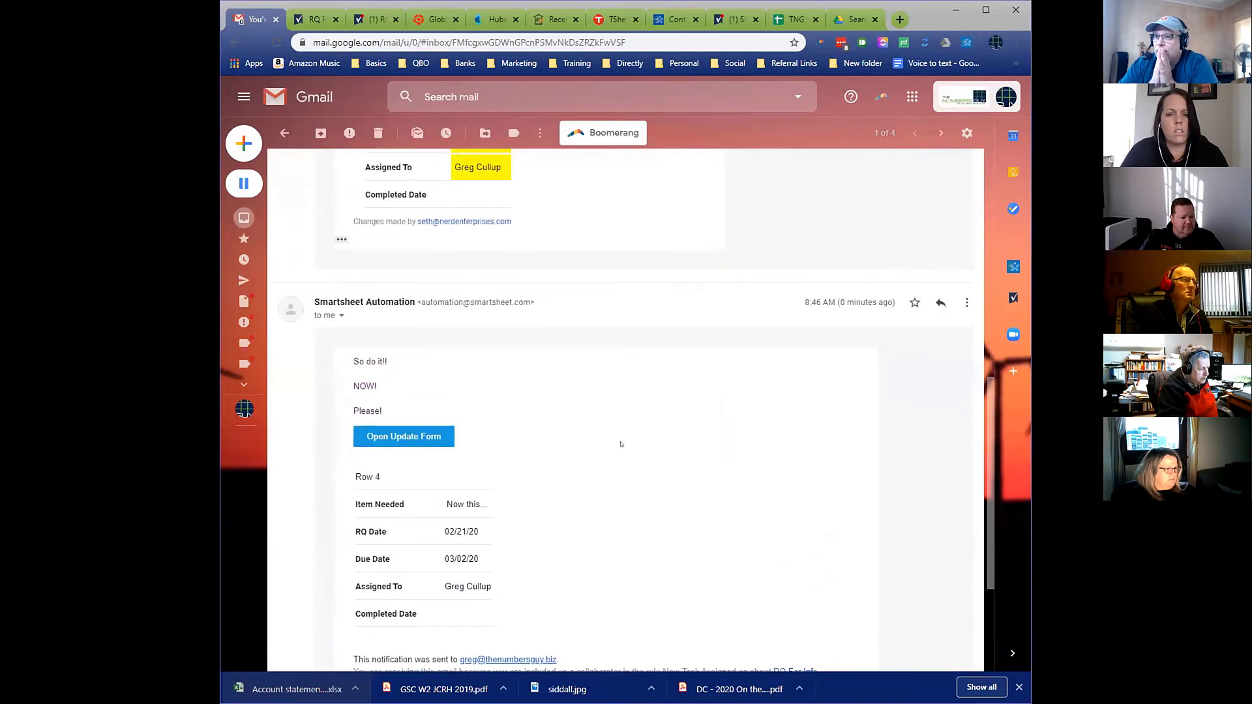
left_click(404, 437)
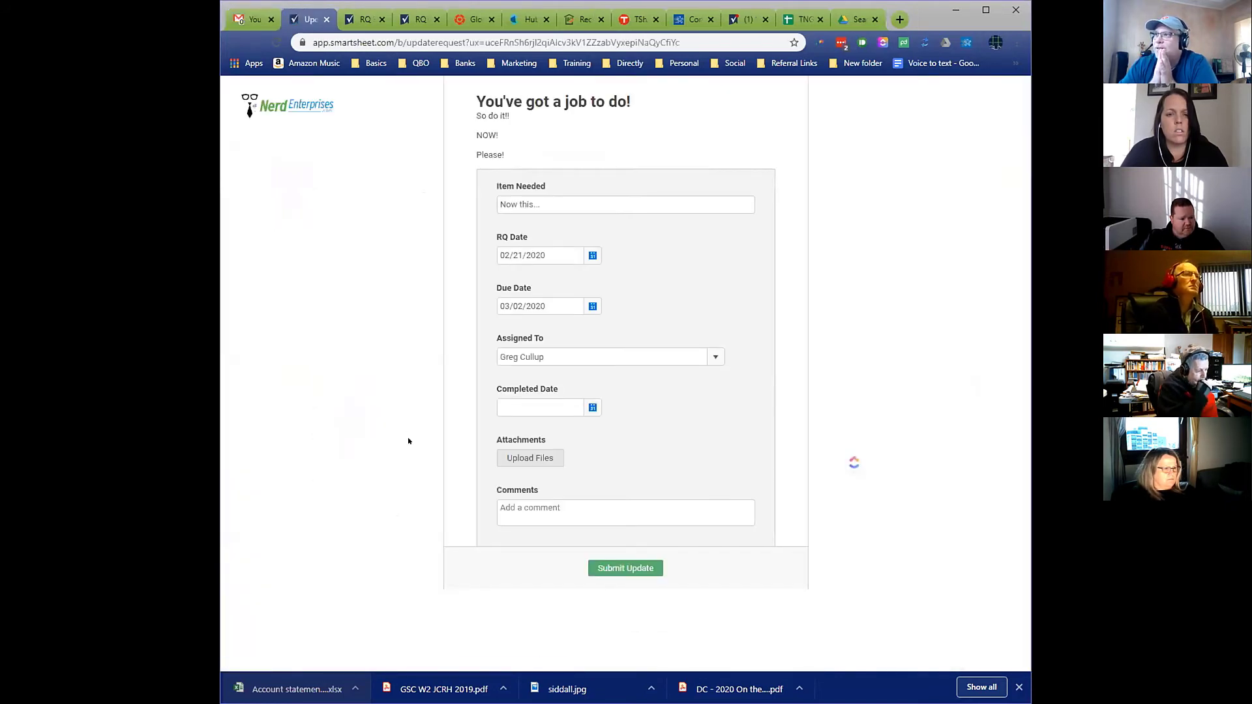
Step: Complete the update form with Completed Date 02/21/2020 and the attachment siddall.jpg, and submit the update
left_click(530, 402)
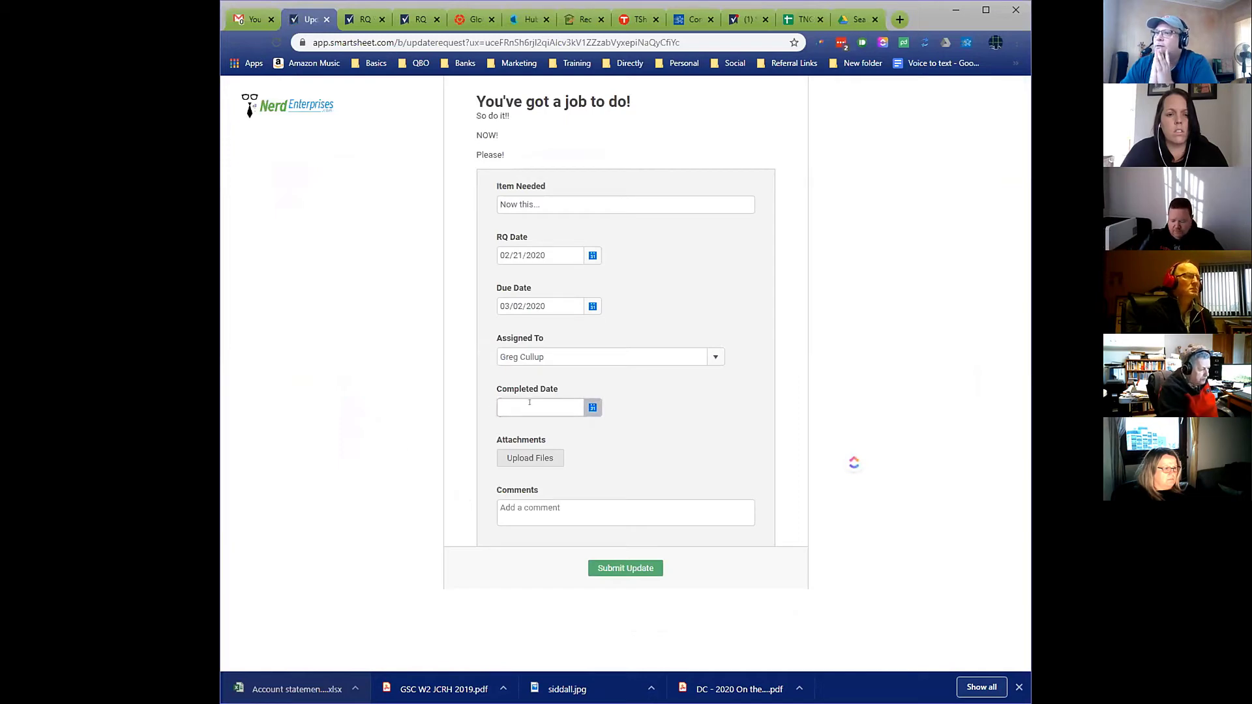
type("2/21")
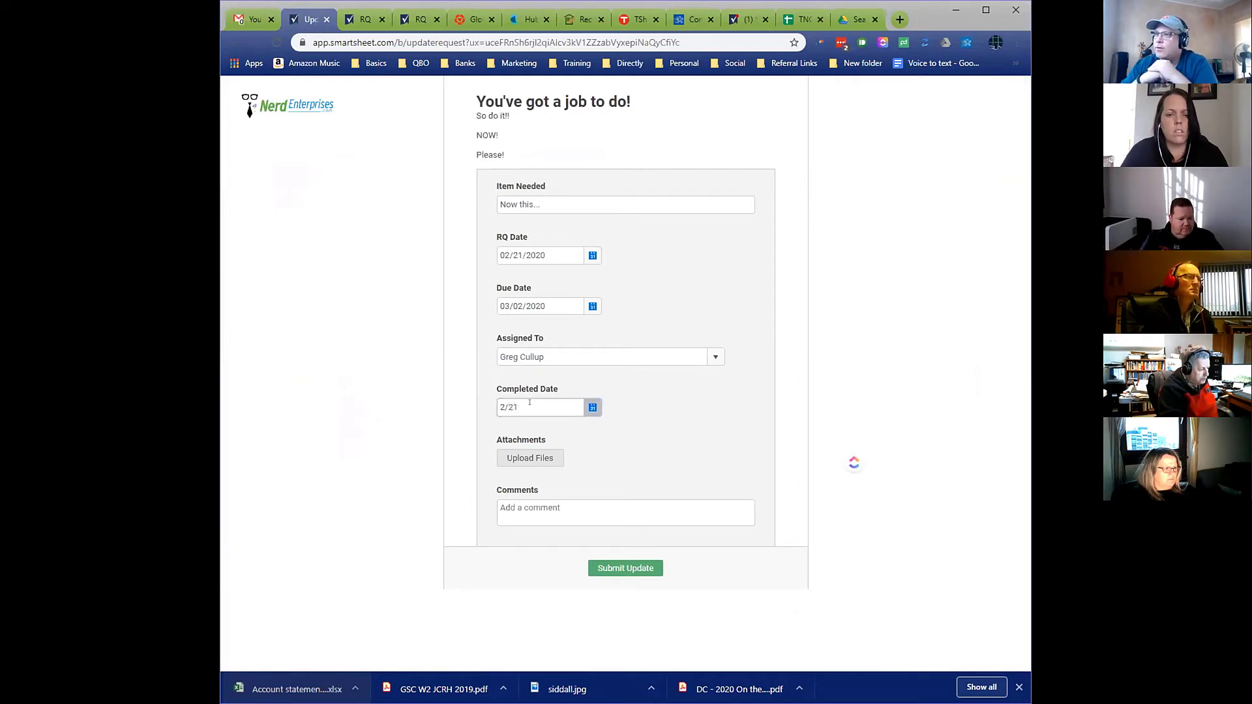
left_click(553, 456)
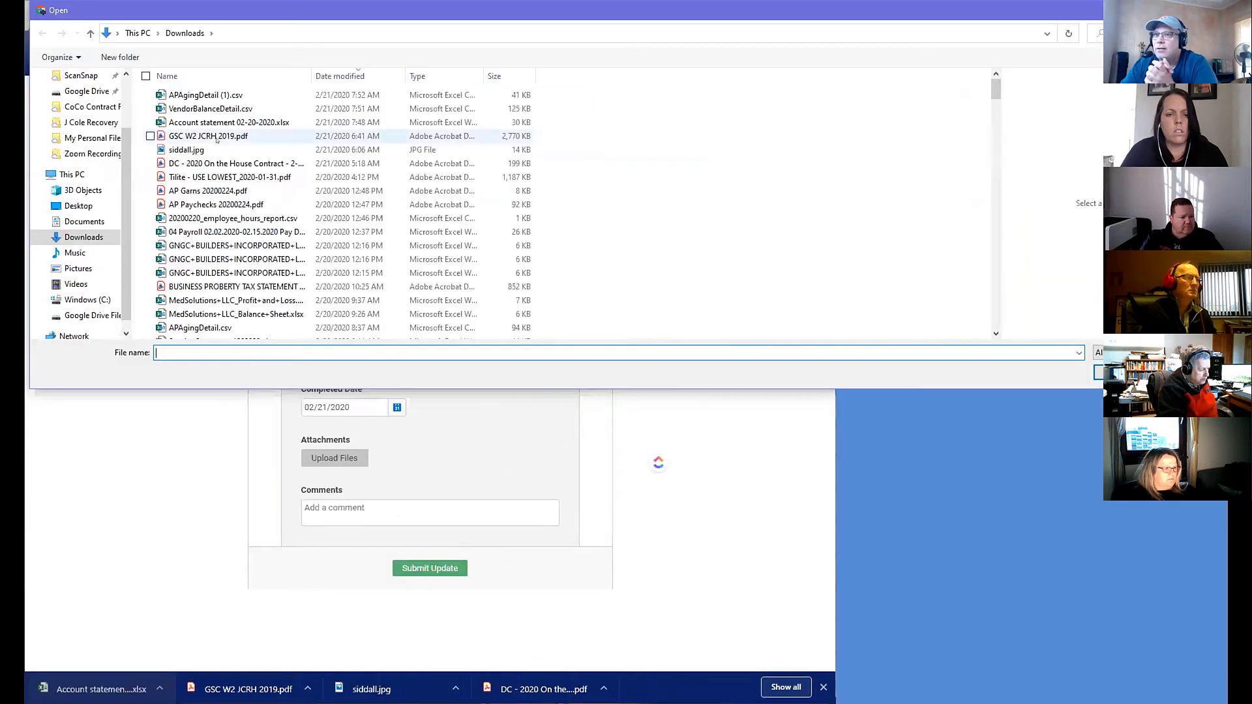
left_click(189, 150)
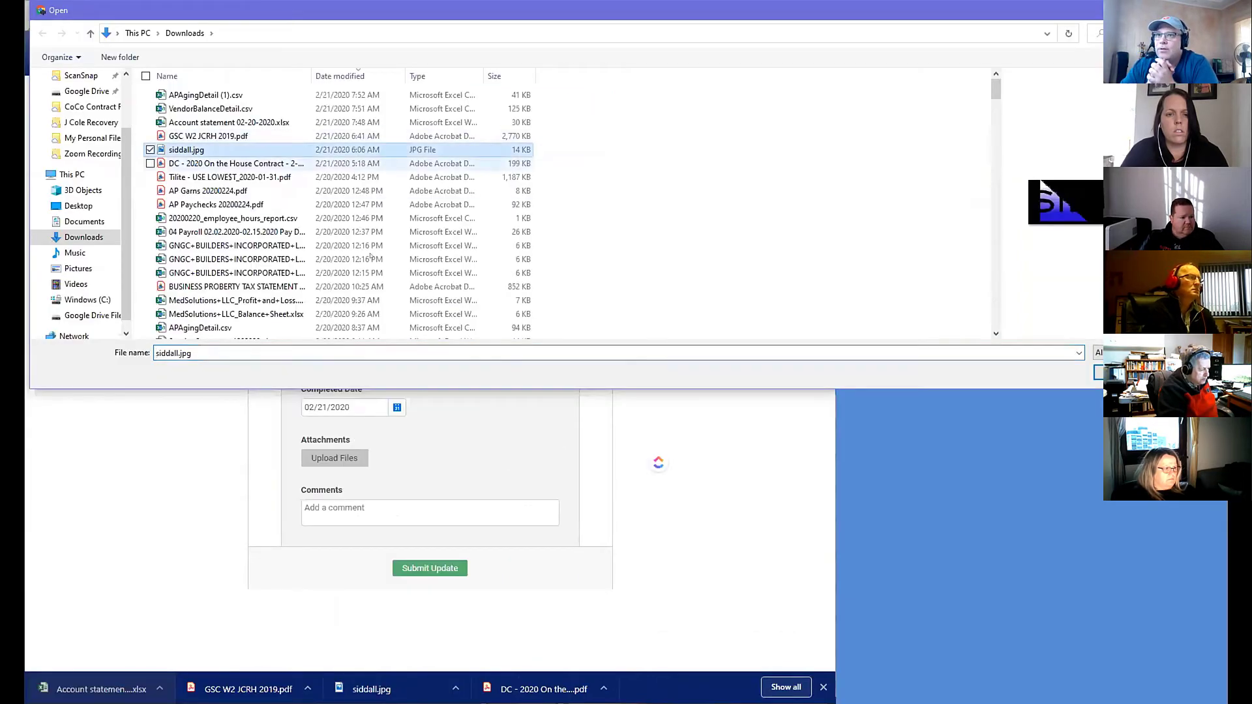
left_click(1101, 372)
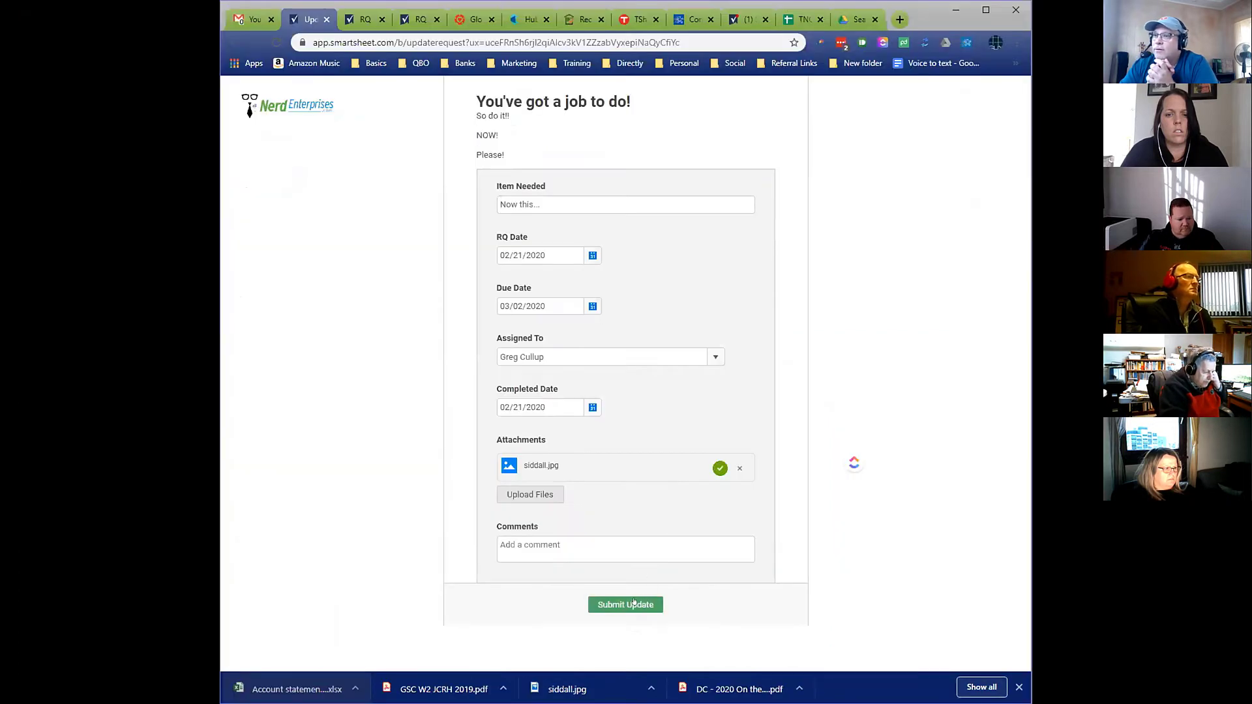
left_click(623, 546)
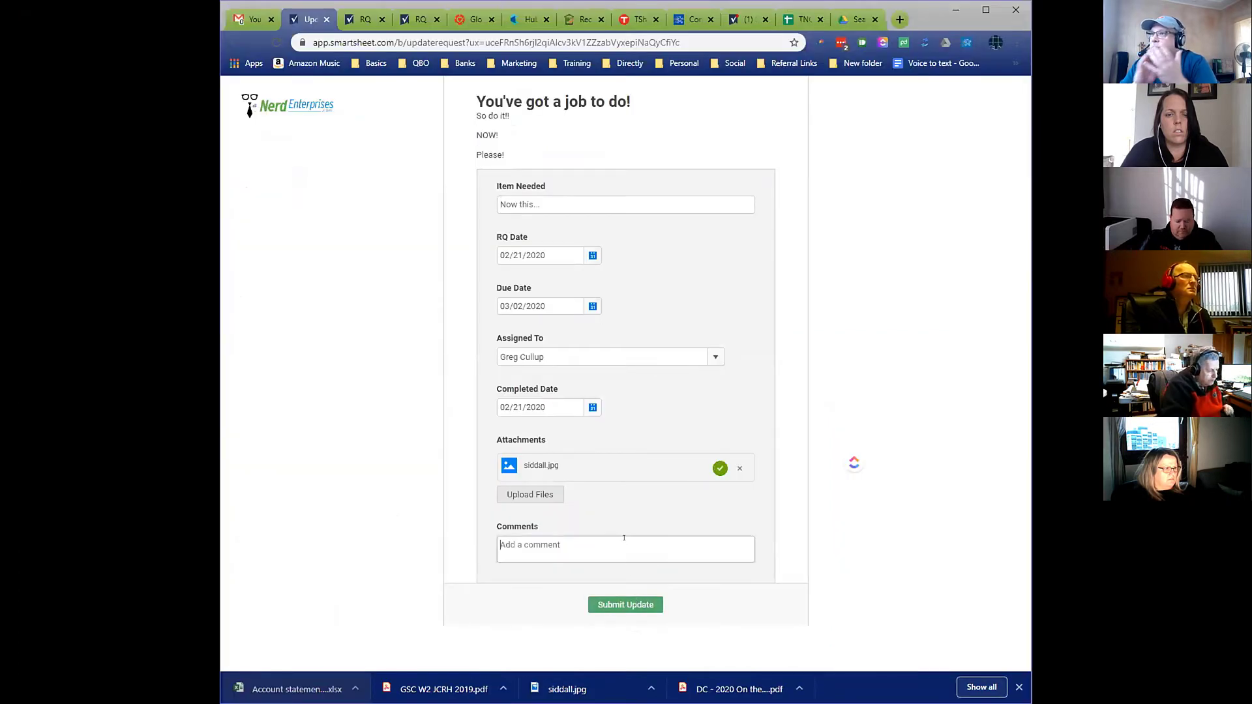
left_click(629, 604)
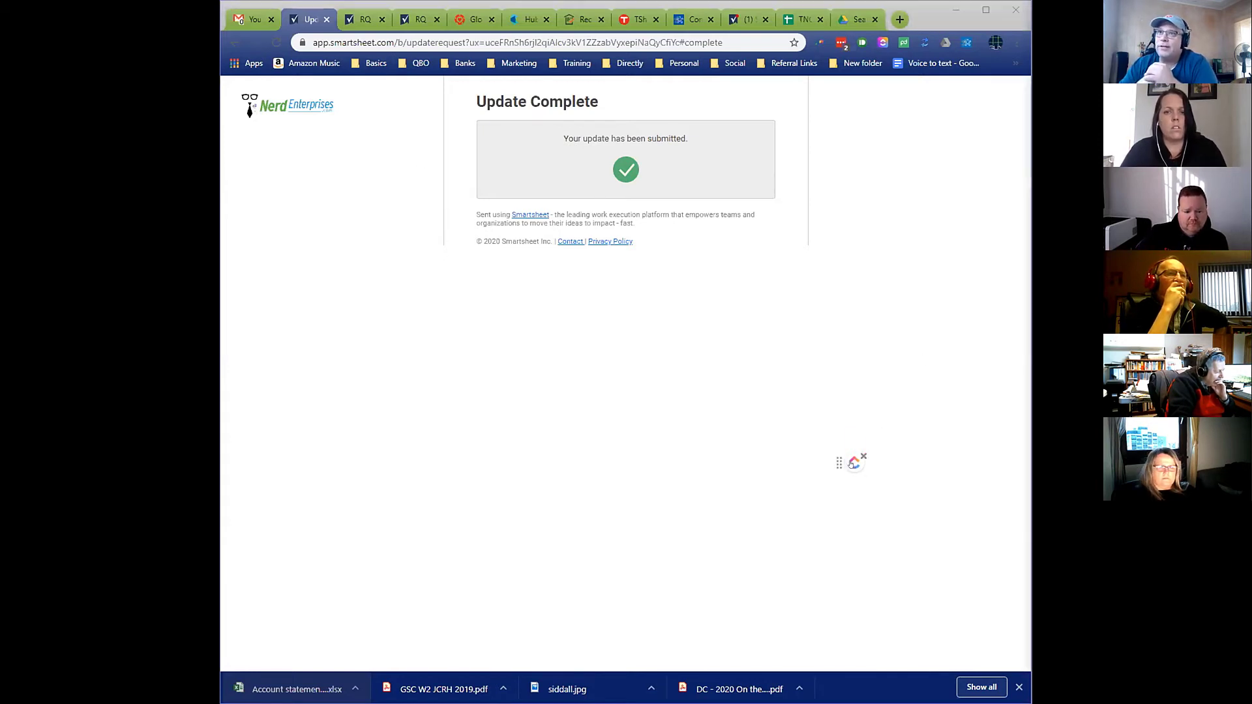
Step: Refresh the RQ For Info sheet and show the conversation on the "Now this..." row
mouse_move(856, 460)
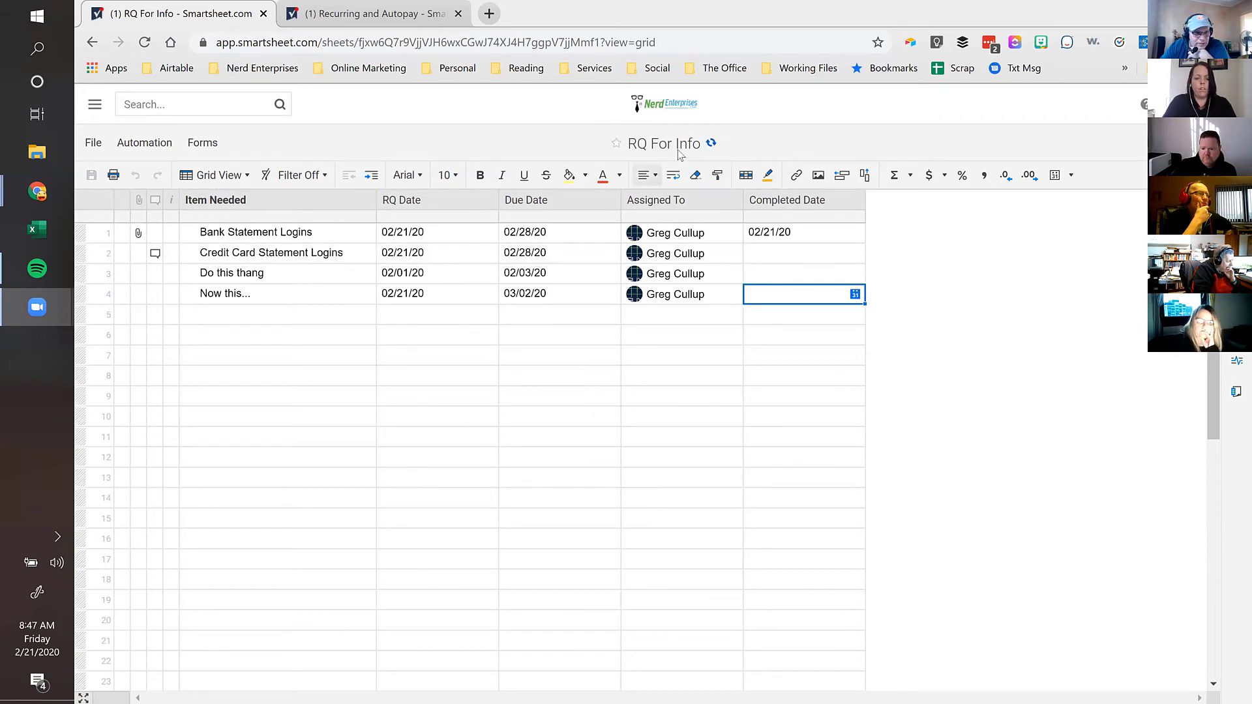
left_click(712, 144)
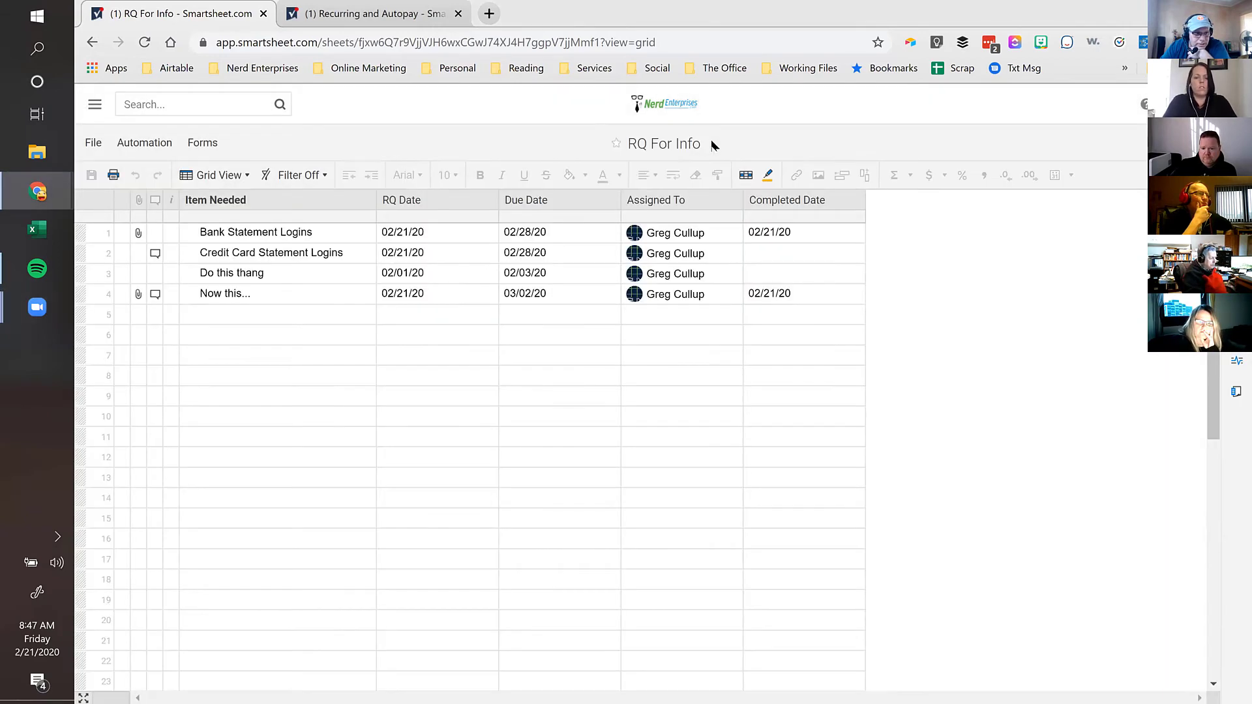
left_click(212, 296)
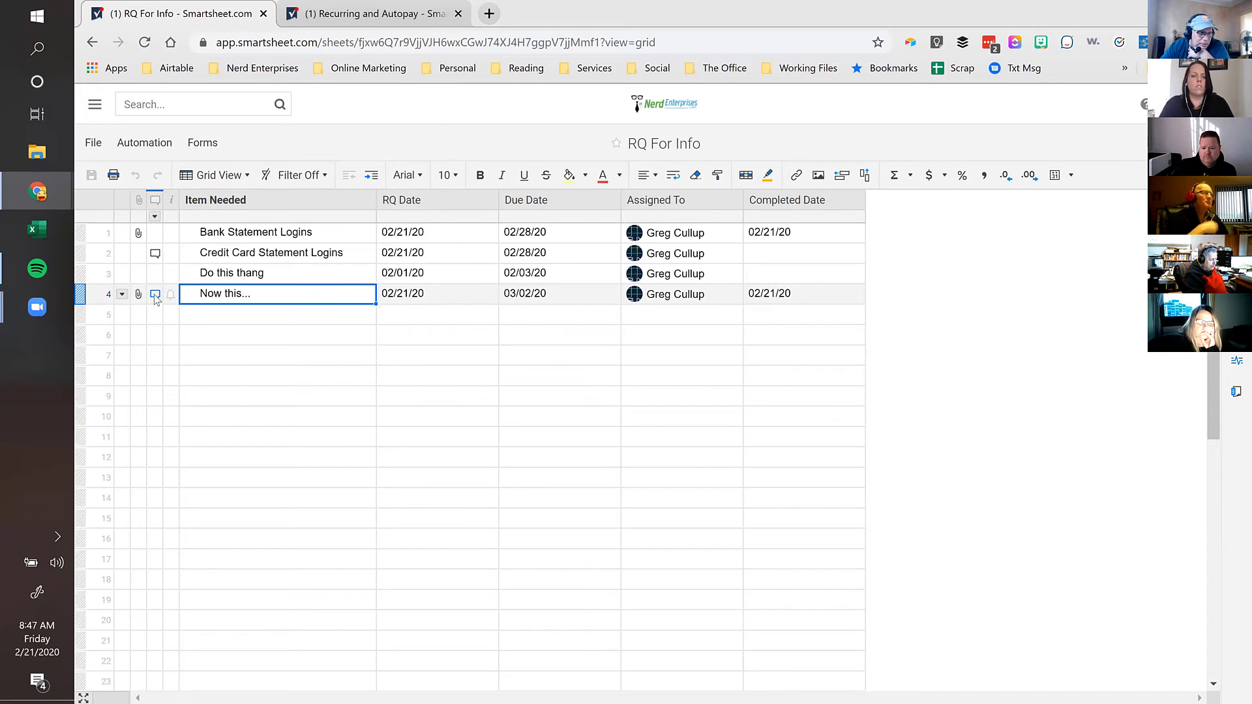
left_click(155, 294)
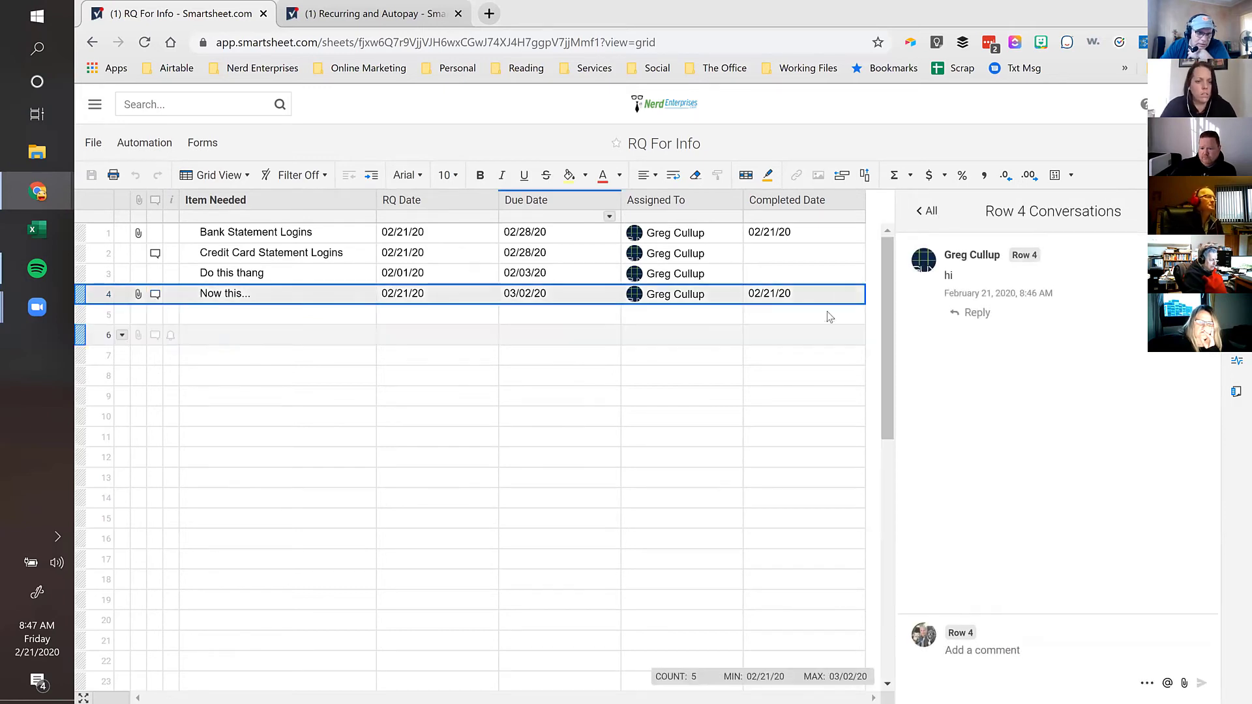
Step: Show the "Now this..." row's attachments and check the file options available for siddall.jpg
left_click(138, 294)
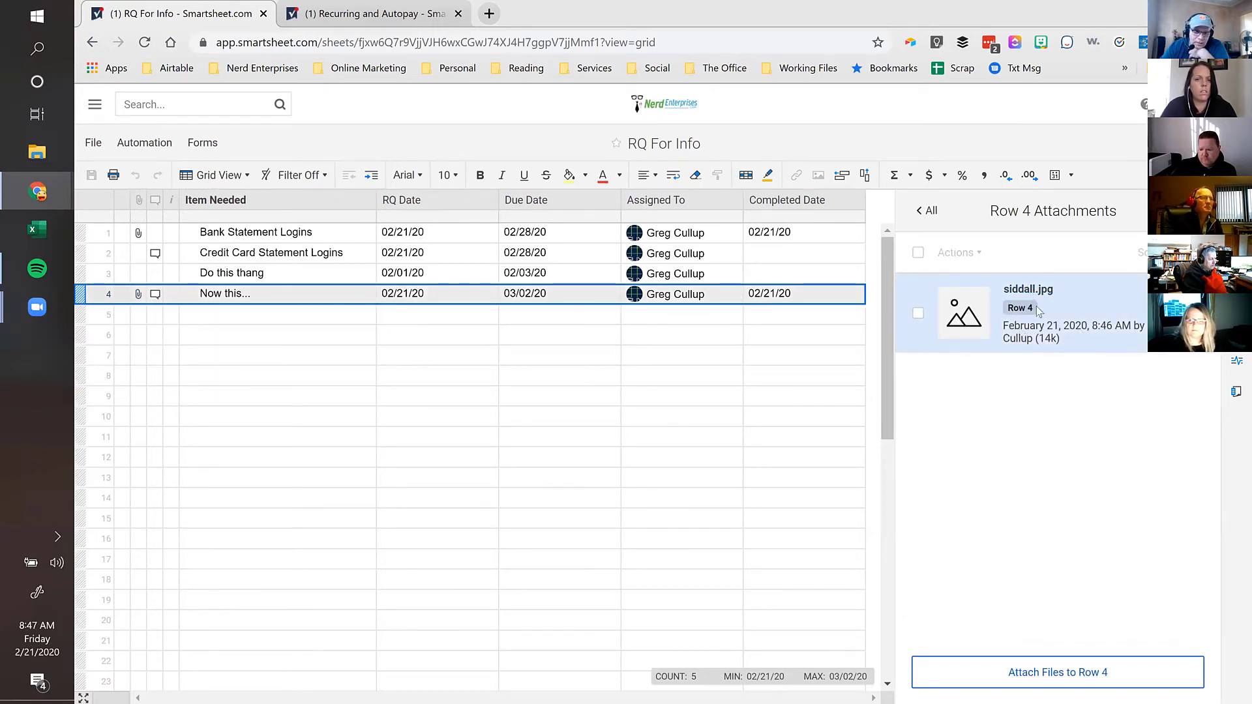
left_click(1204, 290)
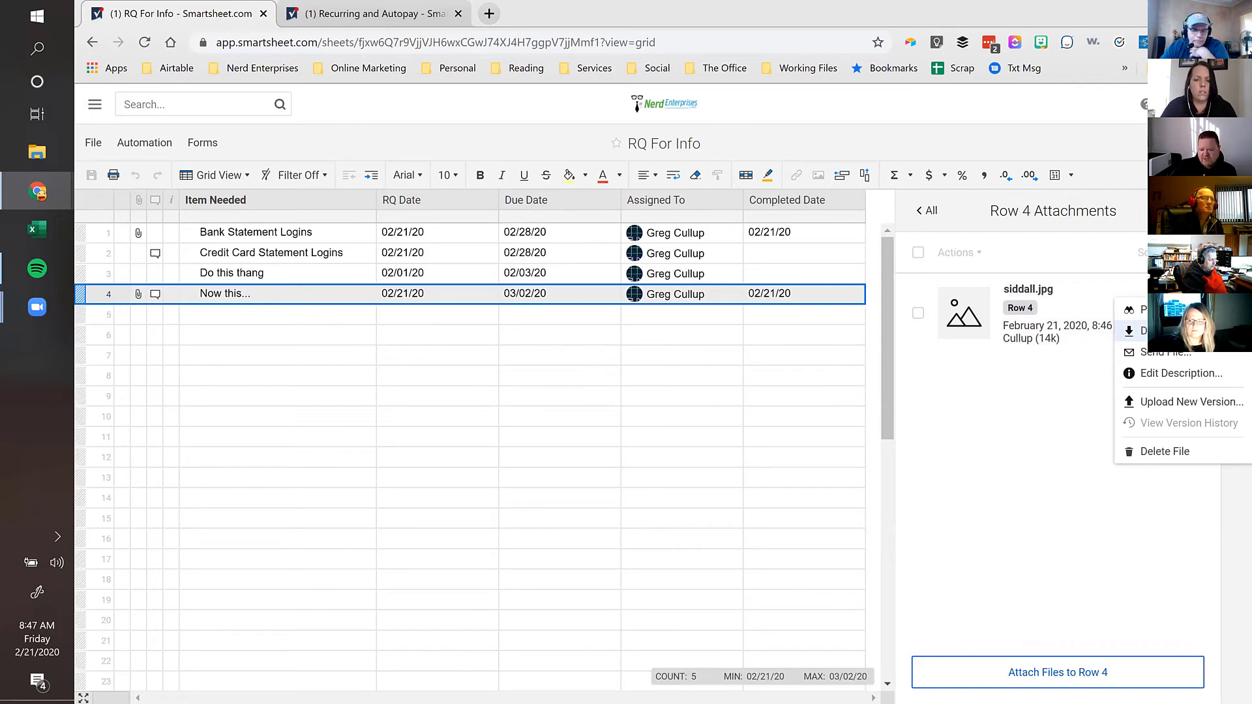
left_click(1028, 394)
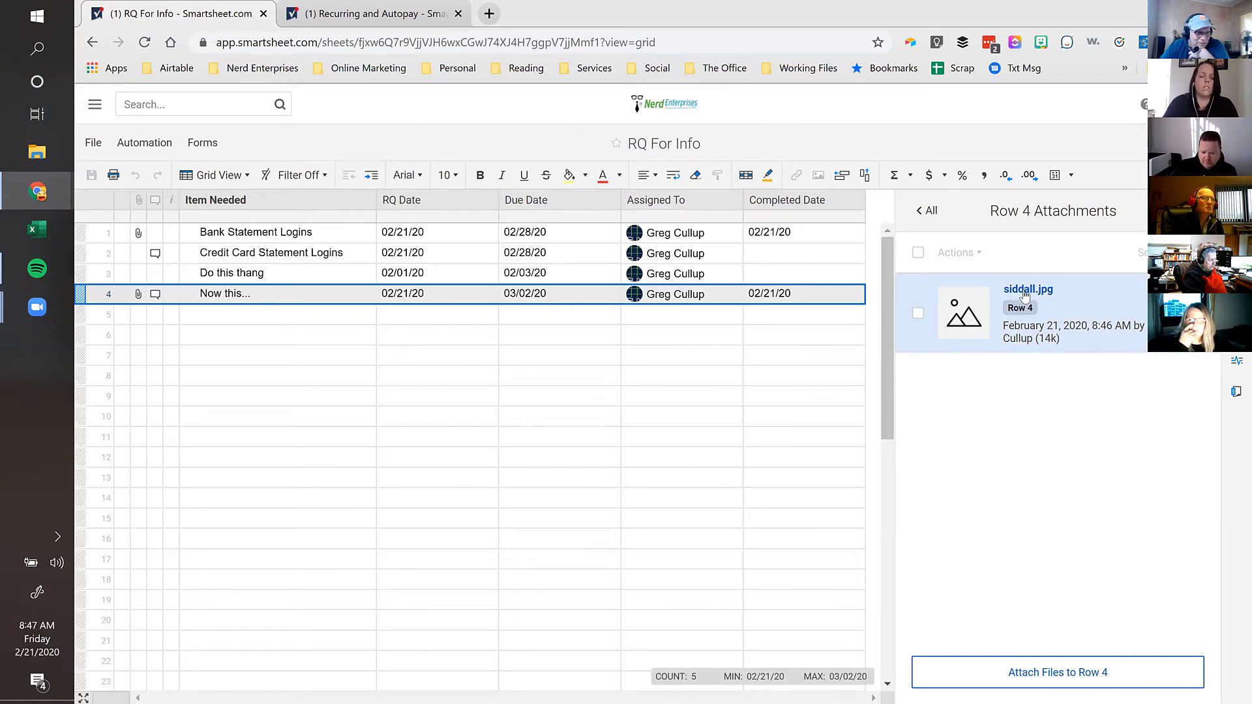
left_click(251, 296)
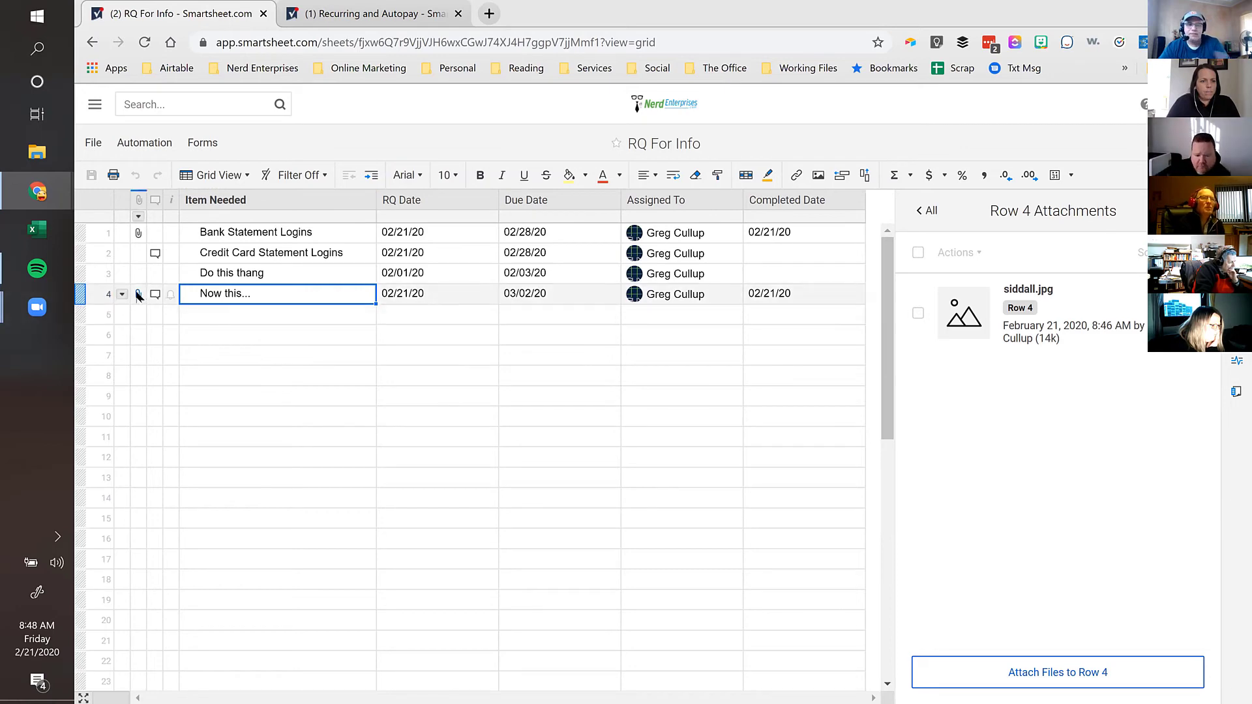
mouse_move(138, 296)
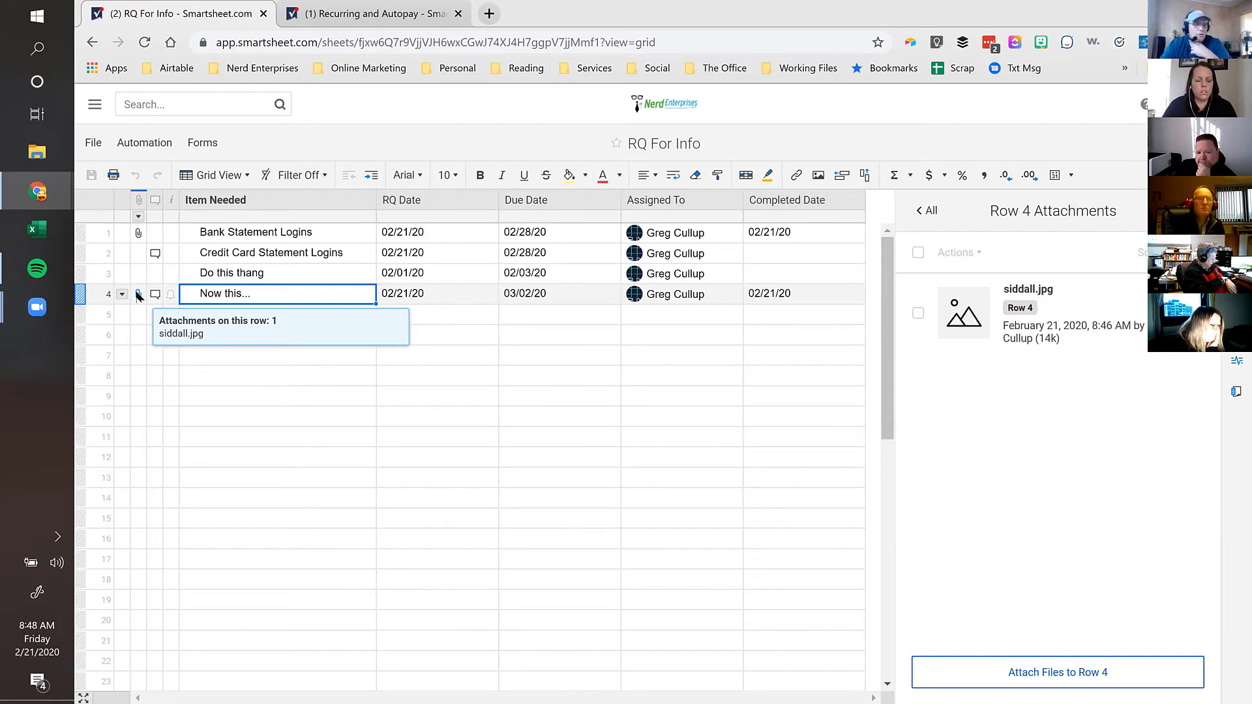
Step: Open the "Alert when an assigned row changes" workflow for editing and dismiss the chat notification
left_click(144, 143)
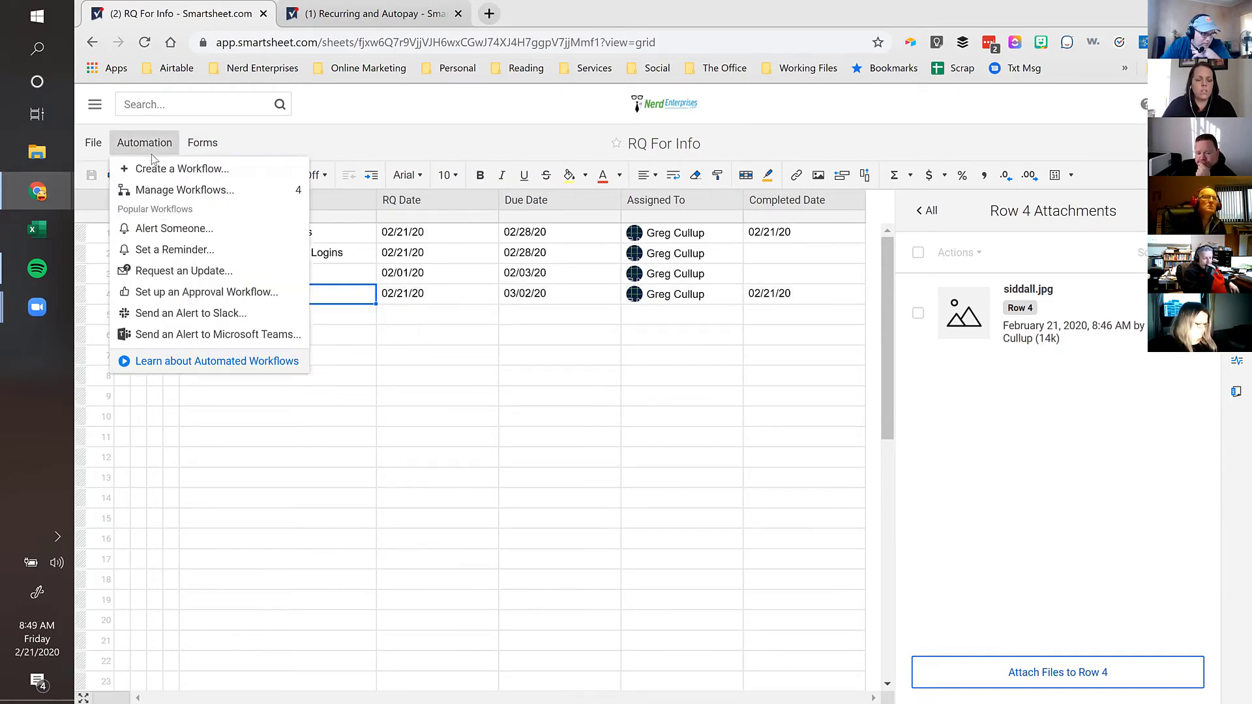
left_click(155, 191)
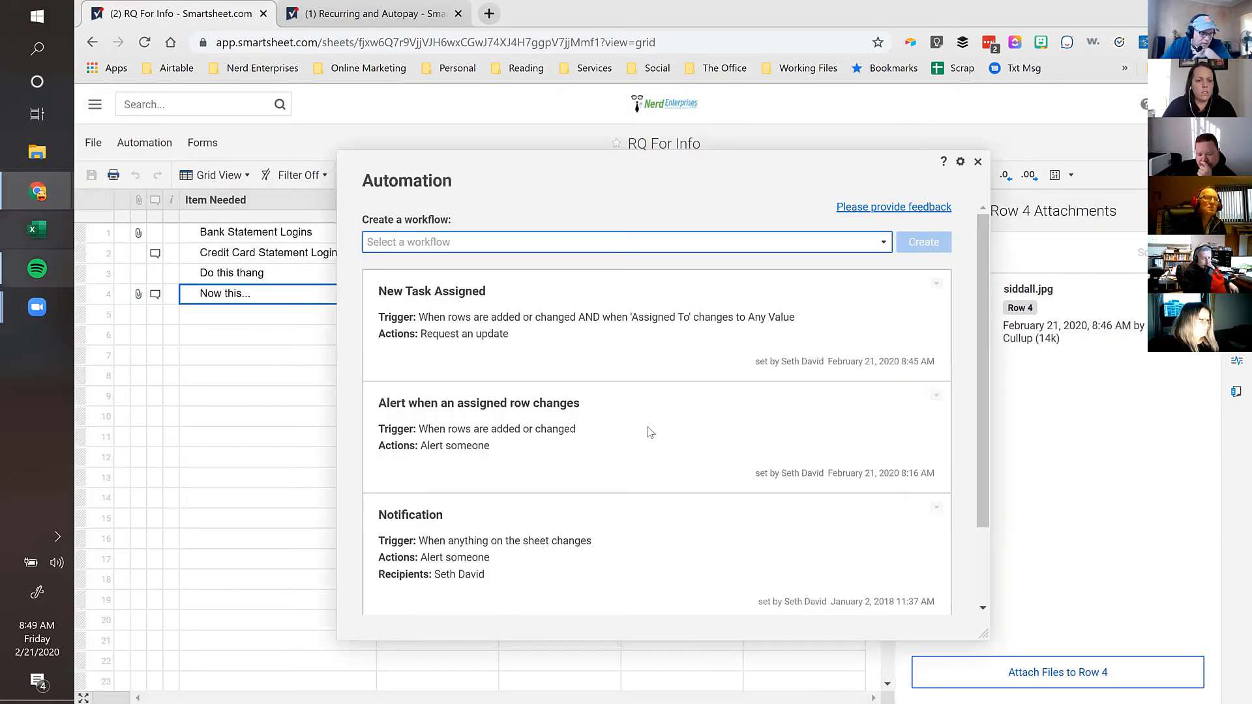
scroll(629, 419, "down", 2)
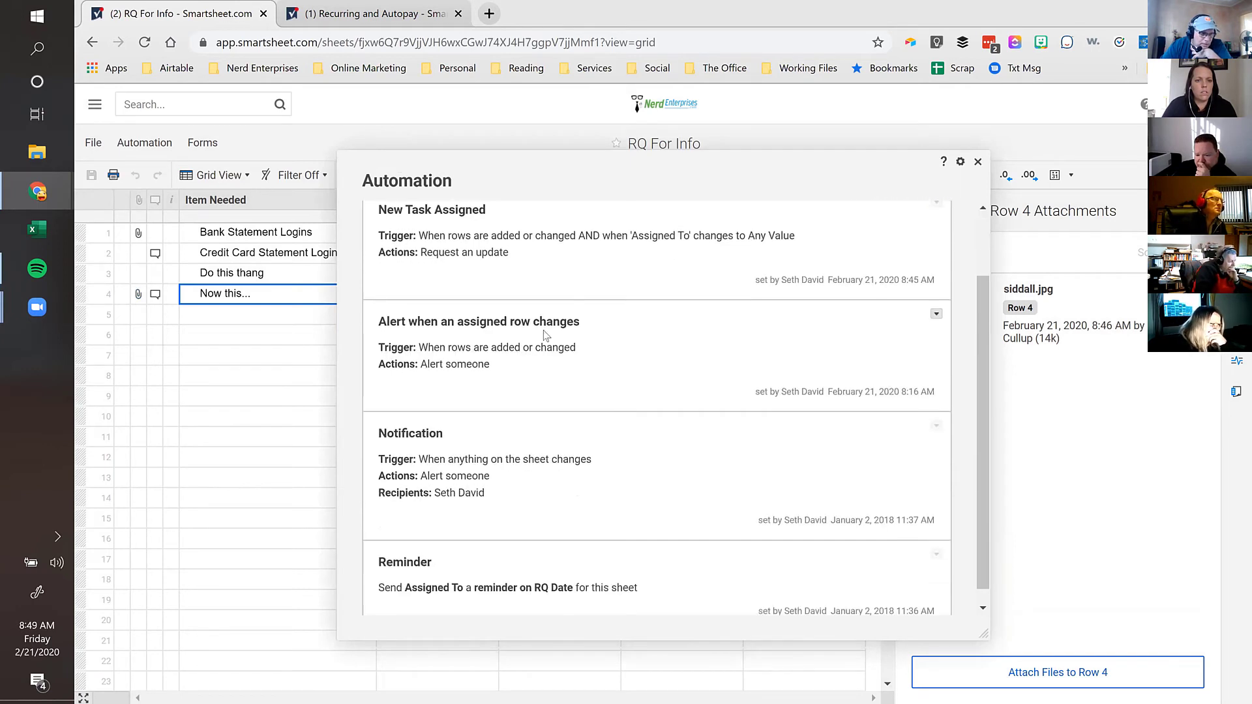
left_click(937, 314)
left_click(963, 366)
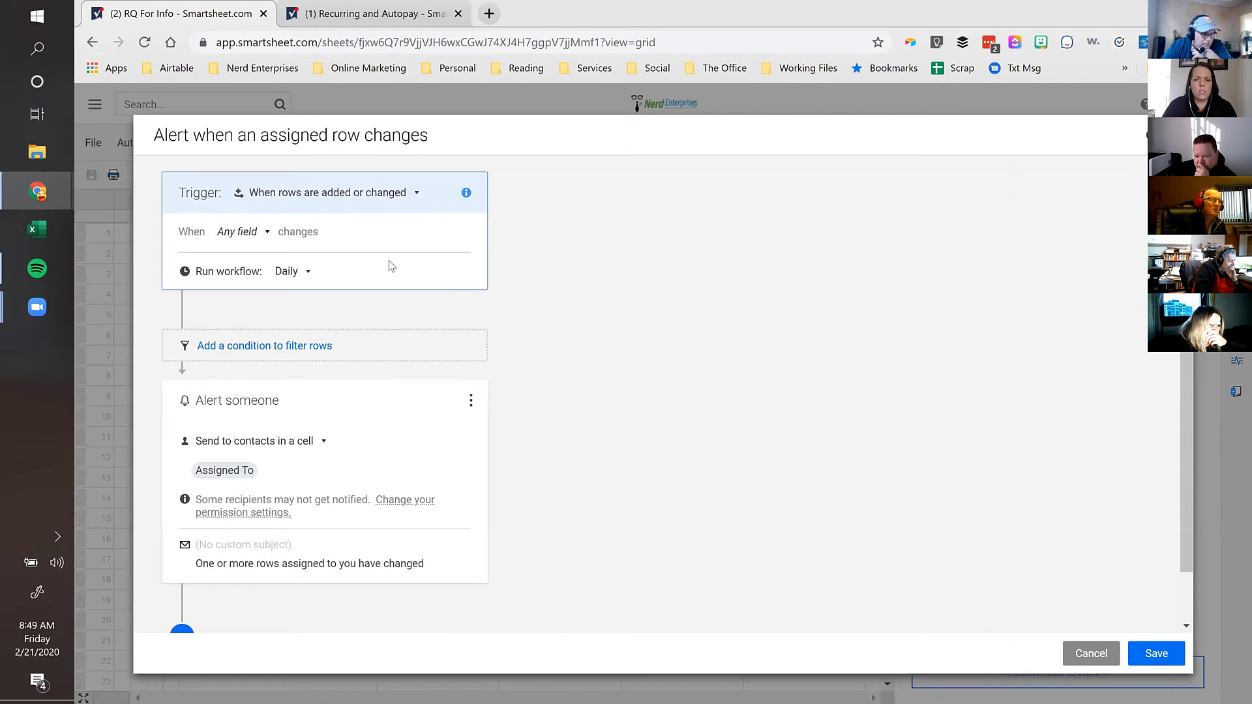
scroll(409, 198, "down", 1)
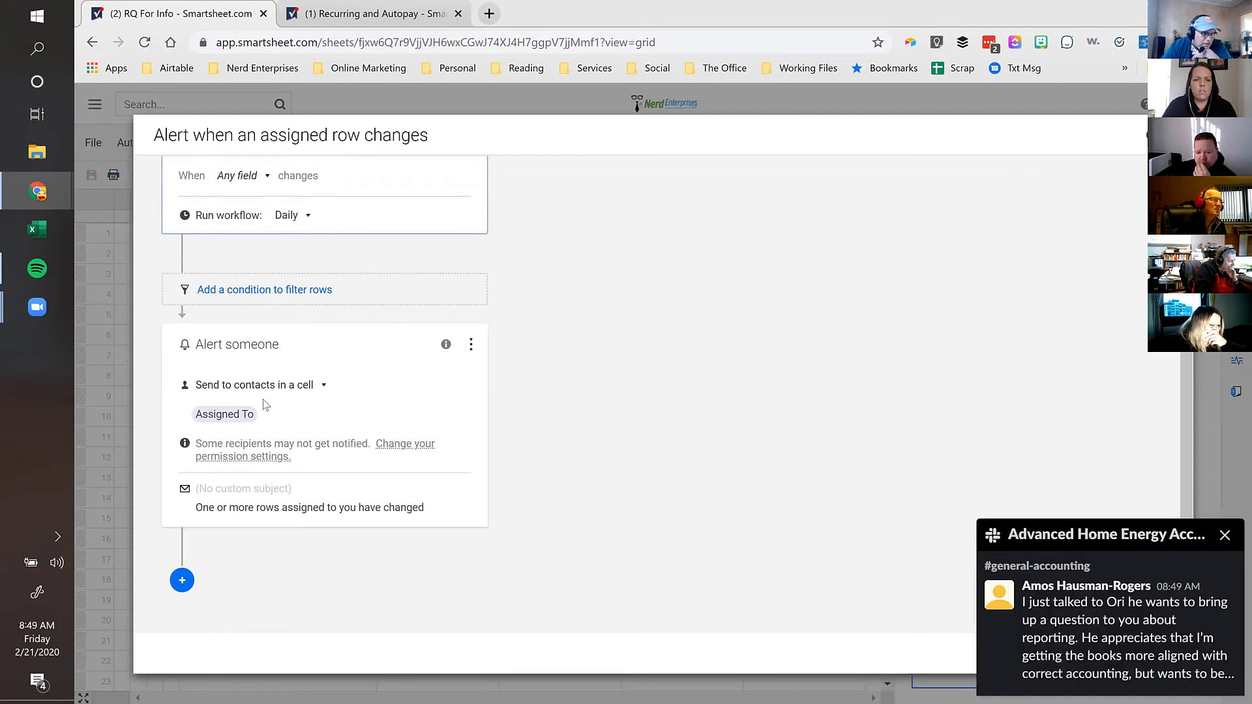
left_click(1224, 536)
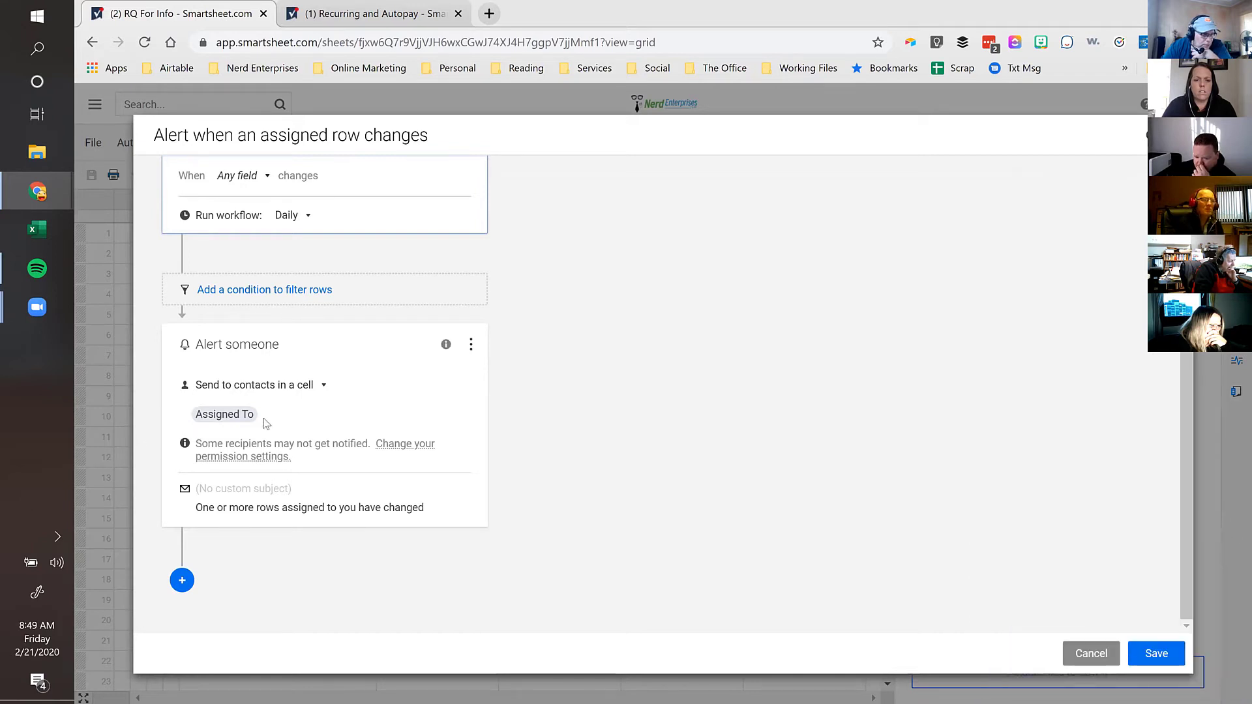
Step: Set the alert to send to specific people, choosing the sheet owner's contact, then save the workflow and close the automation list
left_click(284, 420)
left_click(310, 397)
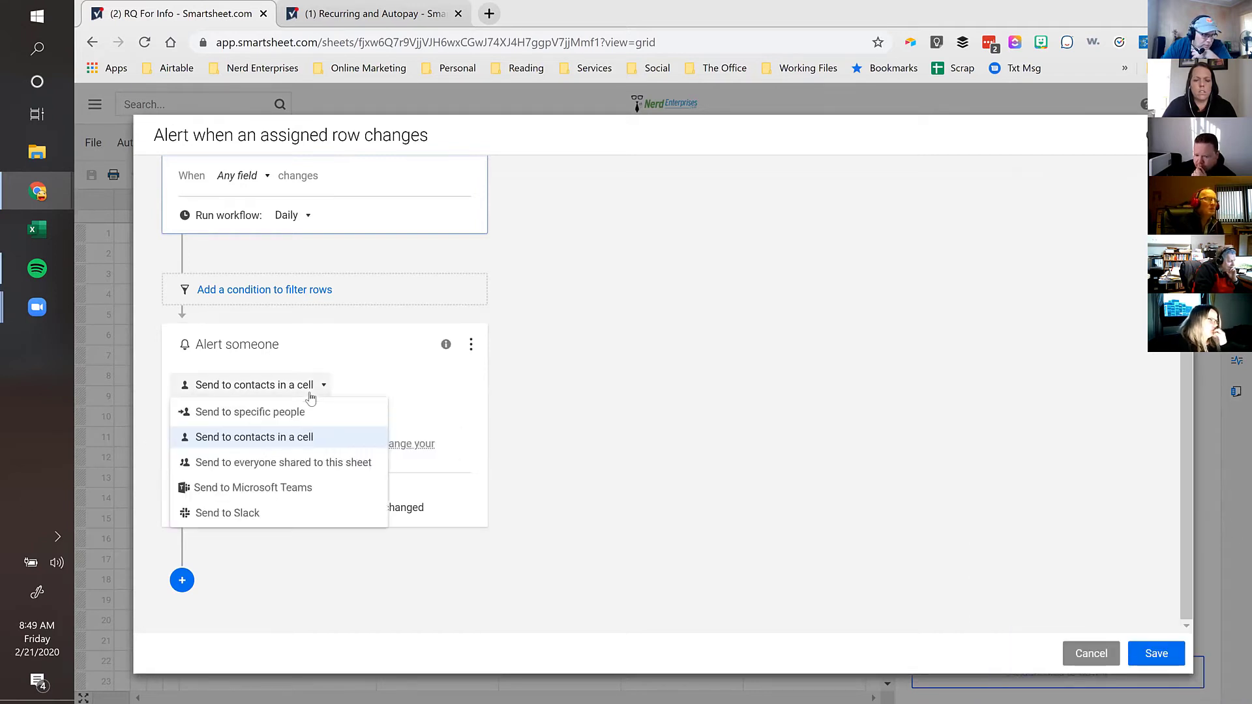
left_click(247, 413)
left_click(264, 452)
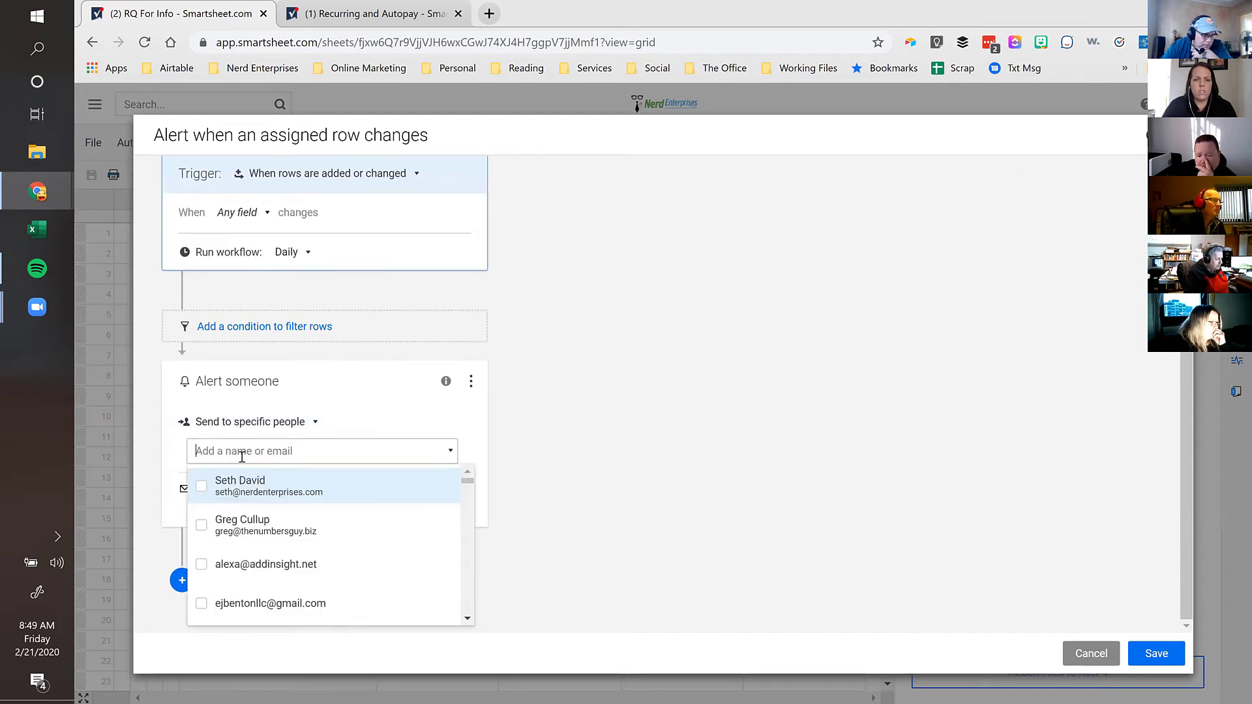
left_click(202, 489)
left_click(476, 430)
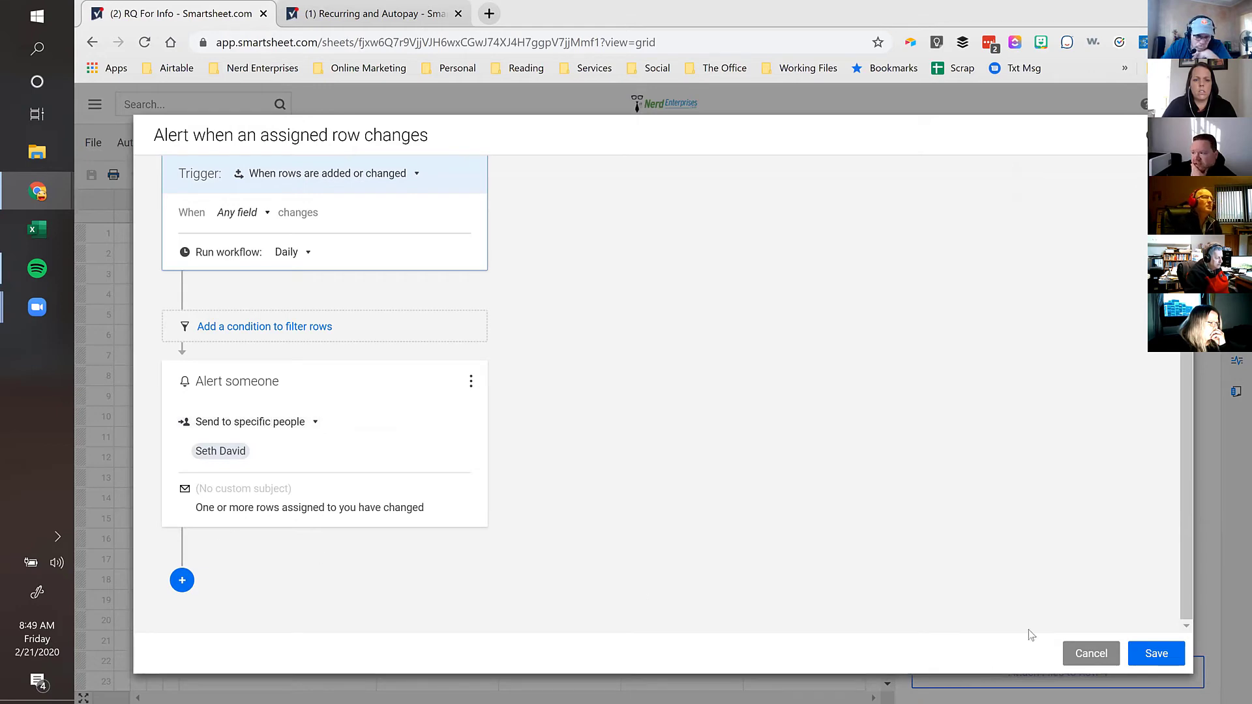
left_click(1156, 660)
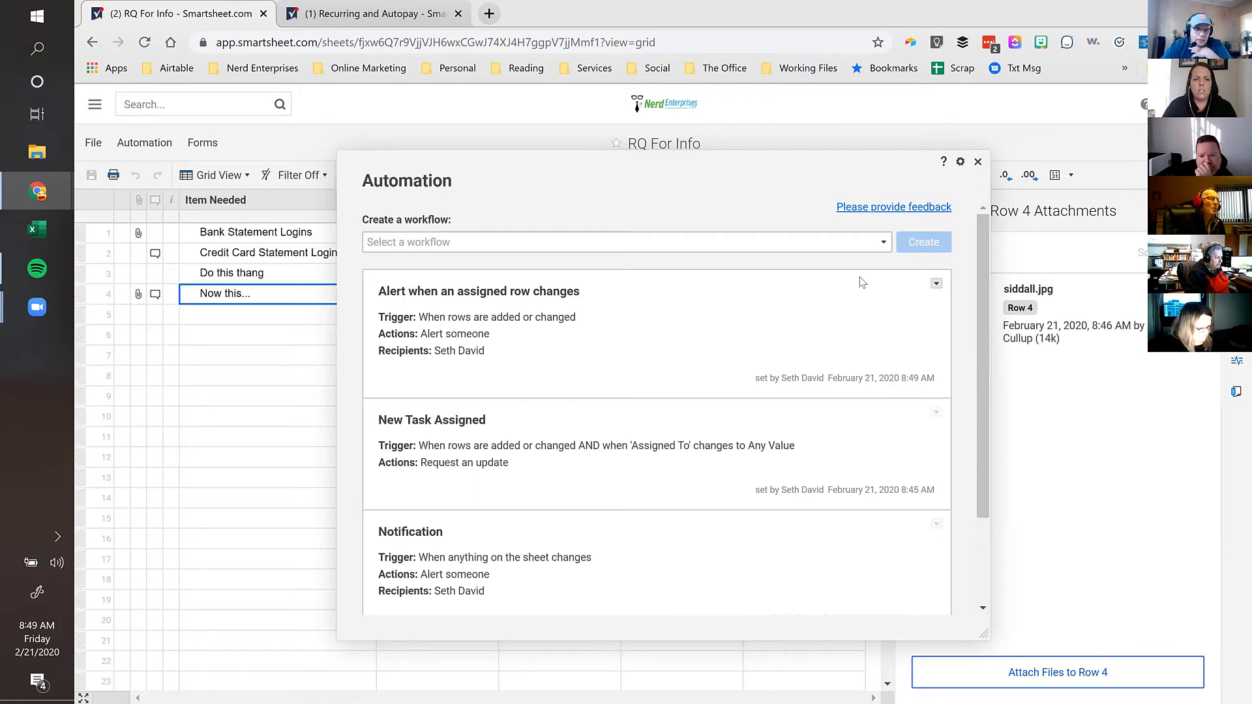
left_click(978, 162)
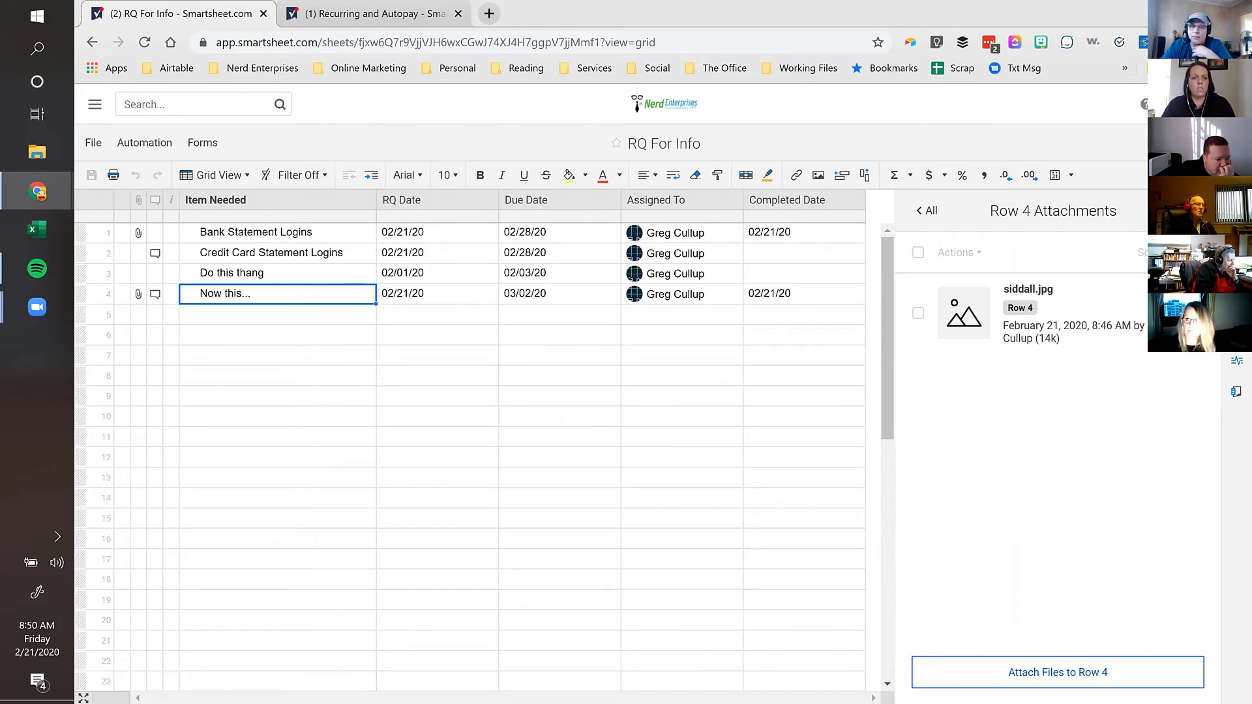
Step: Check the account's plan details and file storage usage in Account Administration, then return to the sheet
left_click(94, 143)
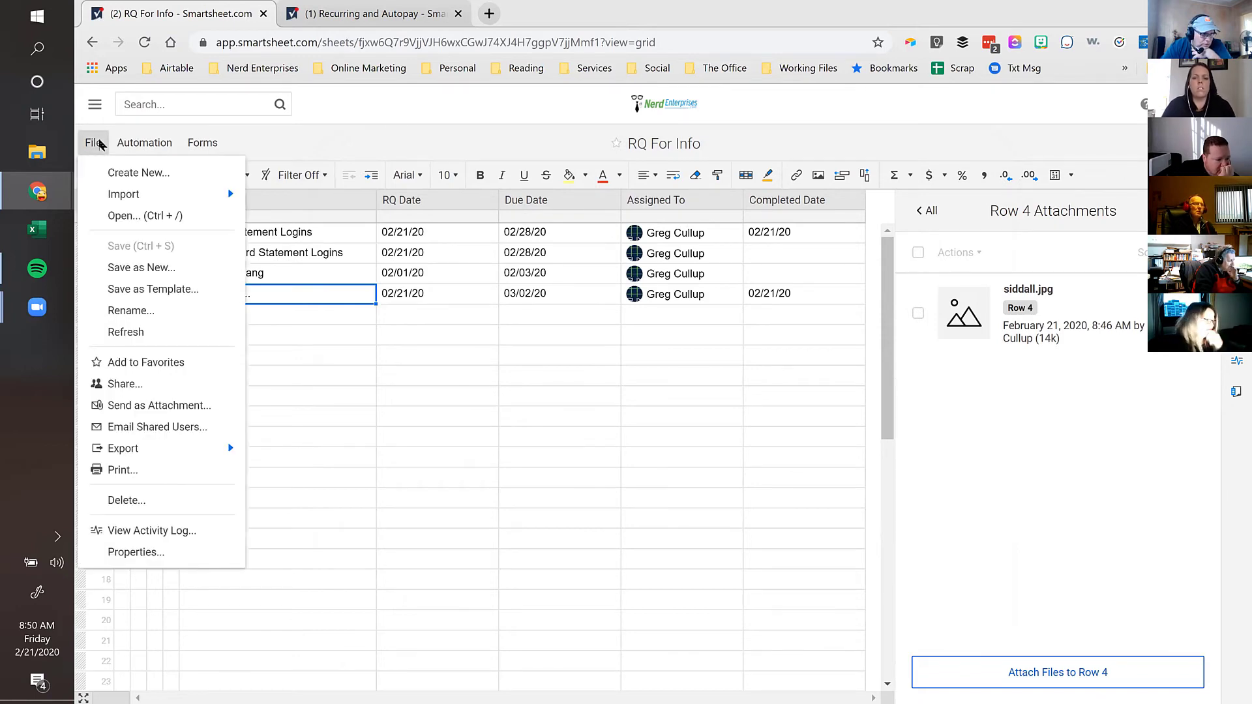
left_click(99, 143)
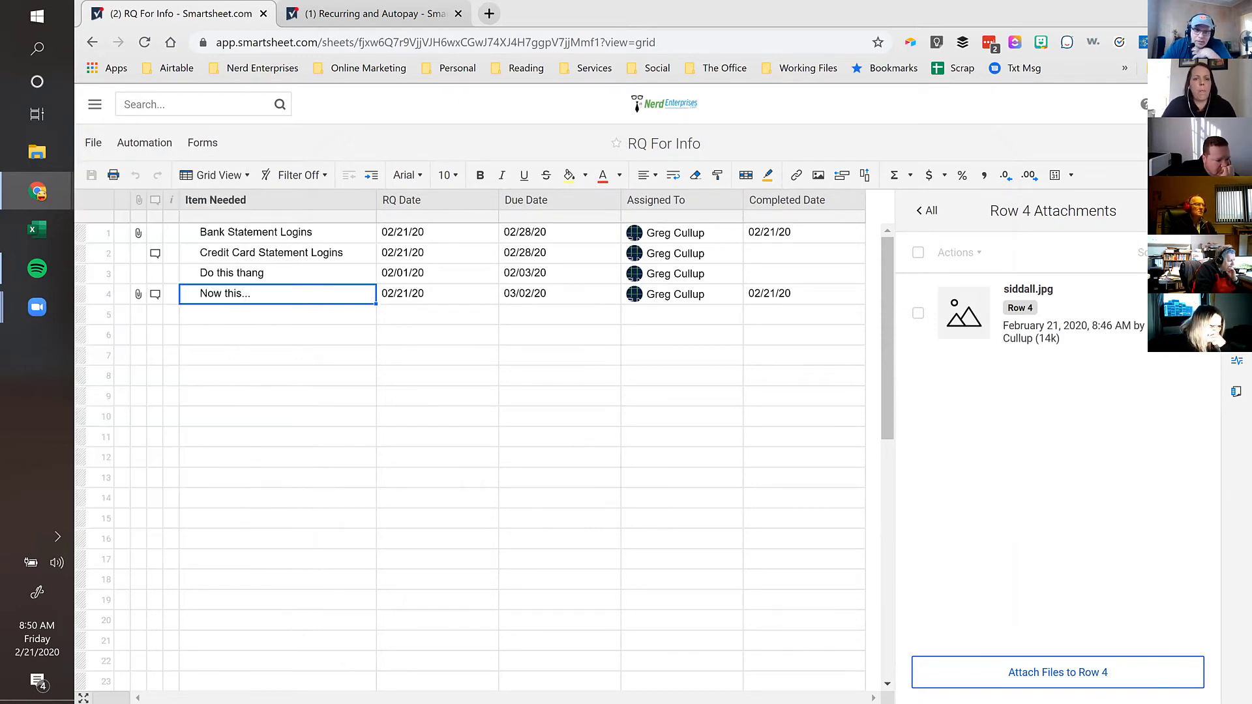
left_click(1231, 104)
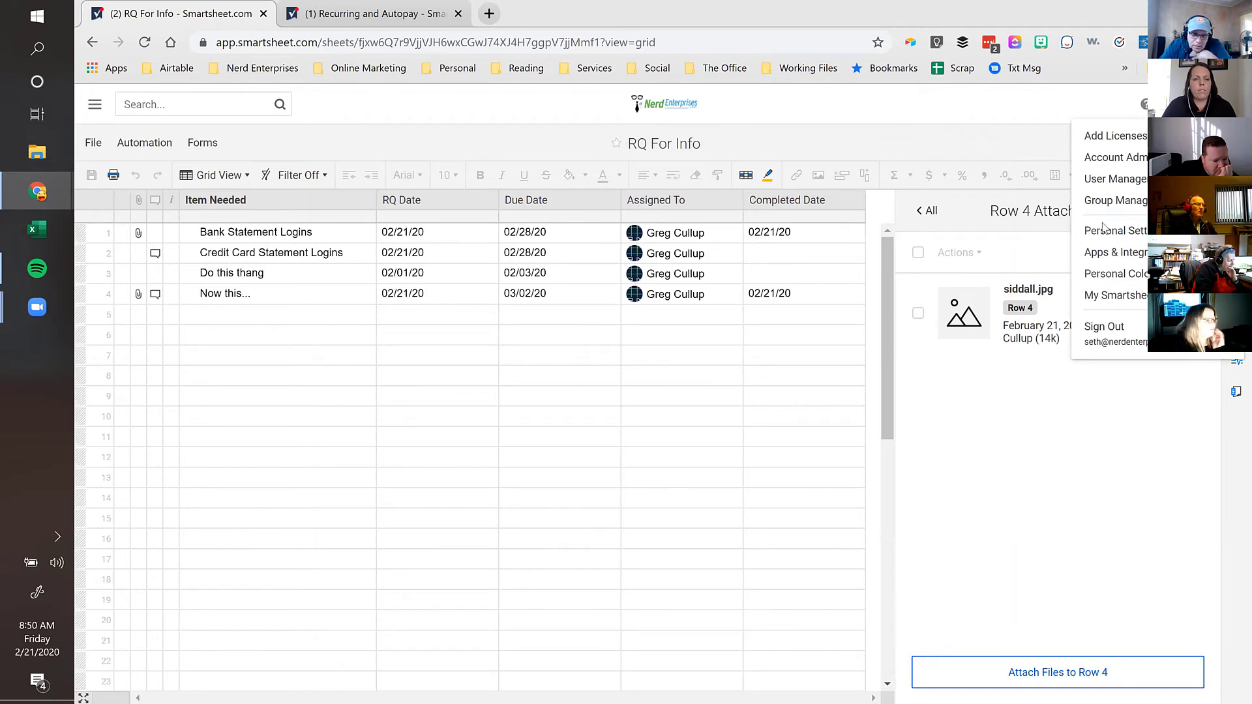
left_click(1115, 159)
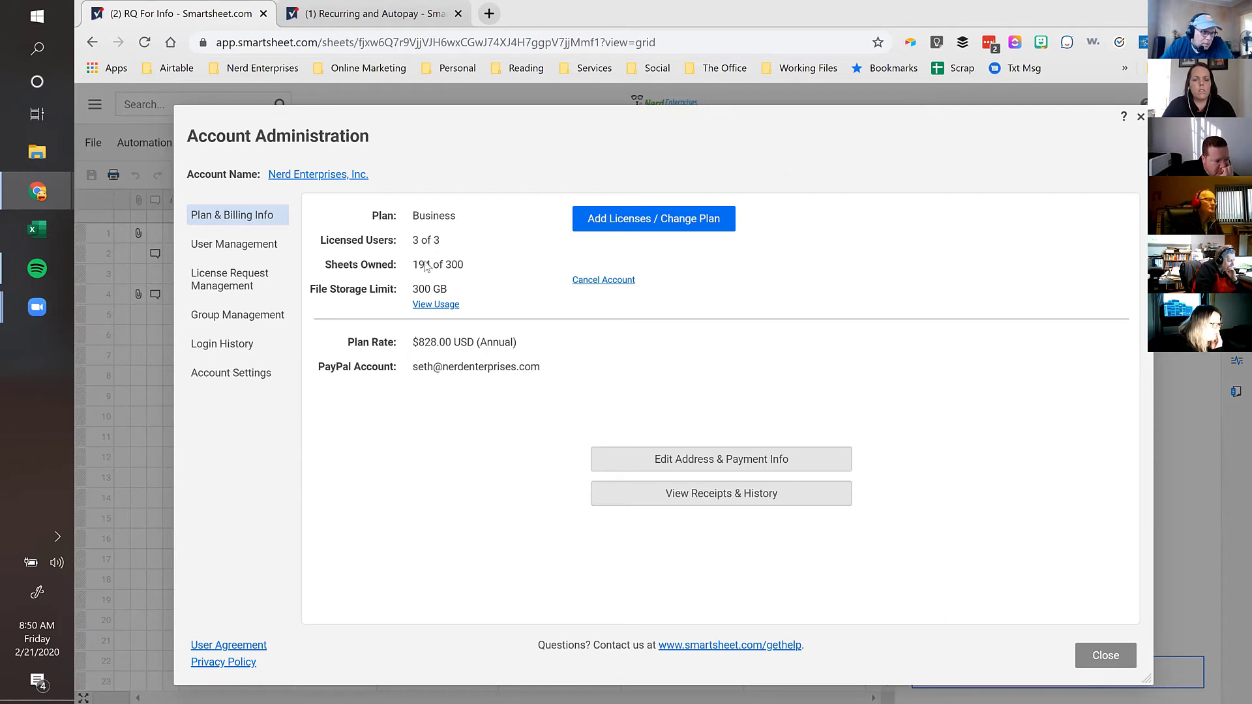
left_click(435, 306)
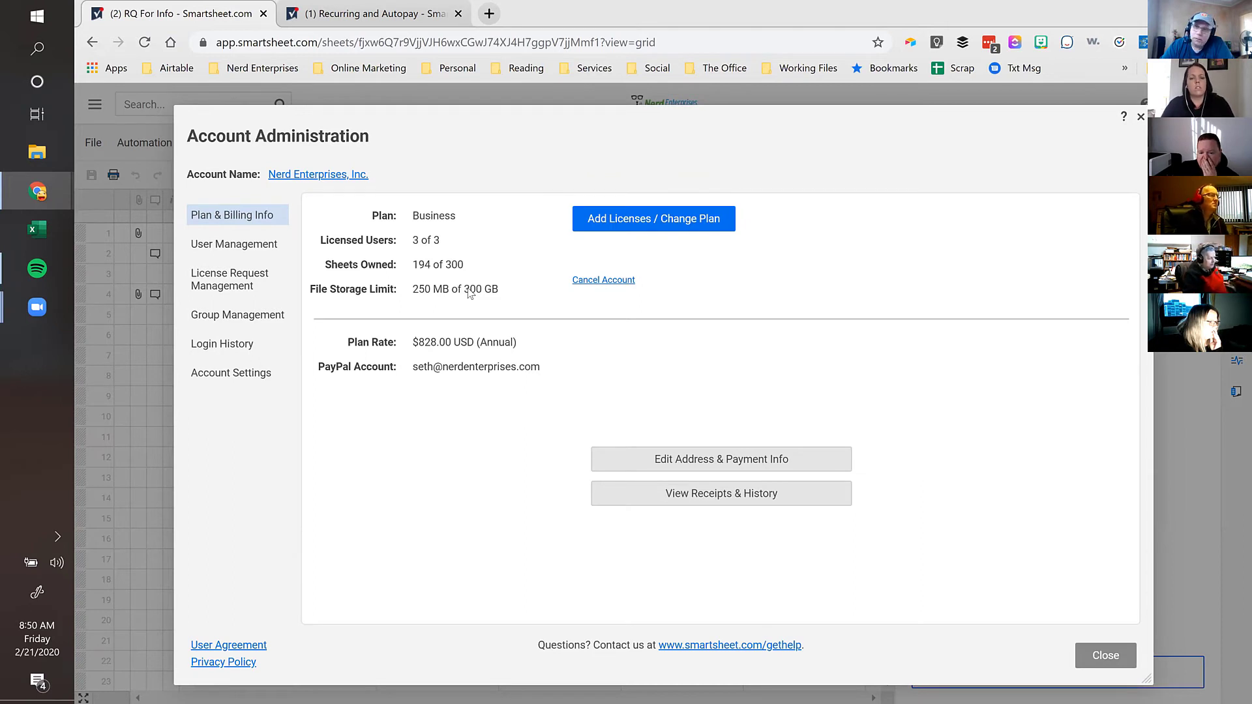
left_click(1141, 117)
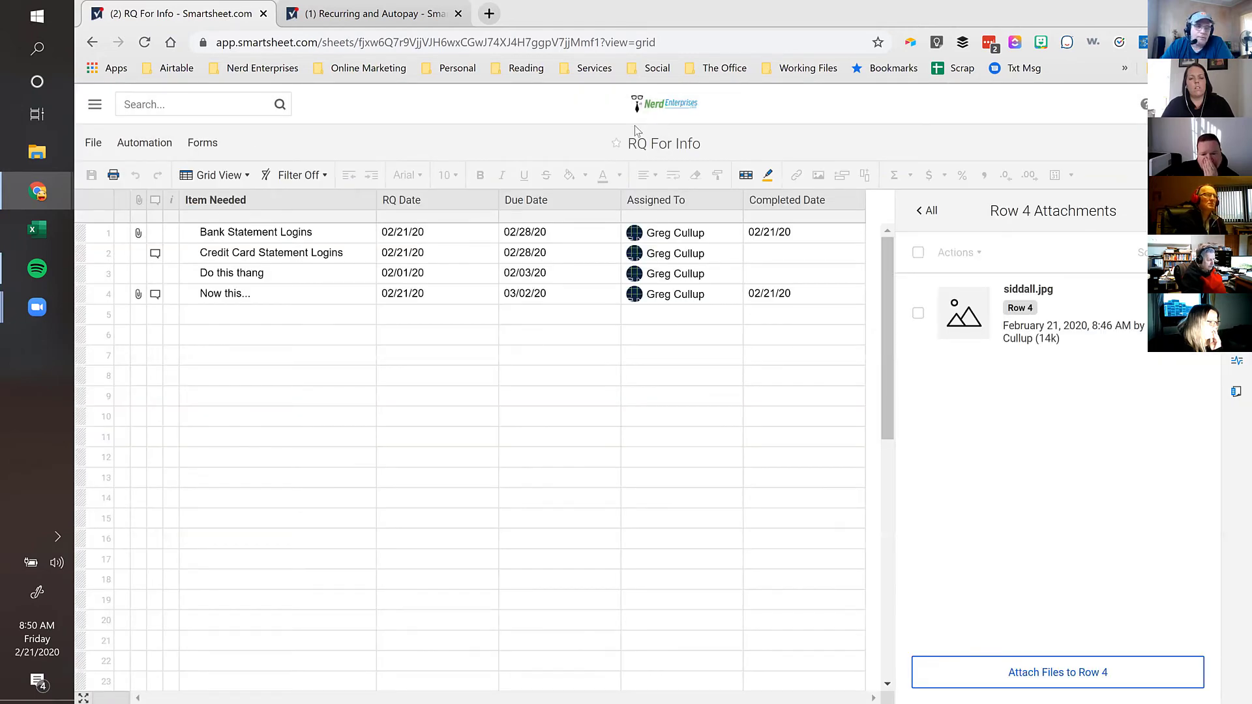
Step: Hide the row attachments and review the workflow, data and formatting options for saving the sheet as a template, without saving
left_click(280, 300)
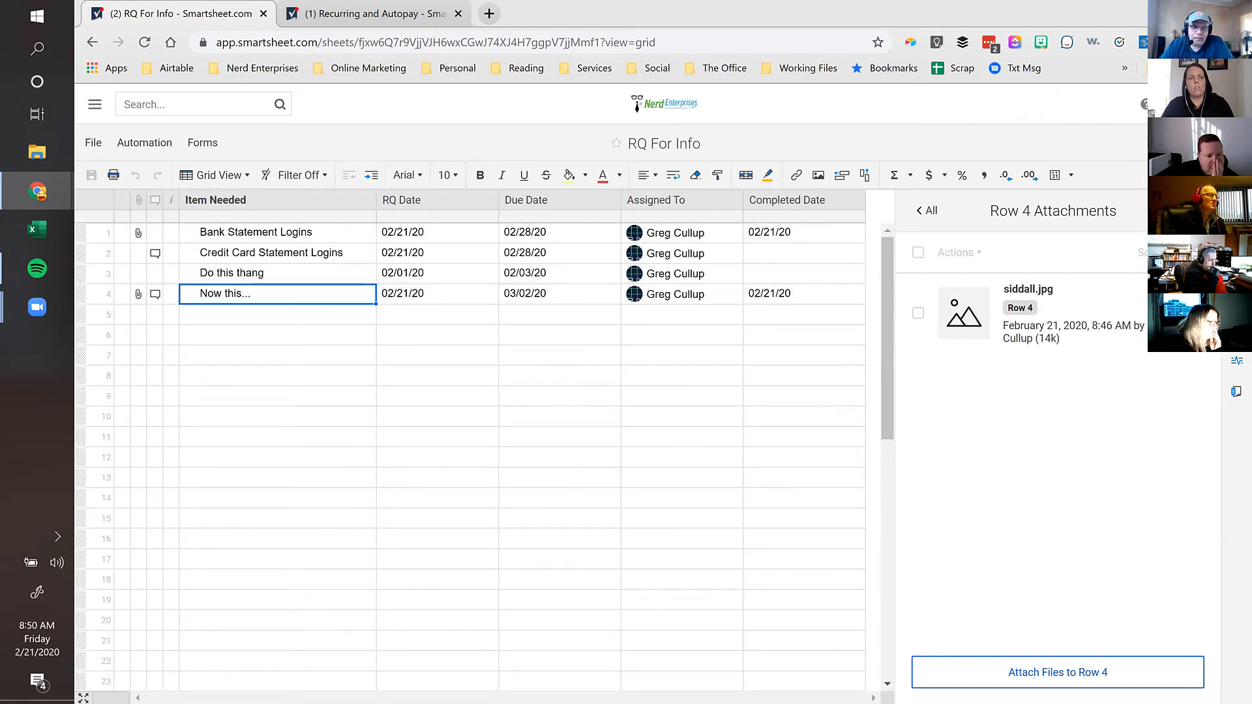
left_click(1204, 211)
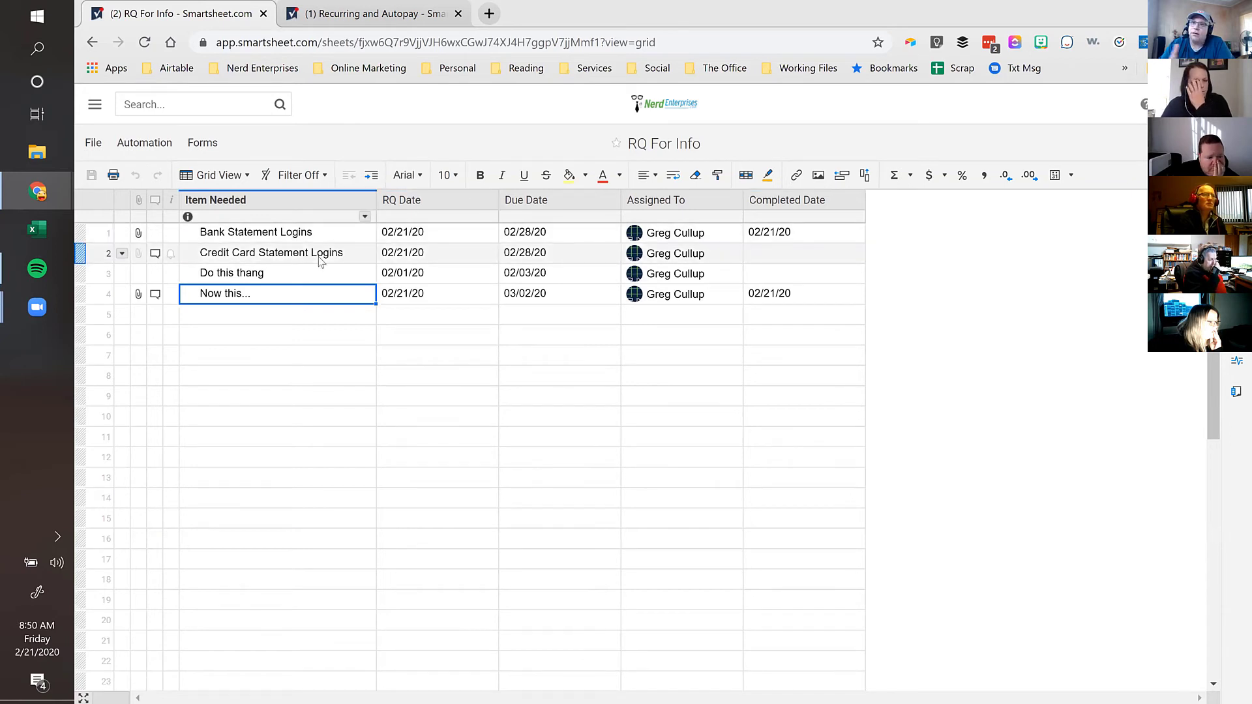
left_click(91, 143)
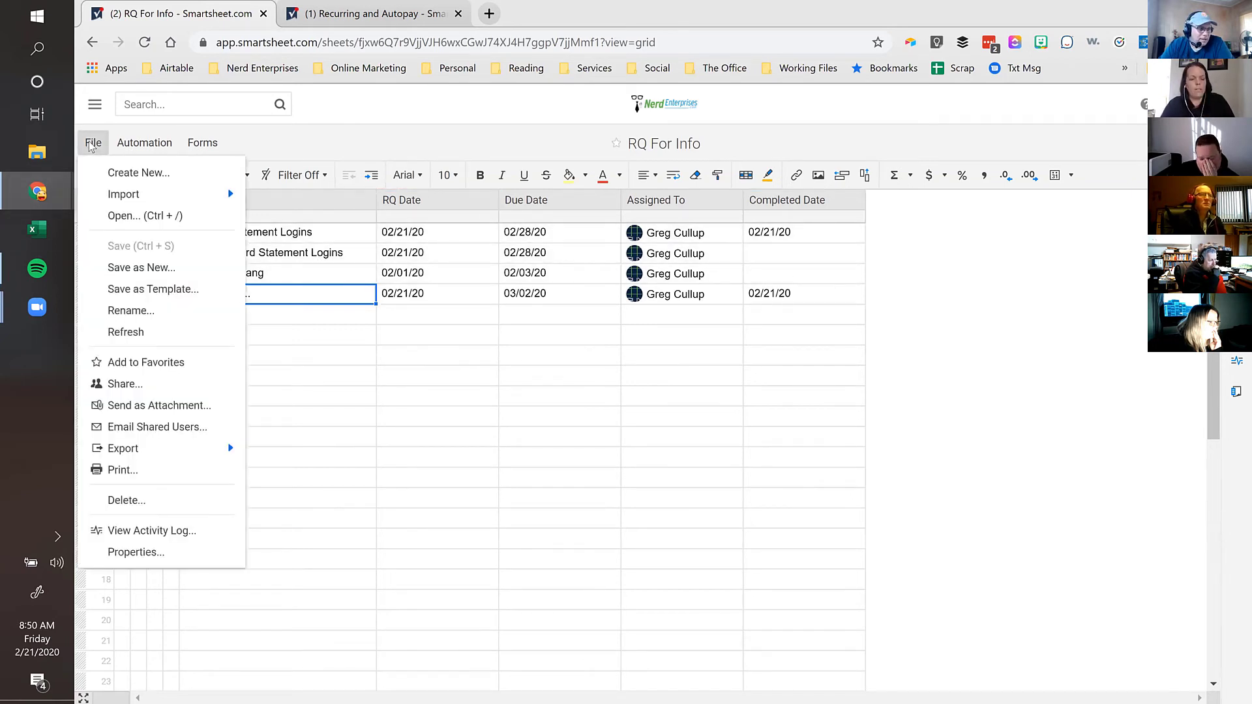
left_click(159, 290)
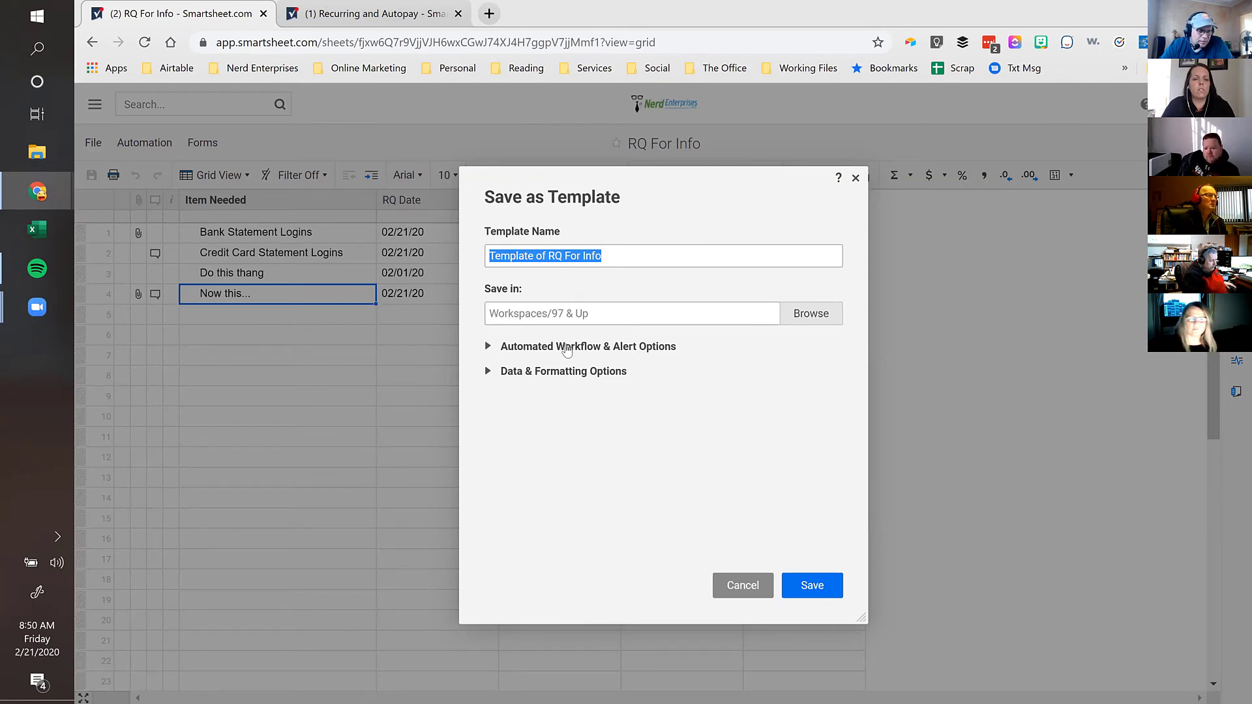
left_click(515, 348)
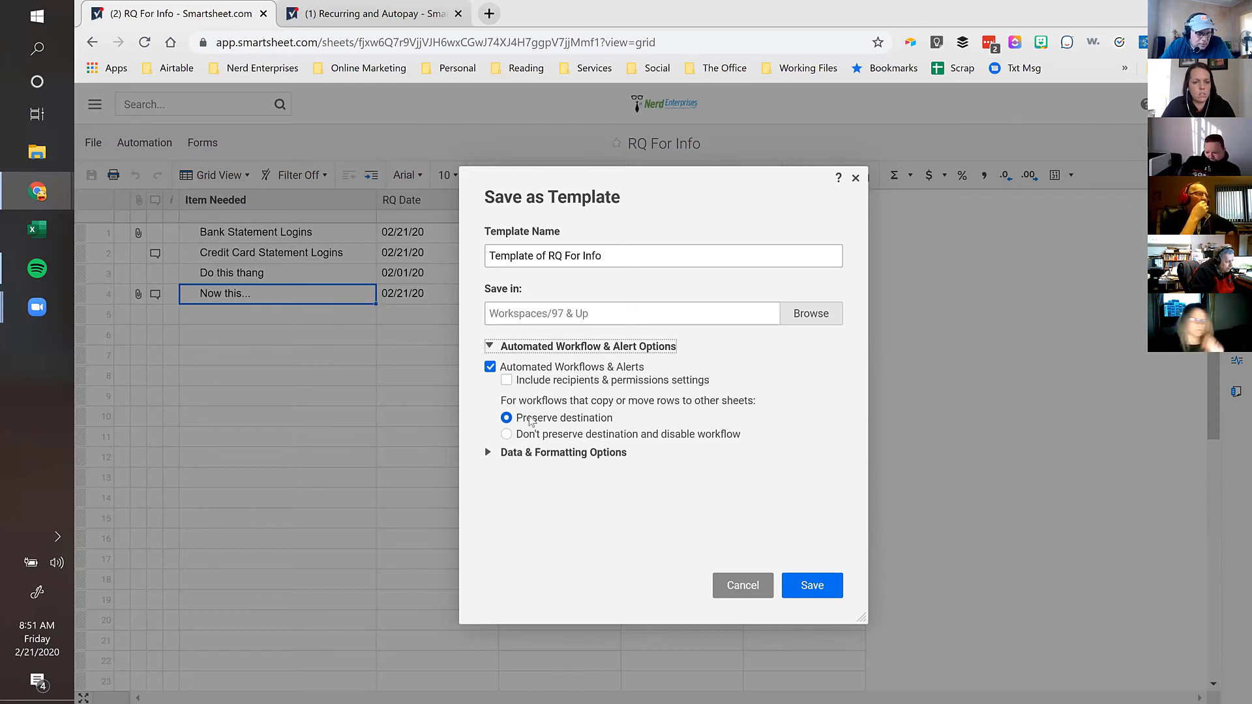
left_click(491, 452)
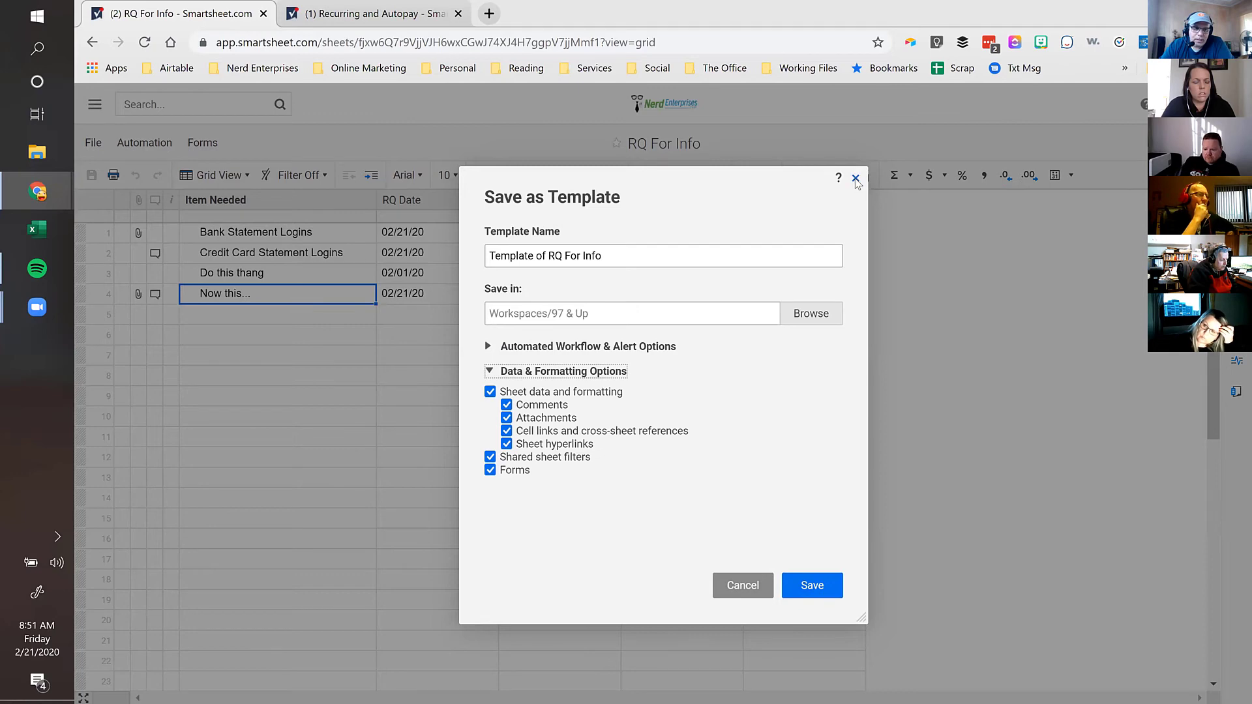
left_click(856, 179)
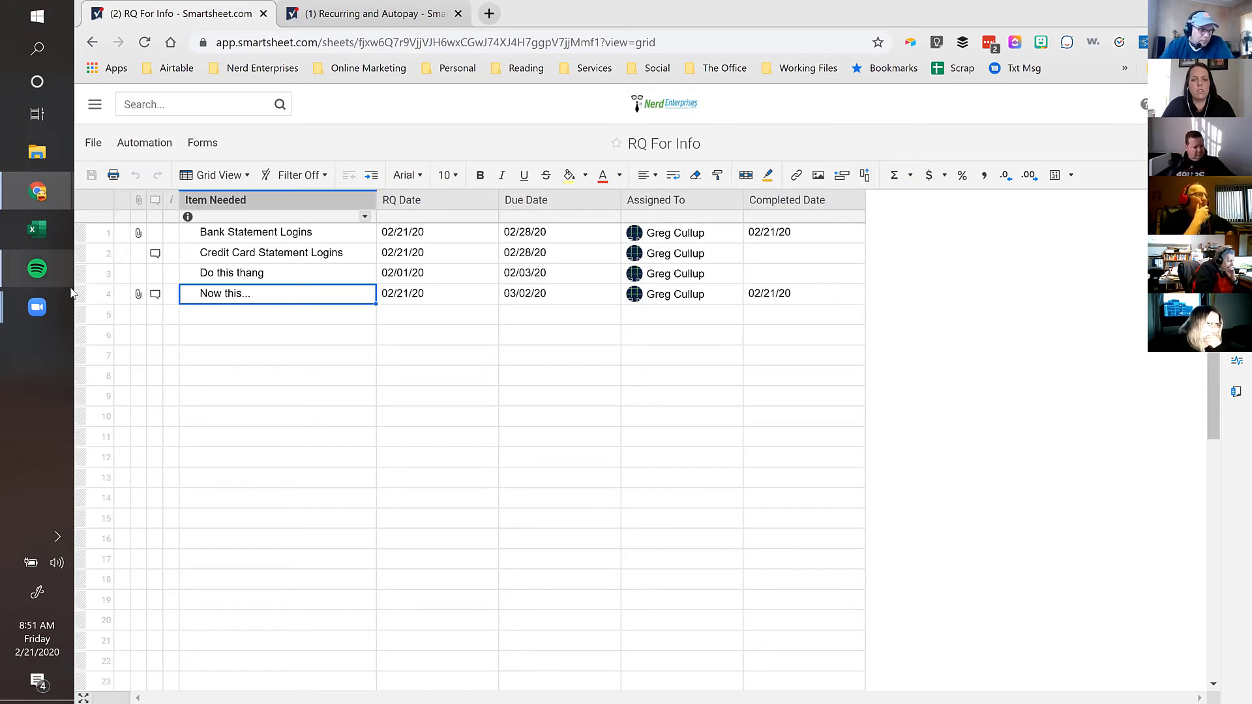
Step: Bring the "Now this..." row's conversation back into view and select its Item Needed cell
left_click(218, 316)
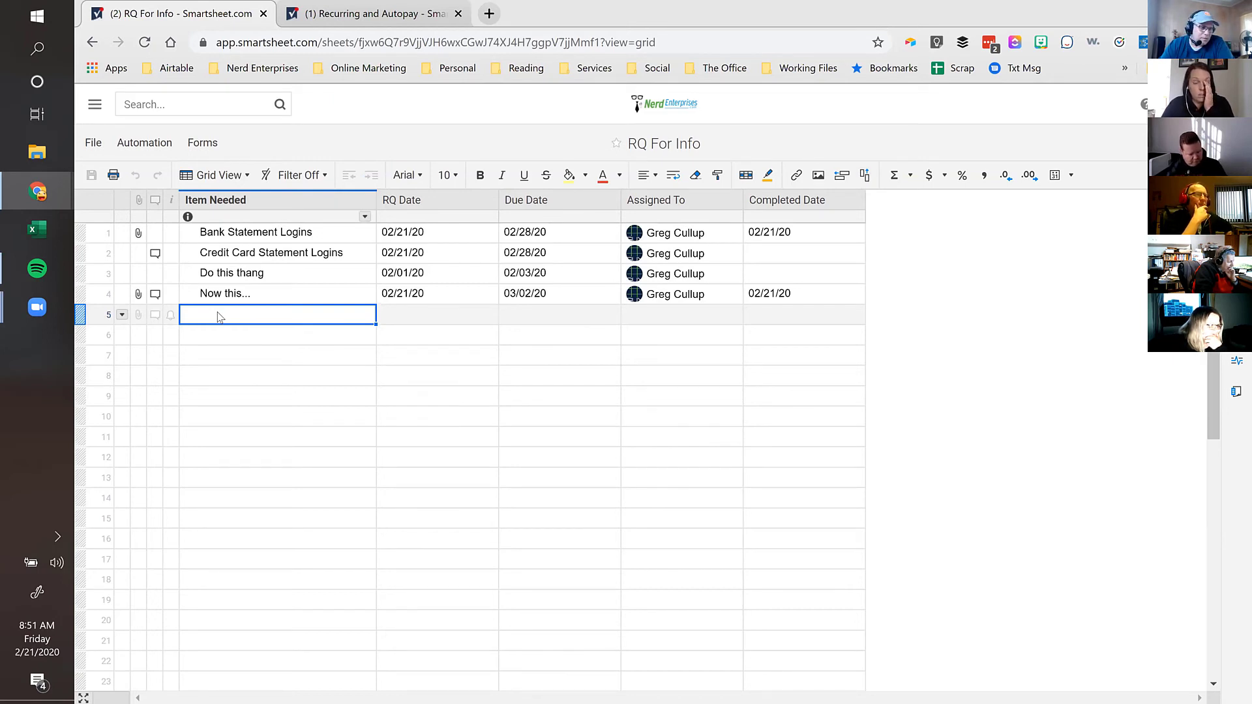
left_click(157, 295)
left_click(225, 296)
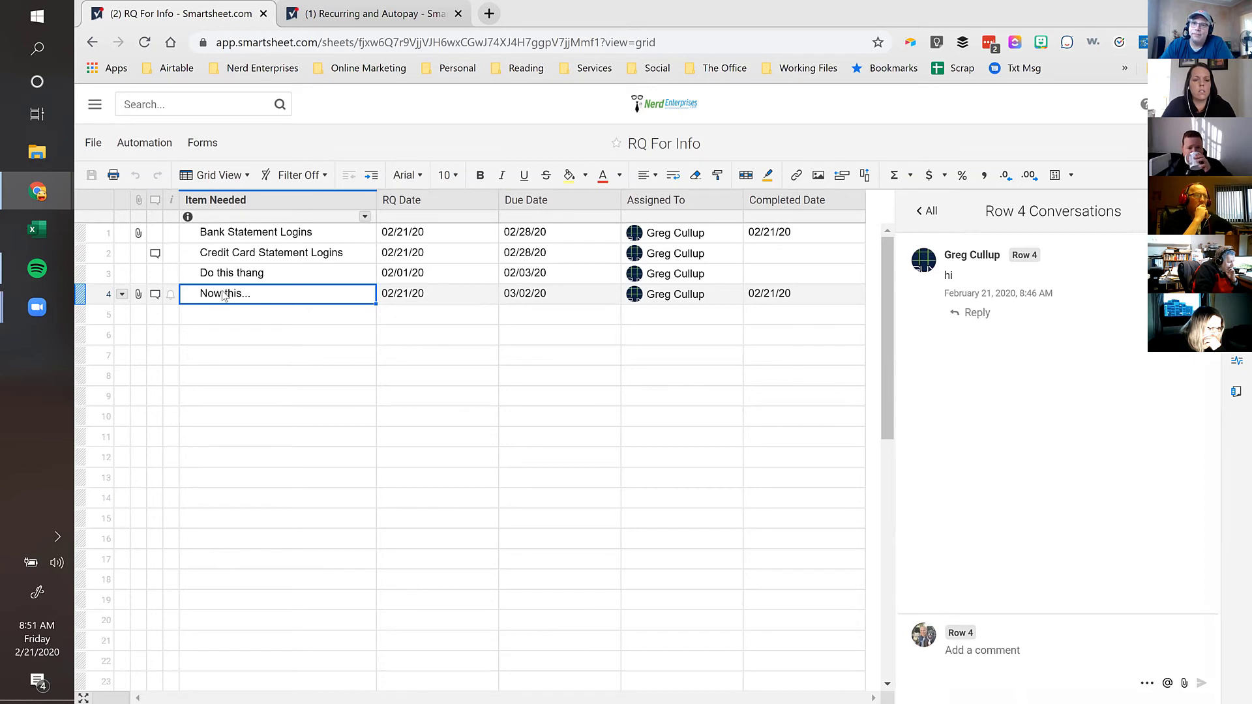
Step: Hide the row conversations, then view the attachments and conversation of the "Now this..." row
left_click(225, 315)
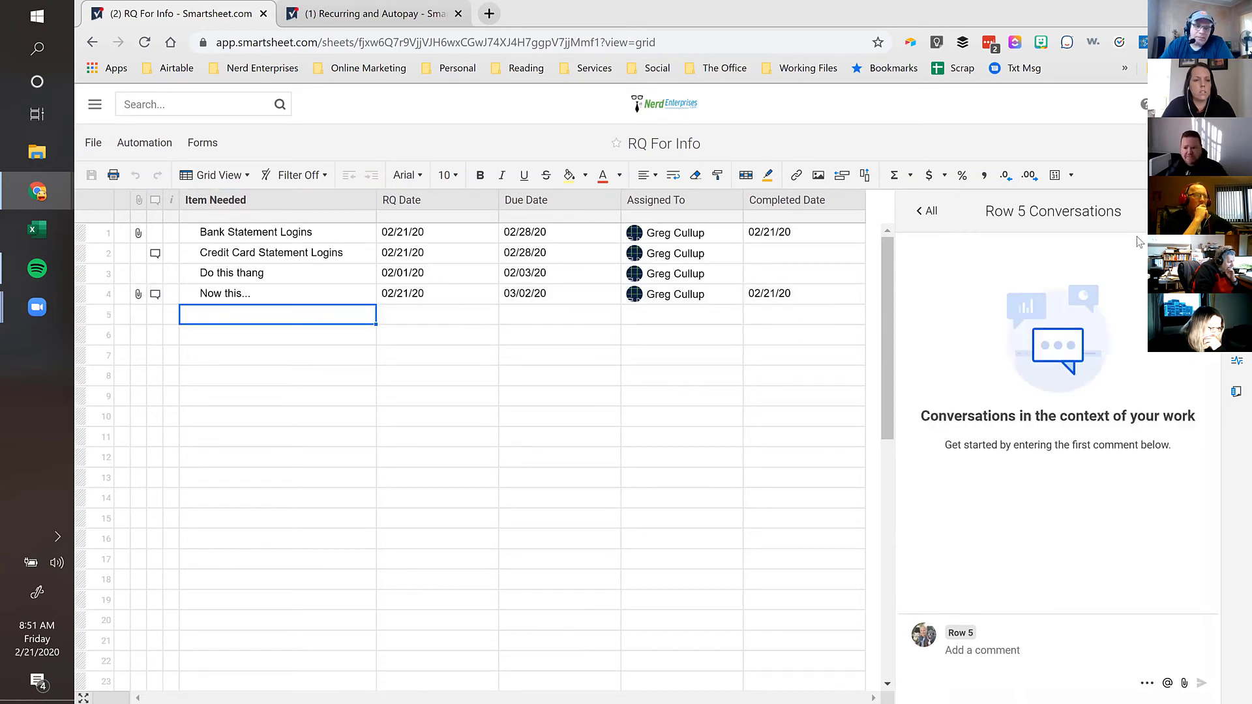
left_click(1205, 211)
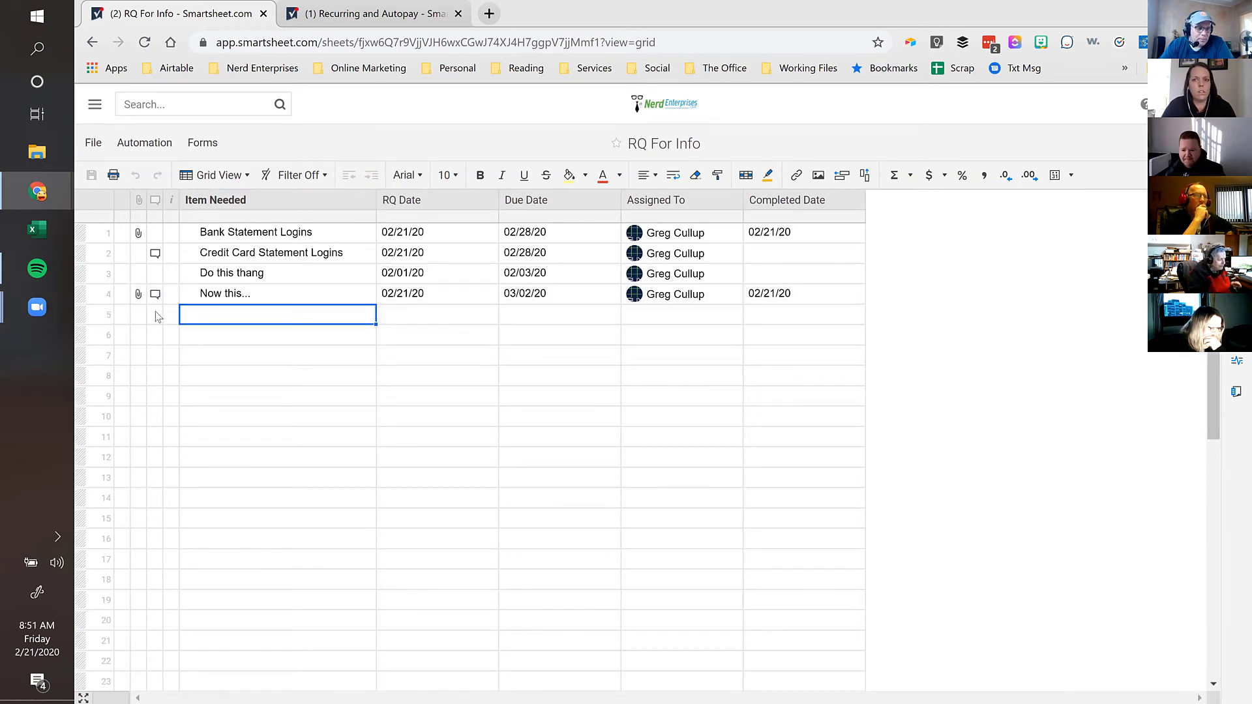
left_click(215, 300)
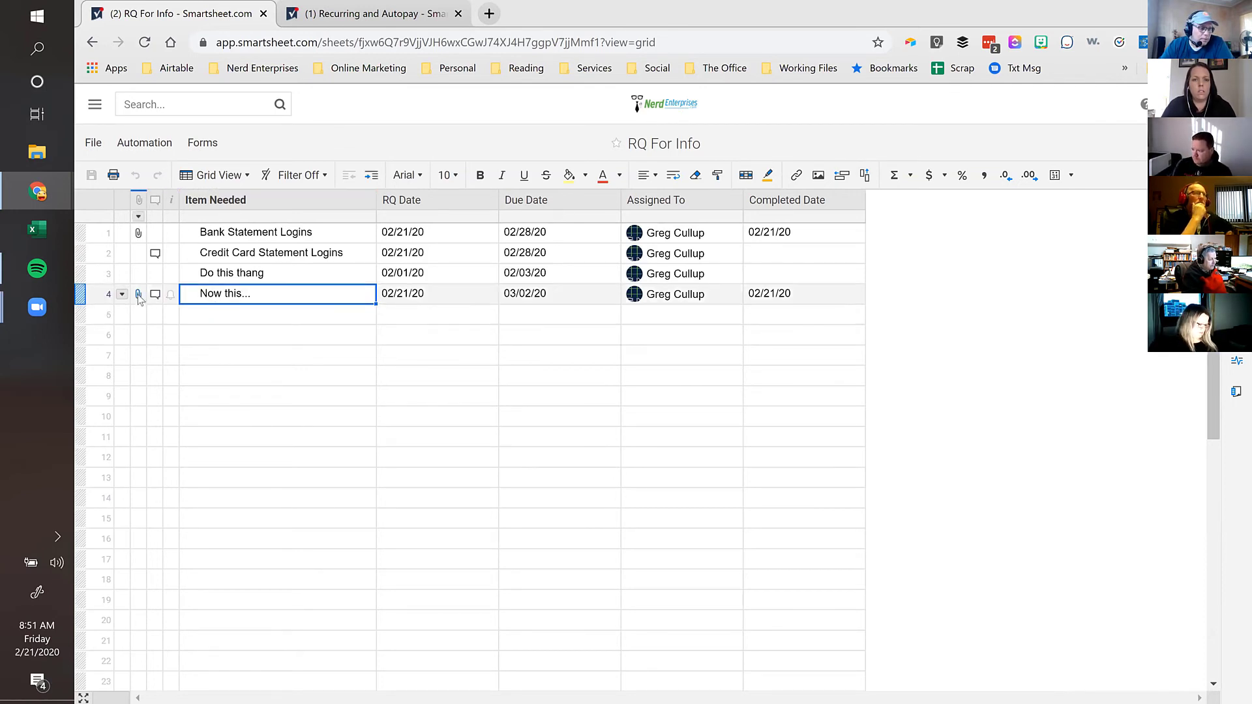
left_click(138, 294)
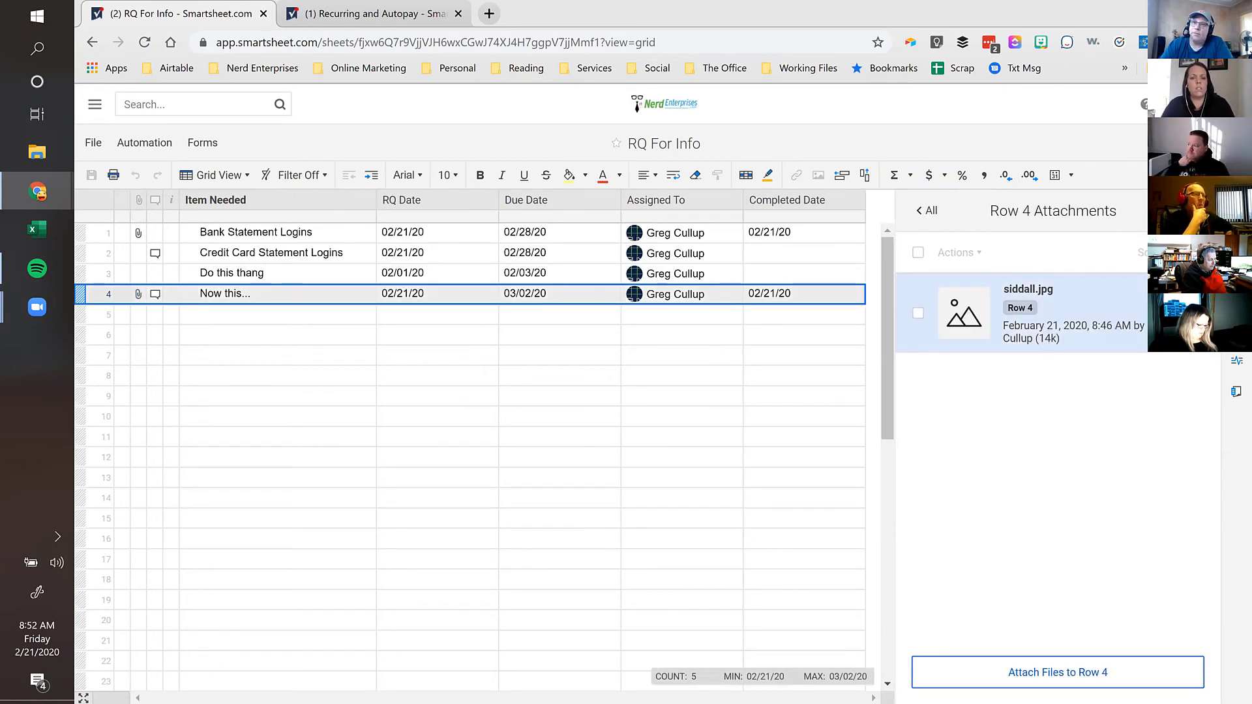
left_click(155, 295)
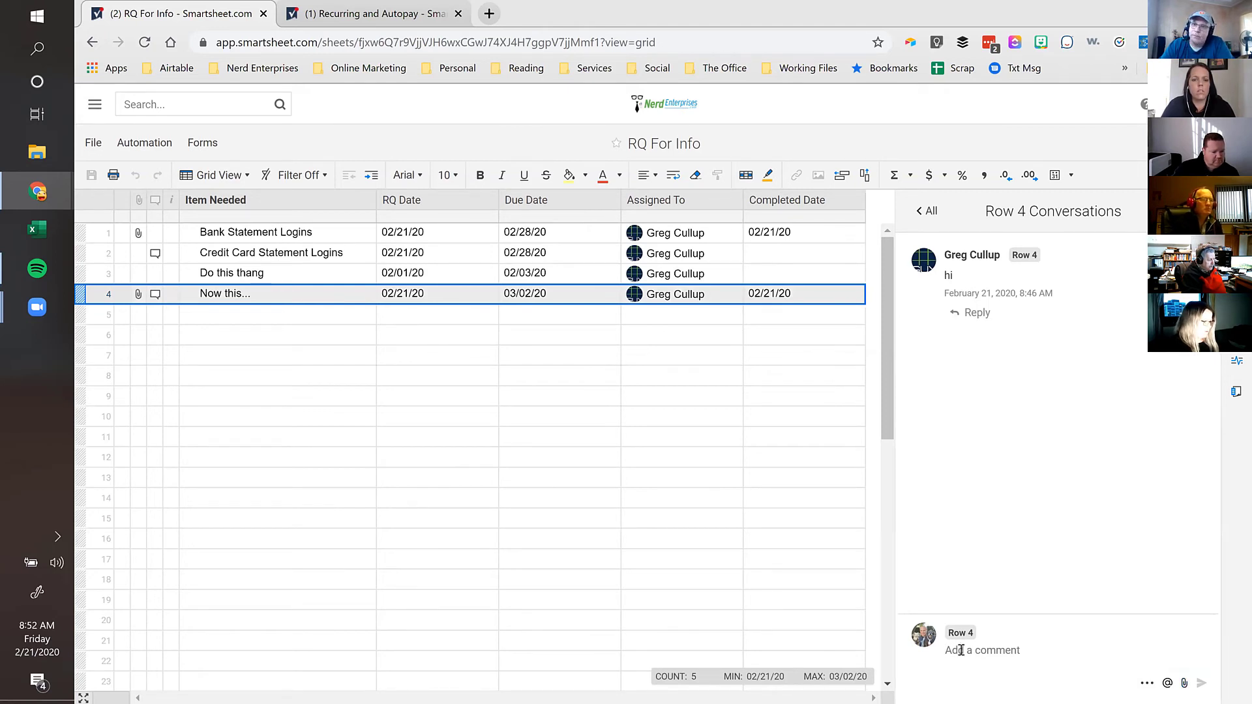
left_click(329, 300)
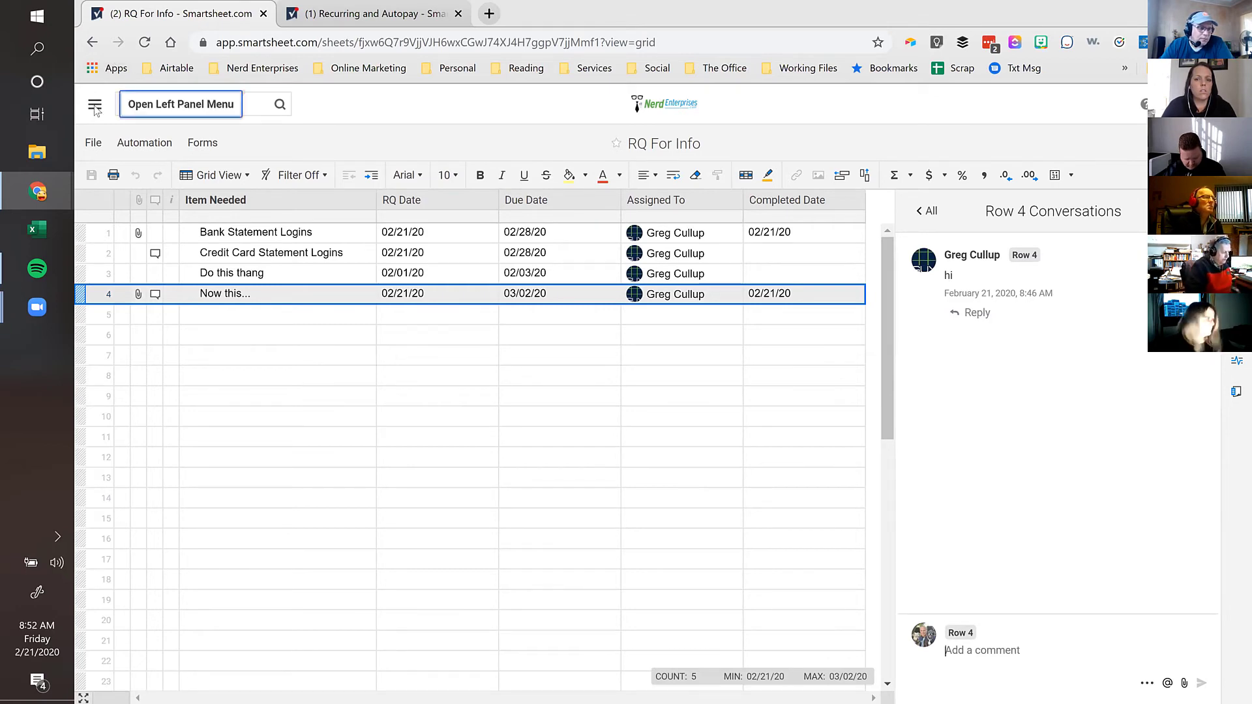
Step: Close the Recurring and Autopay browser tab and bring up the 97 & Up workspace's list of sheets
left_click(368, 14)
key("ctrl+w")
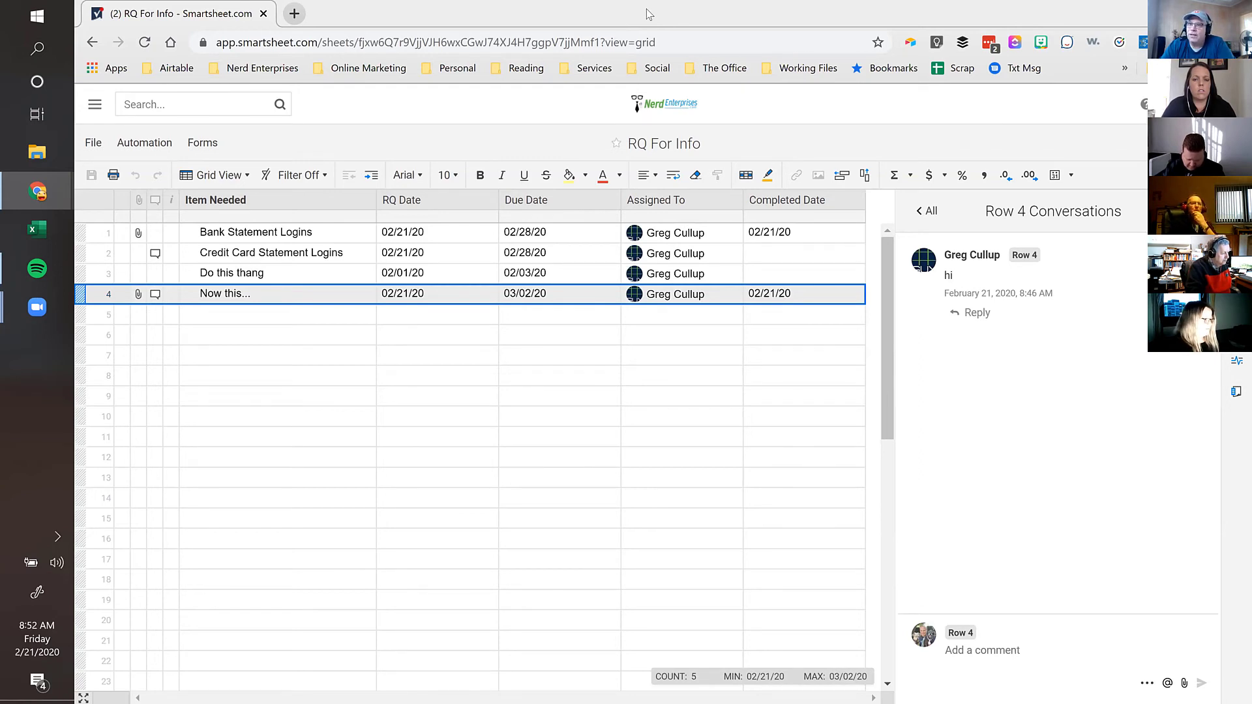
left_click(96, 106)
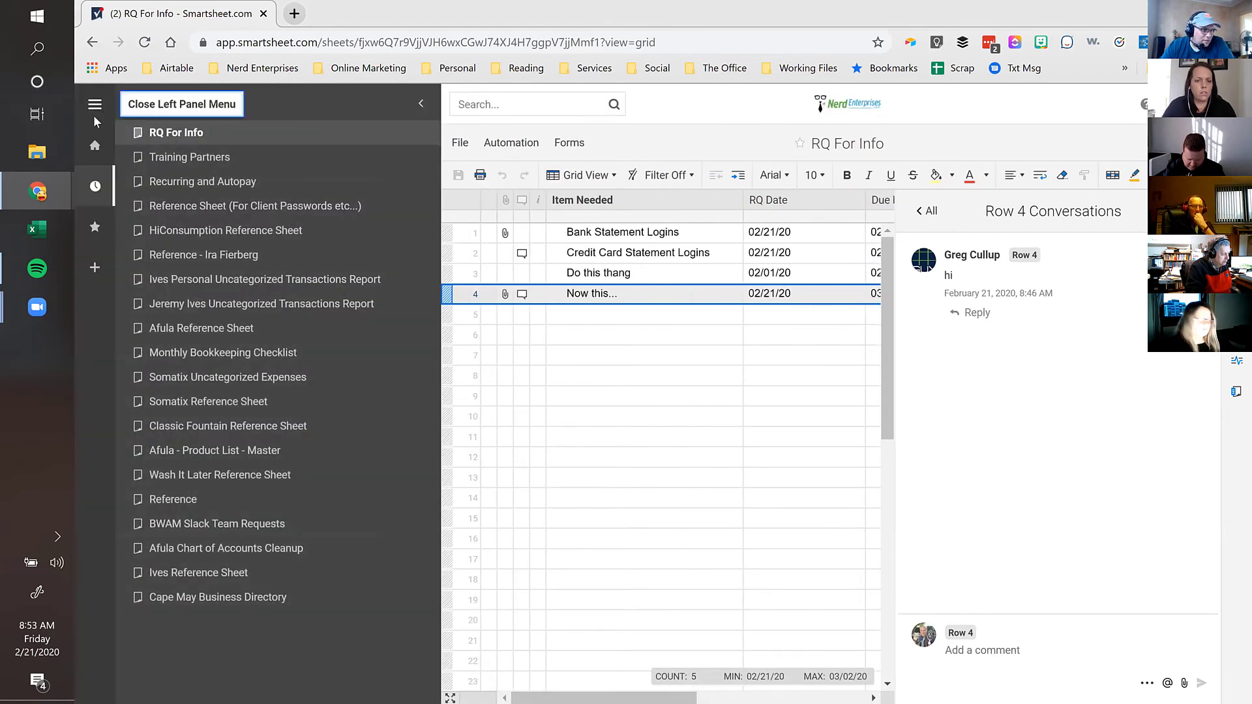
left_click(95, 150)
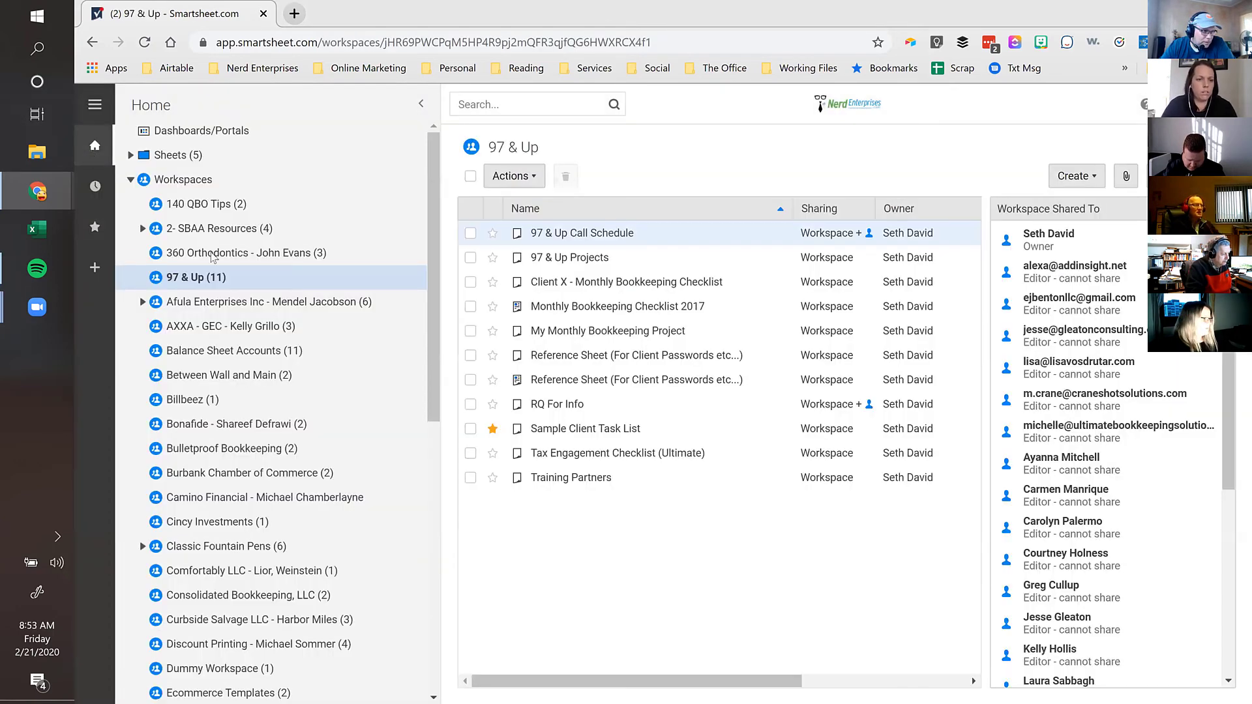
left_click(418, 103)
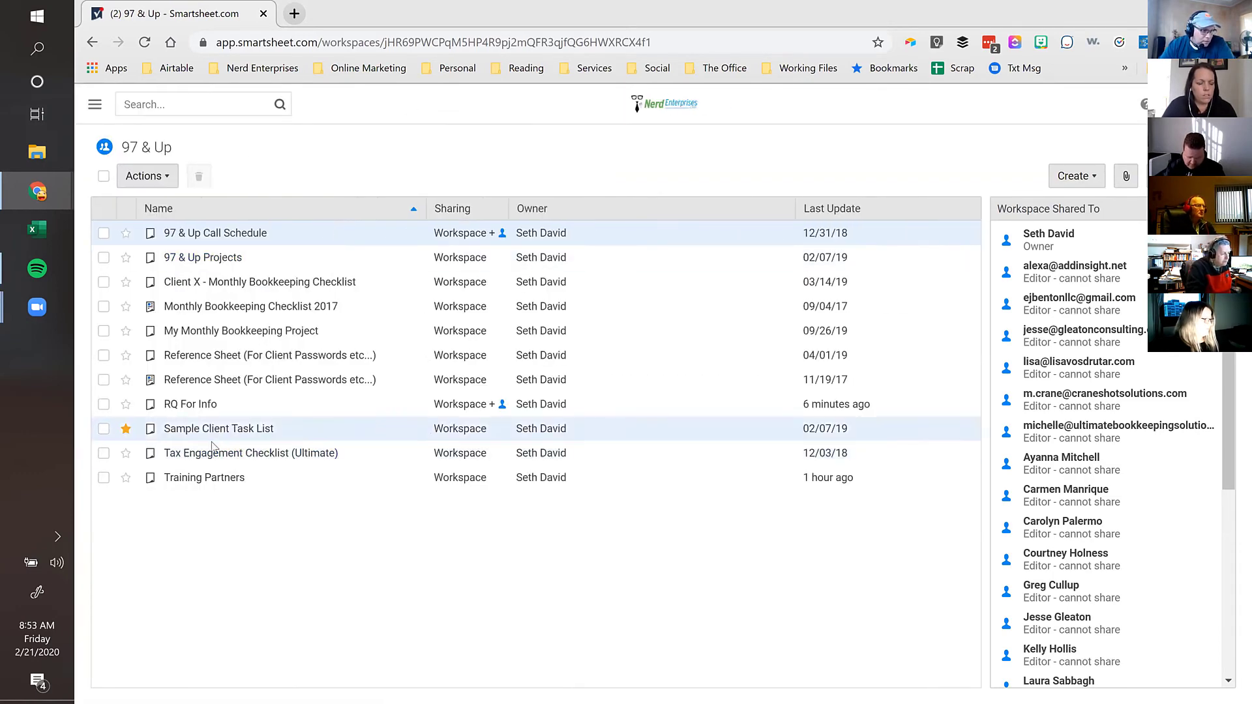
Step: Create a new grid sheet named "Recurring and Autopay" in the 97 & Up workspace
right_click(225, 512)
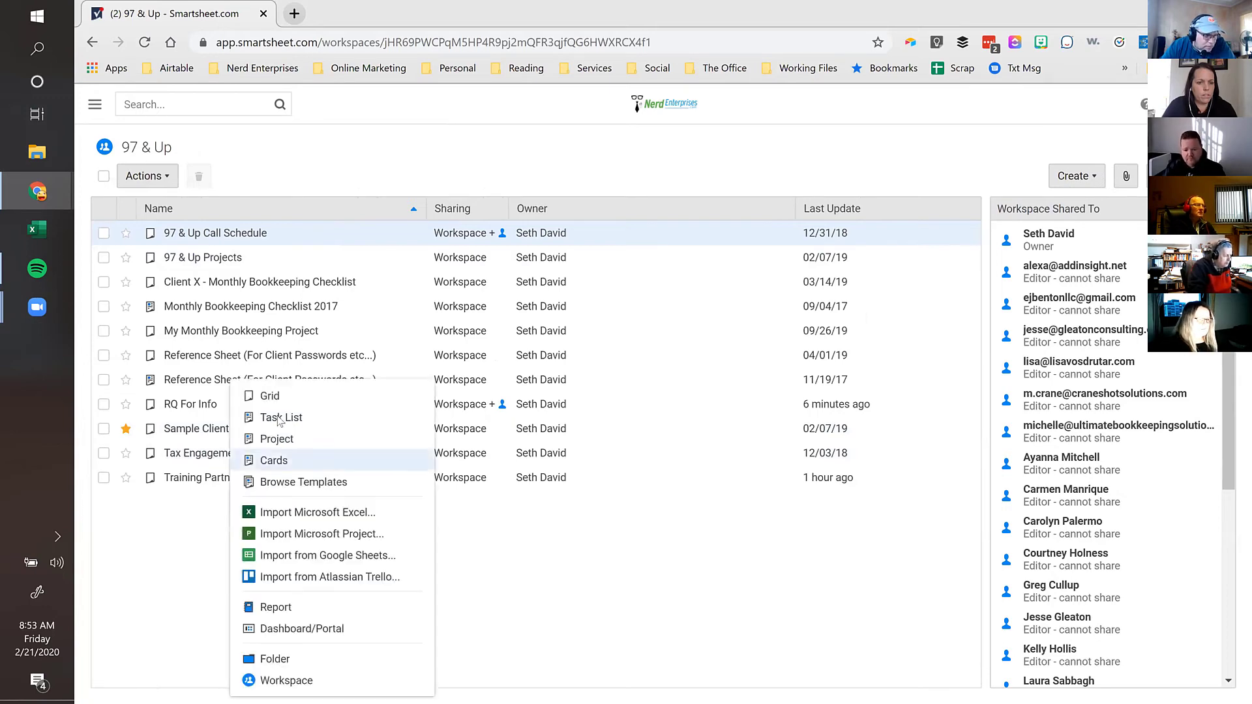
left_click(269, 397)
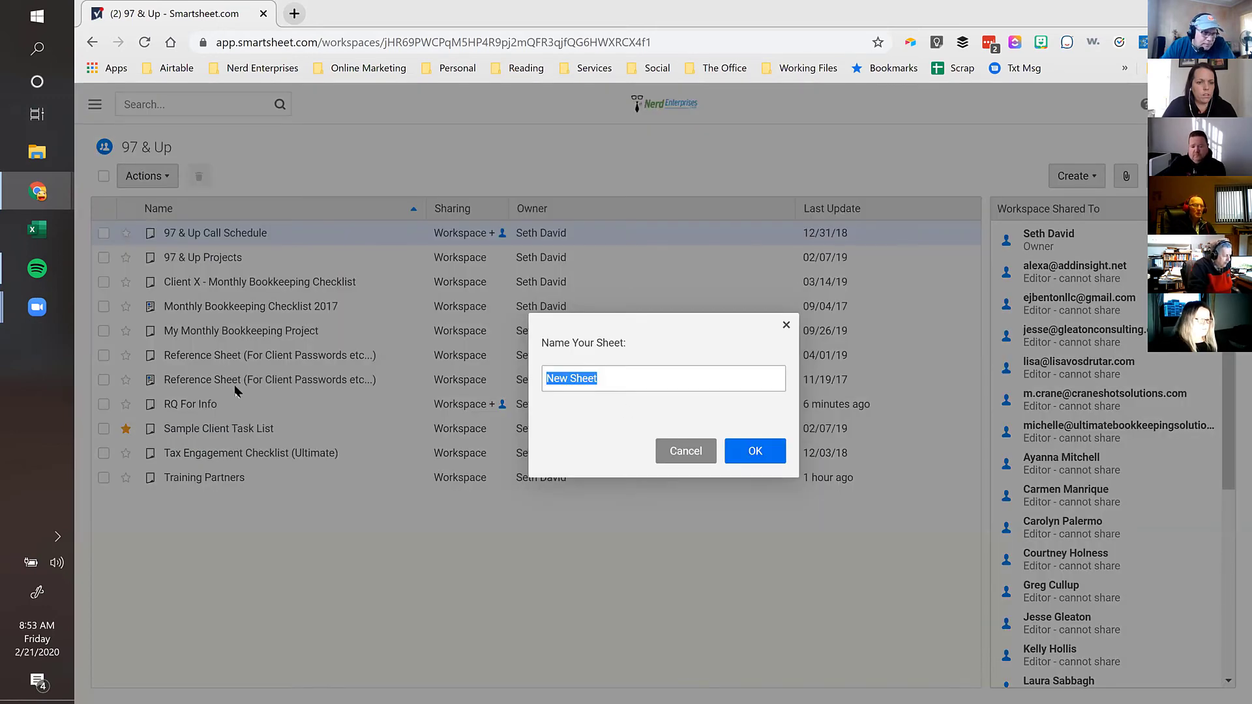
left_click(646, 379)
key("ctrl+a")
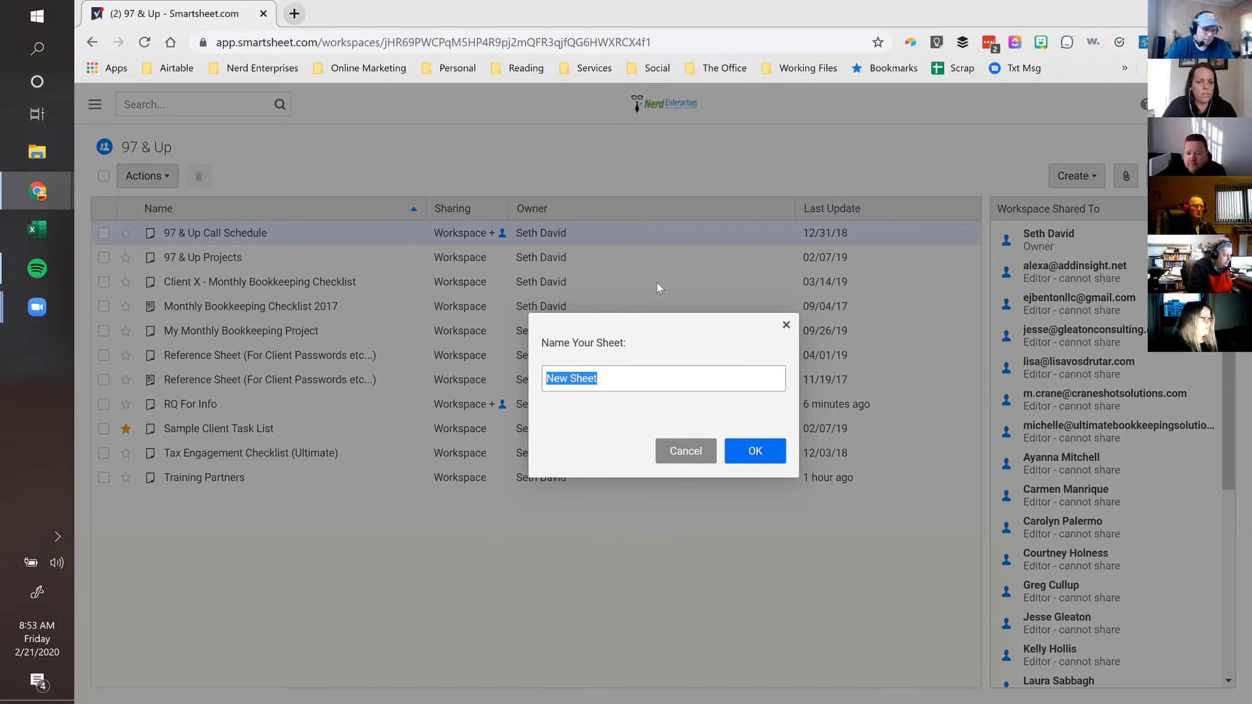
type("Recurring and ")
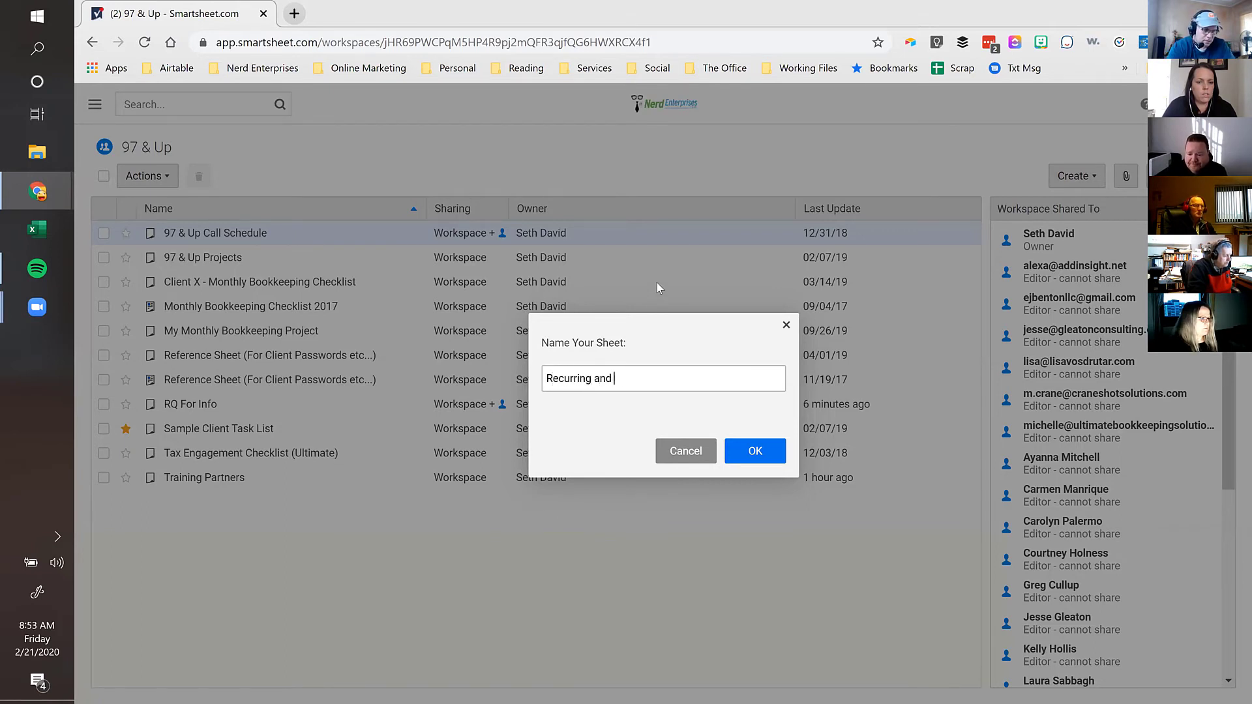
type("Autopay")
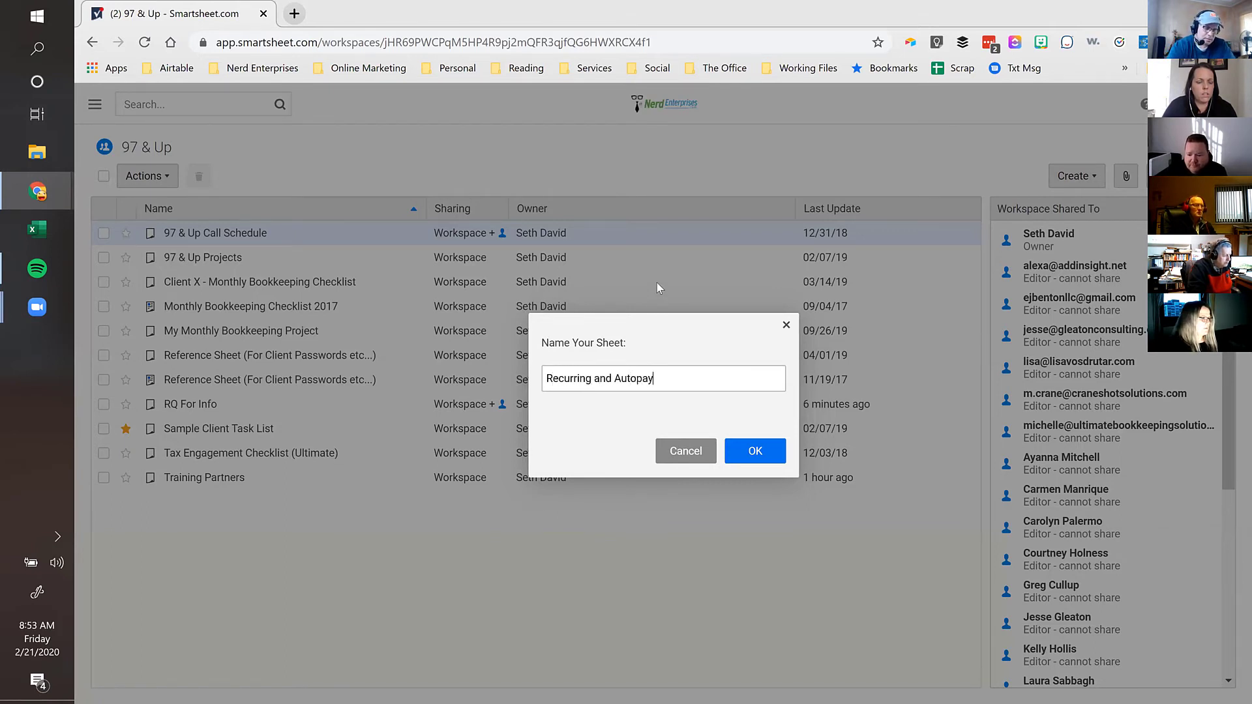
key("Return")
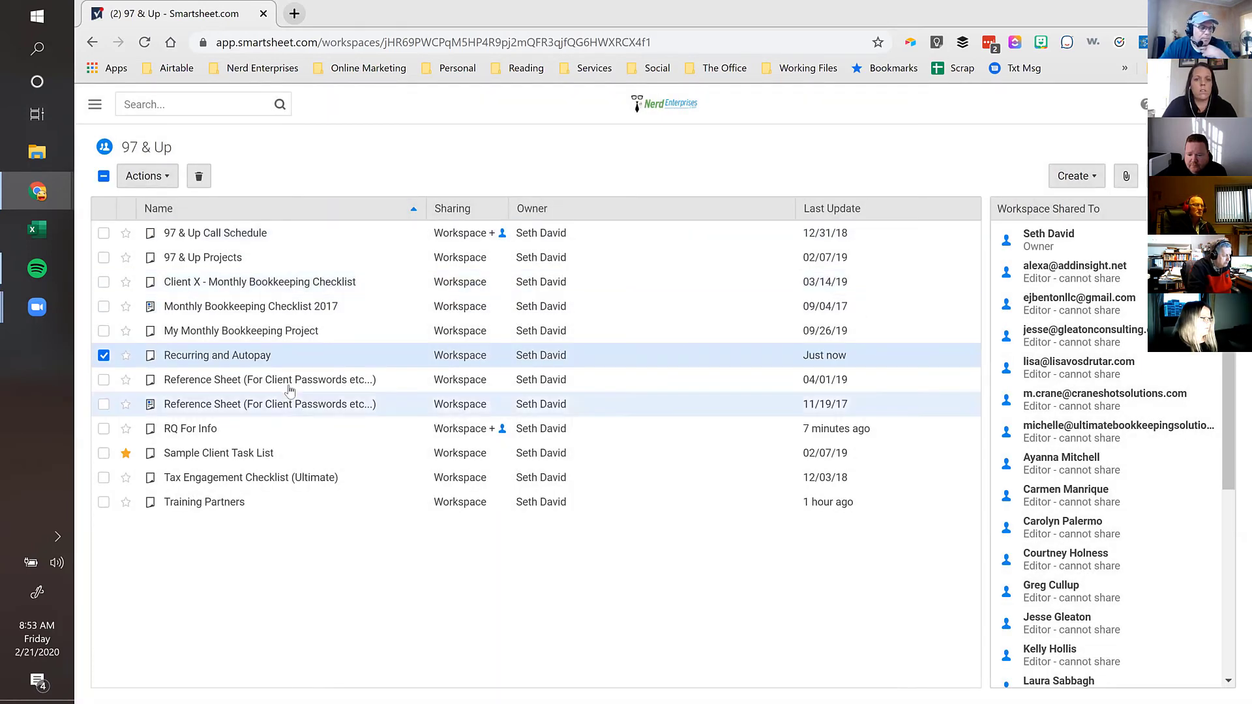
Step: Open the new Recurring and Autopay sheet and rename its primary column "Vendor / Payee"
left_click(215, 355)
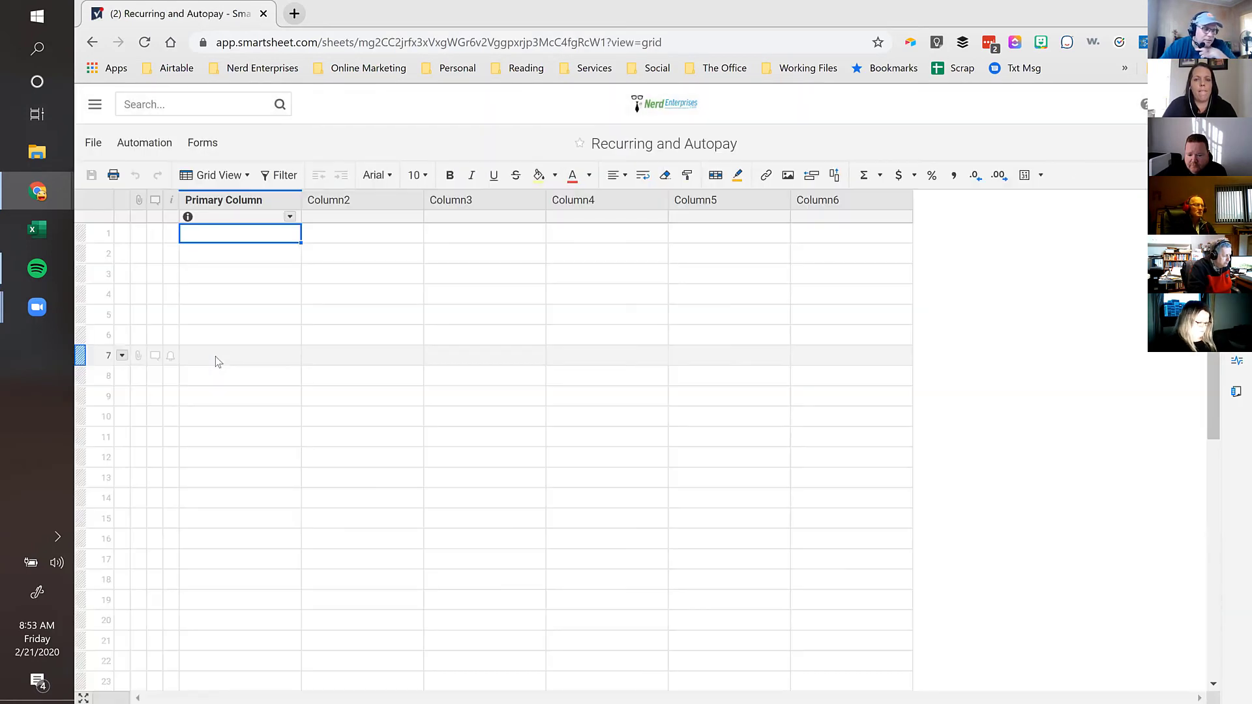
double_click(229, 204)
type("Vendor")
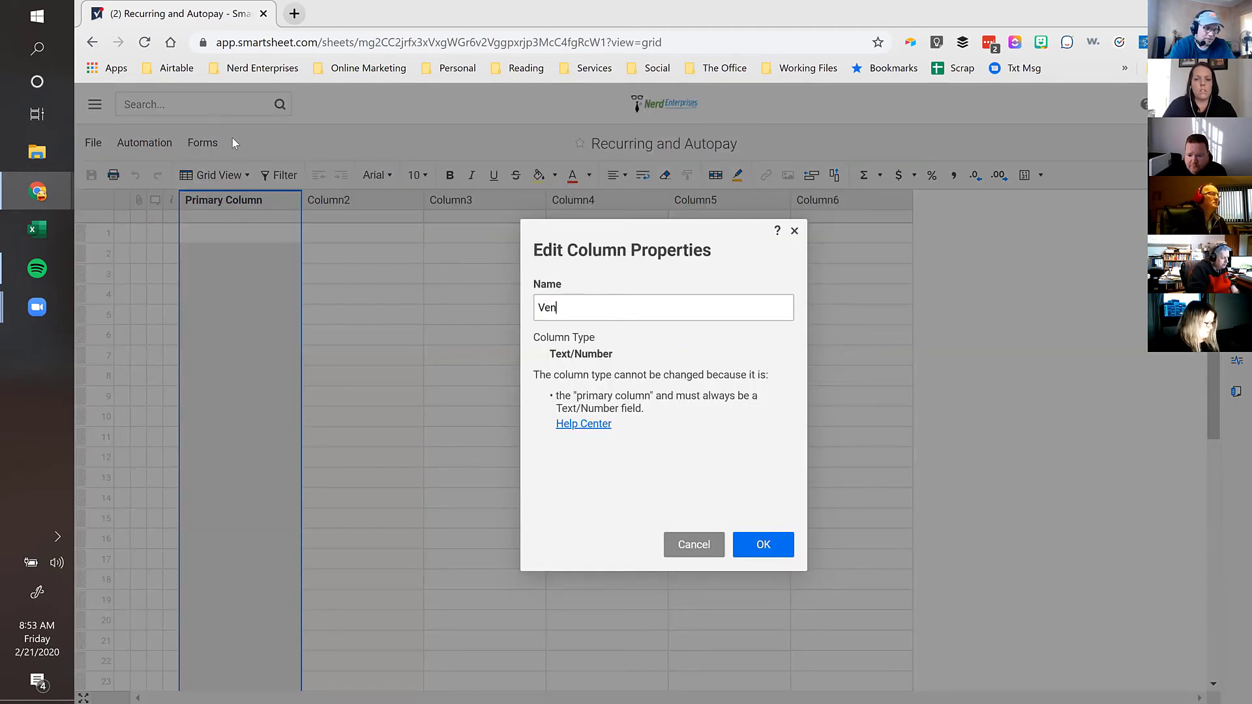
key("BackSpace")
type("r ")
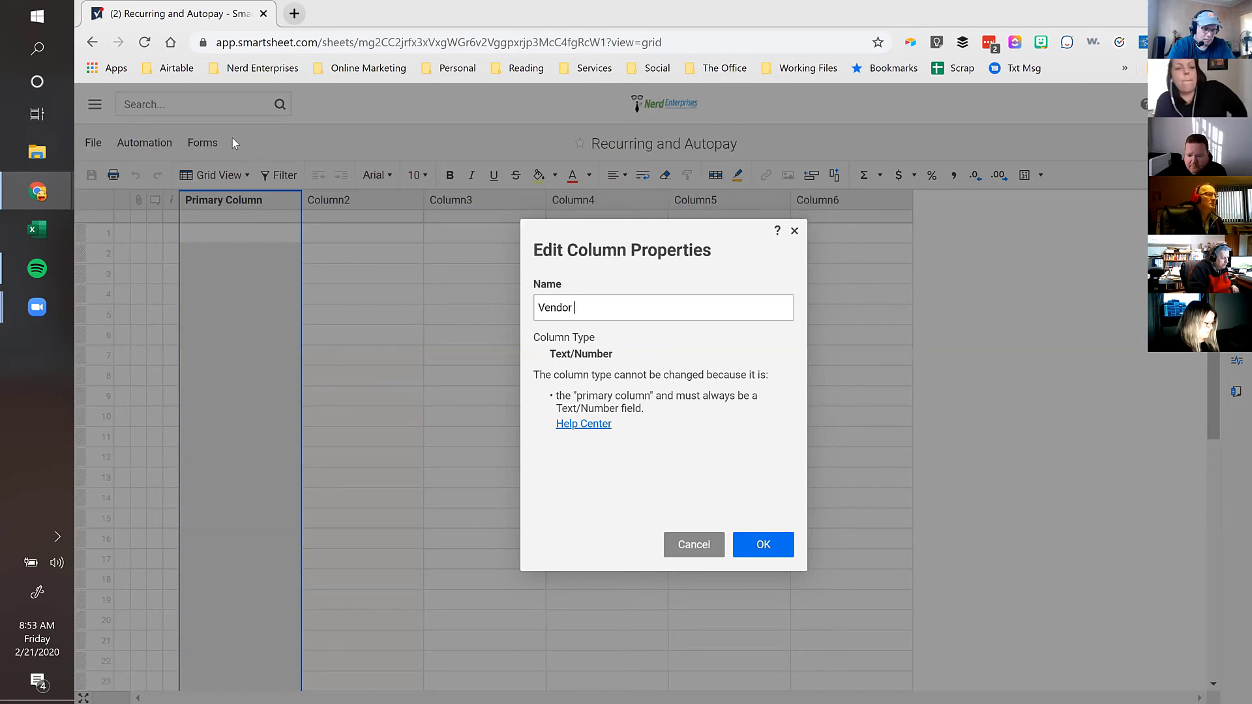
type("/ Payee")
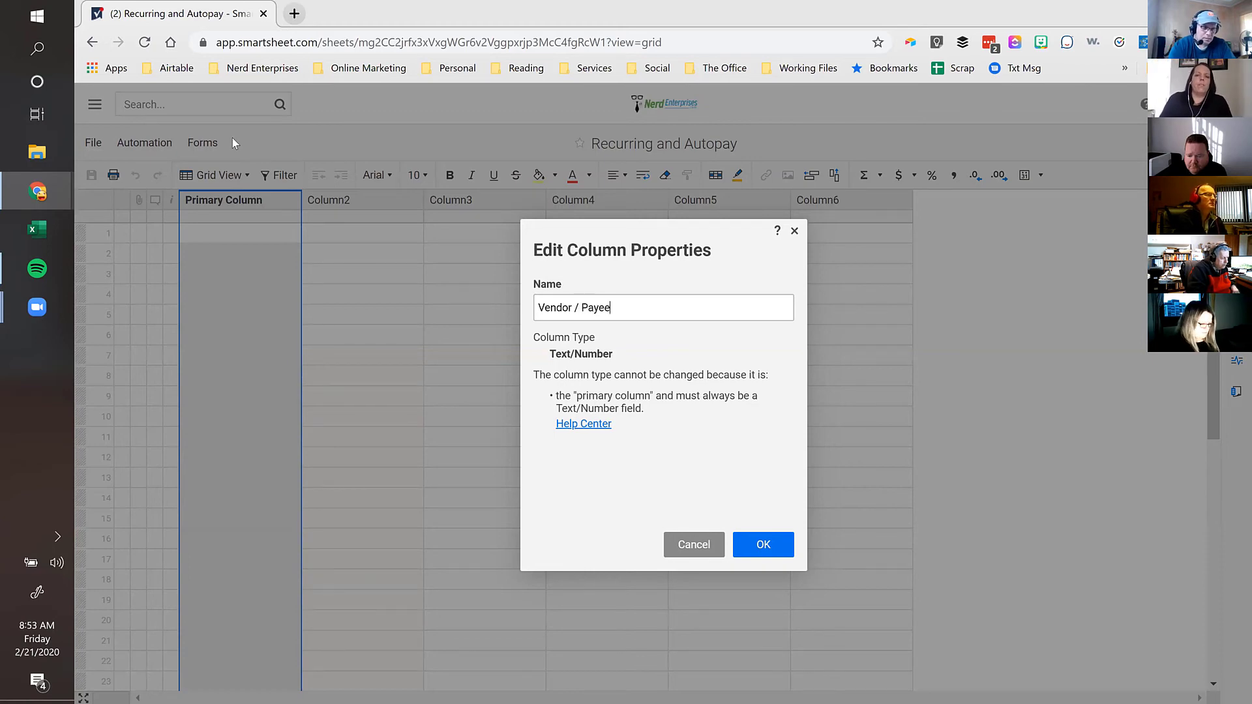
key("Return")
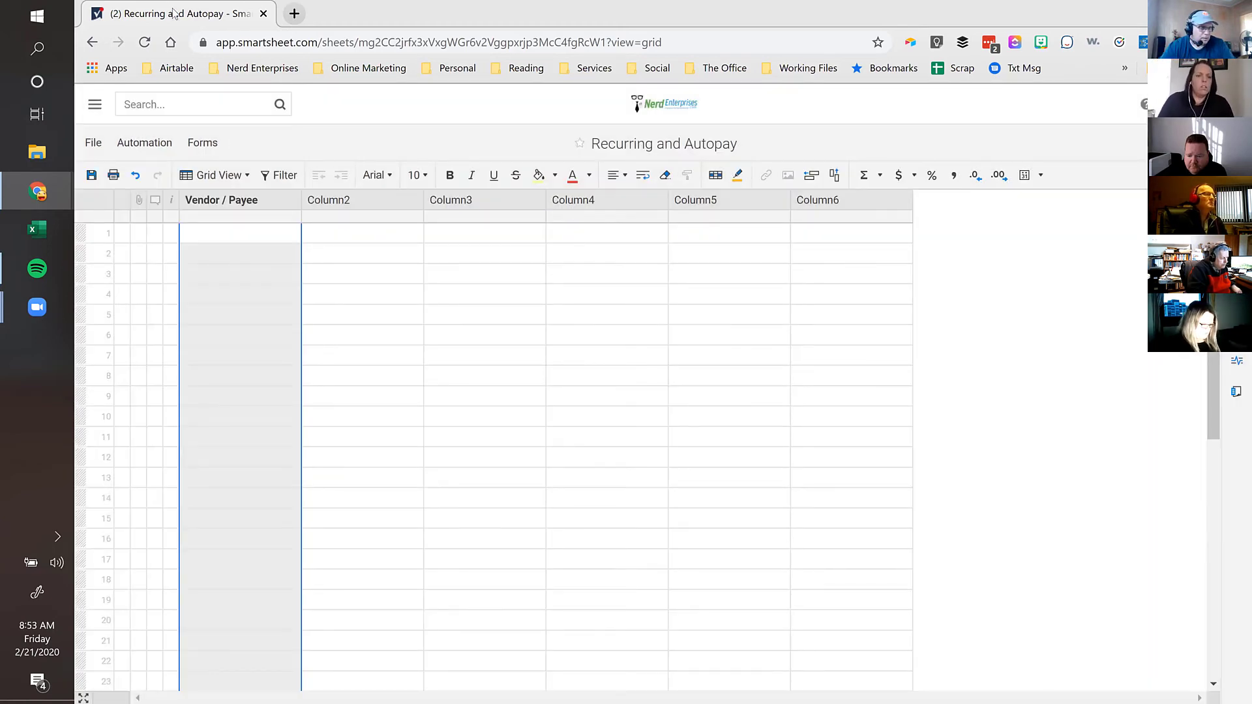
Step: Rename Column2 "Company" and make it a single-select dropdown with the values Company 1 and Company 2
left_click(356, 200)
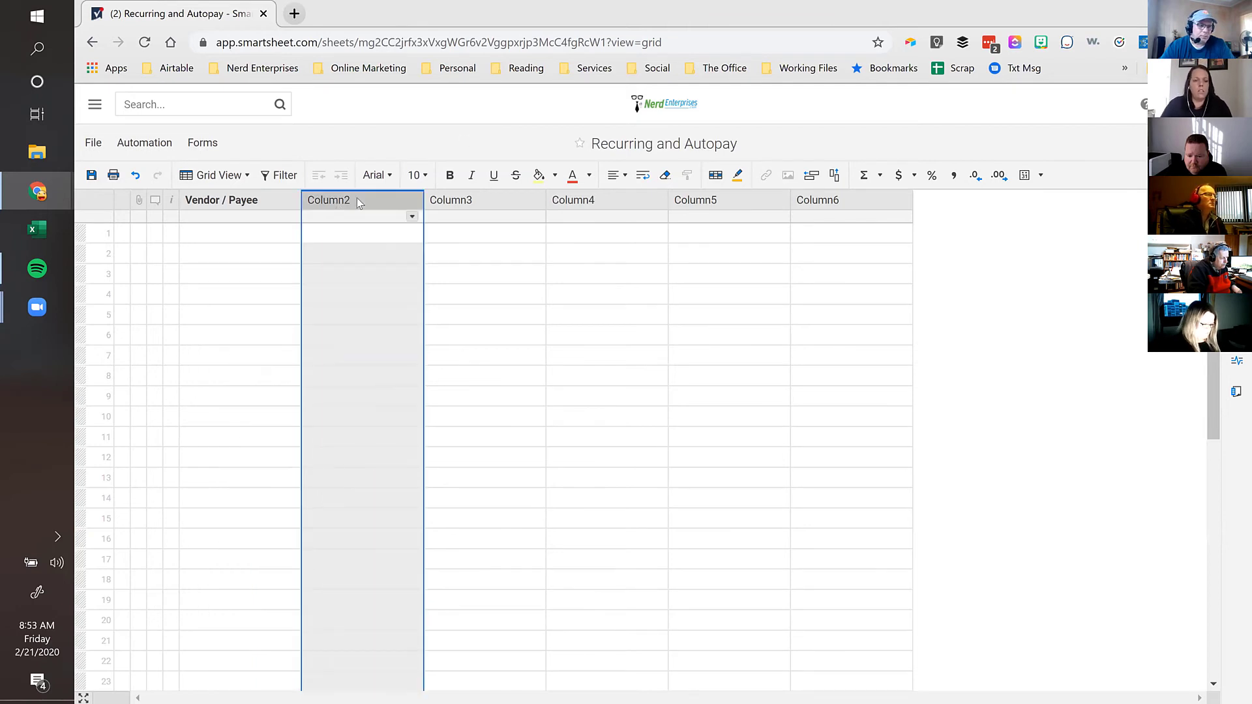
double_click(358, 198)
type("C")
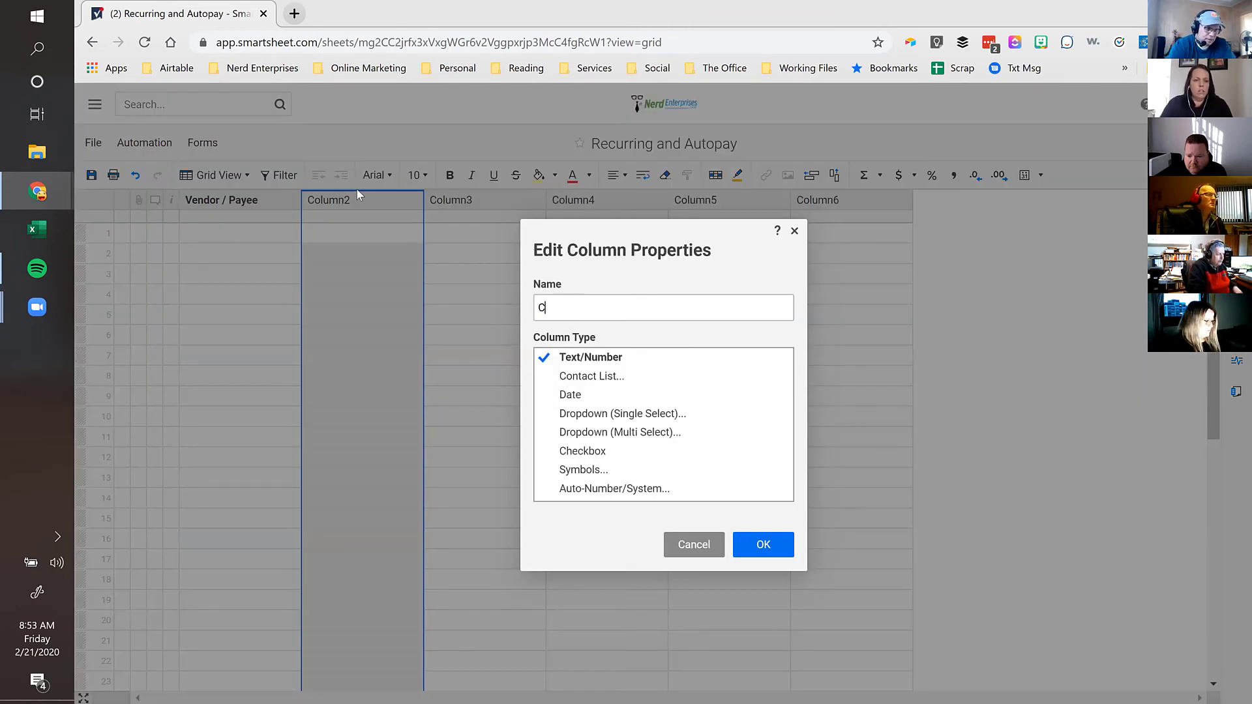
type("ompany")
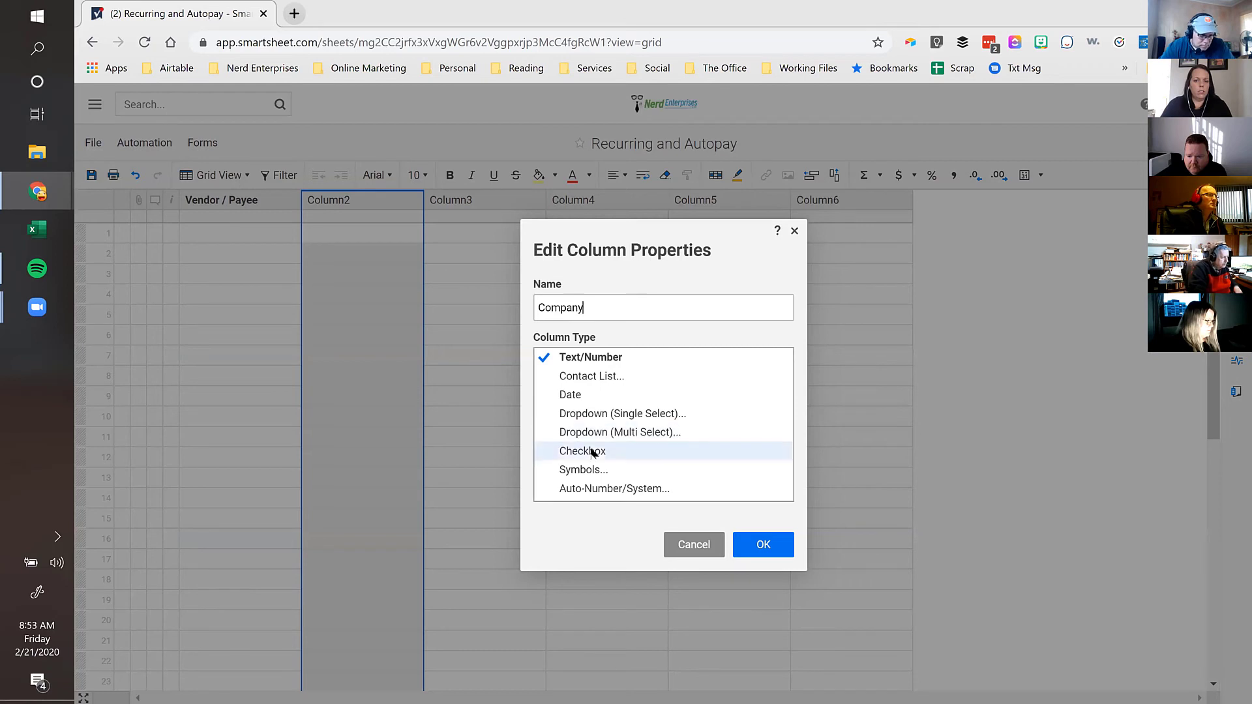
left_click(584, 411)
left_click(916, 358)
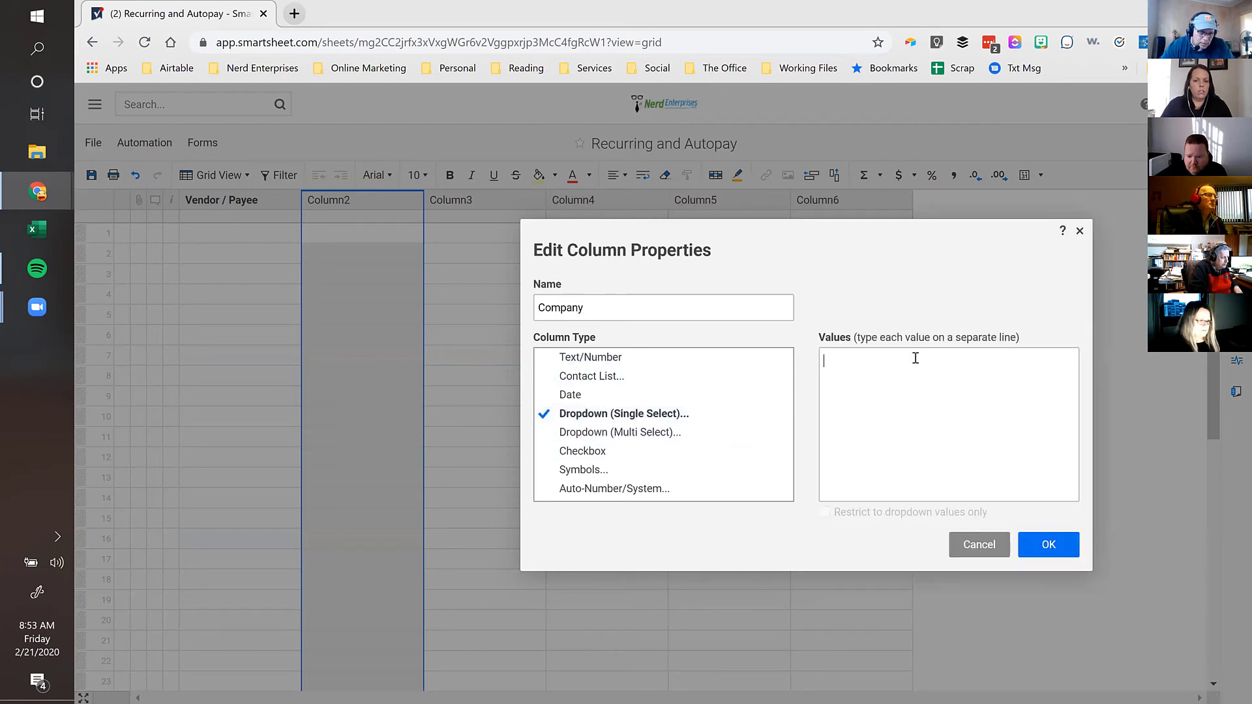
type("Company 1")
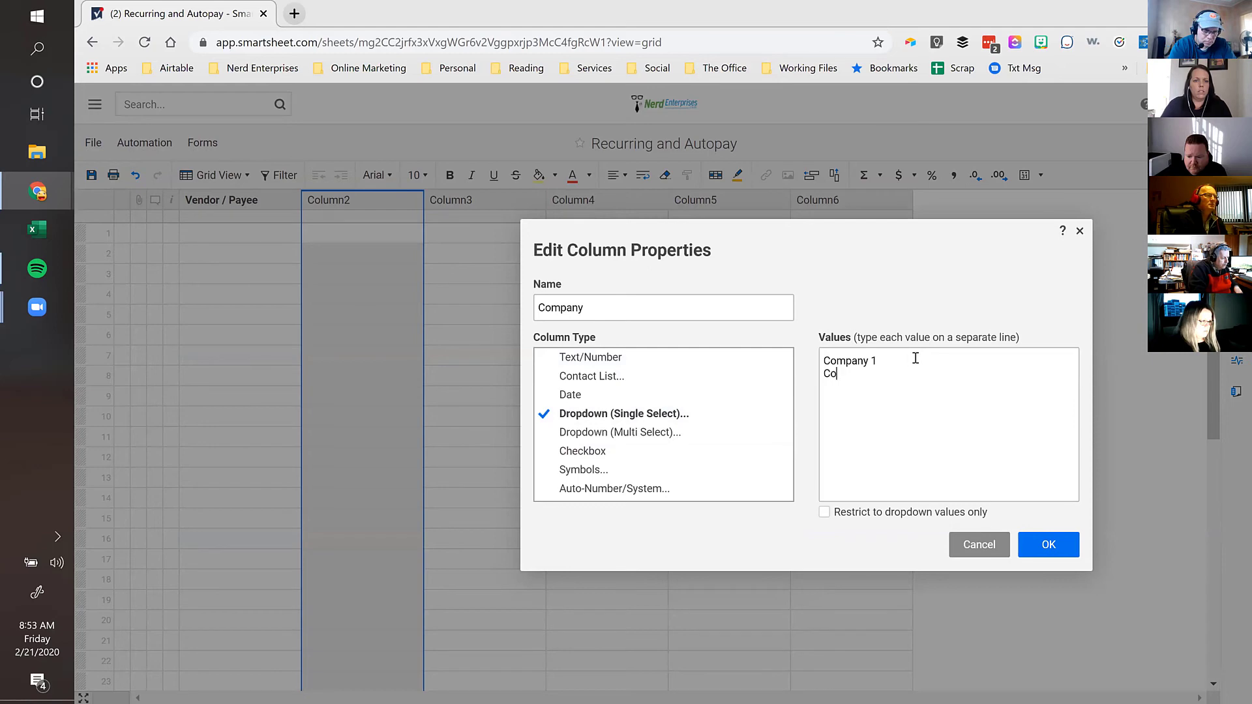
key("BackSpace")
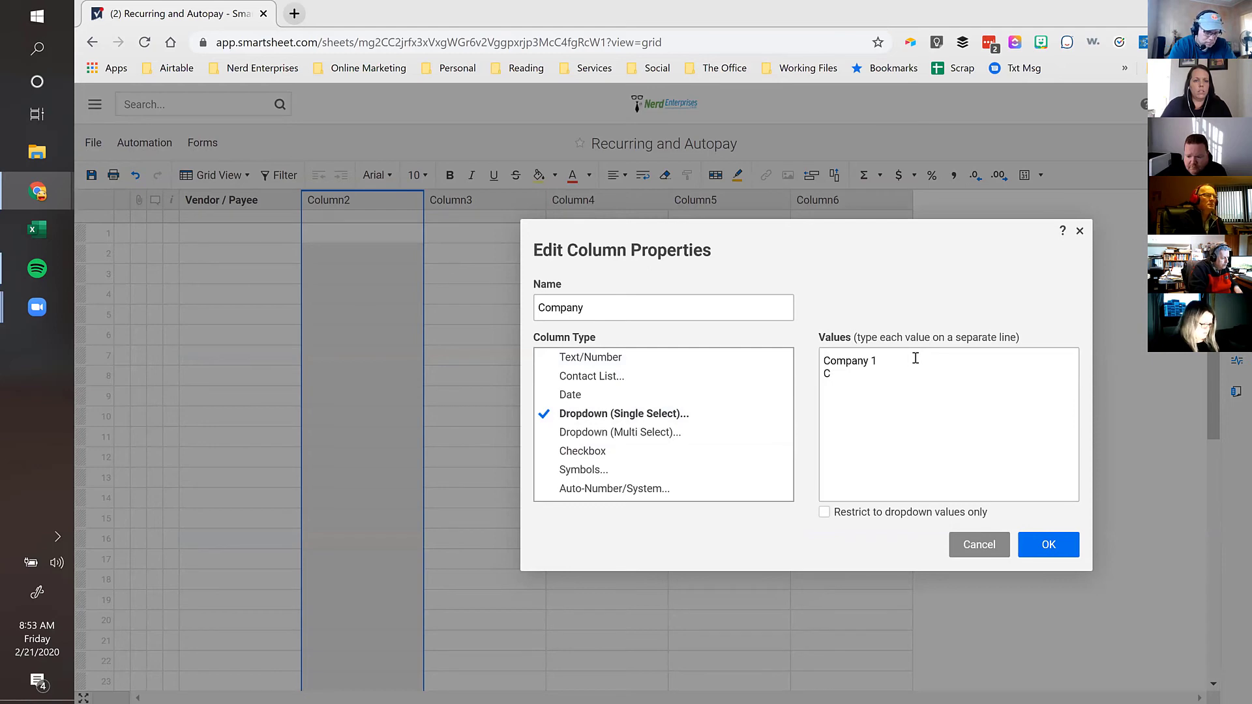
type("ompany 2")
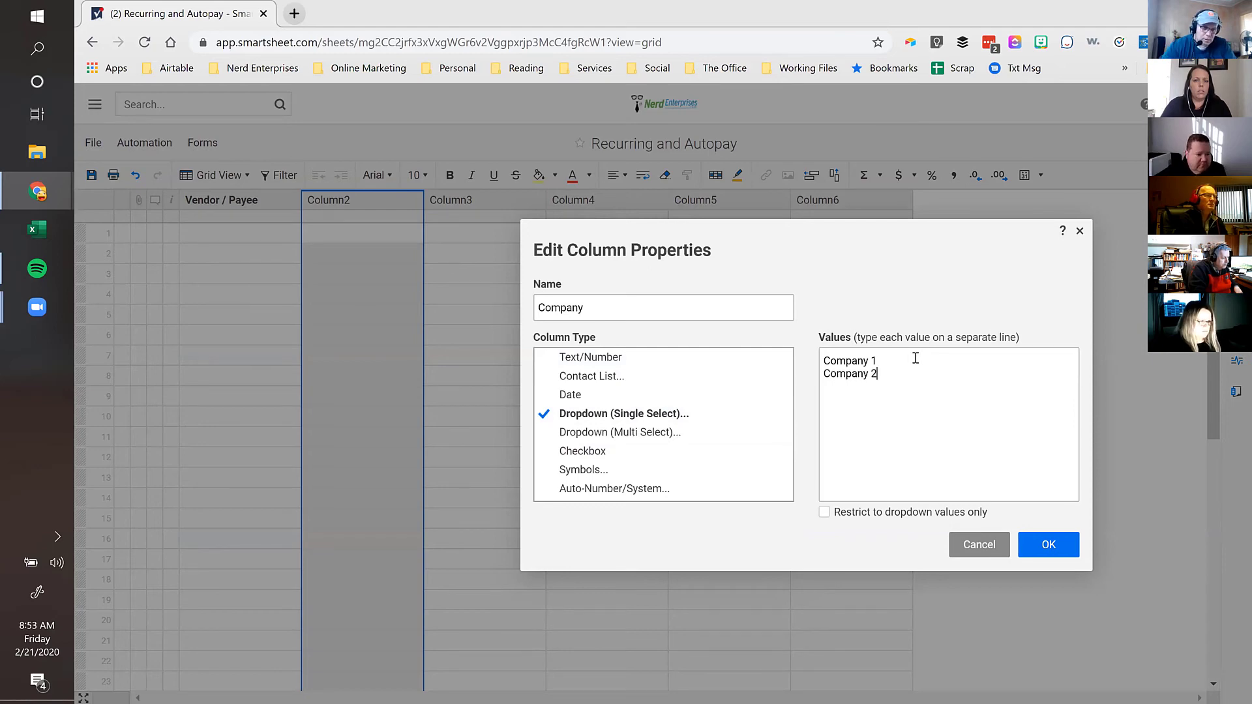
left_click(1048, 546)
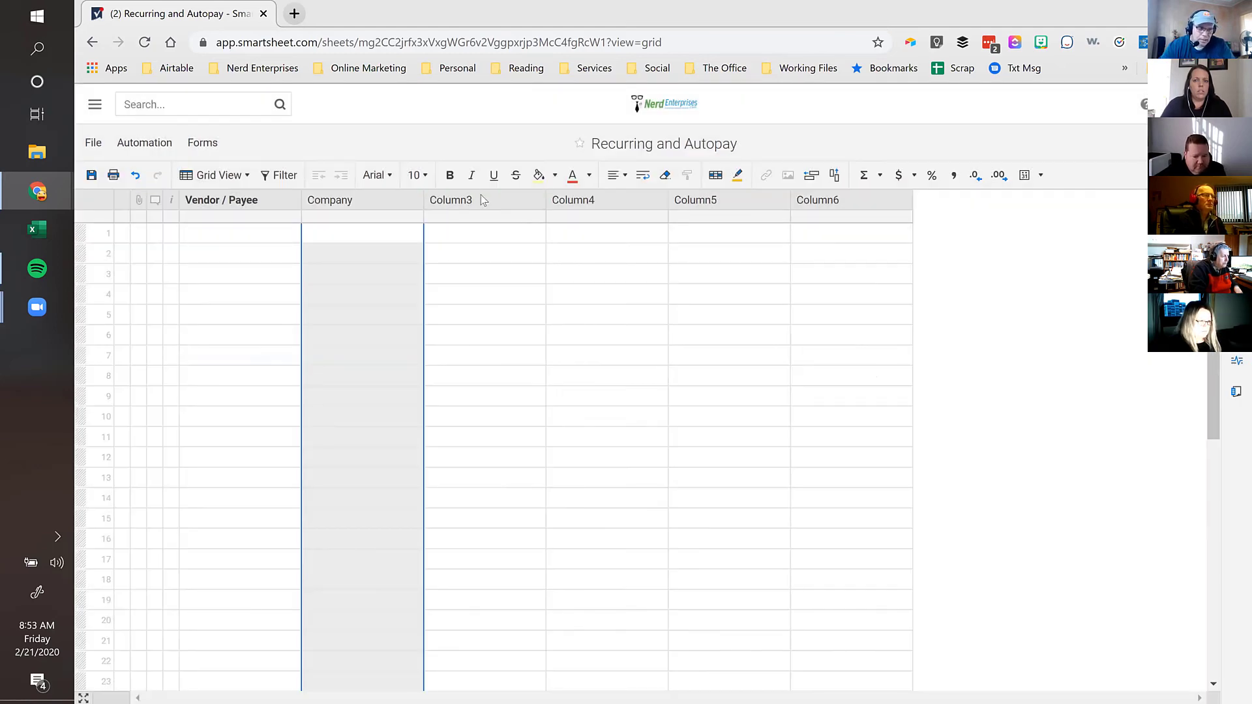
Step: Rename Column3 "Frequency" and make it a single-select dropdown restricted to the values Monthly, Quarterly, Semi-annually and Annually
double_click(478, 201)
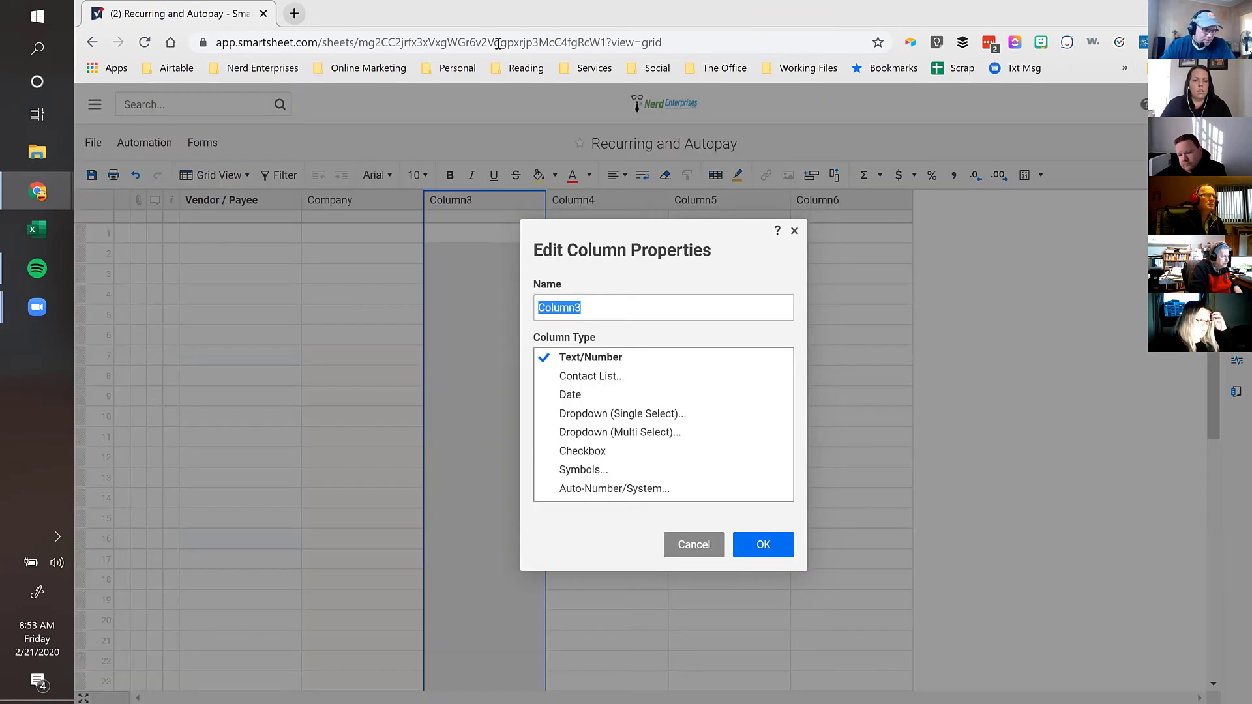
type("Frequency")
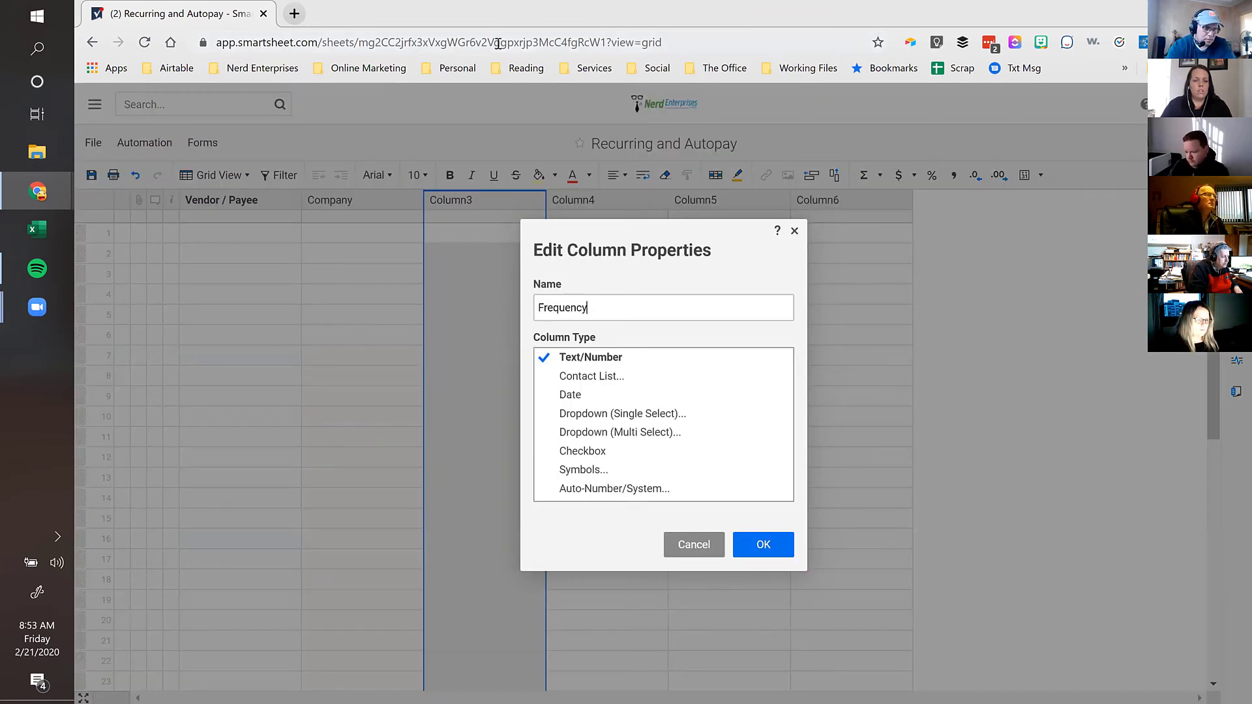
left_click(613, 414)
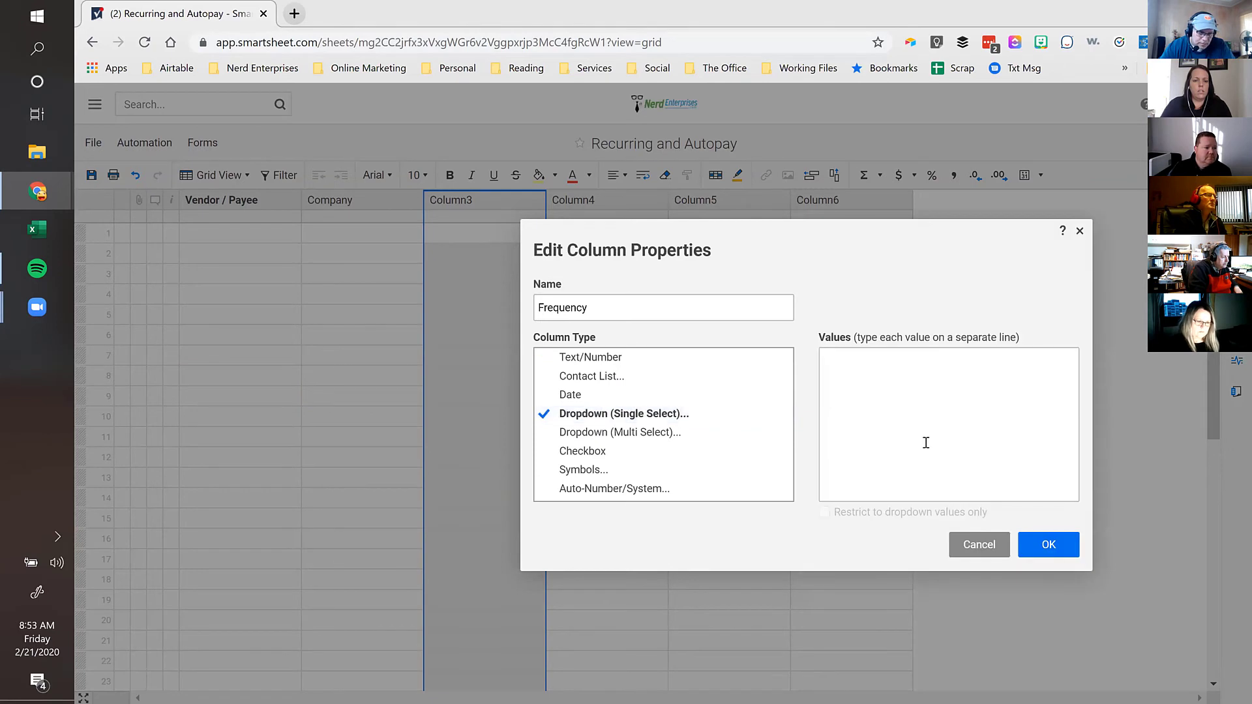
type("Mont")
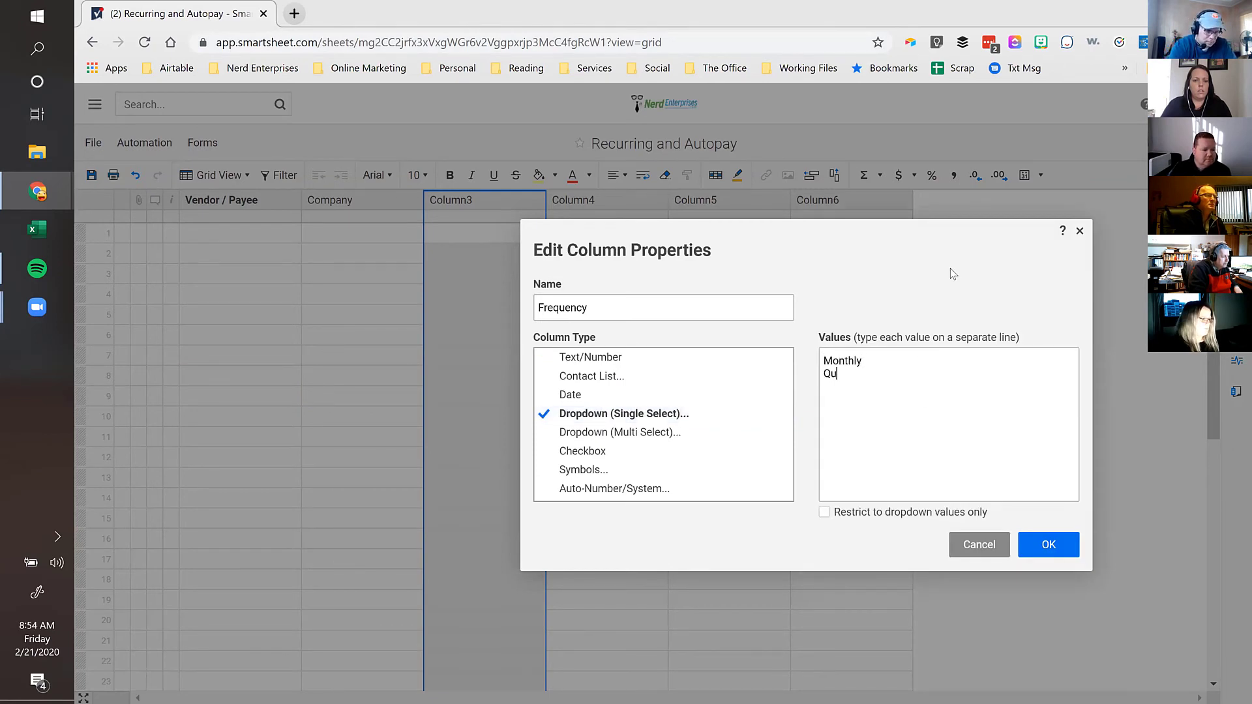
type("hly")
key("Return")
type("Quarterly")
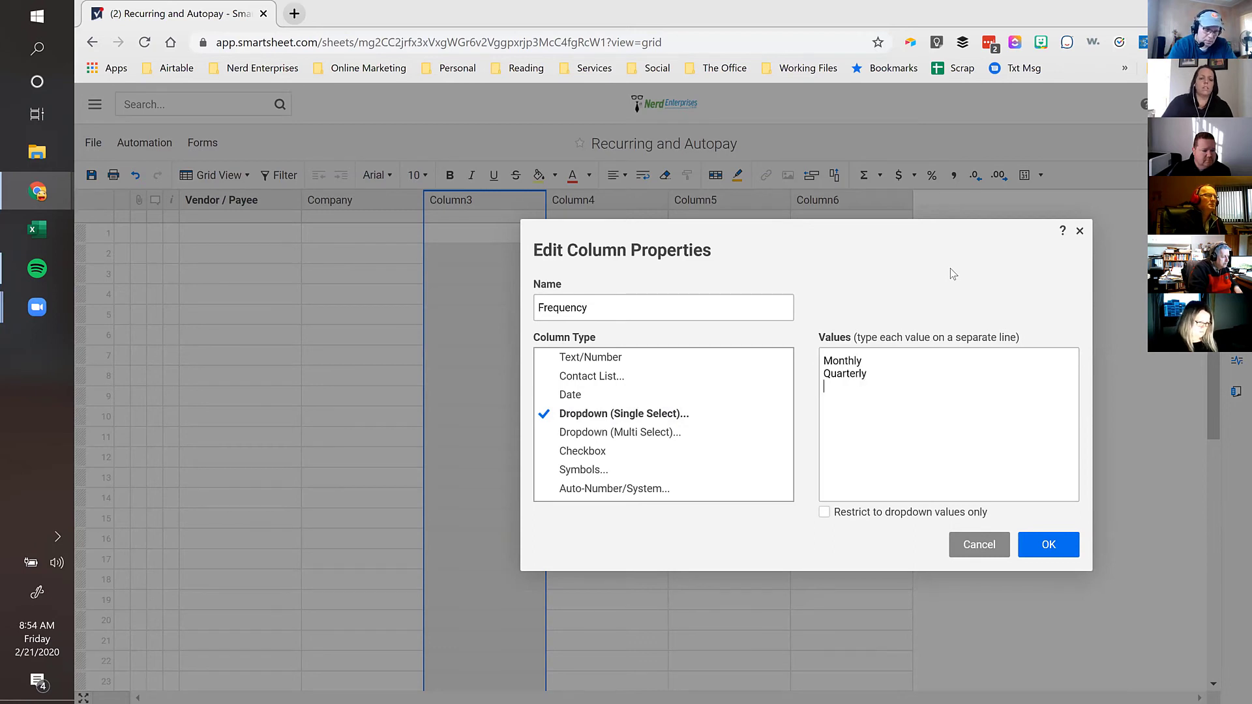
key("Return")
type("Semi")
type("-")
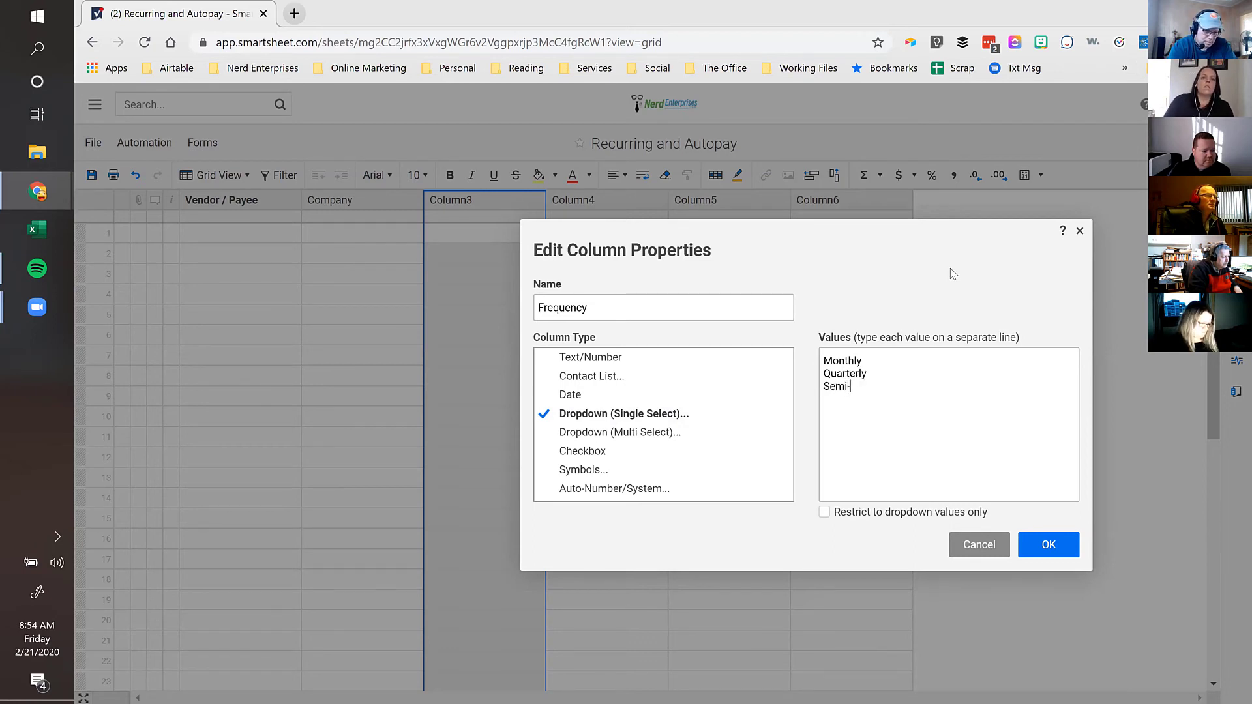
type("annually An")
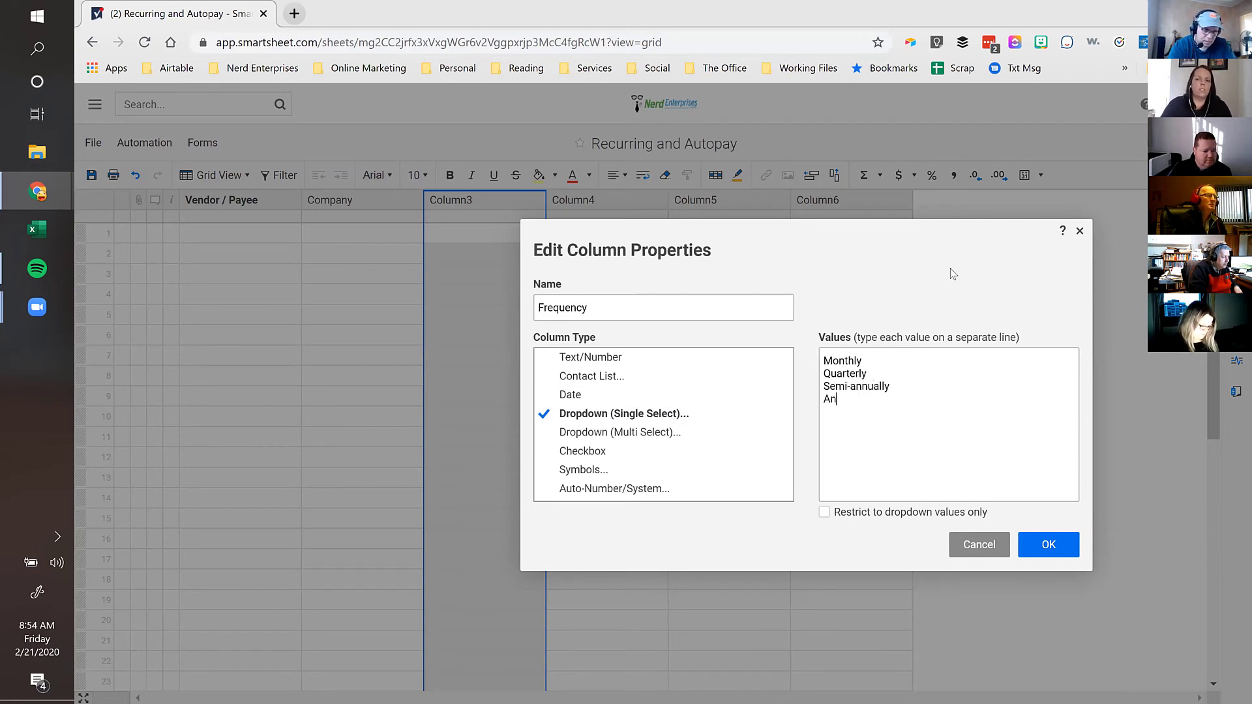
type("nually")
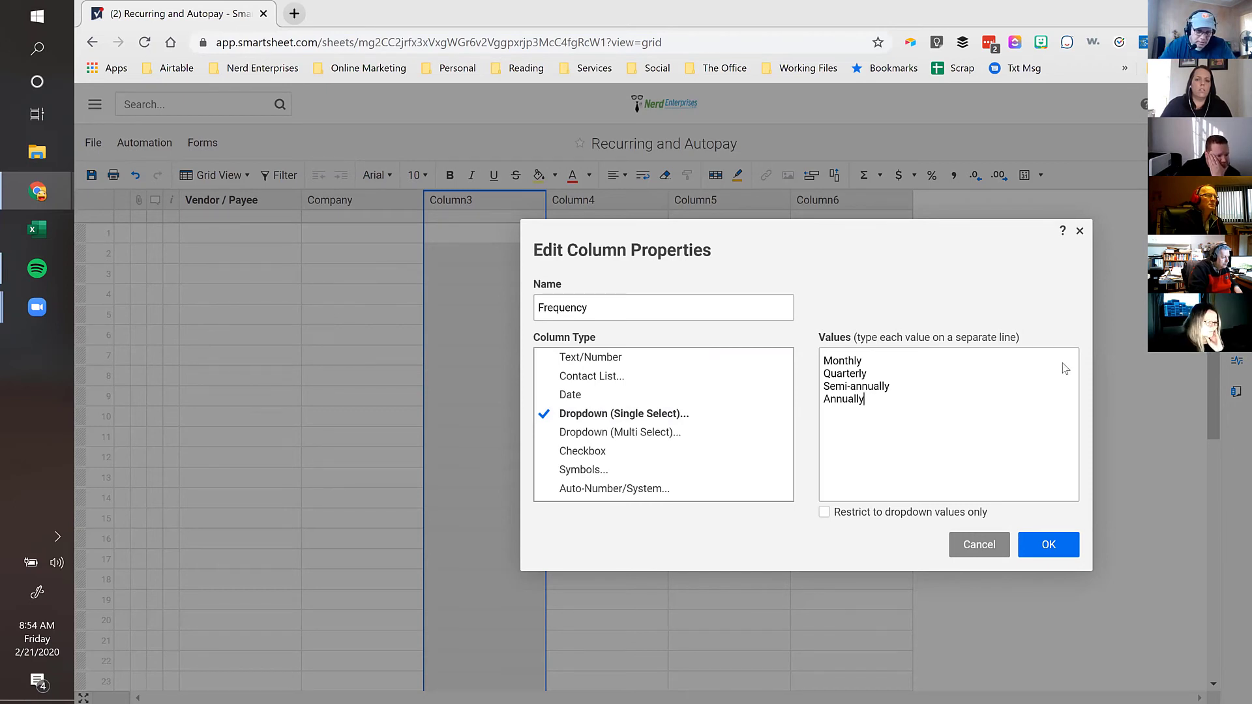
left_click(825, 512)
left_click(1044, 556)
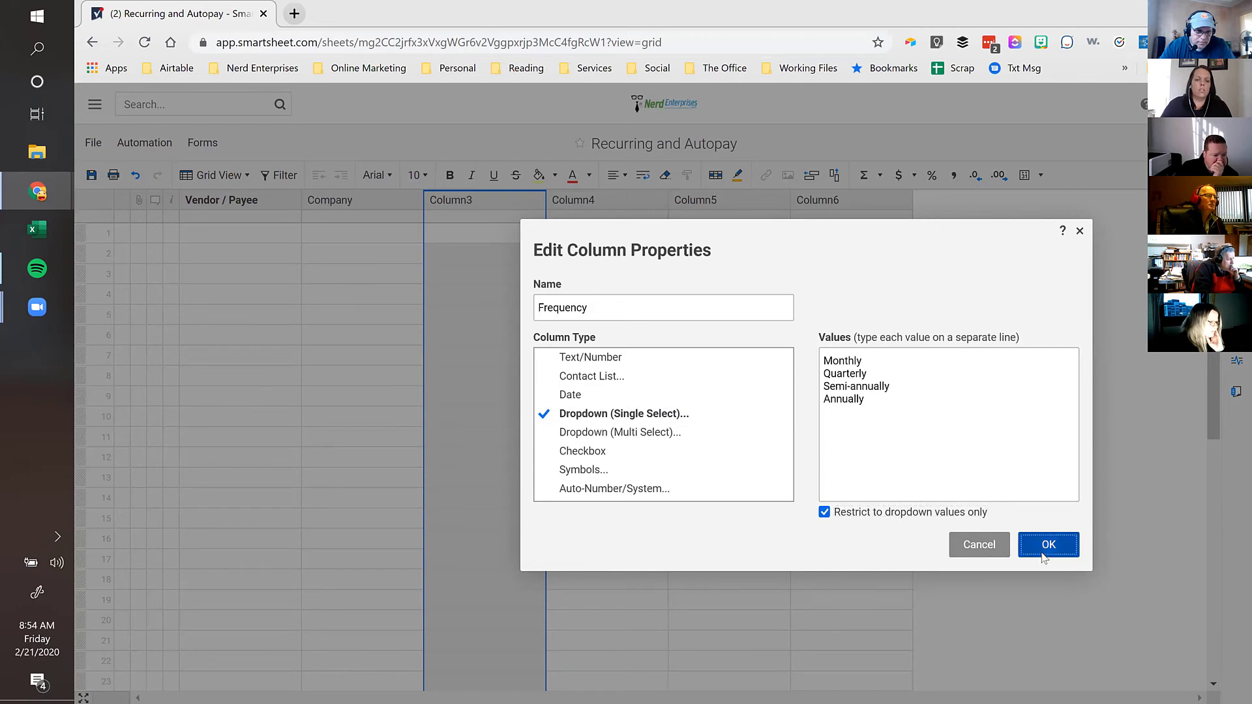
Step: Rename Column4 "Status" and make it a single-select dropdown restricted to the values Autopay and Manual
left_click(599, 201)
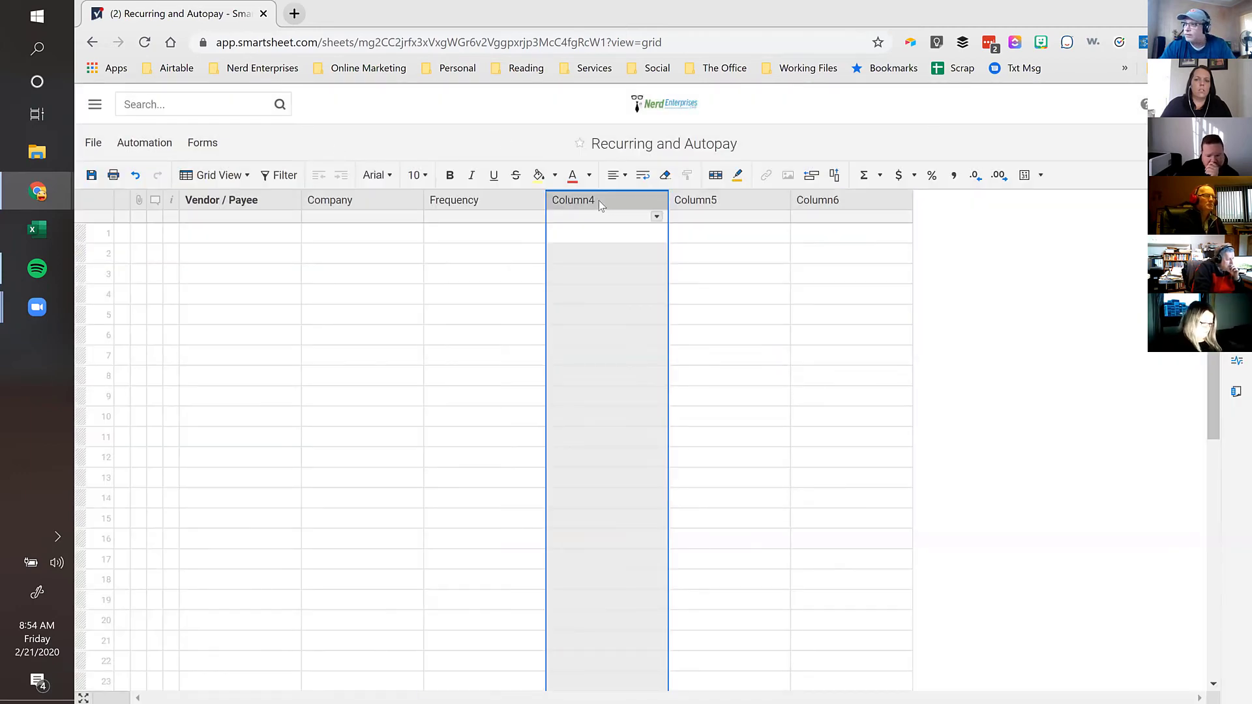
double_click(599, 201)
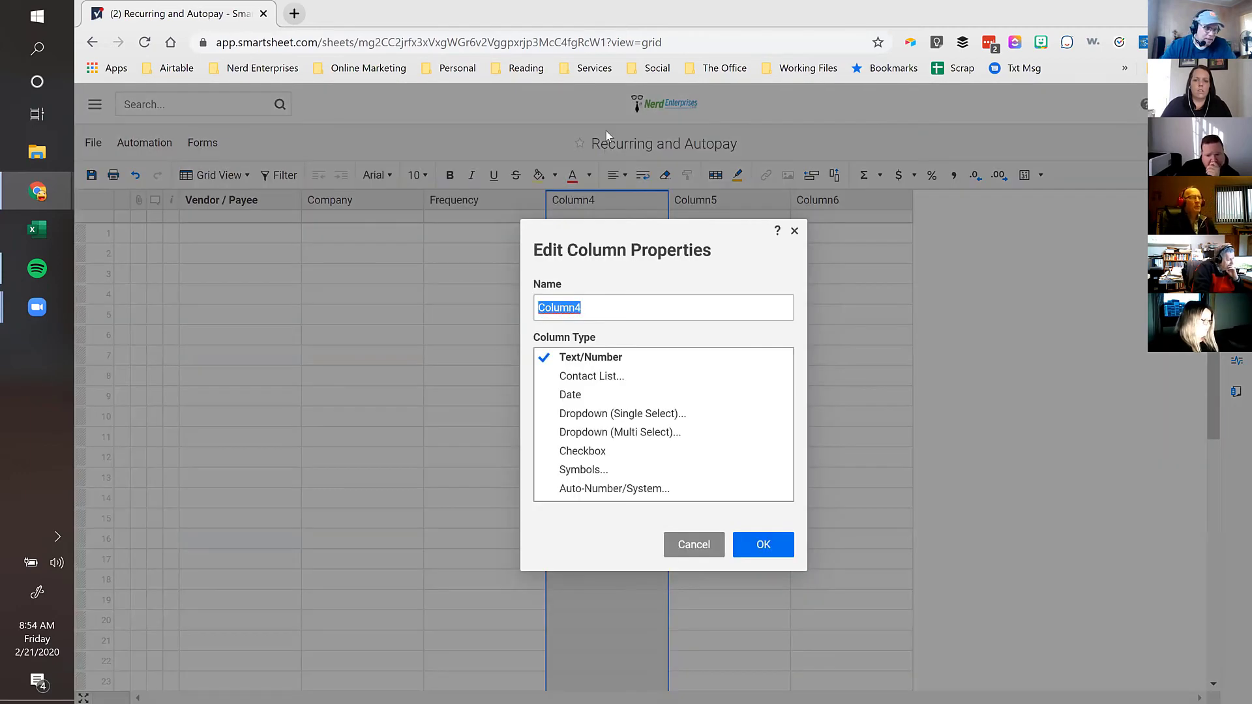
type("Status")
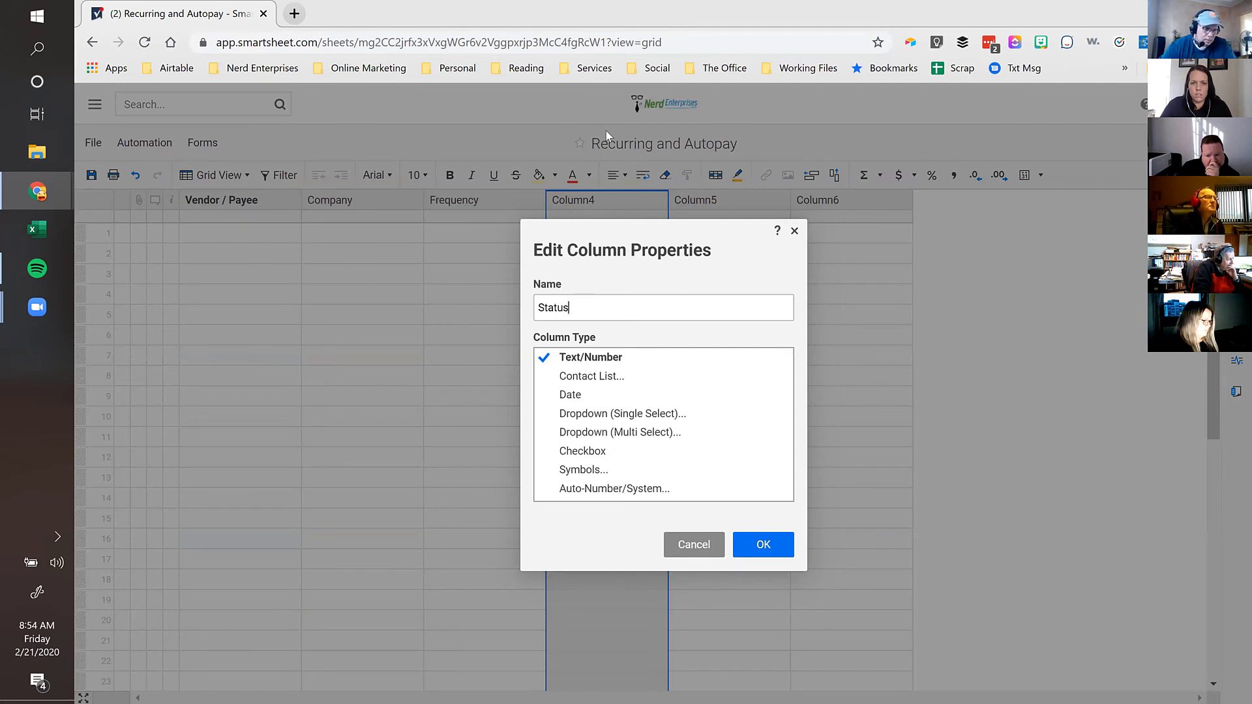
left_click(623, 414)
left_click(970, 392)
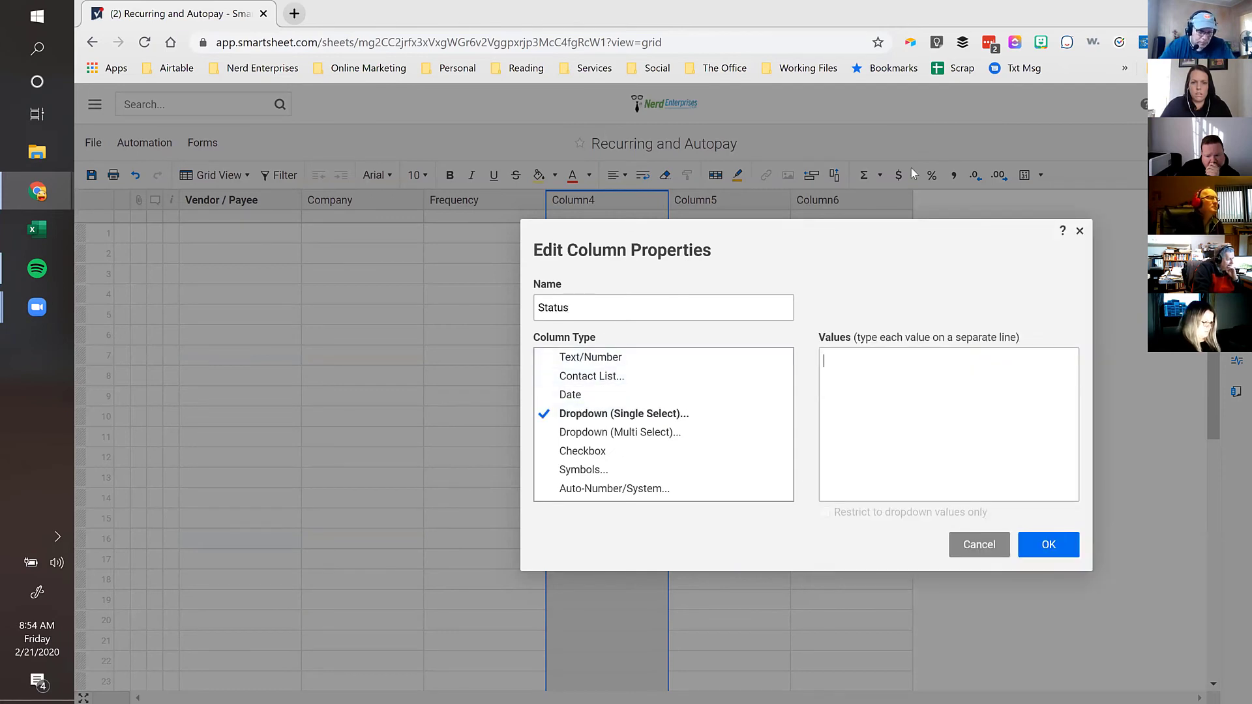
type("A")
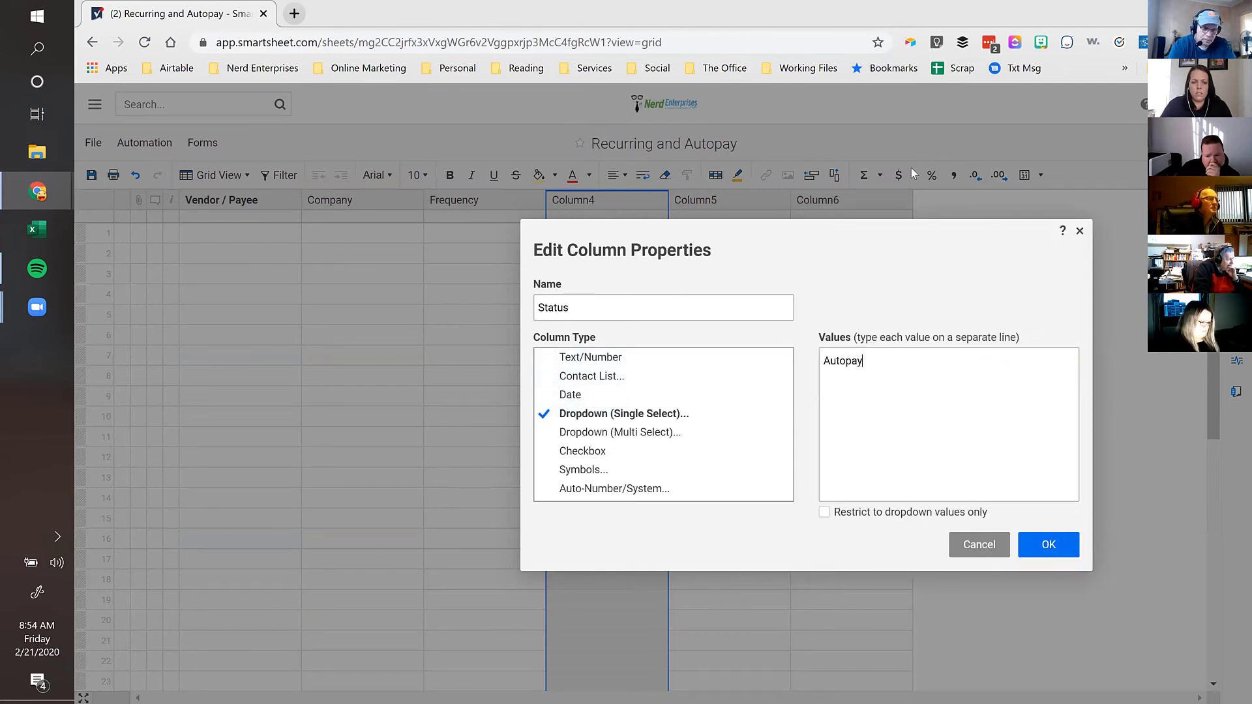
type("utopay")
key("Return")
type("Manual")
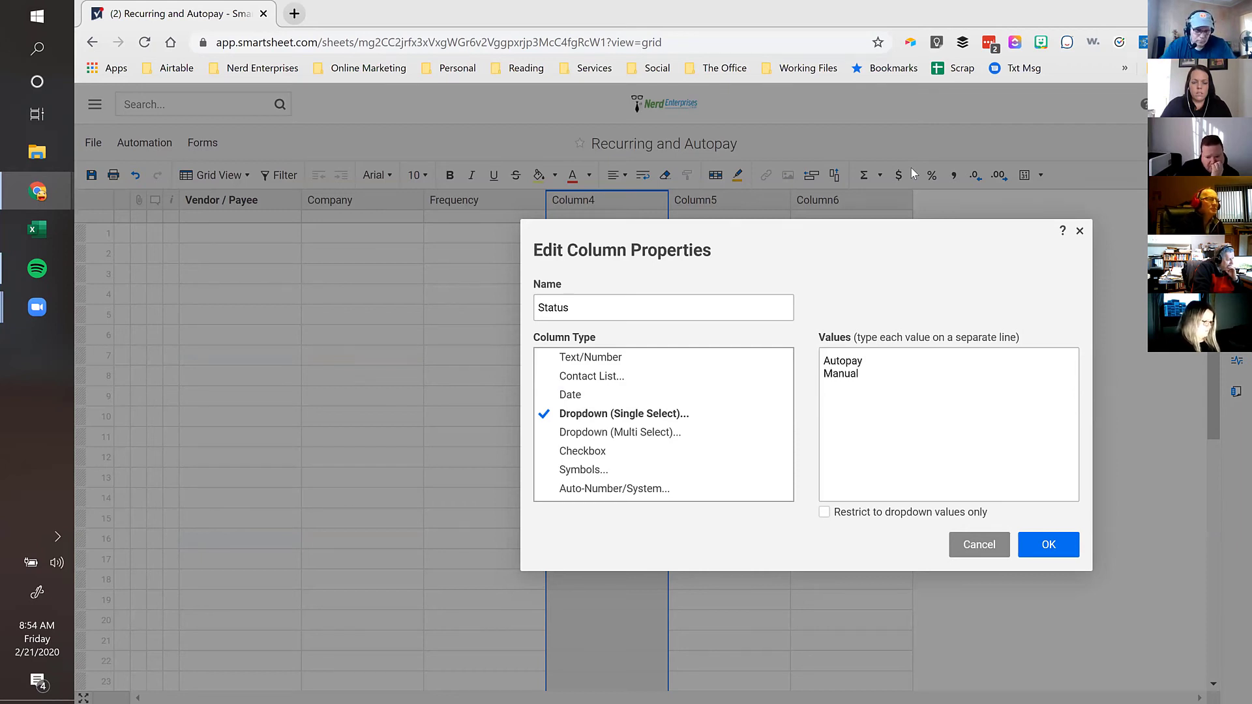
left_click(824, 512)
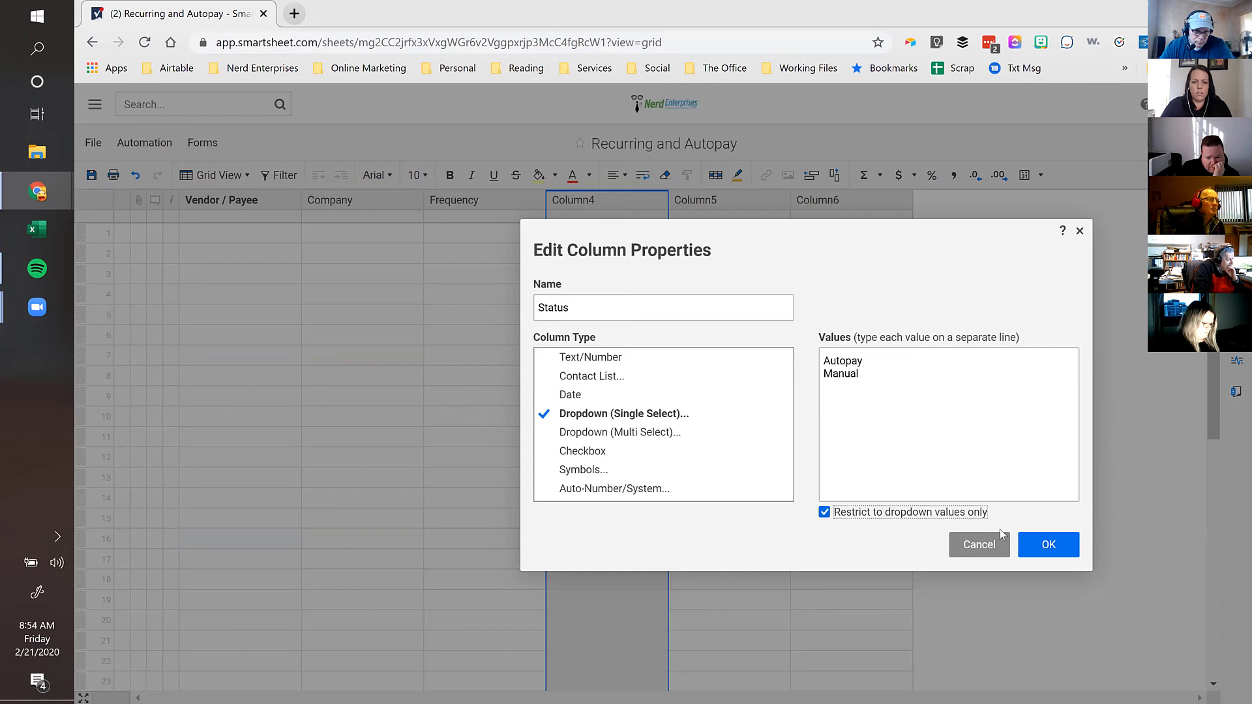
left_click(1048, 545)
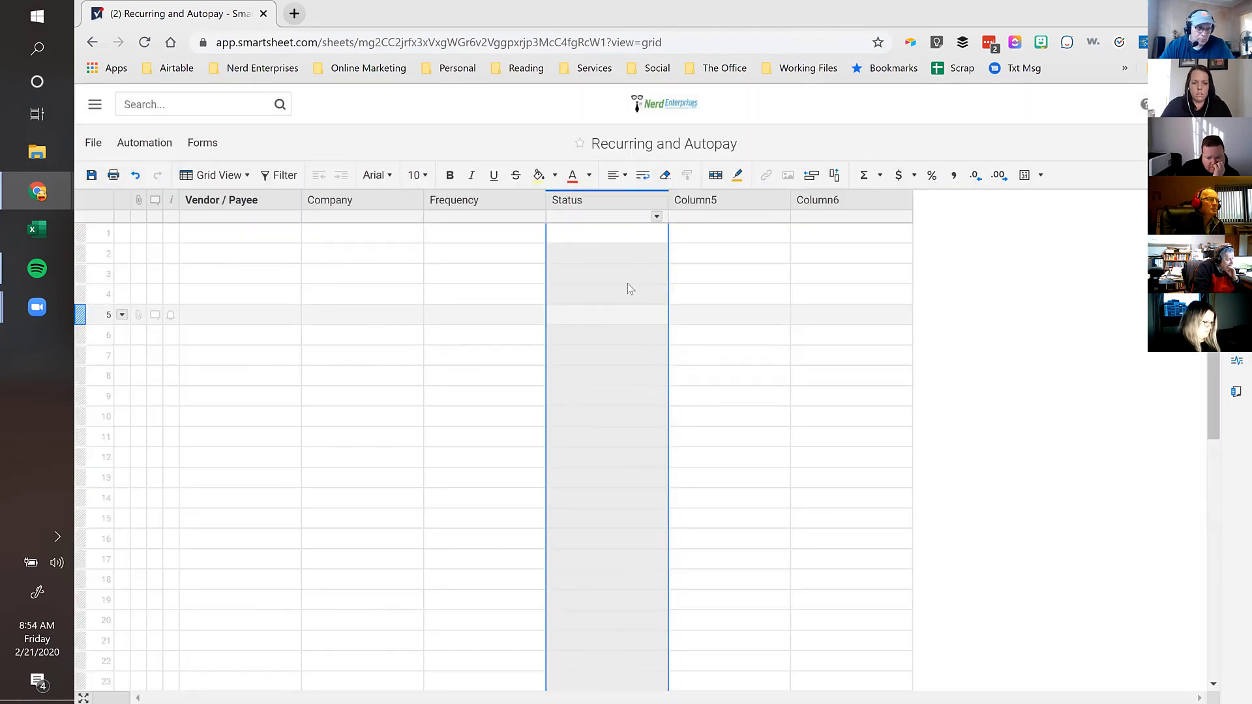
Step: Rename Column5 "Next Renewal Date" and change its column type to Date
double_click(708, 204)
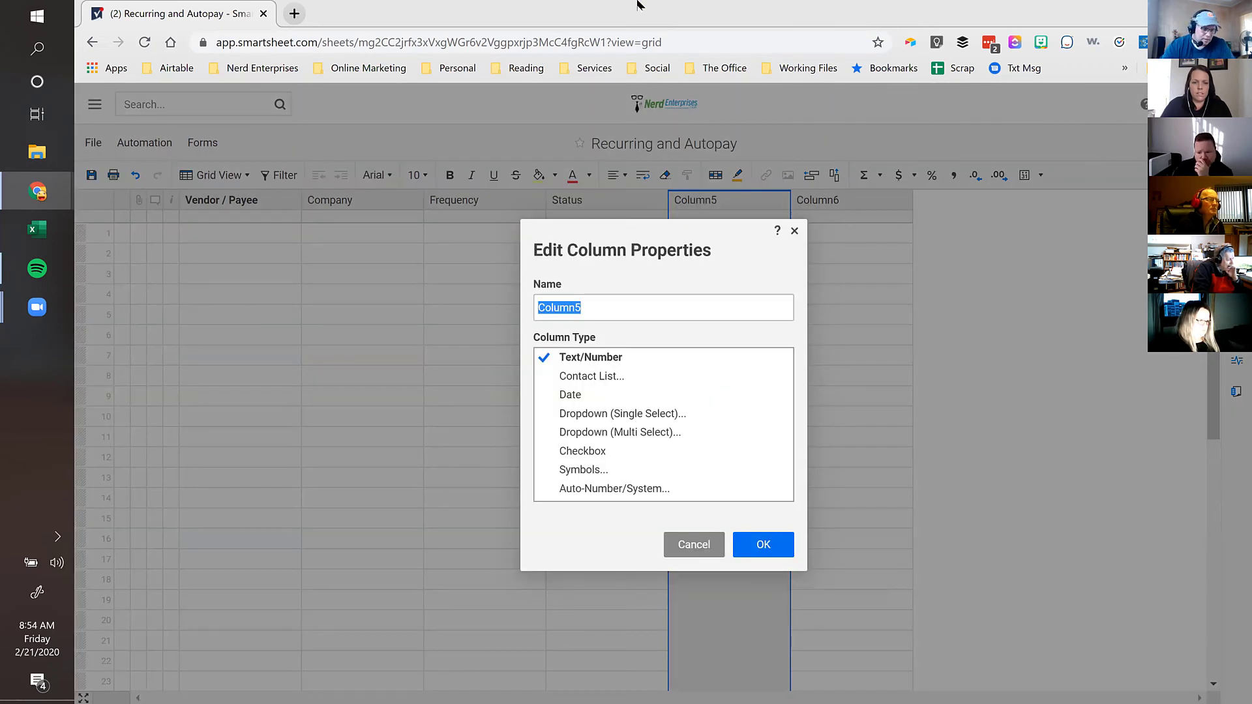
type("Ne")
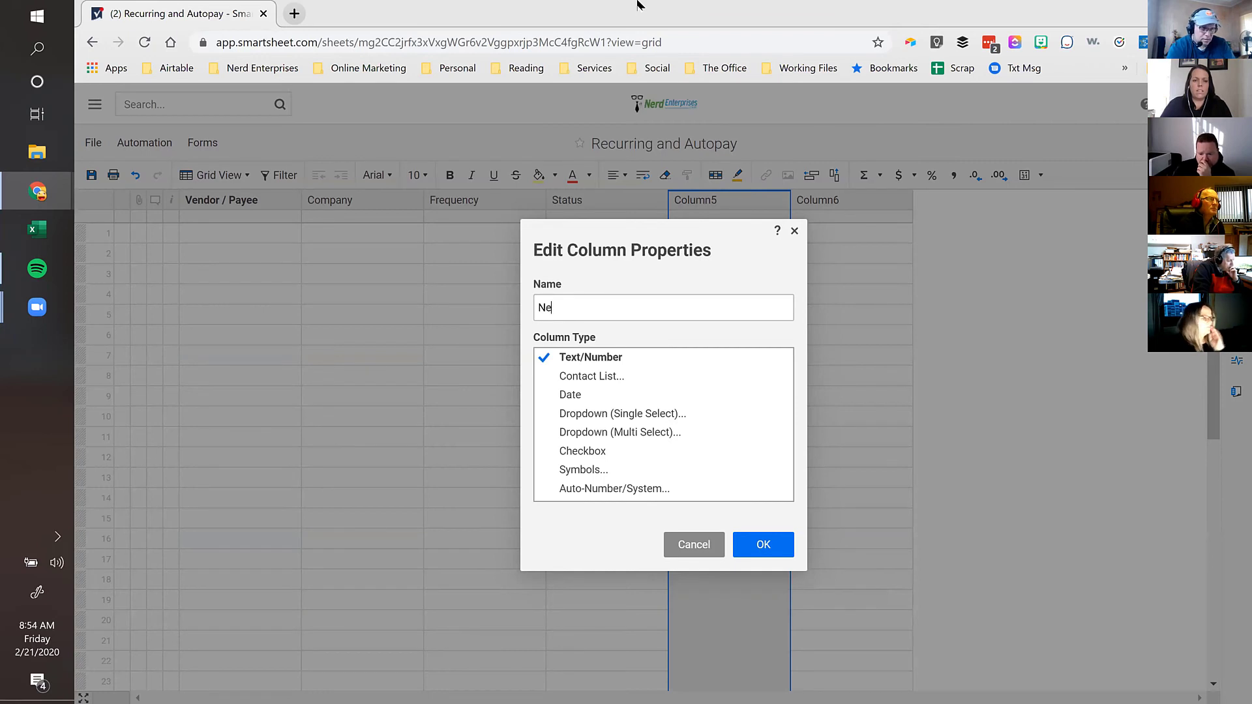
type("xt Renea")
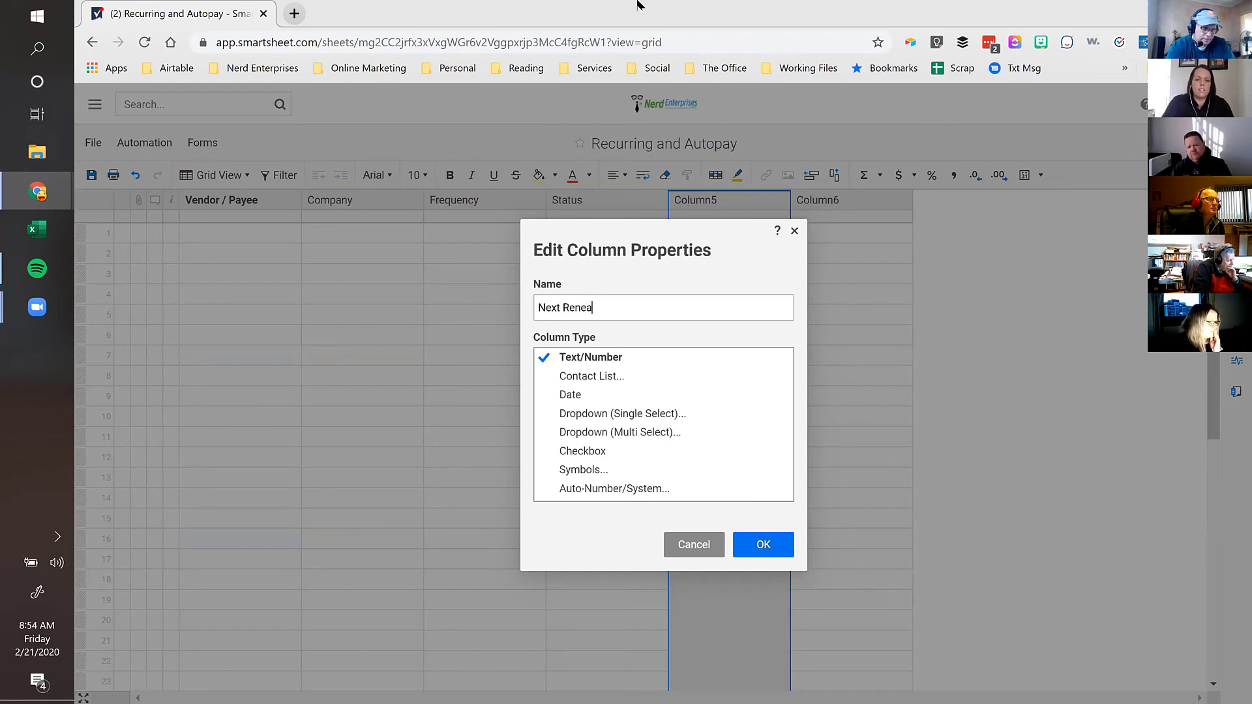
key("BackSpace")
type("wal Date")
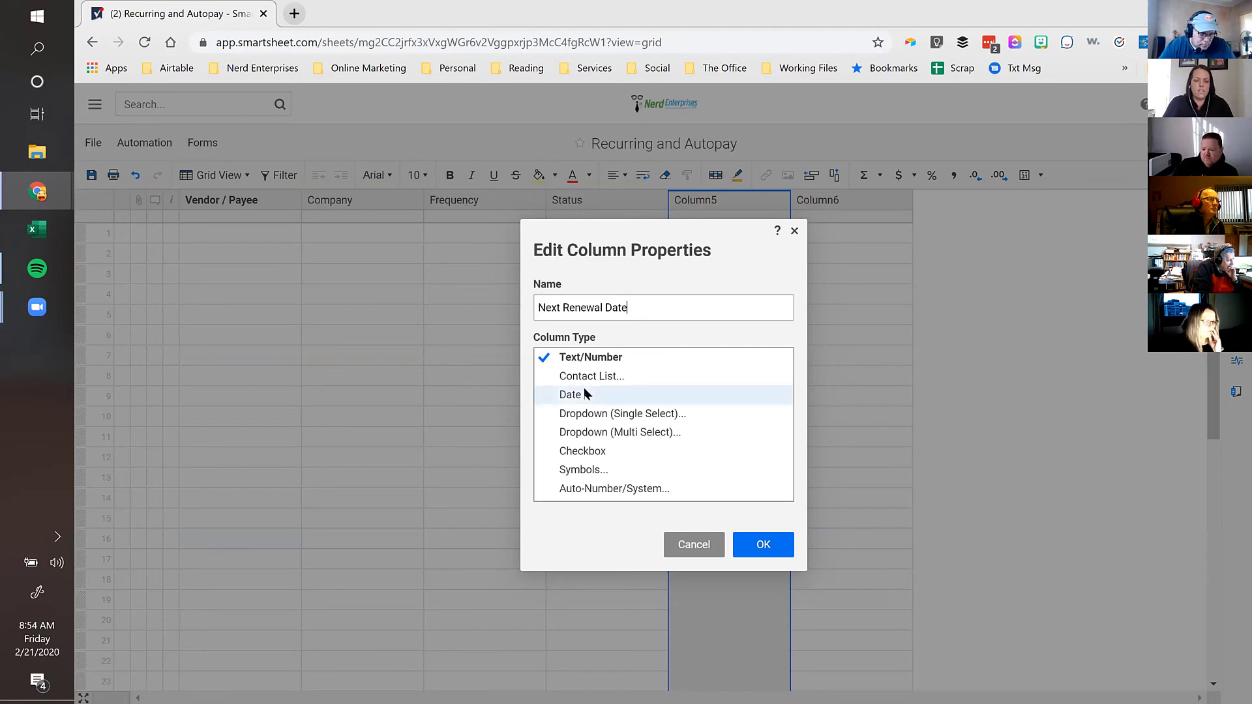
left_click(571, 394)
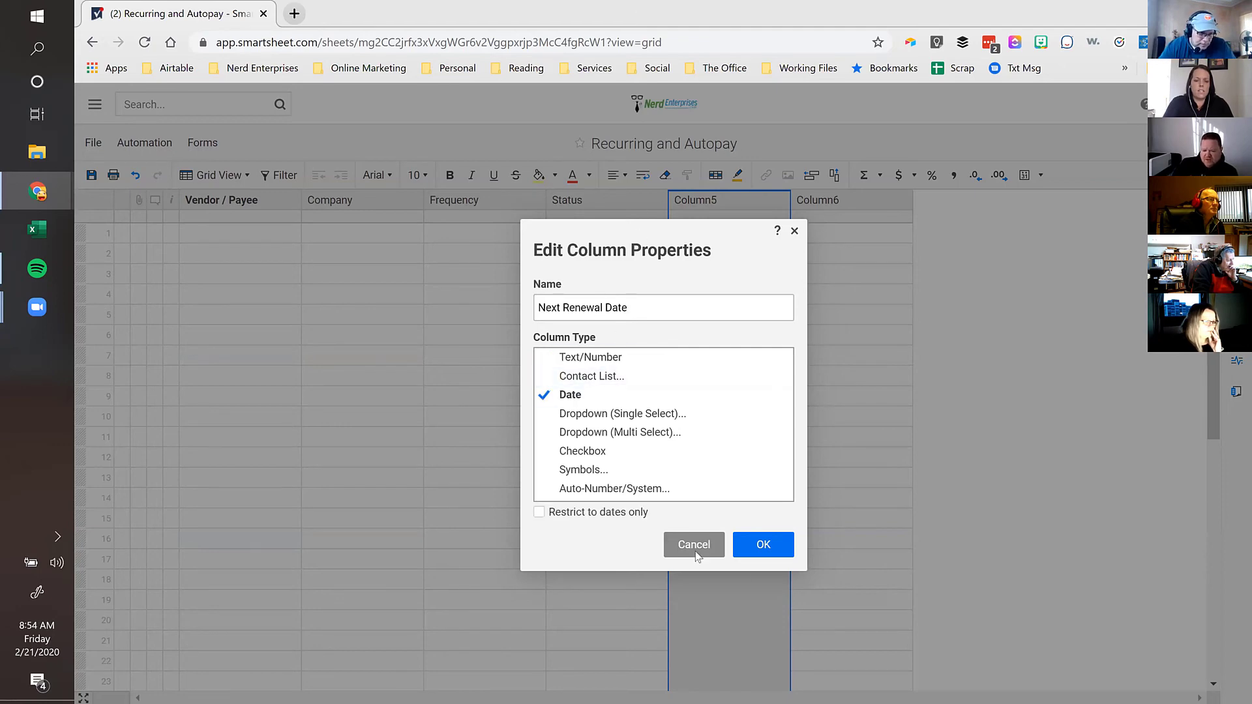
left_click(763, 547)
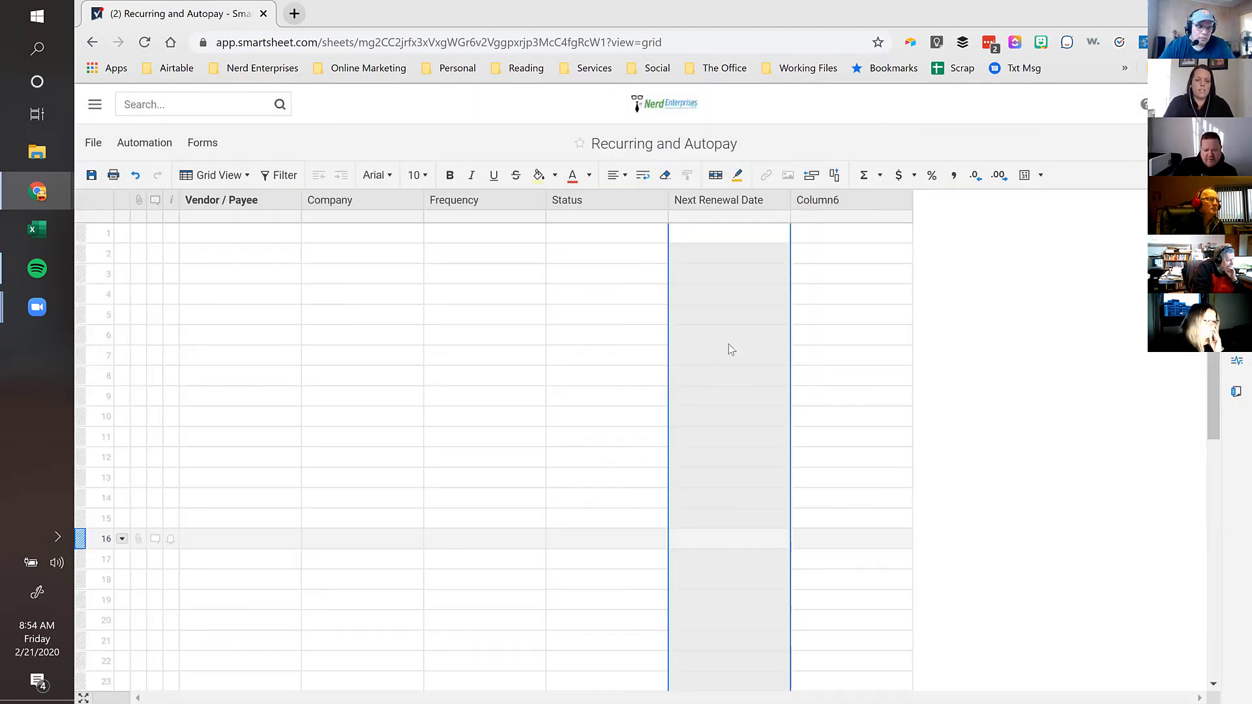
Step: Rename Column6 "Amount (Actual or est.)", keeping it a Text/Number column
left_click(824, 202)
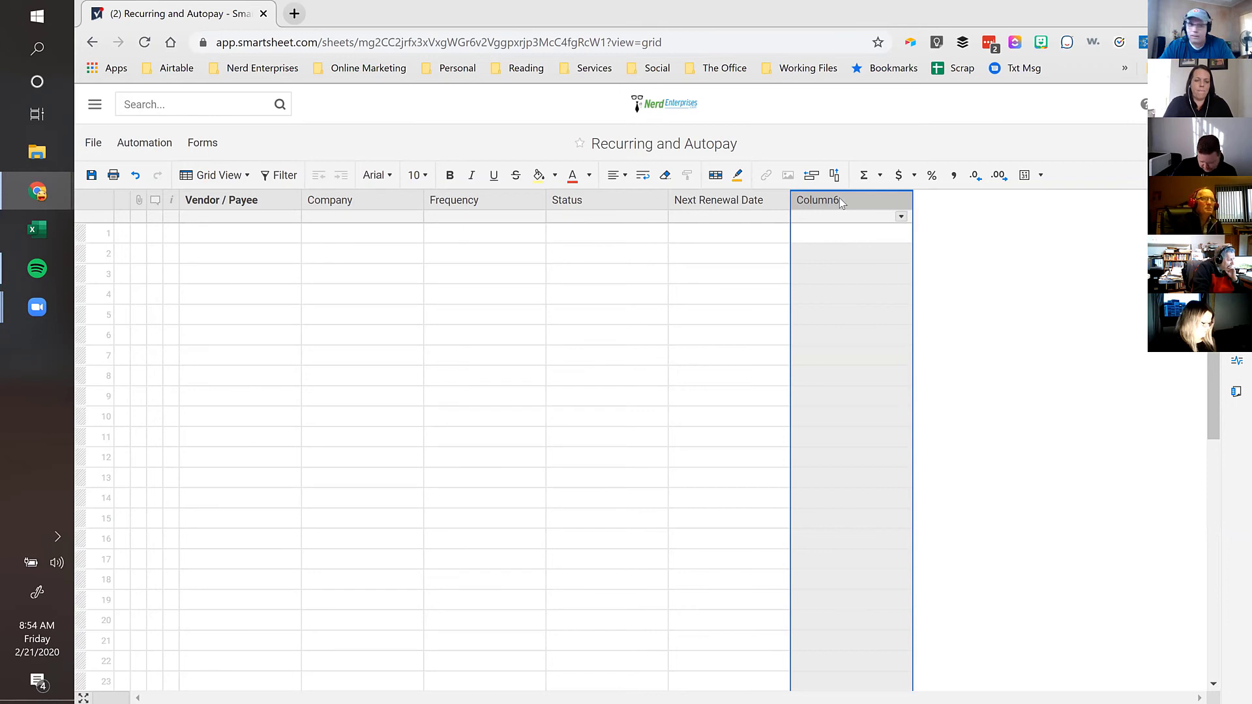
double_click(840, 200)
type("Amount (")
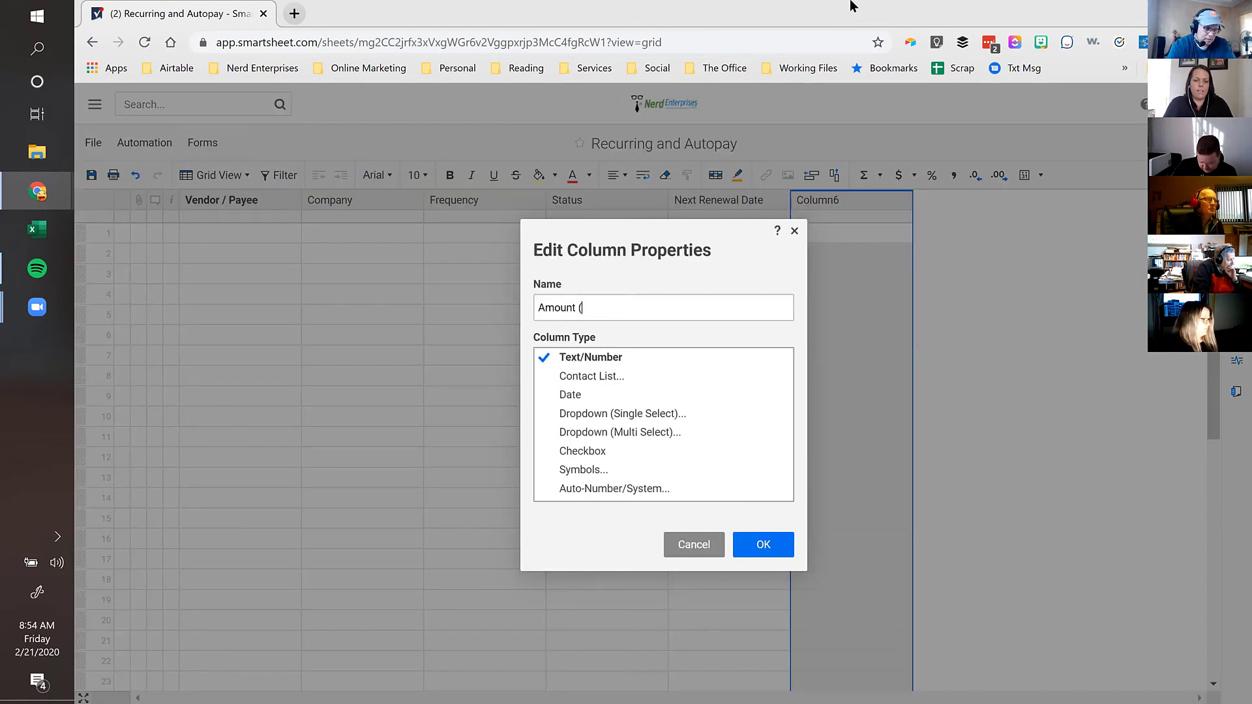
type("Actual or est.")
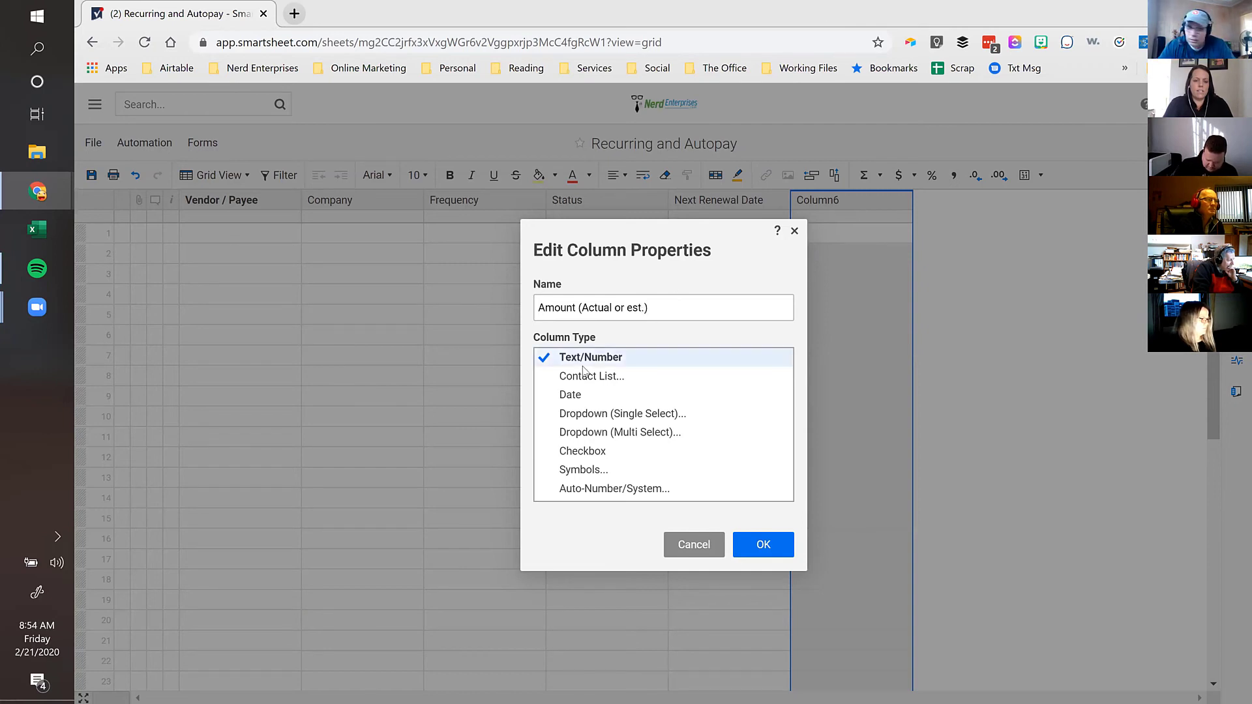
left_click(758, 547)
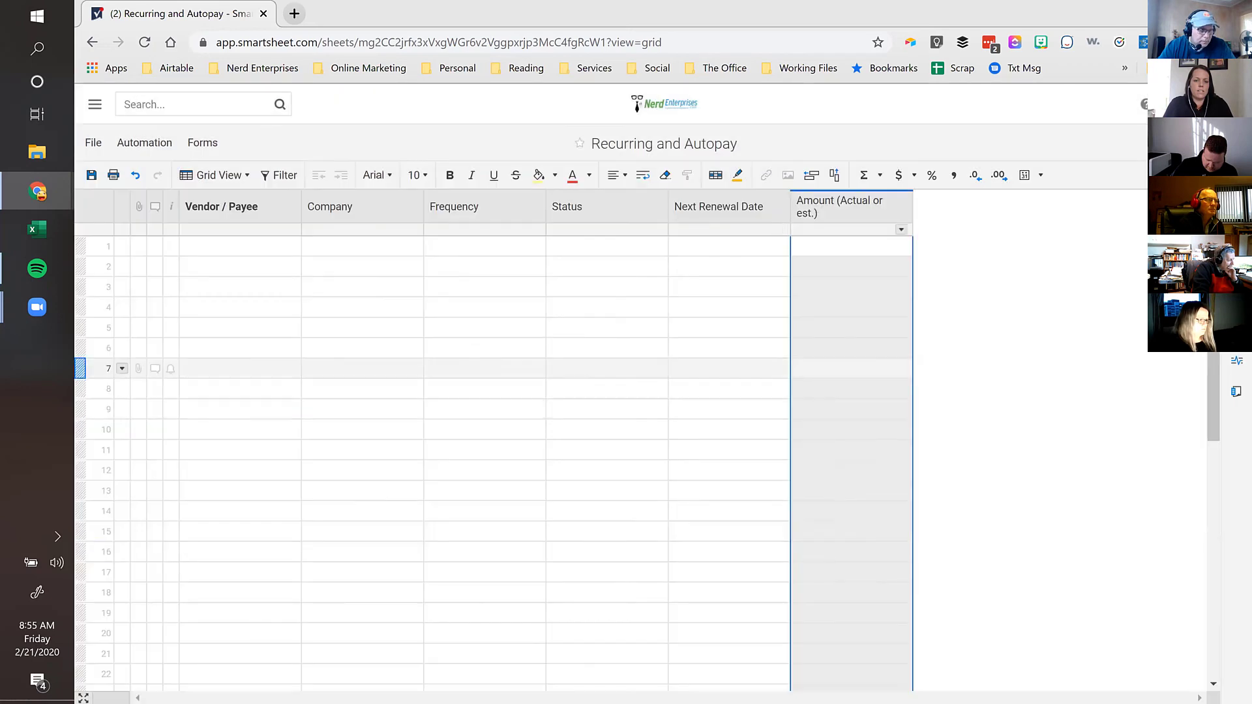
Step: Fill in row 1 with vendor Zoom, company Company 1, frequency Monthly and status Autopay
left_click(254, 247)
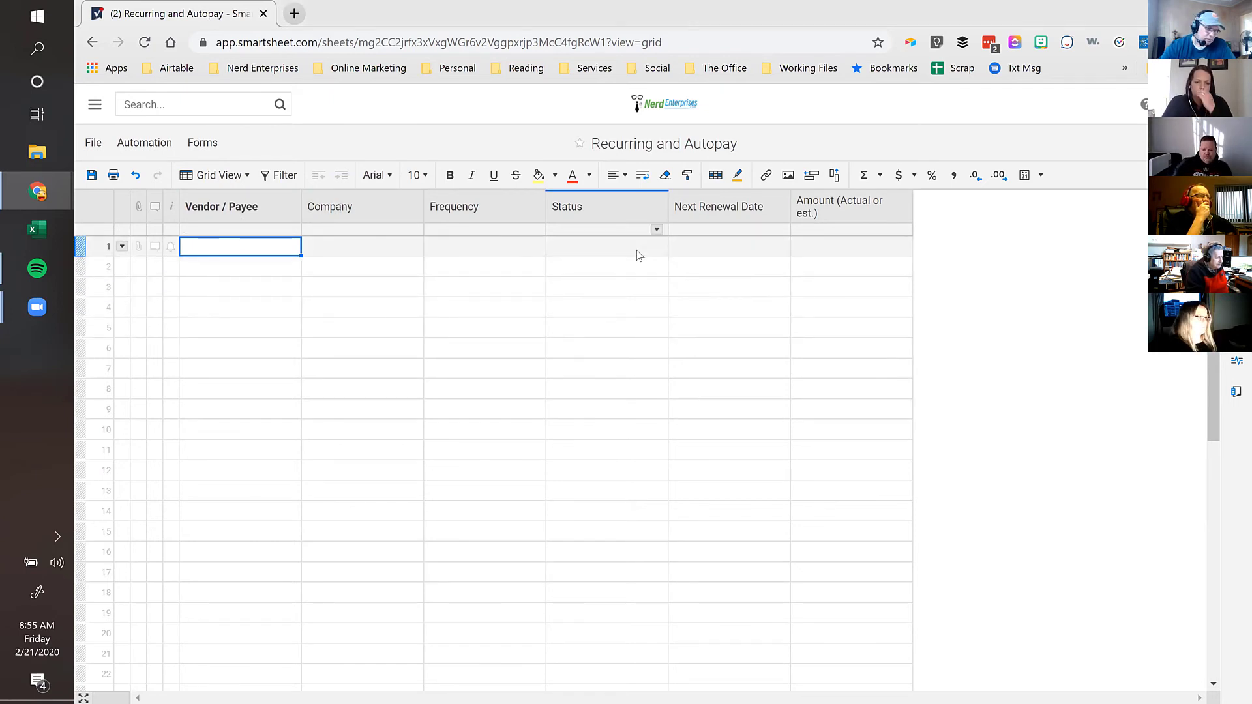
type("Zoom")
key("Tab")
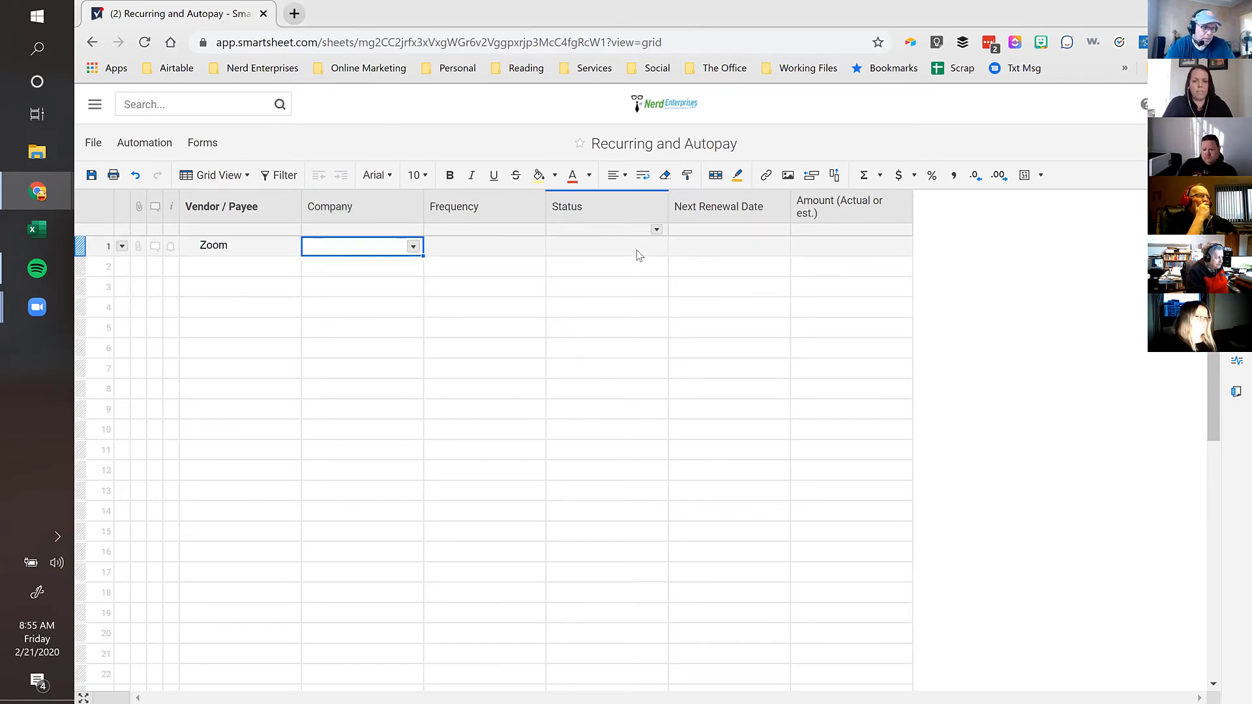
type("C")
key("Tab")
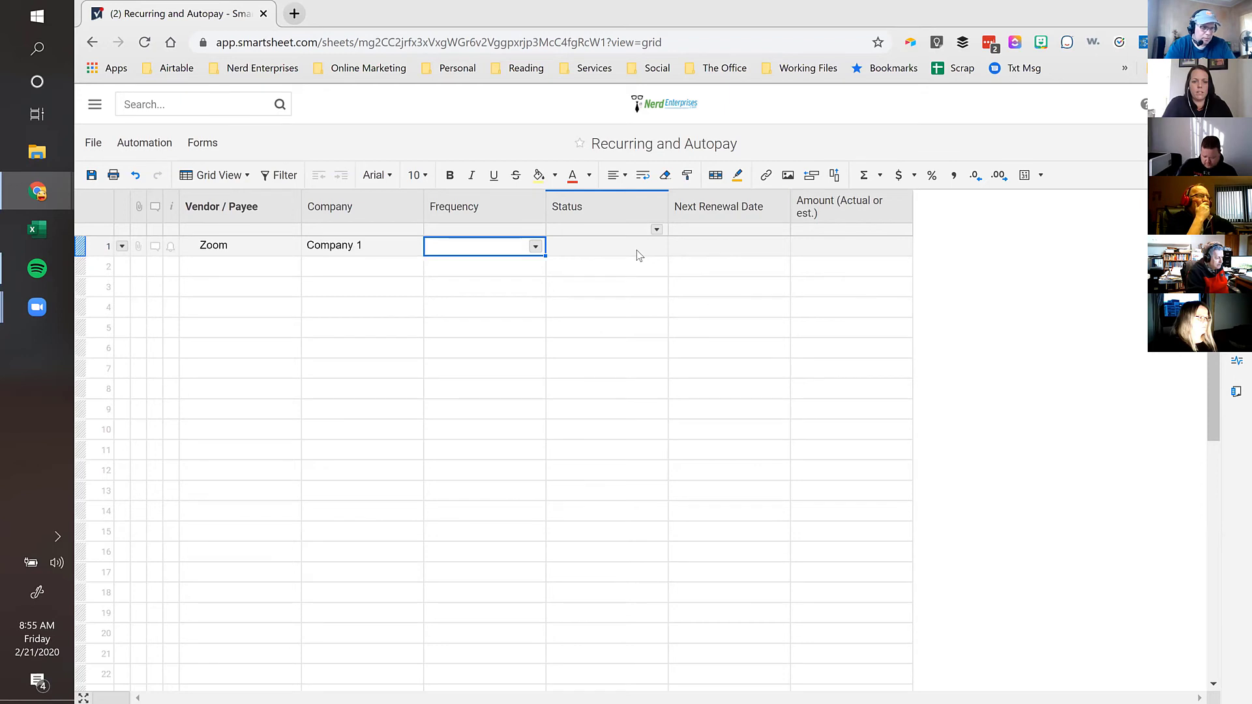
type("mo")
key("Tab")
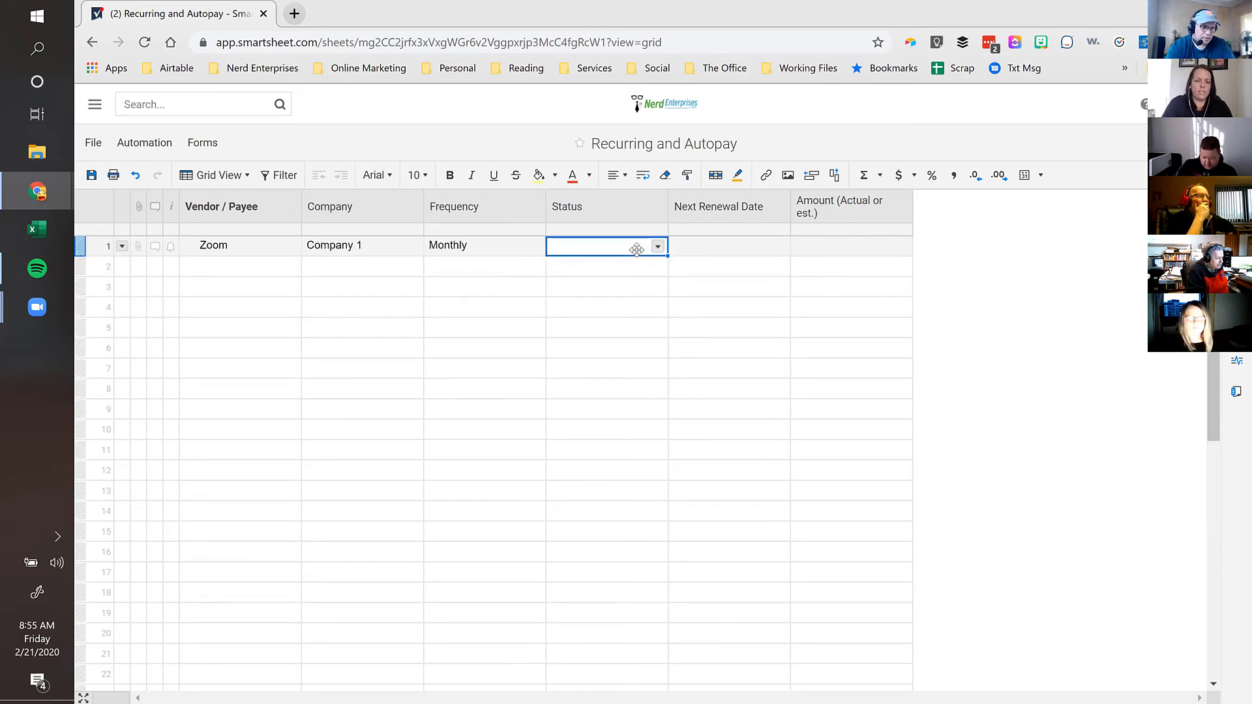
type("auto")
key("Tab")
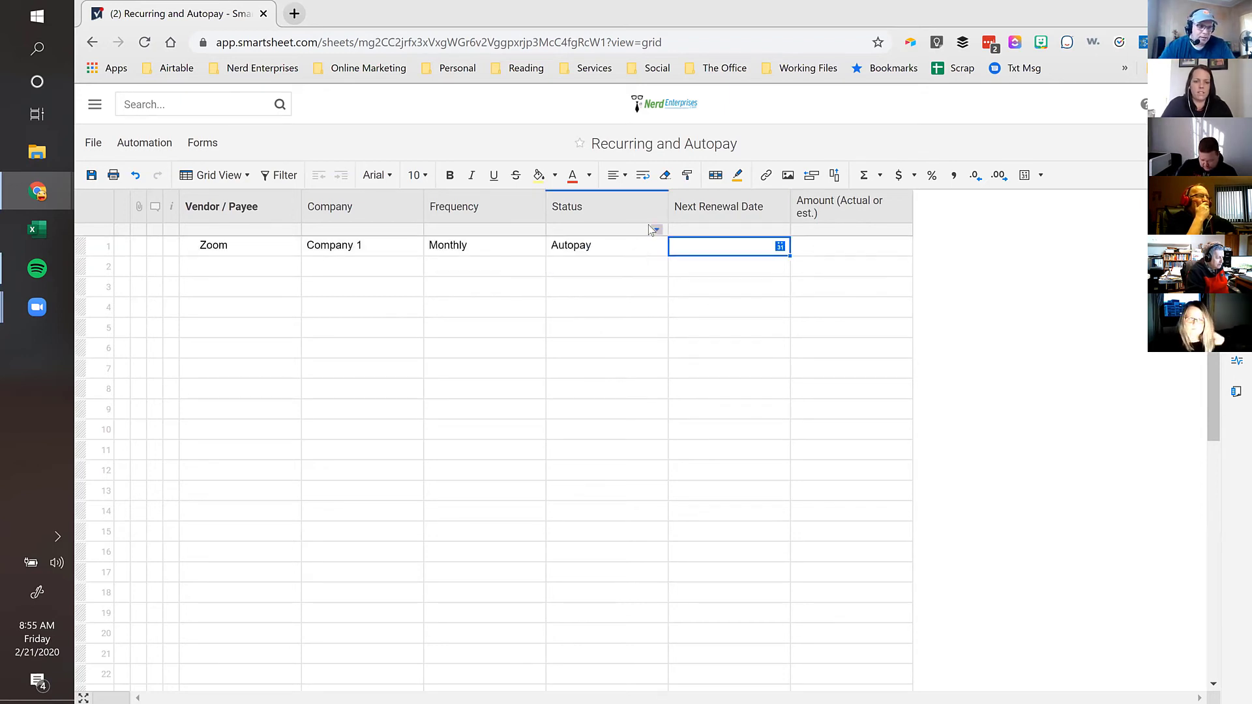
Step: Set the Zoom row's next renewal date to 02/28/20
left_click(606, 254)
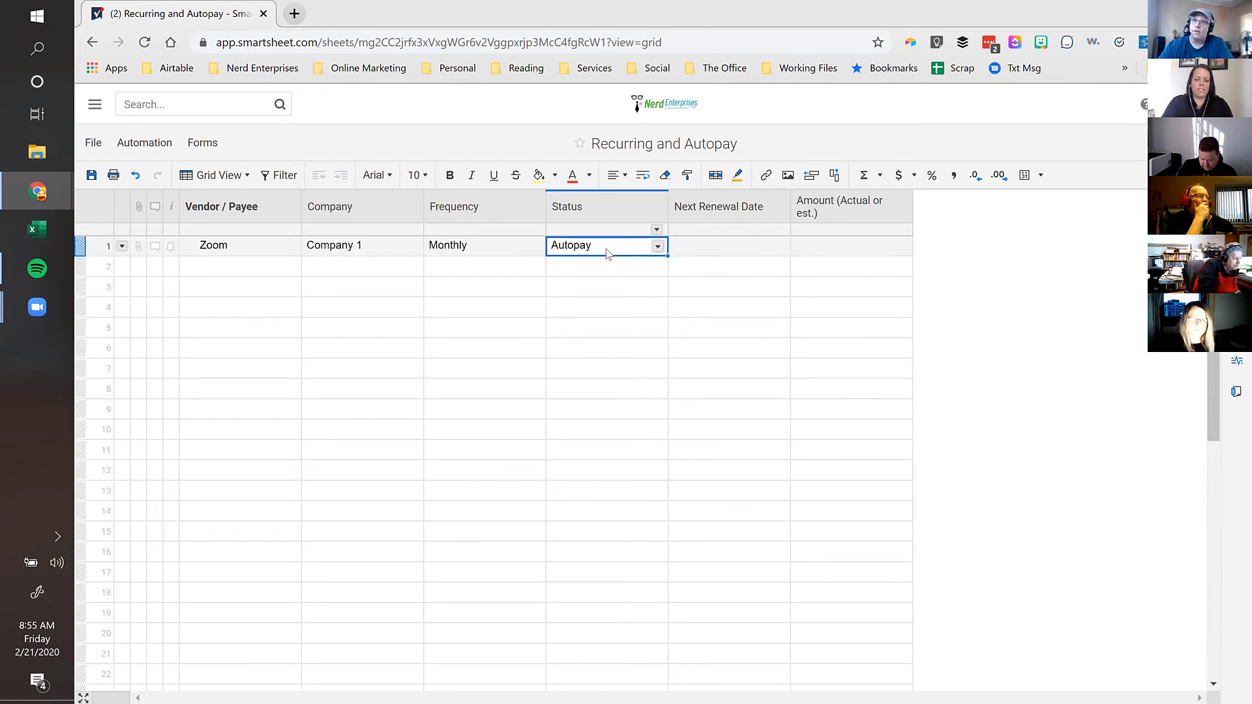
left_click(711, 247)
left_click(784, 248)
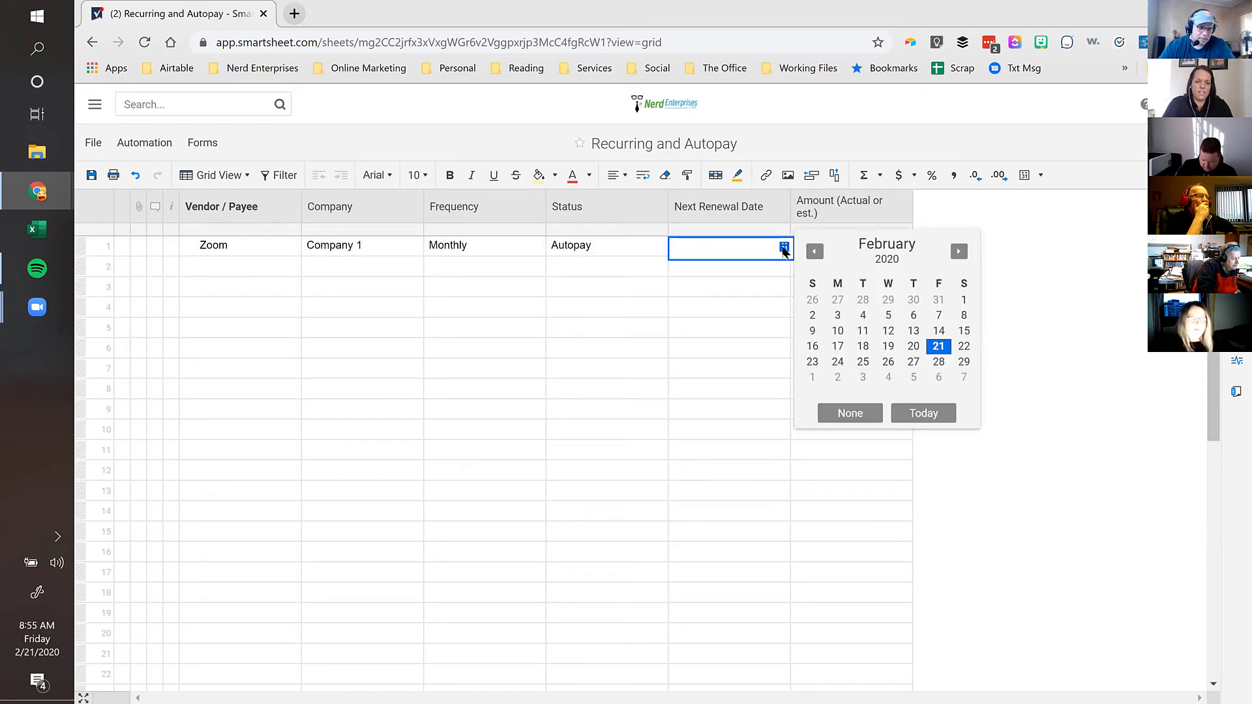
left_click(939, 363)
key("Tab")
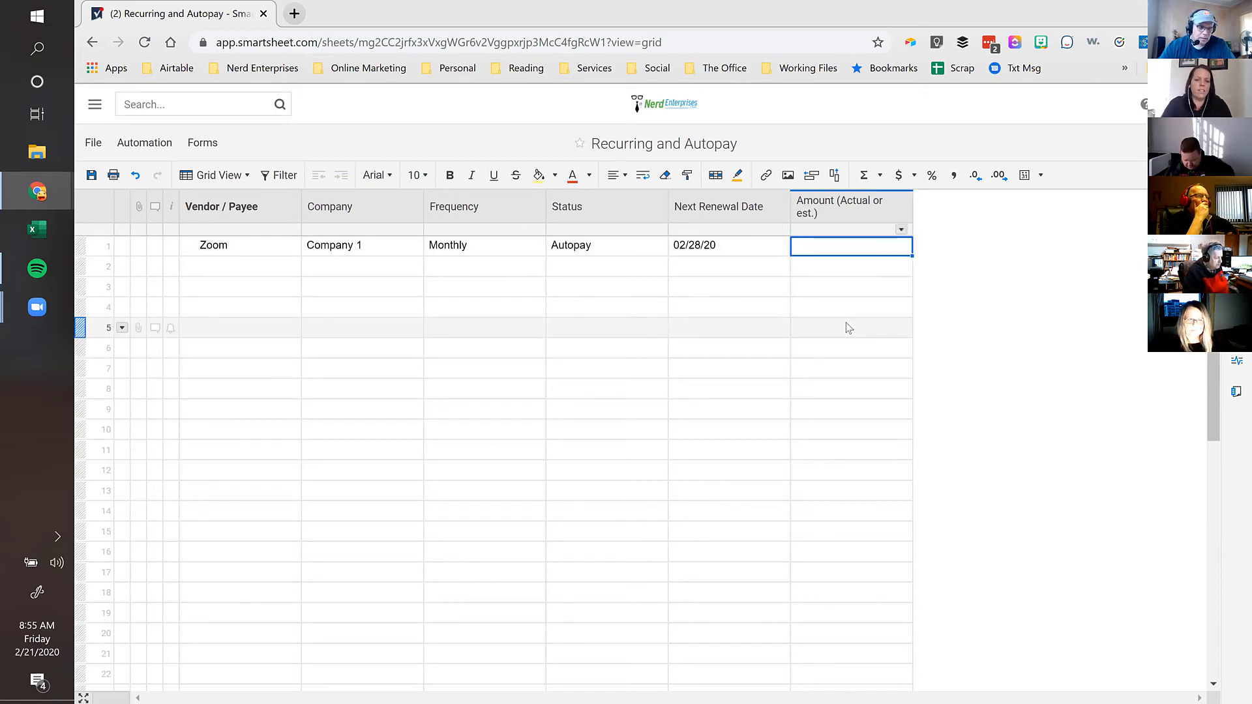
Step: Enter 85 as the Zoom row's amount and apply currency format to the Amount (Actual or est.) column
type("85")
key("Return")
key("Up")
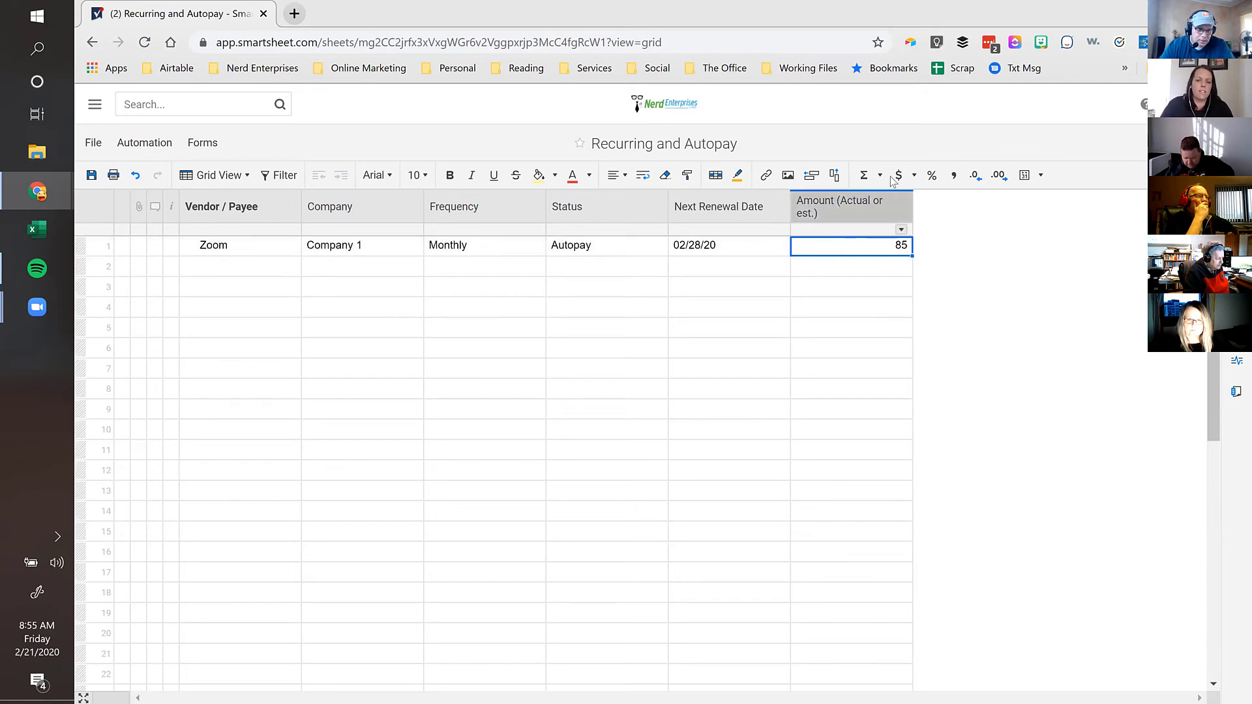
key("ctrl+shift+Down")
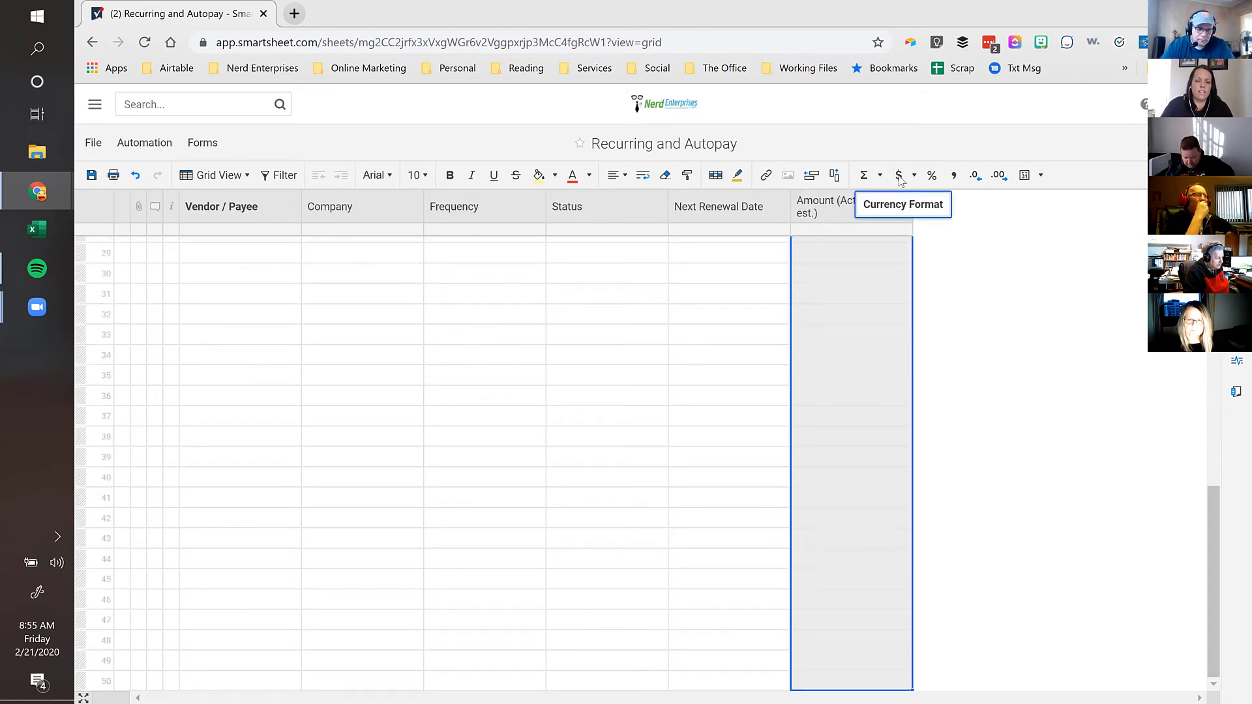
left_click(899, 178)
left_click(867, 270)
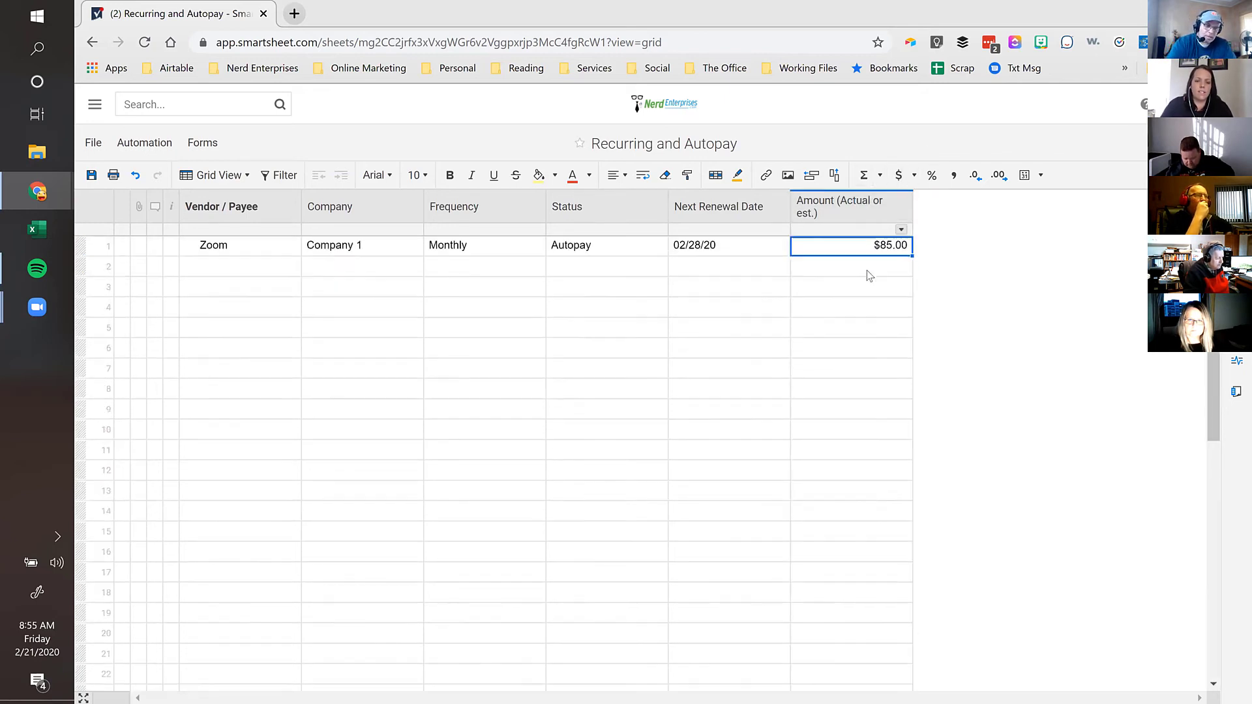
key("Home")
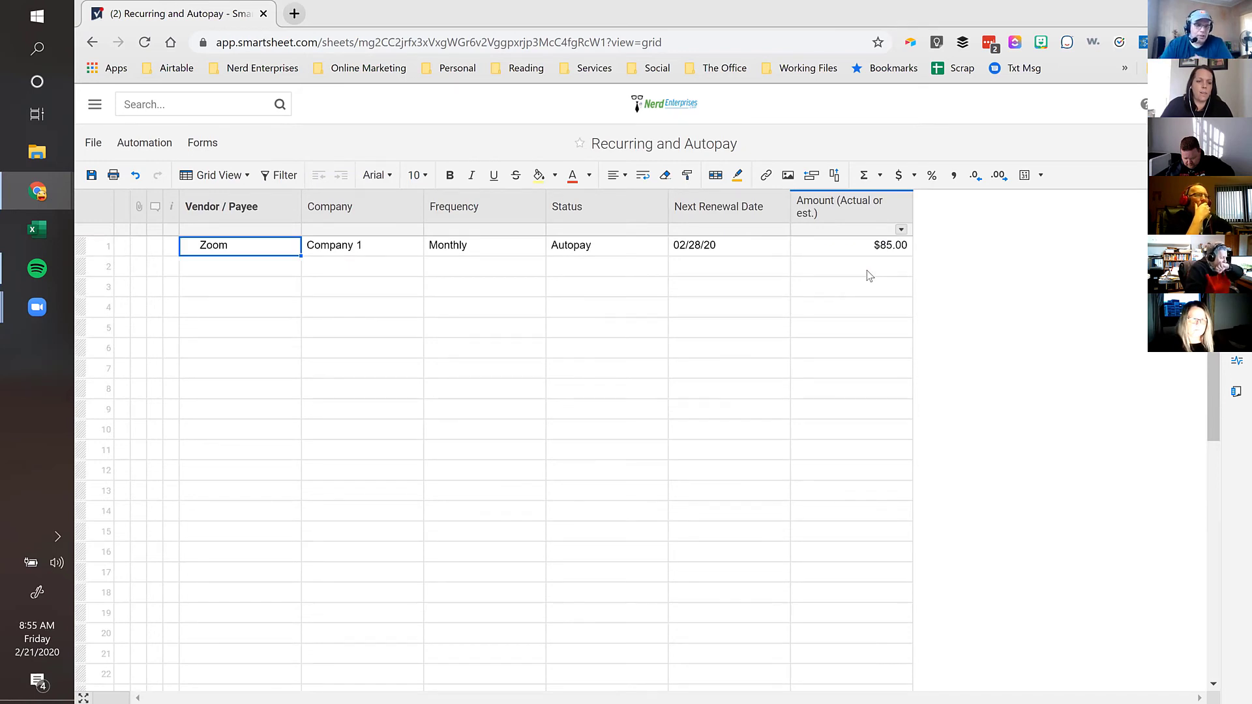
left_click(721, 251)
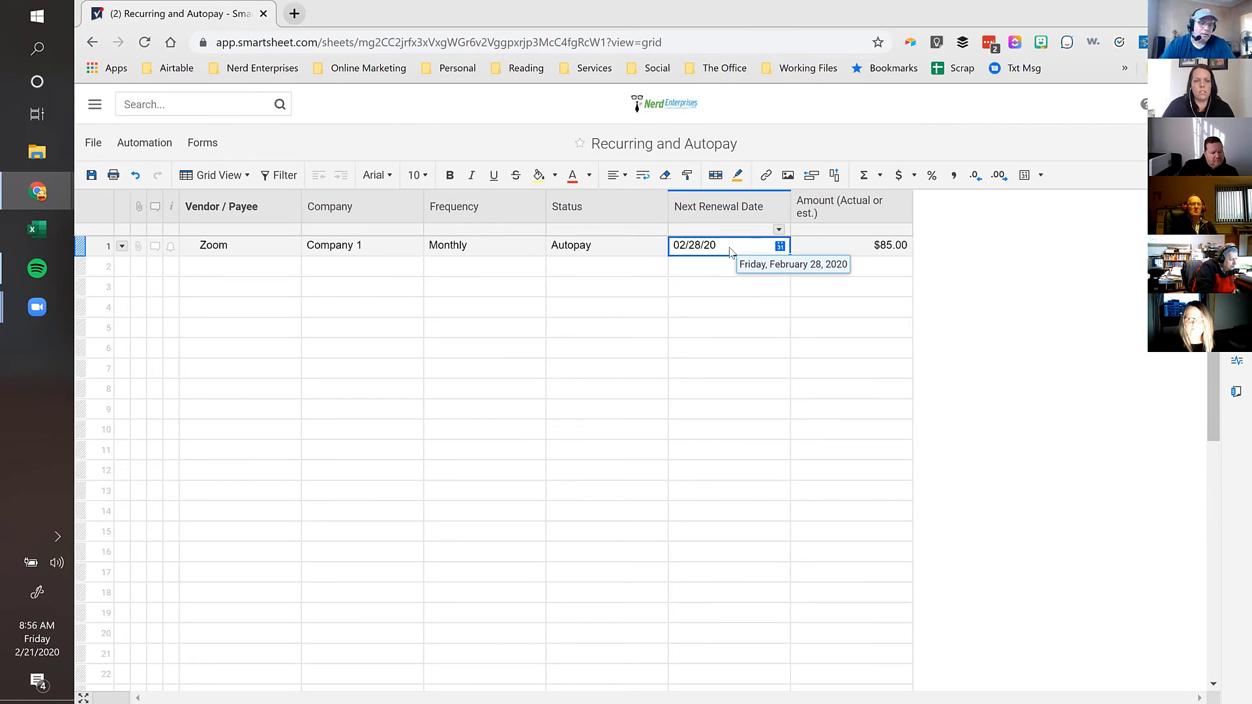
left_click(145, 143)
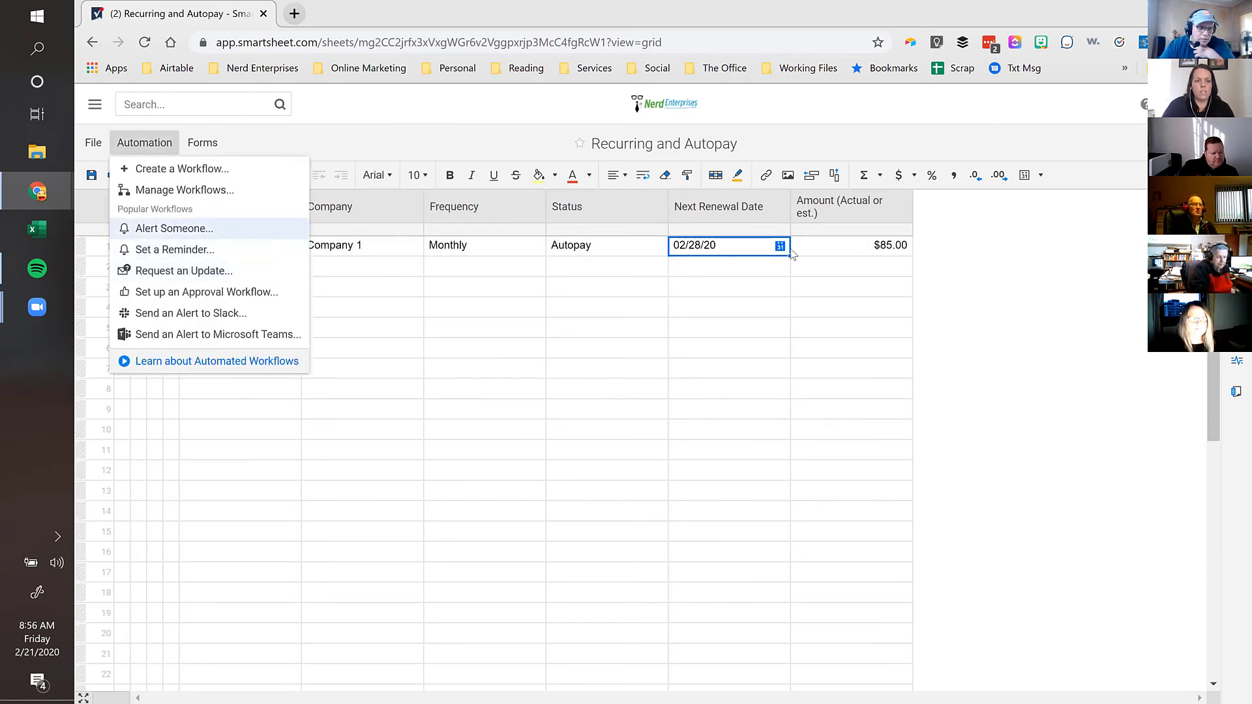
left_click(742, 250)
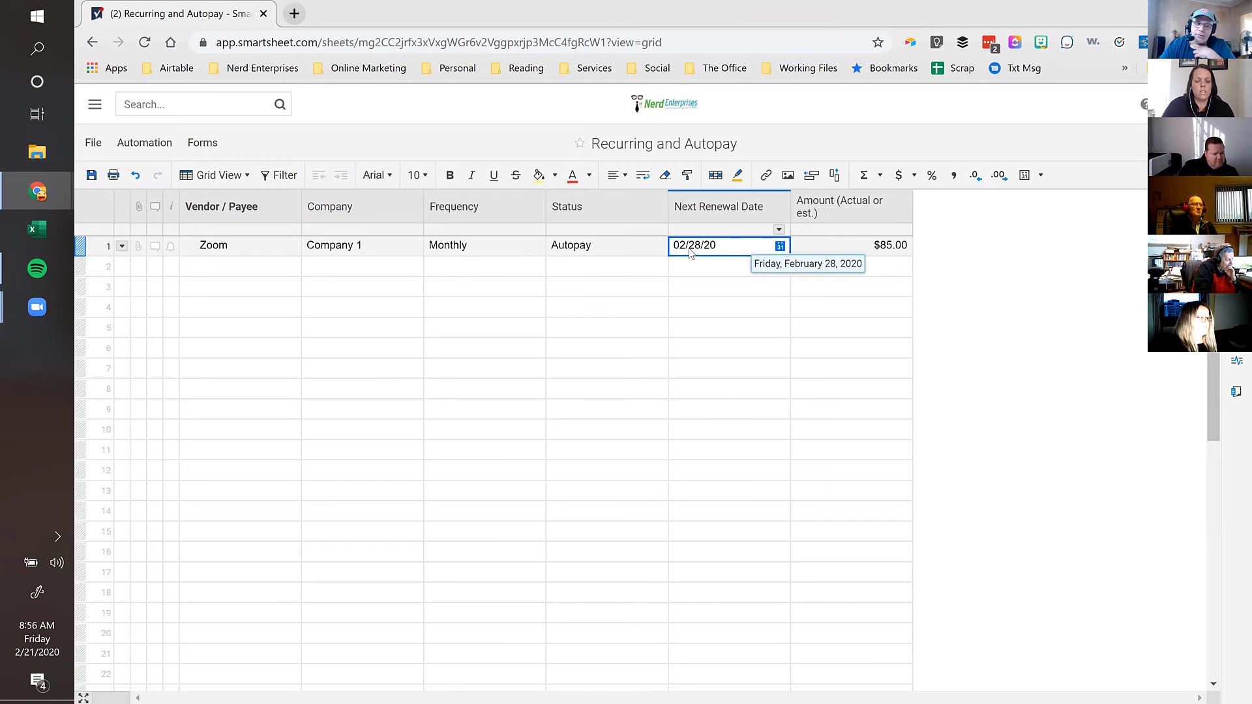
left_click(780, 246)
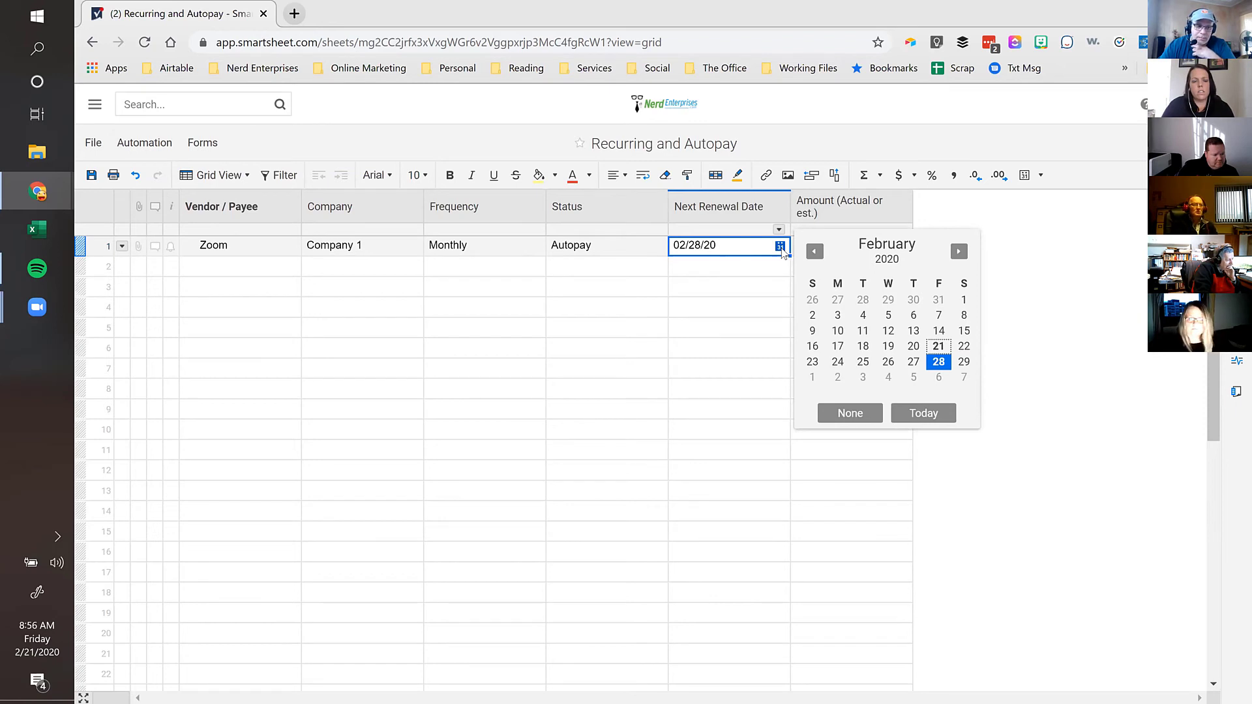
left_click(959, 252)
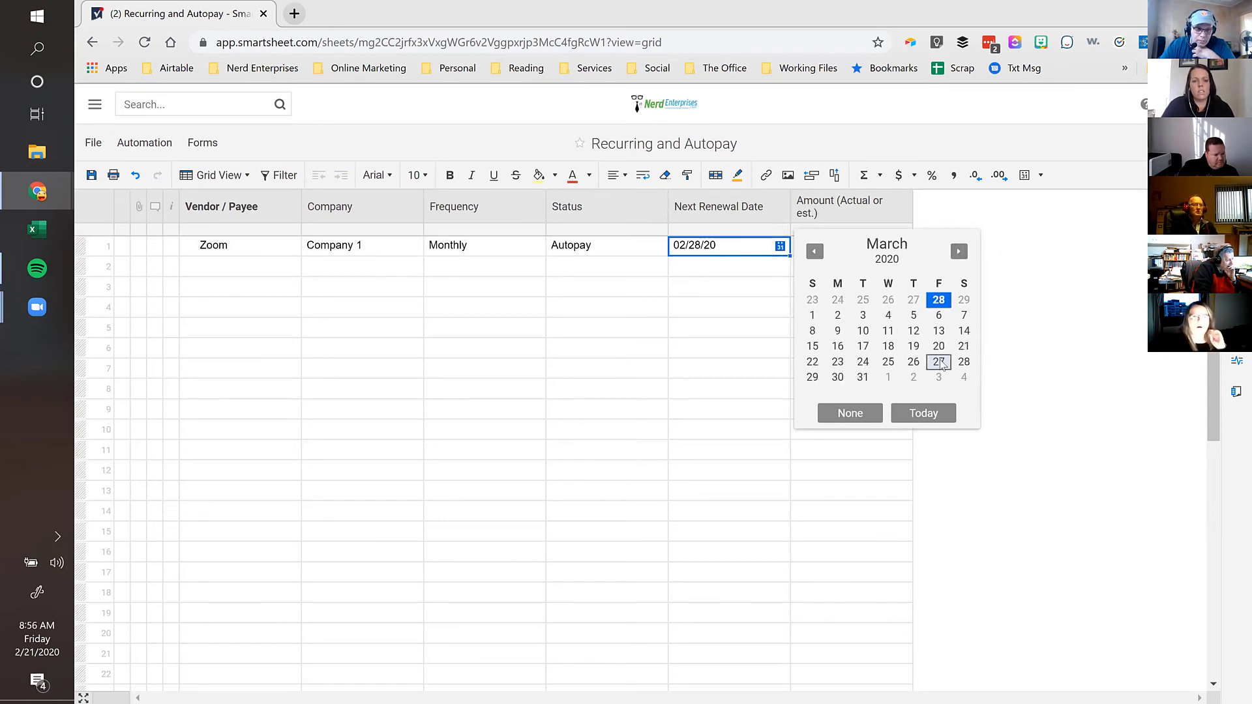
left_click(715, 253)
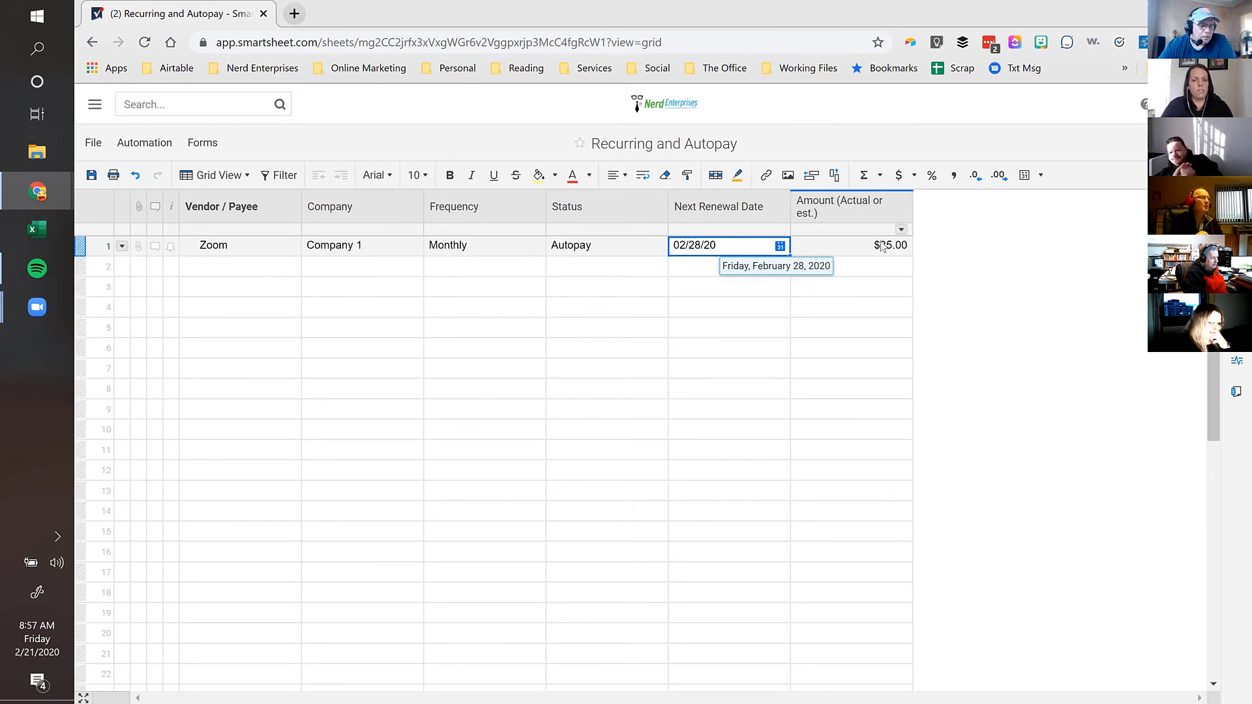
left_click(398, 270)
left_click(243, 269)
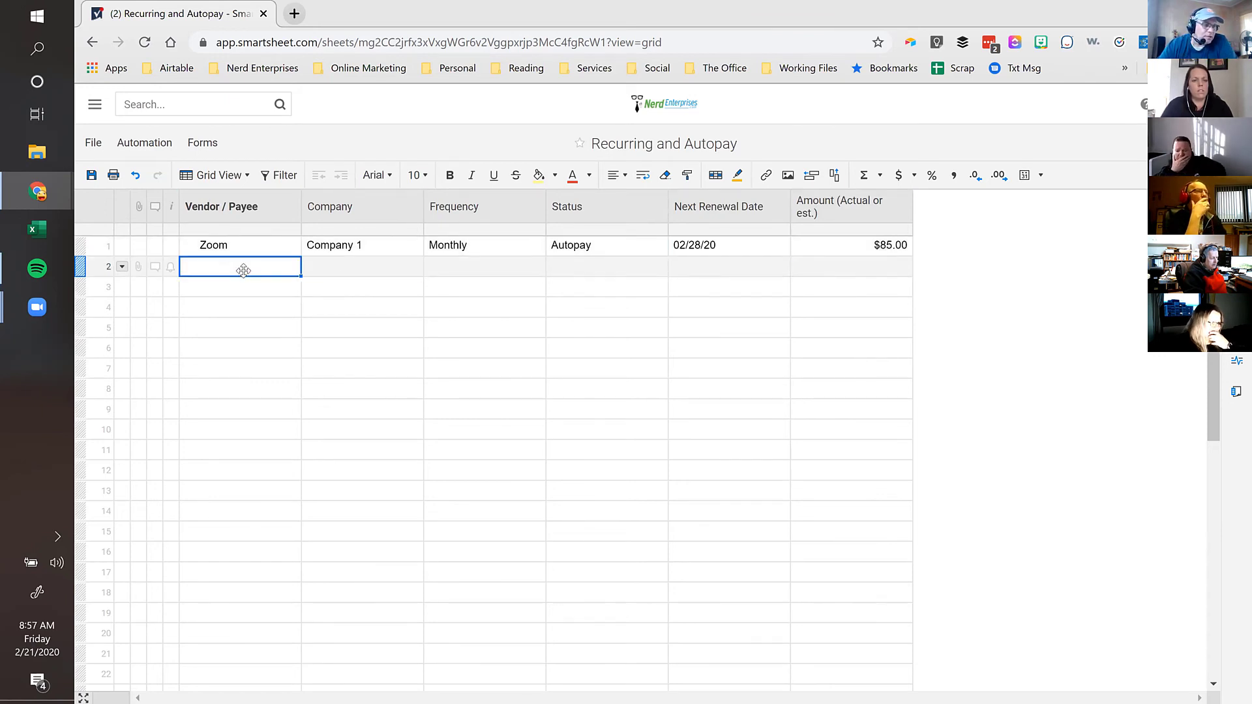
left_click(868, 250)
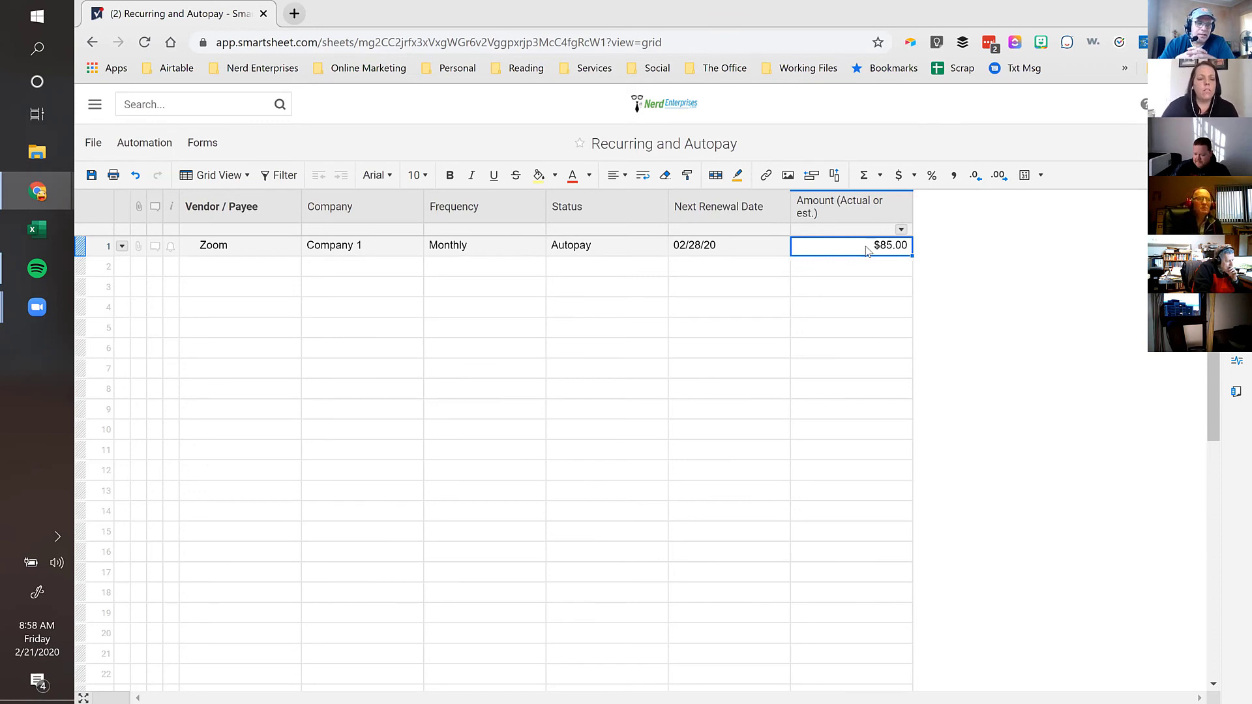
left_click(750, 247)
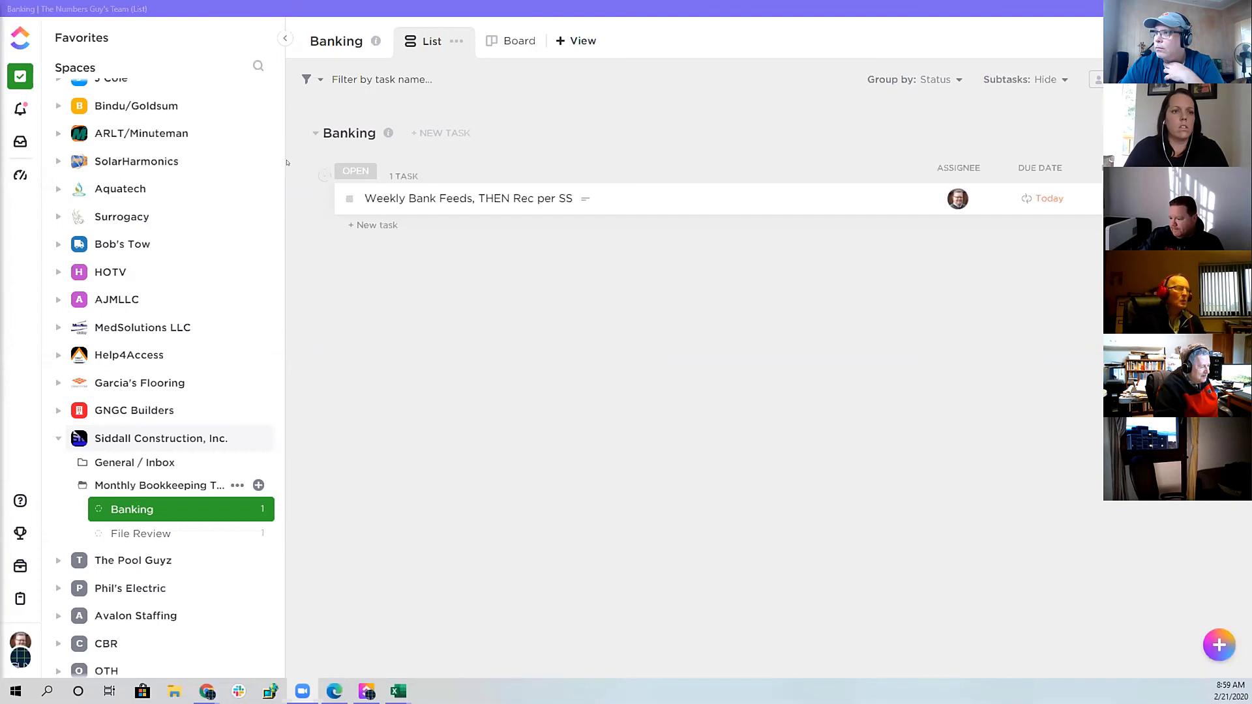
Step: In ClickUp, open the "Weekly Bank Feeds, THEN Rec per SS" task and view its embedded Smartsheet reference sheet enlarged
left_click(506, 202)
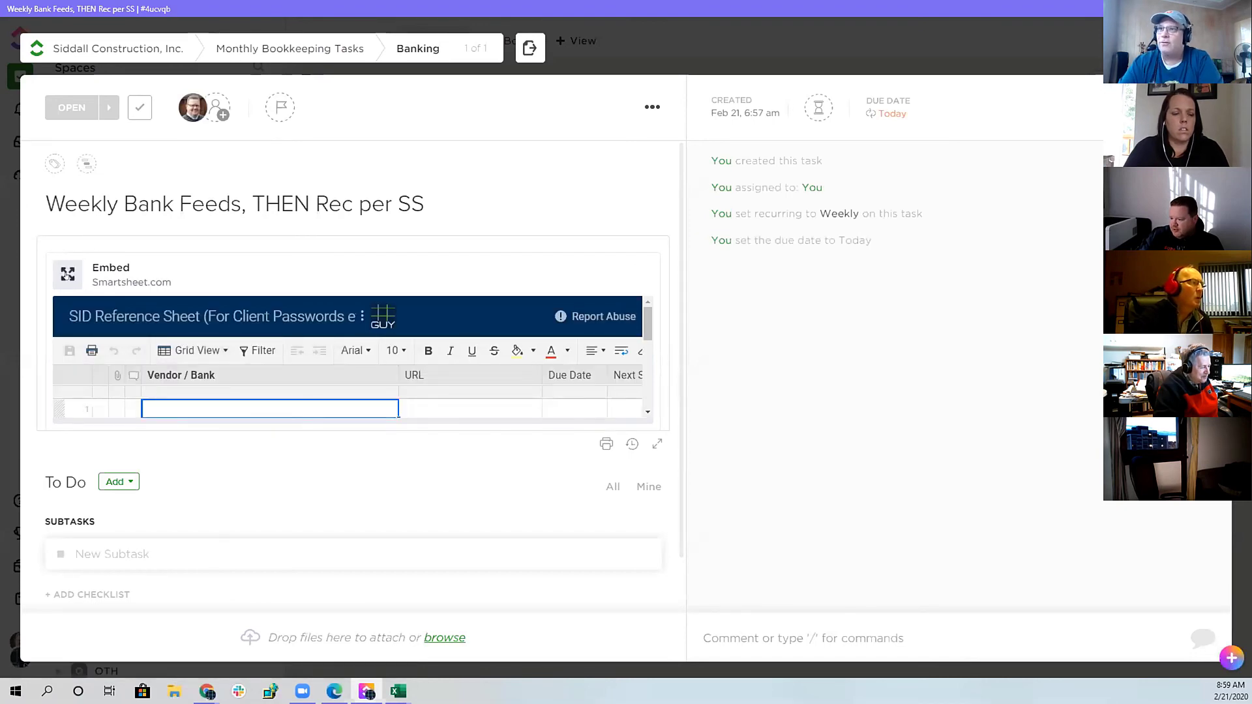
left_click(68, 274)
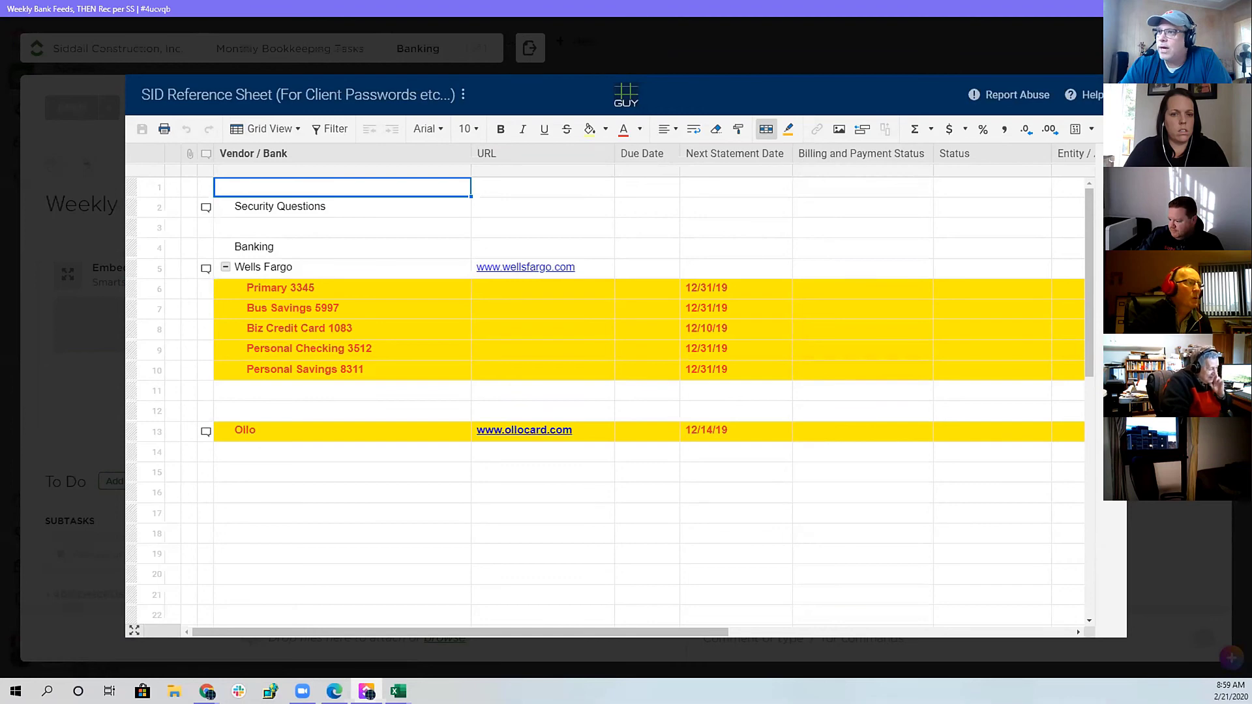
key("Escape")
Step: Enlarge the task's embedded SID Reference Sheet again, check which sheet actions it offers, and return to the task
mouse_move(456, 337)
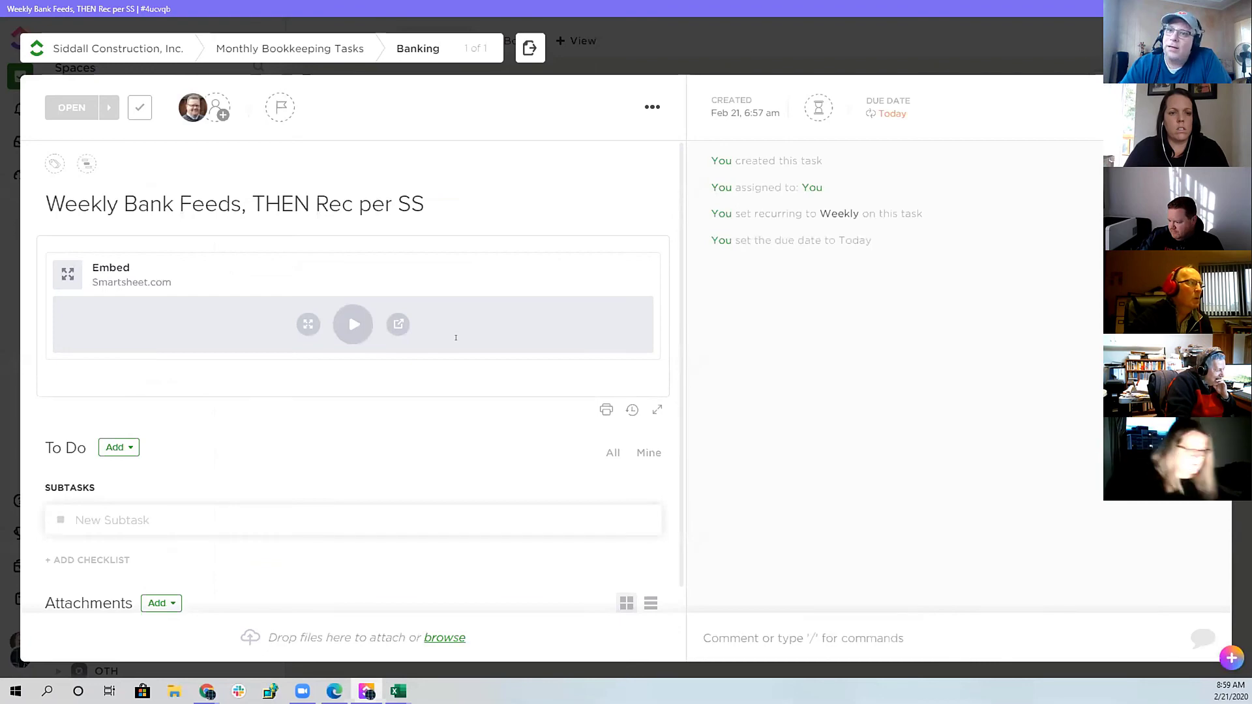
left_click(456, 337)
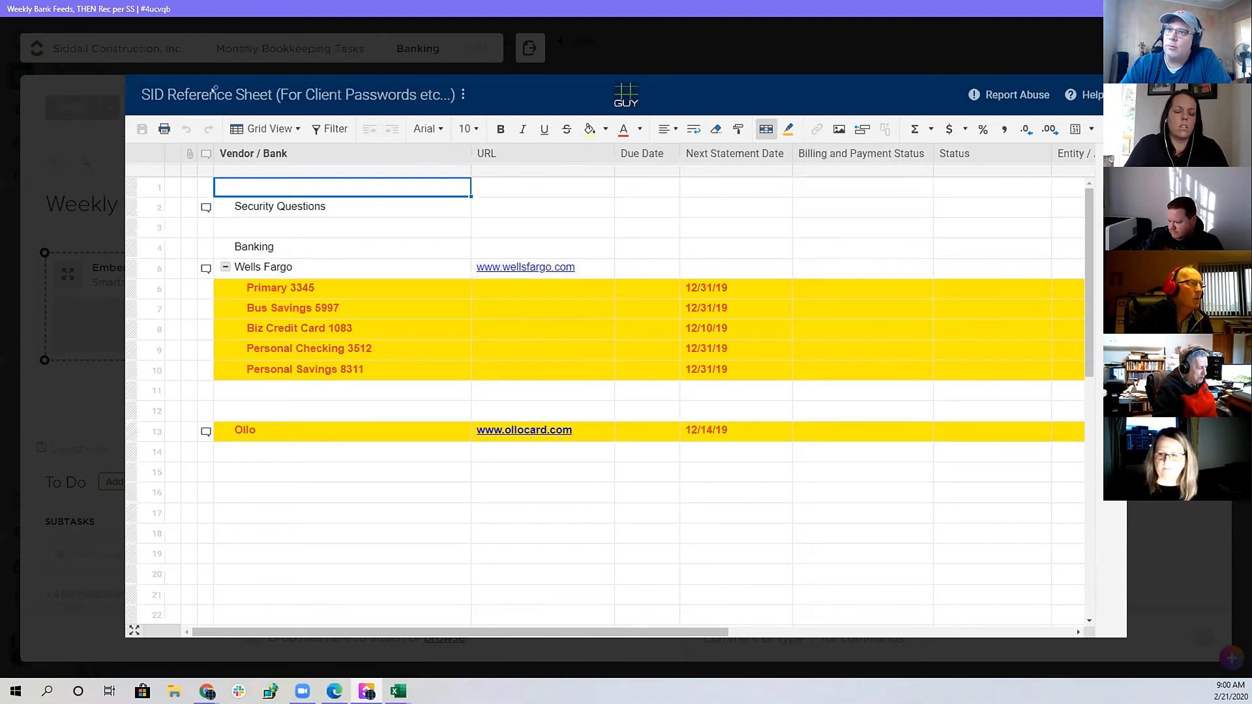
left_click(318, 99)
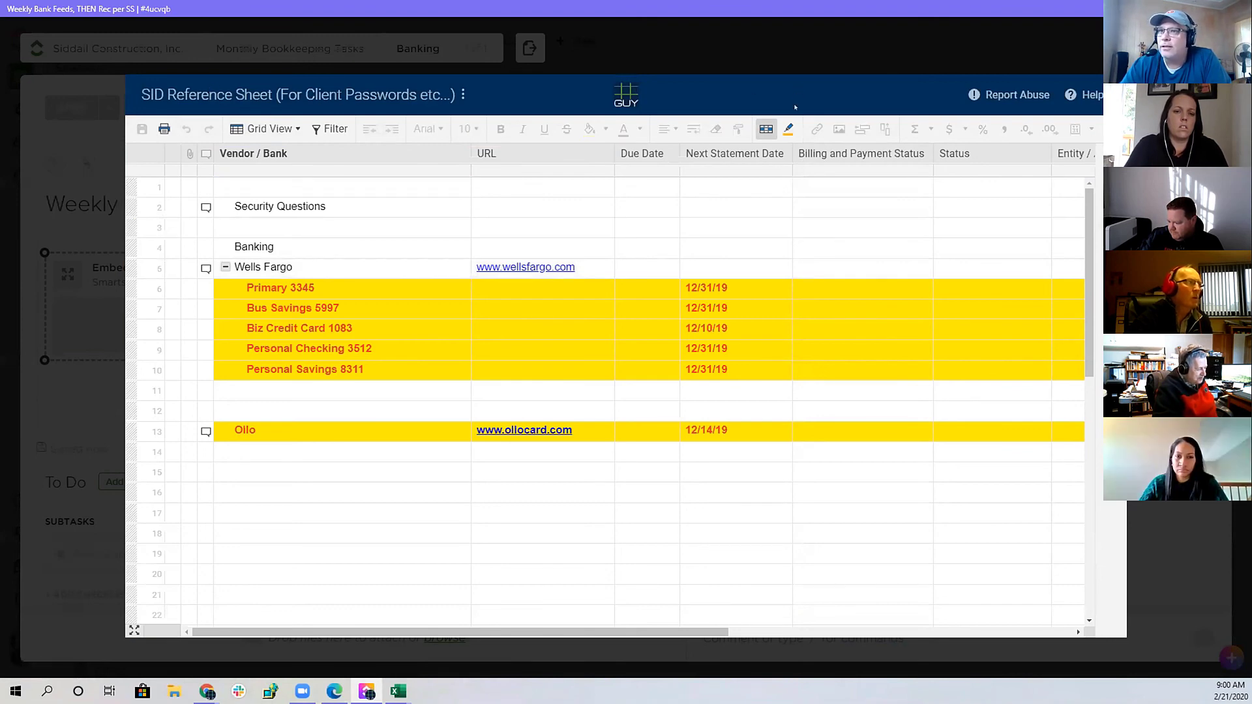
left_click(464, 94)
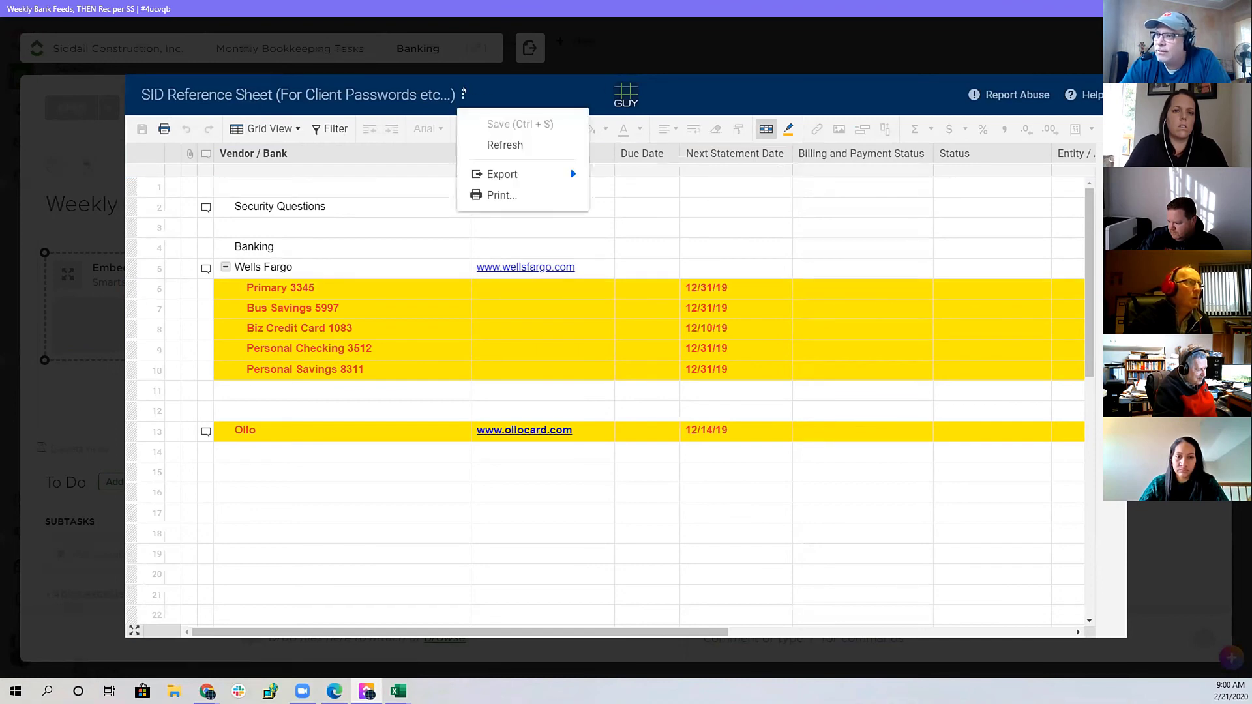
left_click(670, 98)
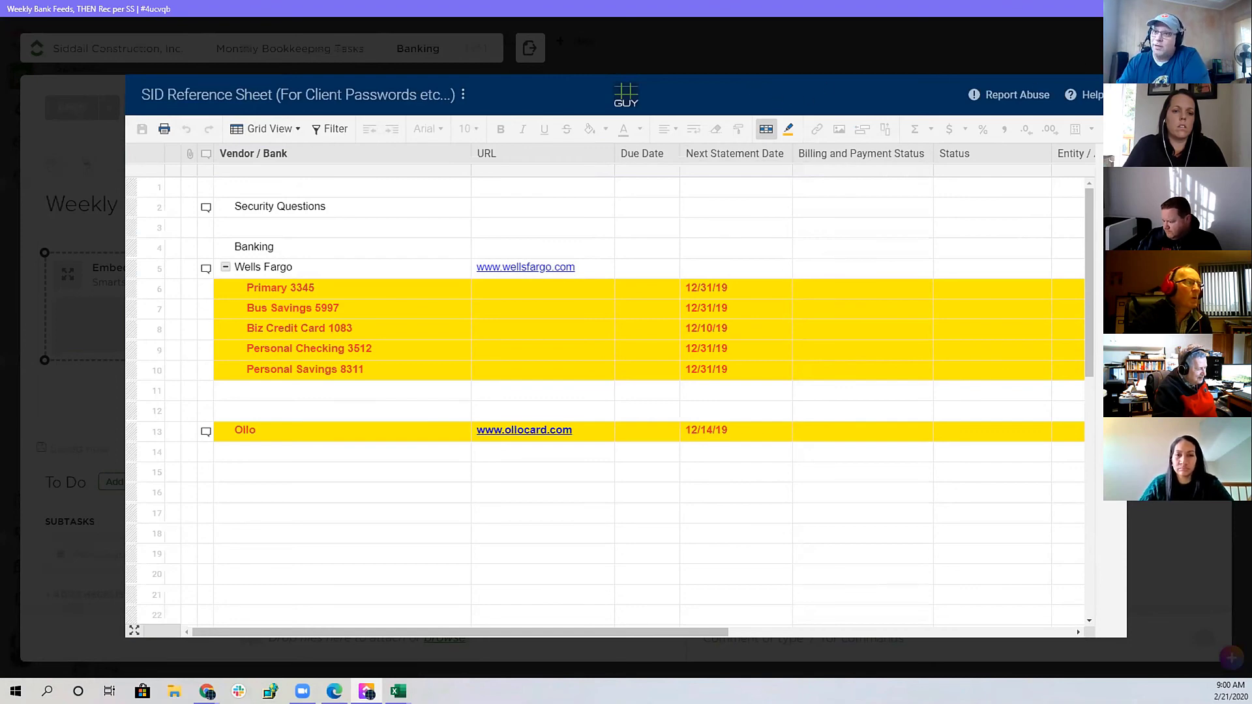
key("Escape")
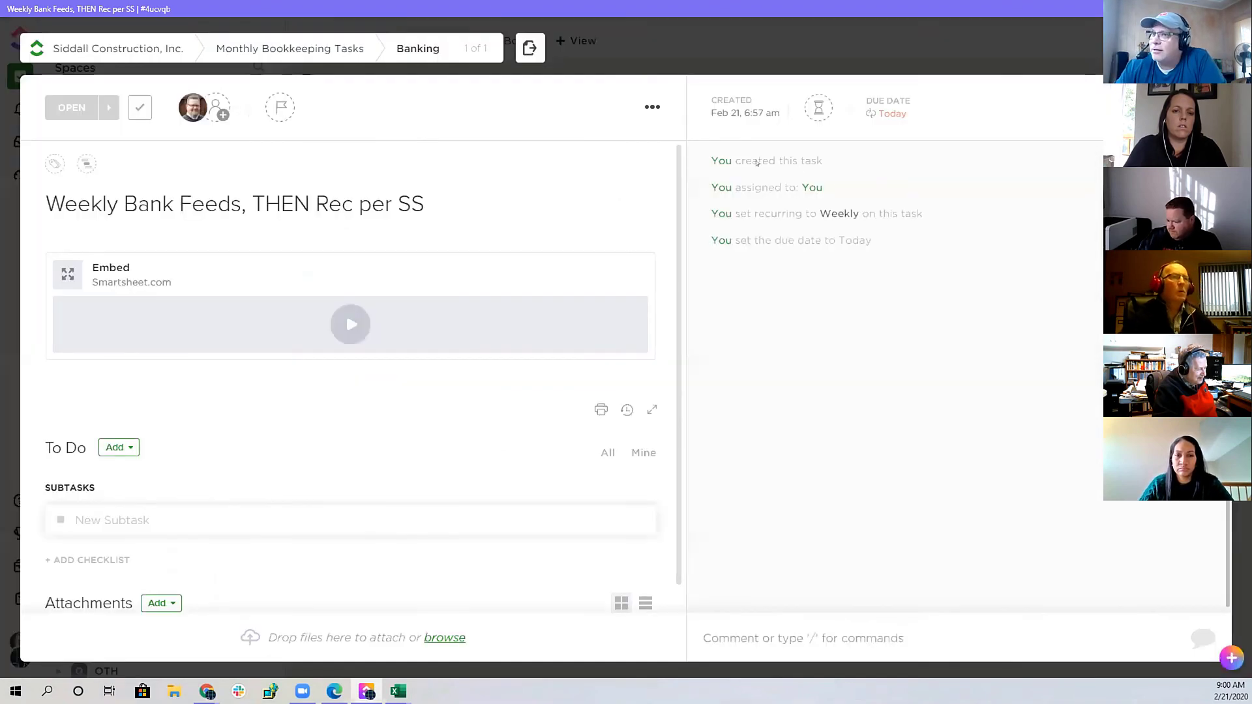
Step: Review the bank feeds task's due date and weekly recurrence settings, including the recurrence trigger choices, without changing them
left_click(888, 114)
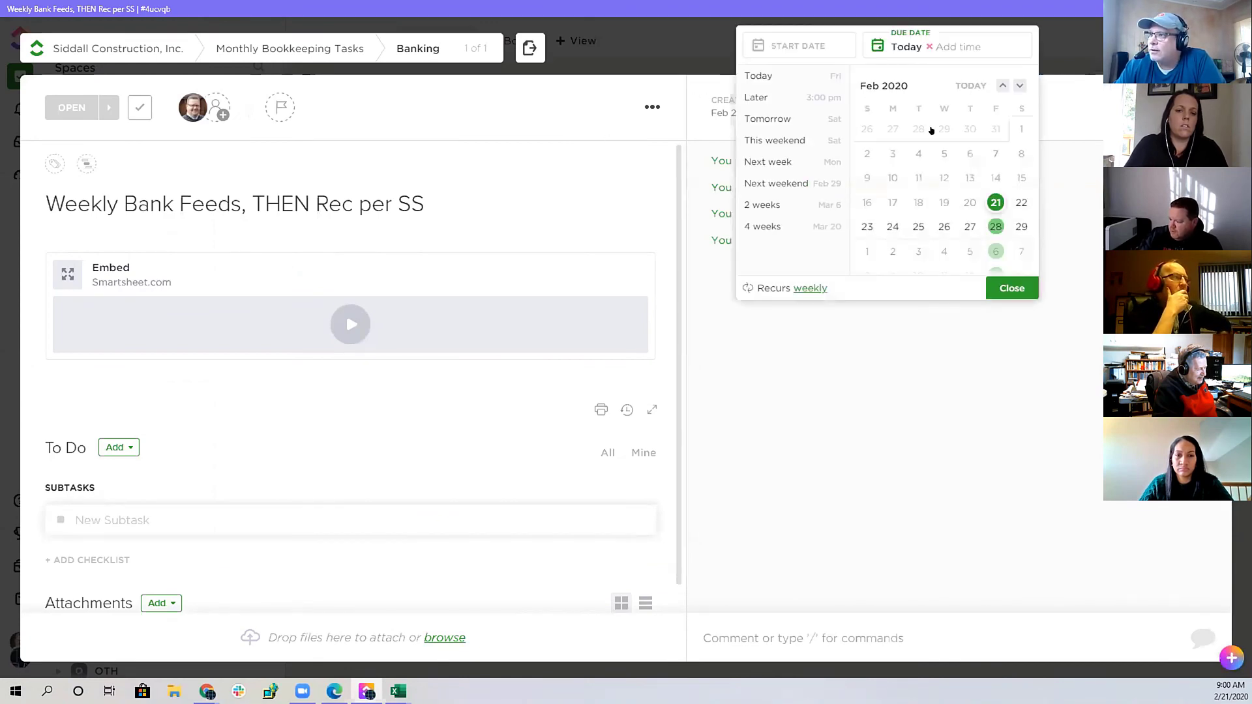
left_click(802, 287)
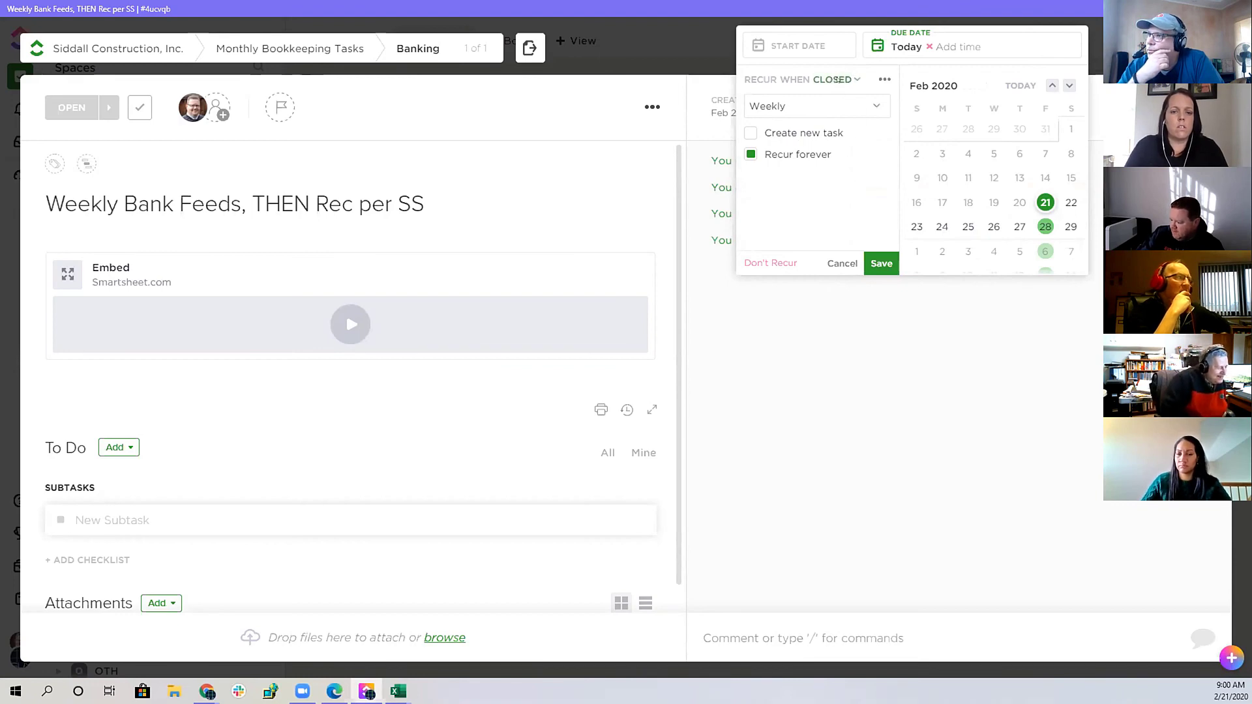
left_click(838, 79)
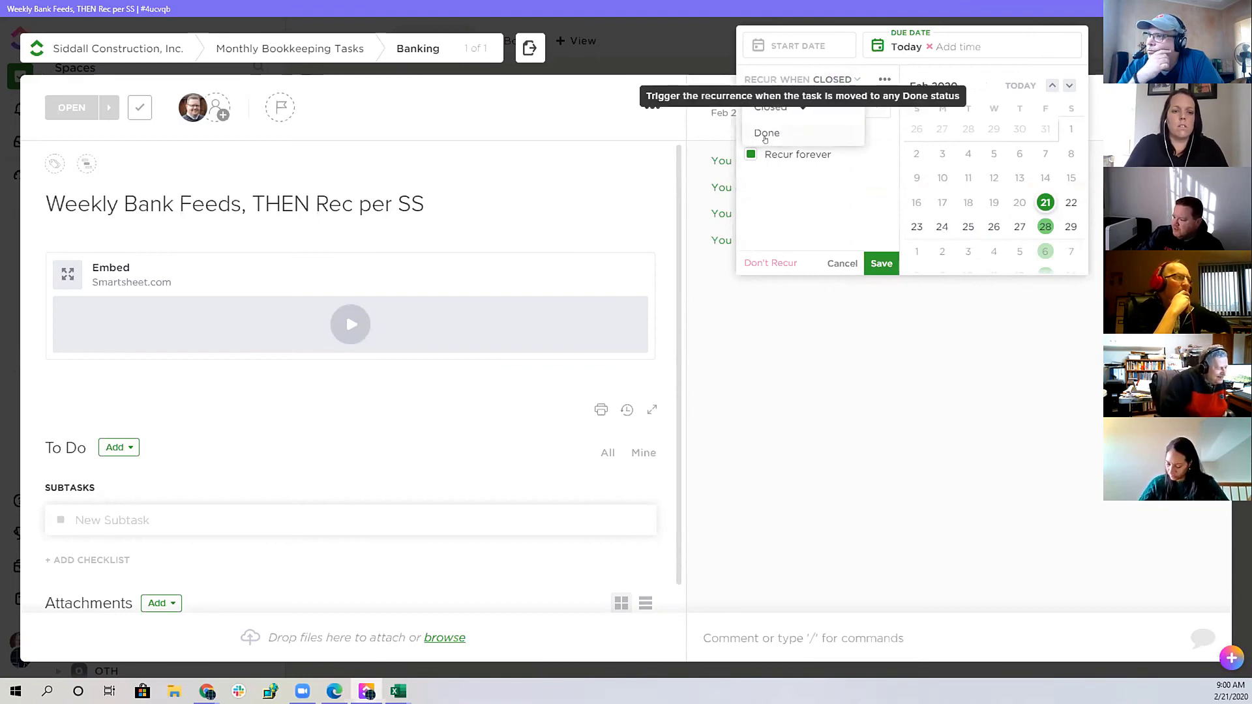
left_click(796, 182)
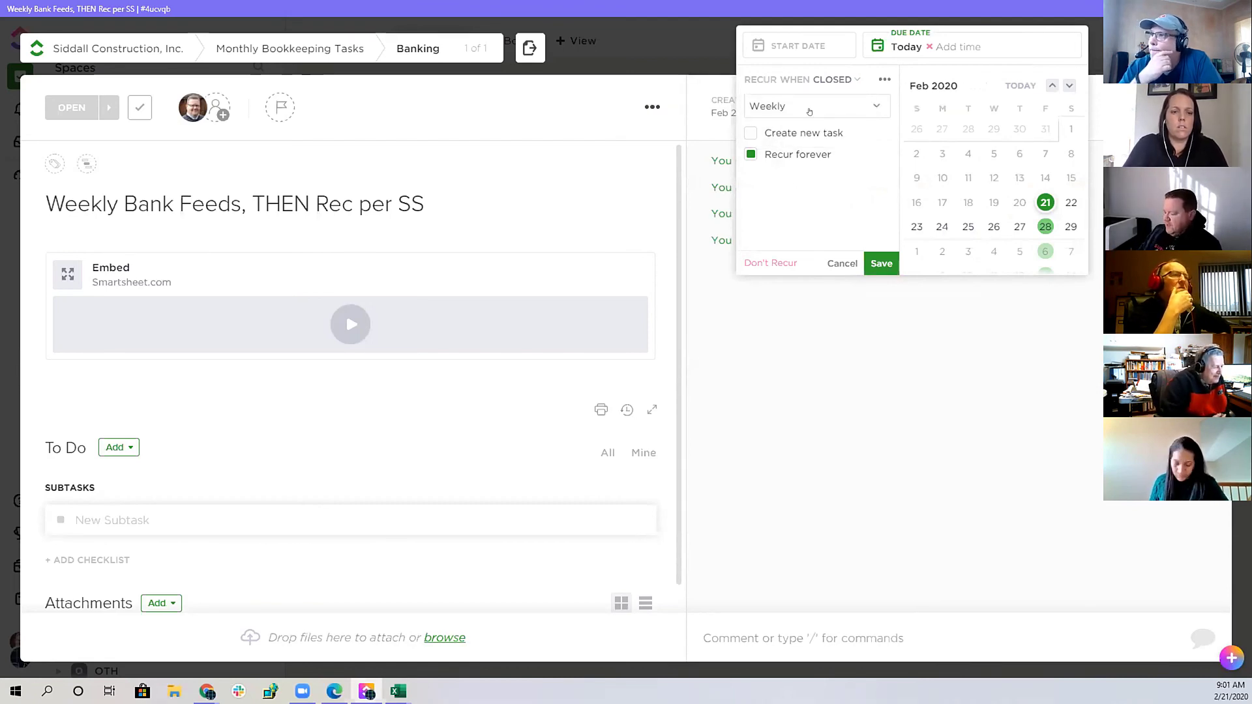
left_click(831, 266)
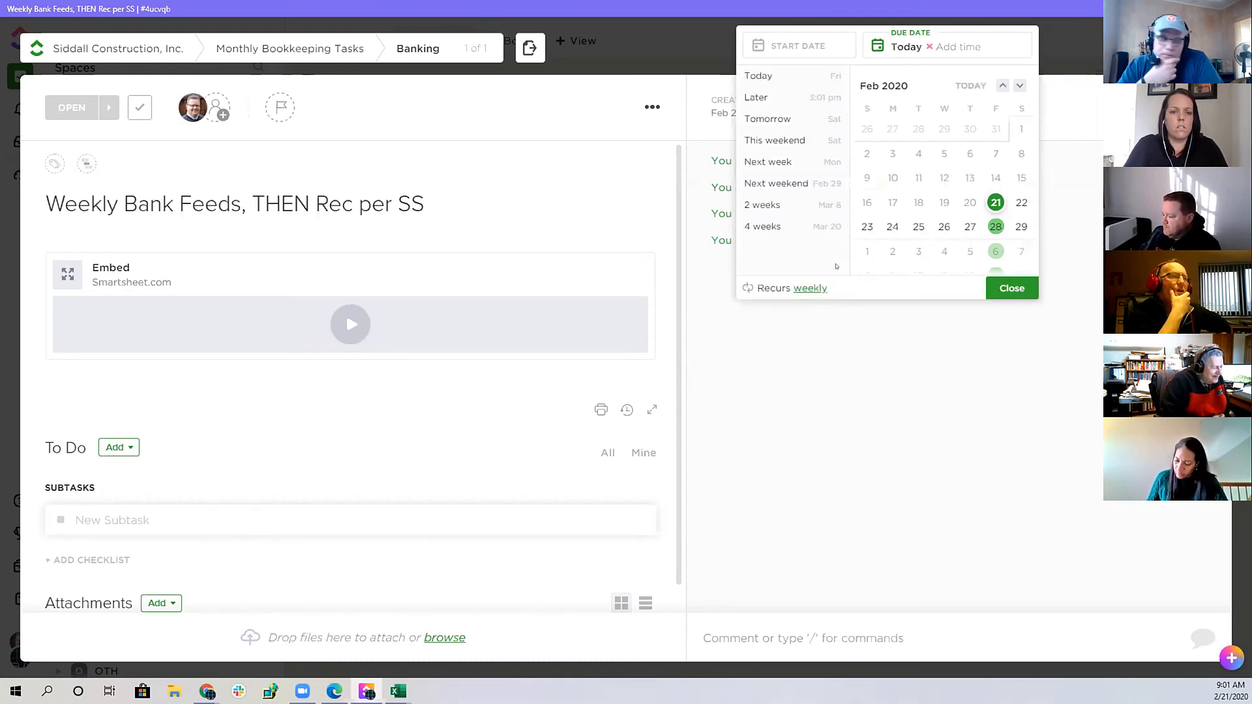
left_click(1096, 96)
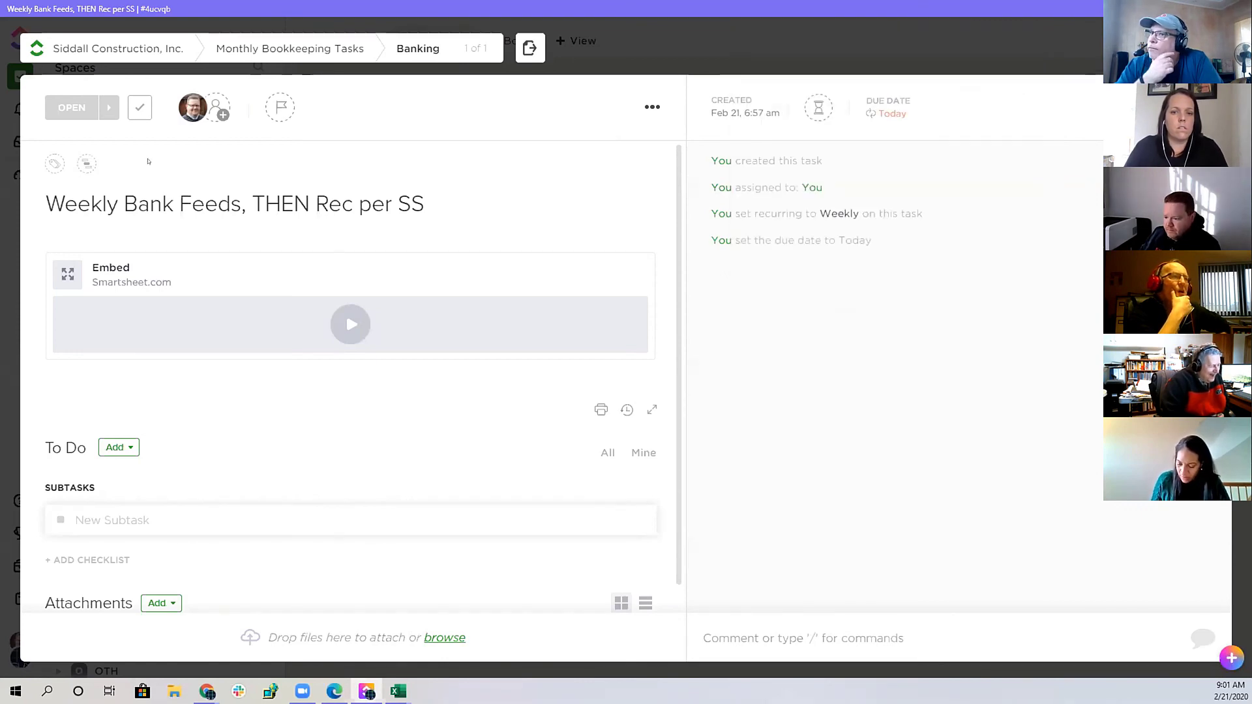